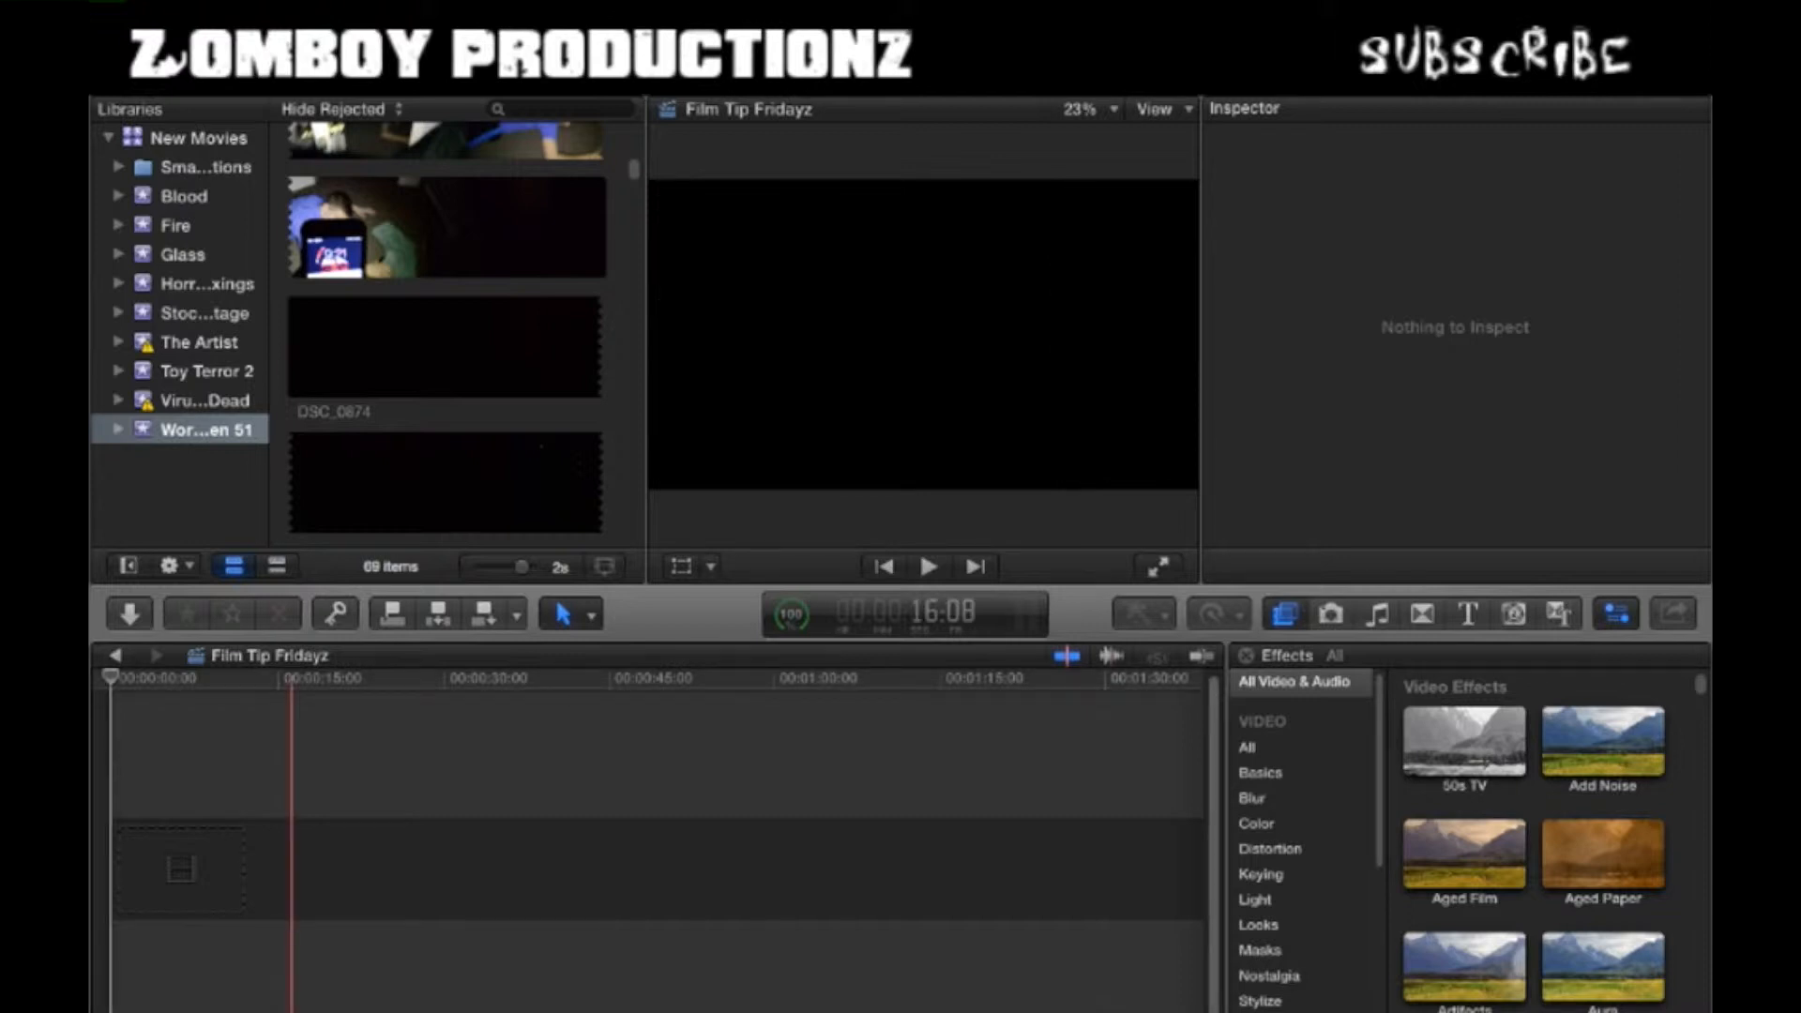
# - Find the DSC_0887 clip among the event's footage and add it to the empty Film Tip Fridayz timeline
pyautogui.click(131, 677)
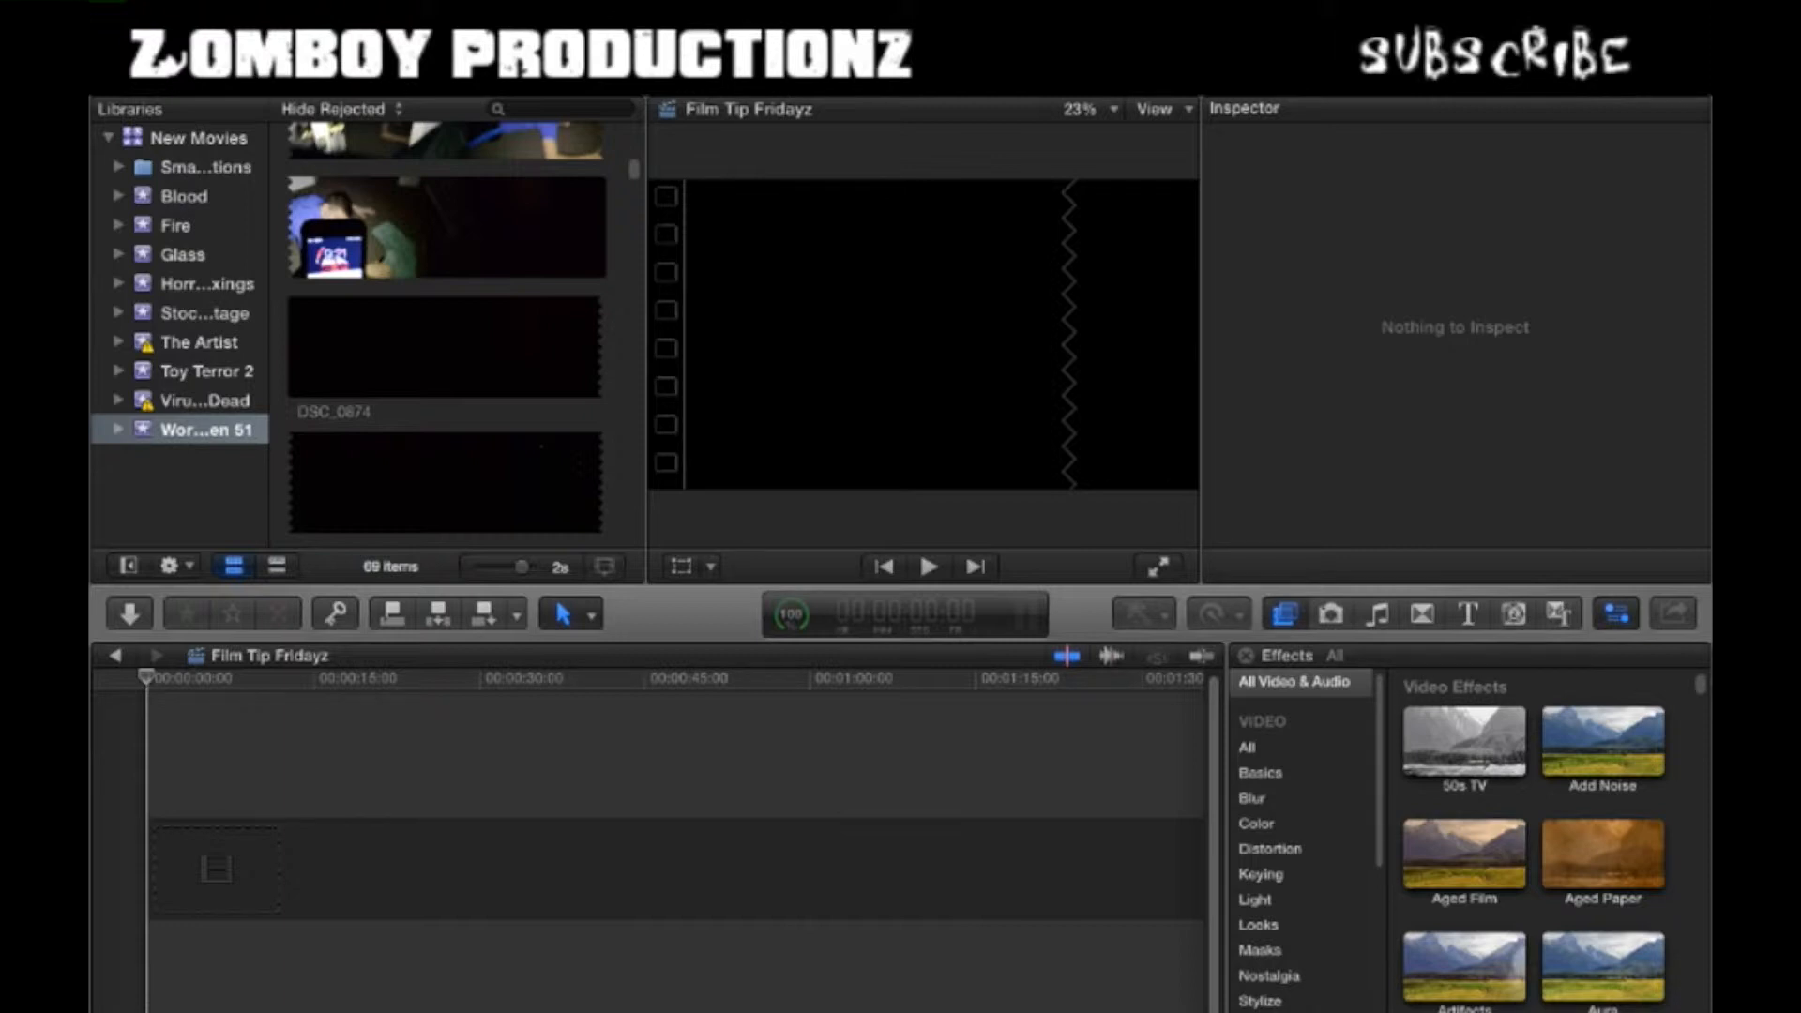
pyautogui.scroll(-3, 1547, 844)
pyautogui.scroll(3, 1548, 844)
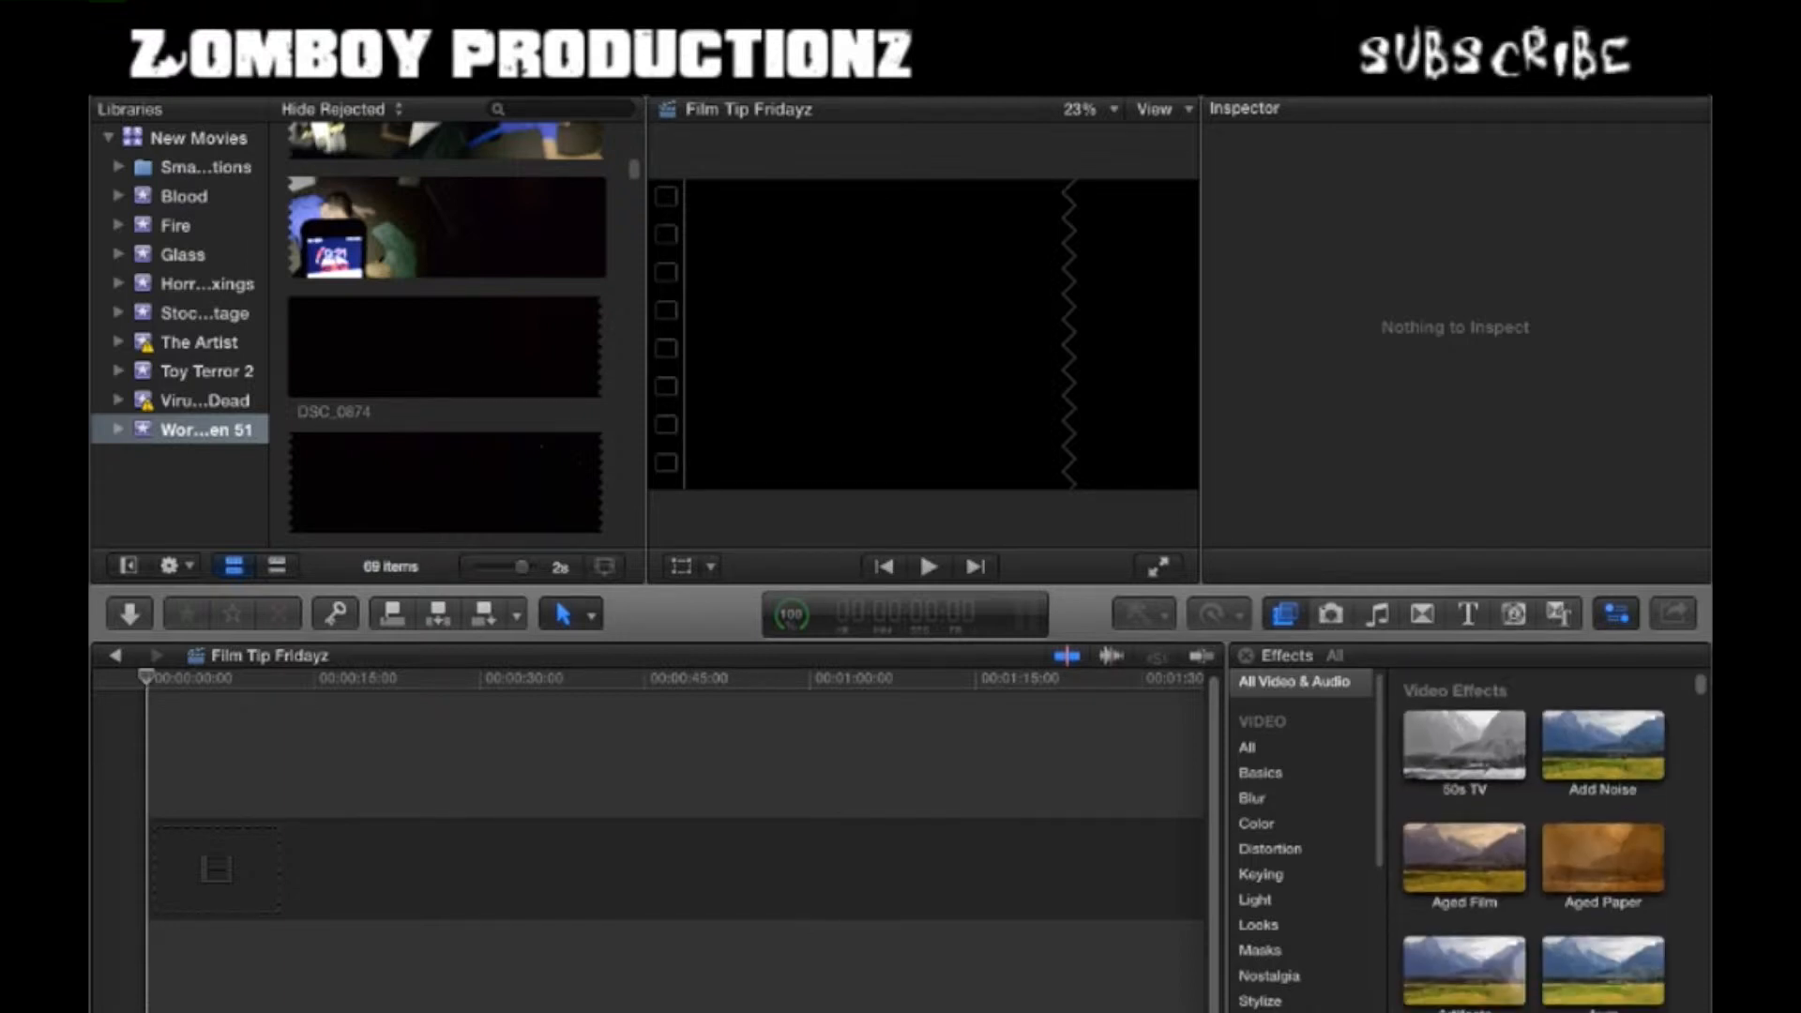
pyautogui.scroll(8, 445, 334)
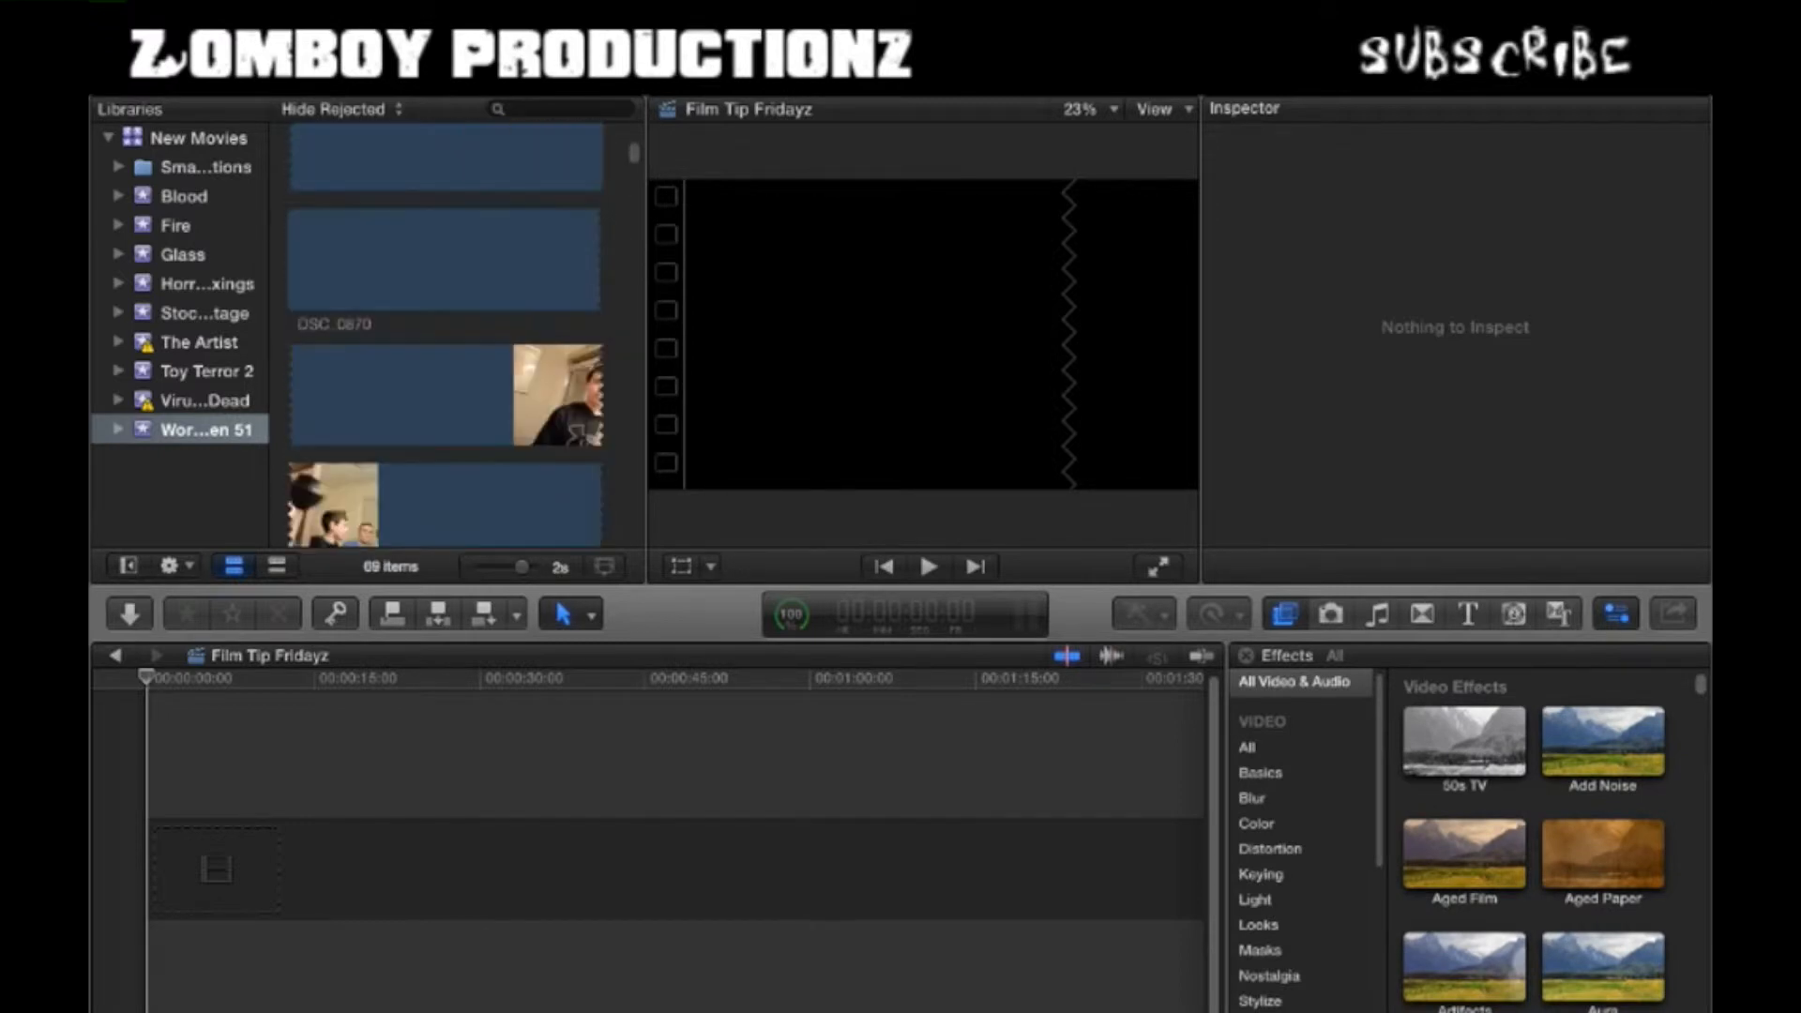
pyautogui.scroll(10, 446, 334)
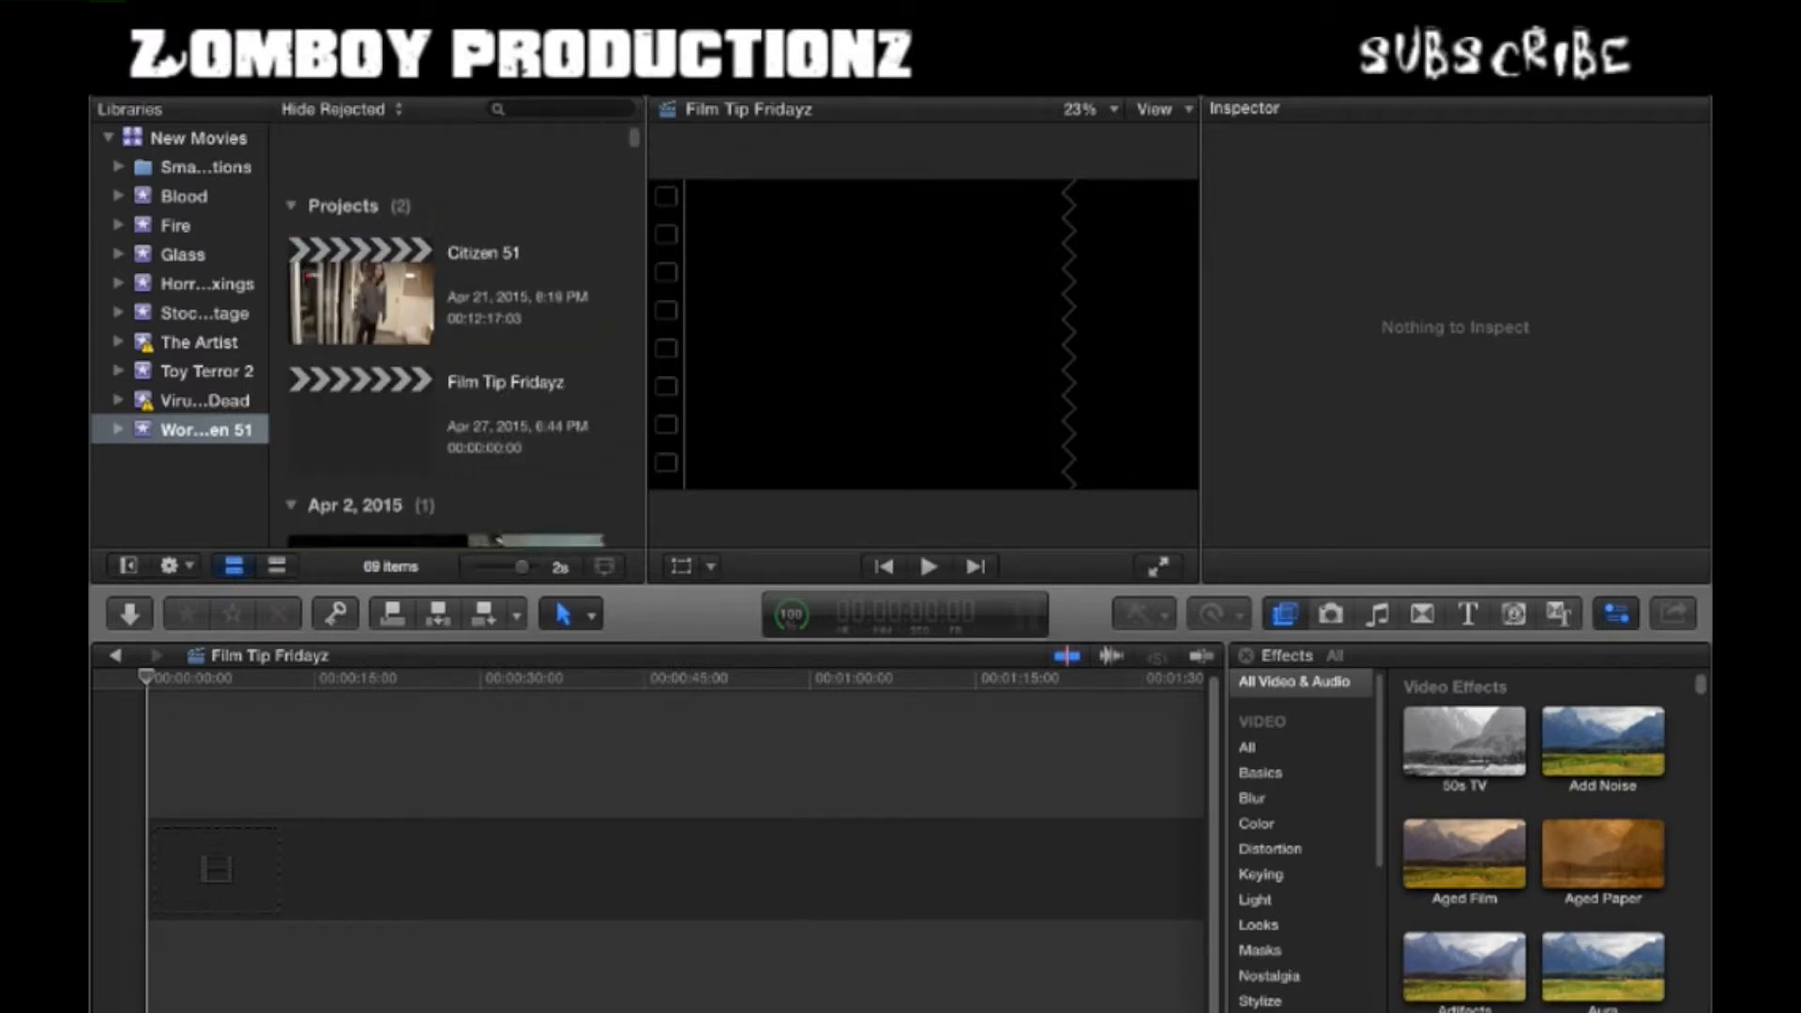
pyautogui.scroll(-10, 446, 334)
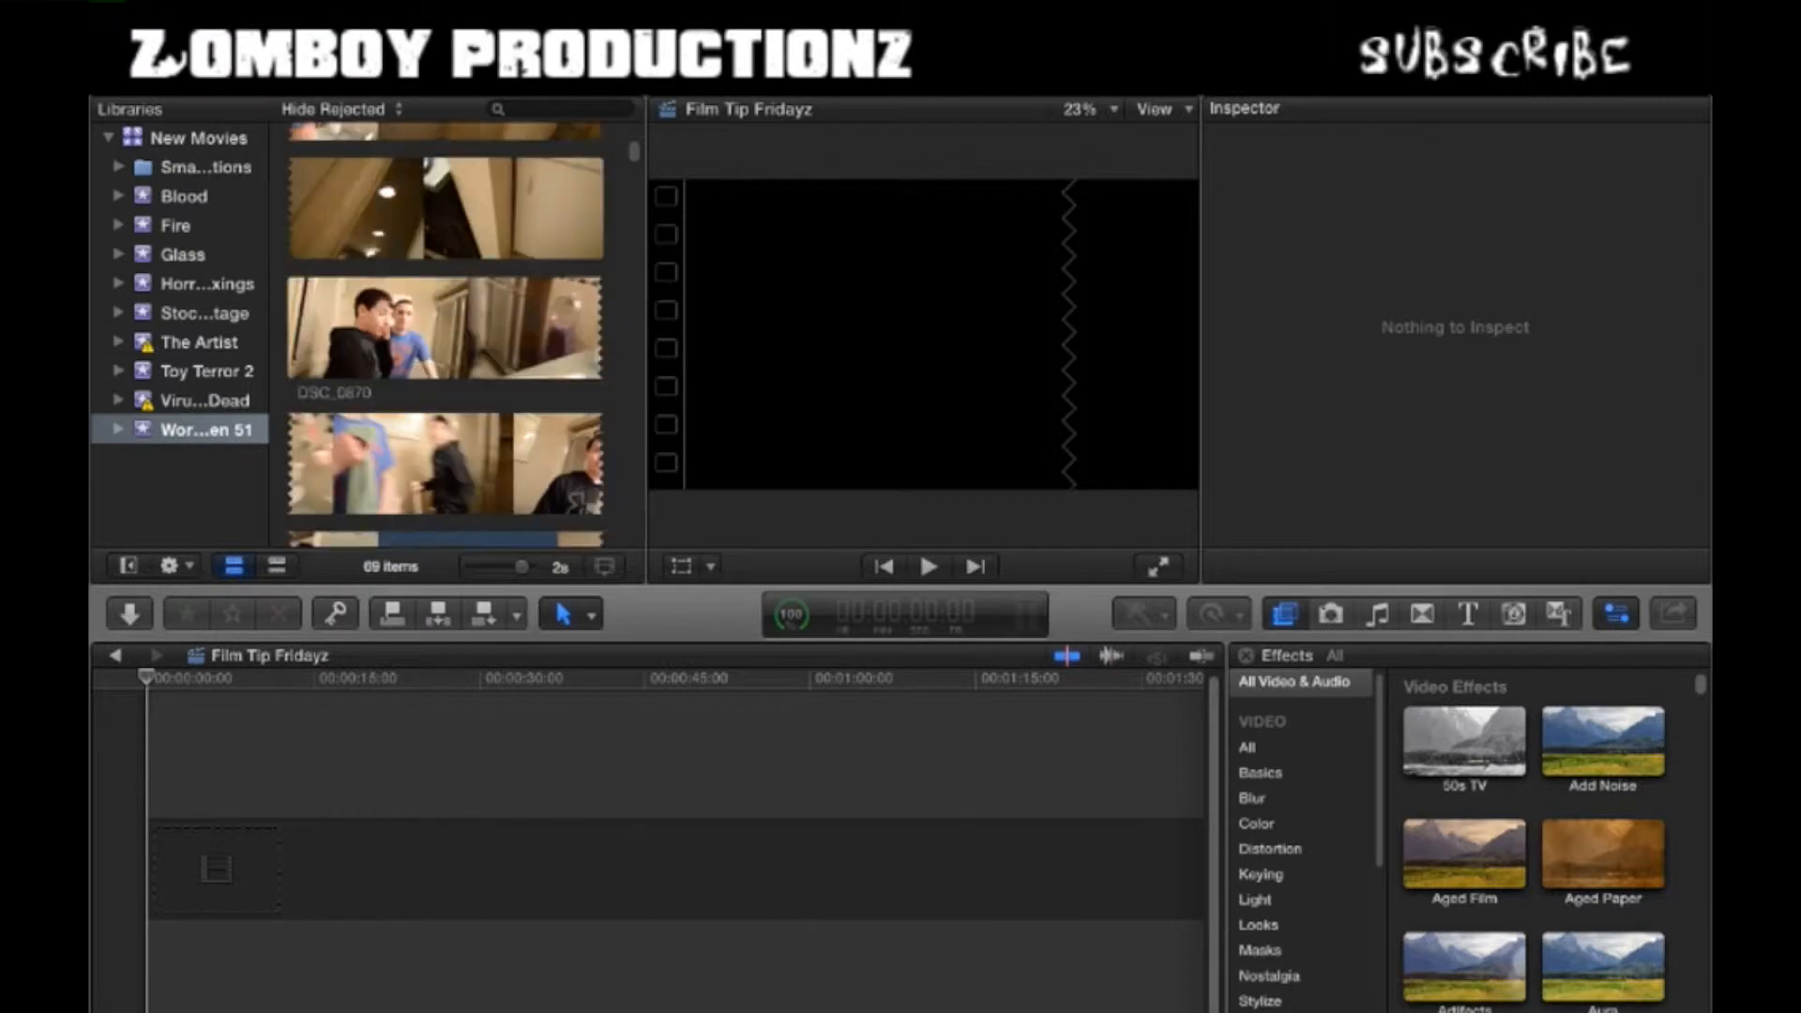
pyautogui.scroll(-10, 446, 334)
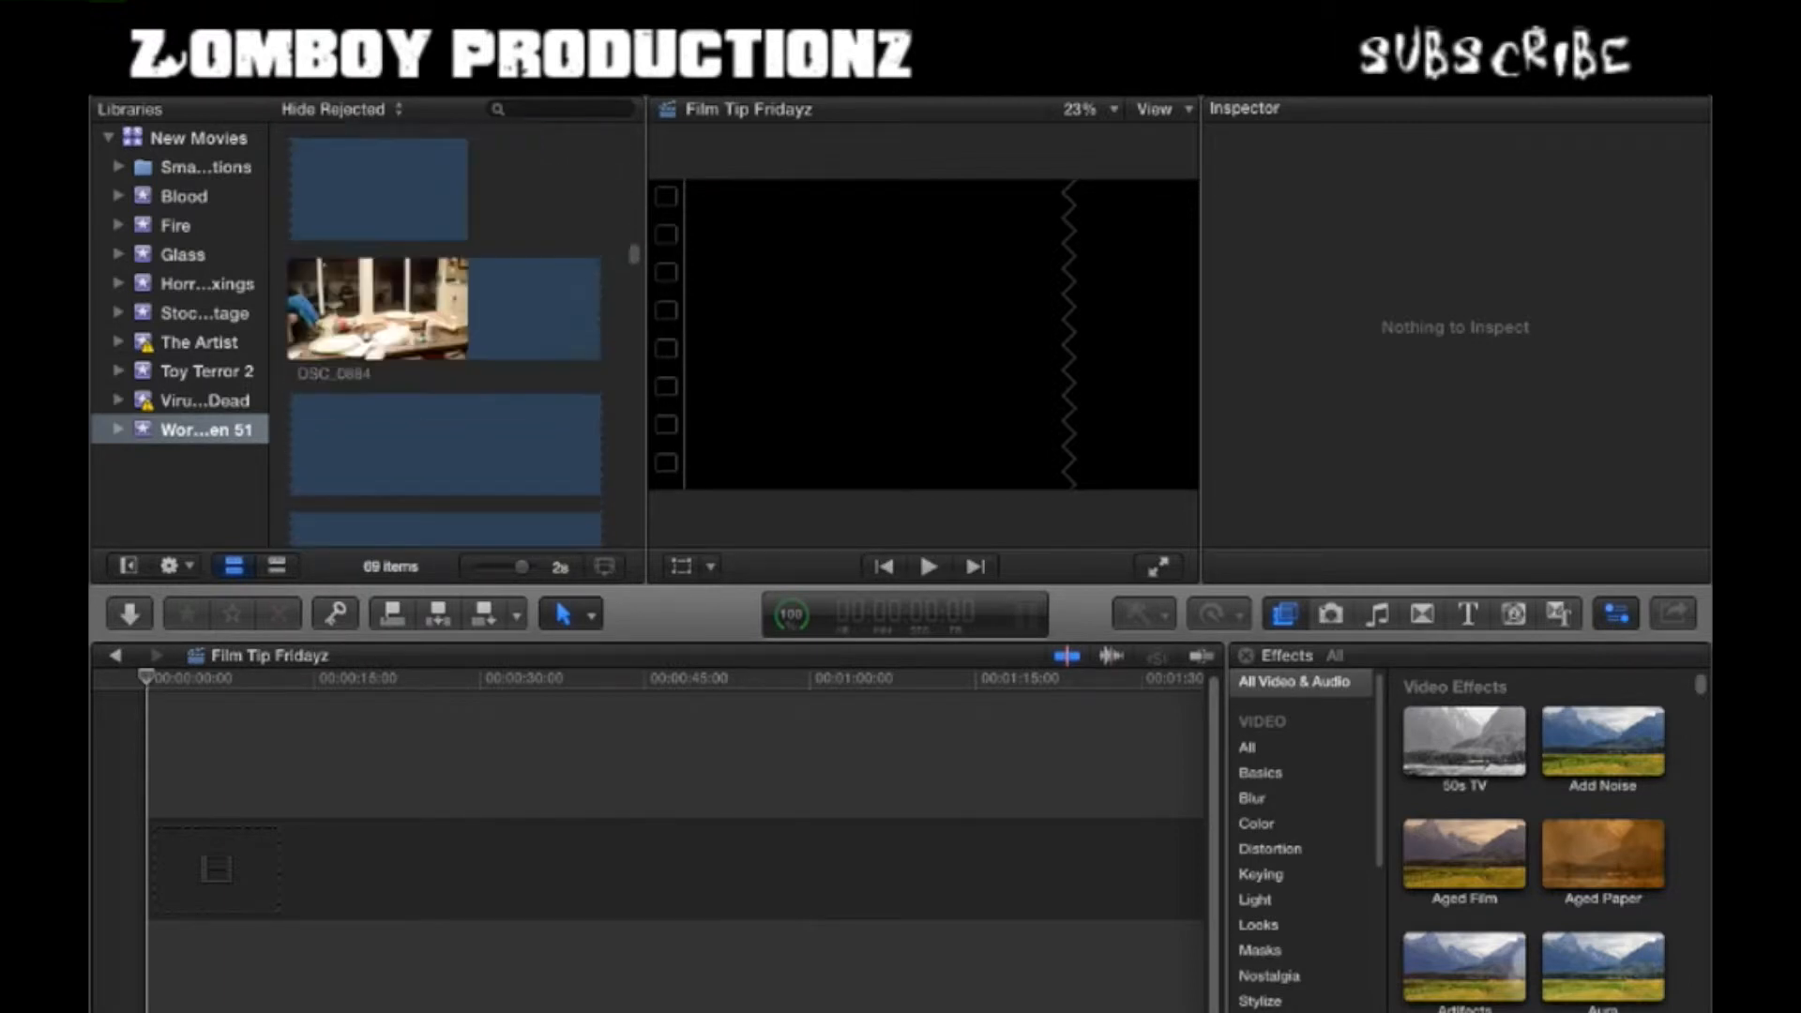
pyautogui.scroll(-5, 446, 334)
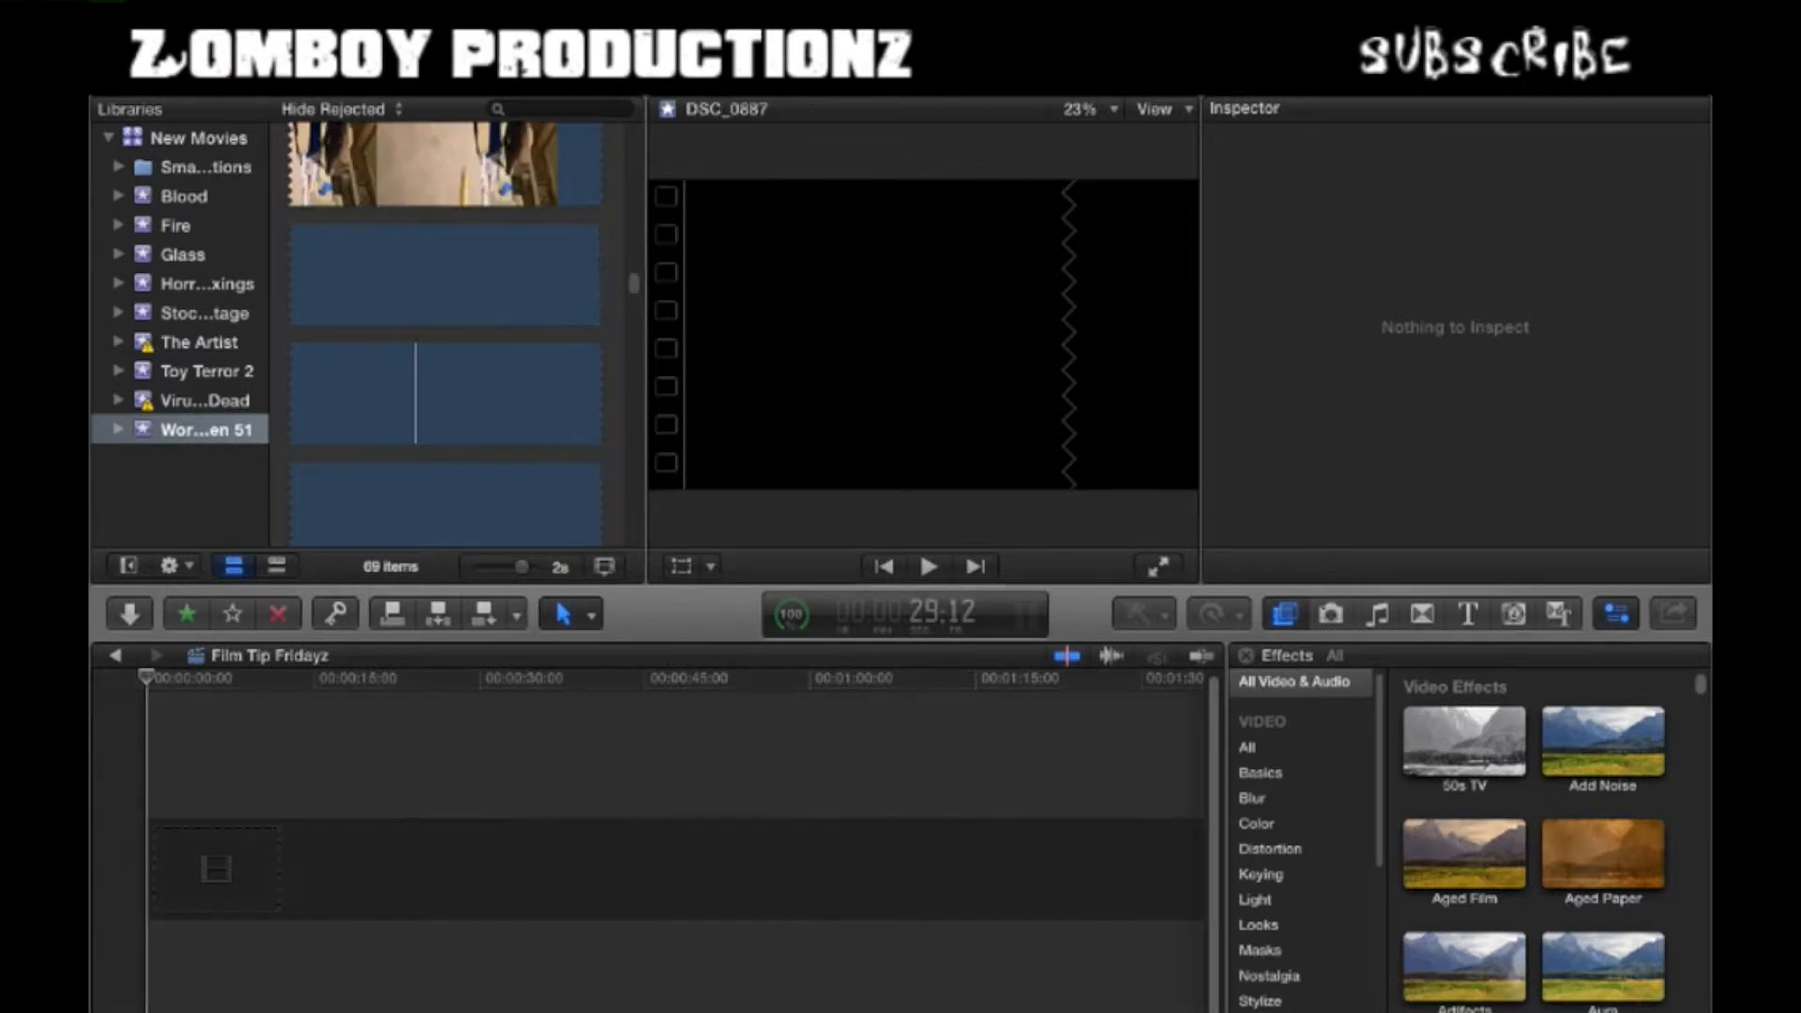
pyautogui.click(414, 394)
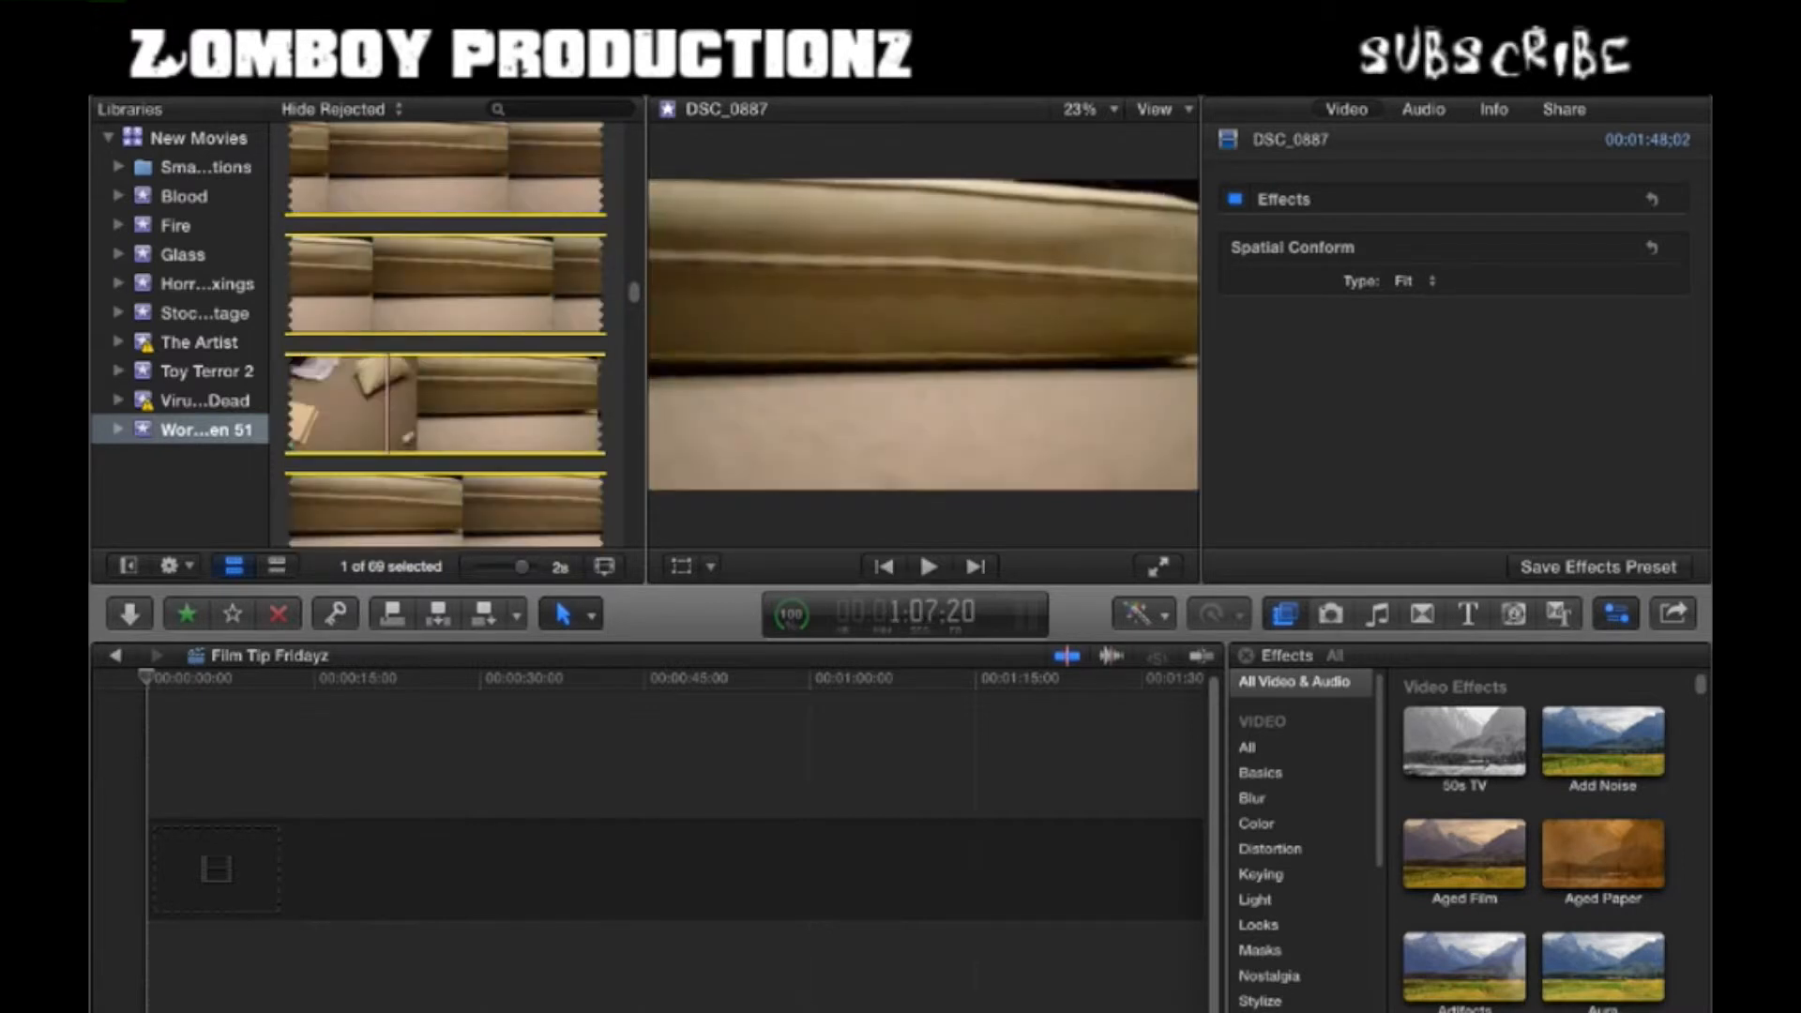
pyautogui.moveTo(388, 403); pyautogui.dragTo(261, 873)
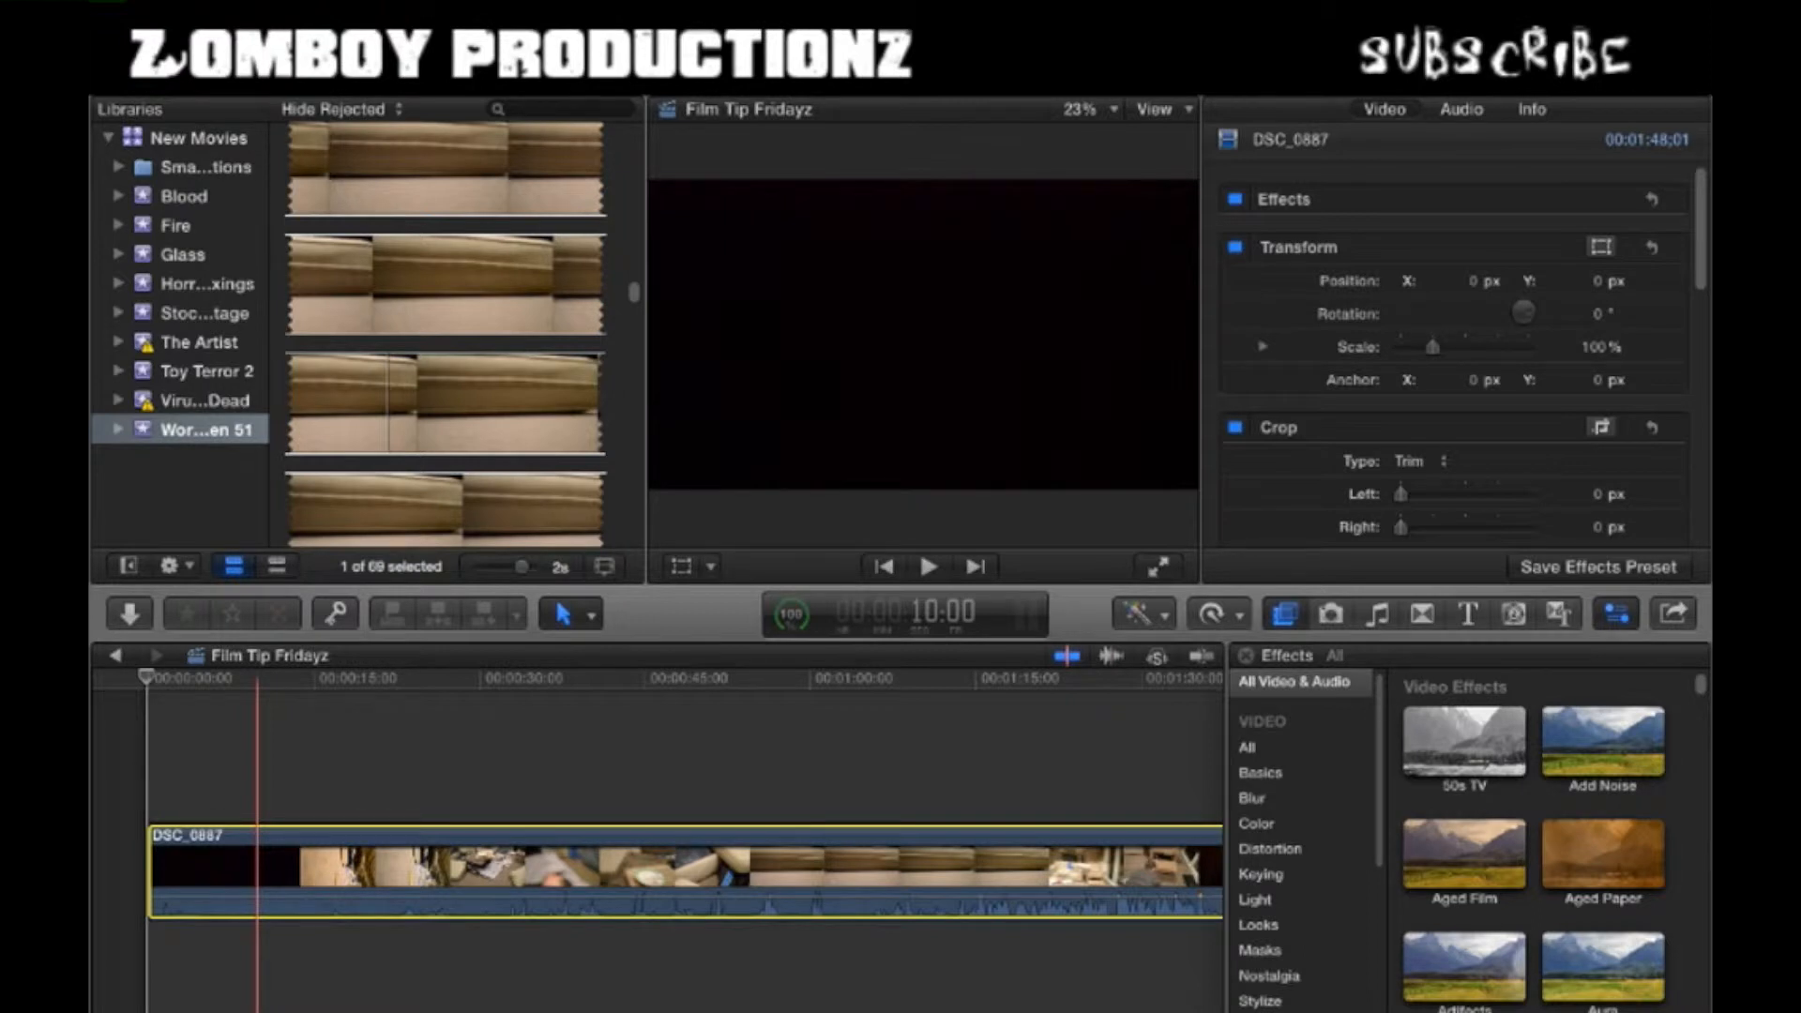
# - Scrub through the DSC_0887 clip in the timeline to review its footage
pyautogui.click(258, 751)
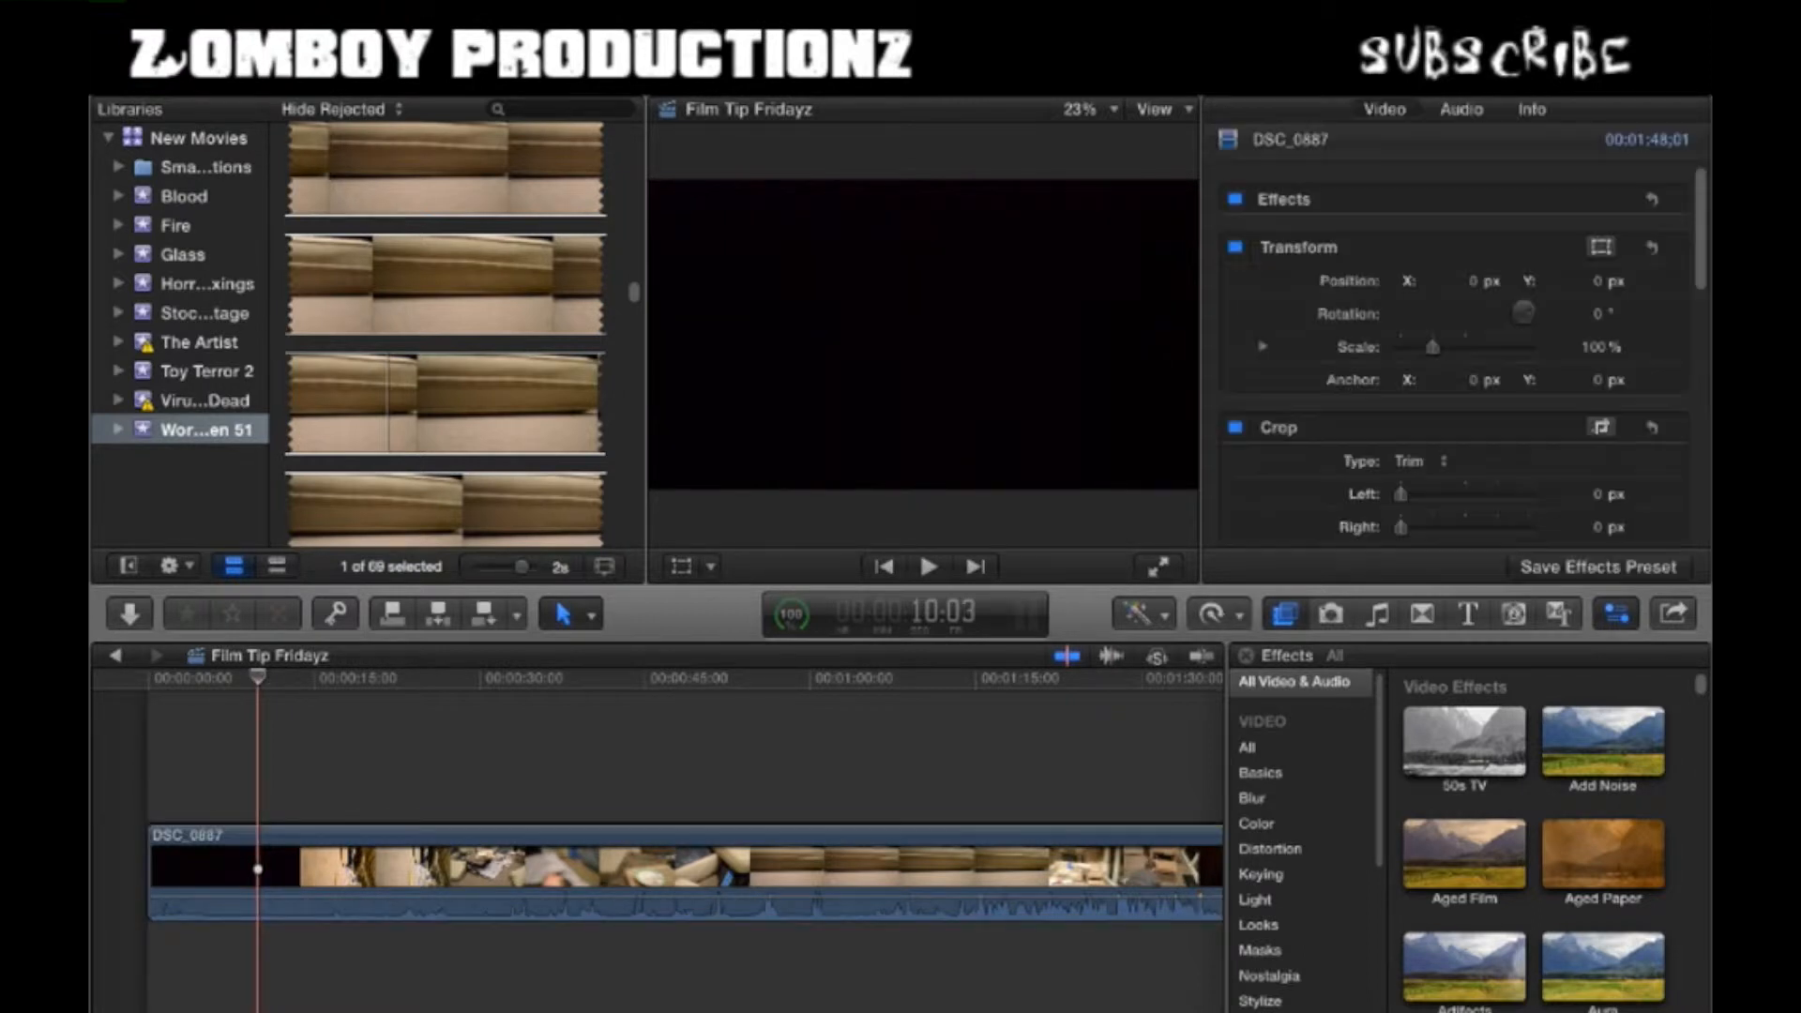
pyautogui.moveTo(258, 678); pyautogui.dragTo(673, 677)
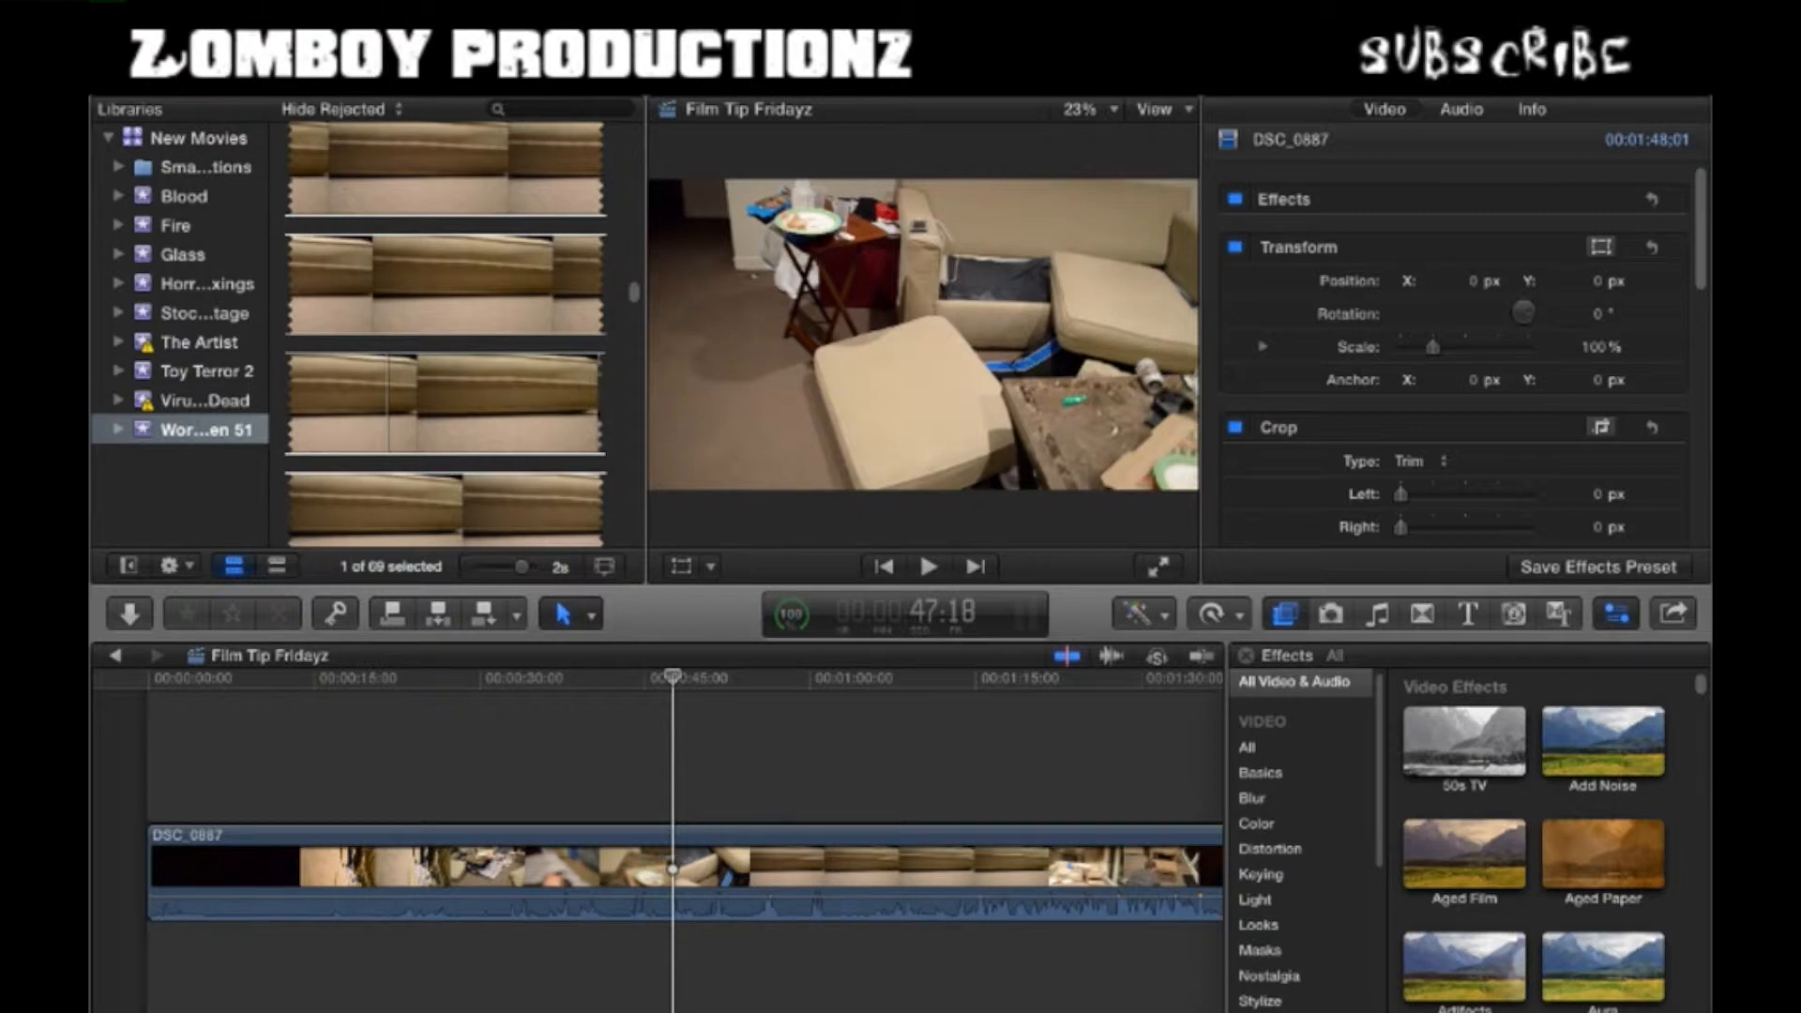
pyautogui.moveTo(672, 678); pyautogui.dragTo(844, 678)
pyautogui.hscroll(3, 844, 797)
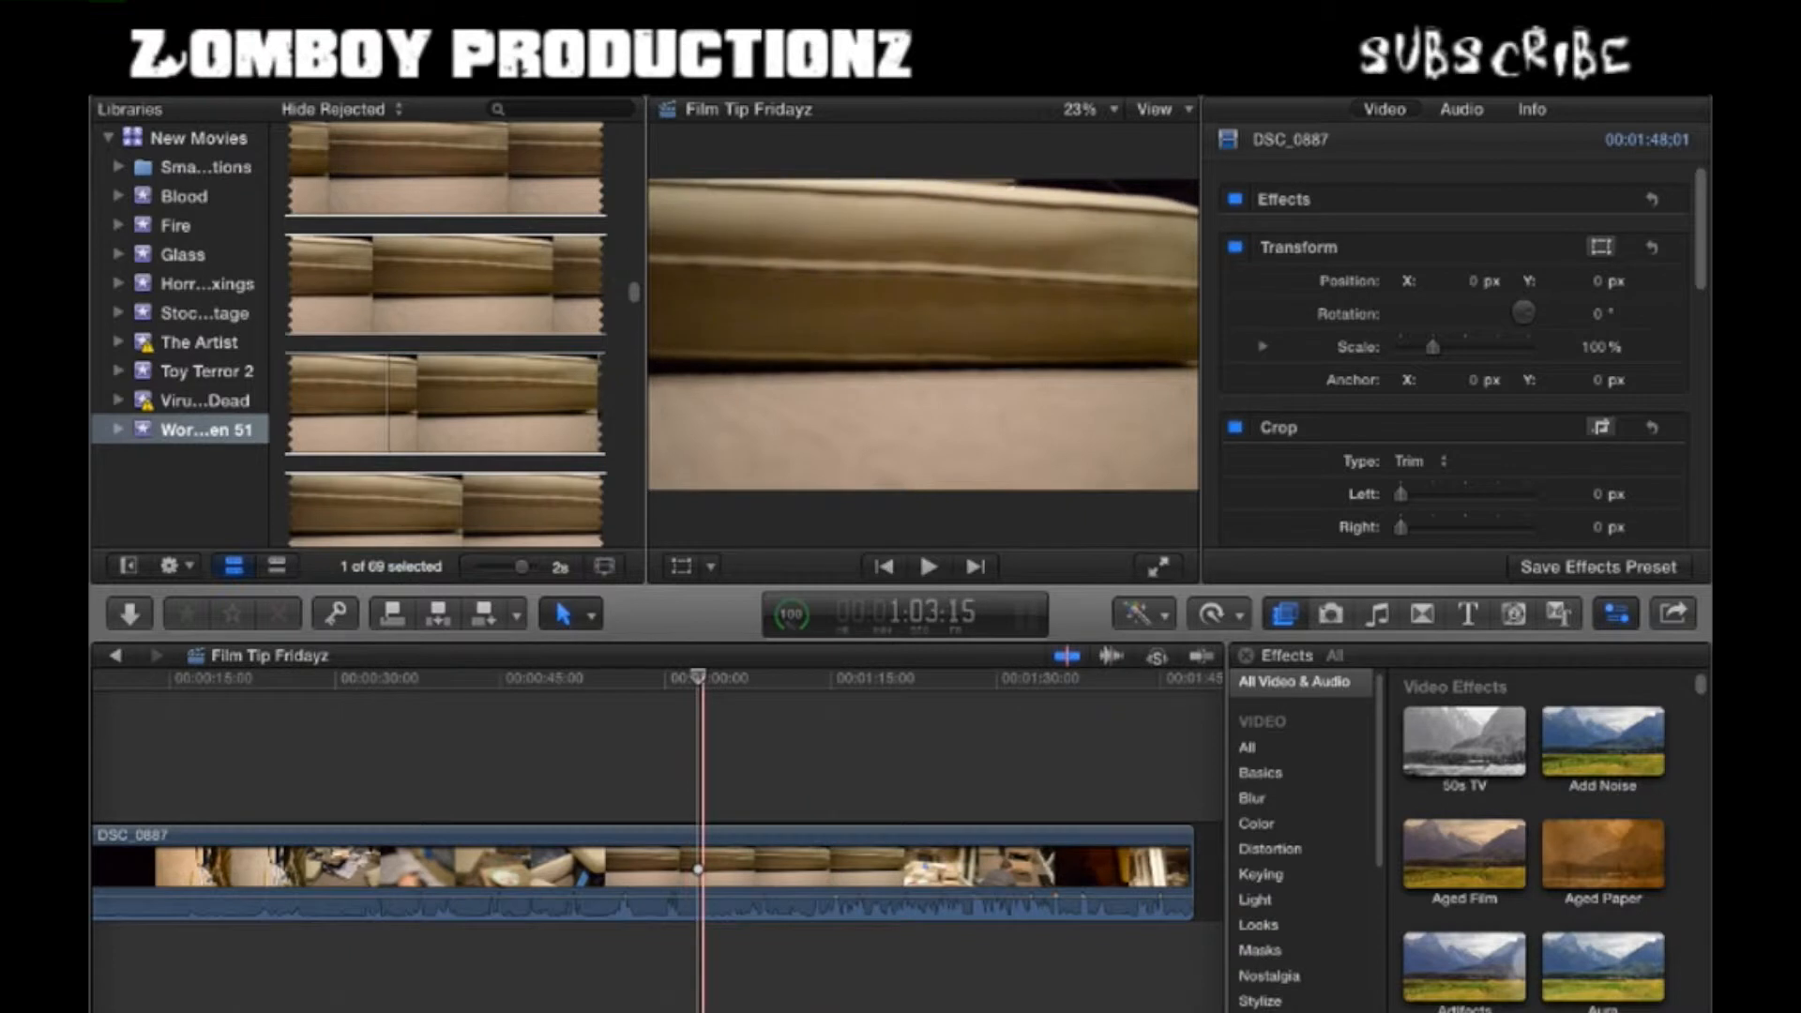
pyautogui.moveTo(698, 677); pyautogui.dragTo(1007, 677)
pyautogui.hscroll(-3, 779, 797)
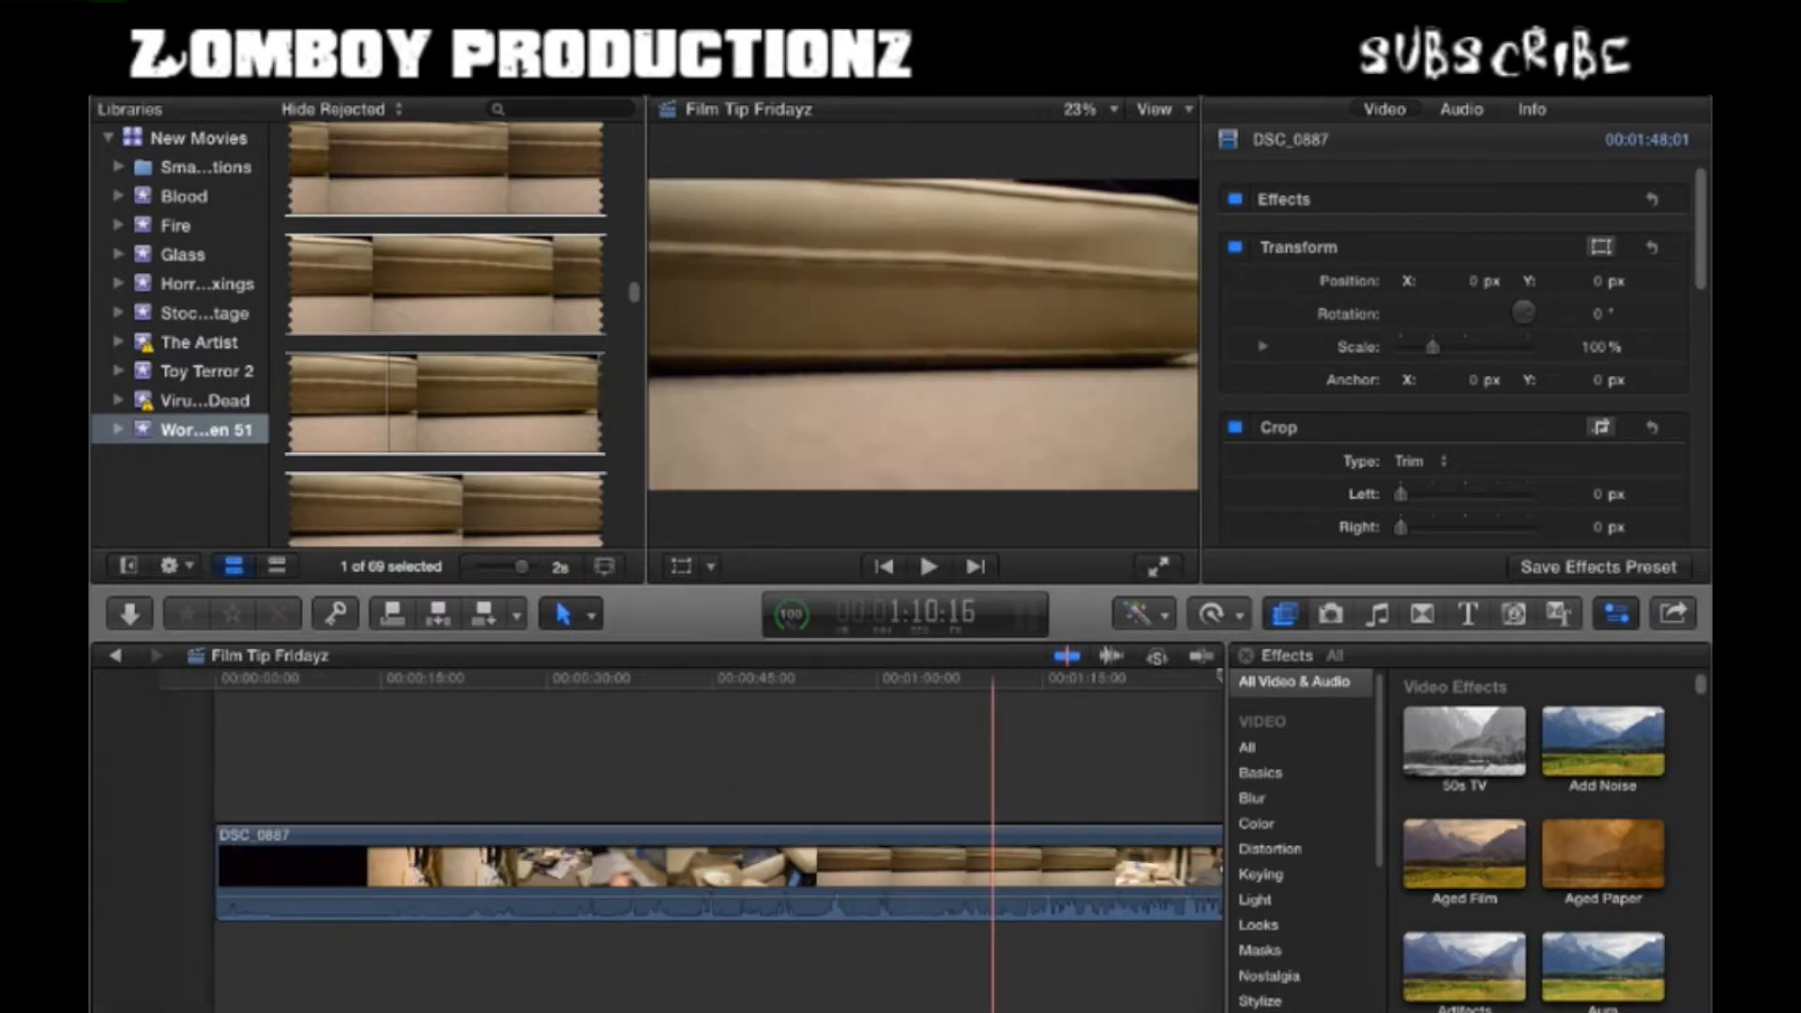
pyautogui.hscroll(2, 993, 797)
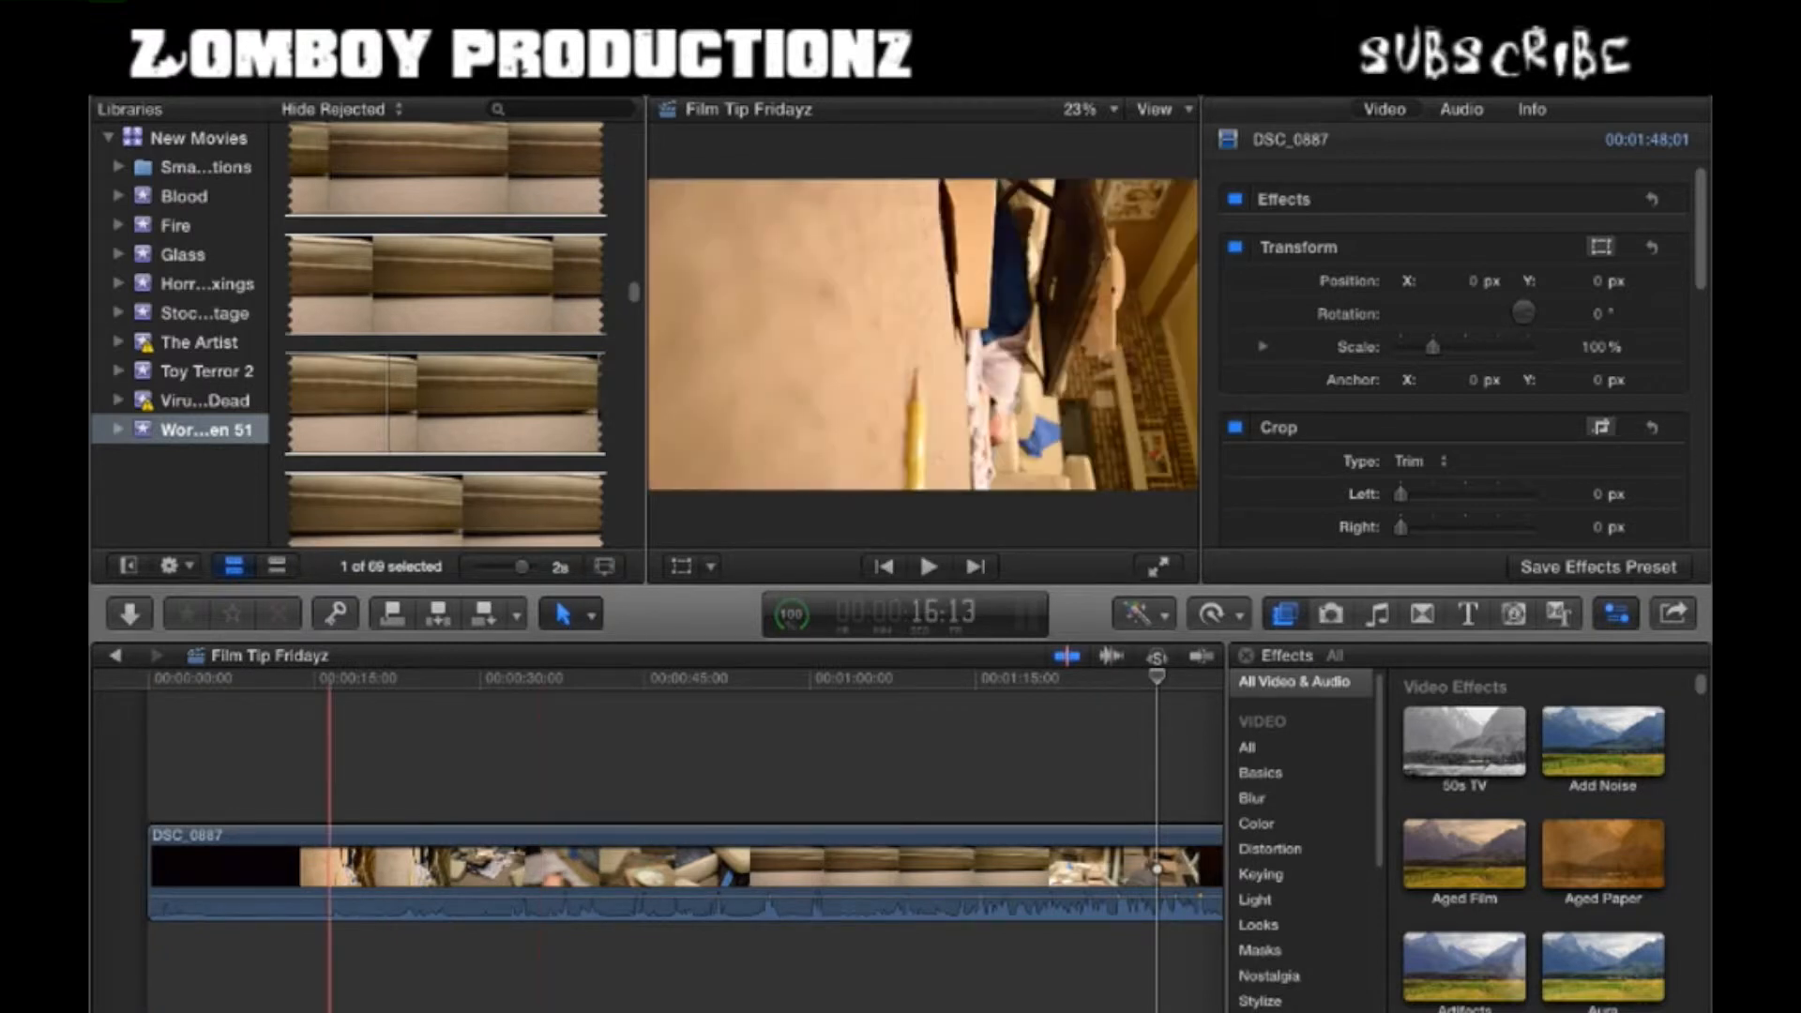
pyautogui.hscroll(3, 619, 853)
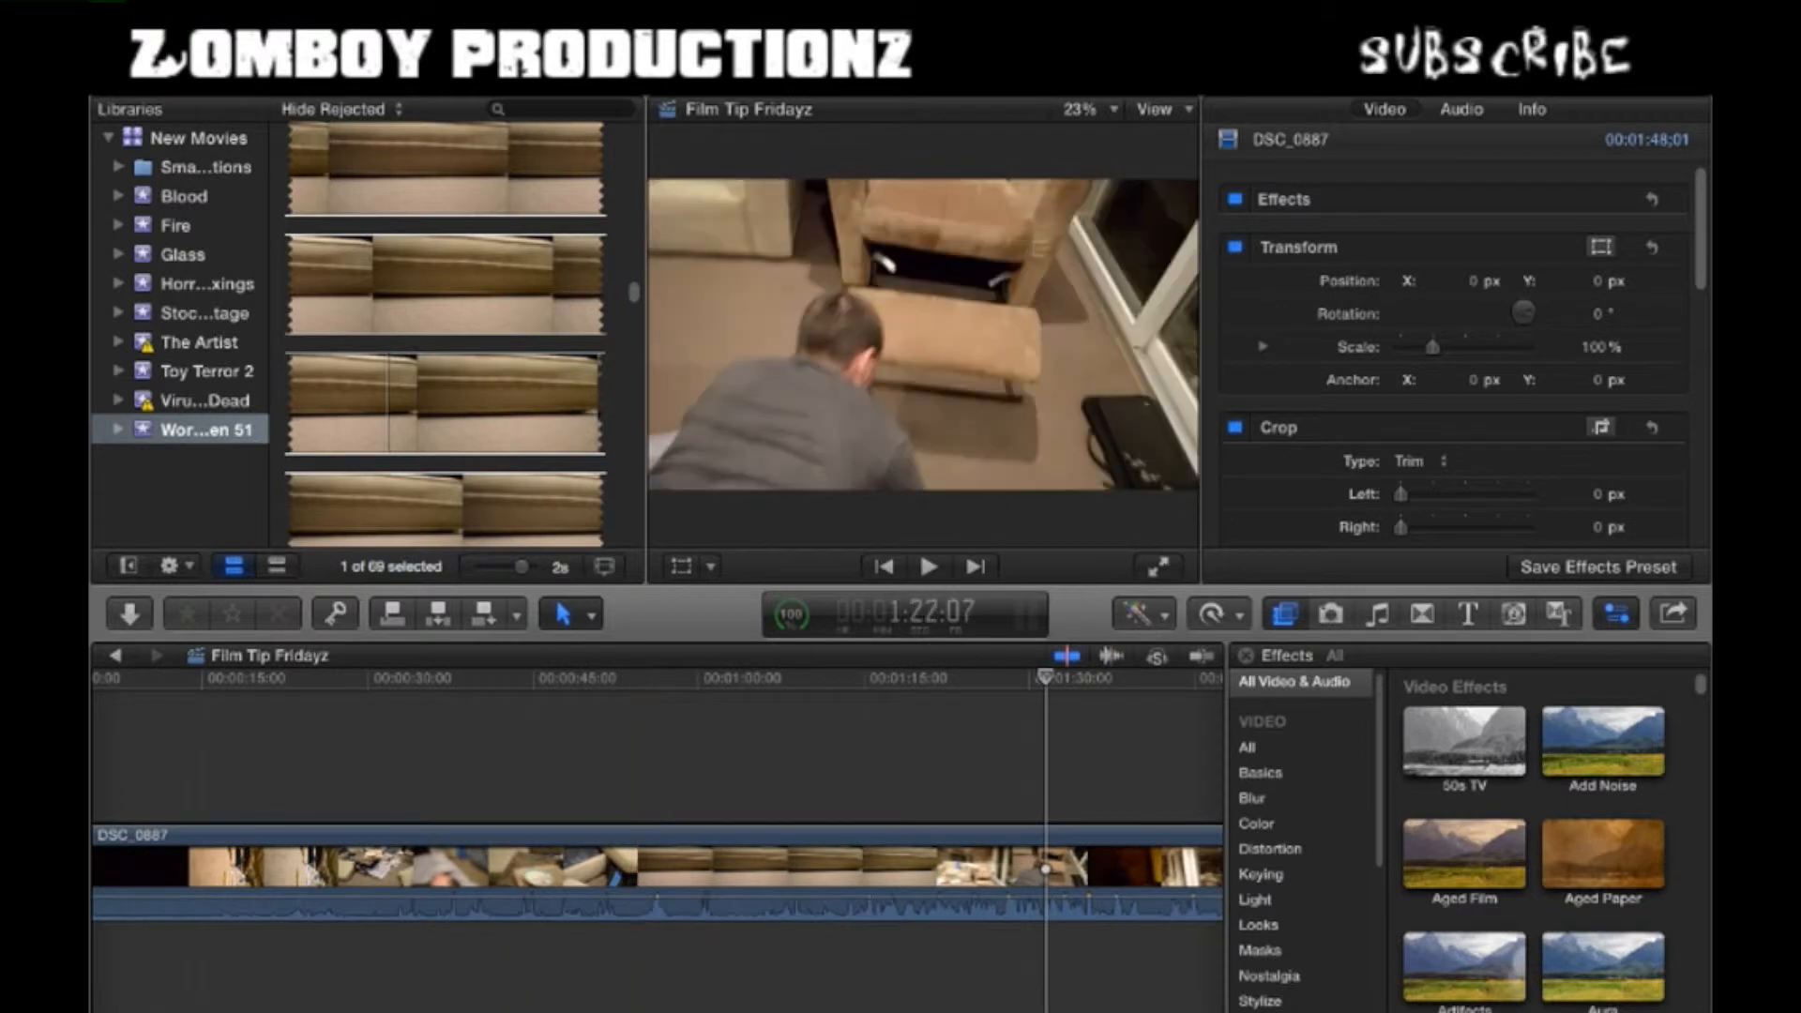
pyautogui.moveTo(1046, 676); pyautogui.dragTo(340, 676)
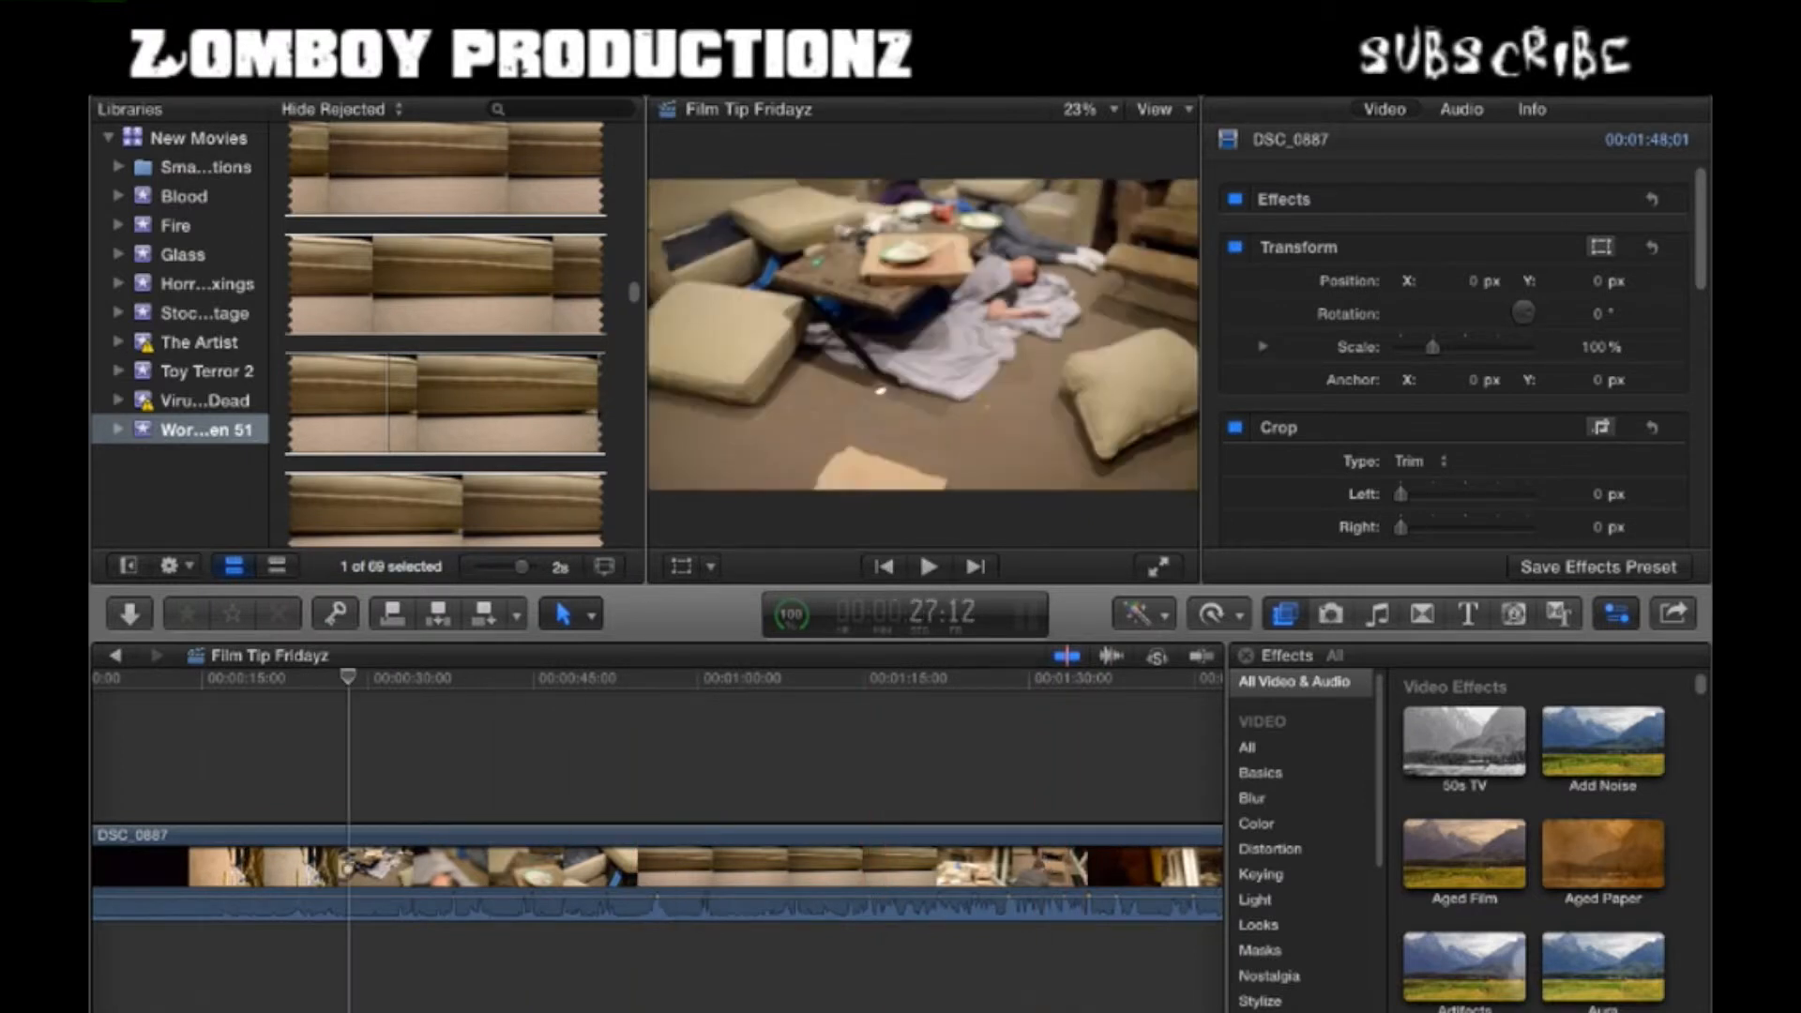
pyautogui.hscroll(-3, 340, 751)
pyautogui.moveTo(450, 676); pyautogui.dragTo(677, 677)
pyautogui.hscroll(4, 707, 872)
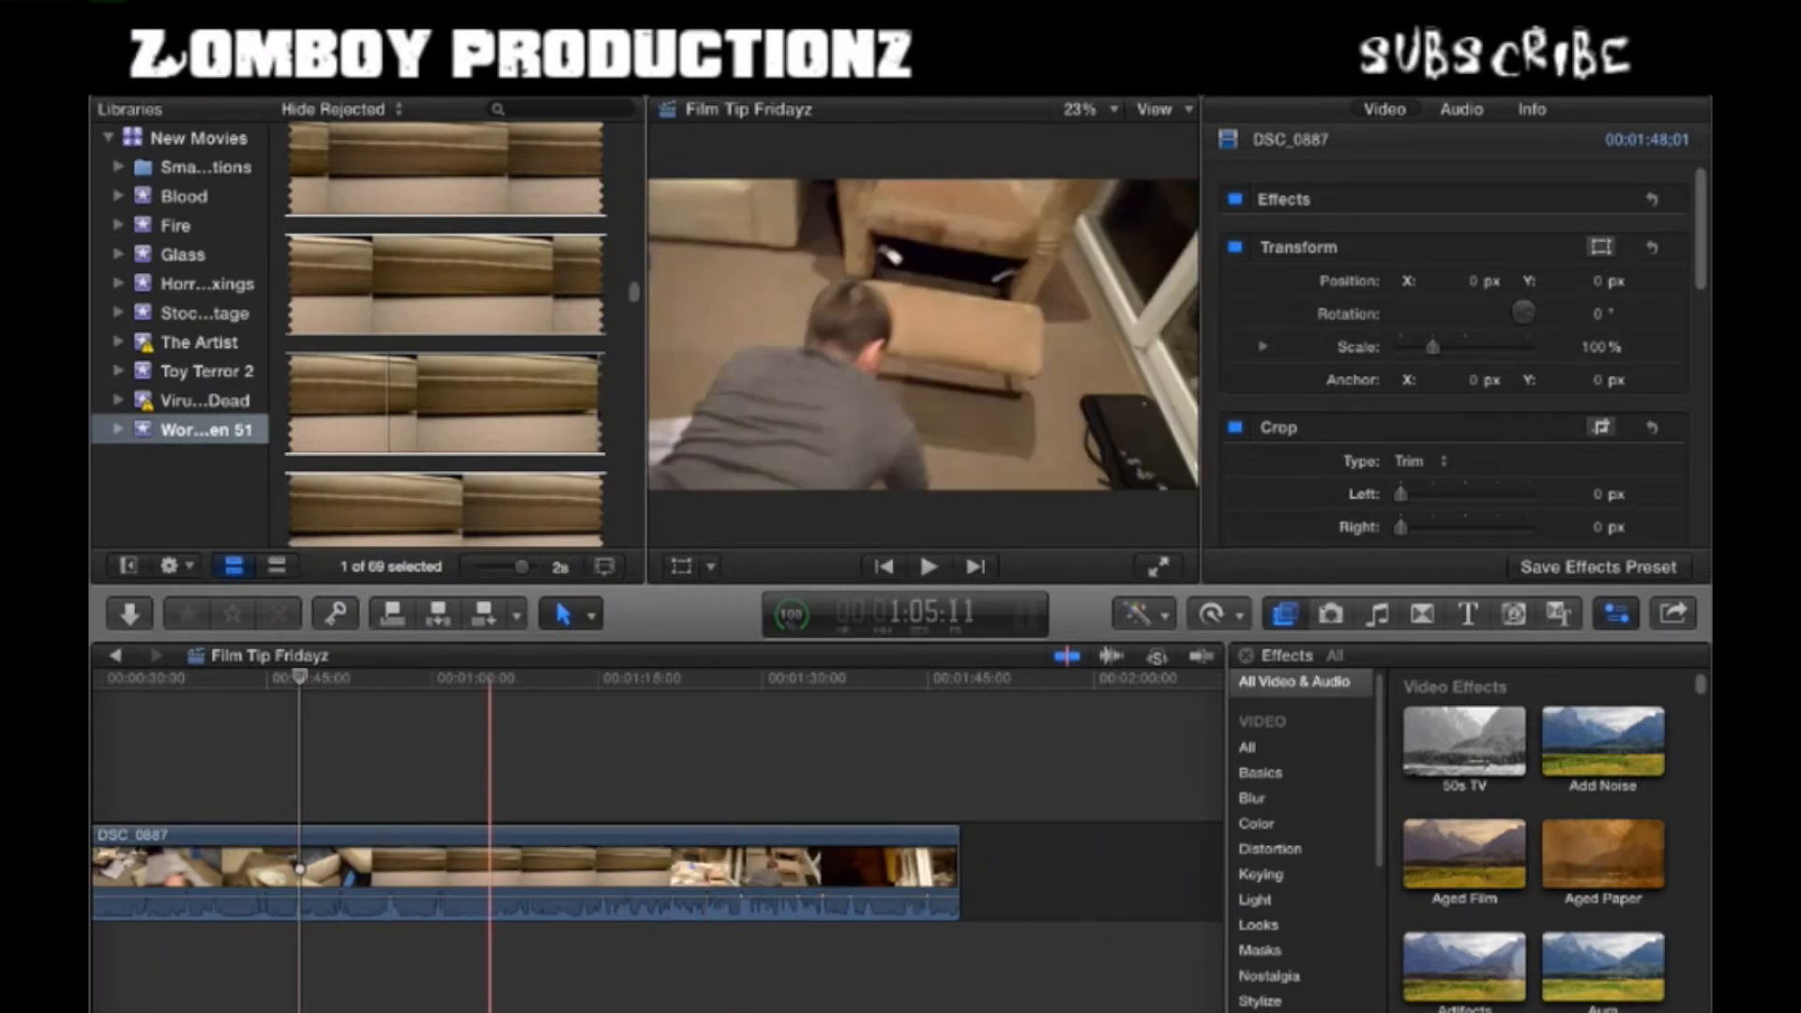
pyautogui.hscroll(-3, 767, 872)
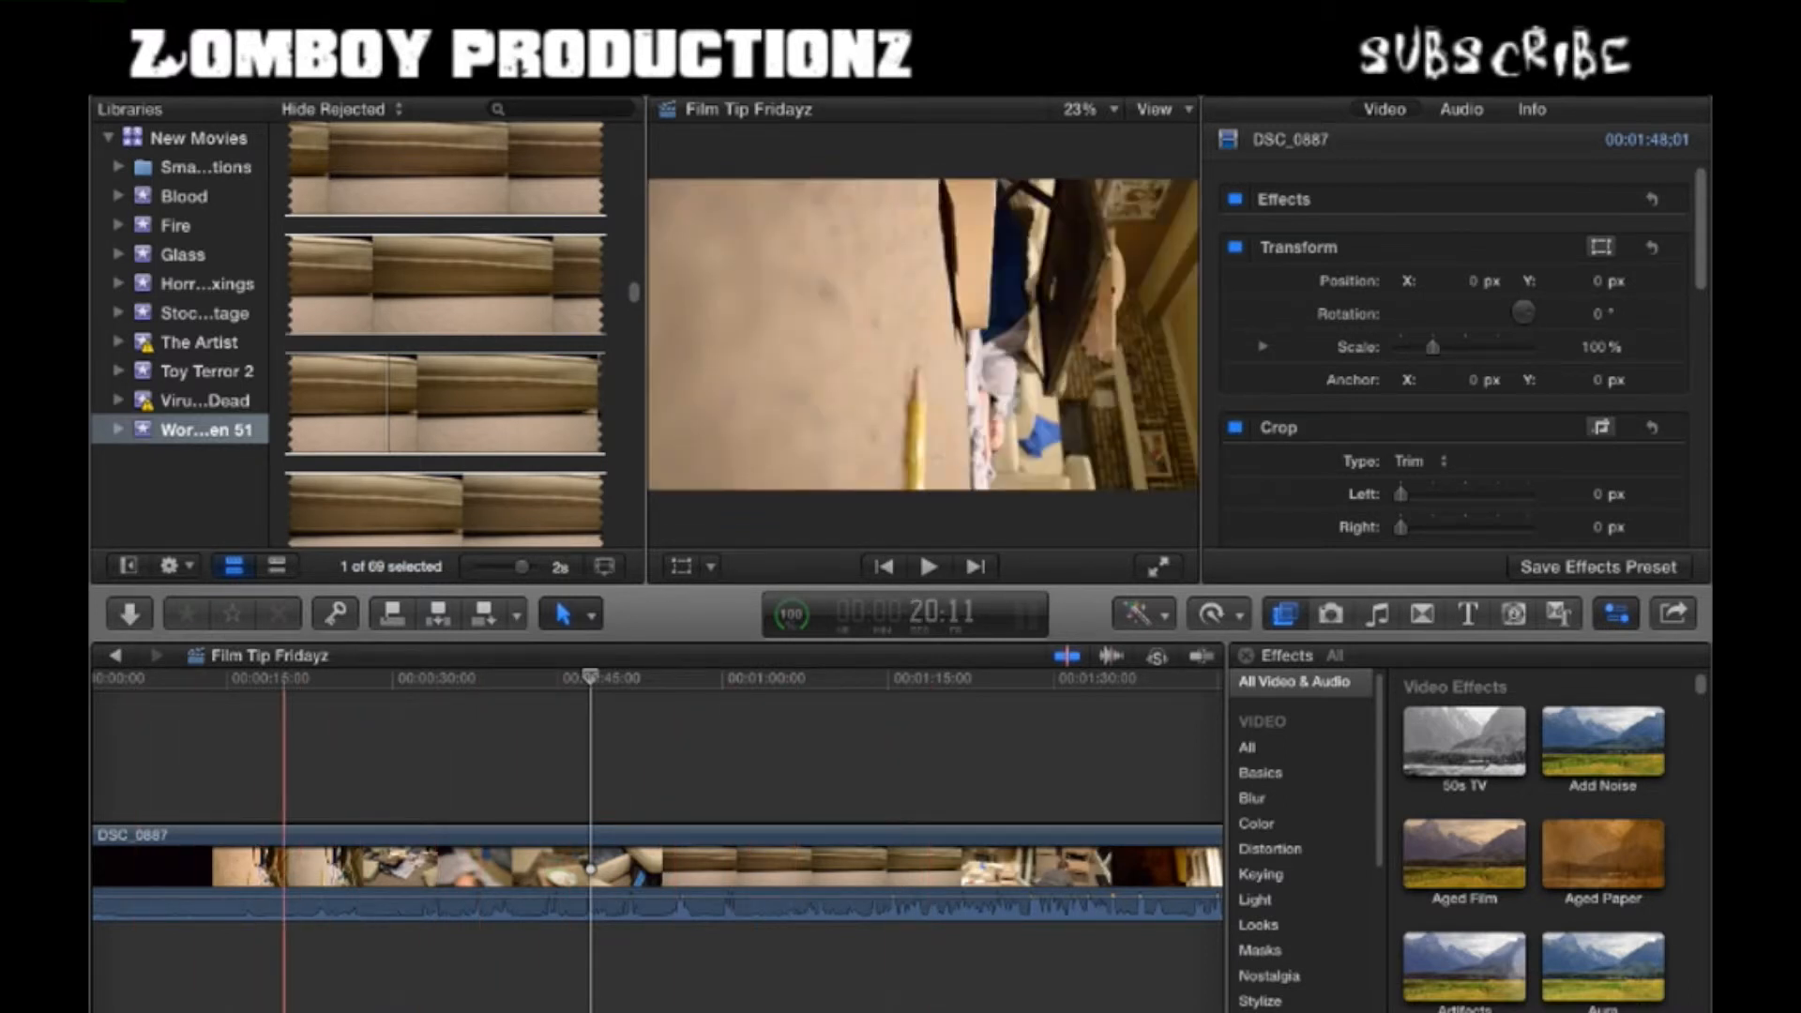
pyautogui.hscroll(-3, 281, 872)
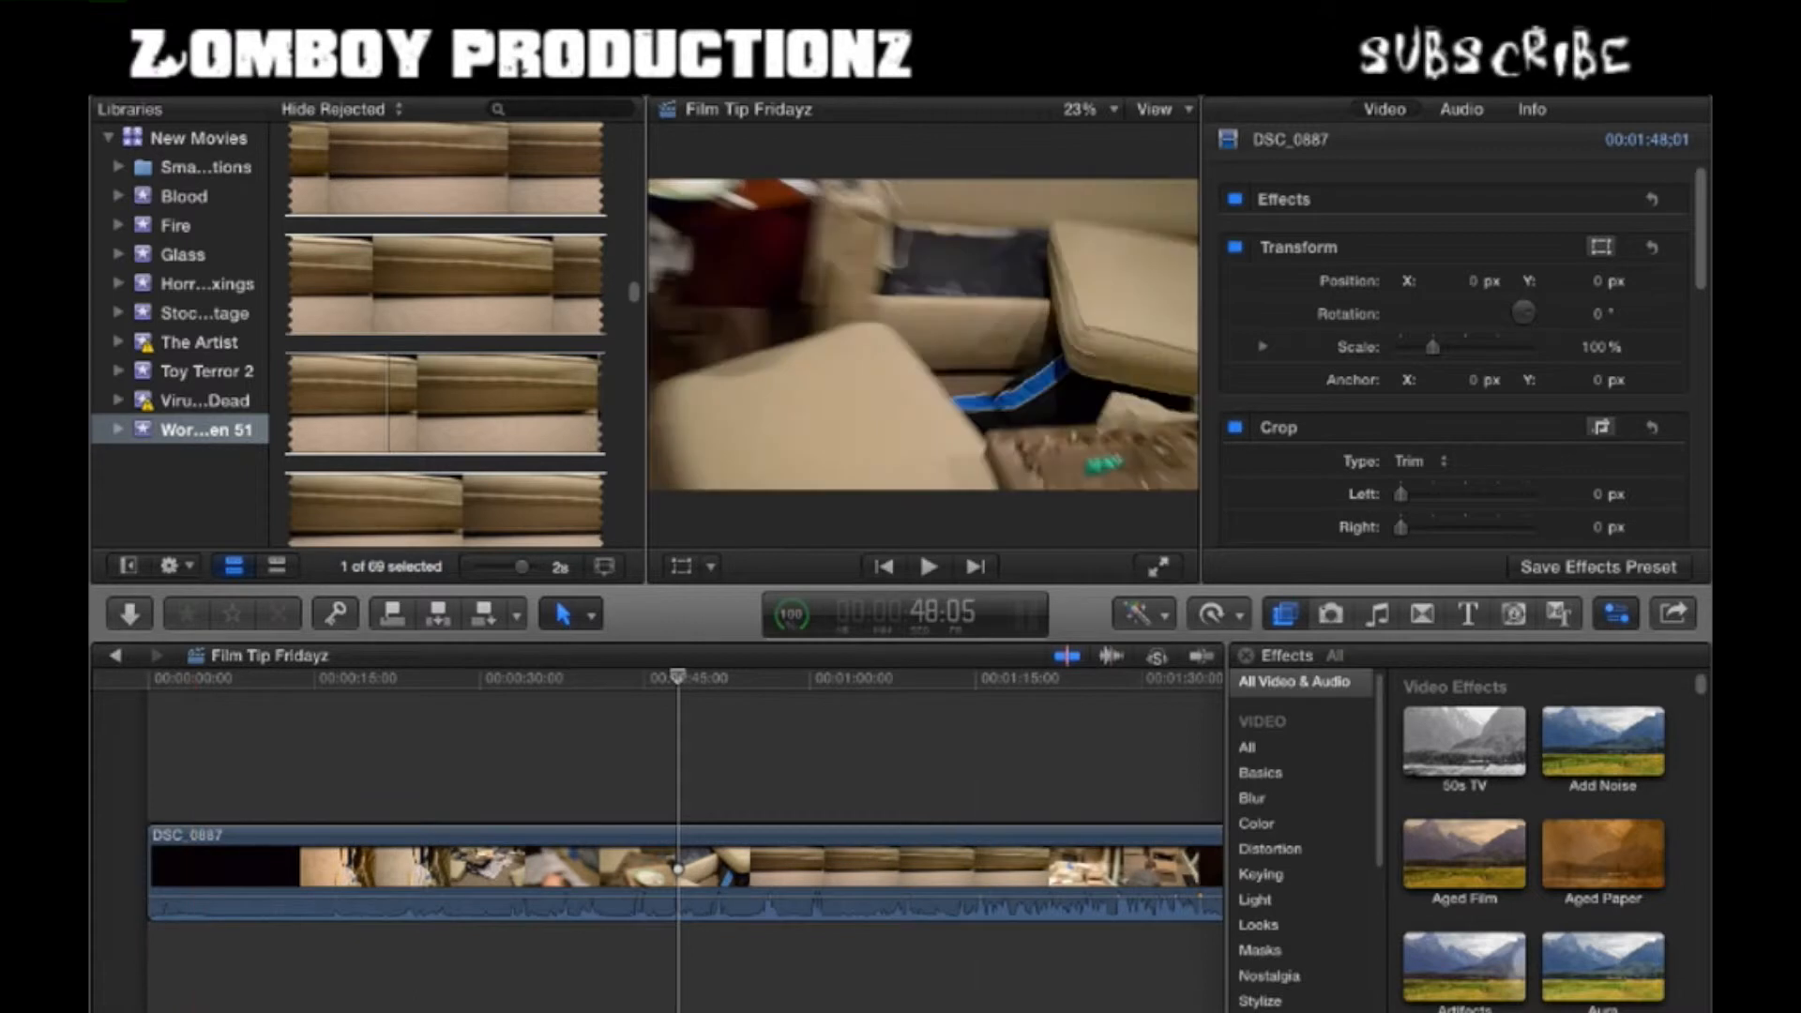
# - Hide the effects browser and show it again
pyautogui.scroll(-2, 1534, 840)
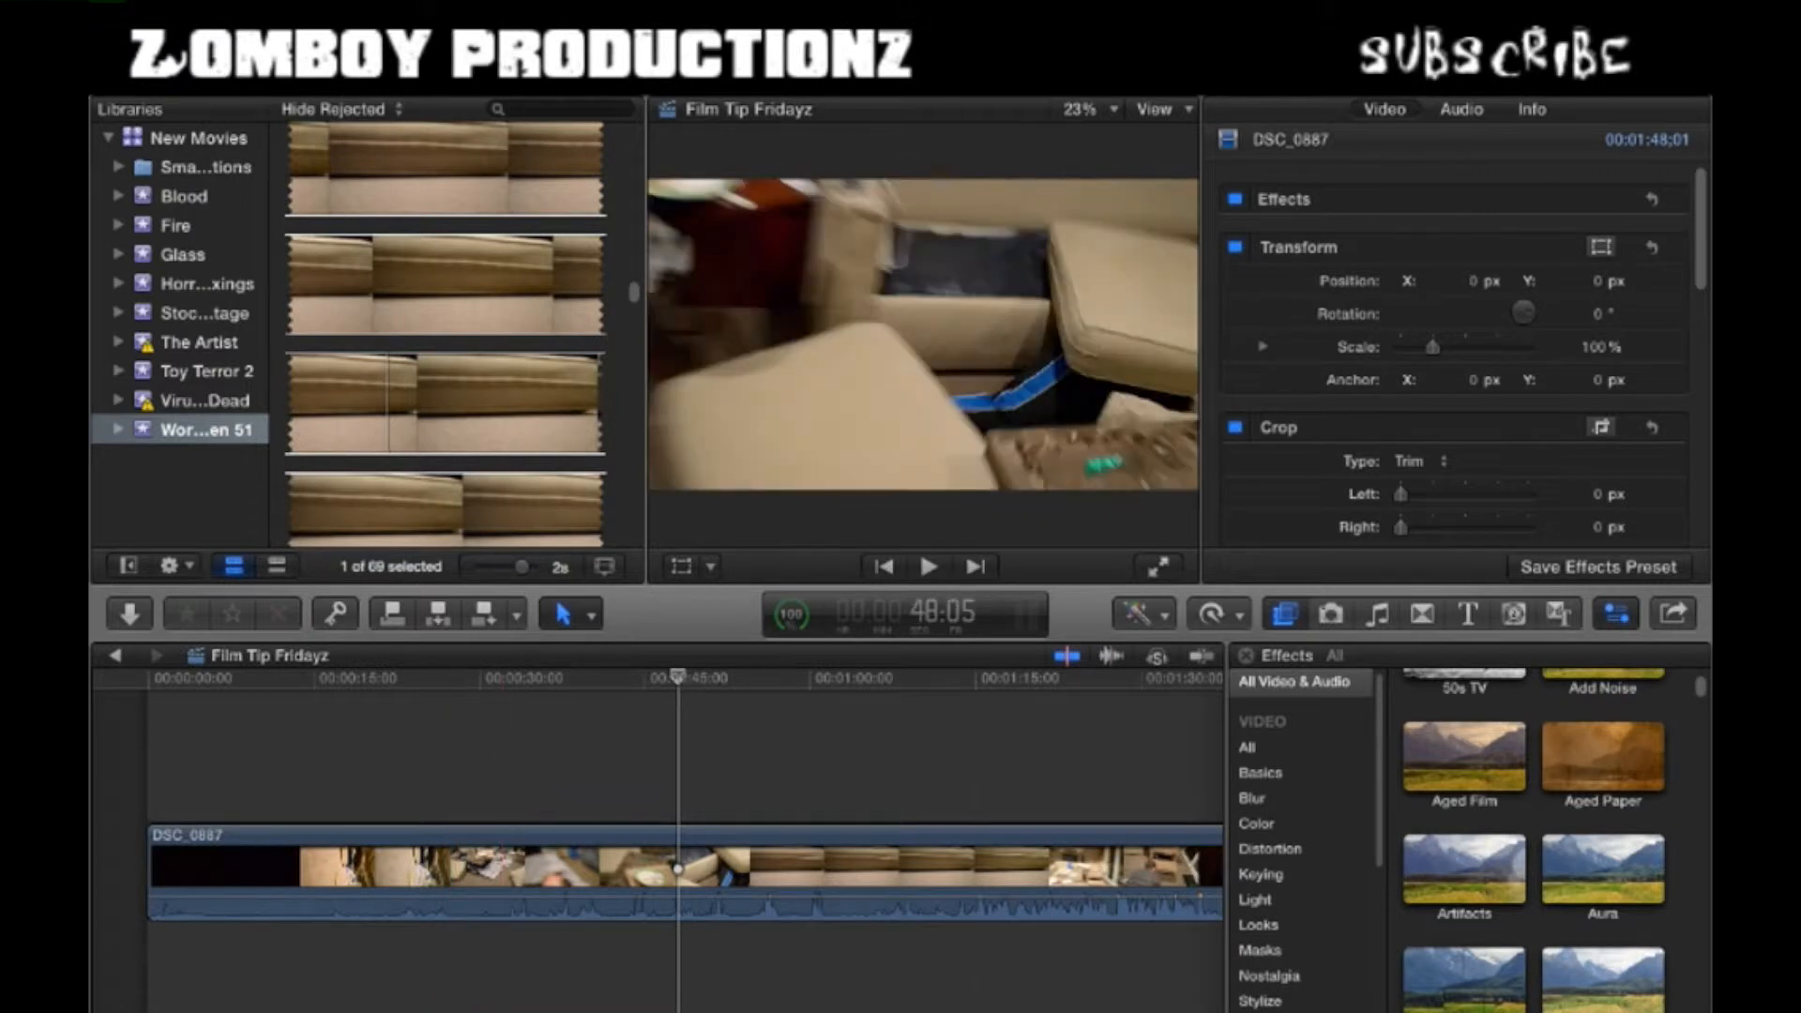
pyautogui.scroll(-1, 1535, 839)
pyautogui.scroll(3, 1534, 840)
pyautogui.press('super+5')
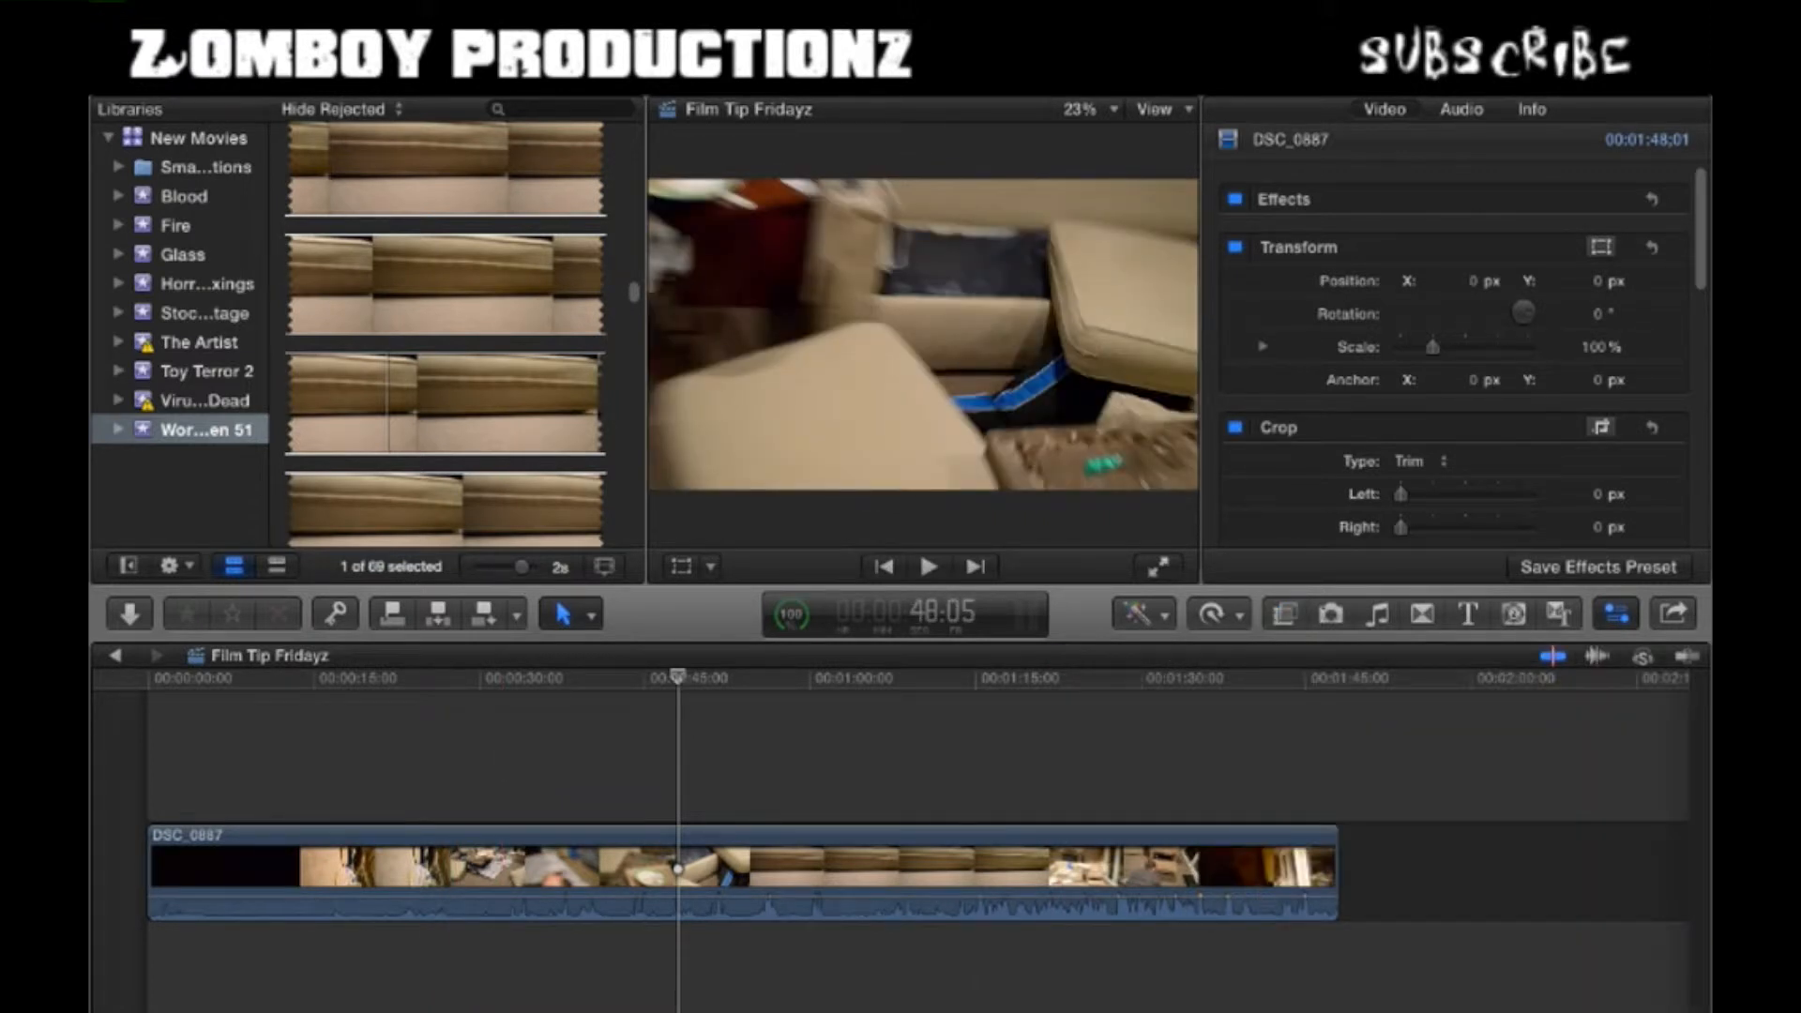
pyautogui.press('super+5')
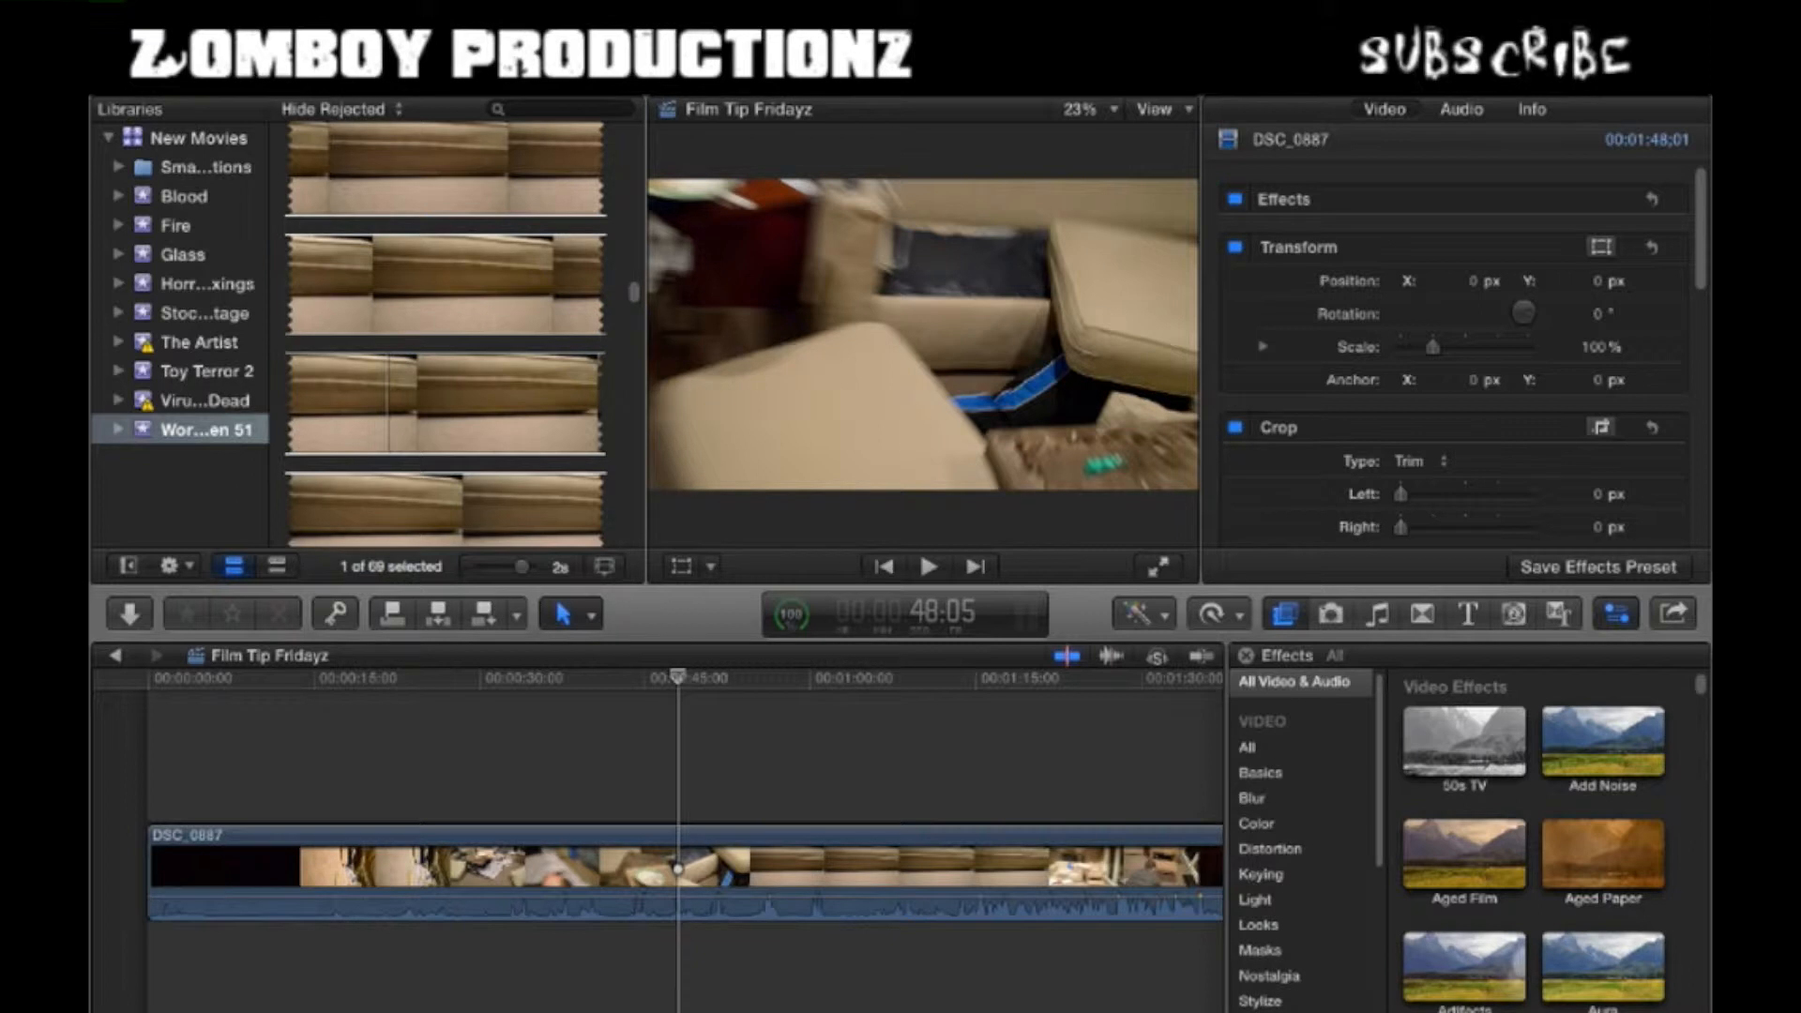
# - Look through the available video and audio effect categories and the video effect thumbnails
pyautogui.scroll(-3, 1299, 834)
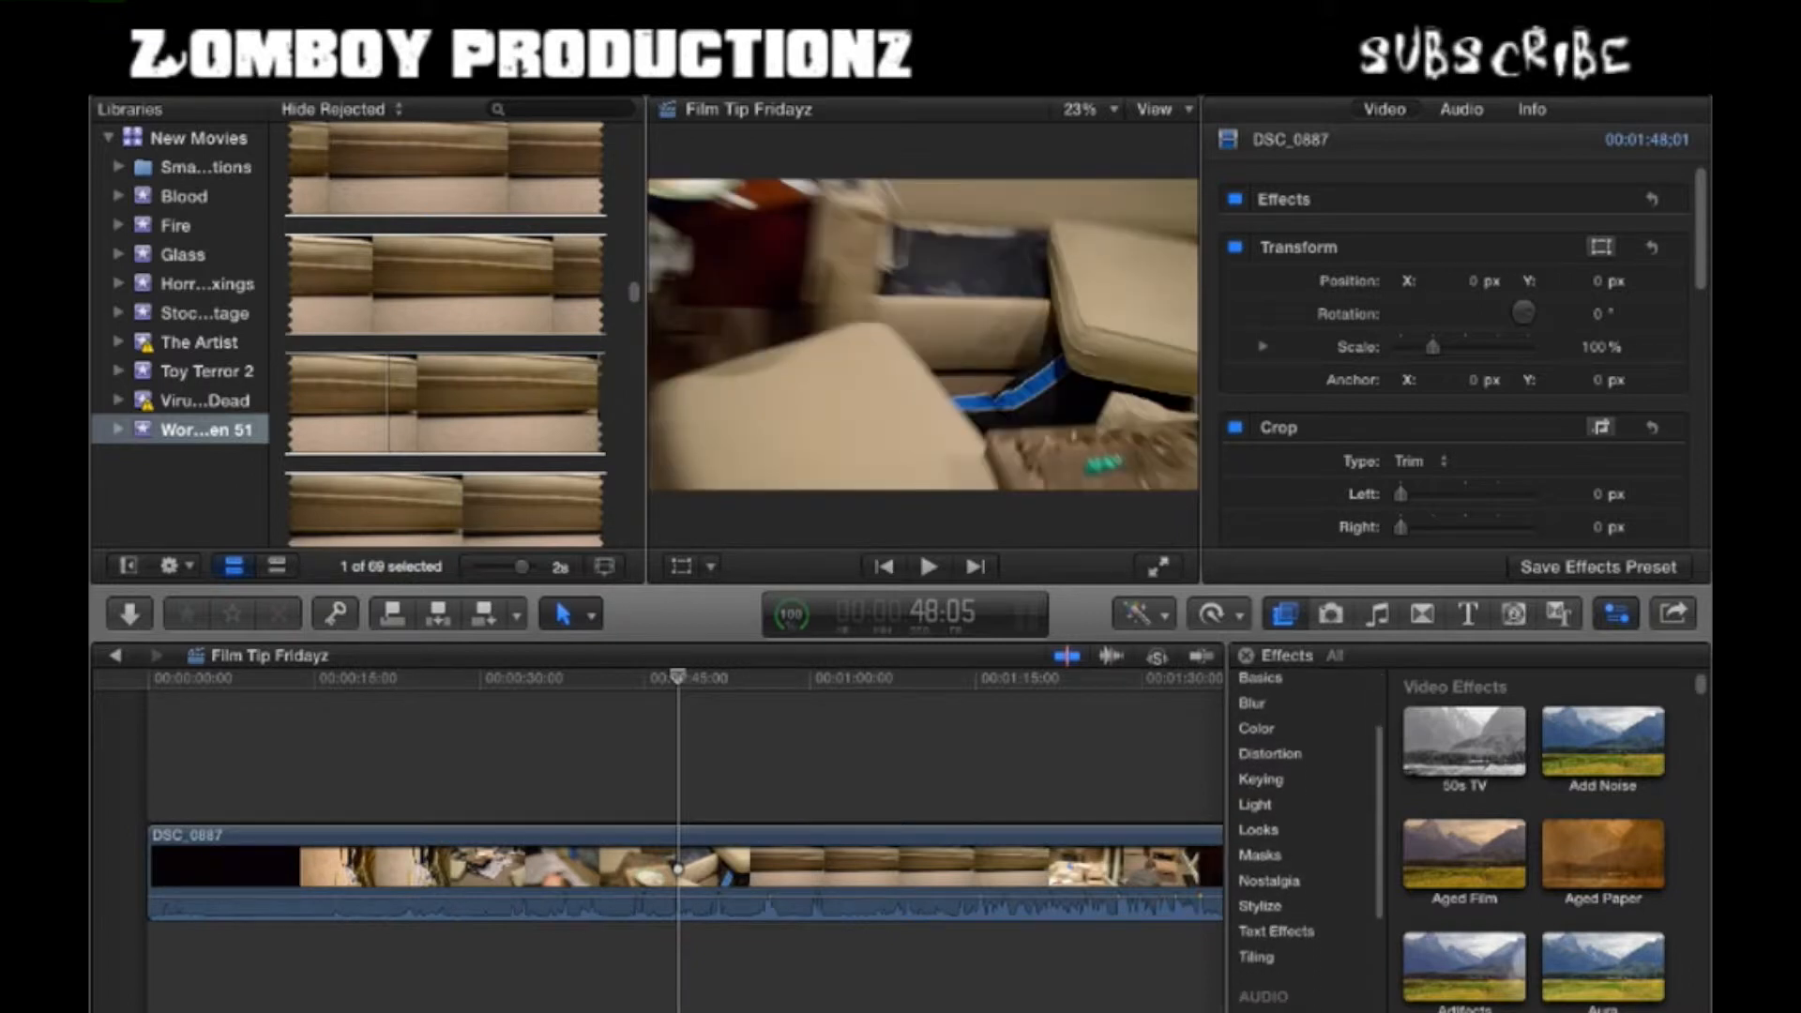
pyautogui.scroll(2, 1304, 835)
pyautogui.scroll(-5, 1303, 834)
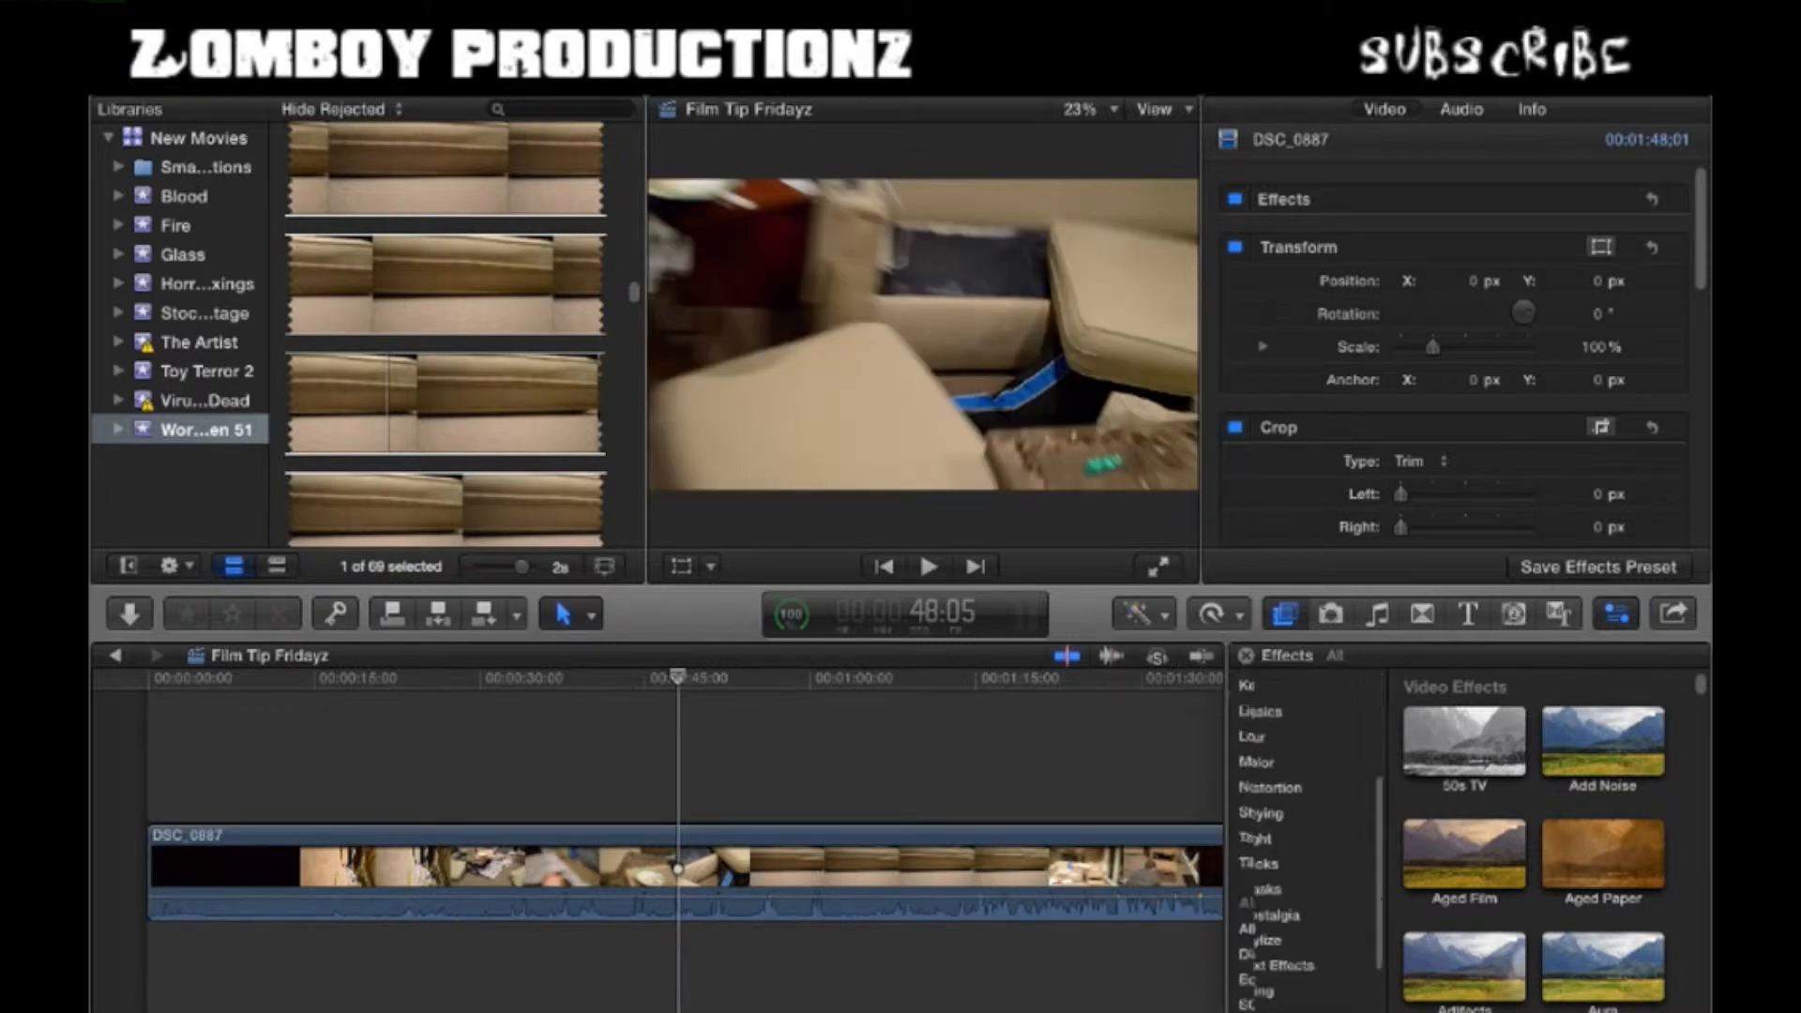
pyautogui.scroll(4, 1303, 834)
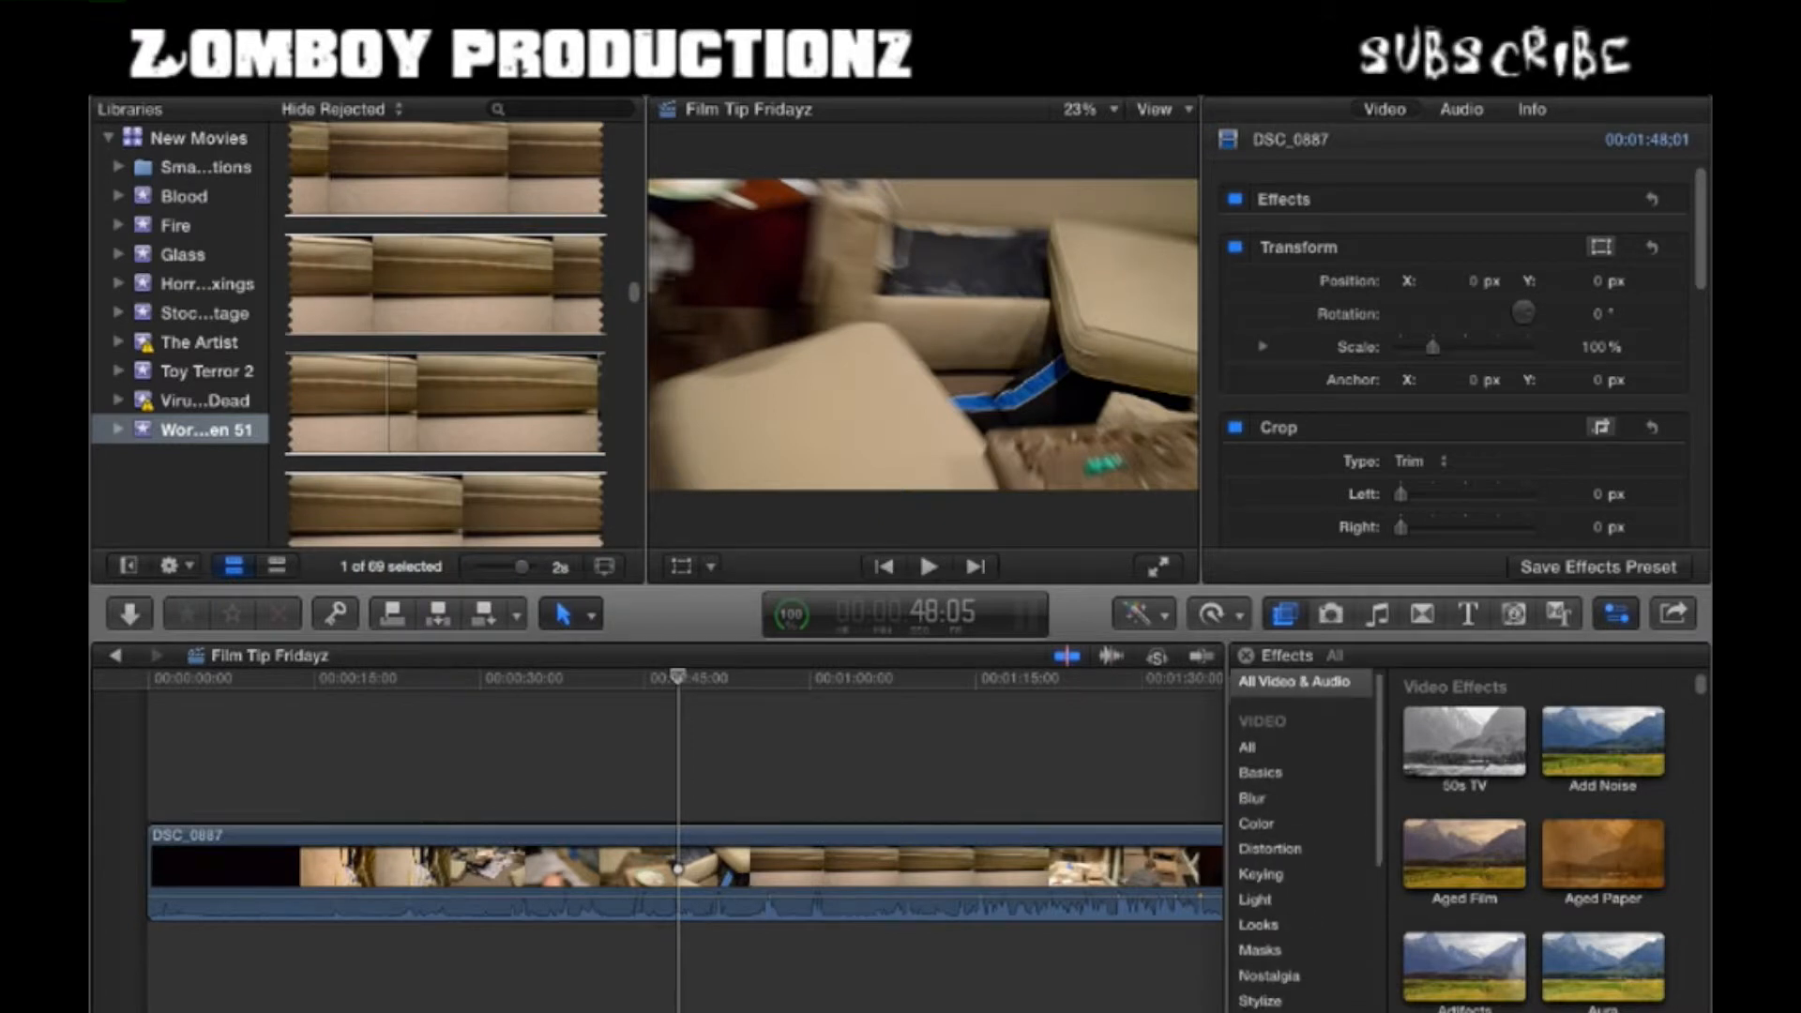
pyautogui.scroll(-5, 1304, 835)
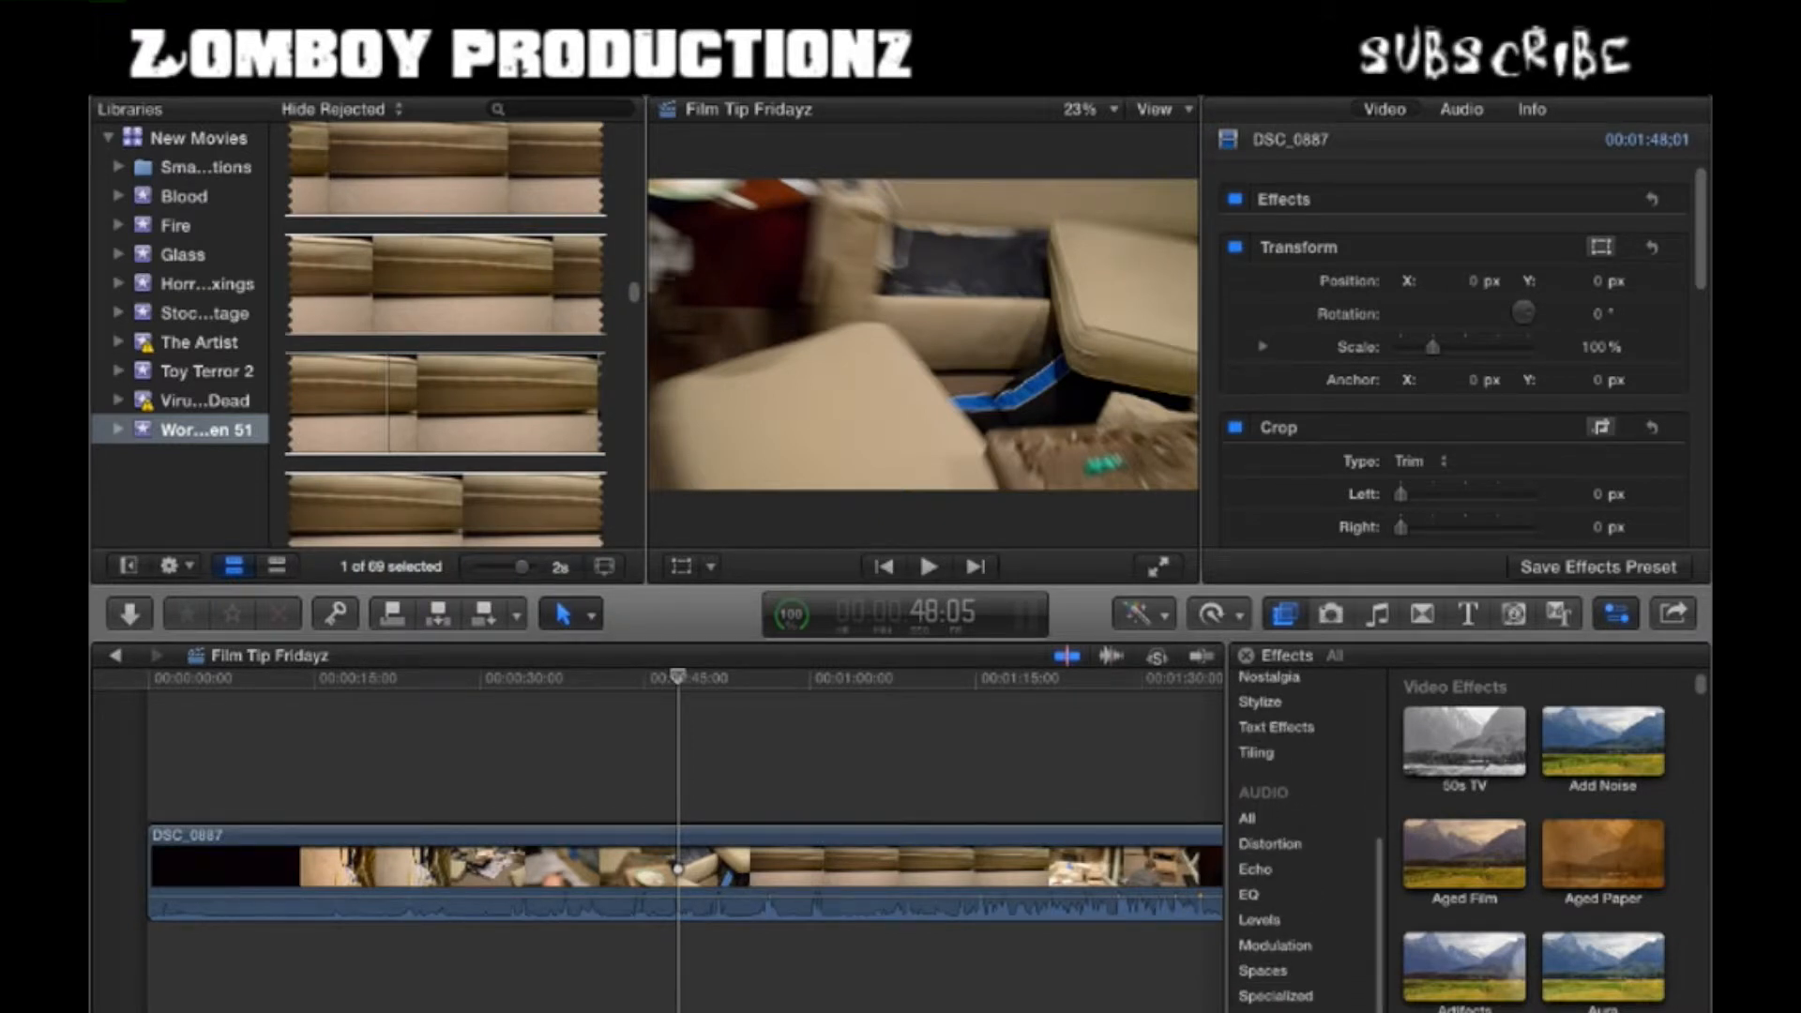
pyautogui.scroll(5, 1304, 835)
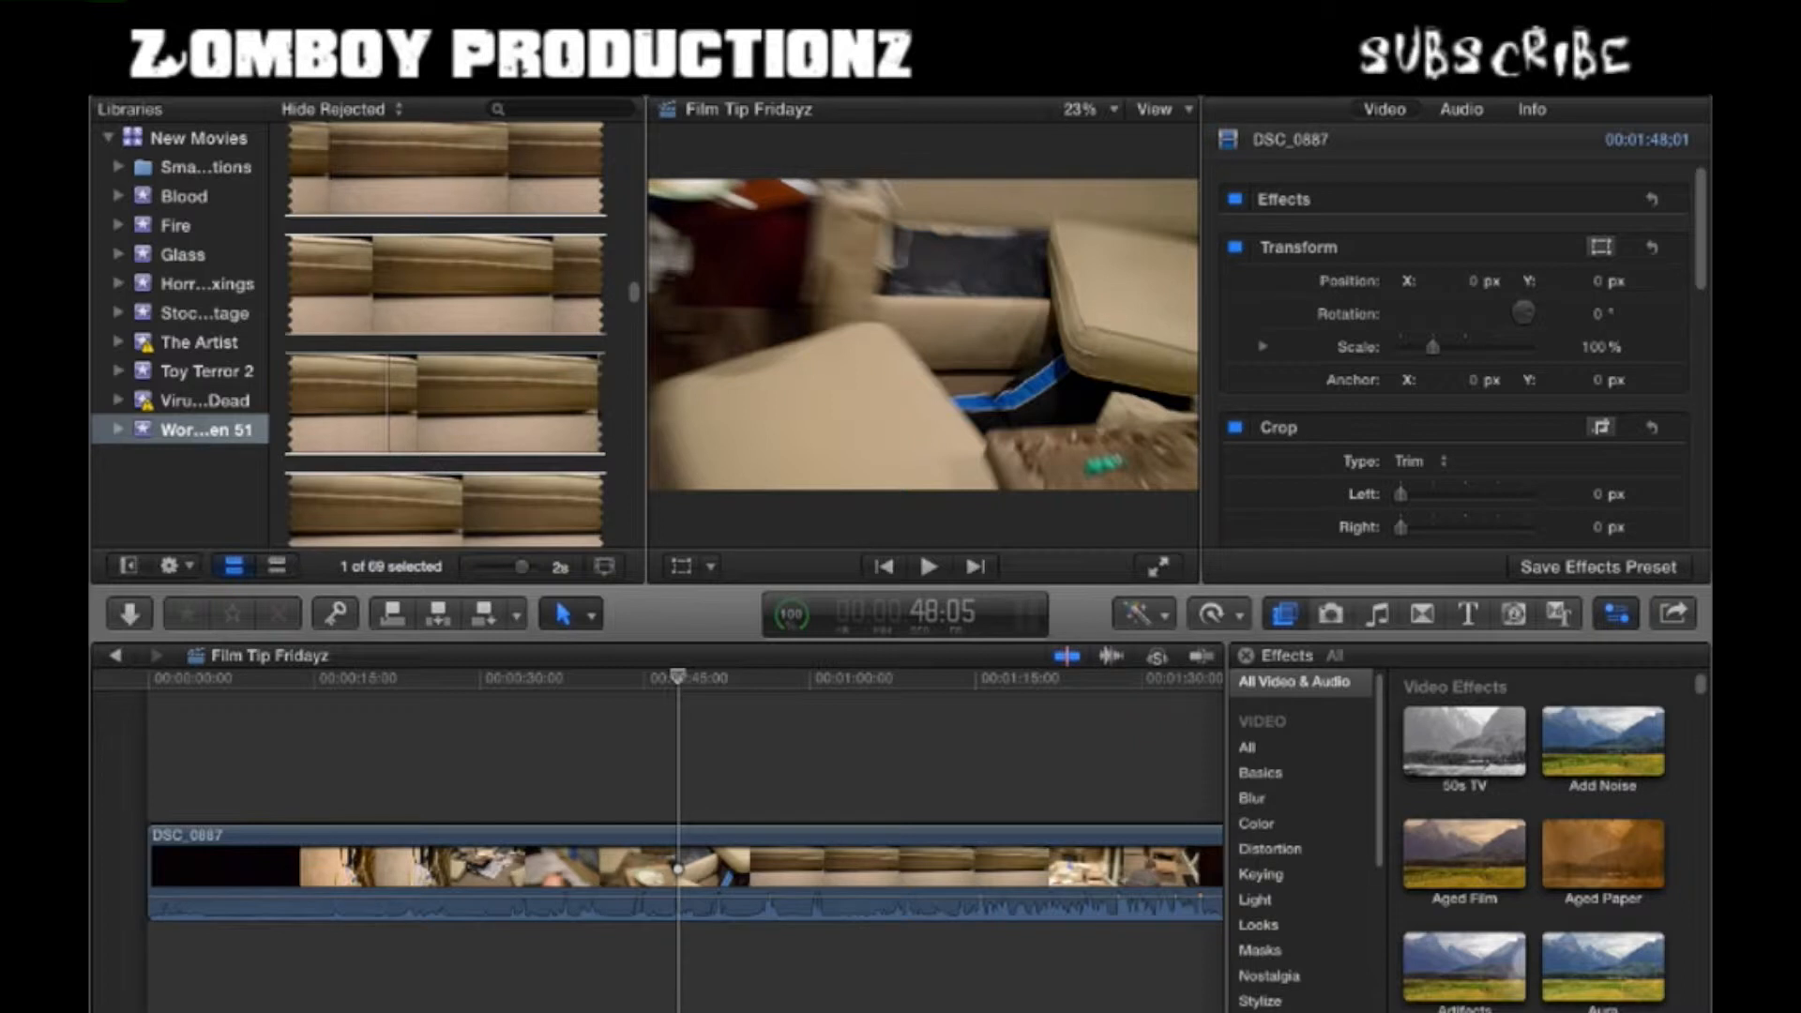
pyautogui.scroll(-2, 1533, 839)
pyautogui.scroll(-3, 1532, 840)
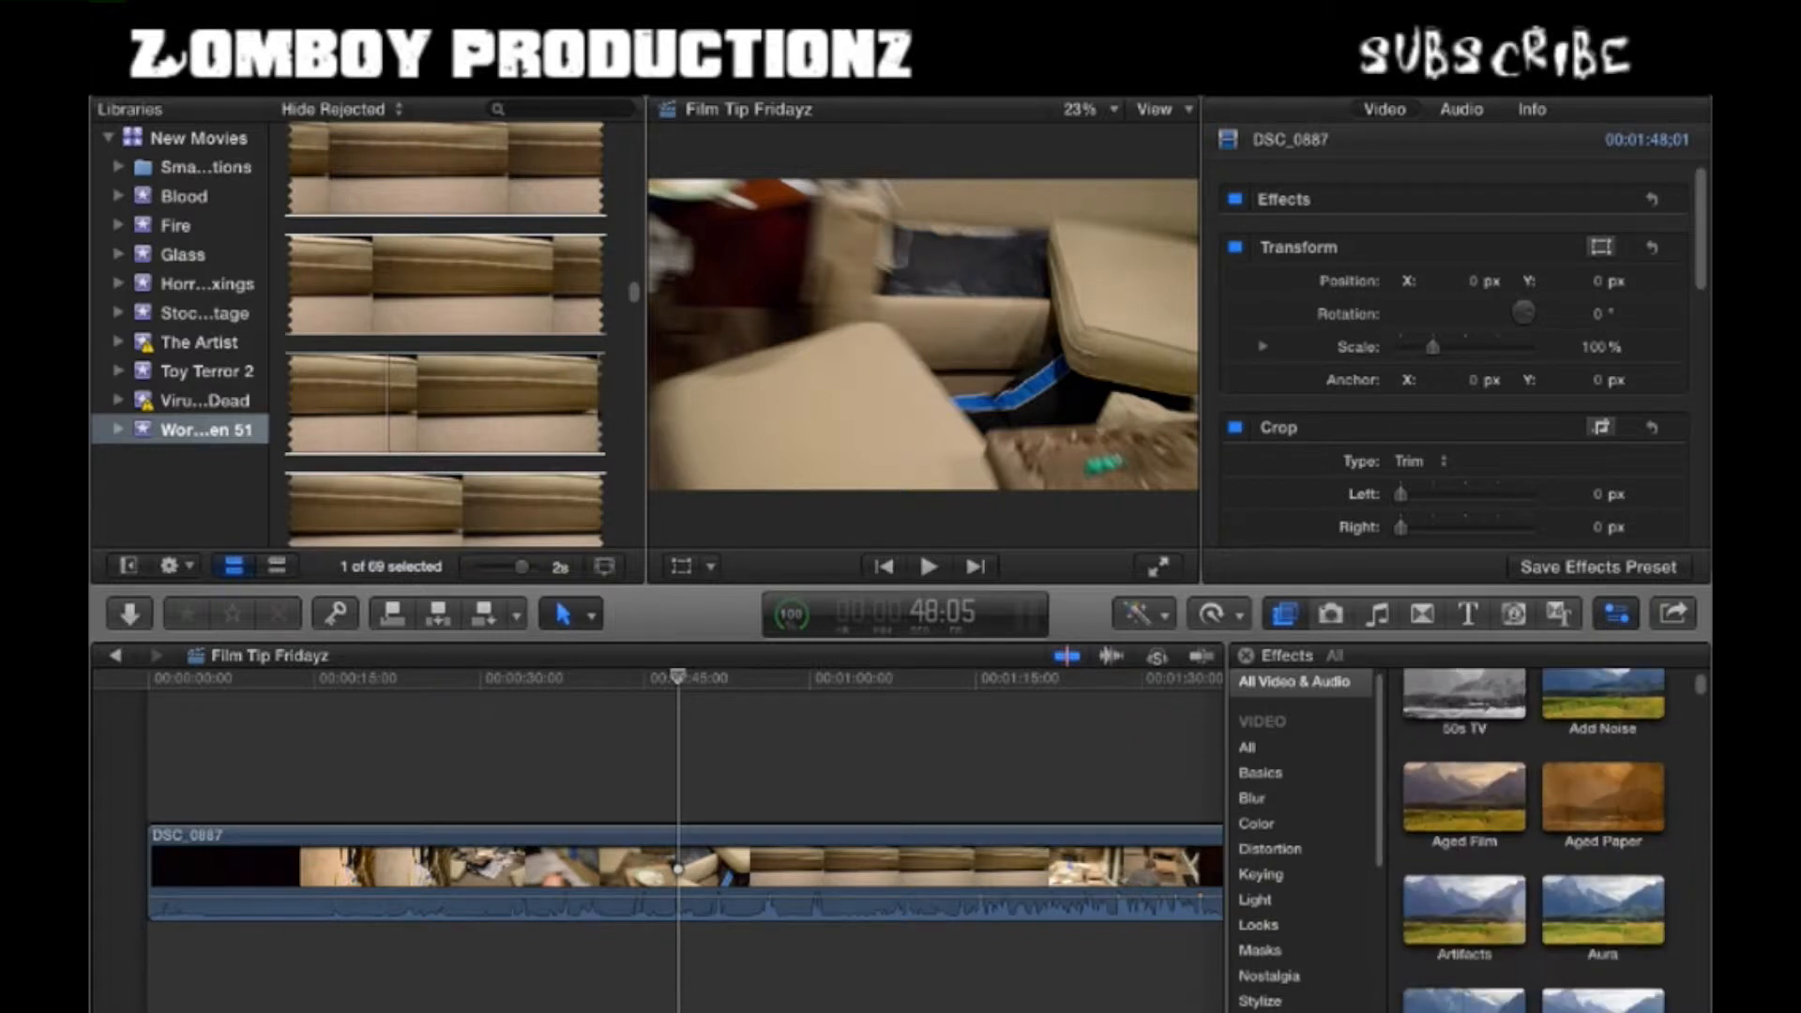
pyautogui.scroll(3, 1534, 839)
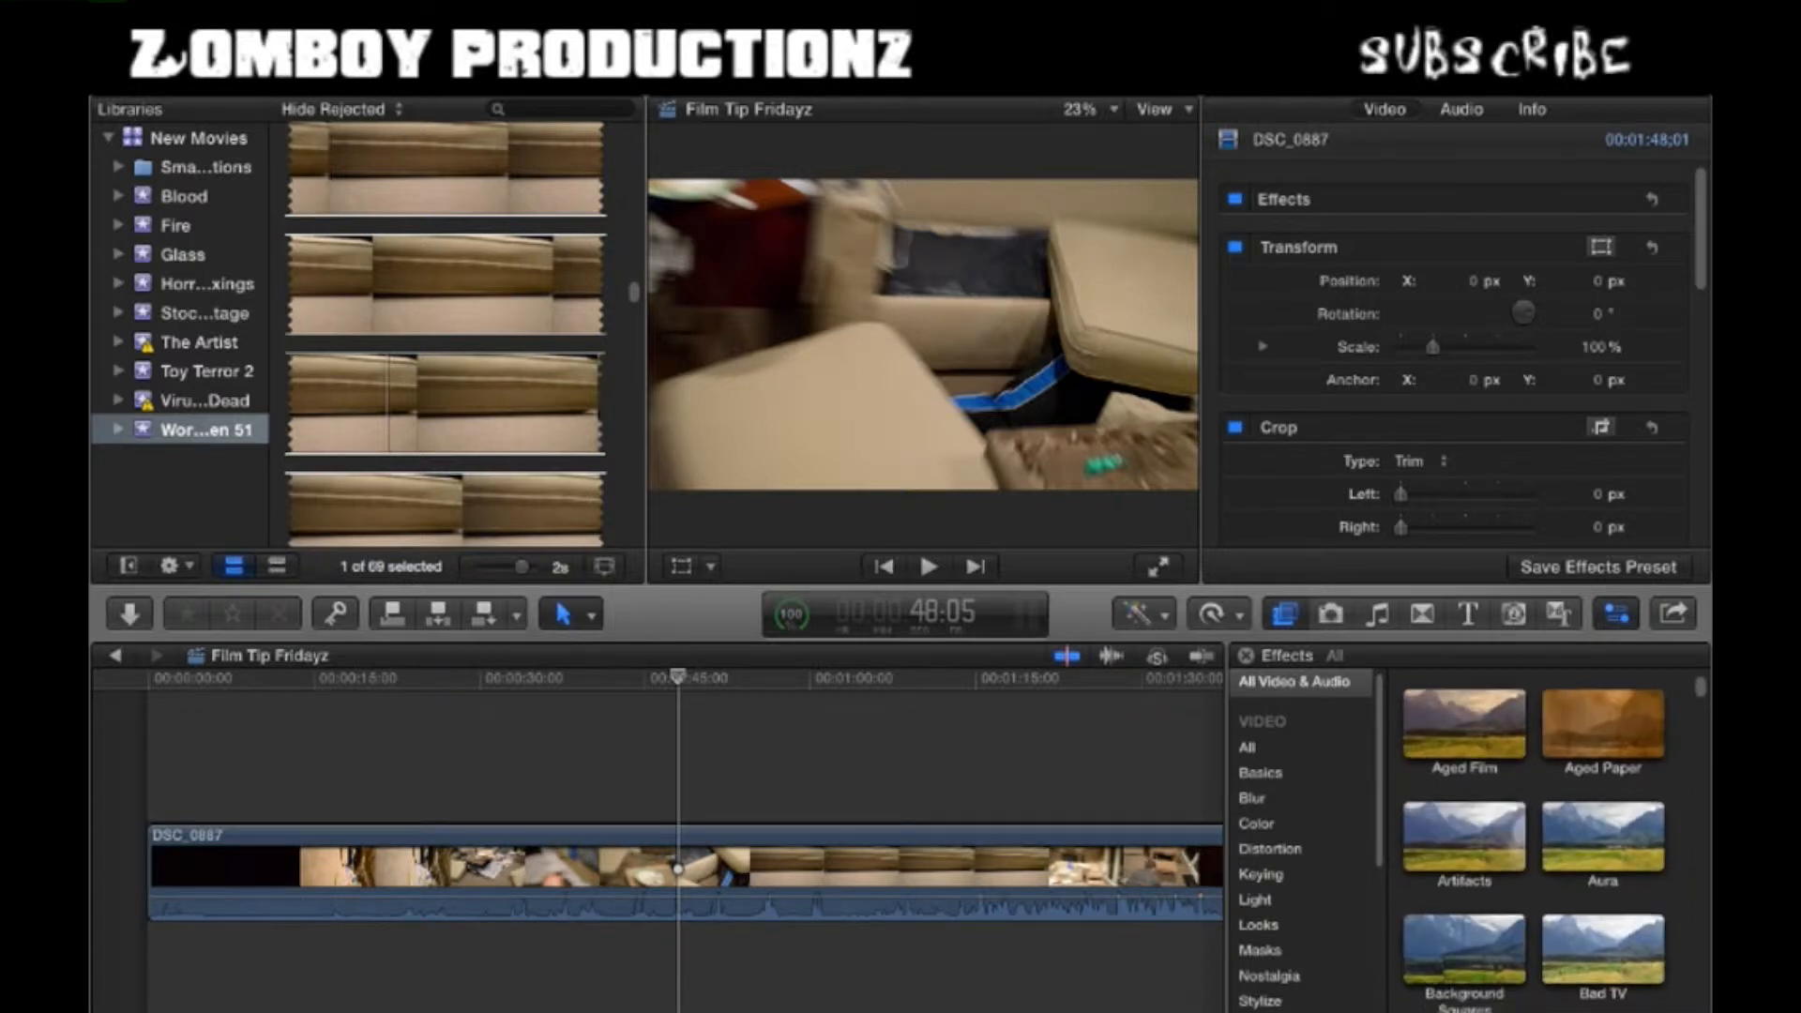
# - Search the effects for "cam" and apply the Camcorder effect to the DSC_0887 clip
pyautogui.write('cam')
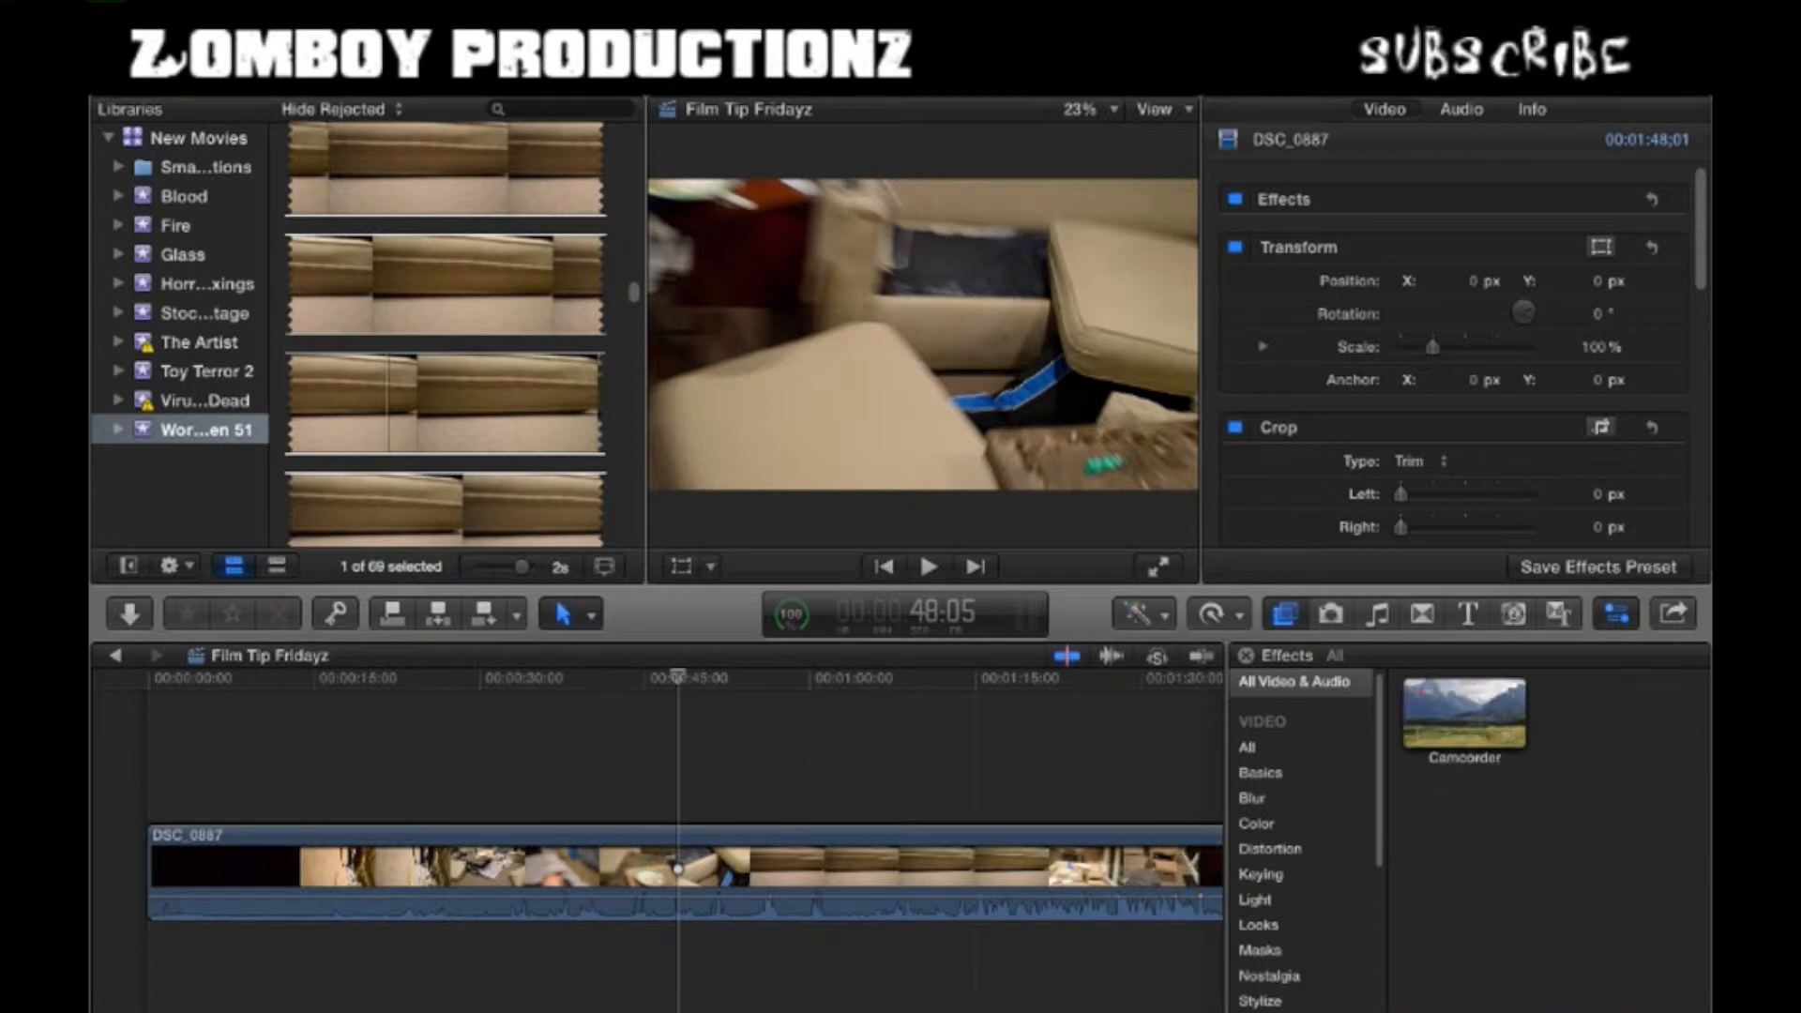
pyautogui.click(1463, 712)
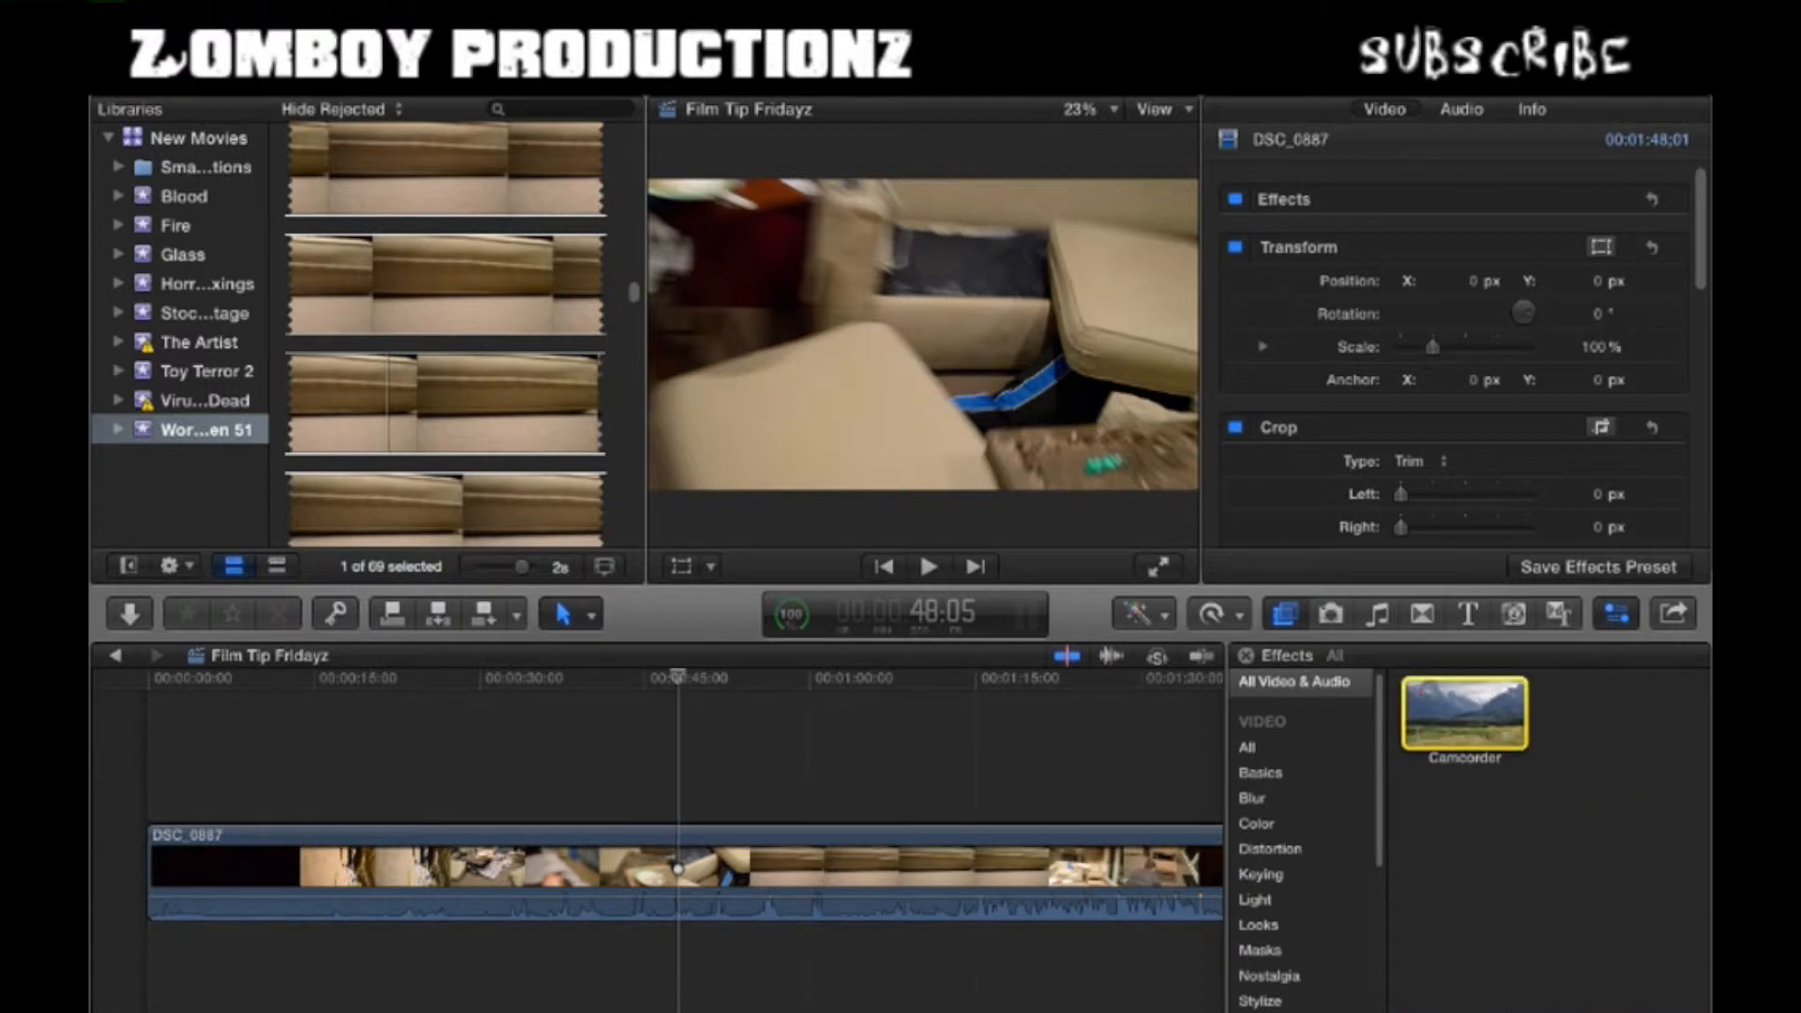
pyautogui.moveTo(1463, 712); pyautogui.dragTo(938, 867)
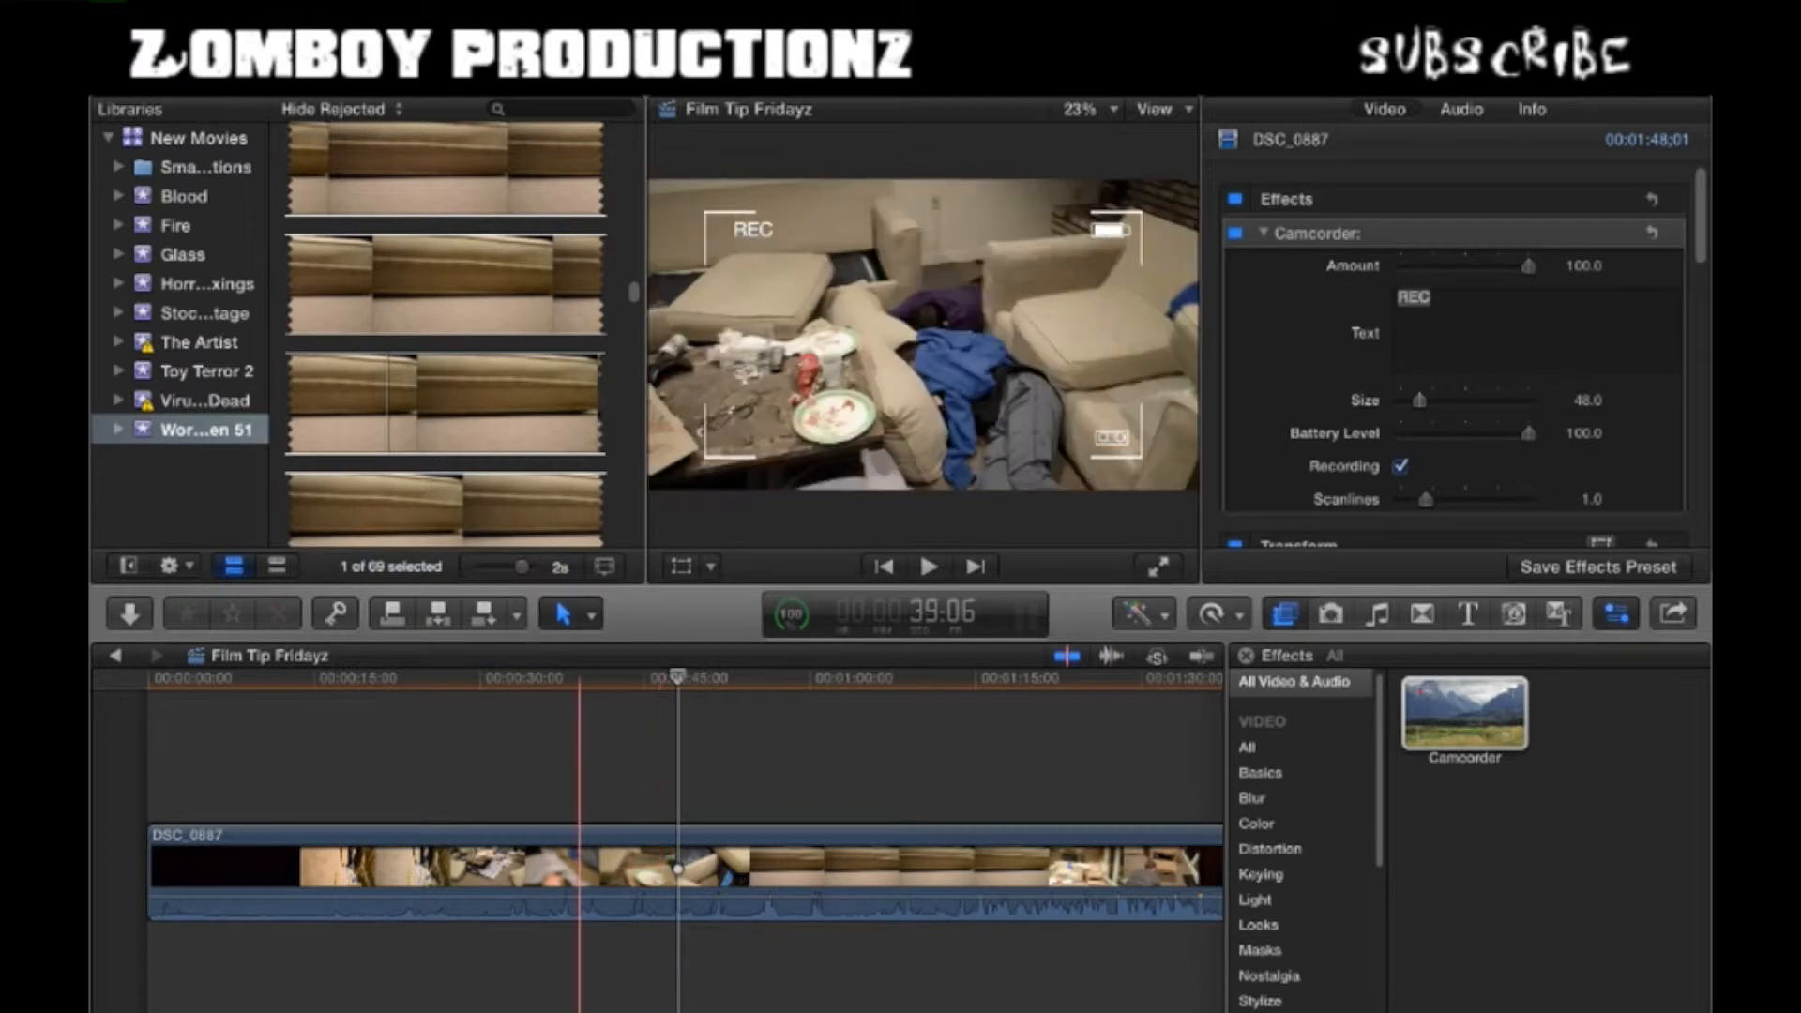
# - Play the timeline from about 11 seconds to preview the Camcorder overlay on the footage, and stop playback
pyautogui.click(302, 677)
pyautogui.moveTo(302, 677); pyautogui.dragTo(270, 677)
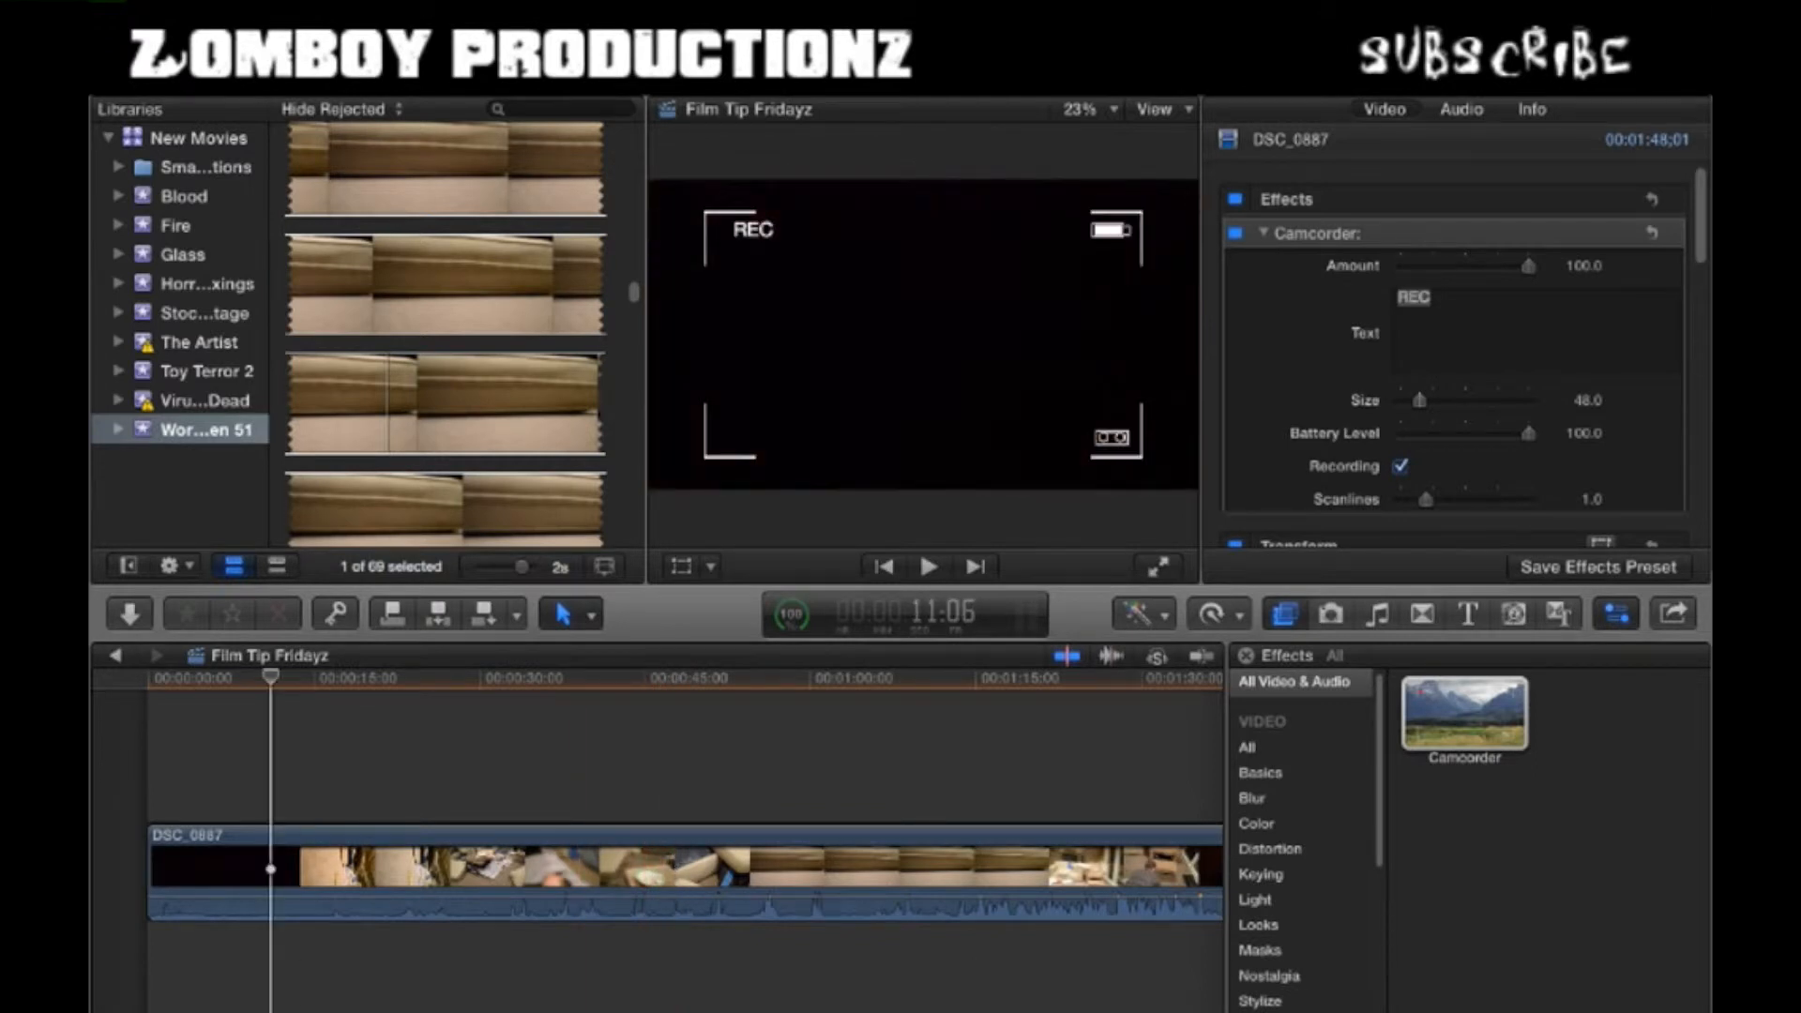
pyautogui.press('space')
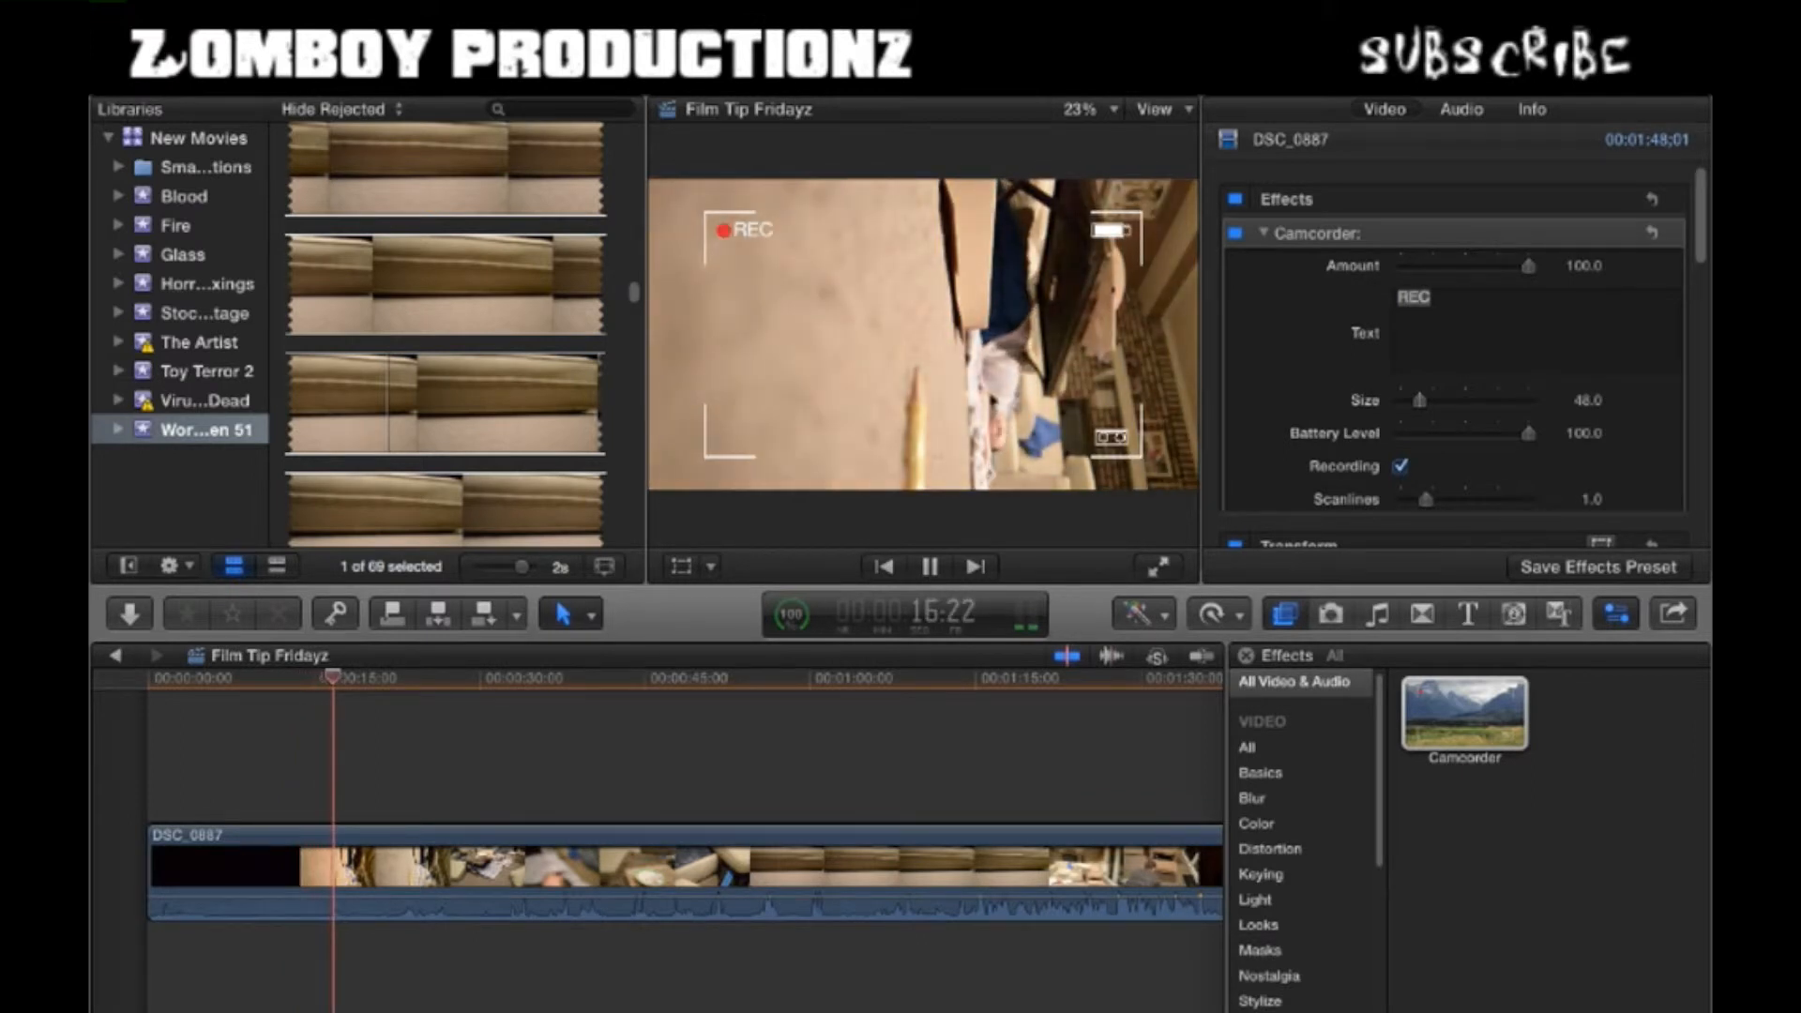
pyautogui.press('space')
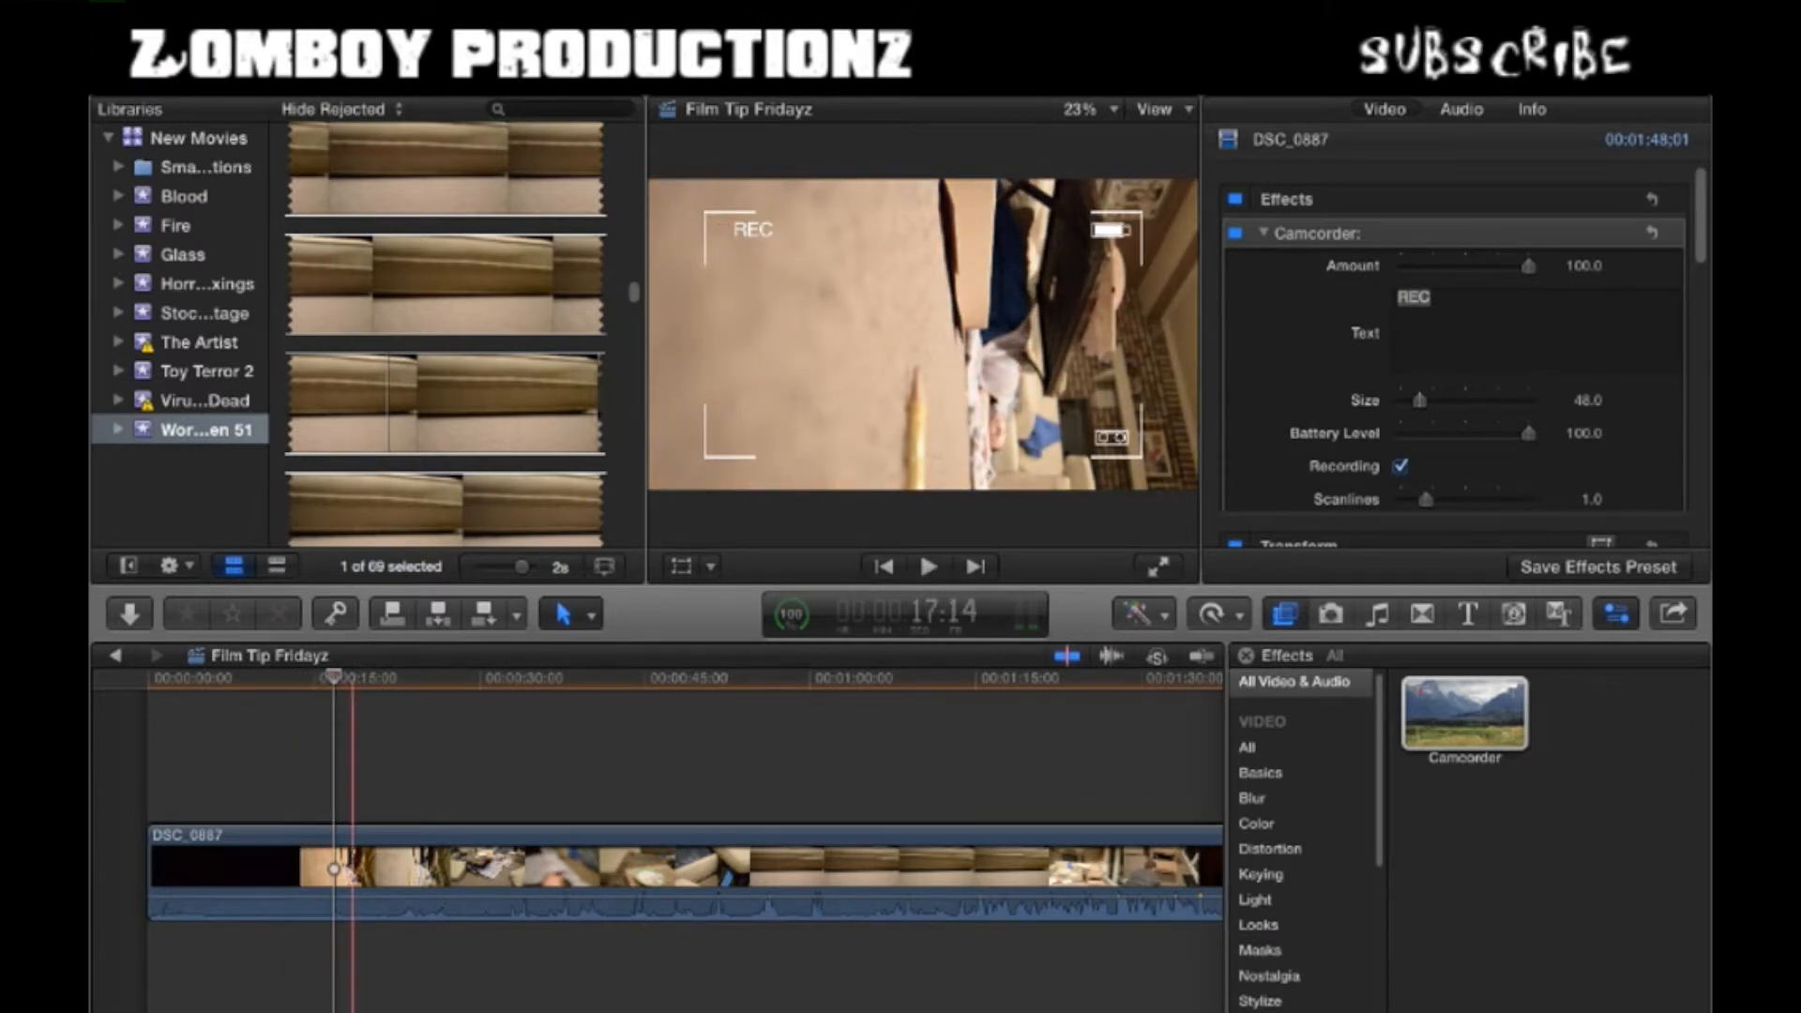
# - Preview the Camcorder overlay by playing the footage from about 37 seconds, and park the playhead at about 42:14
pyautogui.moveTo(327, 677); pyautogui.dragTo(562, 677)
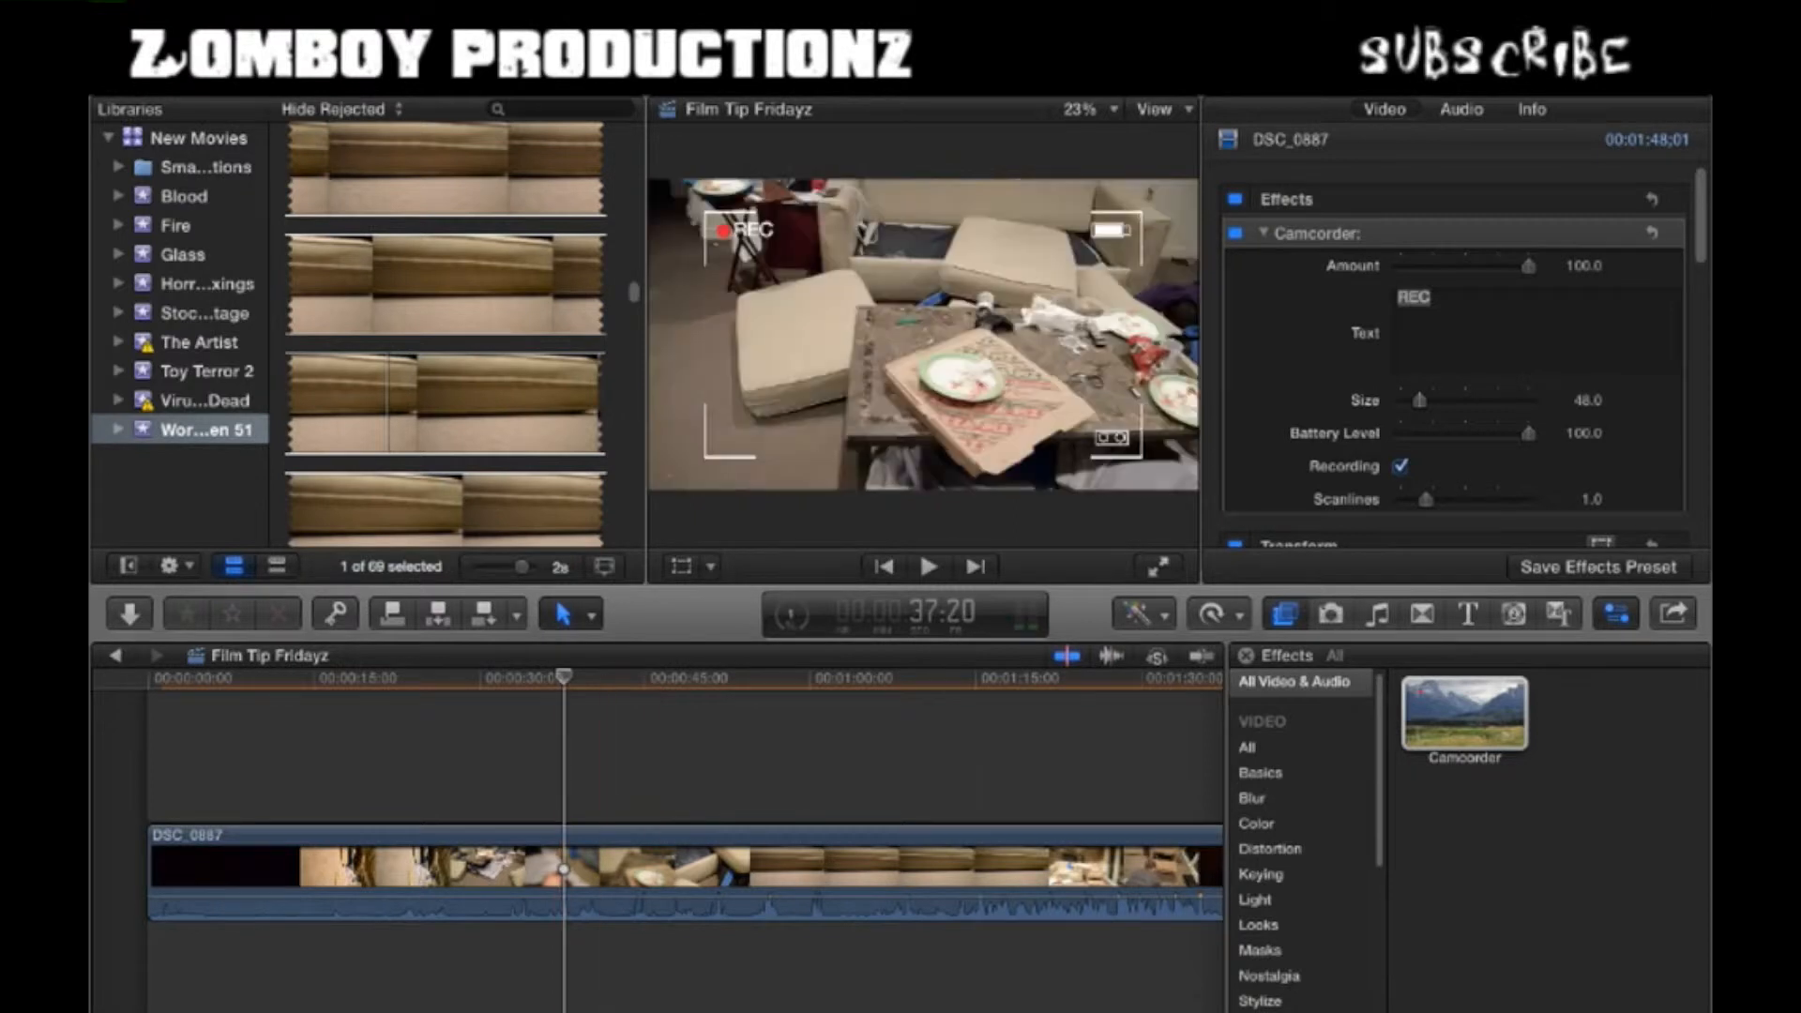
pyautogui.press('space')
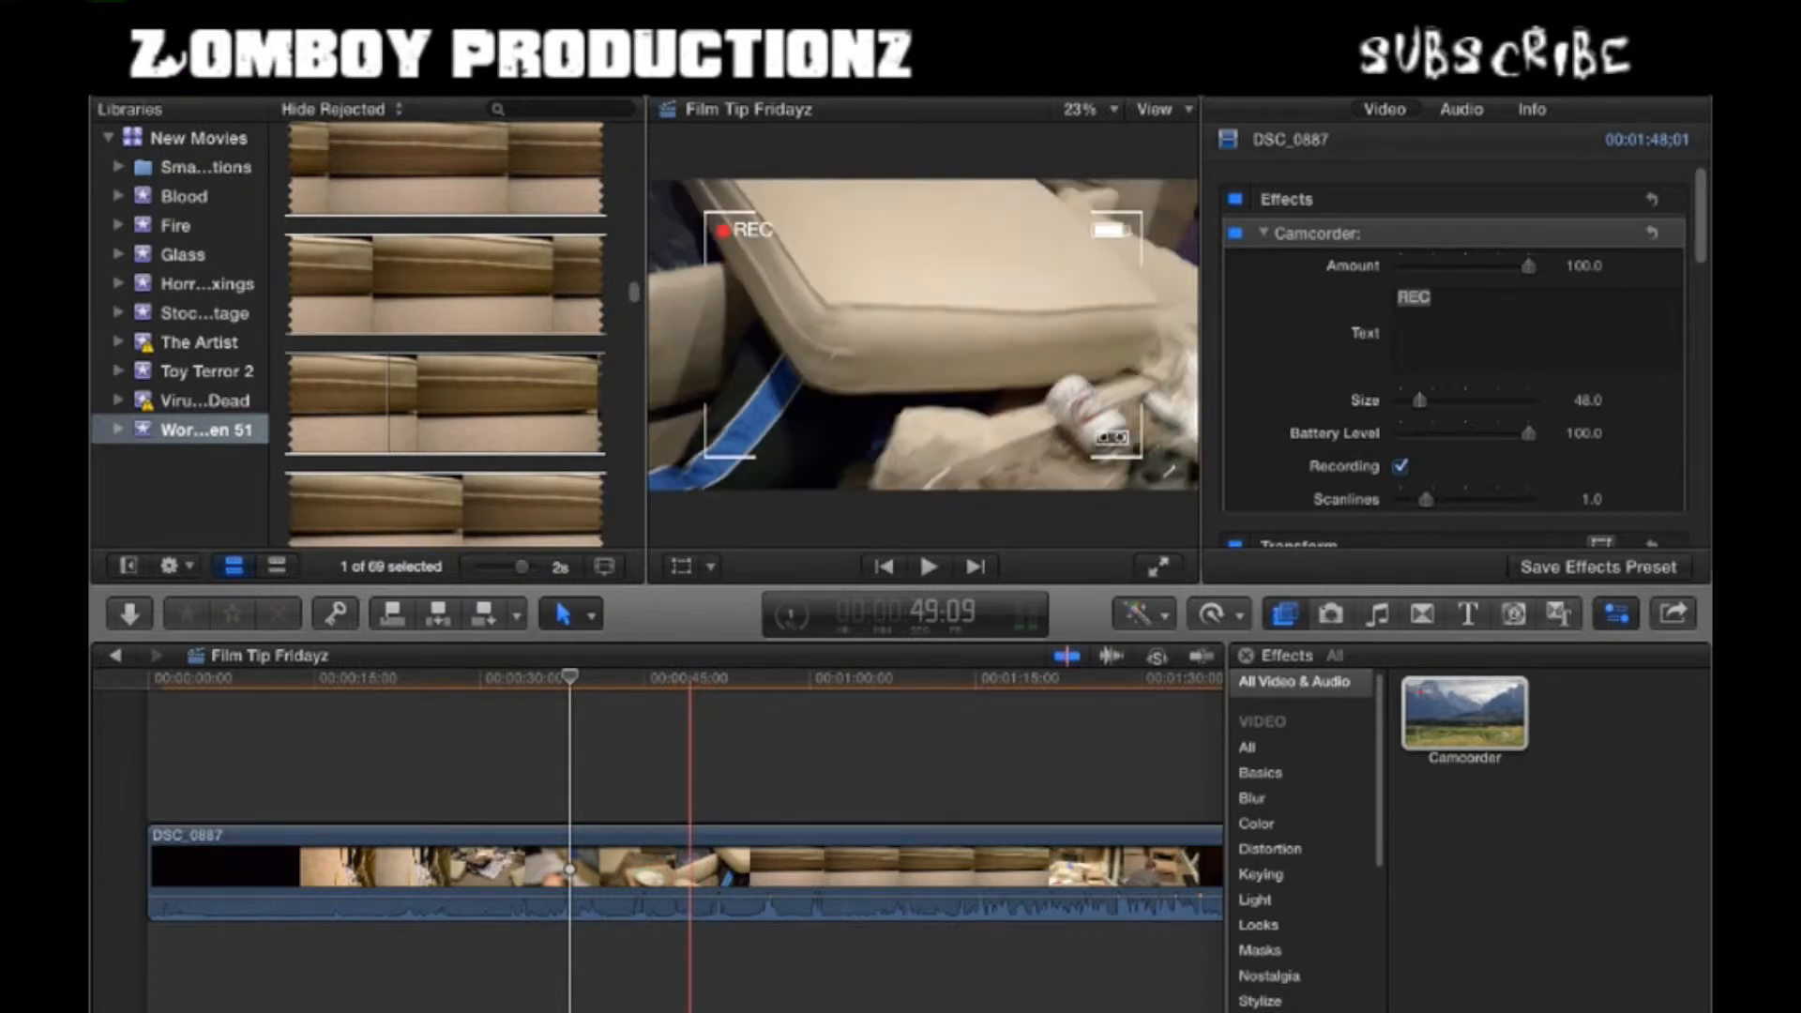
pyautogui.press('space')
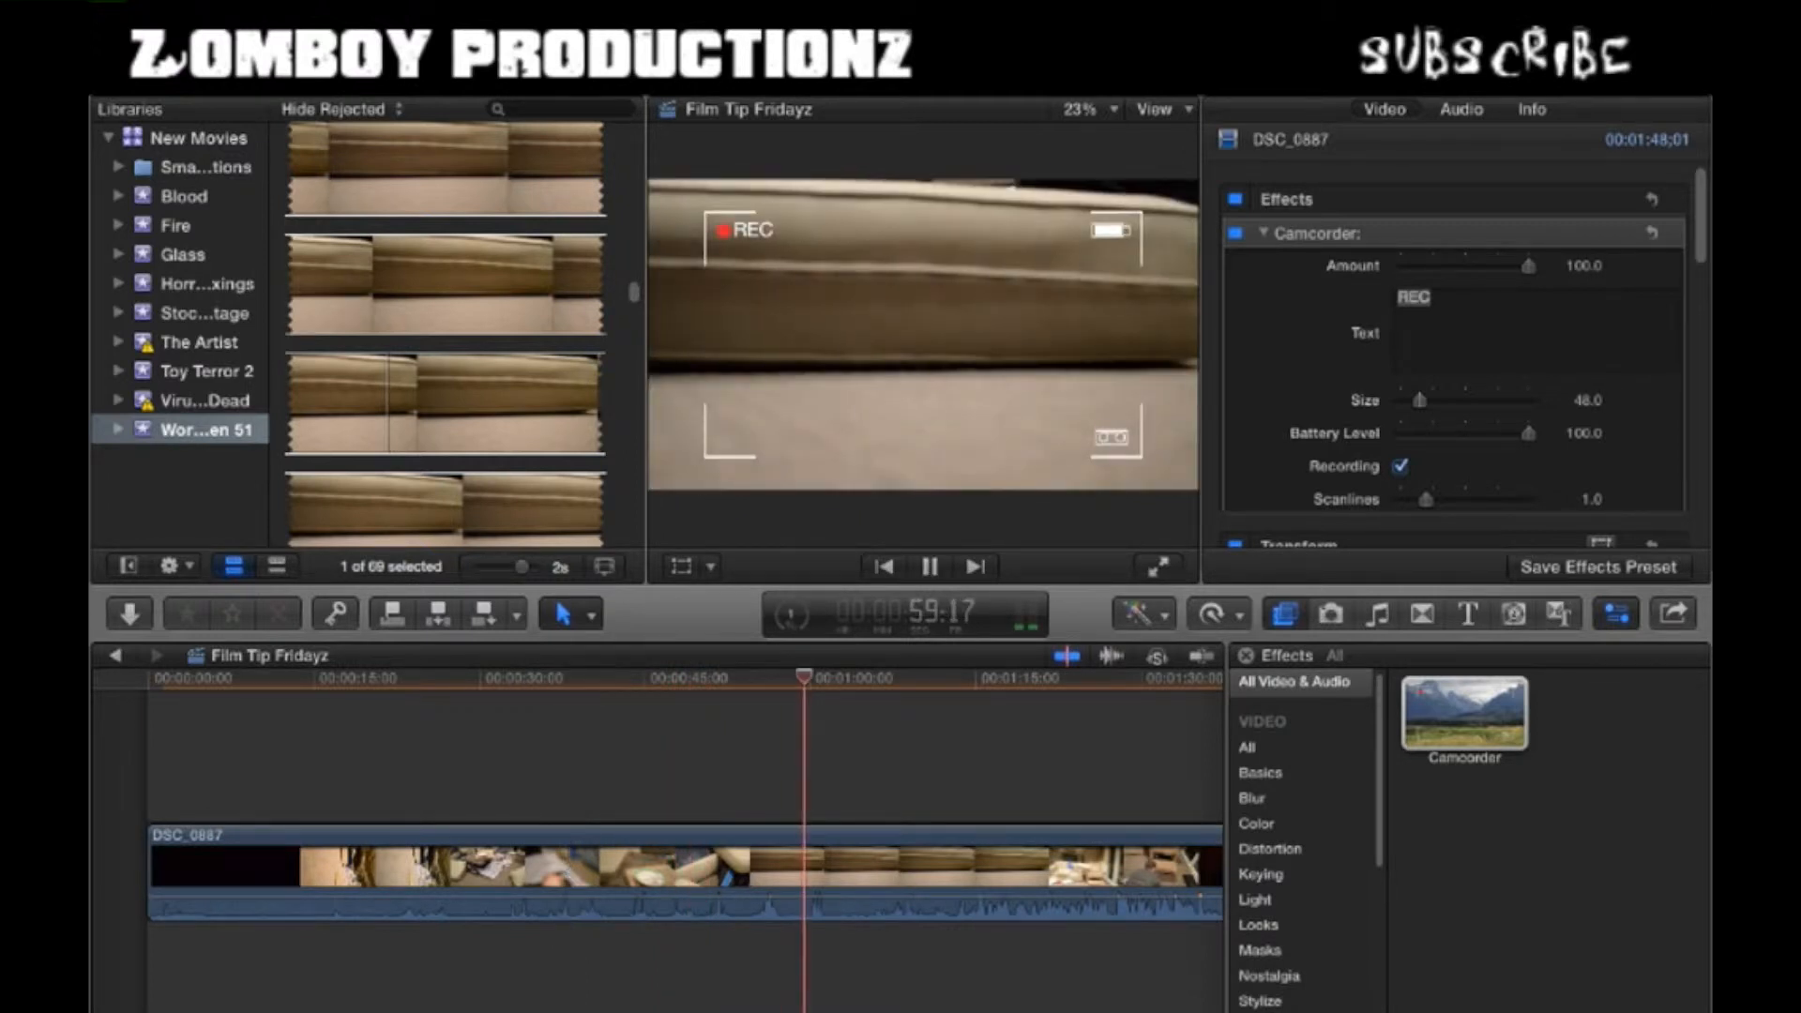
pyautogui.press('space')
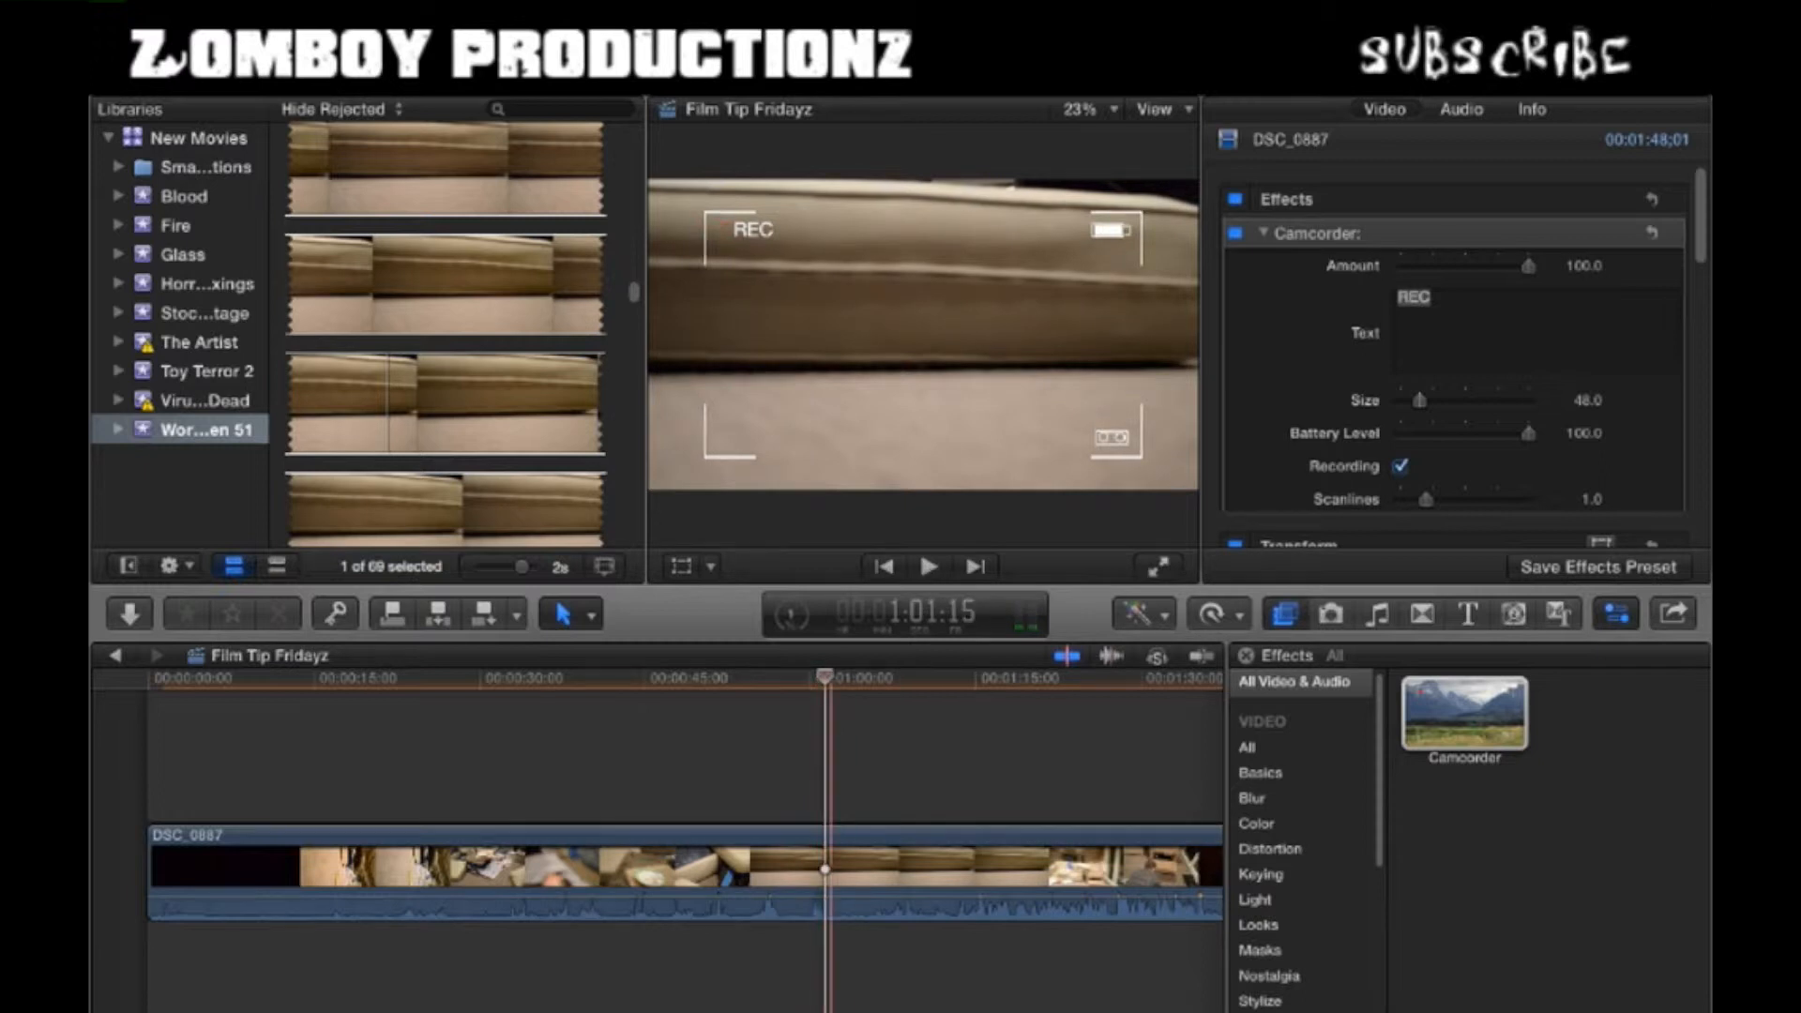
pyautogui.click(674, 677)
pyautogui.moveTo(674, 678); pyautogui.dragTo(615, 677)
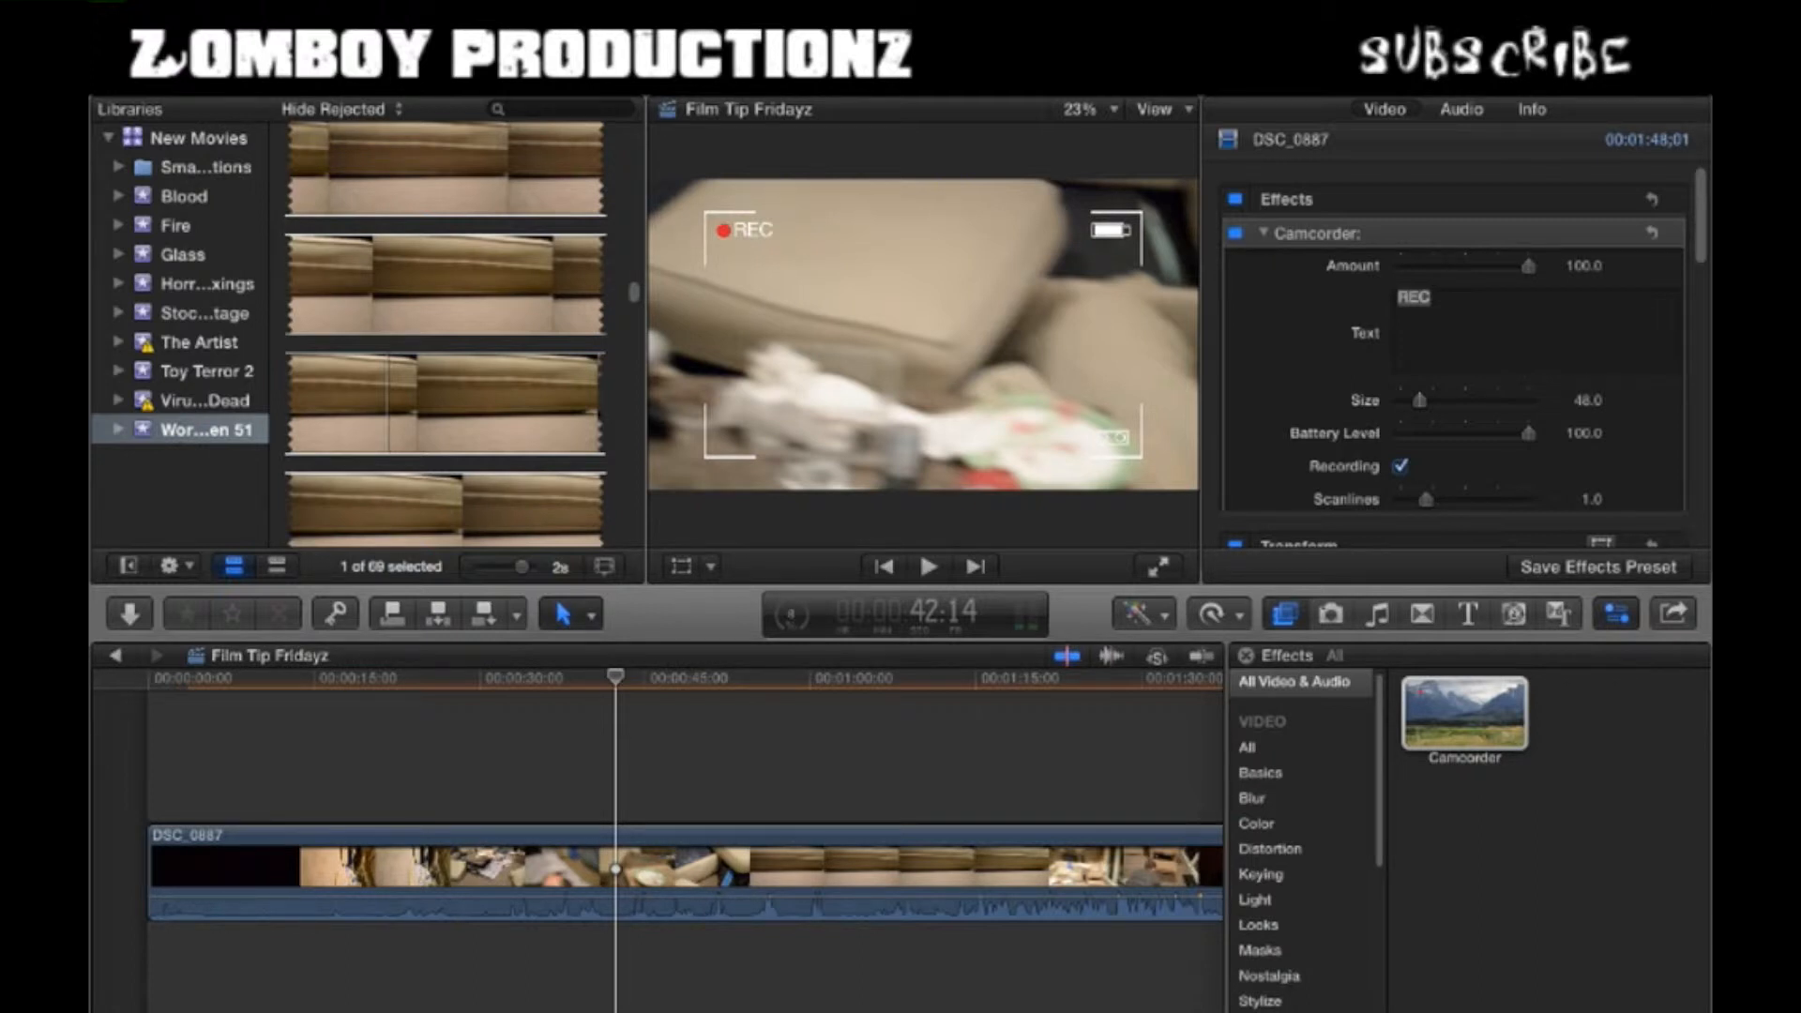
# - Hide the inspector and show it again with the Camcorder effect's settings
pyautogui.click(1583, 265)
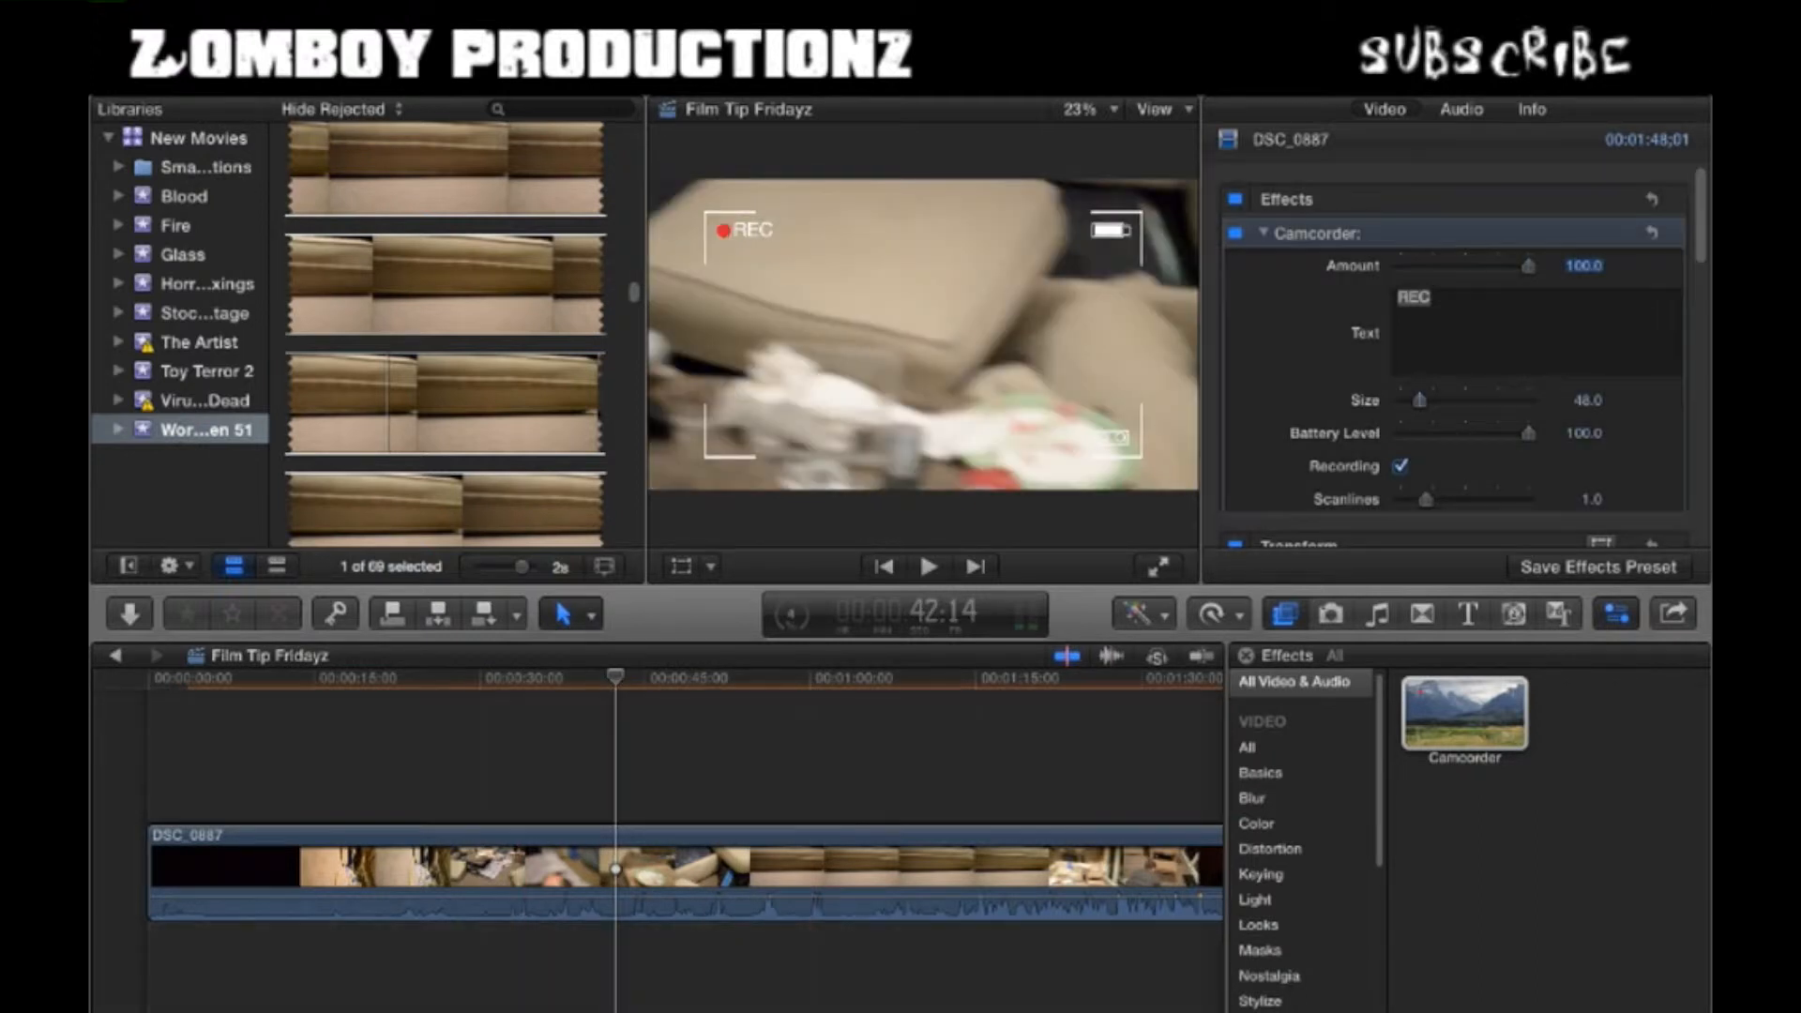
pyautogui.press('super+4')
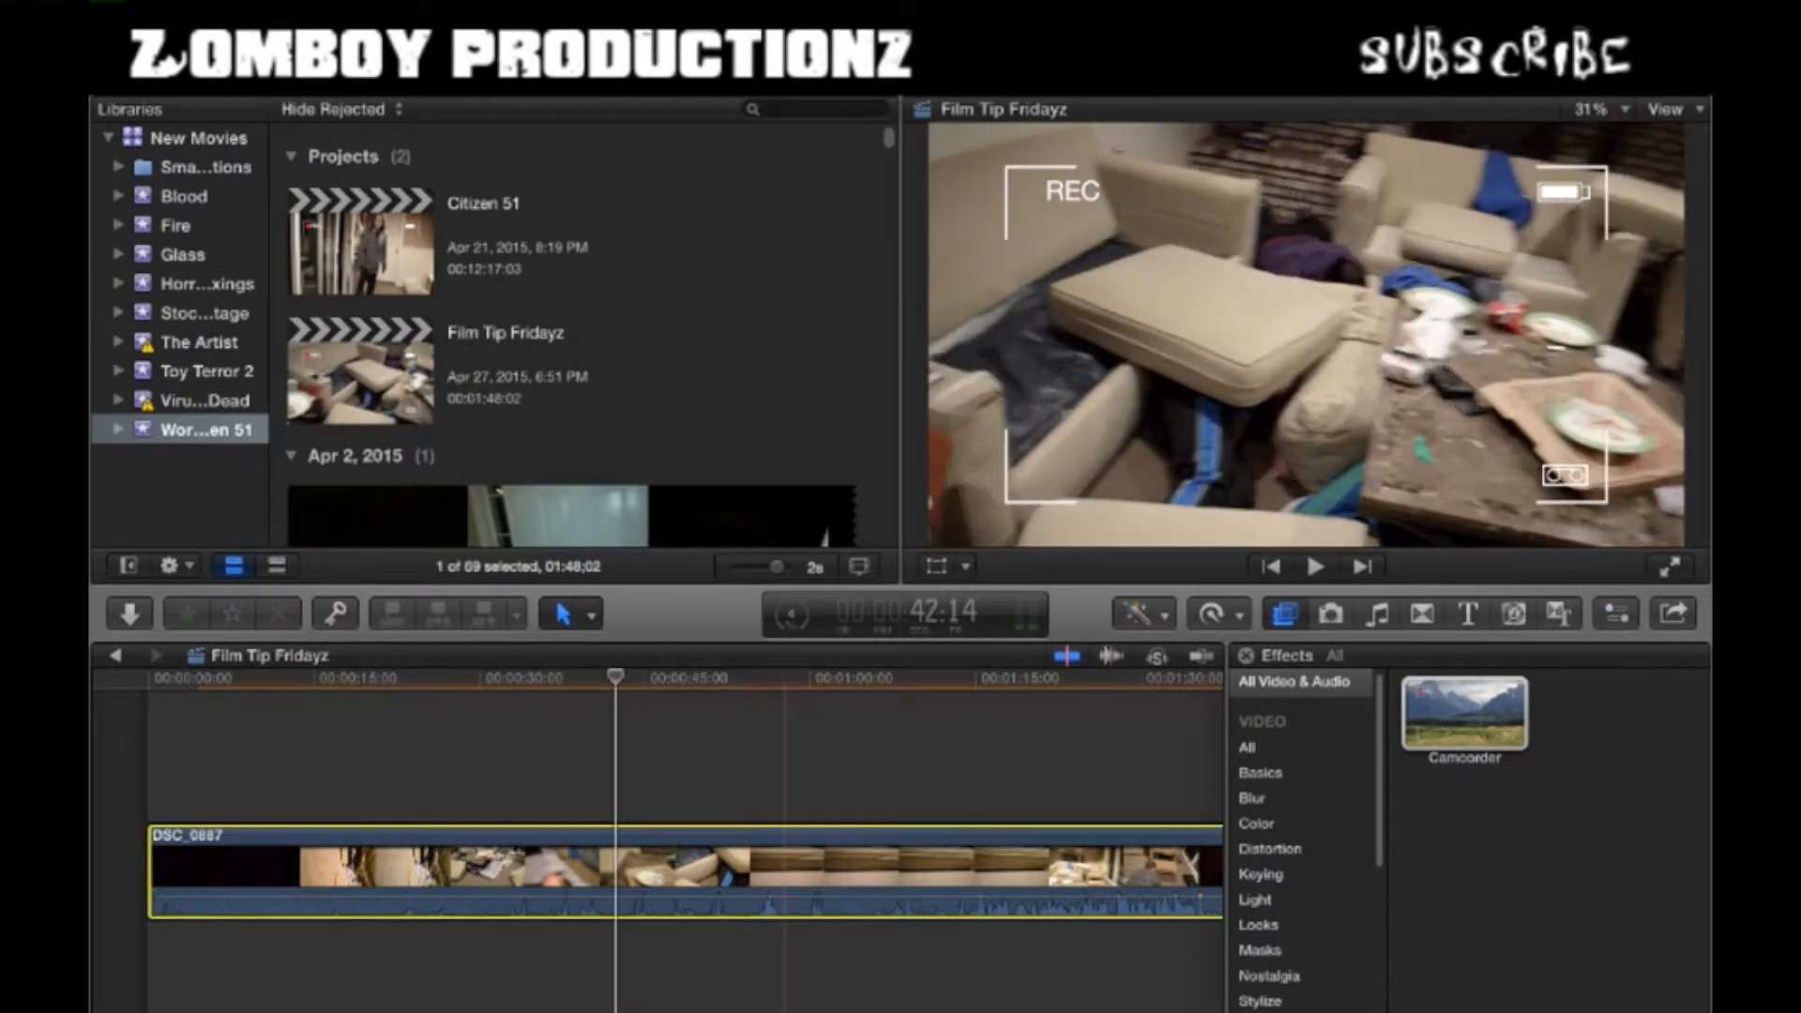
pyautogui.press('super+4')
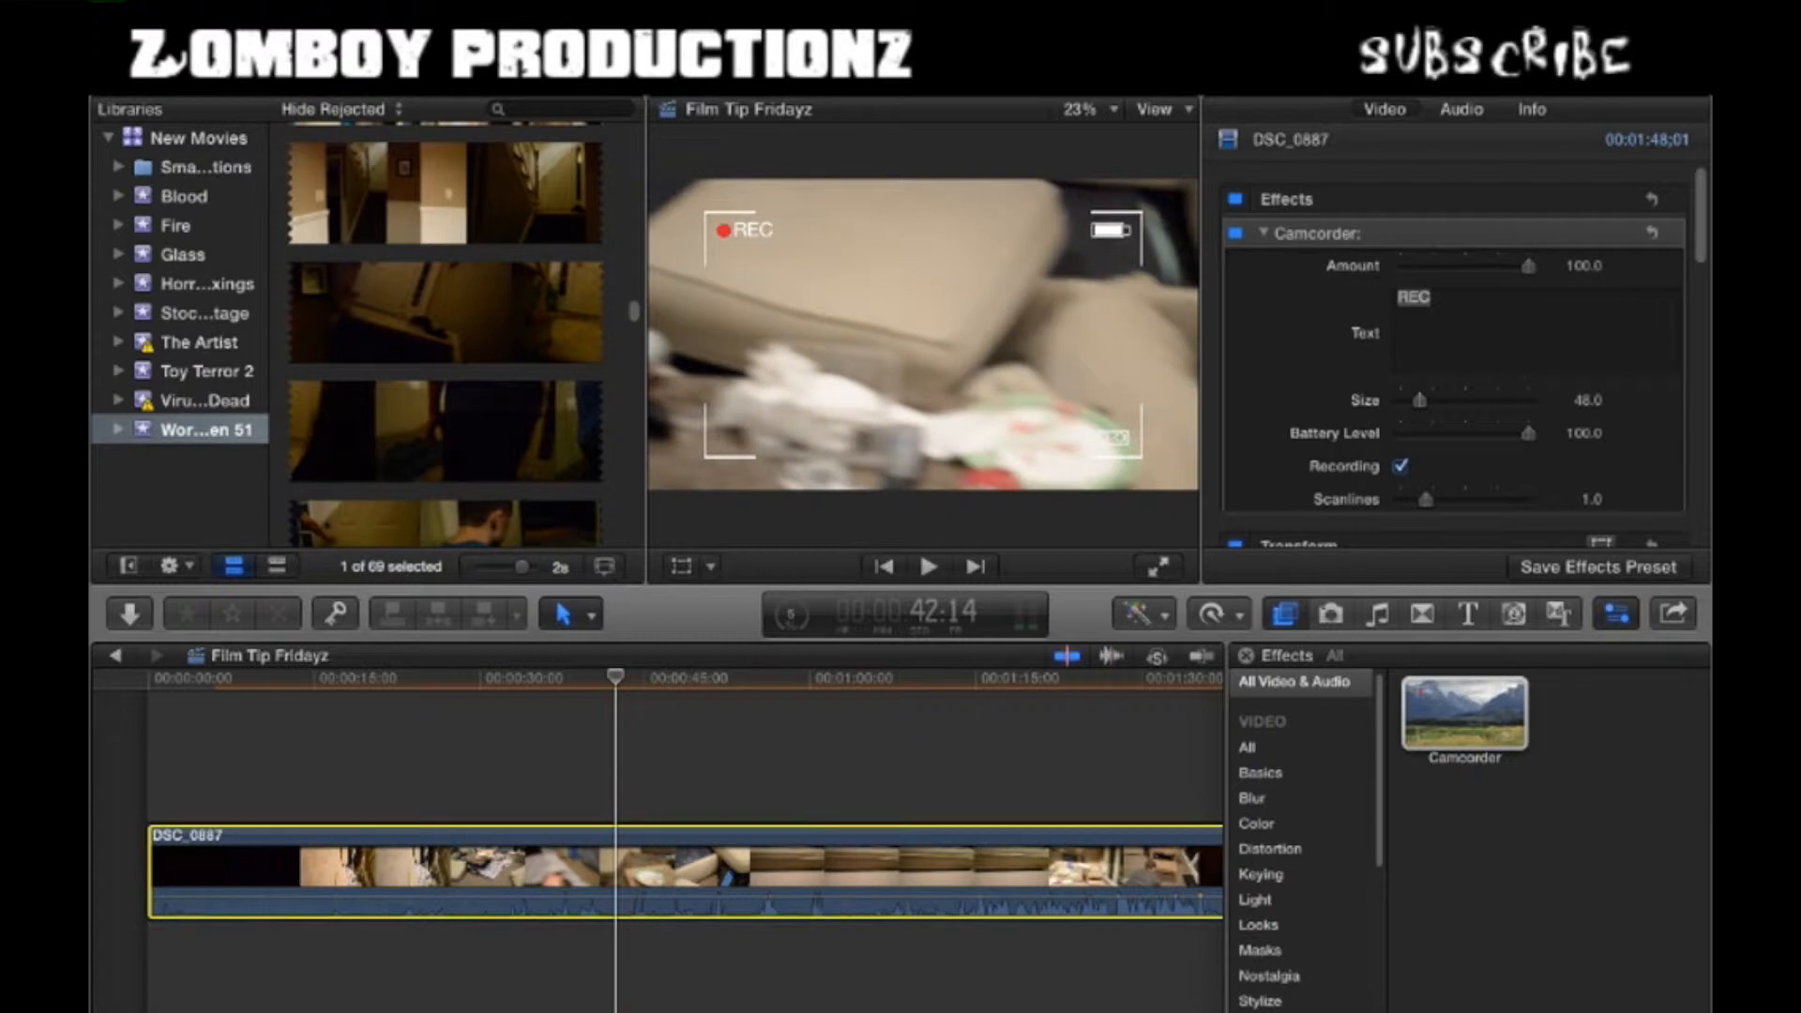
# - Try RIP and DEAT as the Camcorder overlay text, and restore the text to REC
pyautogui.click(1430, 297)
pyautogui.moveTo(1429, 297); pyautogui.dragTo(1396, 297)
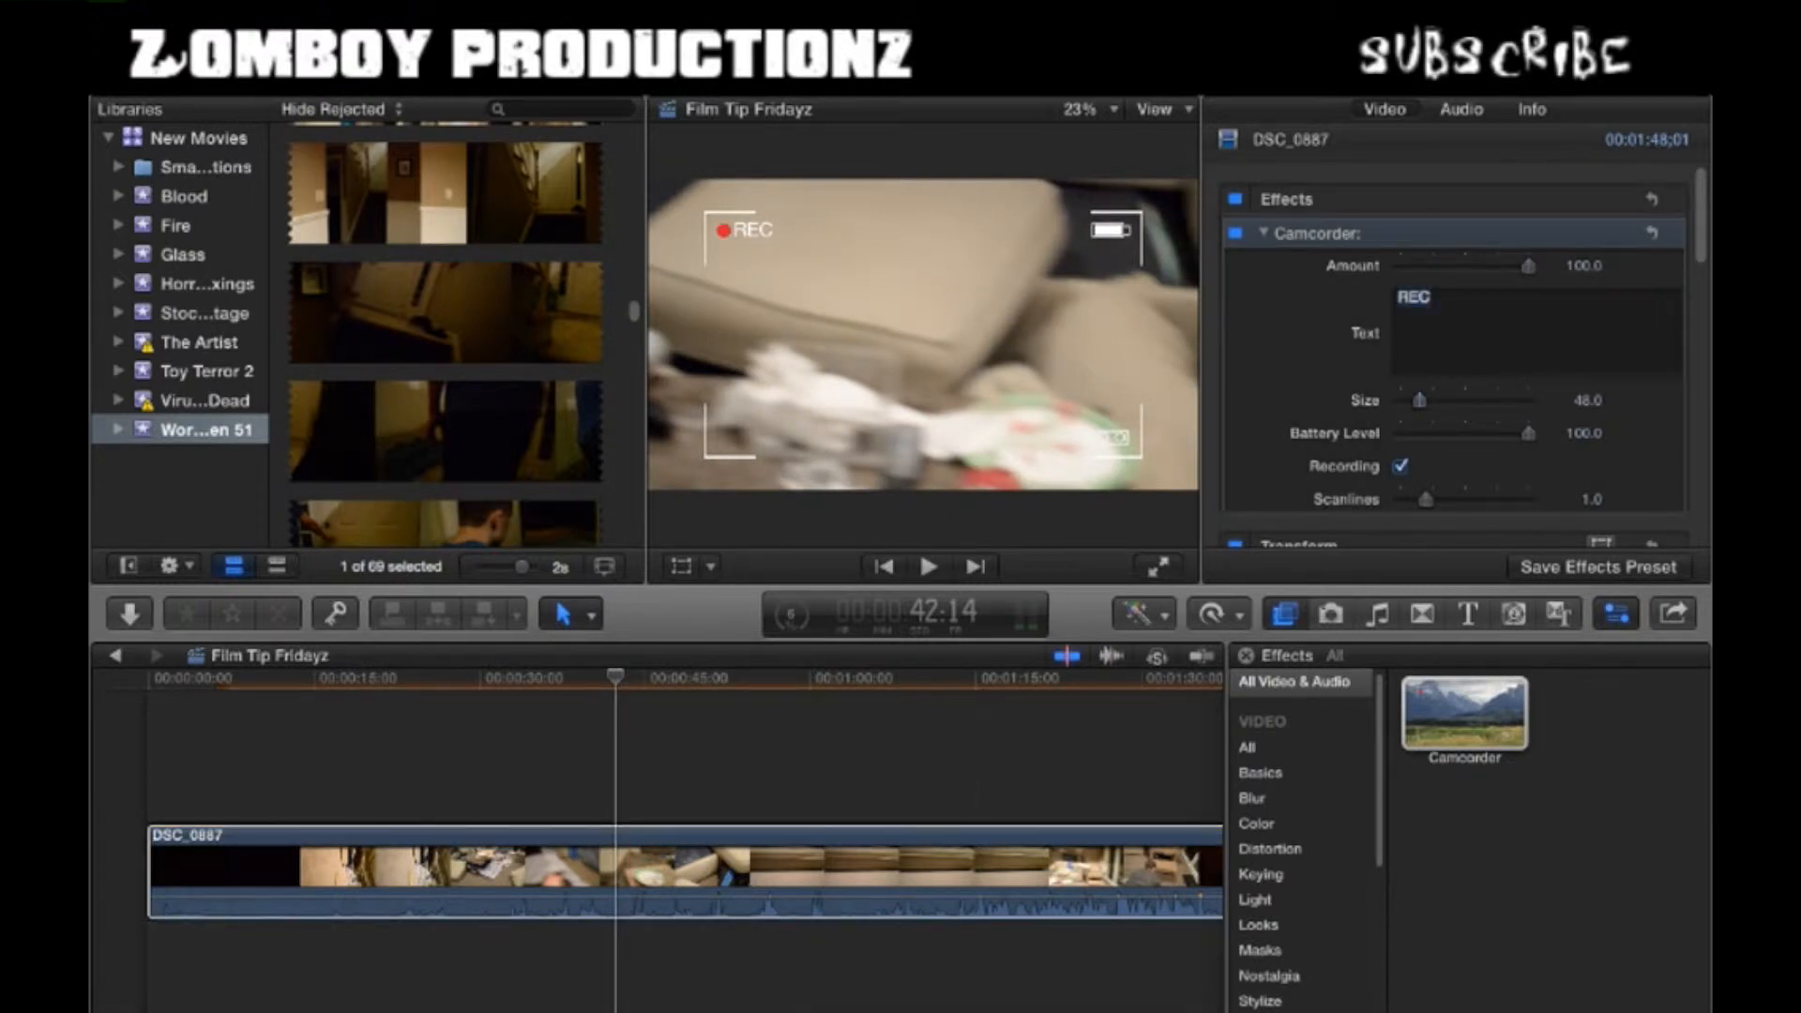
pyautogui.write('RIP')
pyautogui.press('BackSpace')
pyautogui.press('BackSpace')
pyautogui.press('BackSpace')
pyautogui.write('DEAT')
pyautogui.press('BackSpace')
pyautogui.press('BackSpace')
pyautogui.press('BackSpace')
pyautogui.press('BackSpace')
pyautogui.write('REC')
# - Try a Camcorder text size of 76.5, and undo the size change
pyautogui.moveTo(1528, 265)
pyautogui.mouseDown()
pyautogui.moveTo(1401, 265)
pyautogui.moveTo(1528, 265)
pyautogui.mouseUp()
pyautogui.scroll(-1, 1454, 422)
pyautogui.moveTo(1419, 377)
pyautogui.mouseDown()
pyautogui.moveTo(1527, 377)
pyautogui.moveTo(1409, 377)
pyautogui.moveTo(1432, 377)
pyautogui.mouseUp()
pyautogui.scroll(-2, 1453, 375)
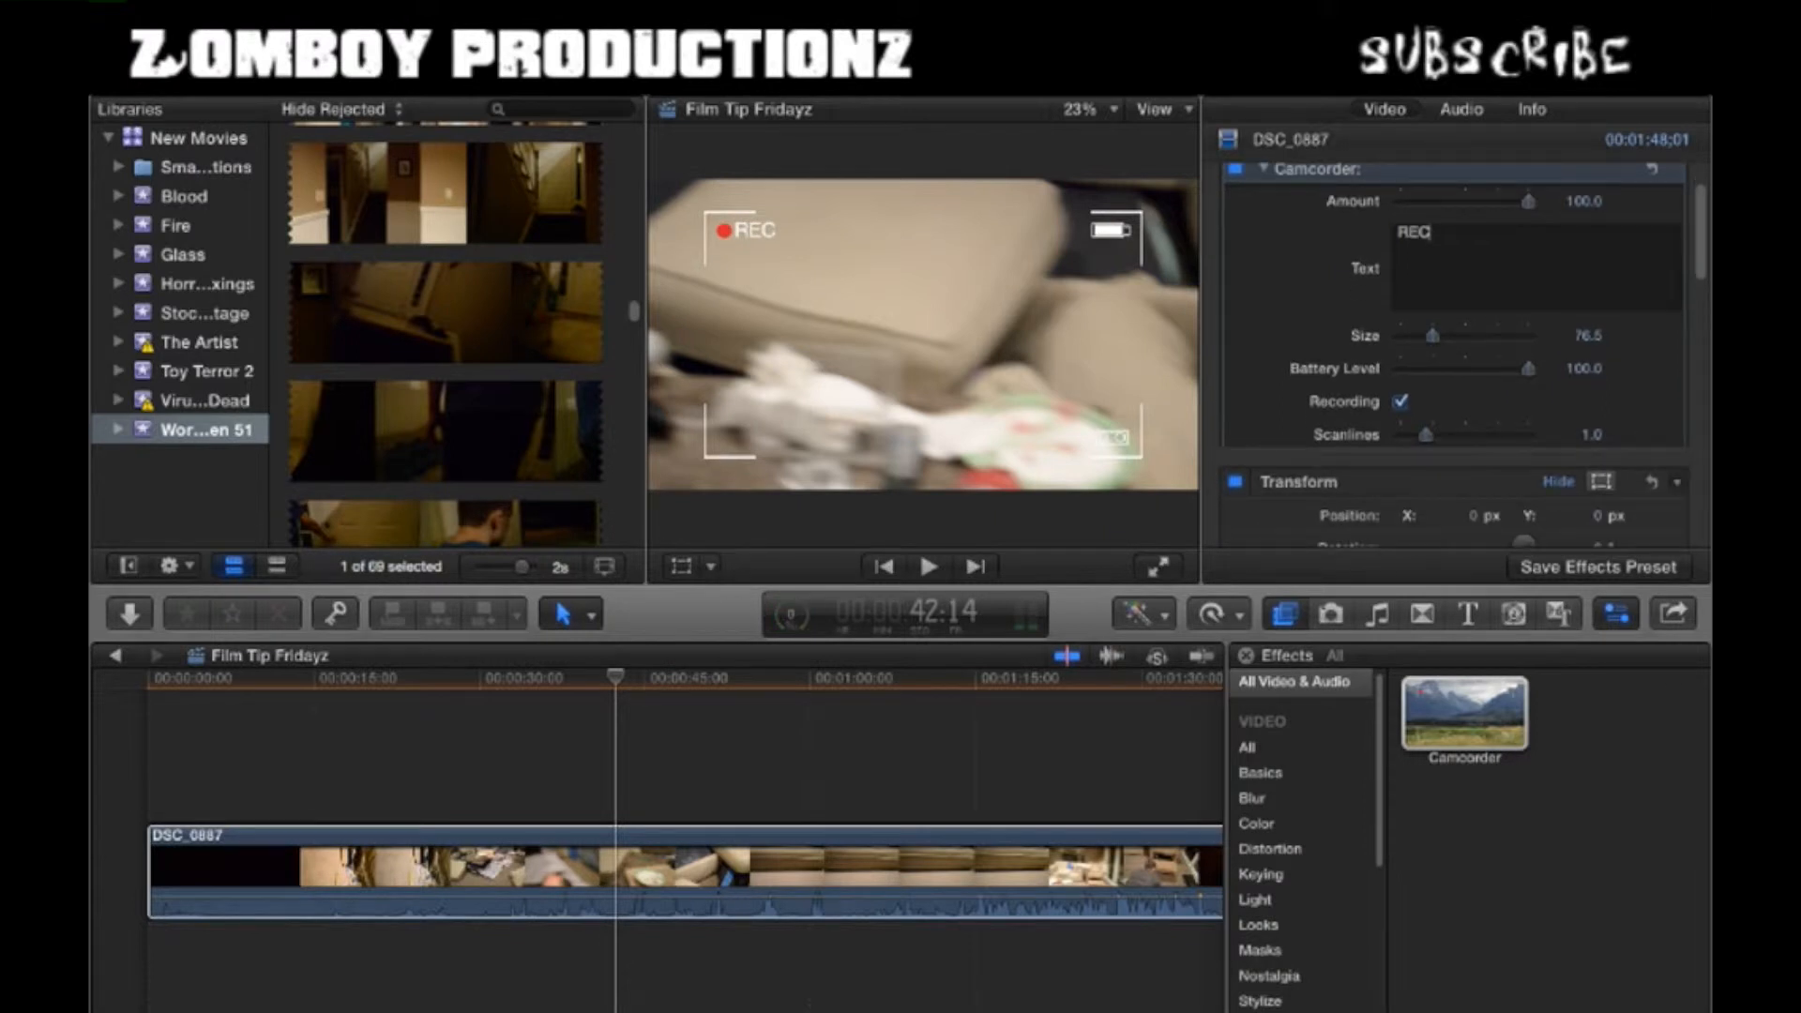
pyautogui.press('super+z')
pyautogui.scroll(-1, 1454, 362)
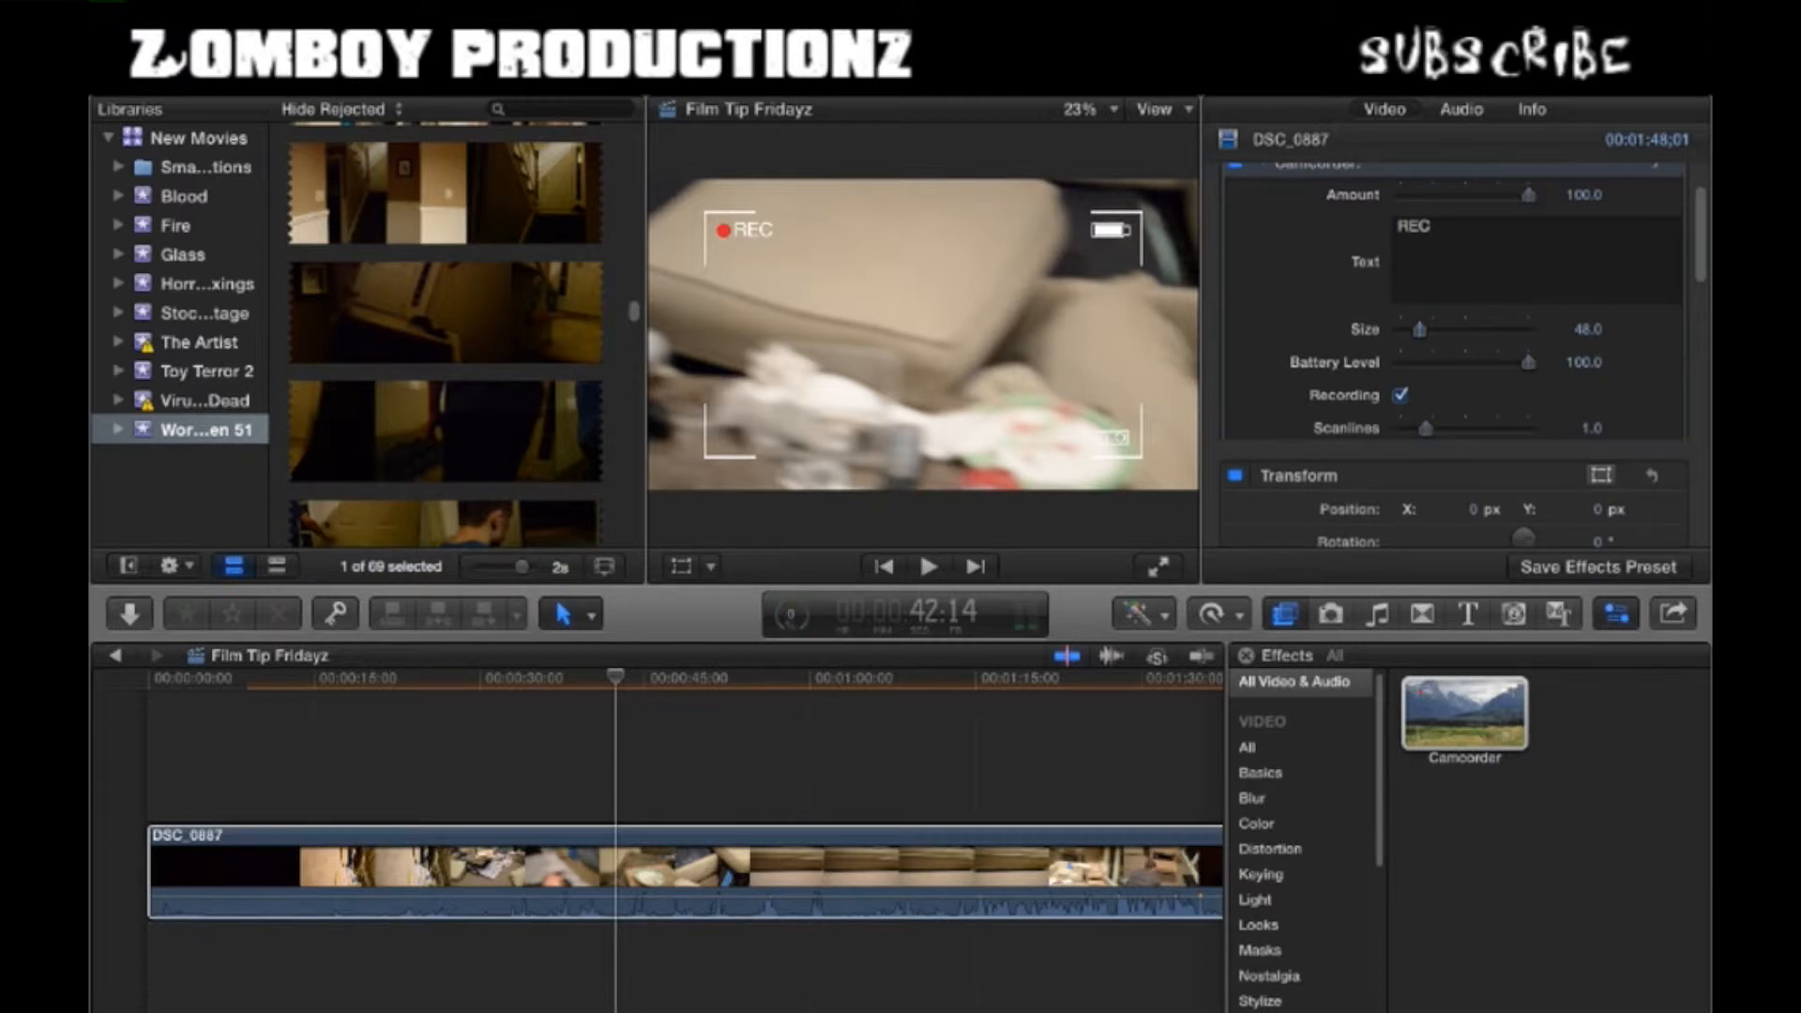
# - Try the Camcorder battery level at 75 and 51.21 while checking the footage, and return it to 100
pyautogui.scroll(-1, 1454, 427)
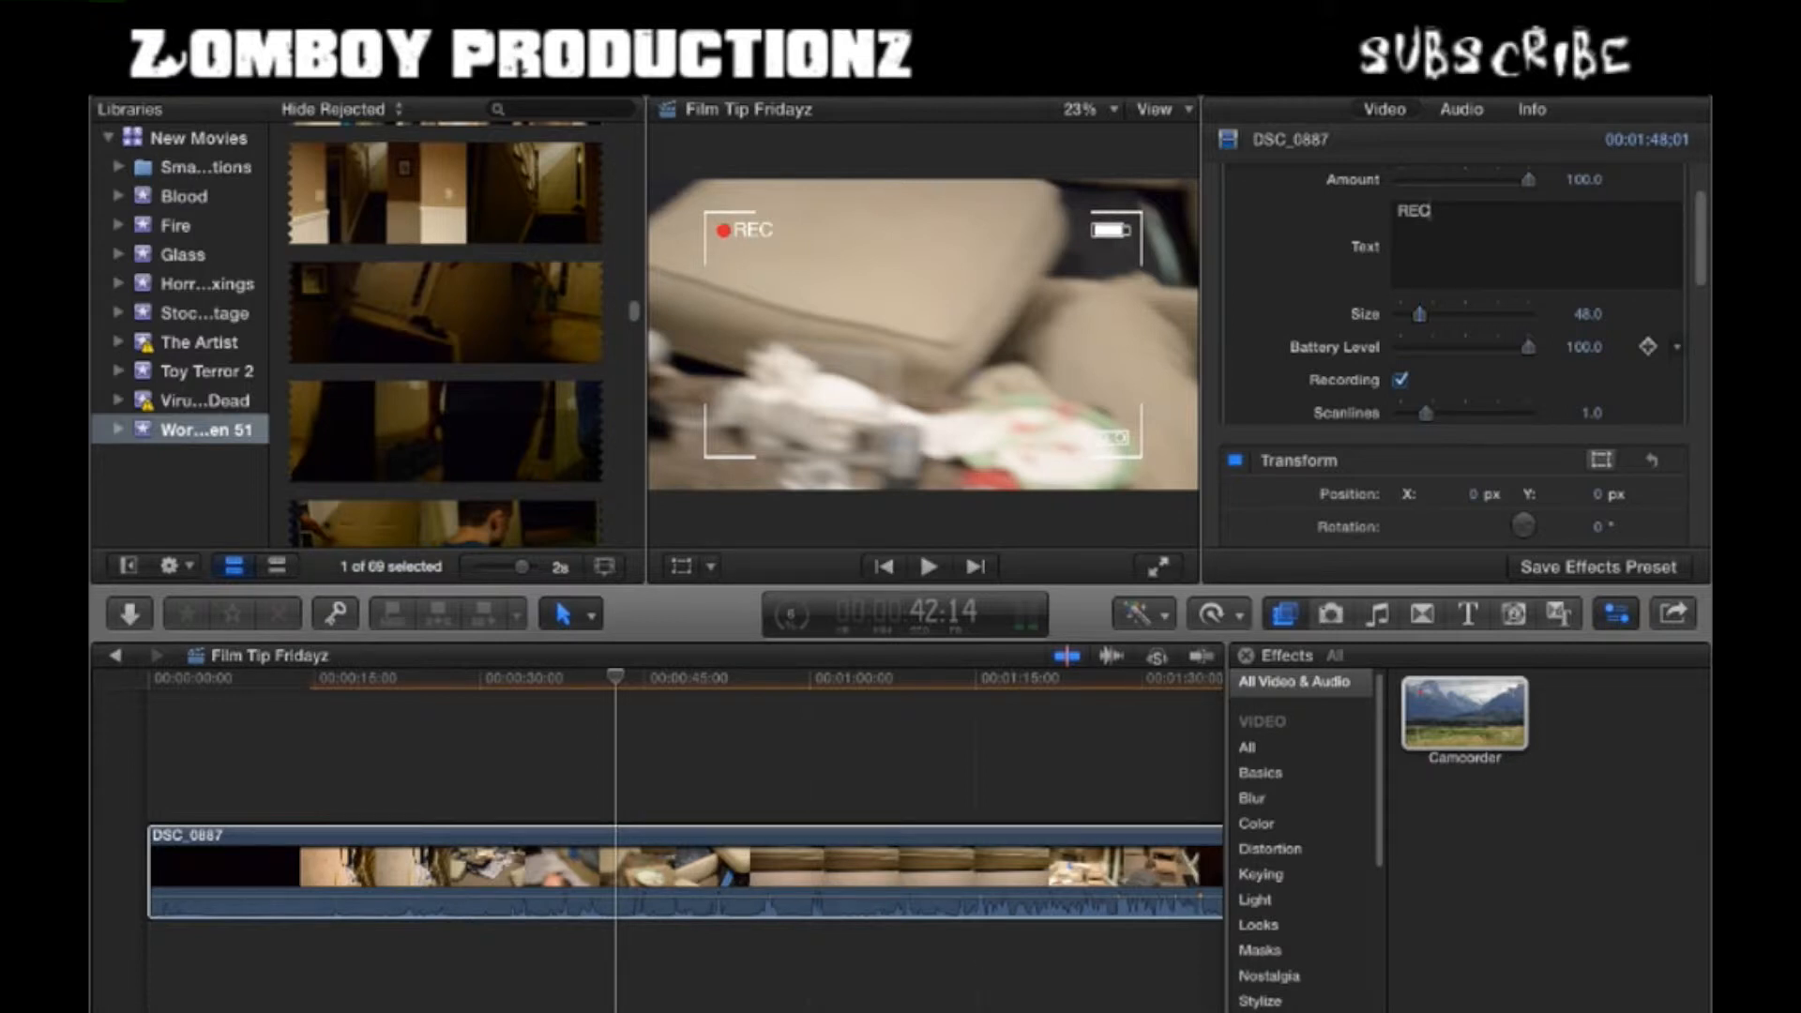
pyautogui.moveTo(1528, 347)
pyautogui.mouseDown()
pyautogui.moveTo(1400, 347)
pyautogui.moveTo(1524, 347)
pyautogui.moveTo(1496, 347)
pyautogui.mouseUp()
pyautogui.moveTo(615, 677); pyautogui.dragTo(649, 677)
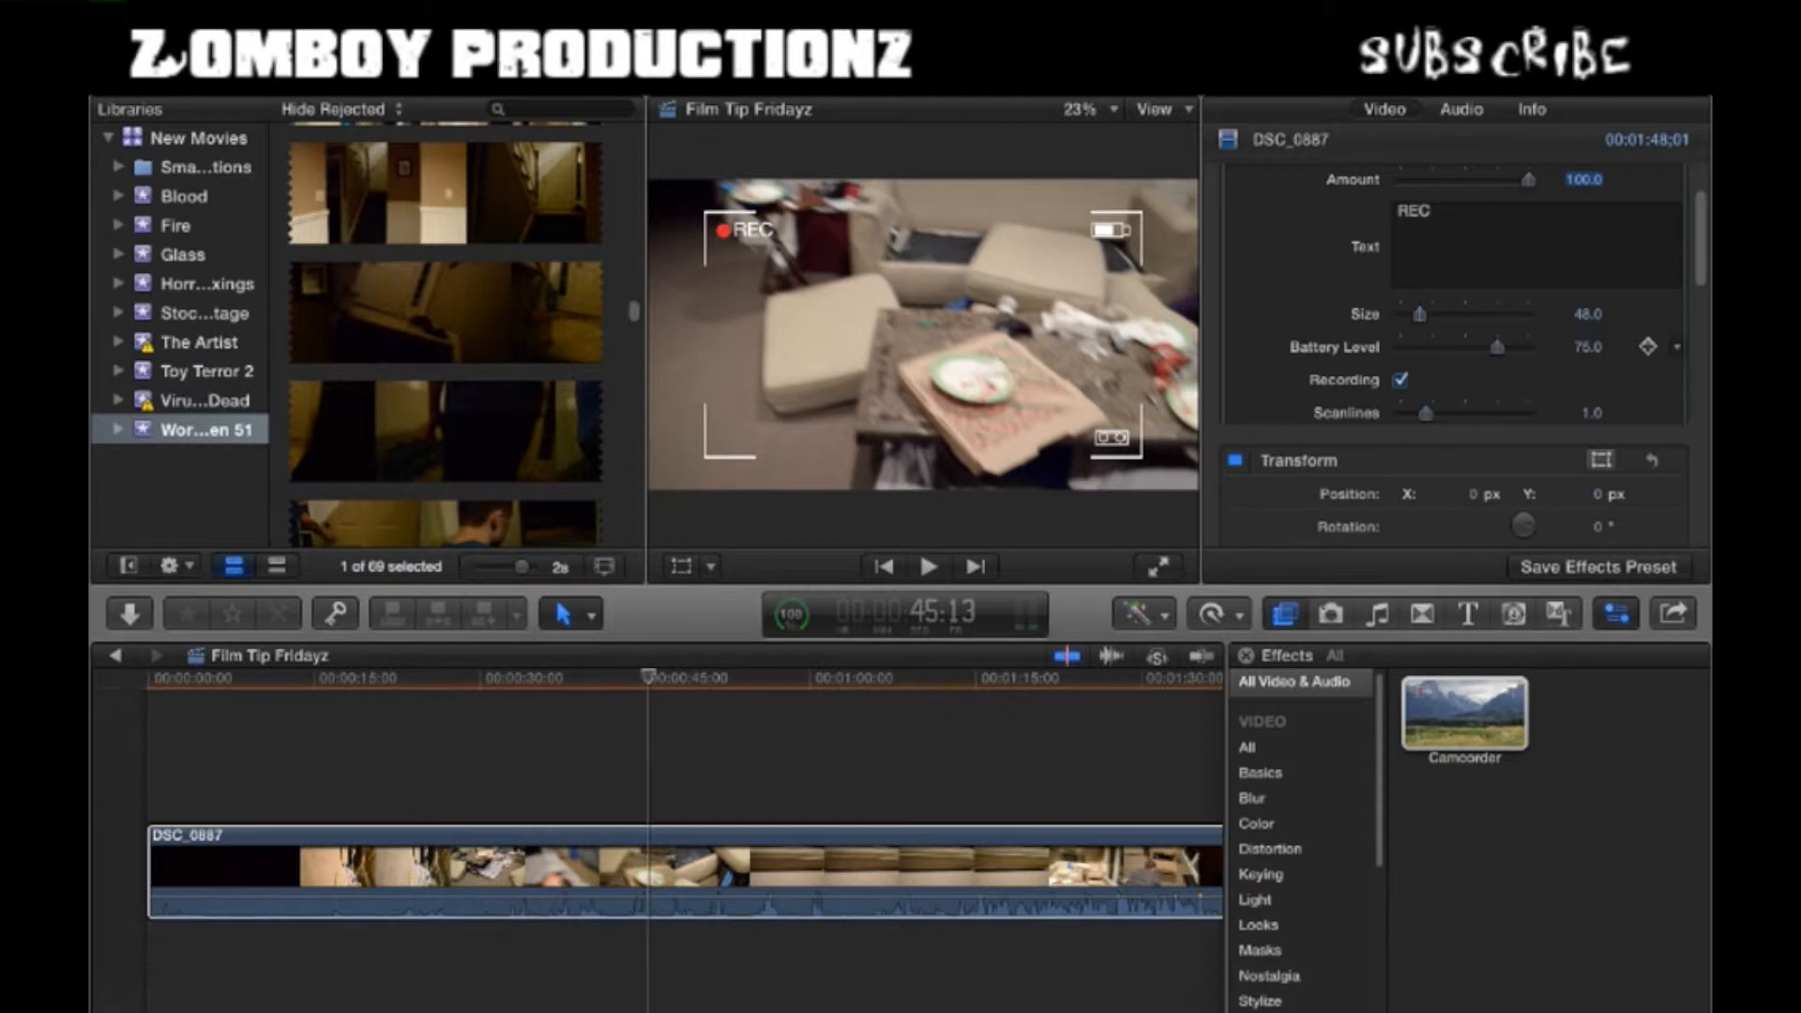
pyautogui.moveTo(1496, 347); pyautogui.dragTo(1466, 347)
pyautogui.click(649, 677)
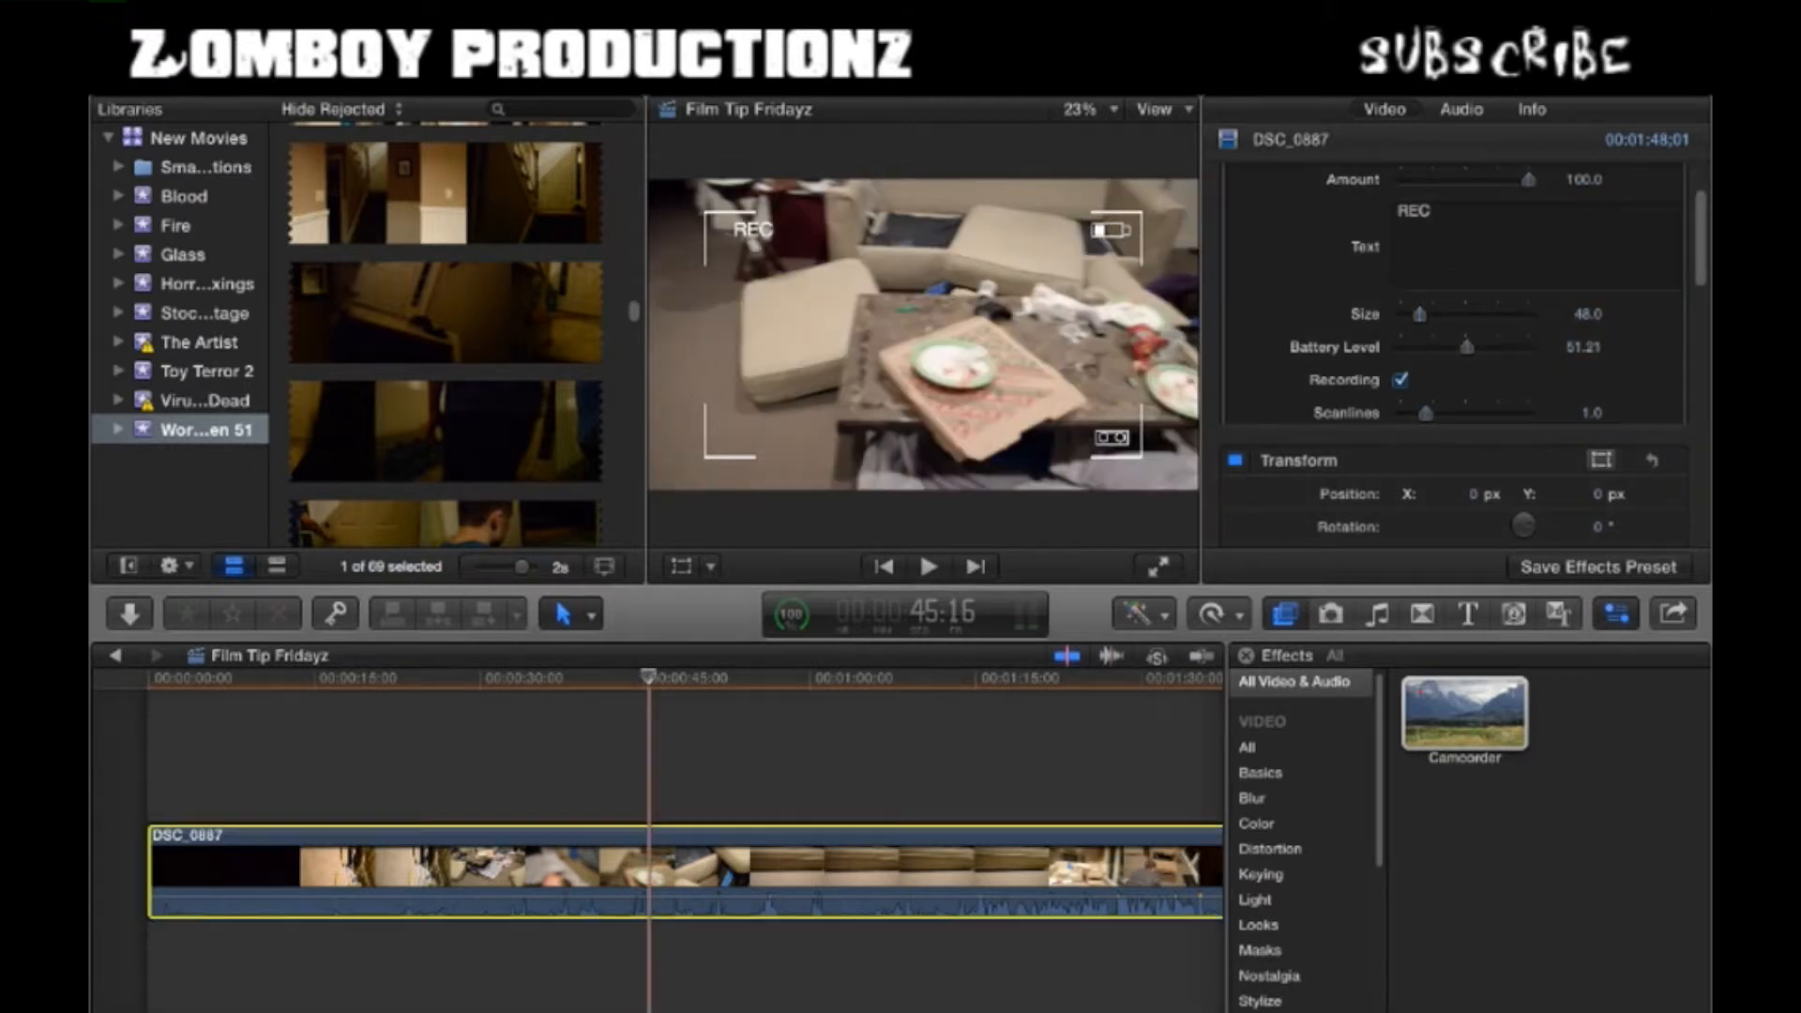
pyautogui.moveTo(1465, 347); pyautogui.dragTo(1528, 347)
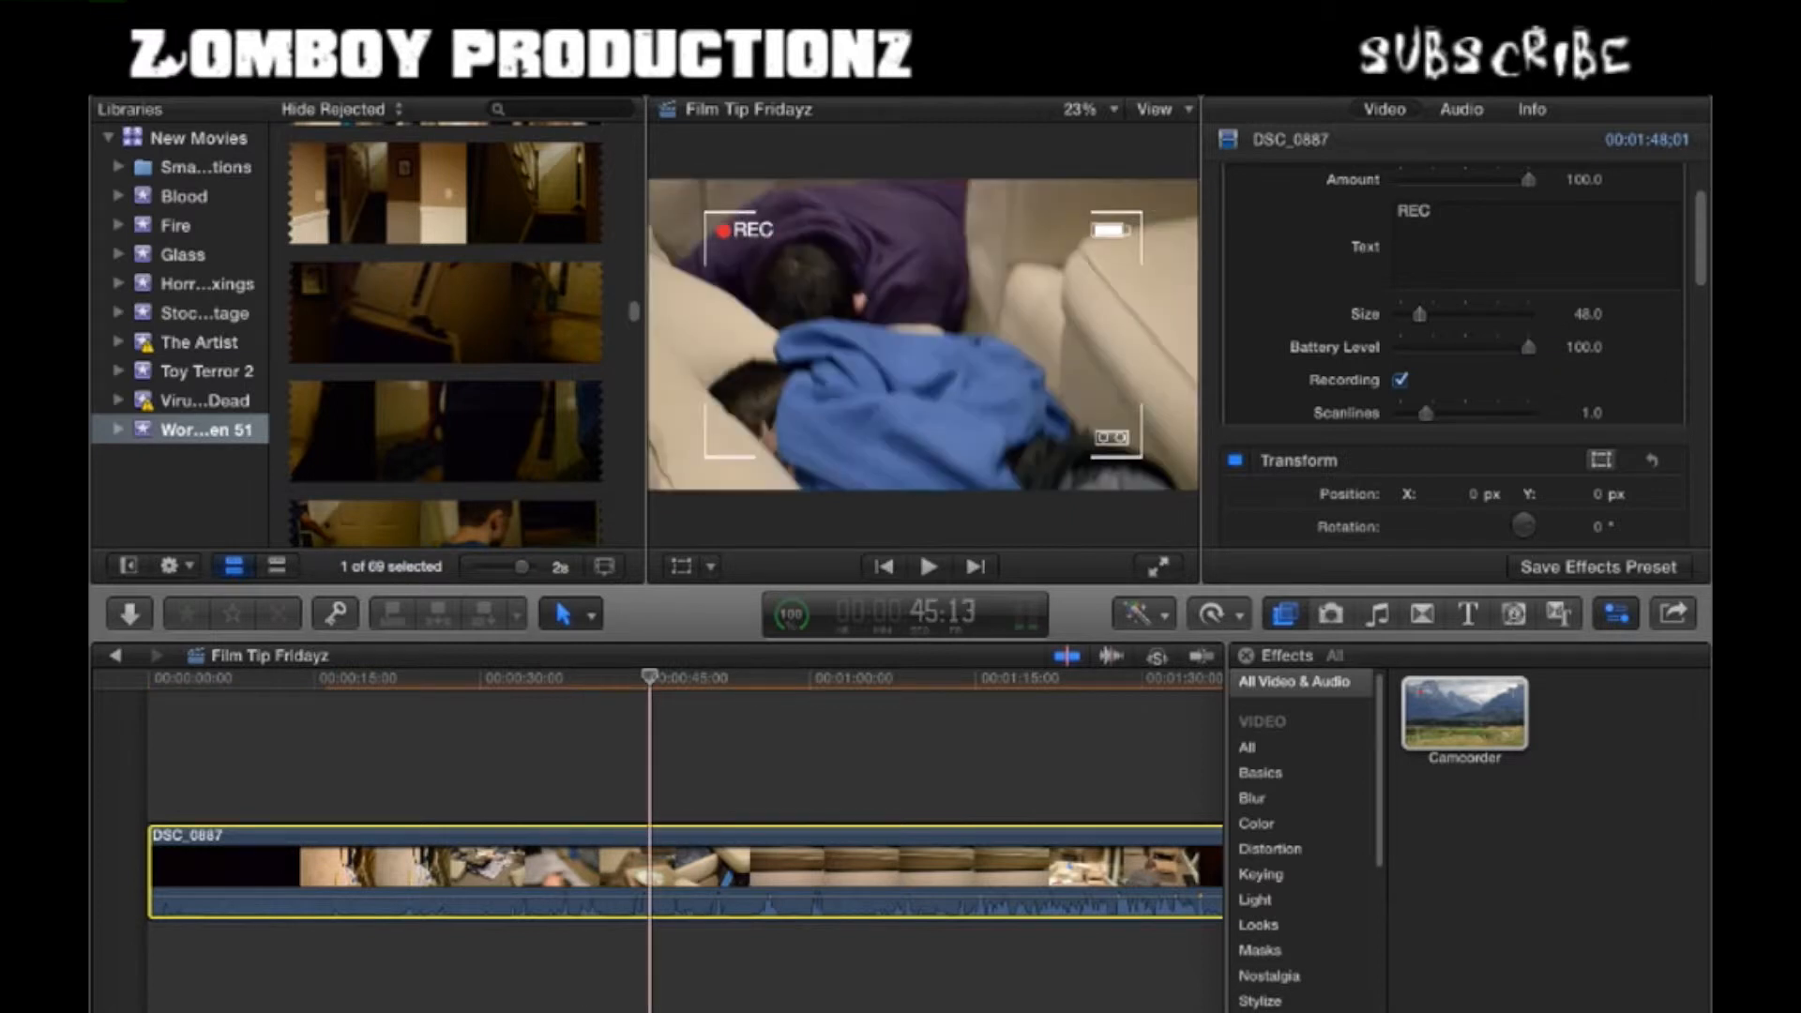
# - Play the opening of the timeline to find a cut point, and split the DSC_0887 clip at about 10:21
pyautogui.moveTo(649, 677); pyautogui.dragTo(378, 677)
pyautogui.click(503, 769)
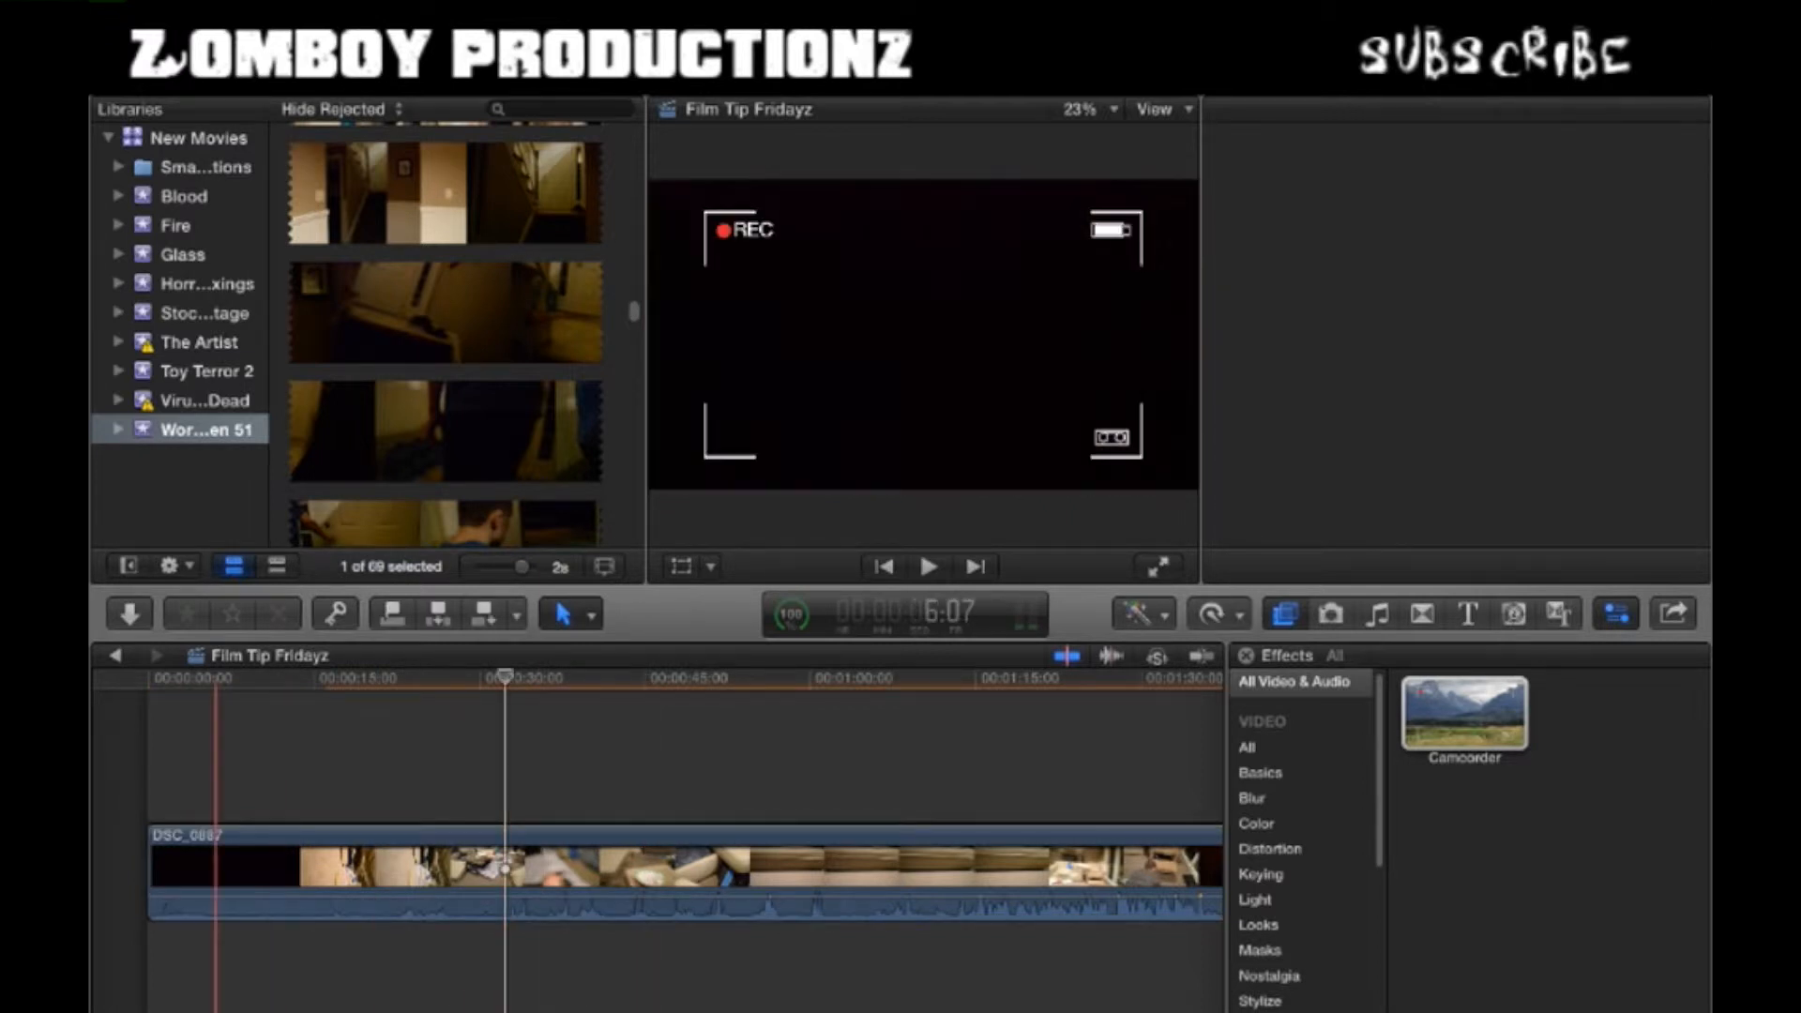
pyautogui.press('space')
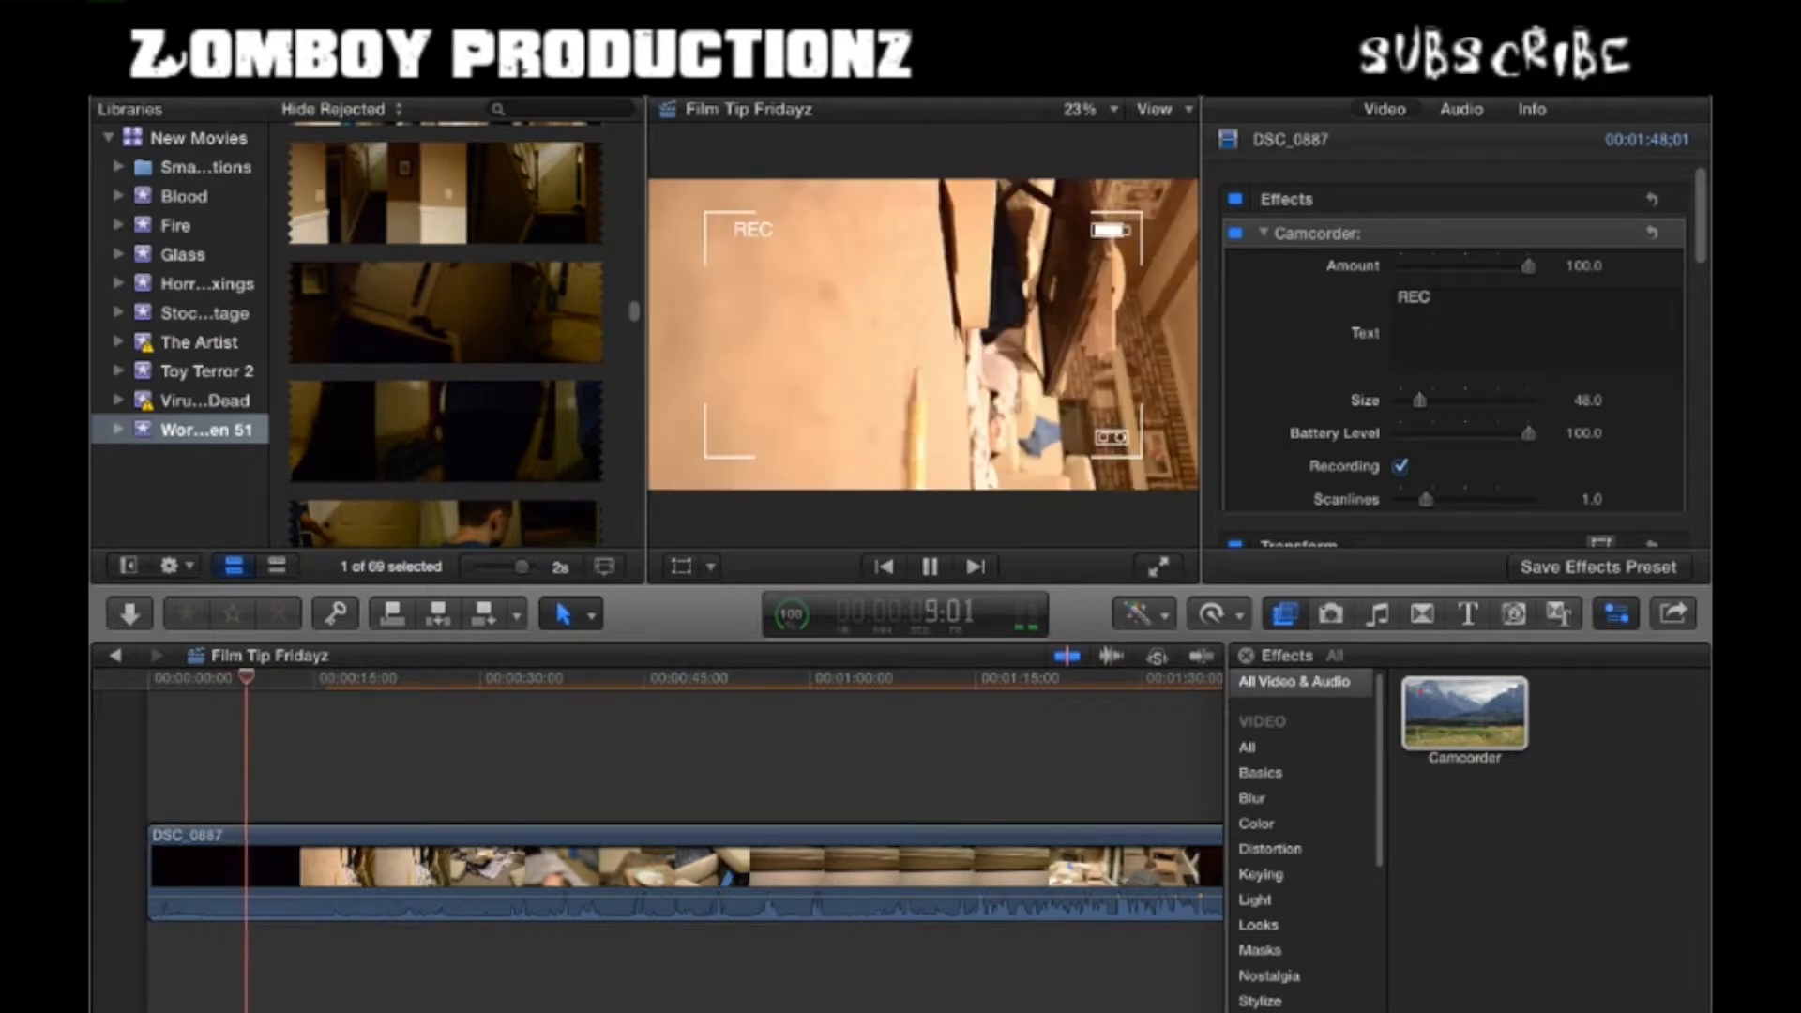
pyautogui.press('space')
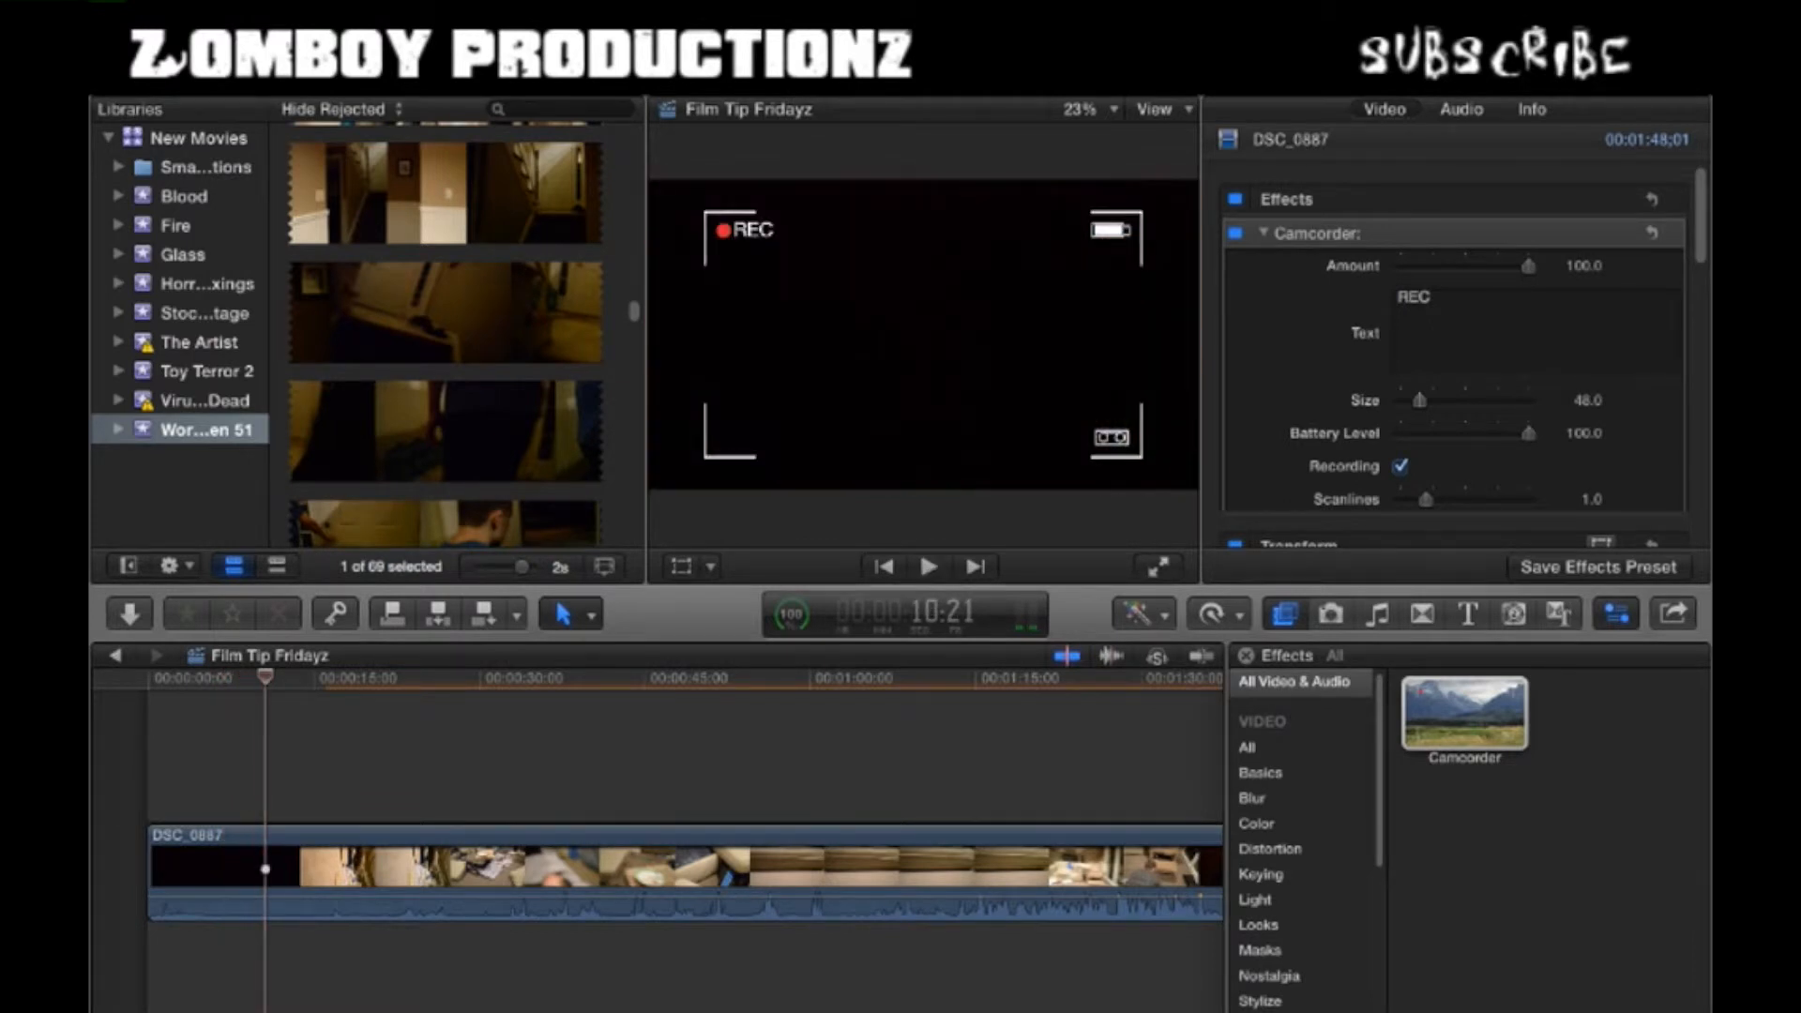
pyautogui.press('b')
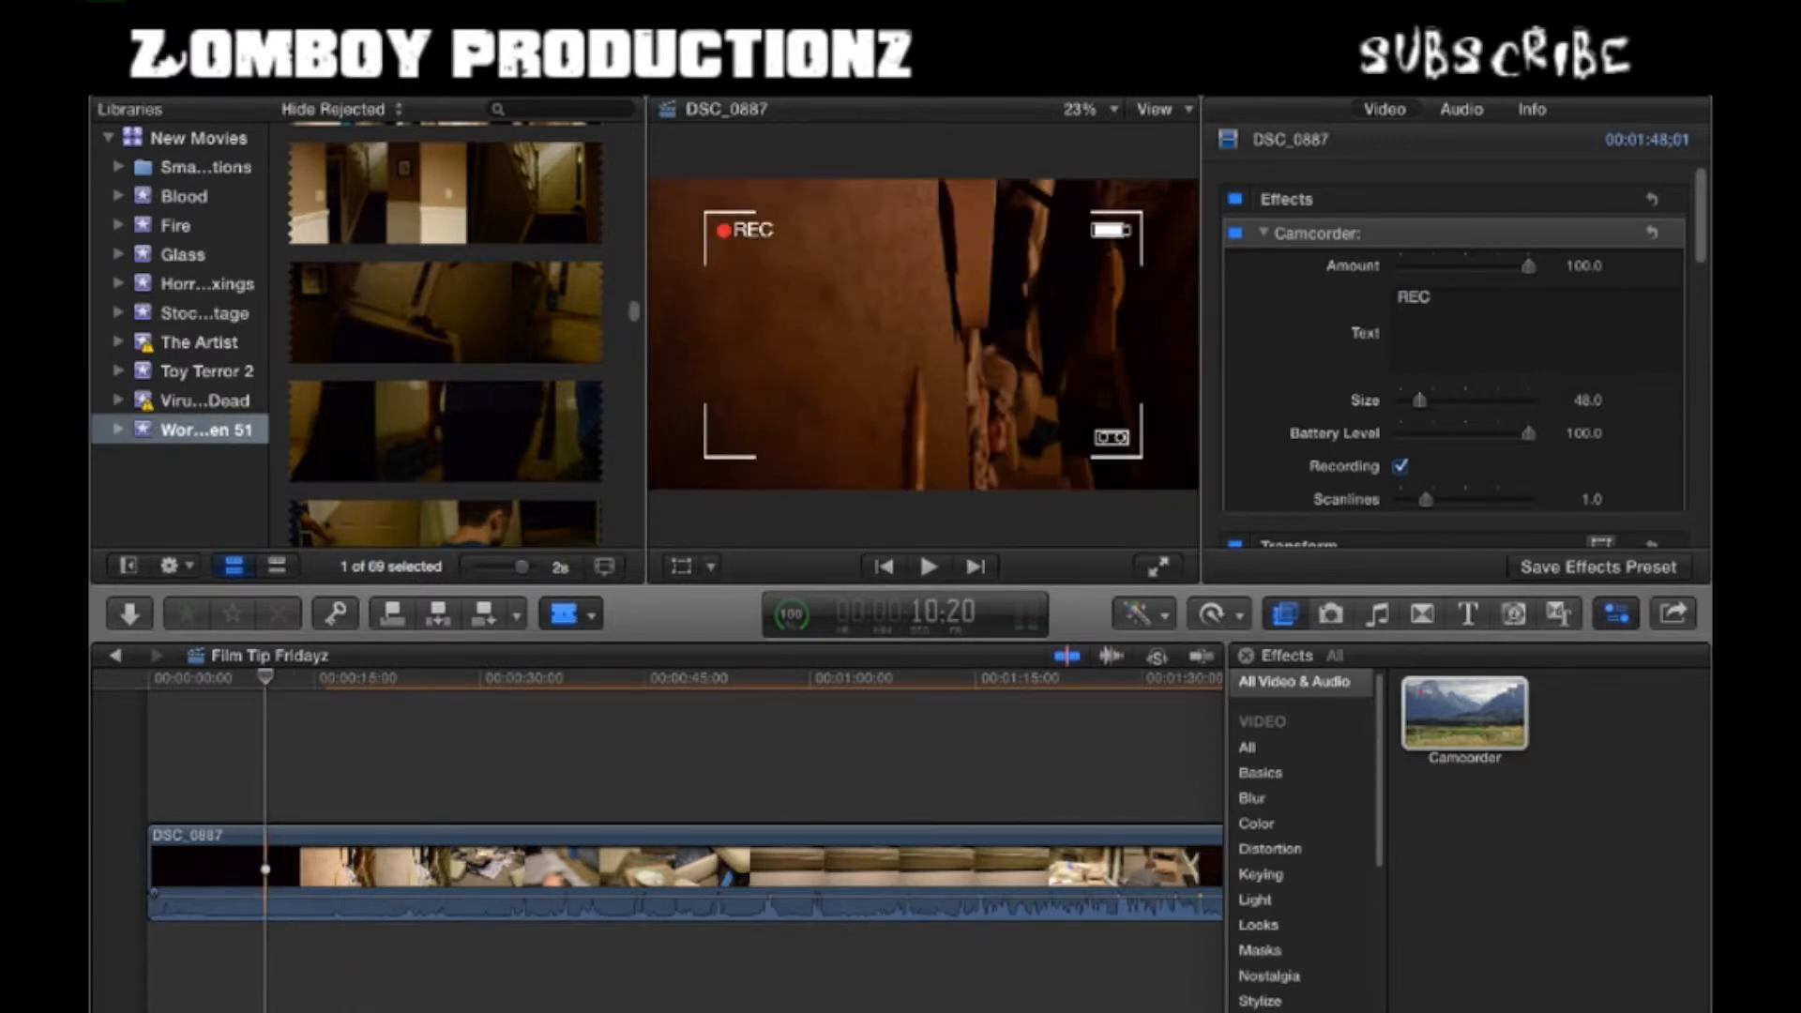
pyautogui.click(266, 868)
pyautogui.press('a')
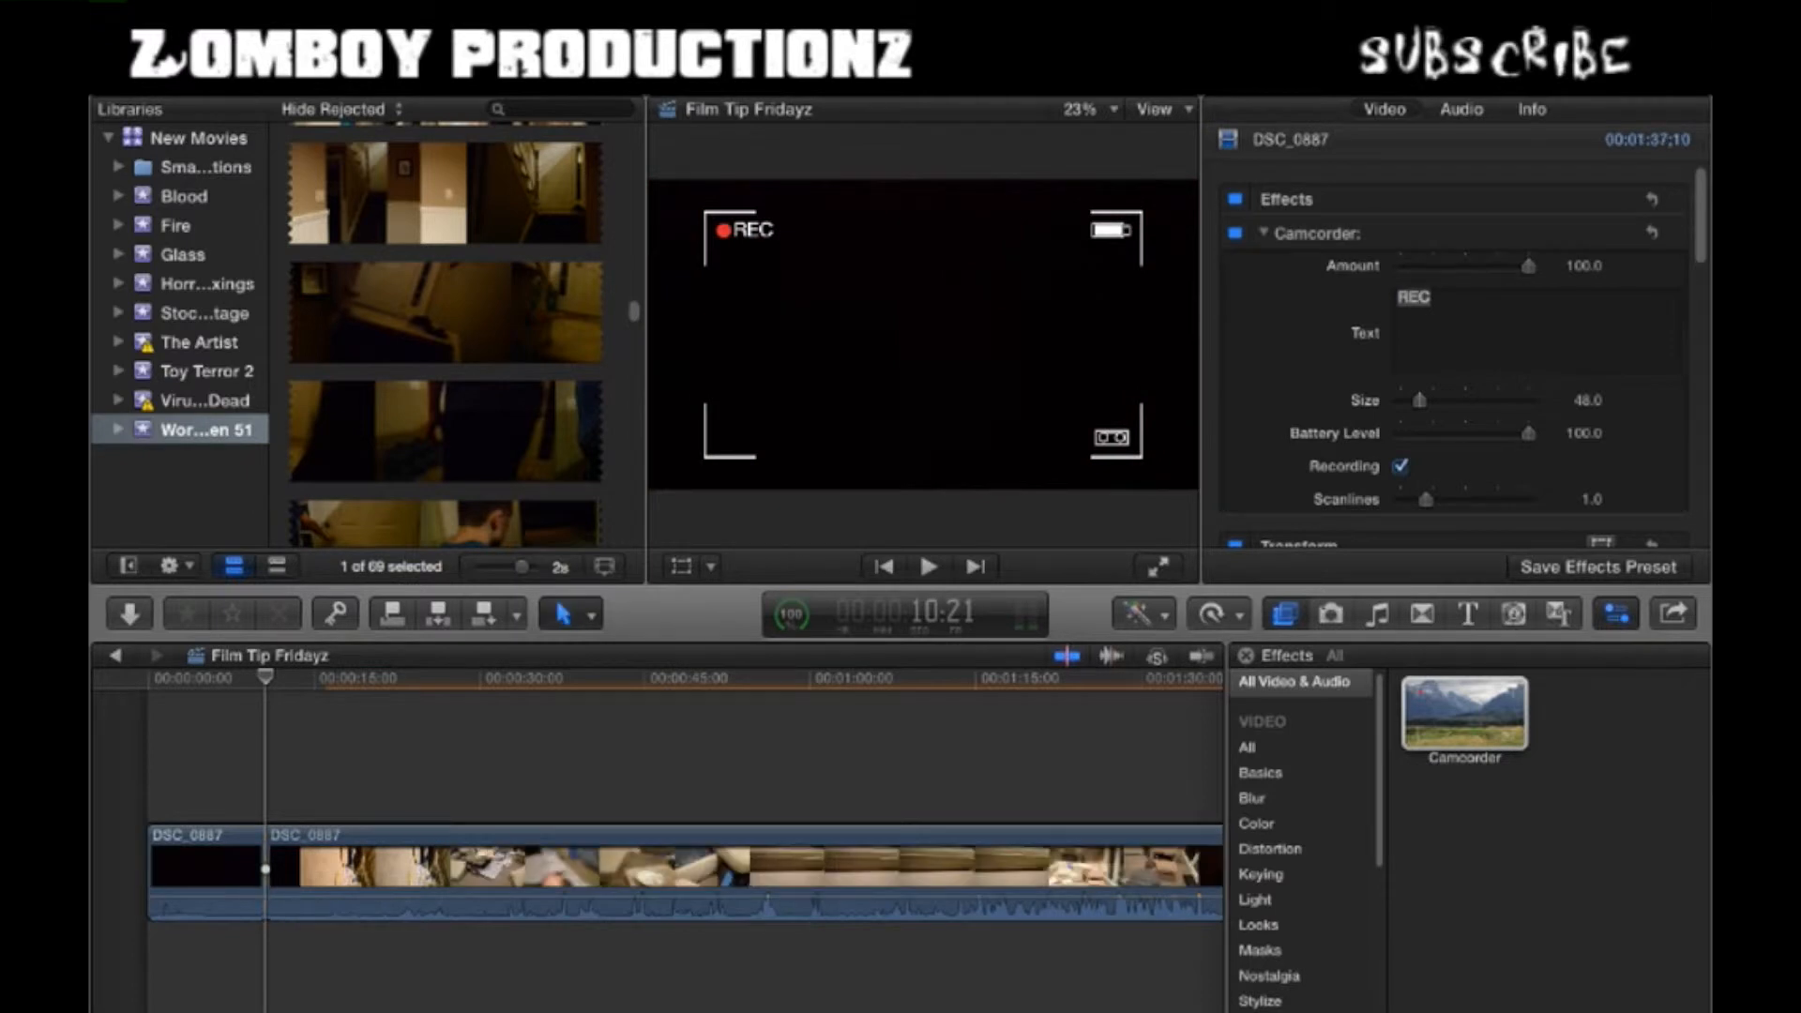
# - Set the Camcorder battery level to 53.3 on the second part of the split DSC_0887 clip
pyautogui.click(195, 868)
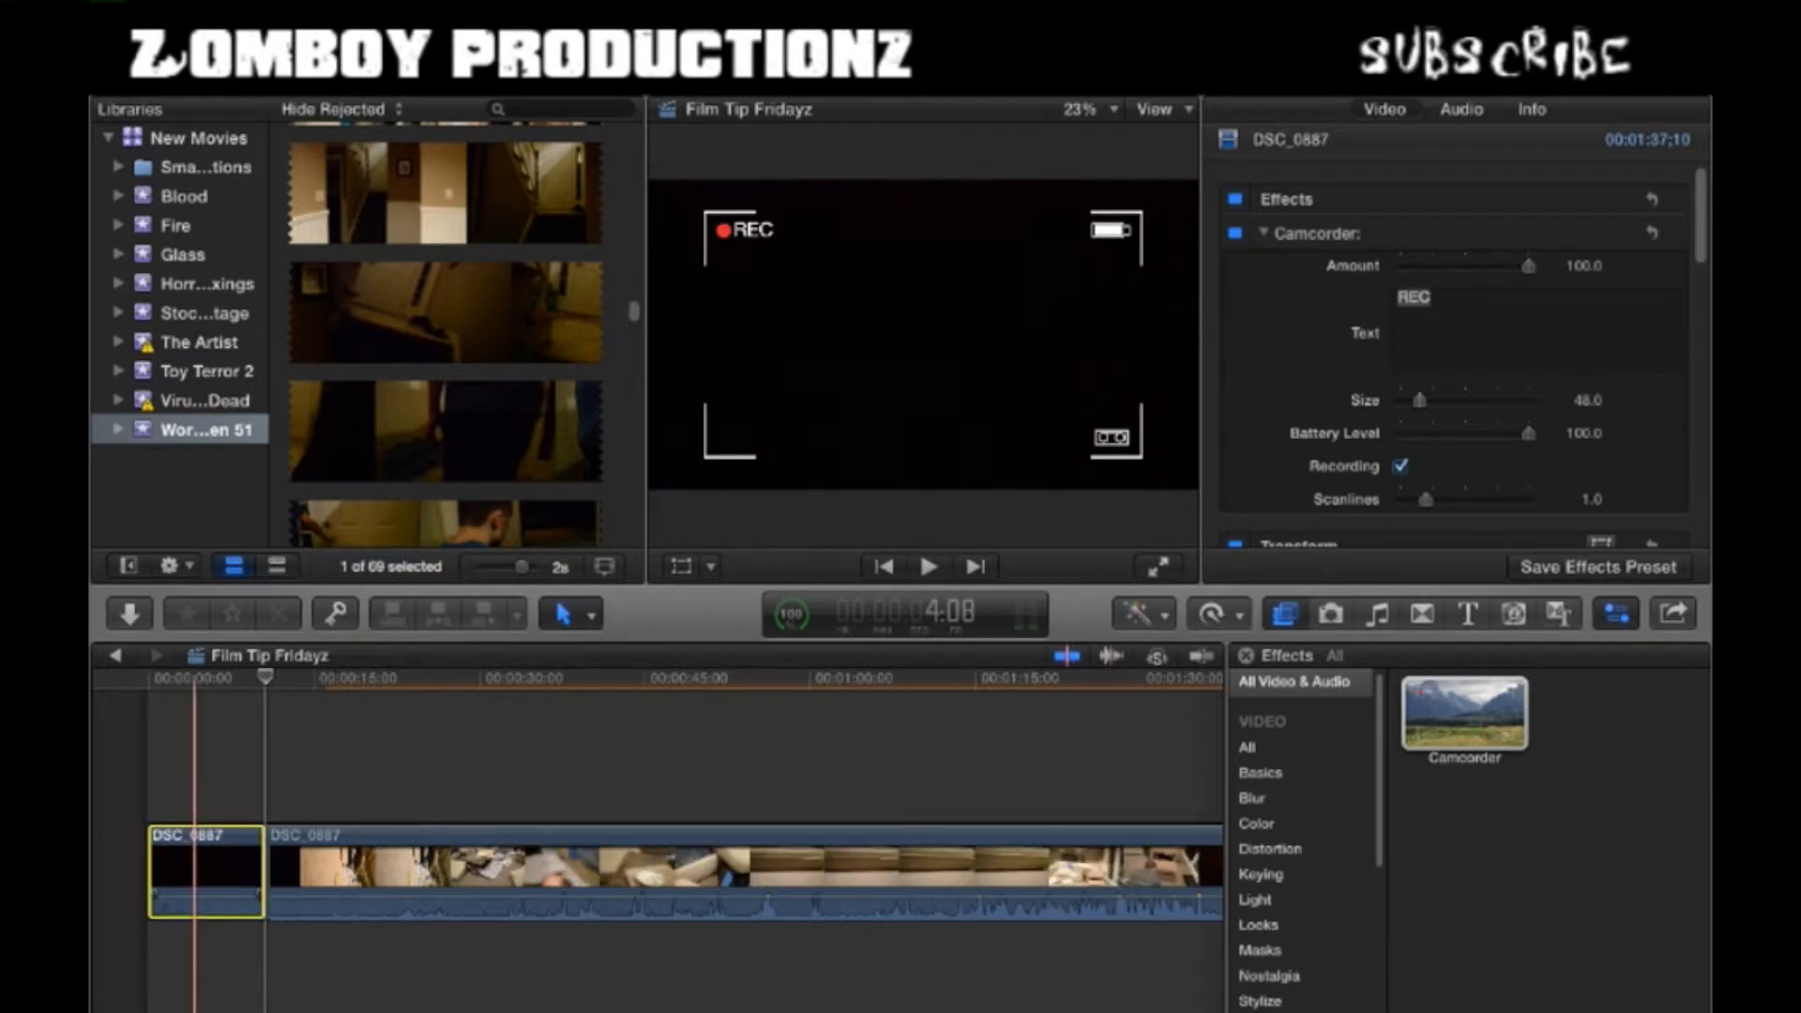
pyautogui.click(531, 868)
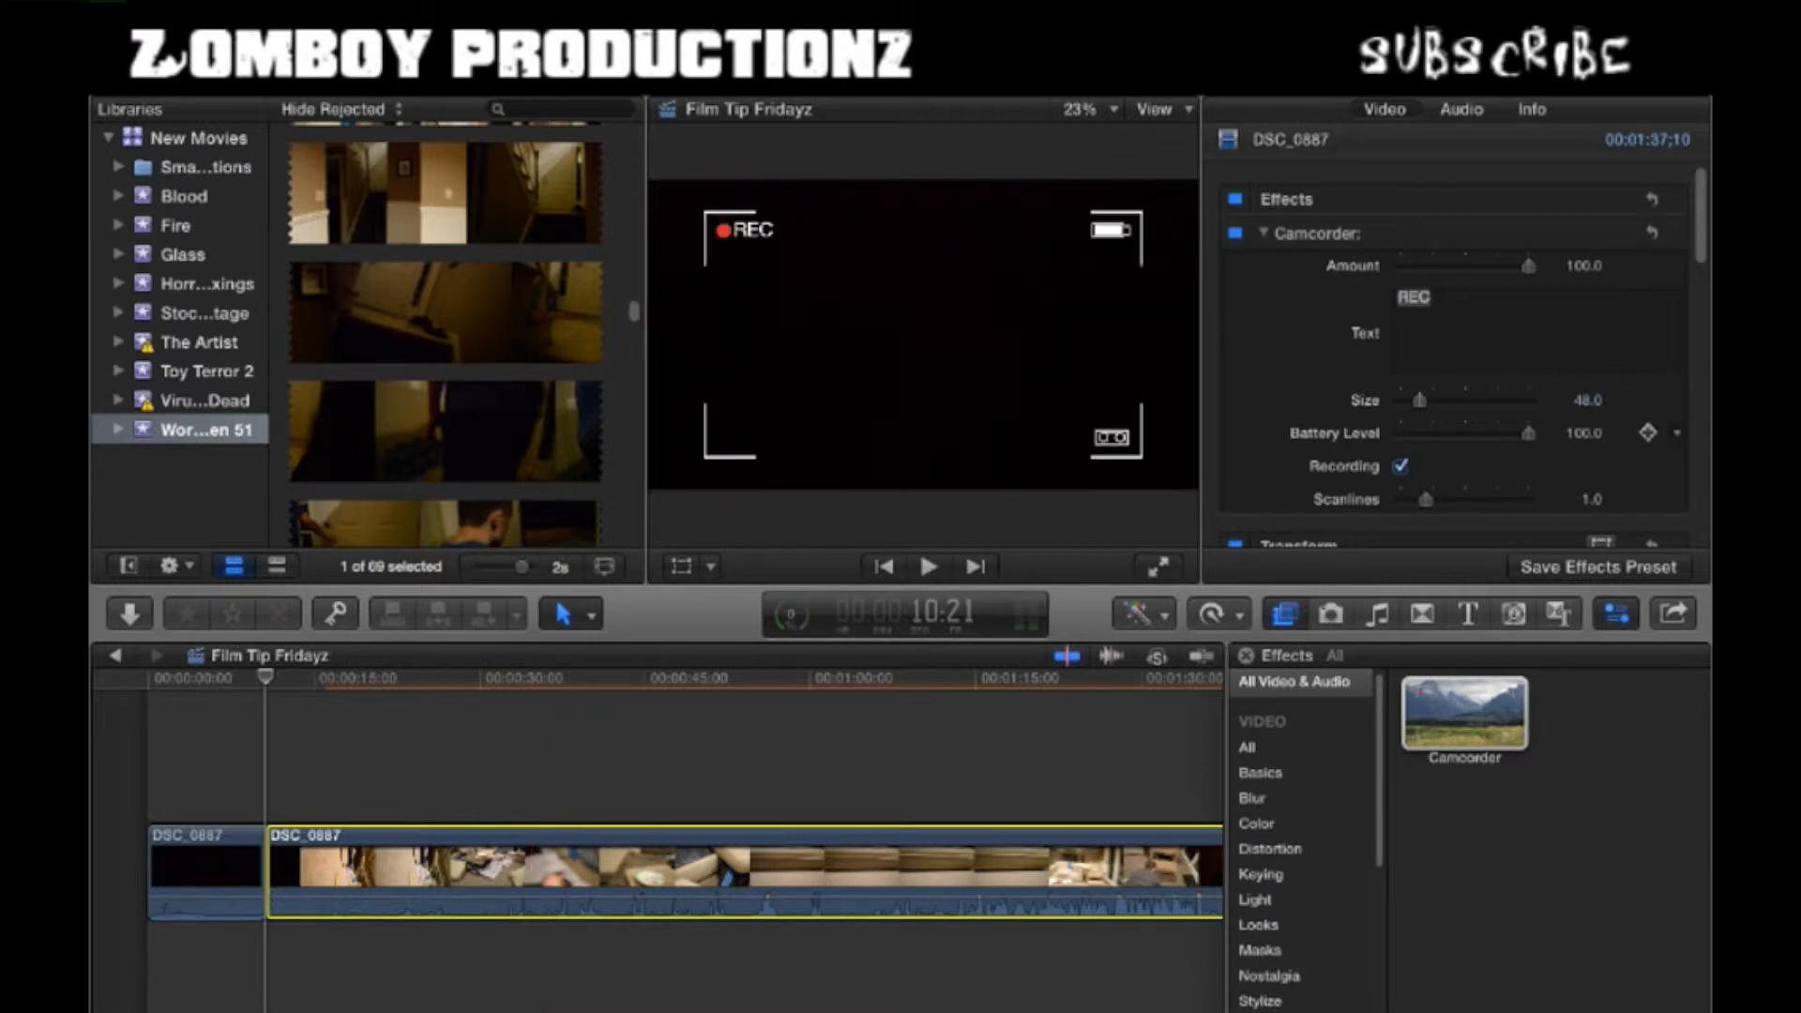
pyautogui.moveTo(1528, 433); pyautogui.dragTo(1469, 432)
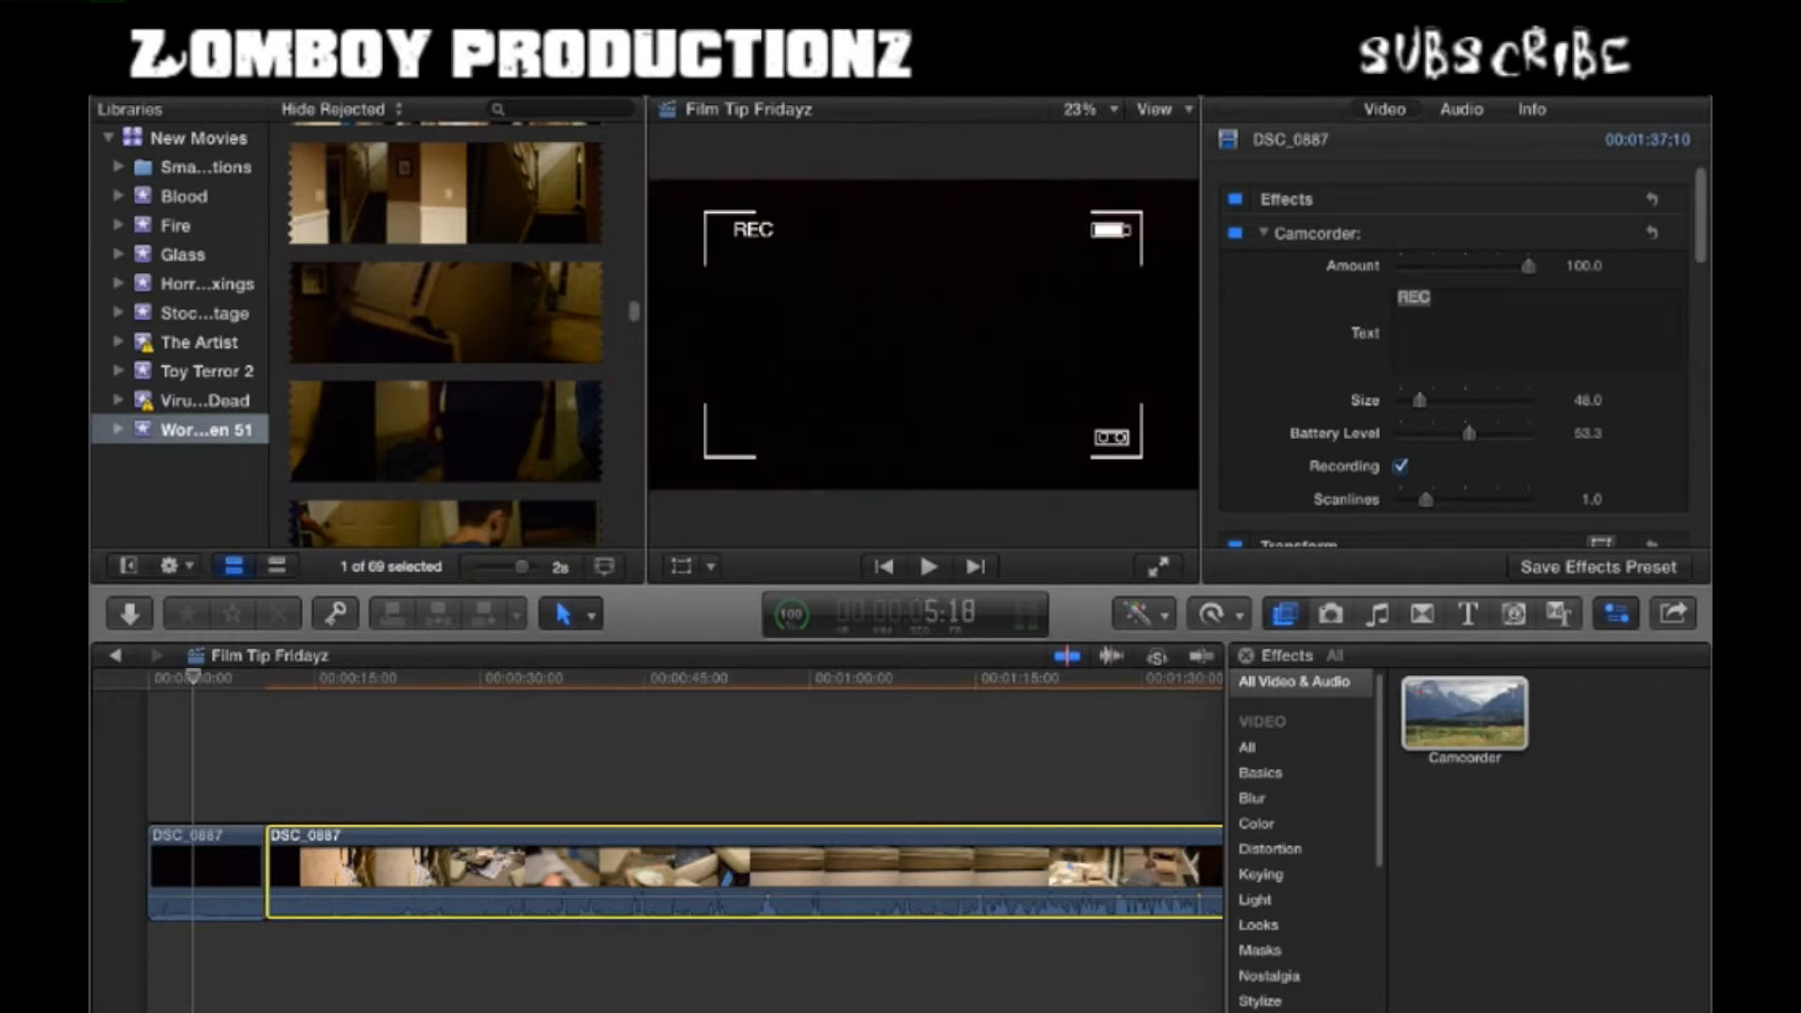
# - Play the timeline across the cut to preview the battery level change between the two DSC_0887 parts
pyautogui.press('space')
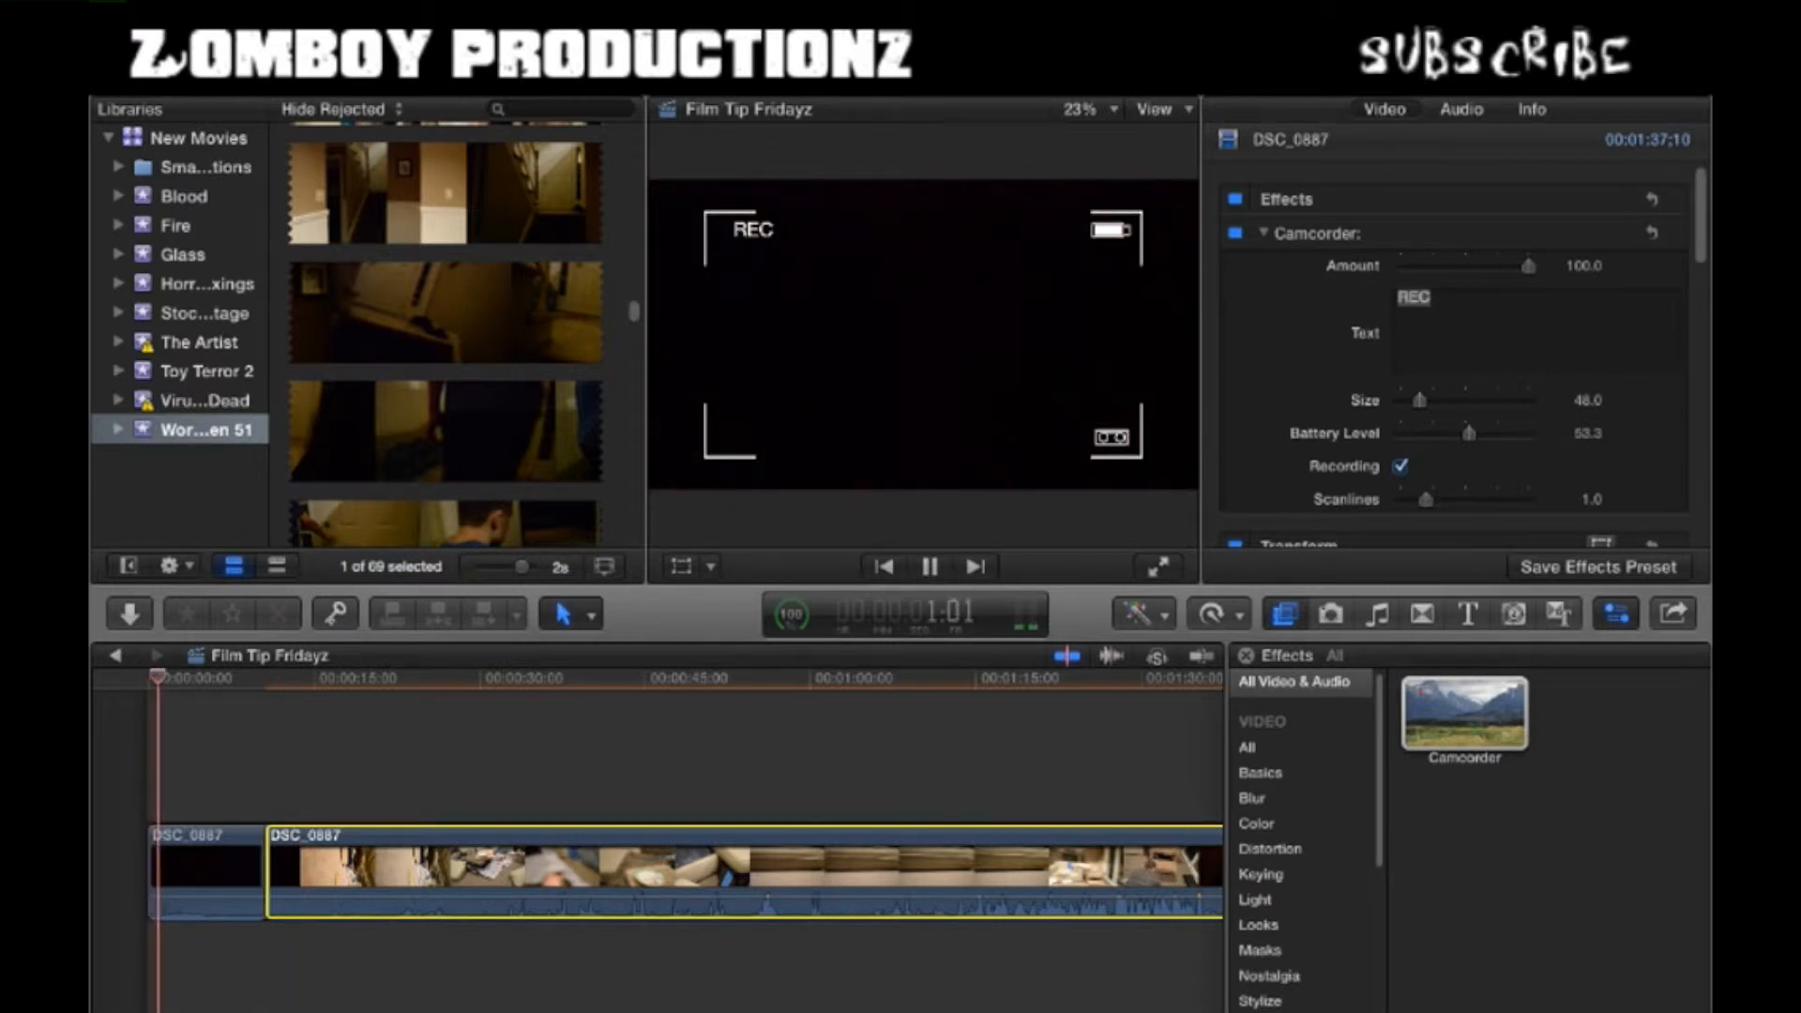
pyautogui.click(221, 769)
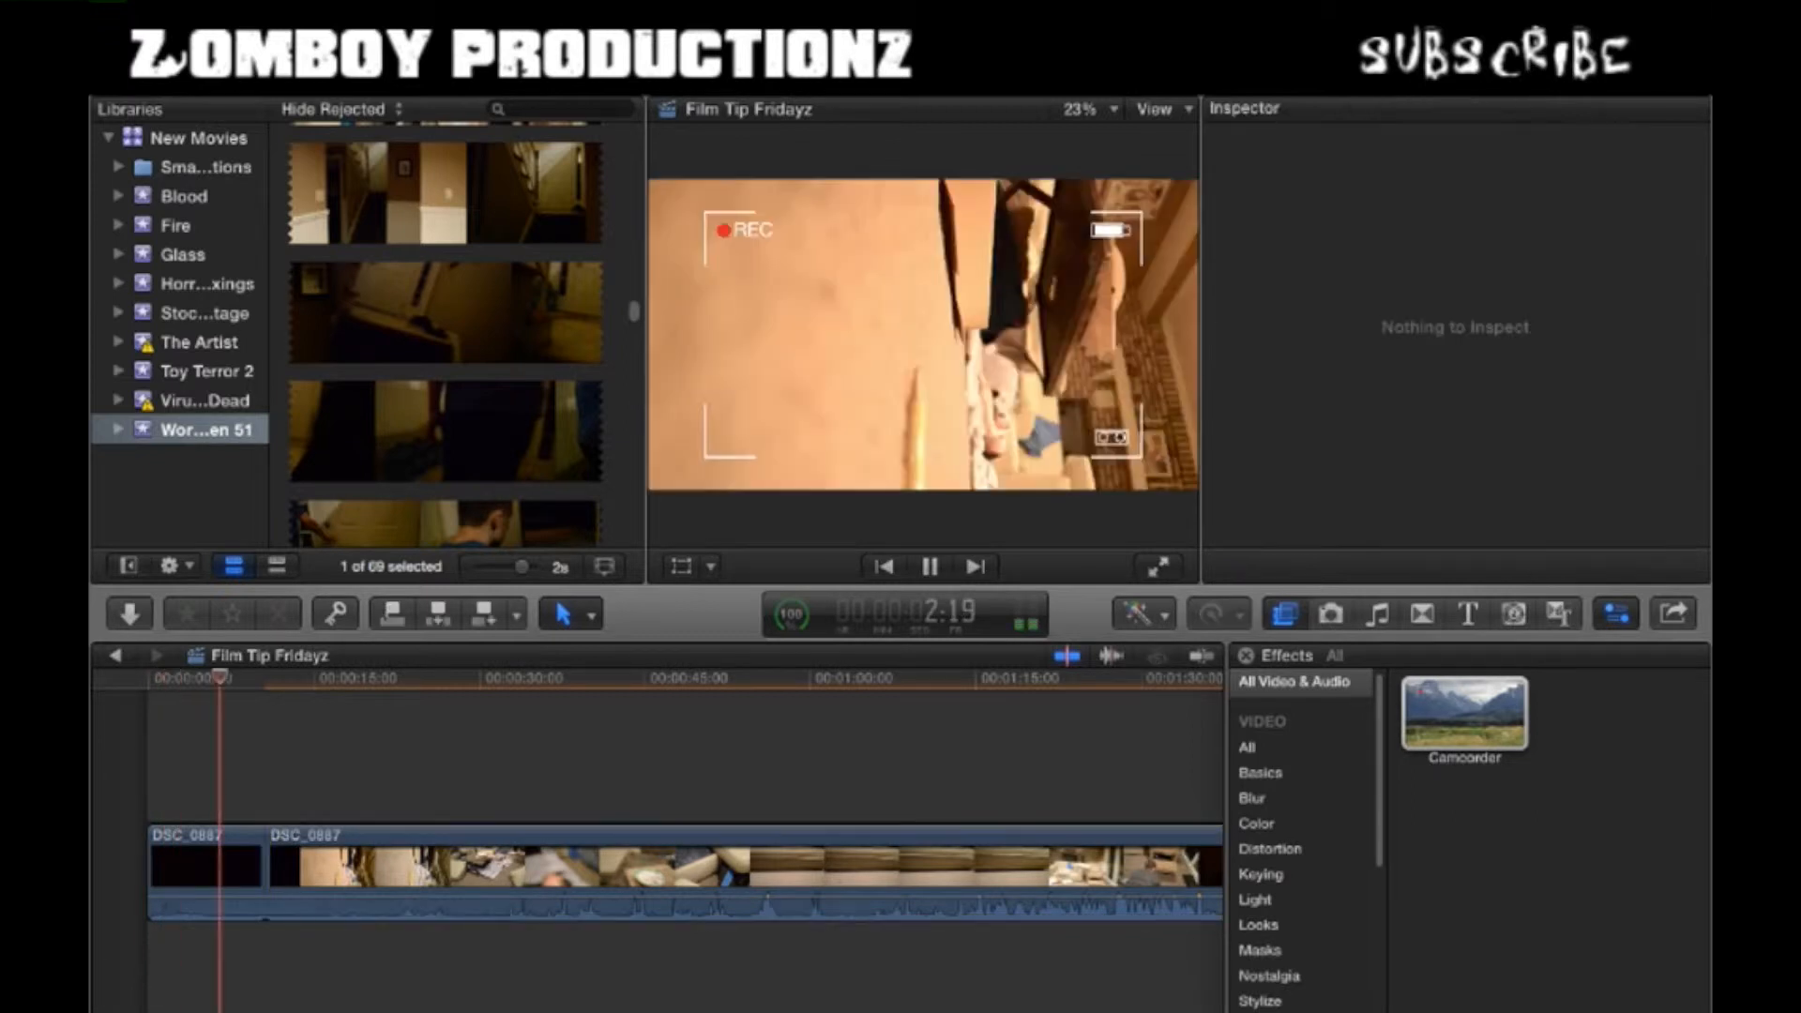
pyautogui.press('space')
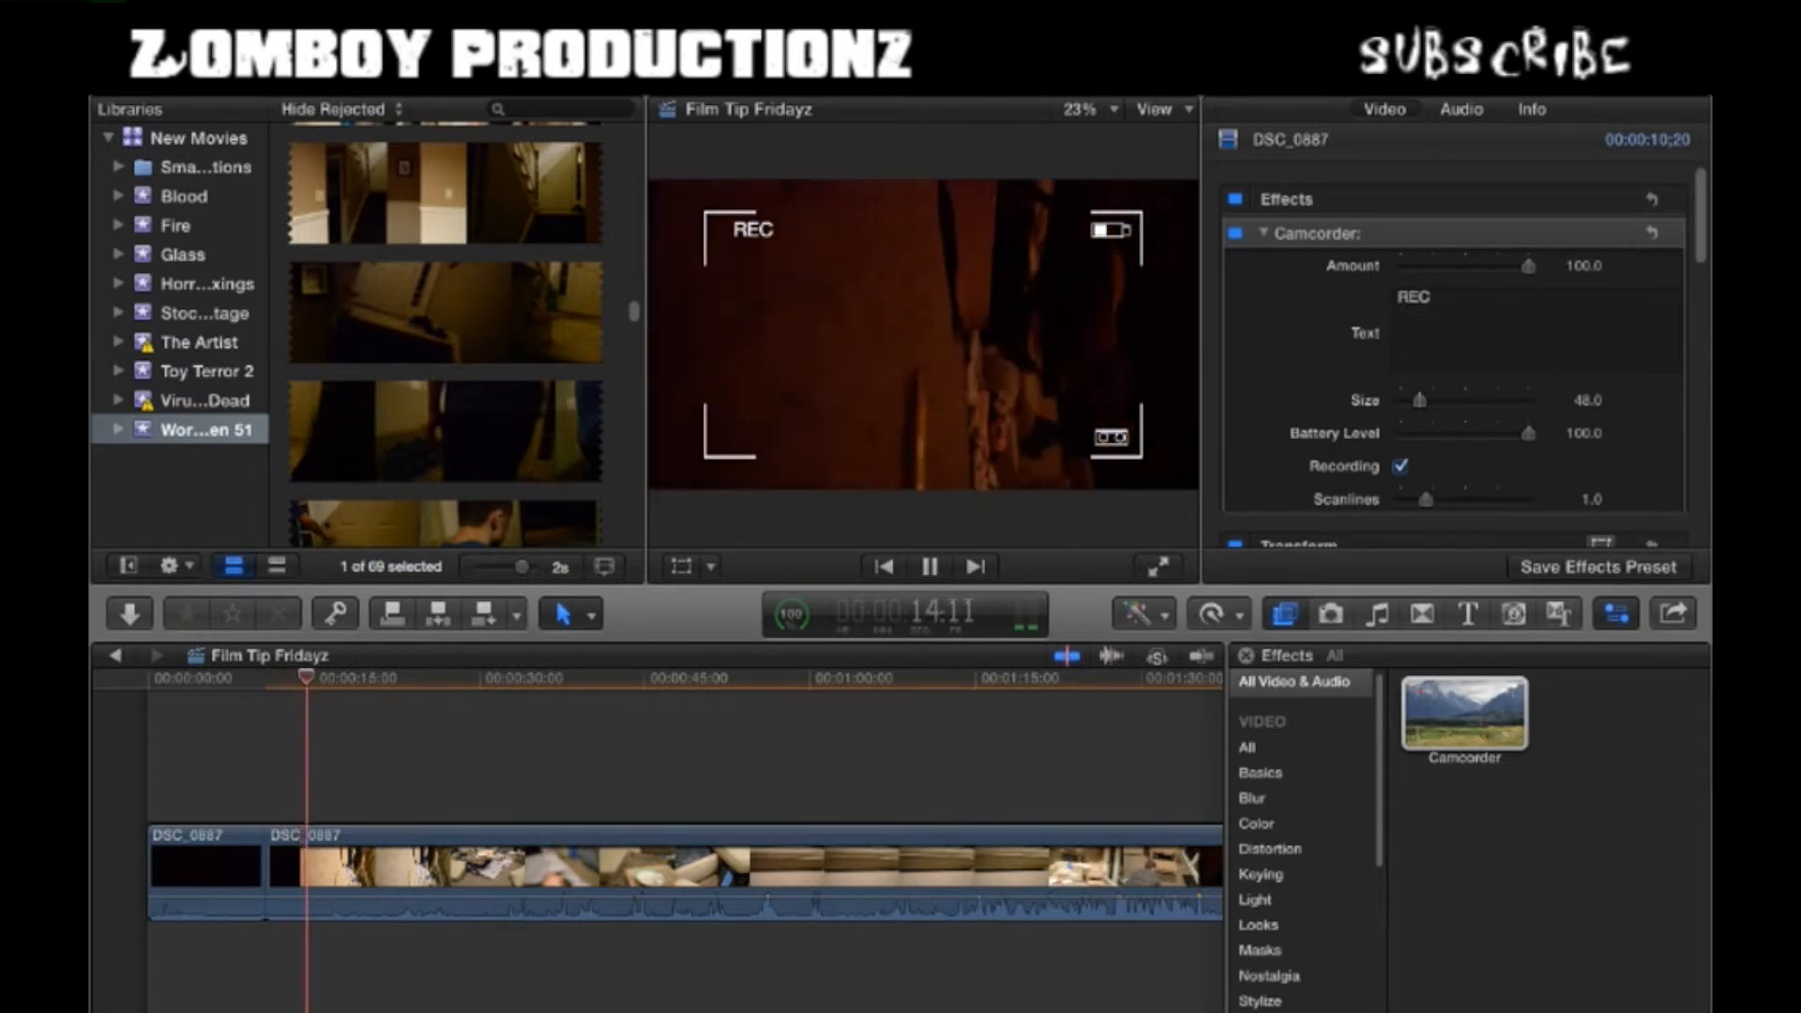
pyautogui.press('space')
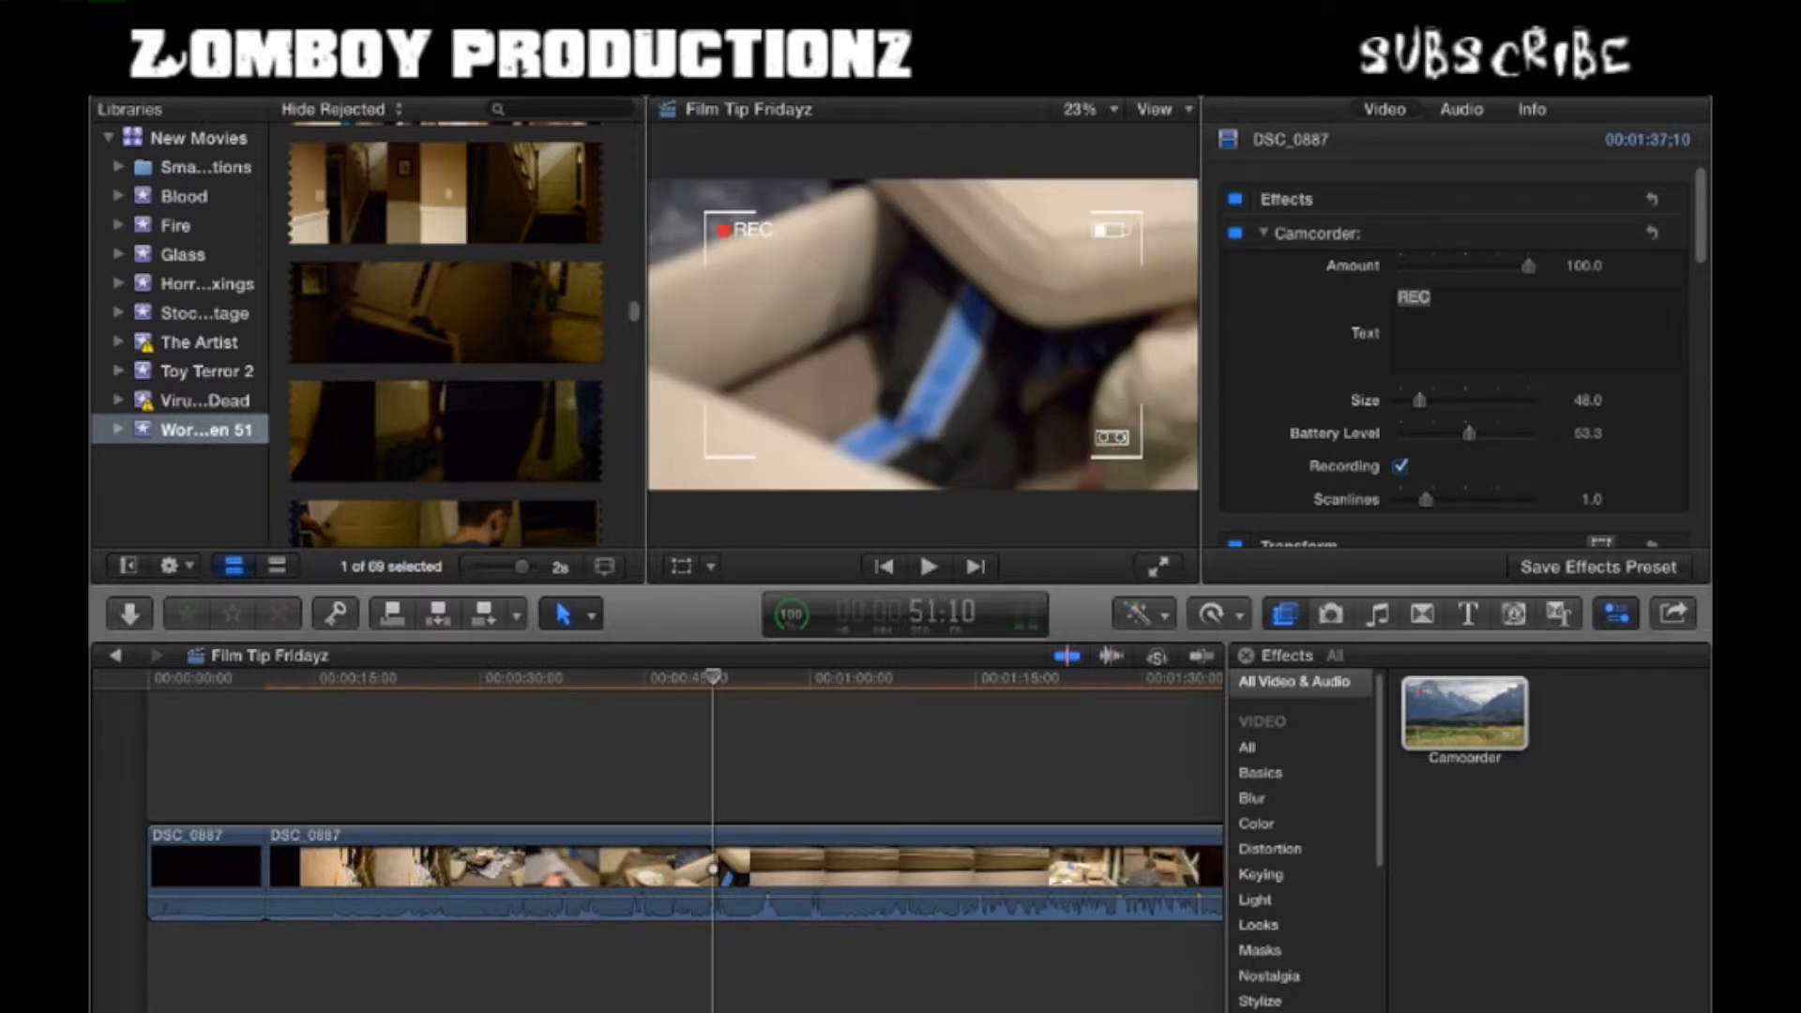
# - Try switching the Camcorder Recording option off and on and raising Scanlines to 5.0, and undo the scanlines change
pyautogui.hscroll(2, 657, 863)
pyautogui.scroll(-2, 1453, 385)
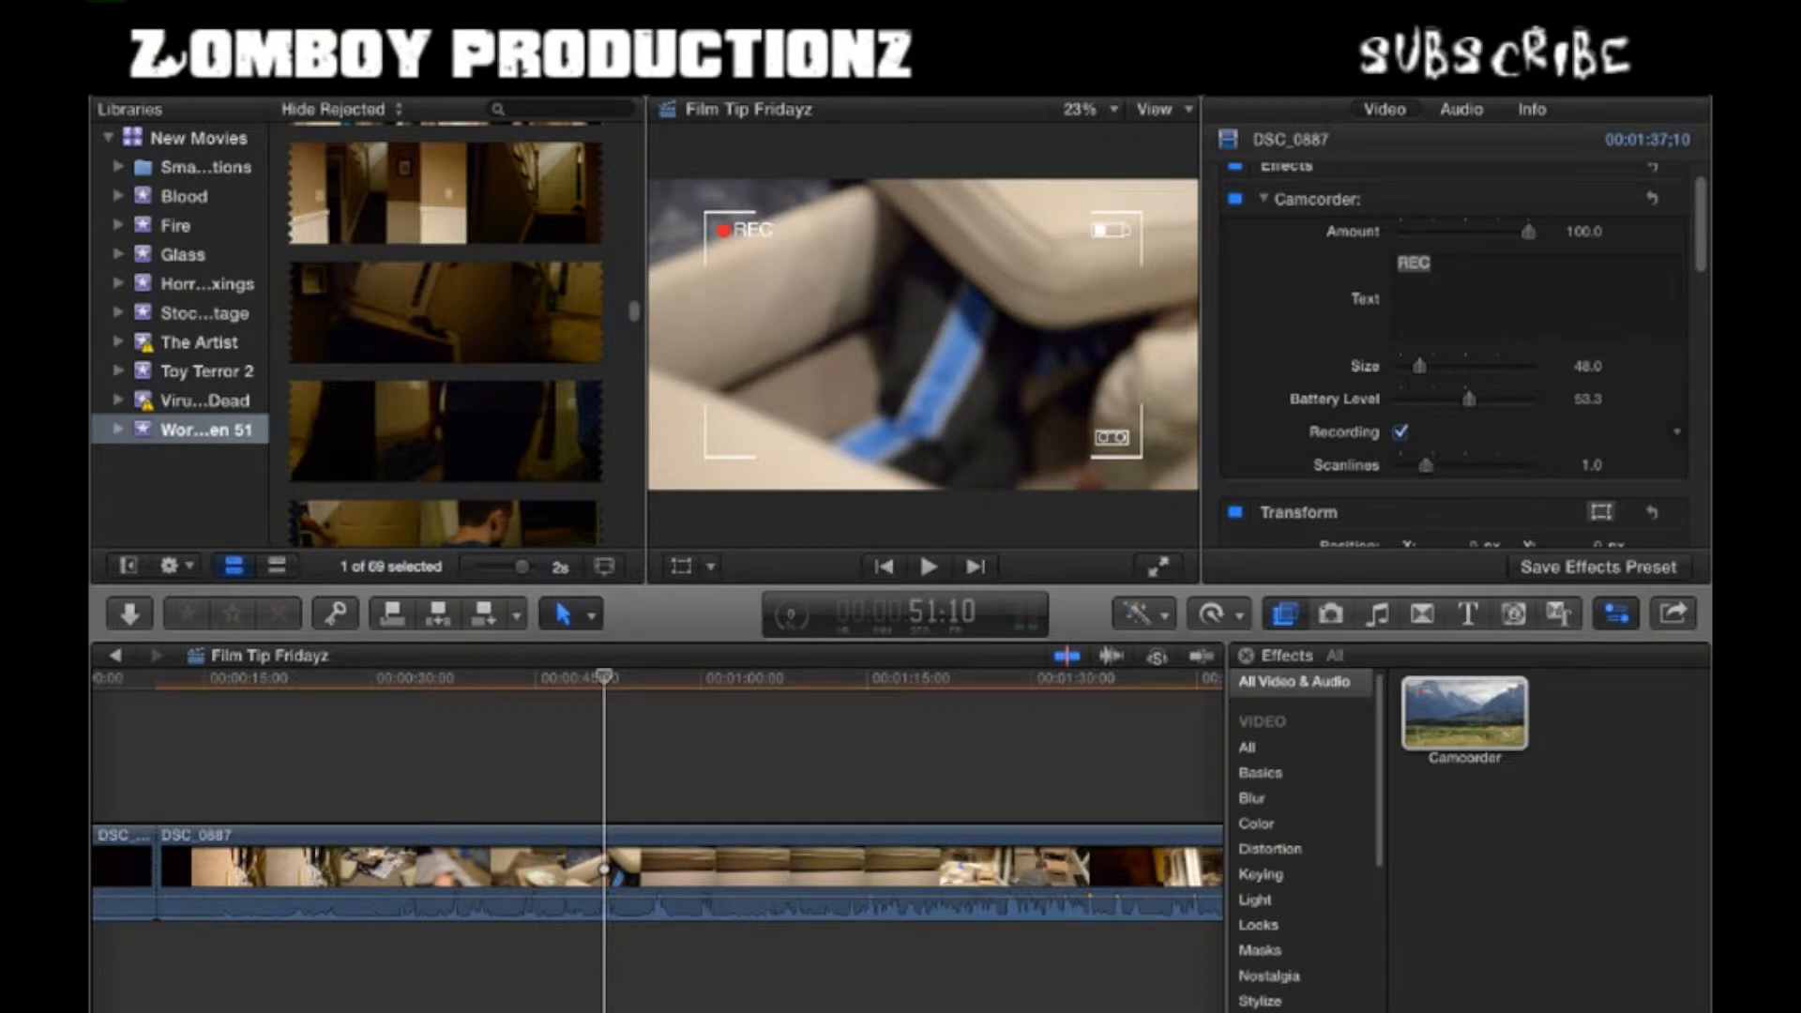
pyautogui.click(1399, 432)
pyautogui.click(1400, 432)
pyautogui.moveTo(1426, 464); pyautogui.dragTo(1527, 464)
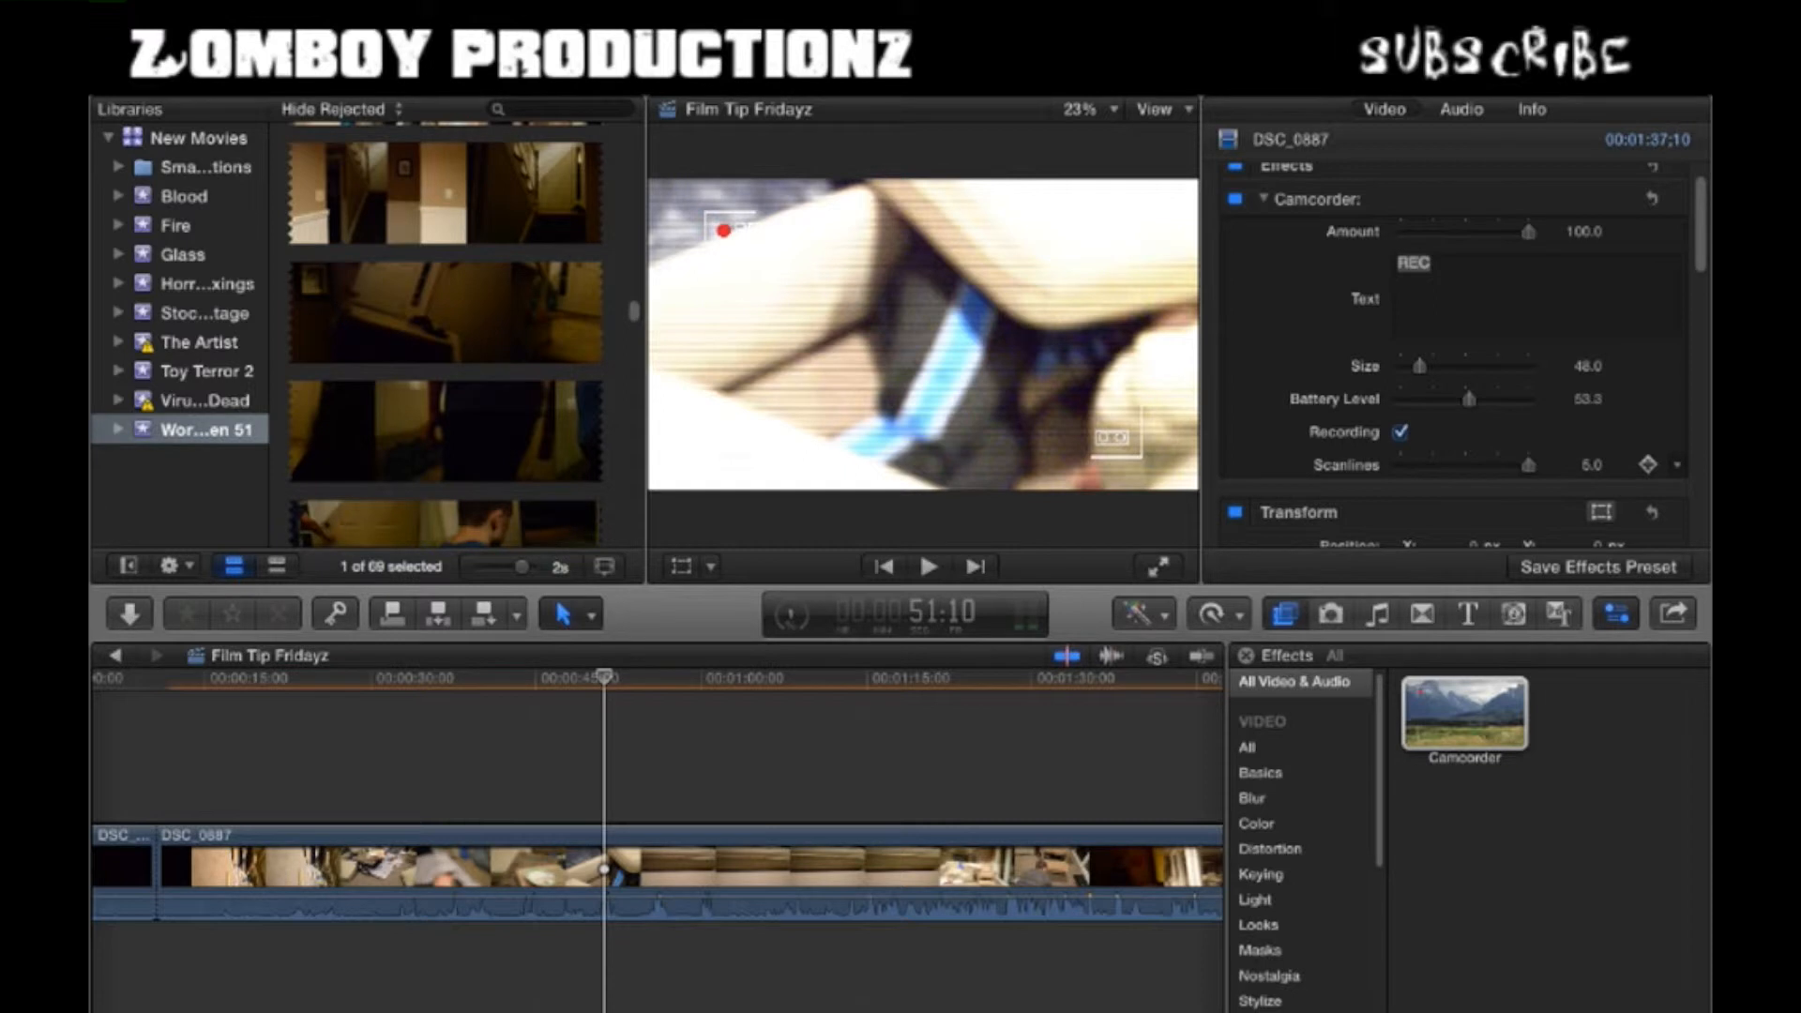
pyautogui.press('super+z')
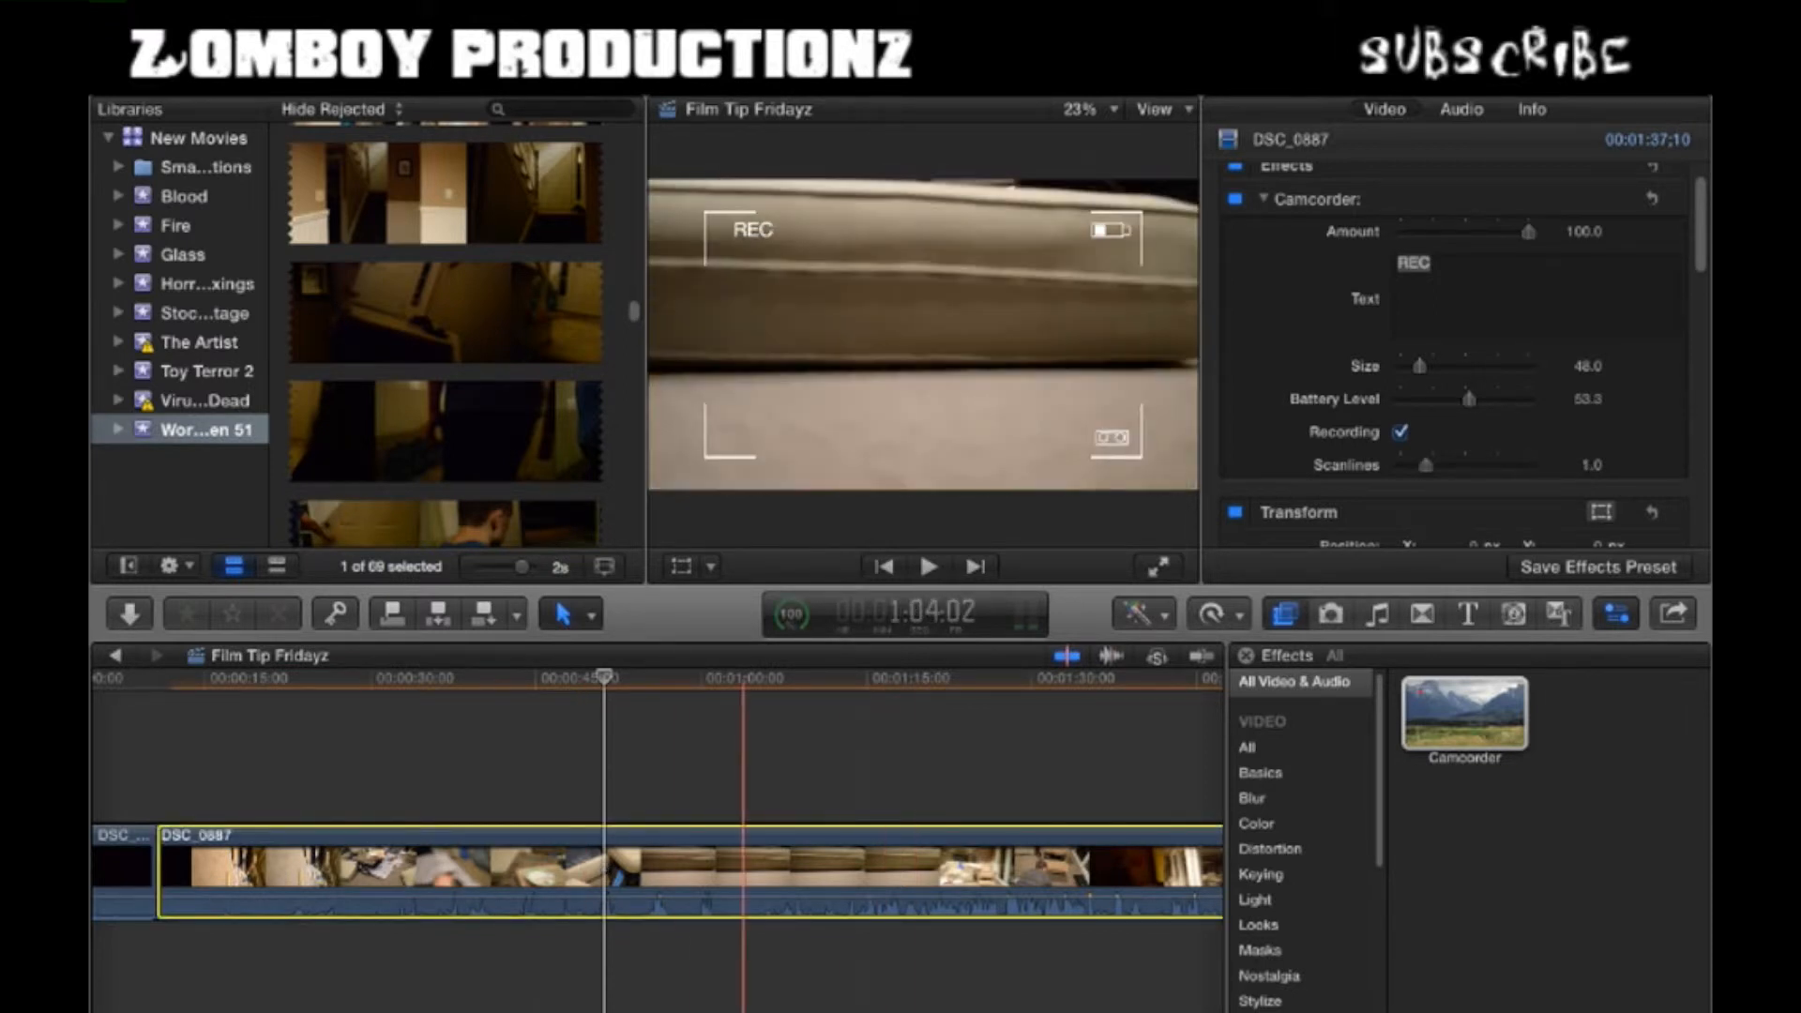
pyautogui.hscroll(2, 904, 844)
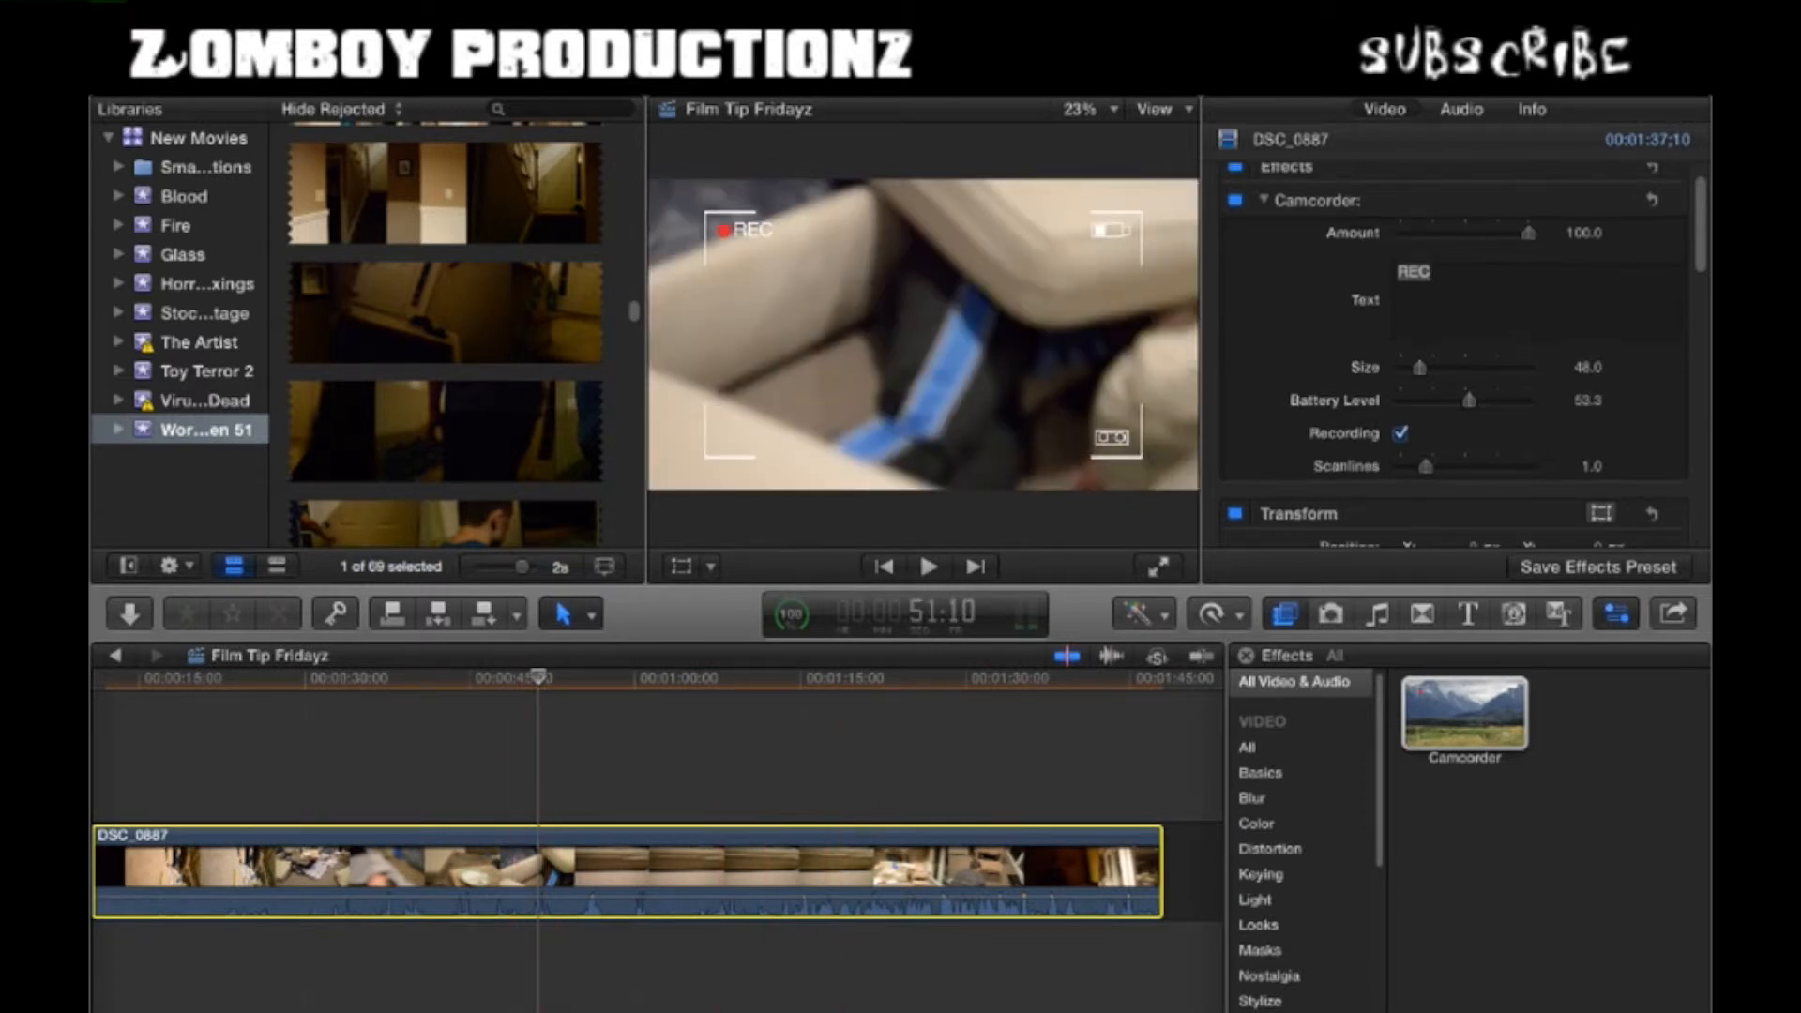
pyautogui.scroll(2, 1463, 355)
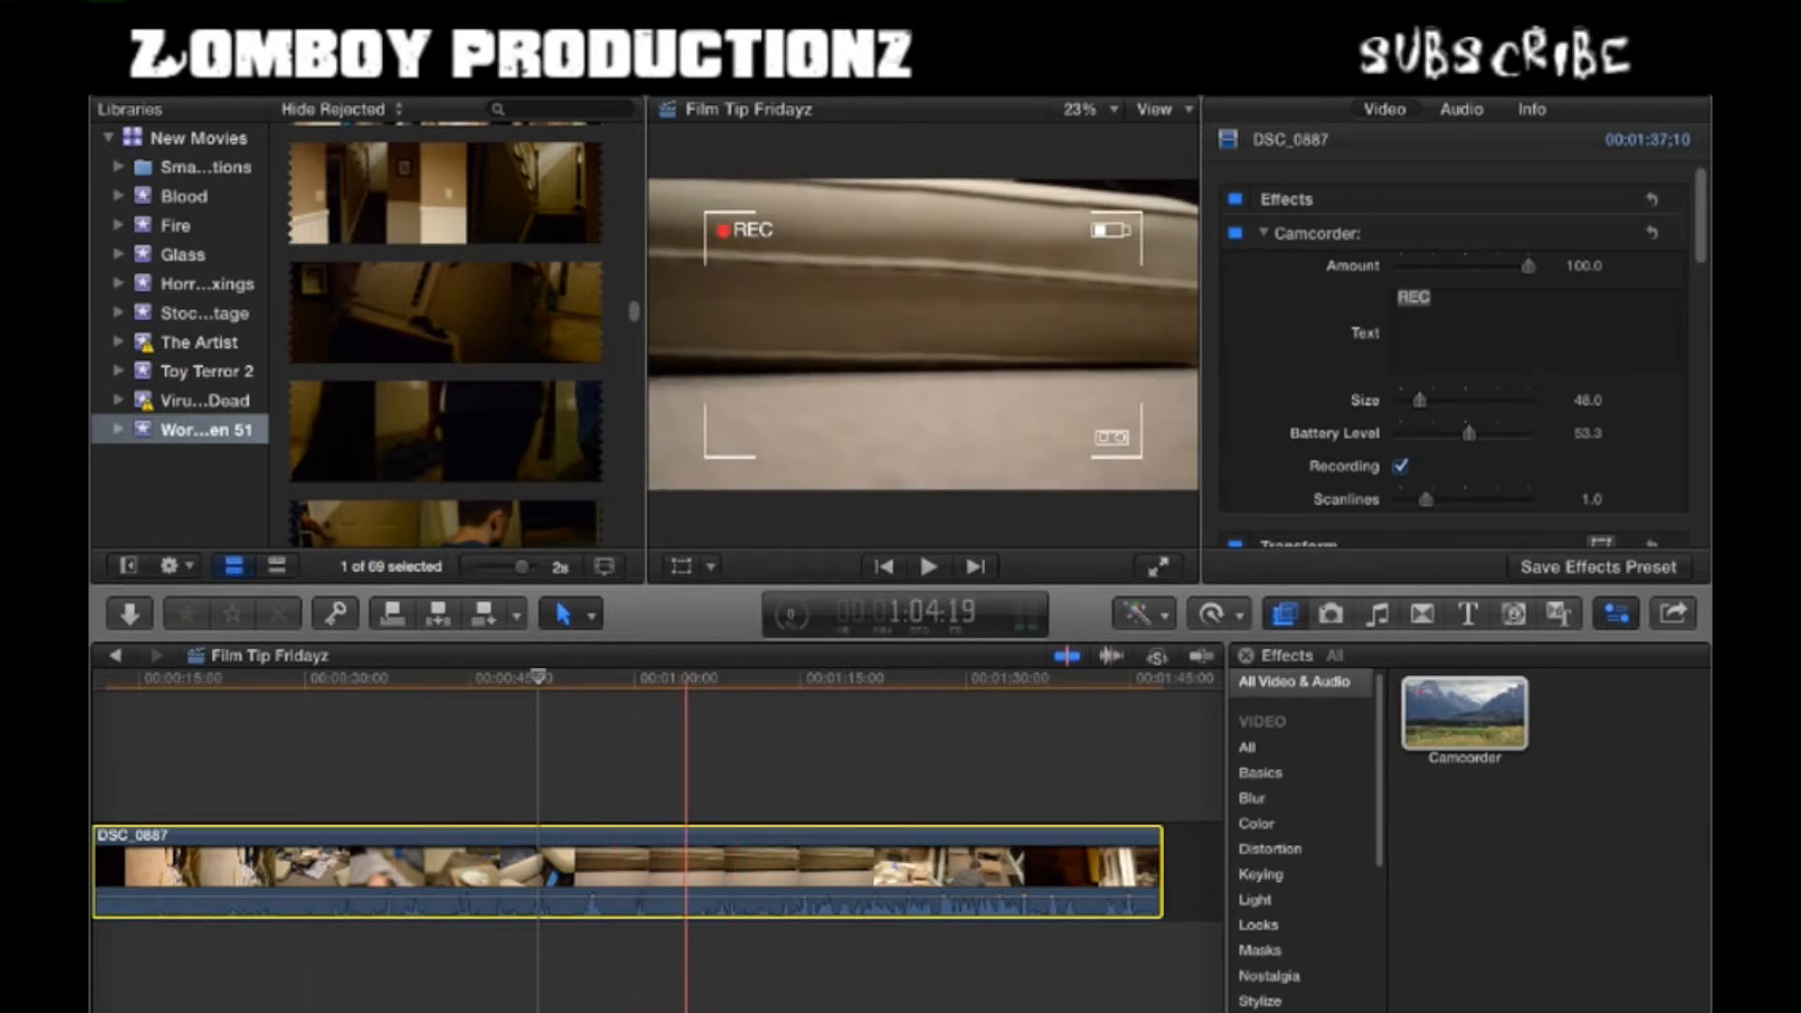
pyautogui.scroll(-2, 1452, 356)
pyautogui.scroll(3, 1453, 356)
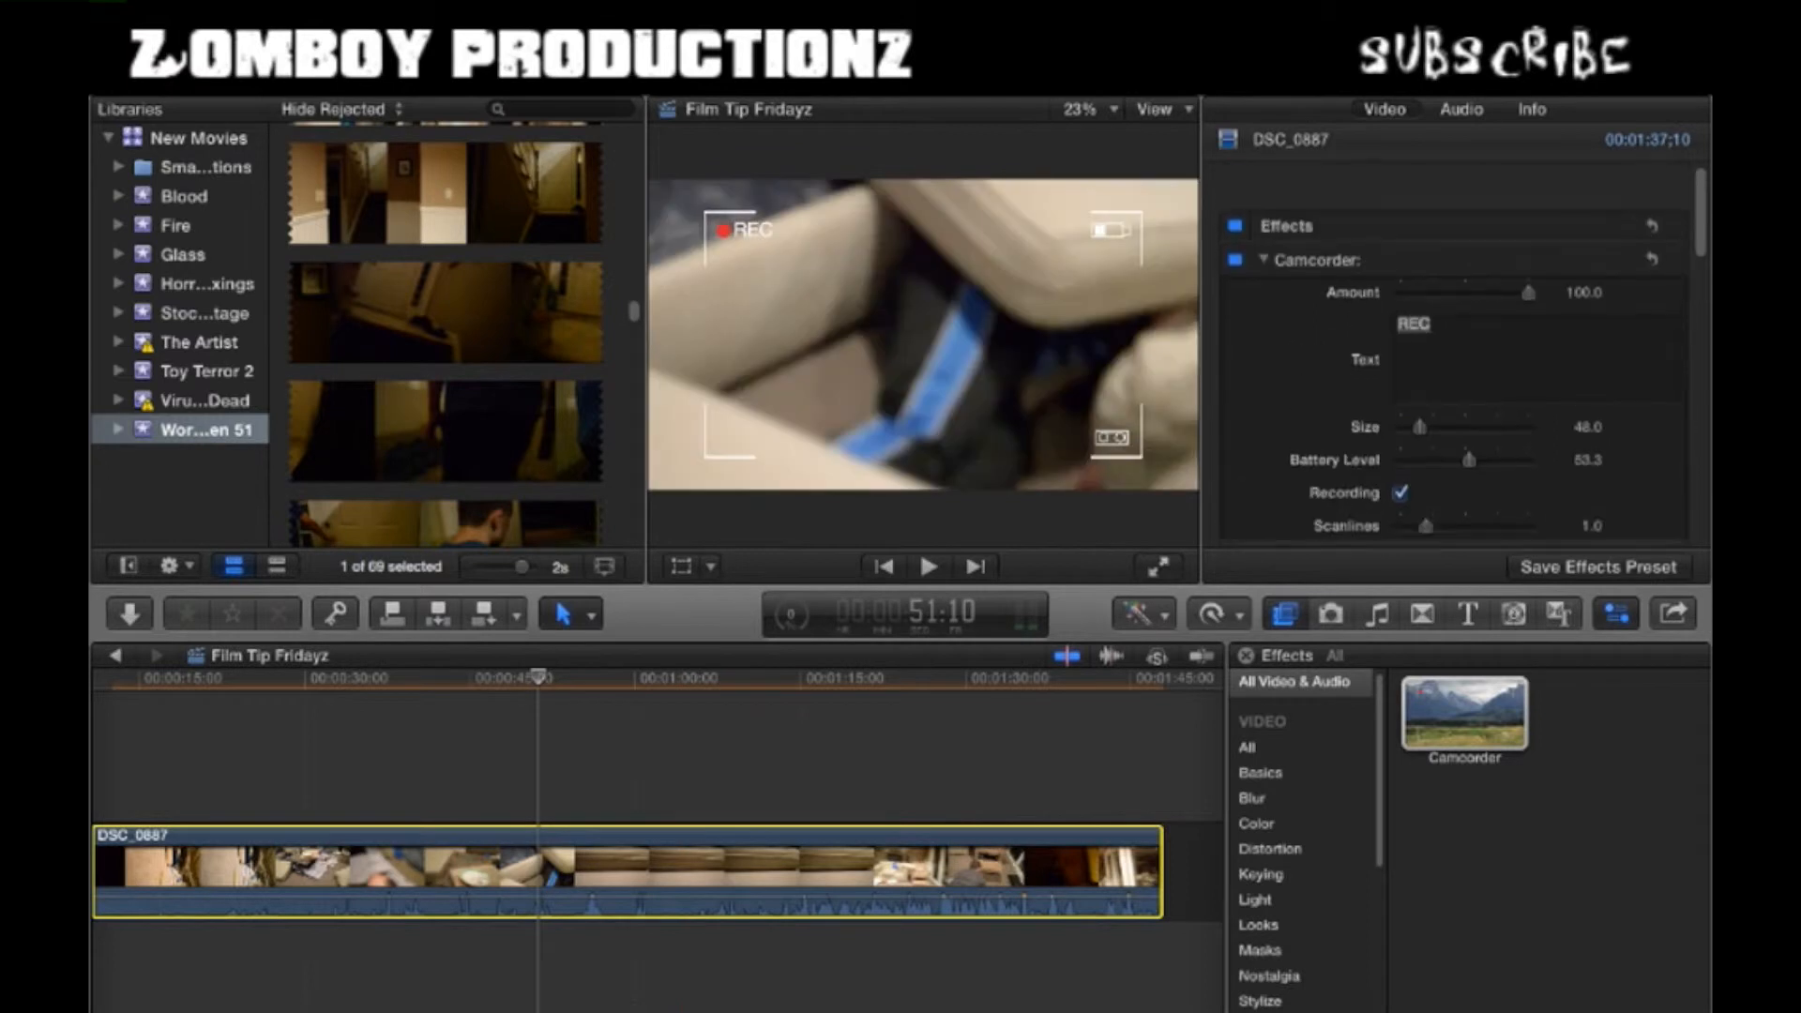
# - Search the effects for "night" and apply the Night Vision effect to the second DSC_0887 clip
pyautogui.click(1487, 712)
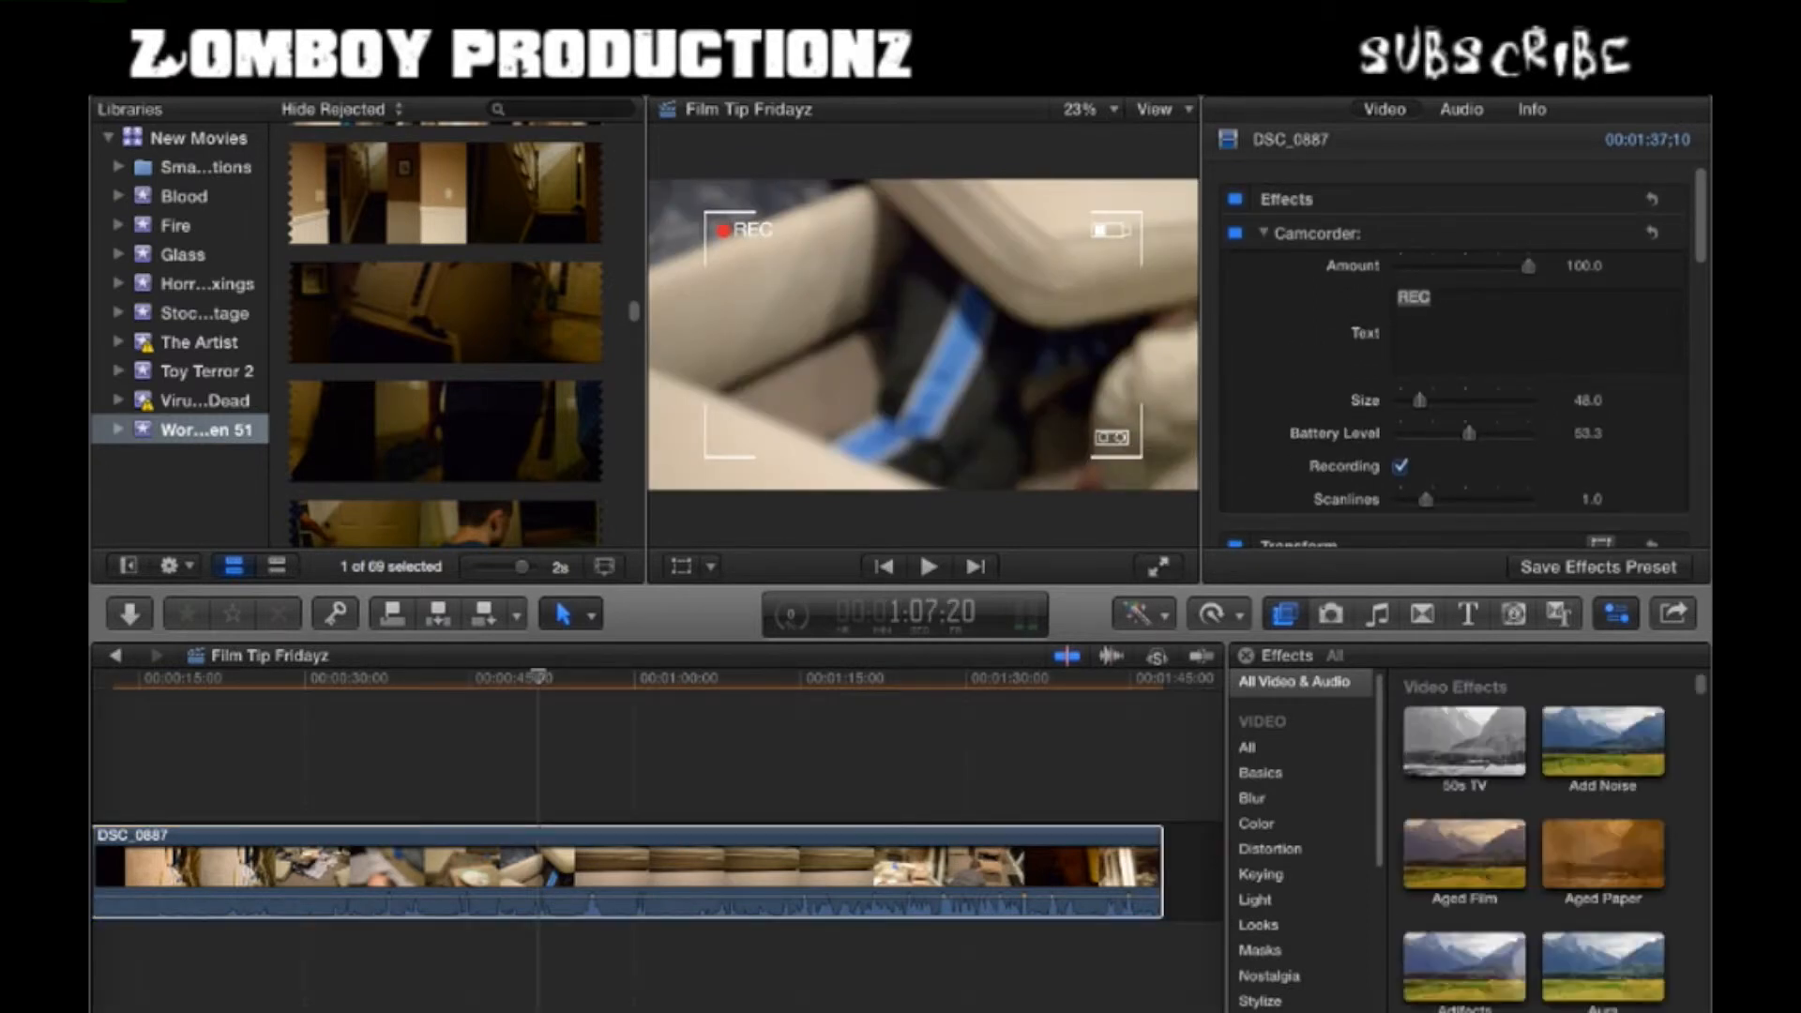
pyautogui.write('night')
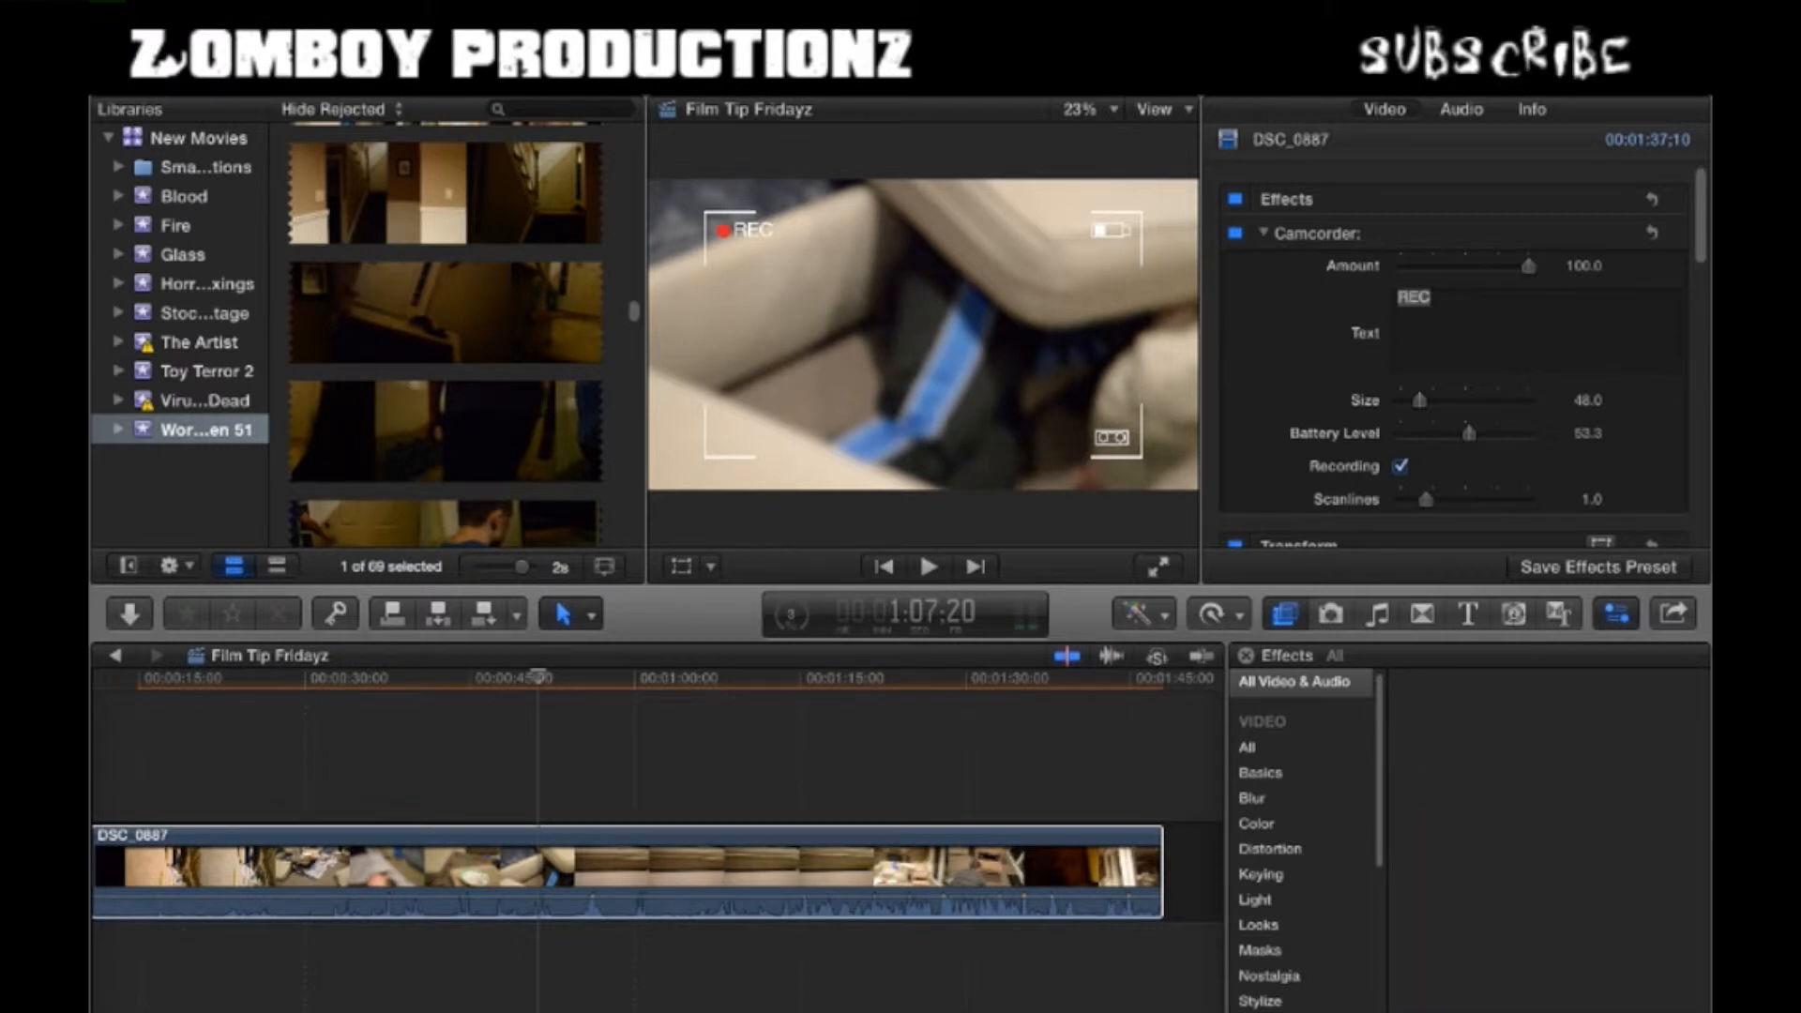
pyautogui.press('BackSpace')
pyautogui.moveTo(1600, 714); pyautogui.dragTo(1032, 868)
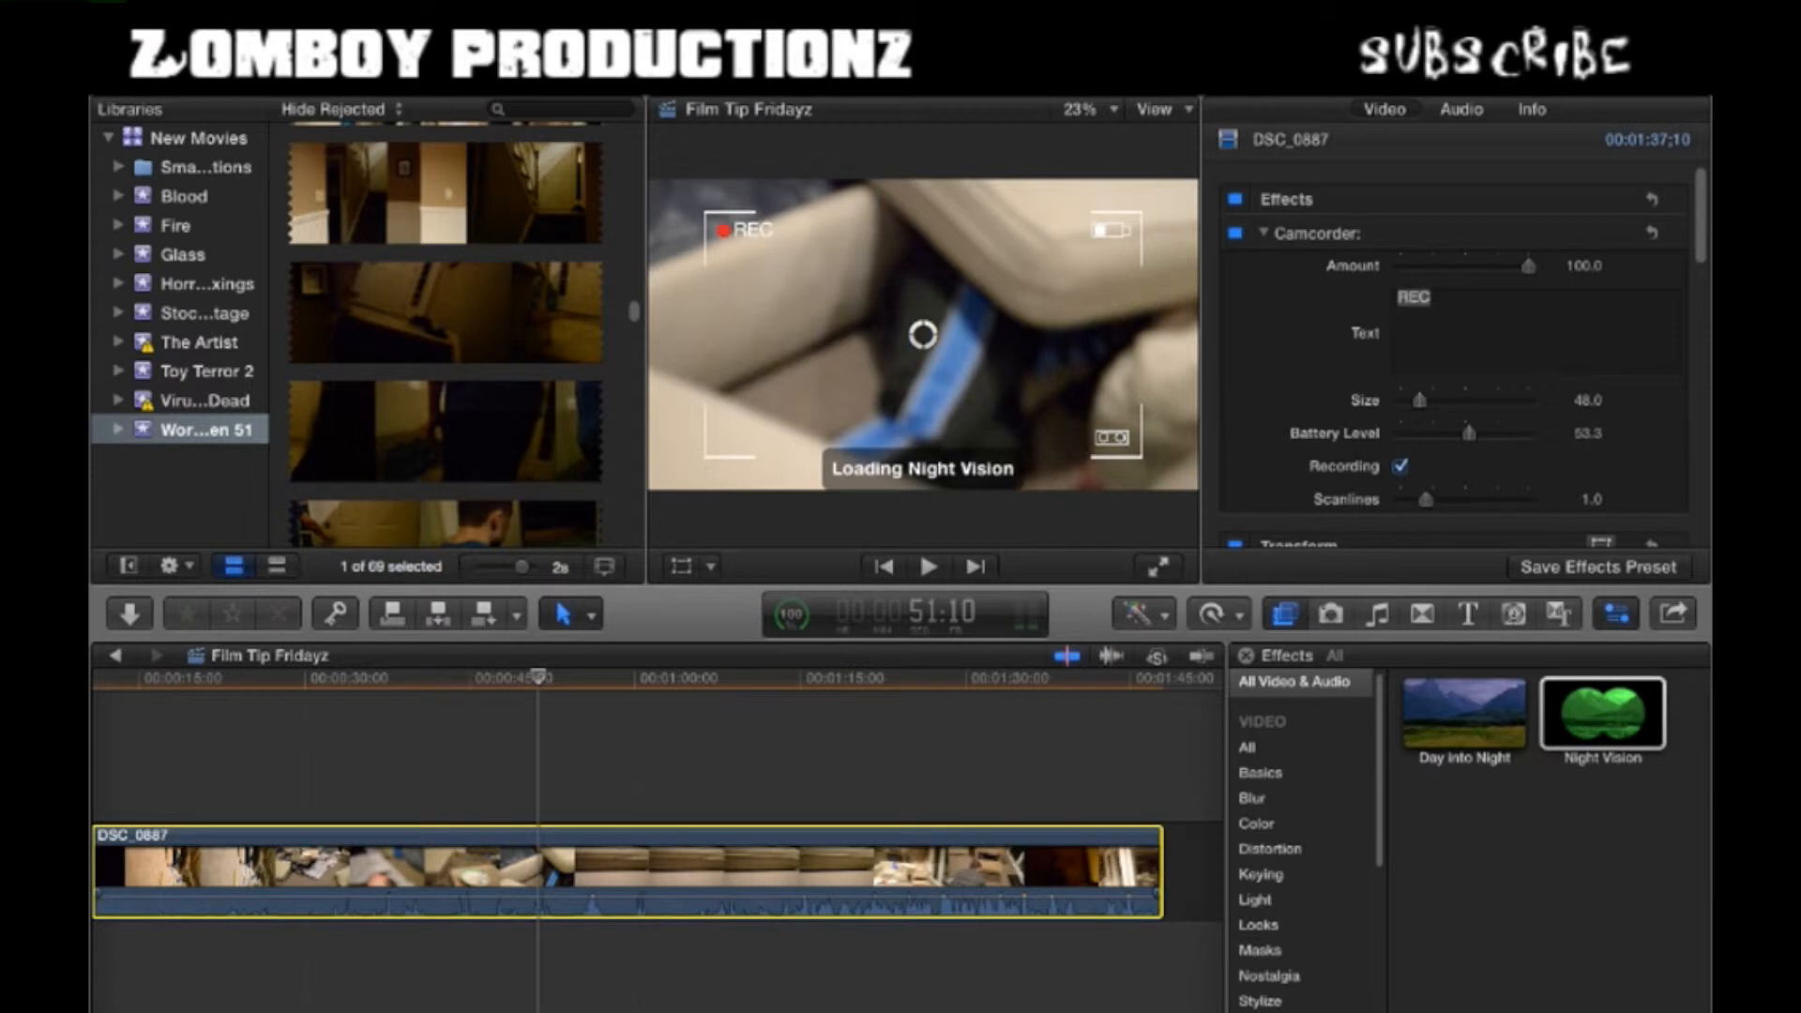
# - Play the timeline from about 27:15 to preview the binocular Night Vision look on the DSC_0887 clip
pyautogui.click(279, 677)
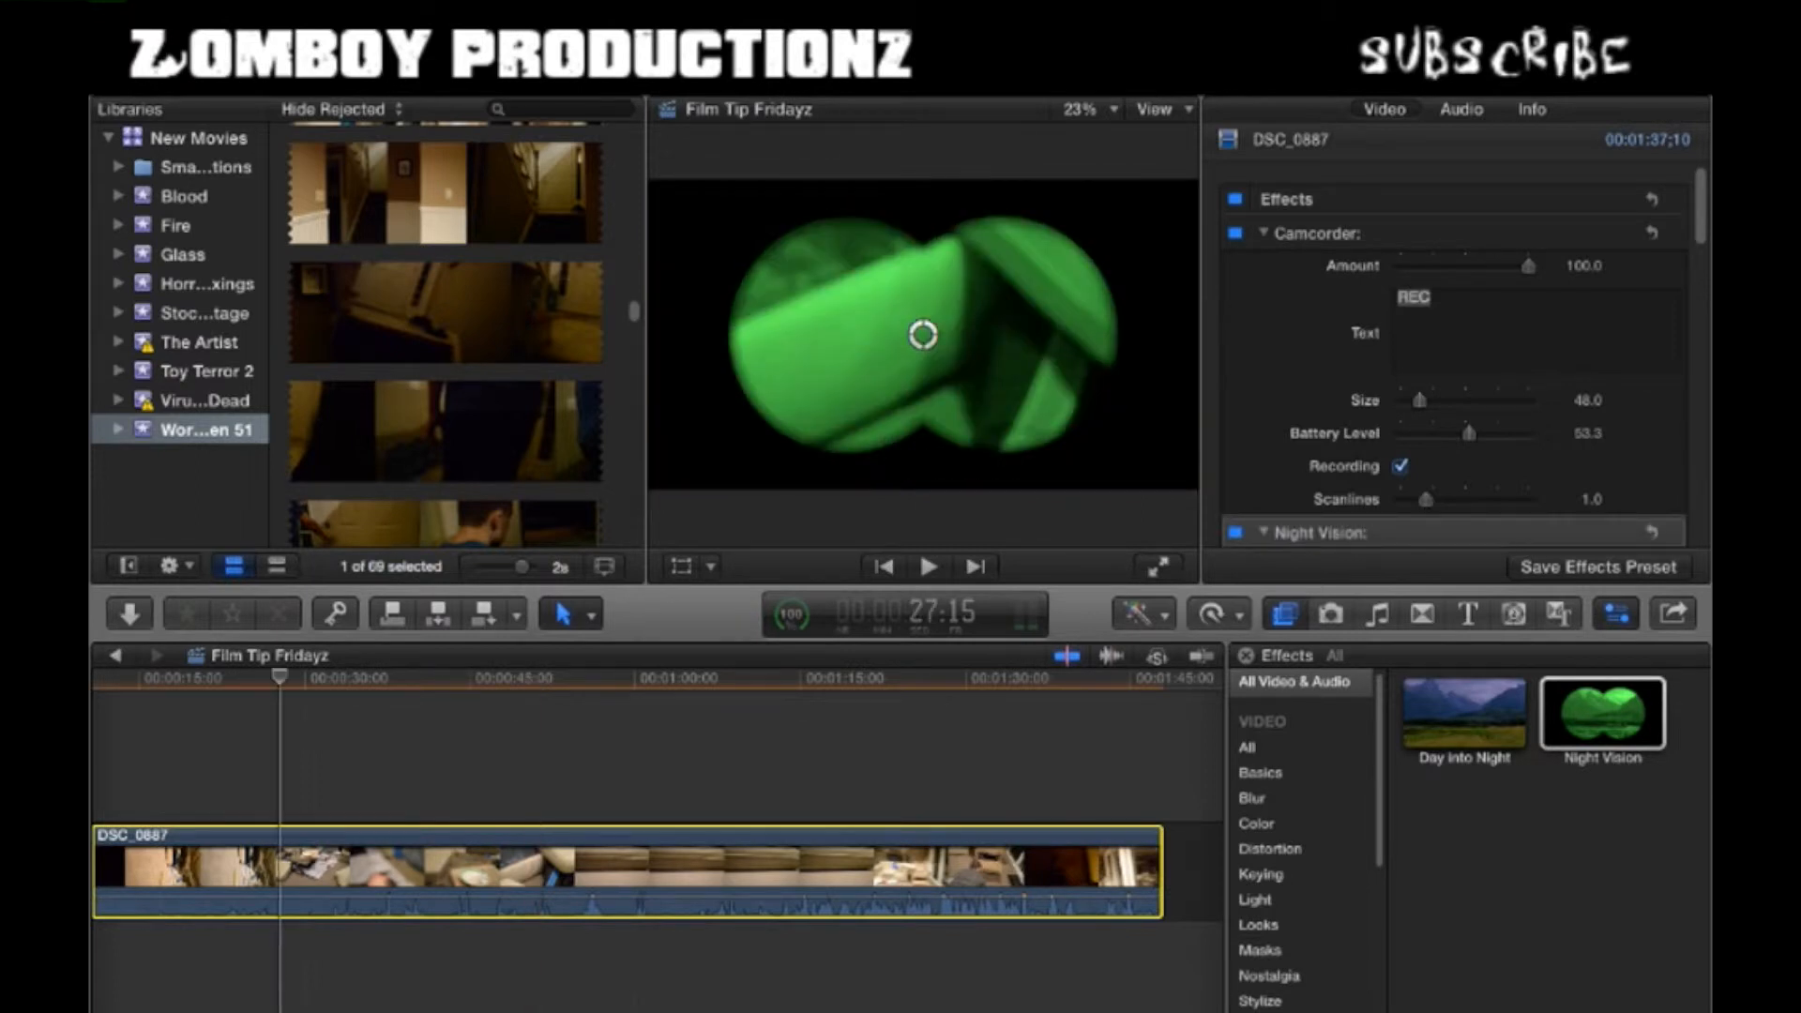
pyautogui.press('space')
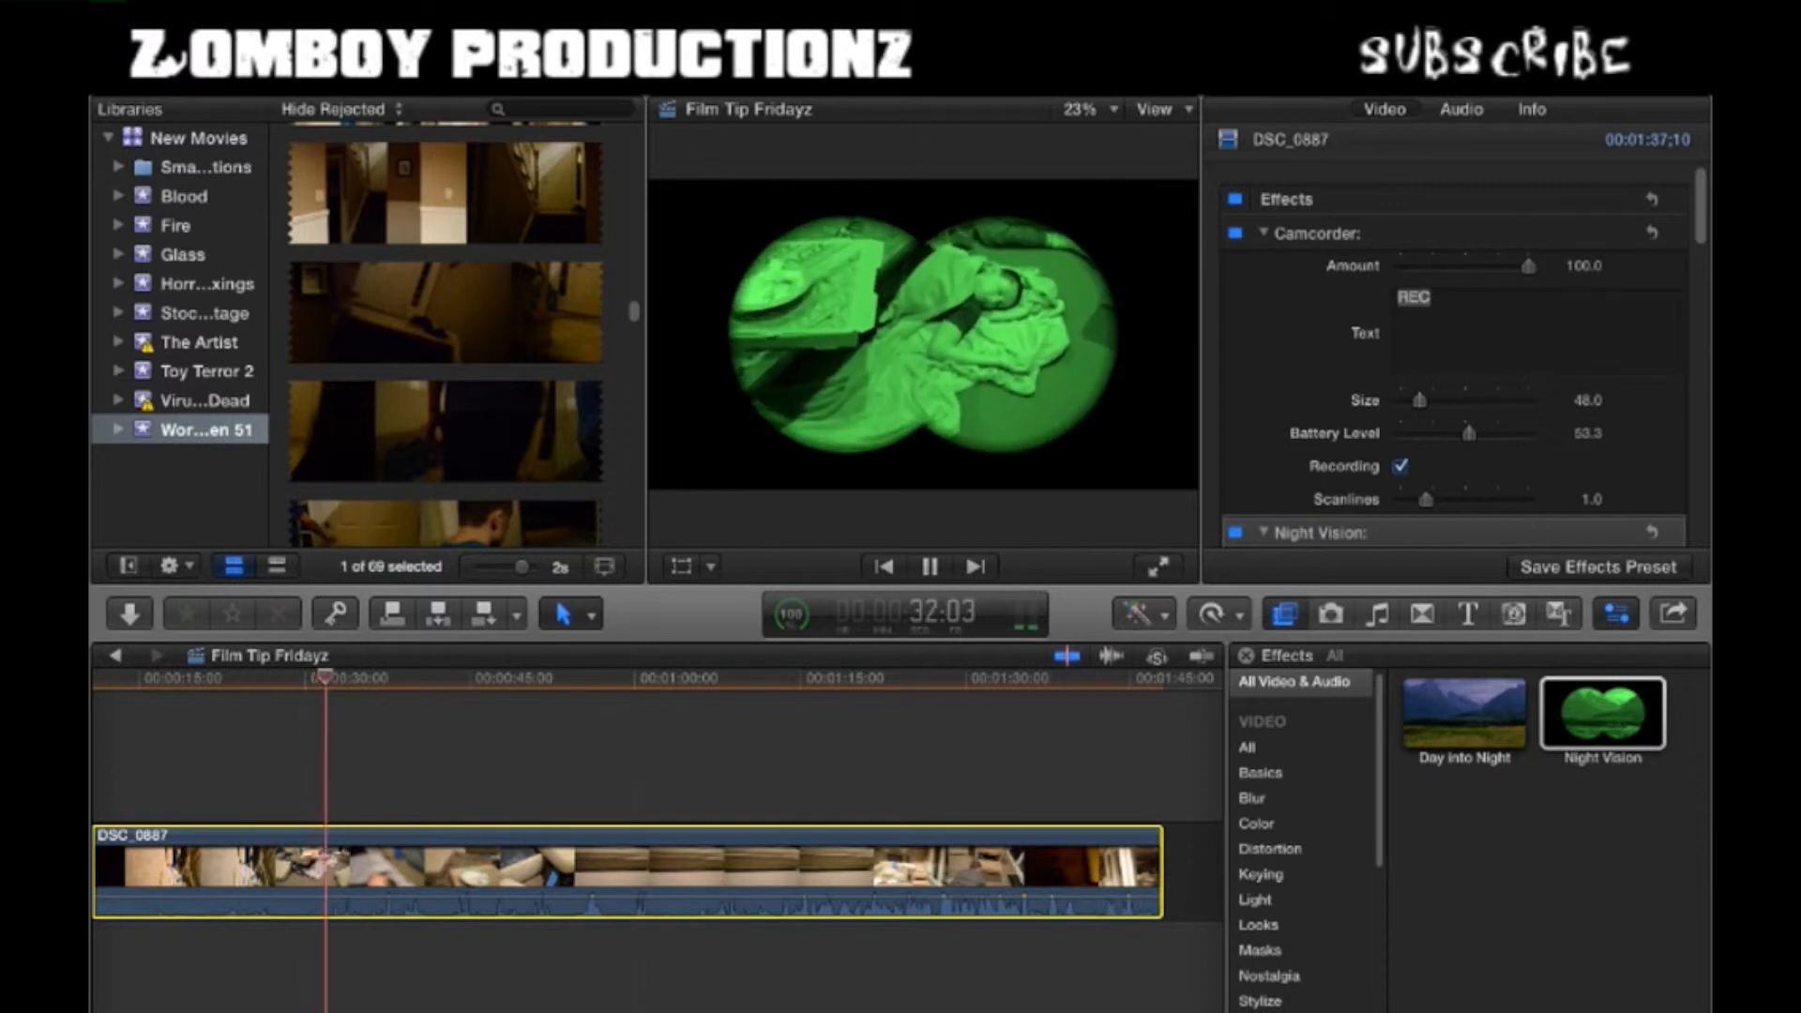
pyautogui.press('space')
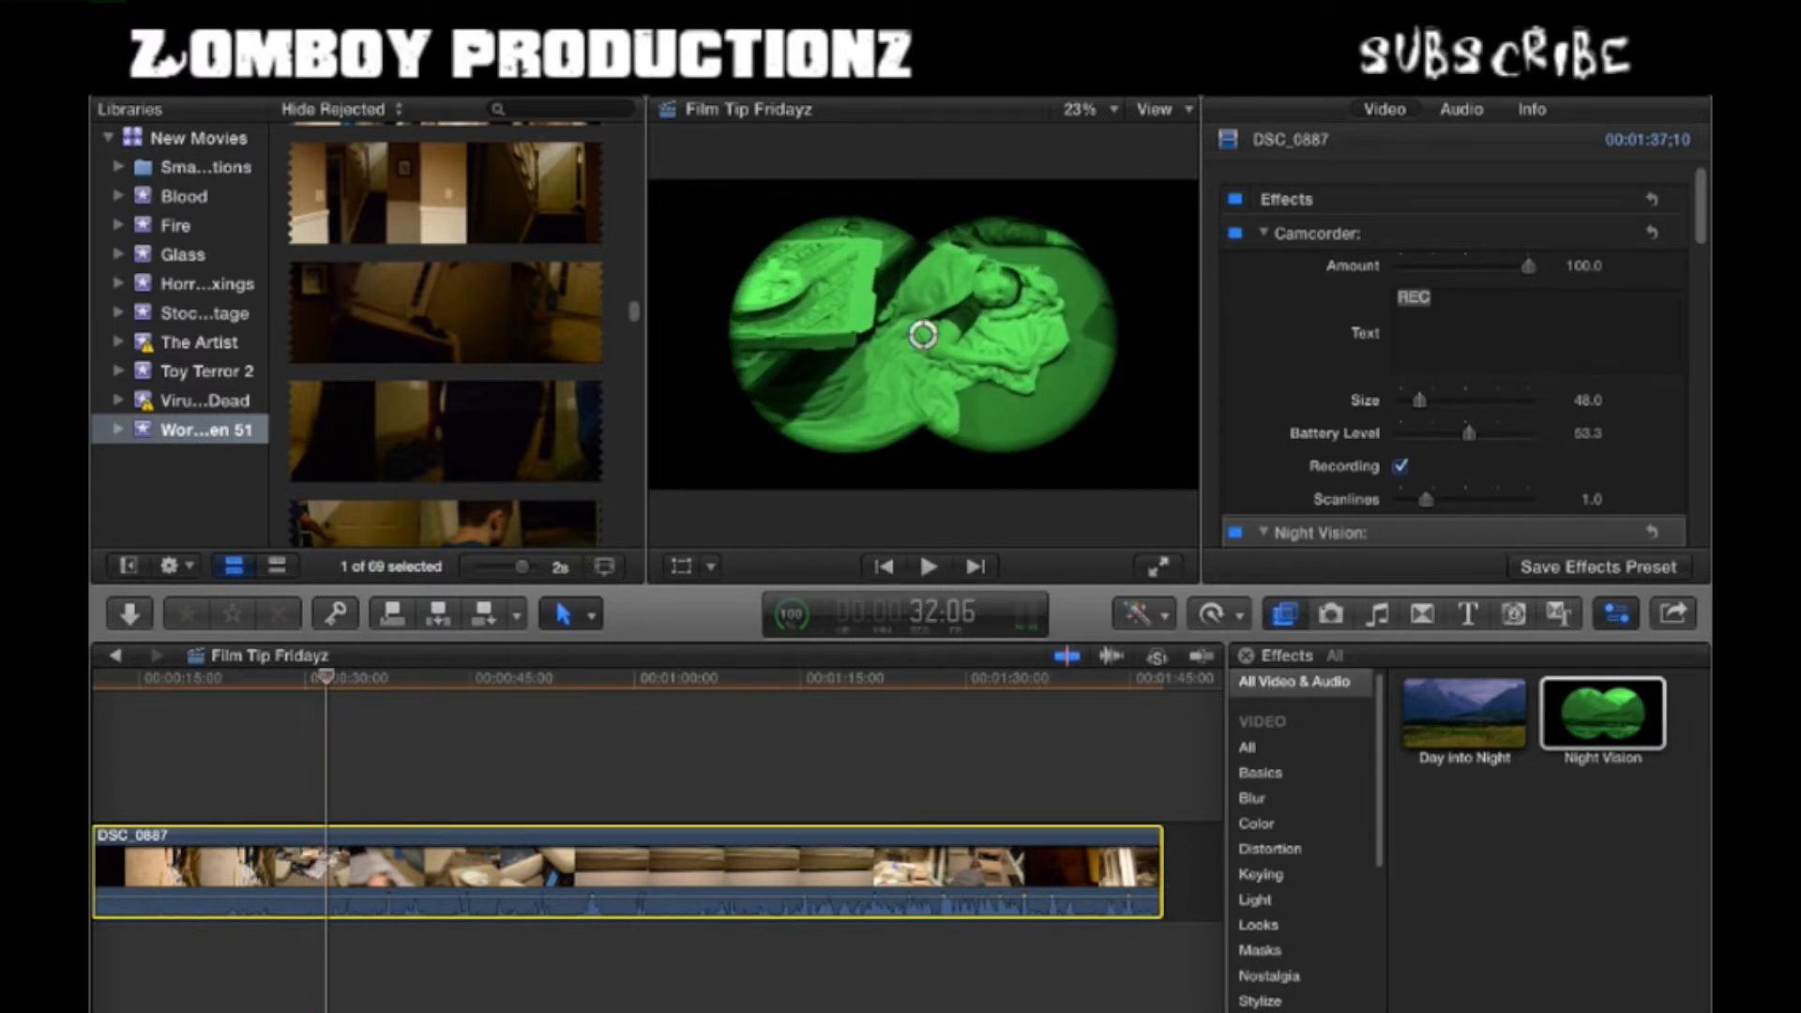
pyautogui.scroll(-3, 1454, 375)
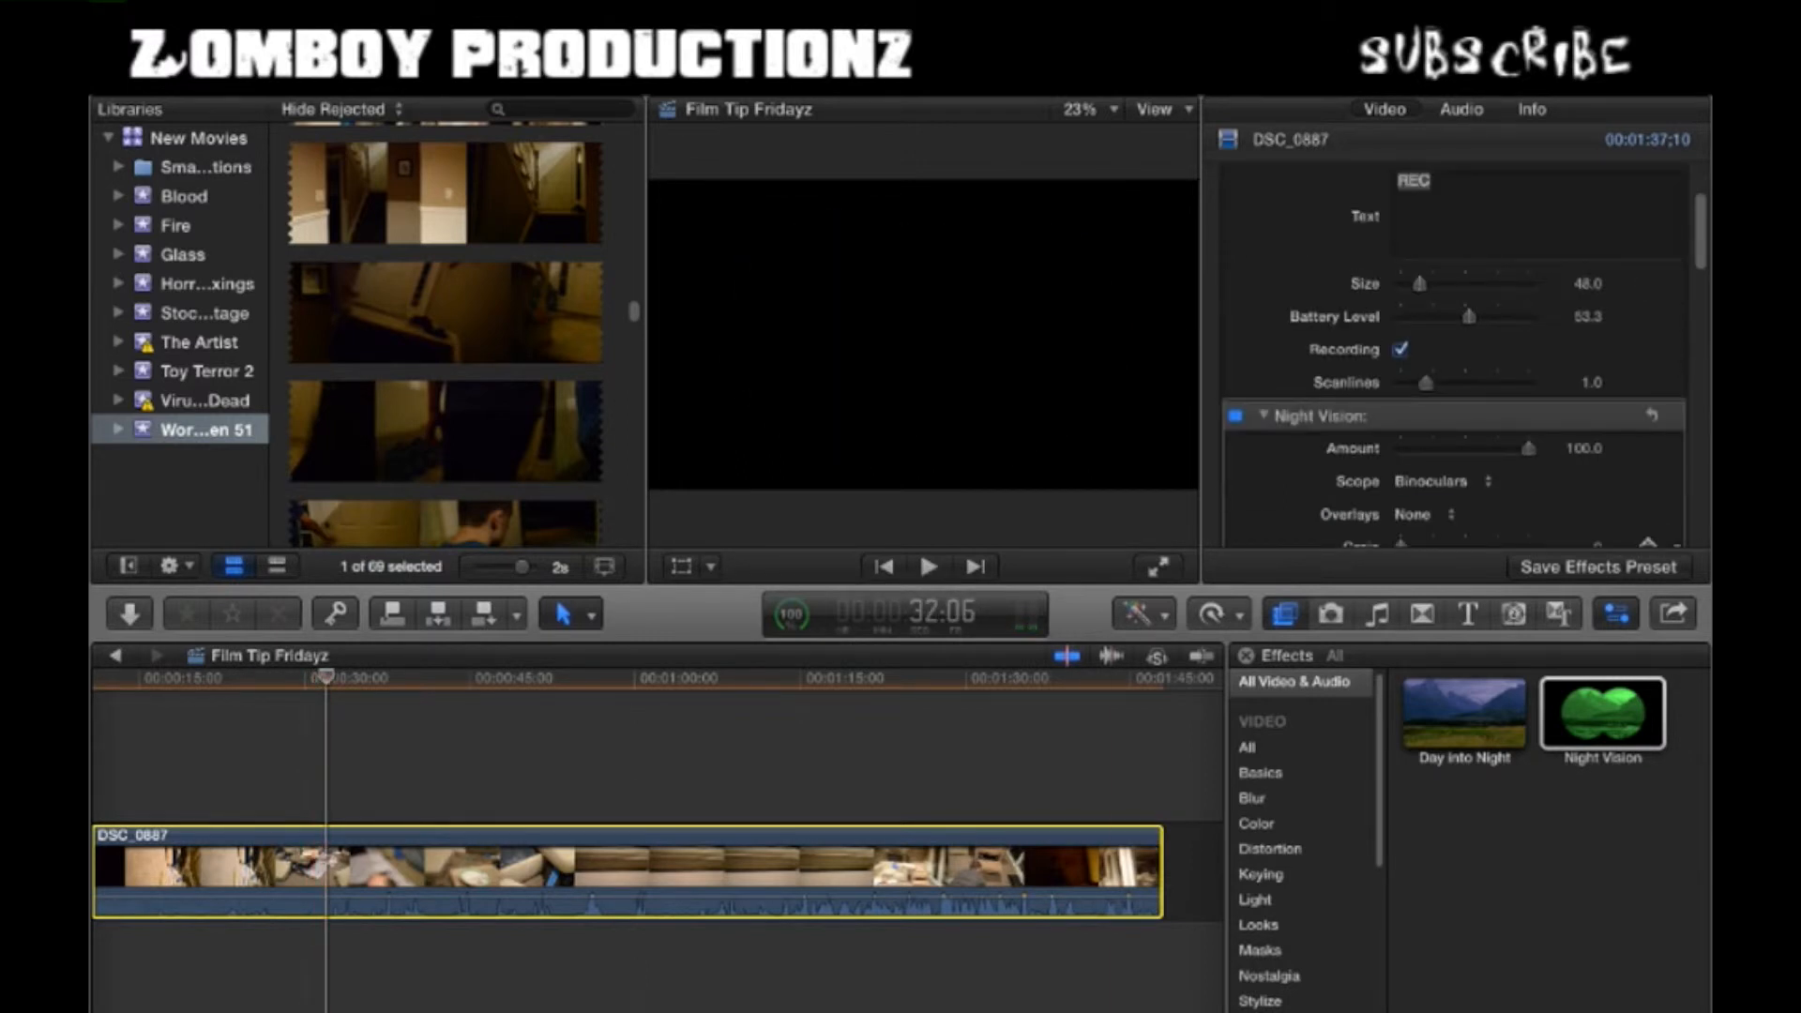
pyautogui.press('super+4')
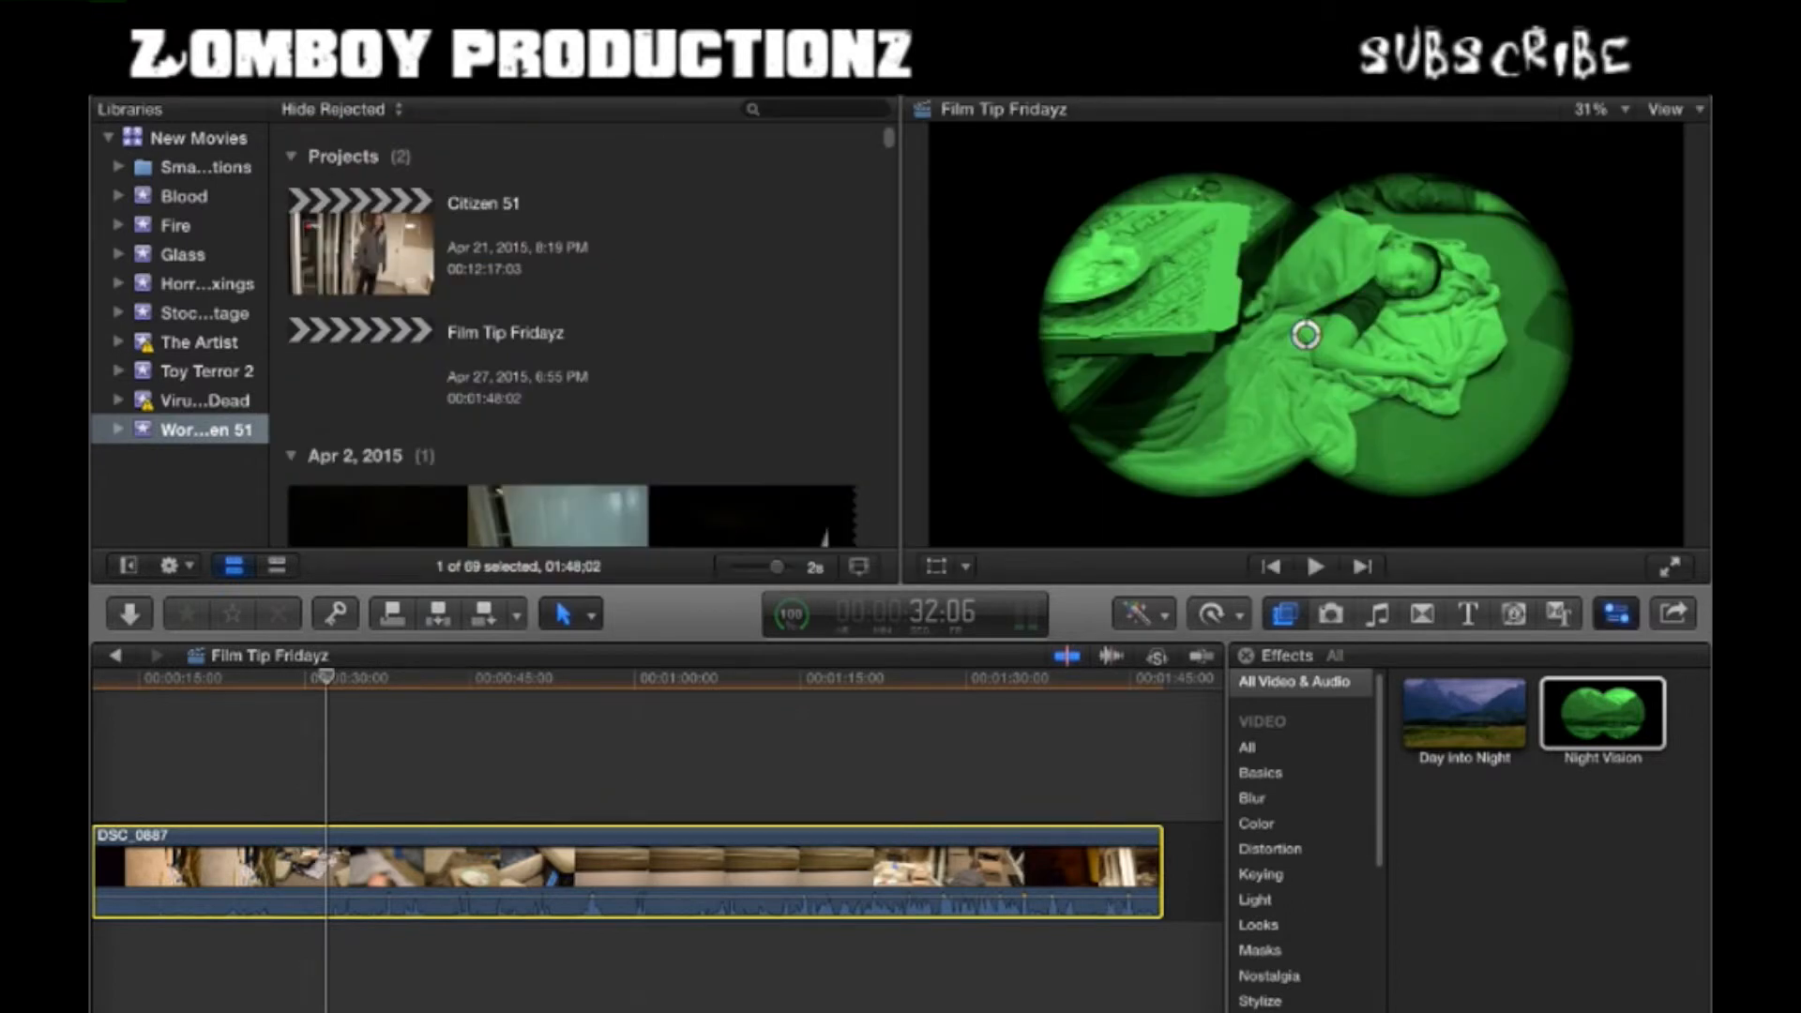
pyautogui.press('super+4')
# - Set the Scope of the Night Vision effect to None on the DSC_0887 clip
pyautogui.click(507, 750)
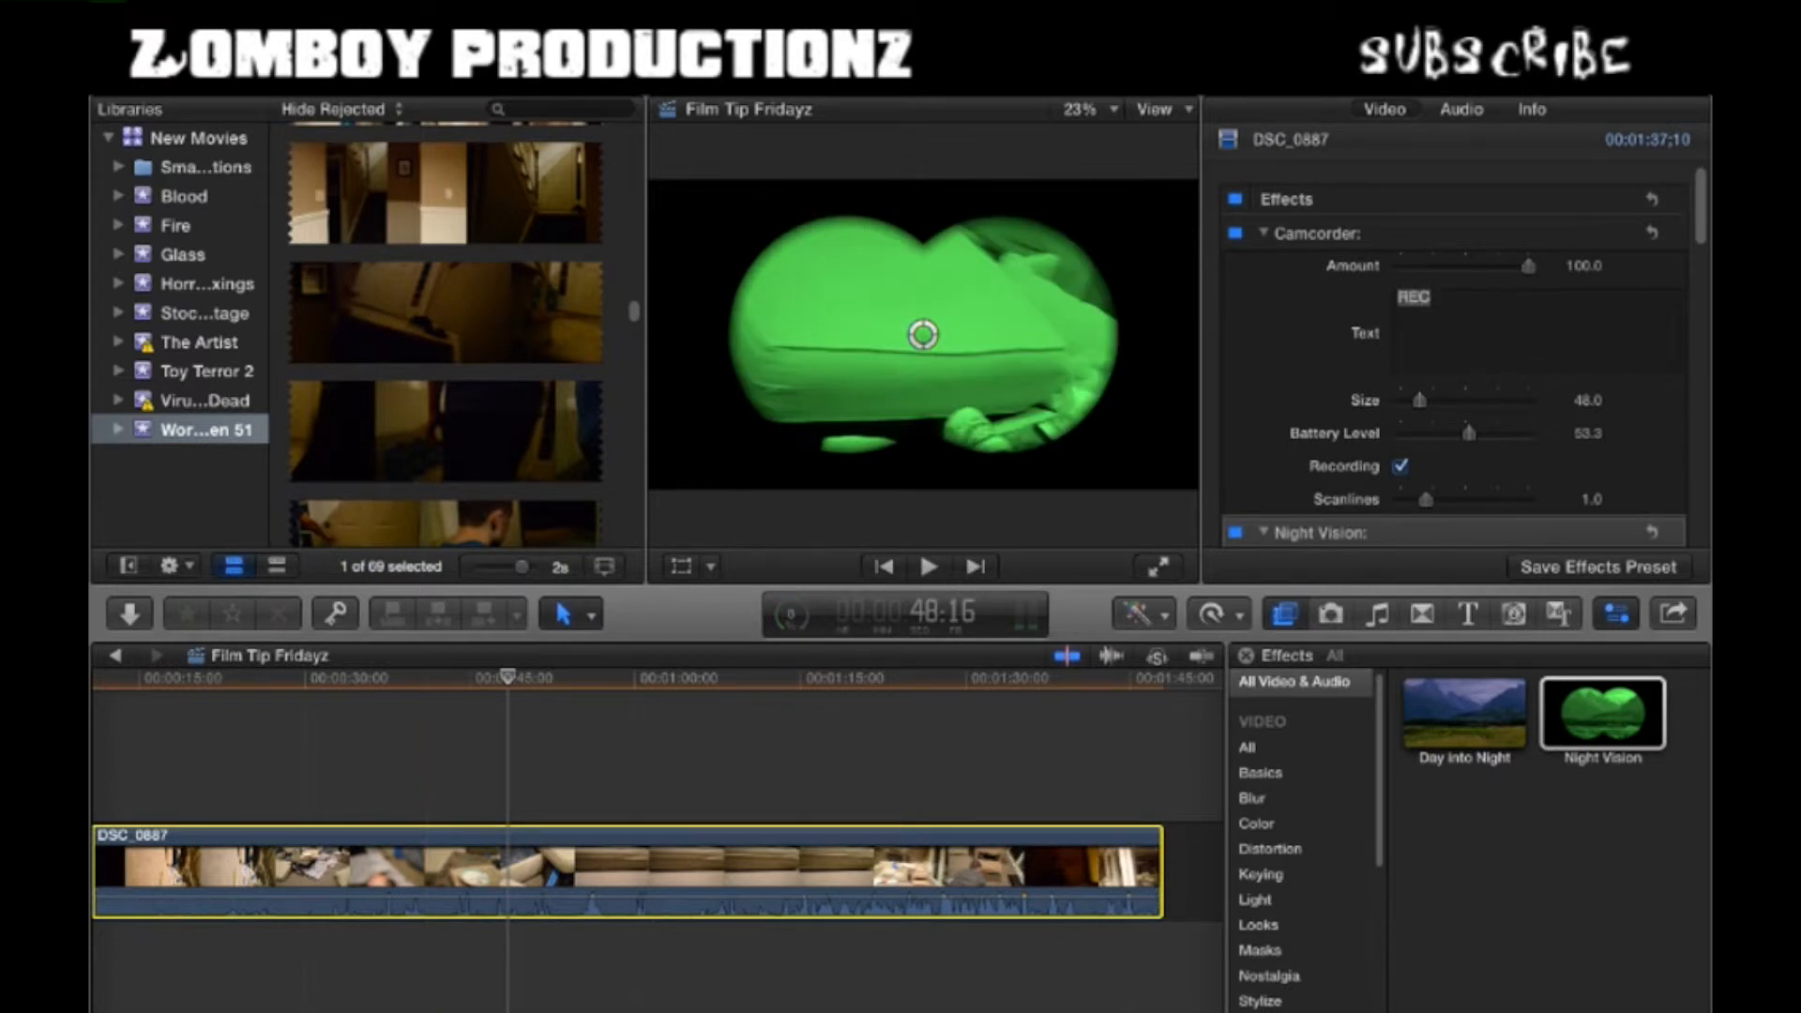
pyautogui.scroll(-3, 1454, 356)
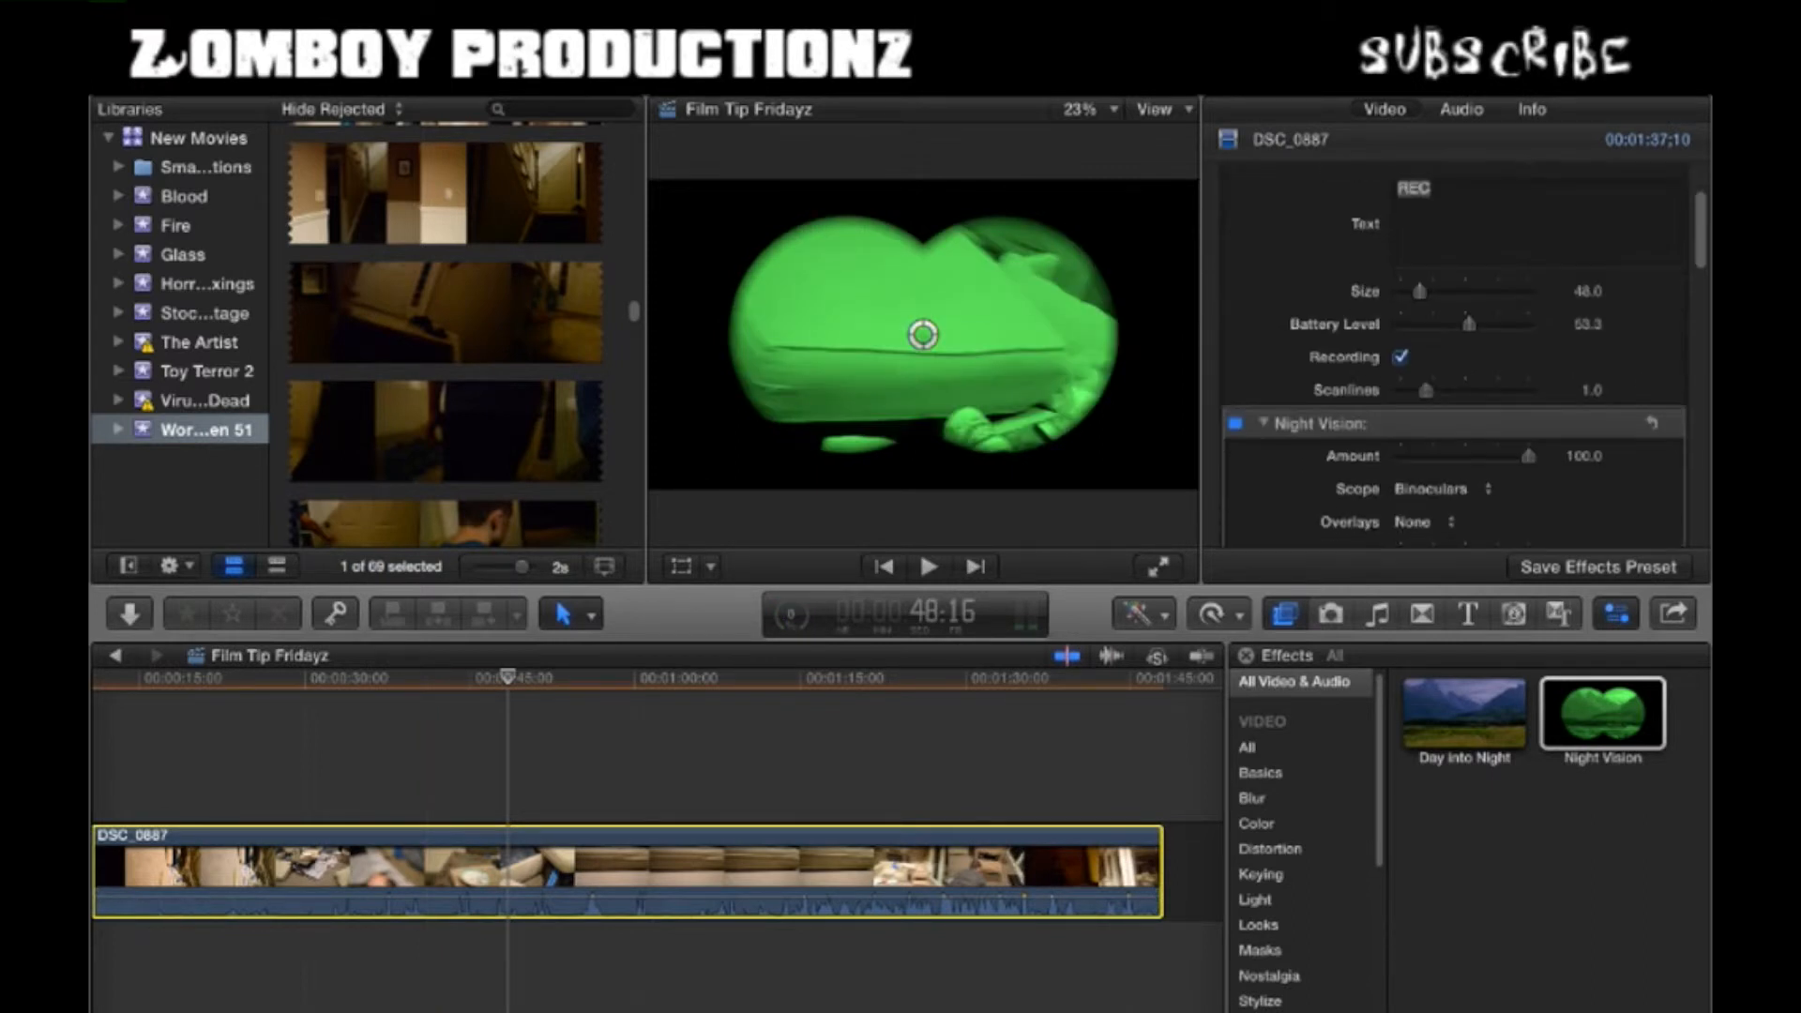
pyautogui.scroll(-3, 1454, 375)
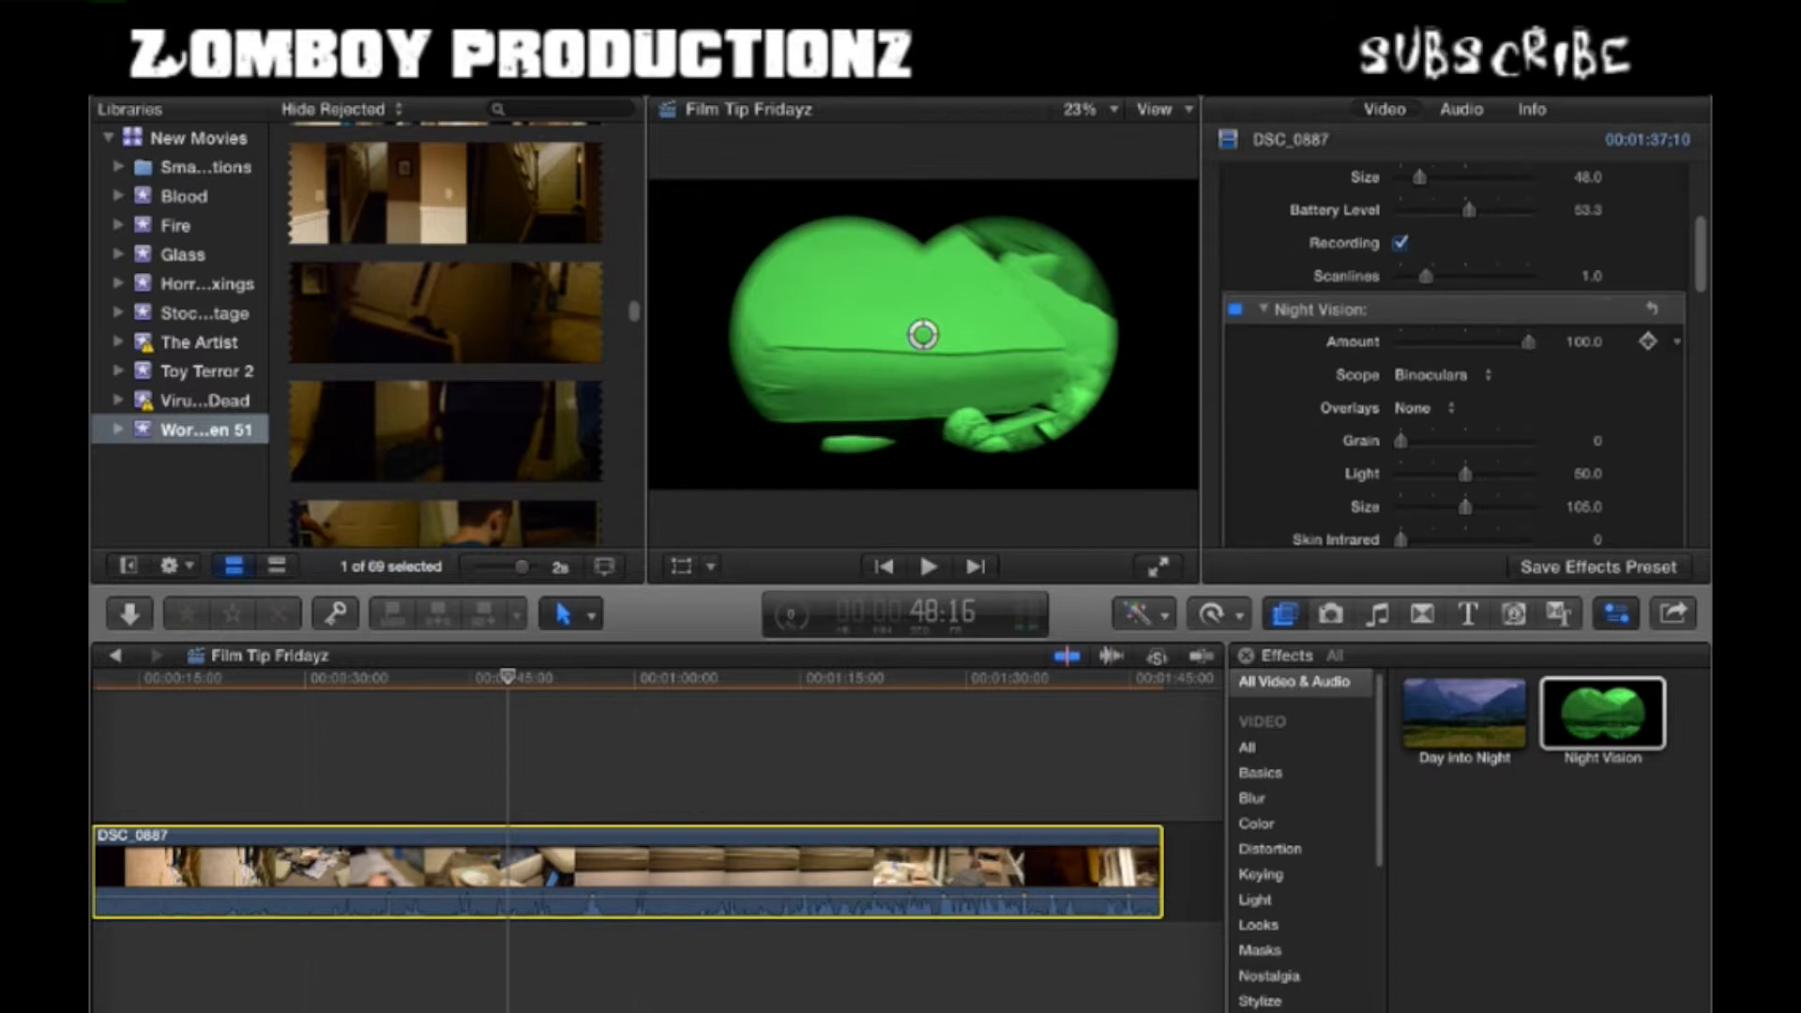
pyautogui.scroll(-1, 1425, 373)
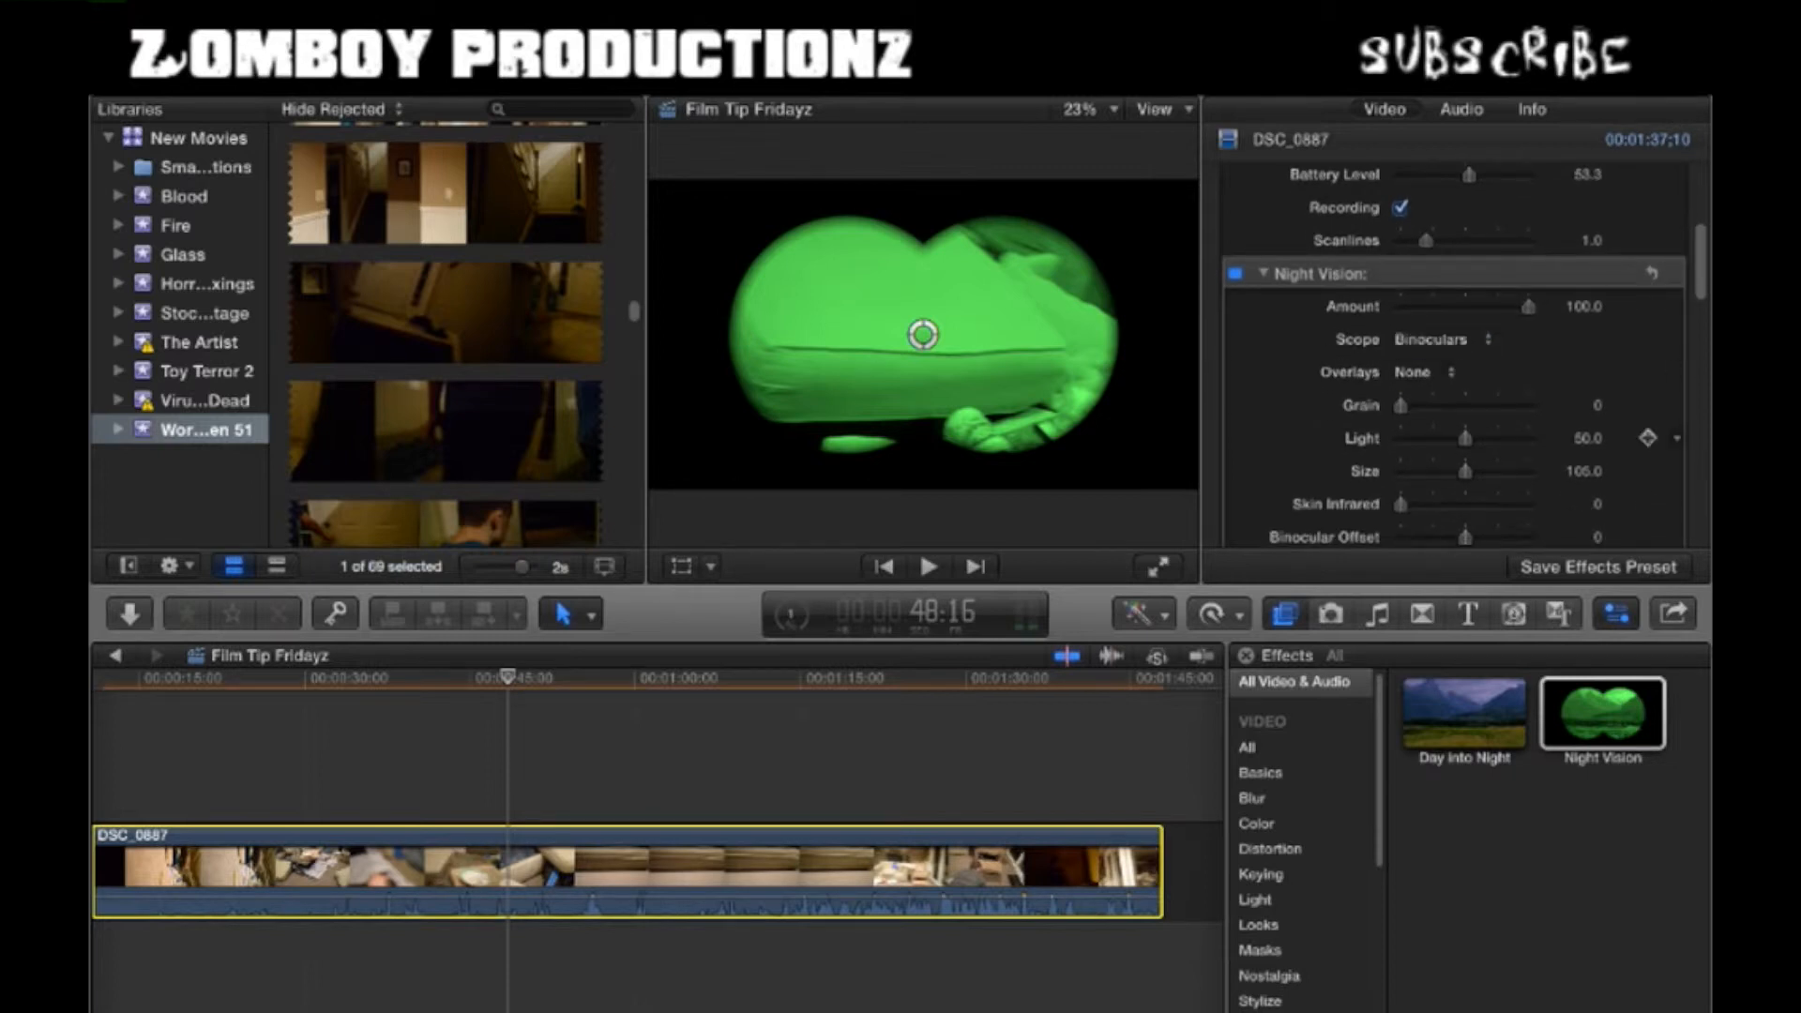
pyautogui.scroll(-3, 1454, 357)
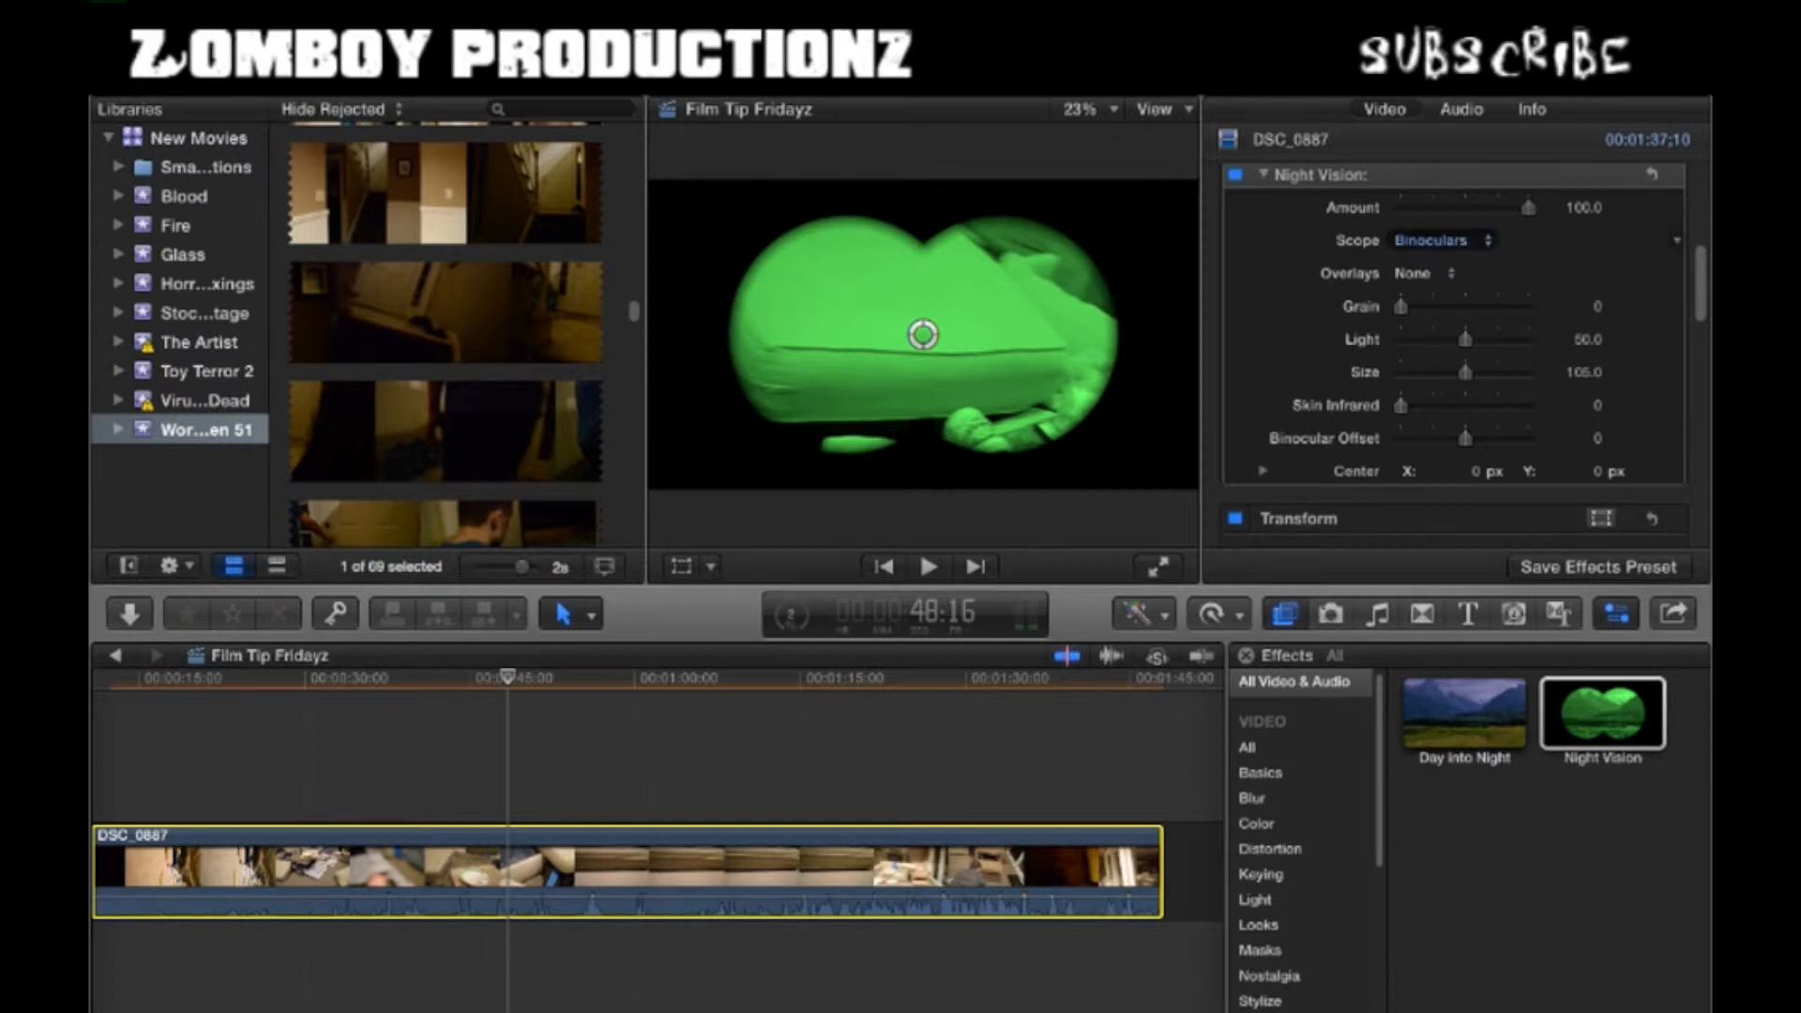
pyautogui.click(1430, 240)
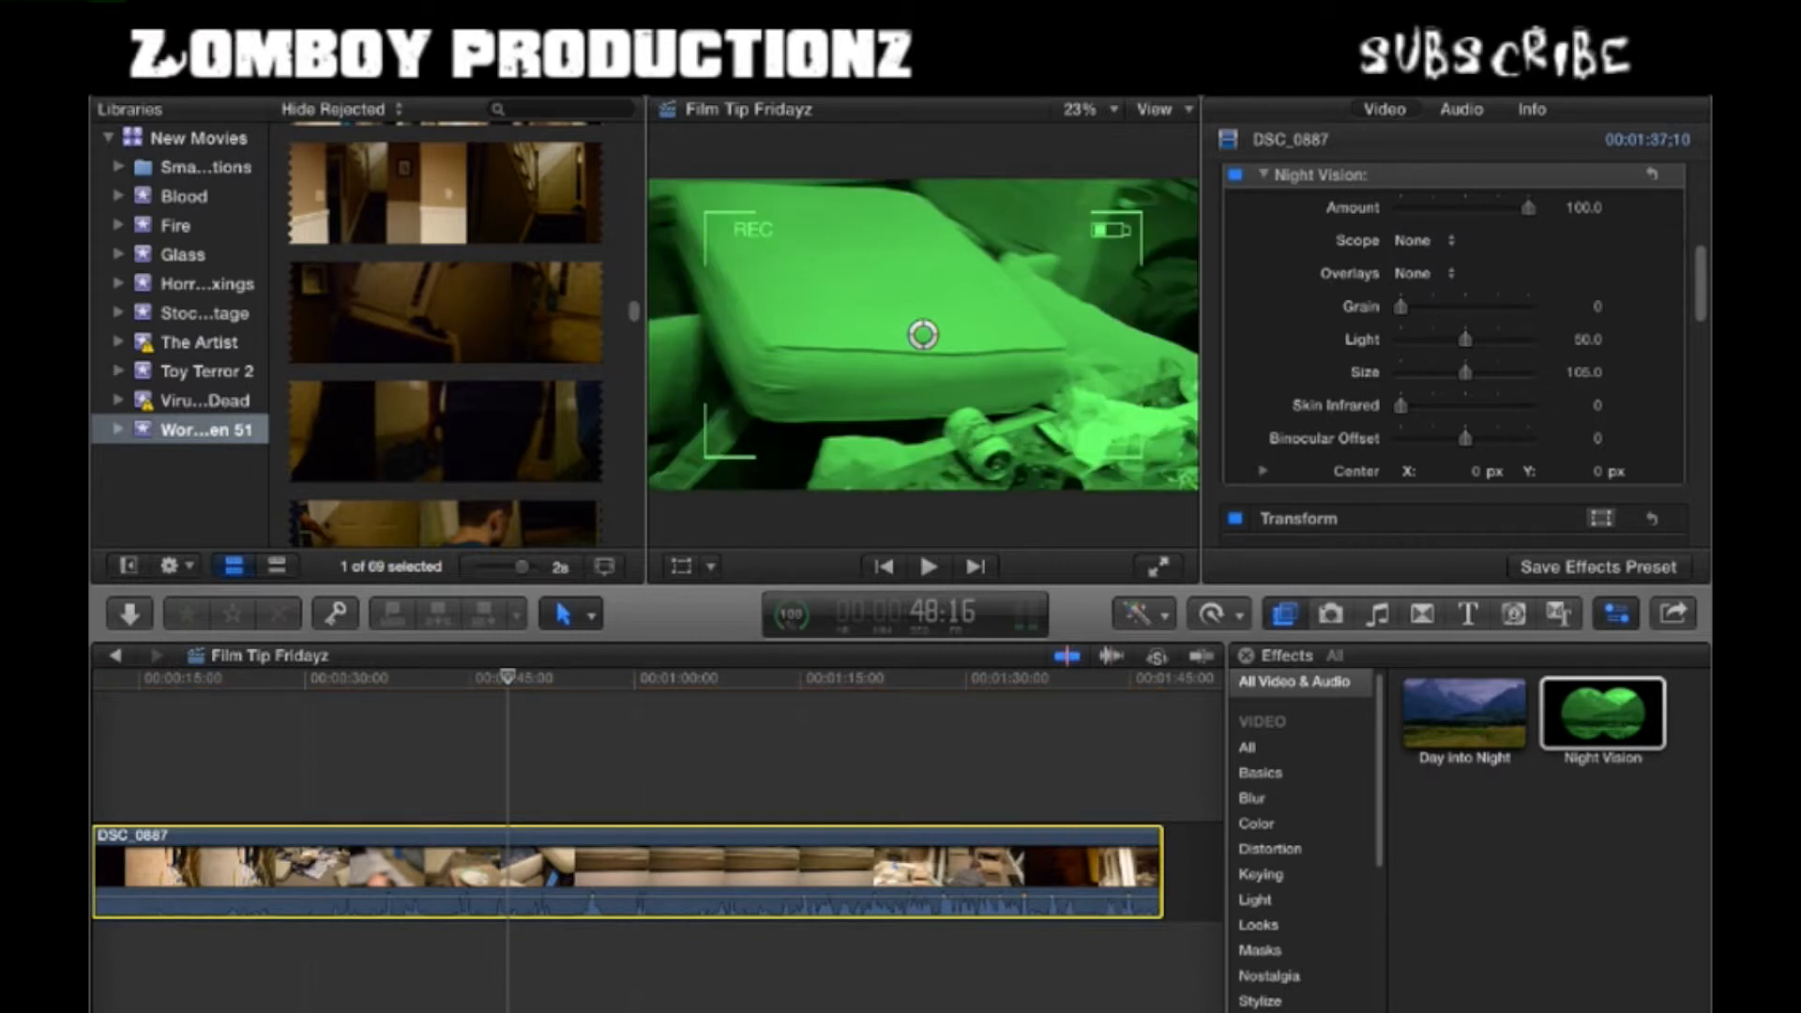
# - Play an earlier part of the DSC_0887 clip up to about 27:09 to preview Night Vision without a scope
pyautogui.moveTo(507, 677); pyautogui.dragTo(218, 677)
pyautogui.press('space')
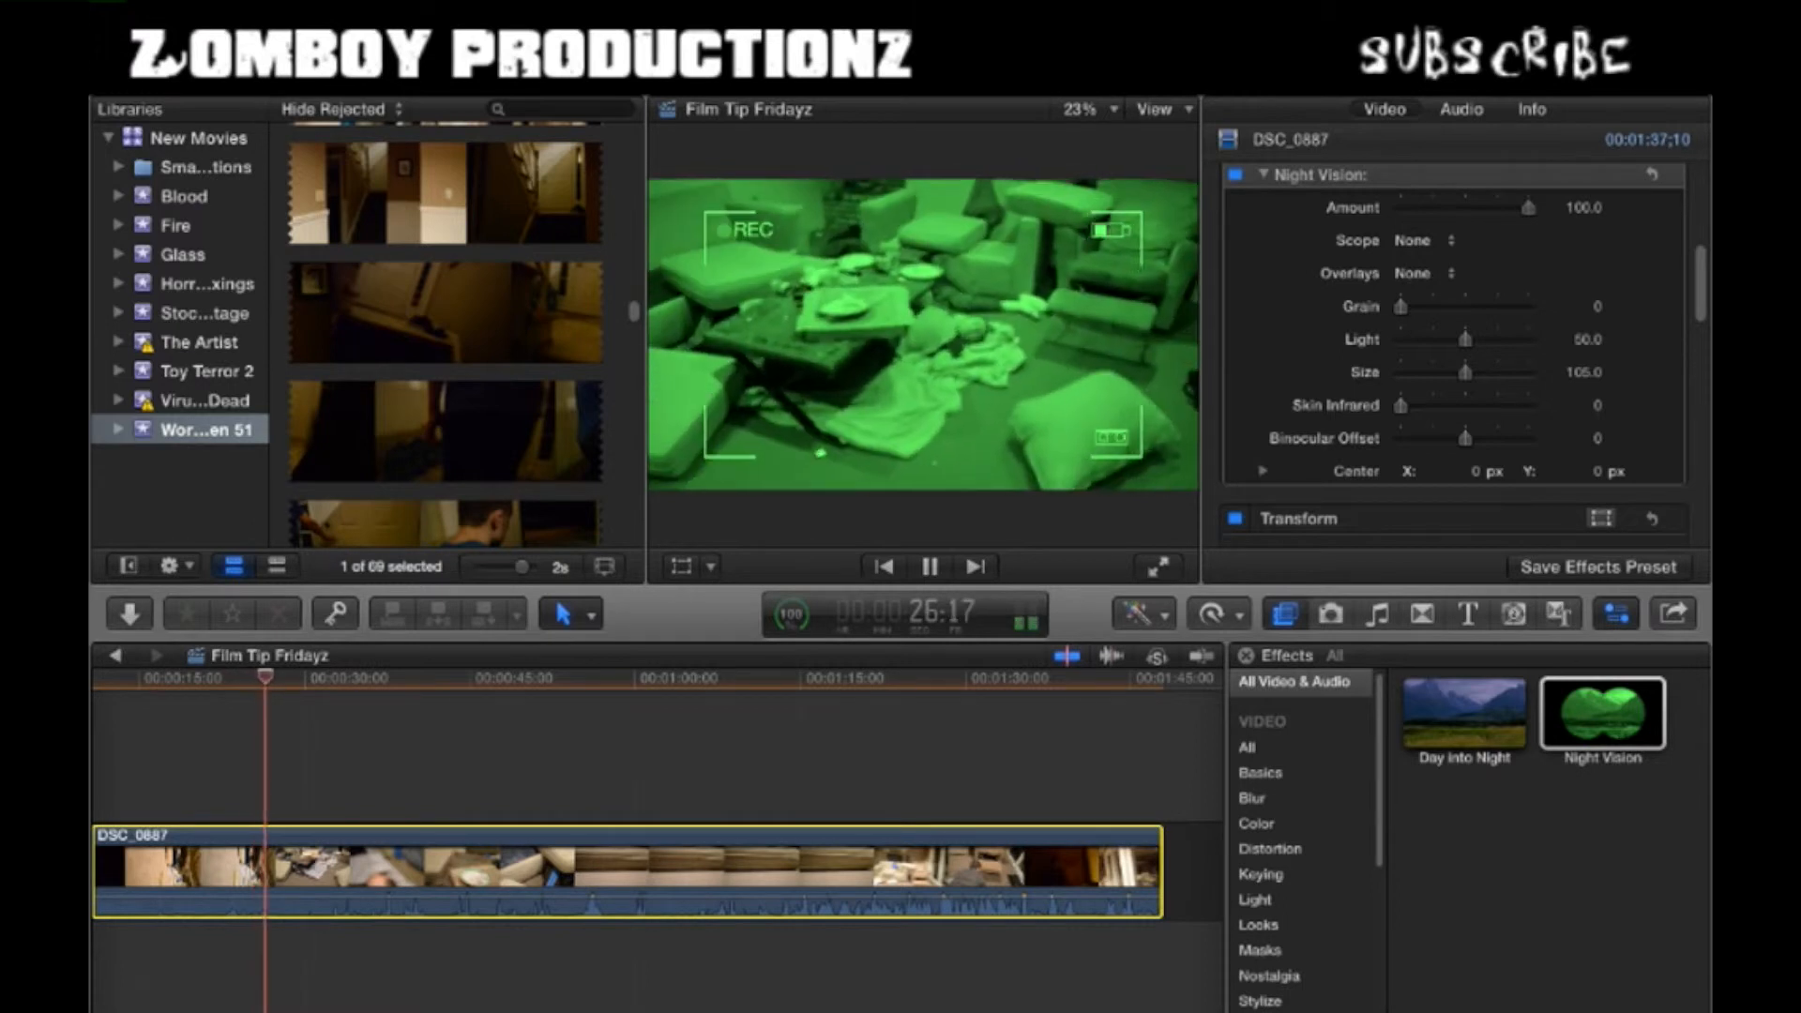
pyautogui.press('space')
# - Try Night Vision's Skin Infrared at 100.0 and 78.8, and return it to 0
pyautogui.scroll(2, 1453, 405)
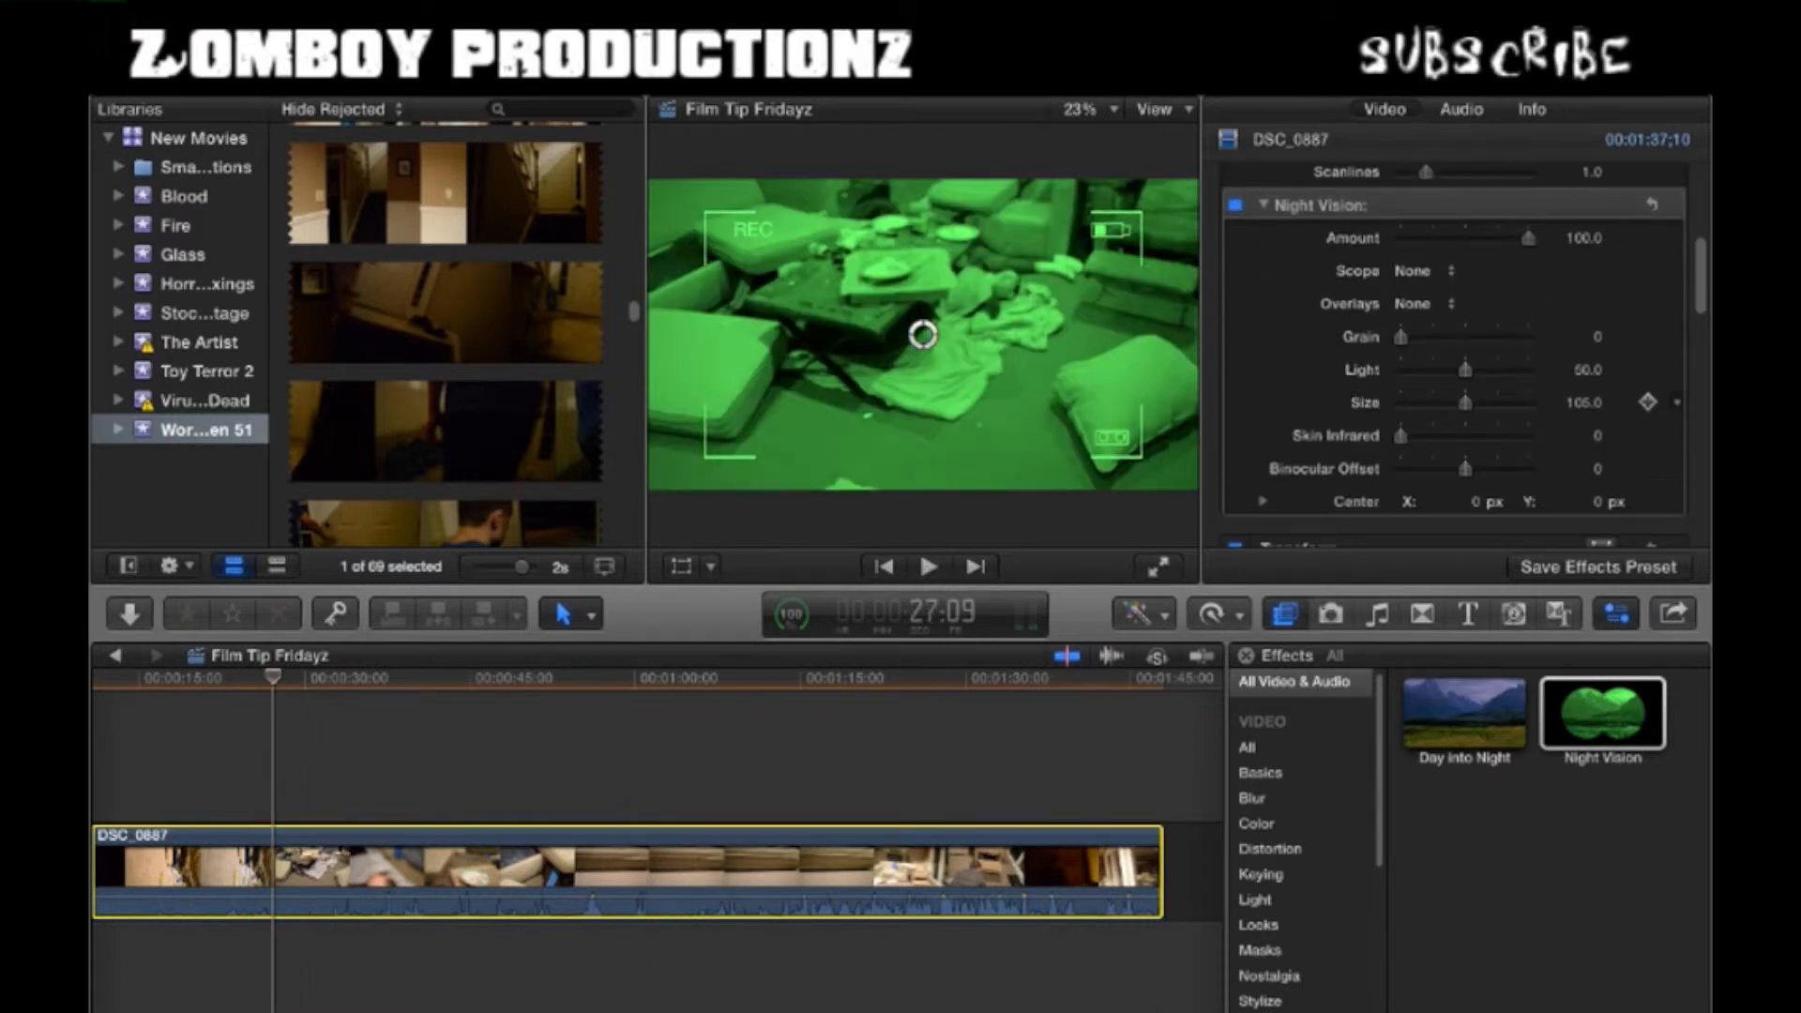
pyautogui.moveTo(1400, 435); pyautogui.dragTo(1529, 435)
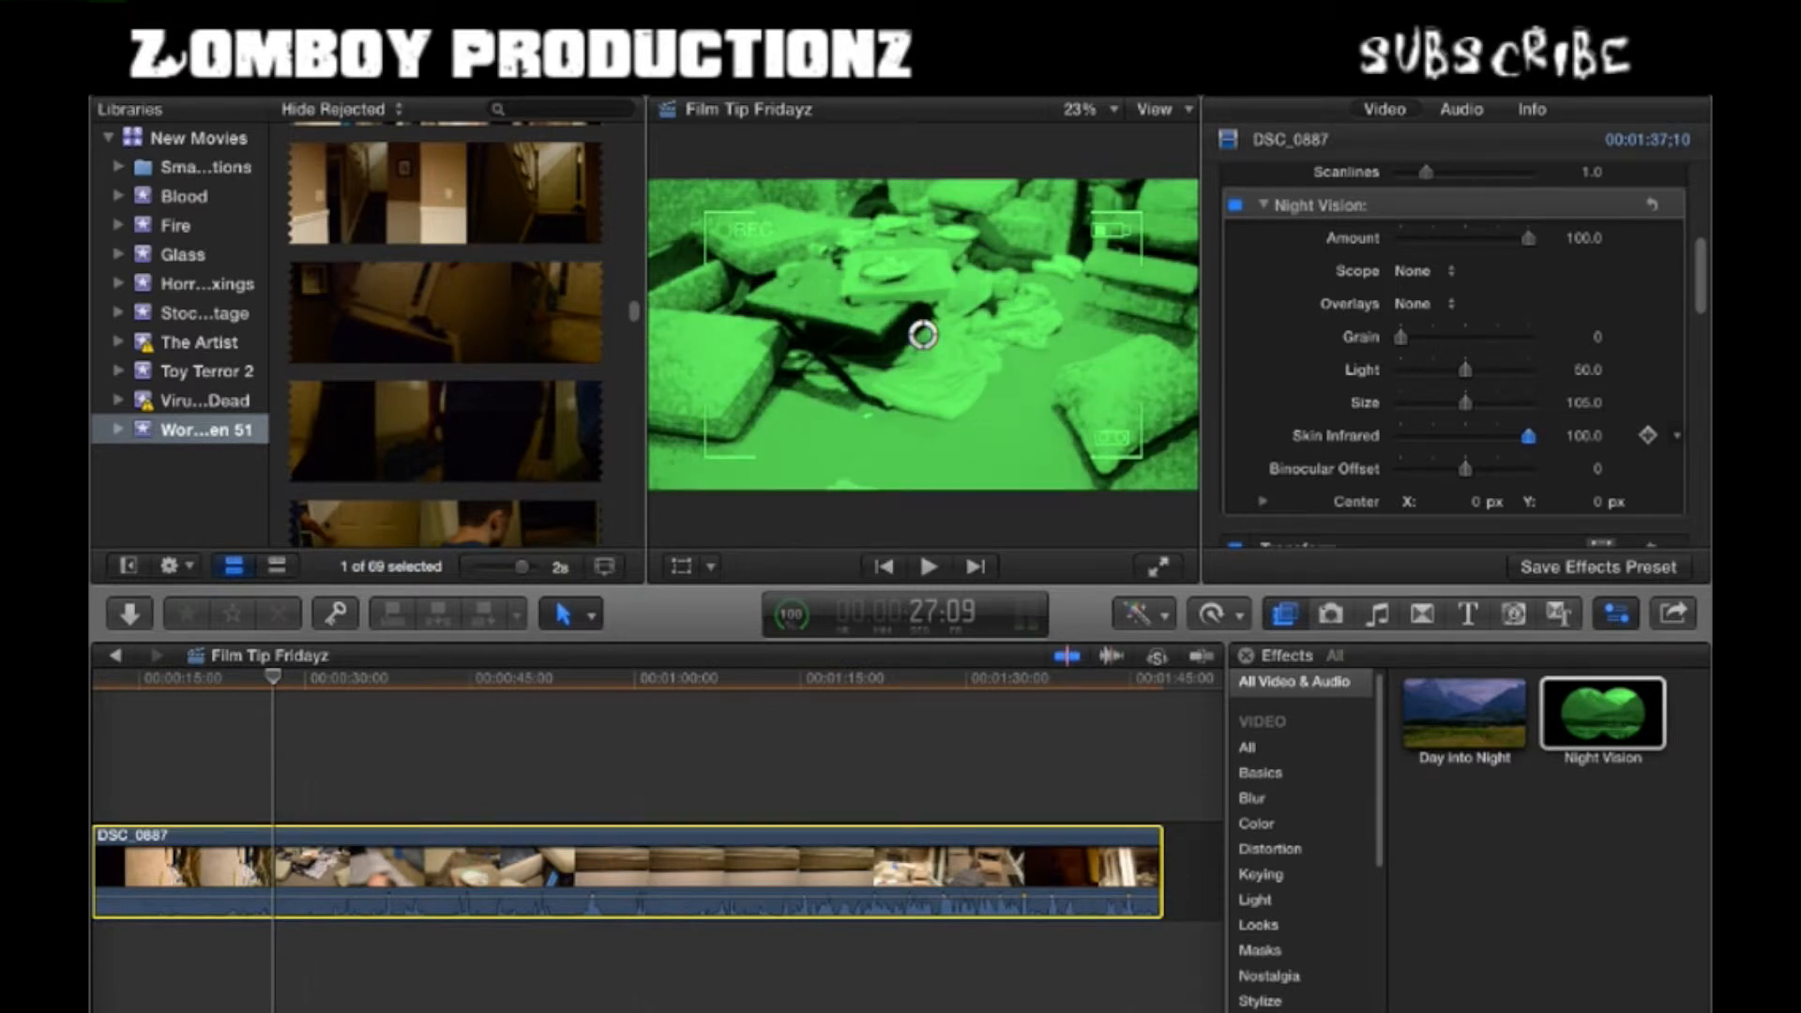
pyautogui.moveTo(1527, 435)
pyautogui.mouseDown()
pyautogui.moveTo(1449, 435)
pyautogui.moveTo(1502, 435)
pyautogui.mouseUp()
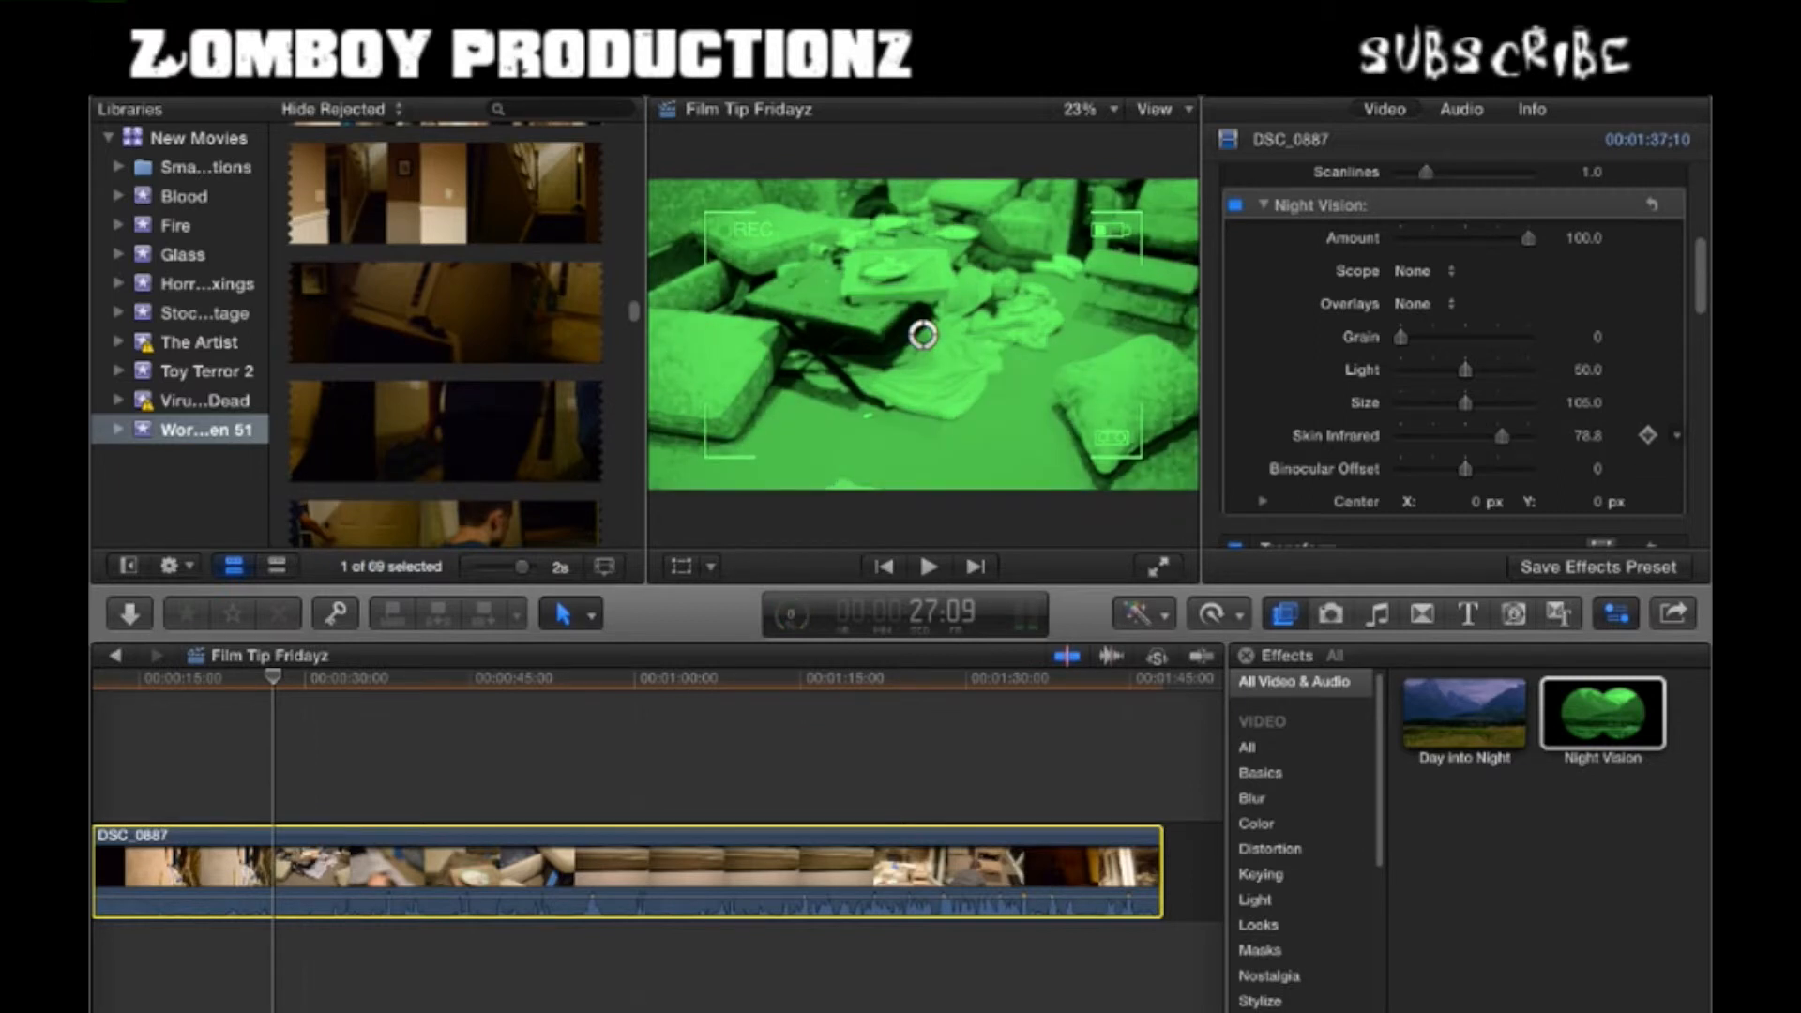
pyautogui.moveTo(1501, 436); pyautogui.dragTo(1400, 435)
pyautogui.press('super+z')
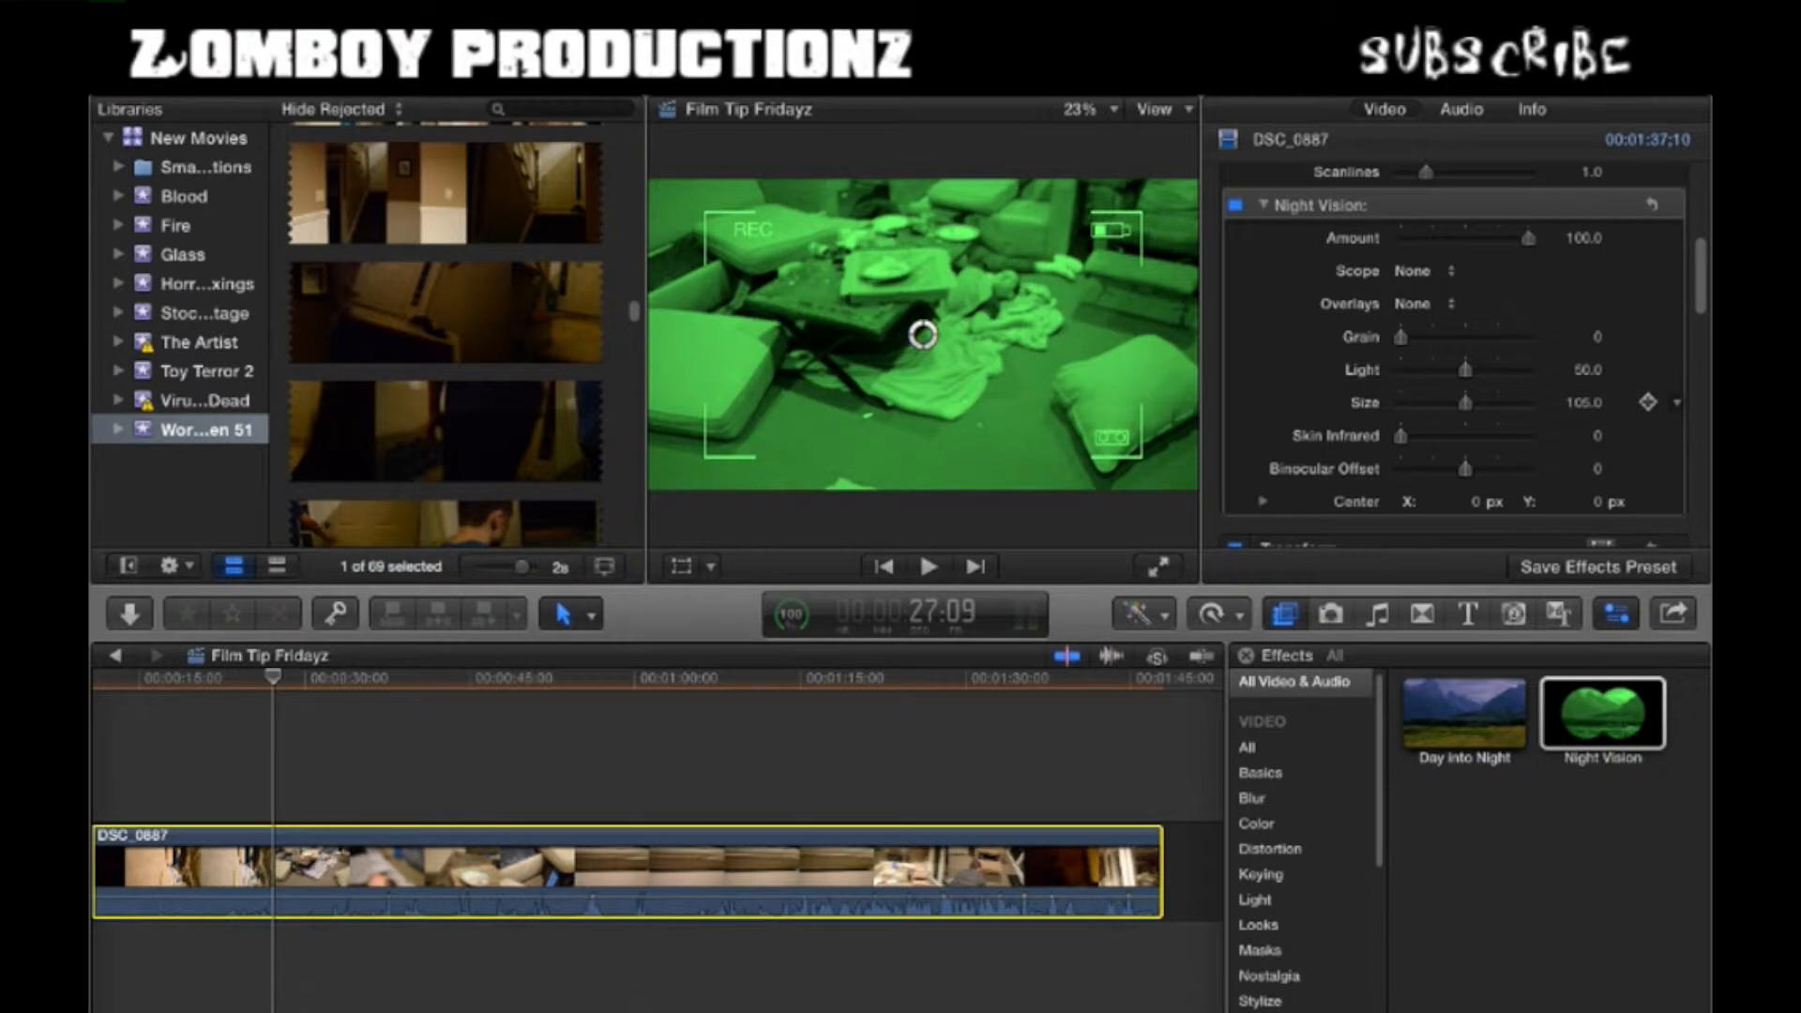
# - Set Night Vision's Size to 106.15, try a much smaller size, and undo that reduction
pyautogui.moveTo(1465, 401)
pyautogui.mouseDown()
pyautogui.moveTo(1400, 402)
pyautogui.moveTo(1468, 401)
pyautogui.mouseUp()
pyautogui.moveTo(1468, 402); pyautogui.dragTo(1401, 403)
pyautogui.press('super+z')
# - Try Night Vision with Overlay 1 and a Circle scope, and switch the overlay to Overlay 2
pyautogui.click(1423, 303)
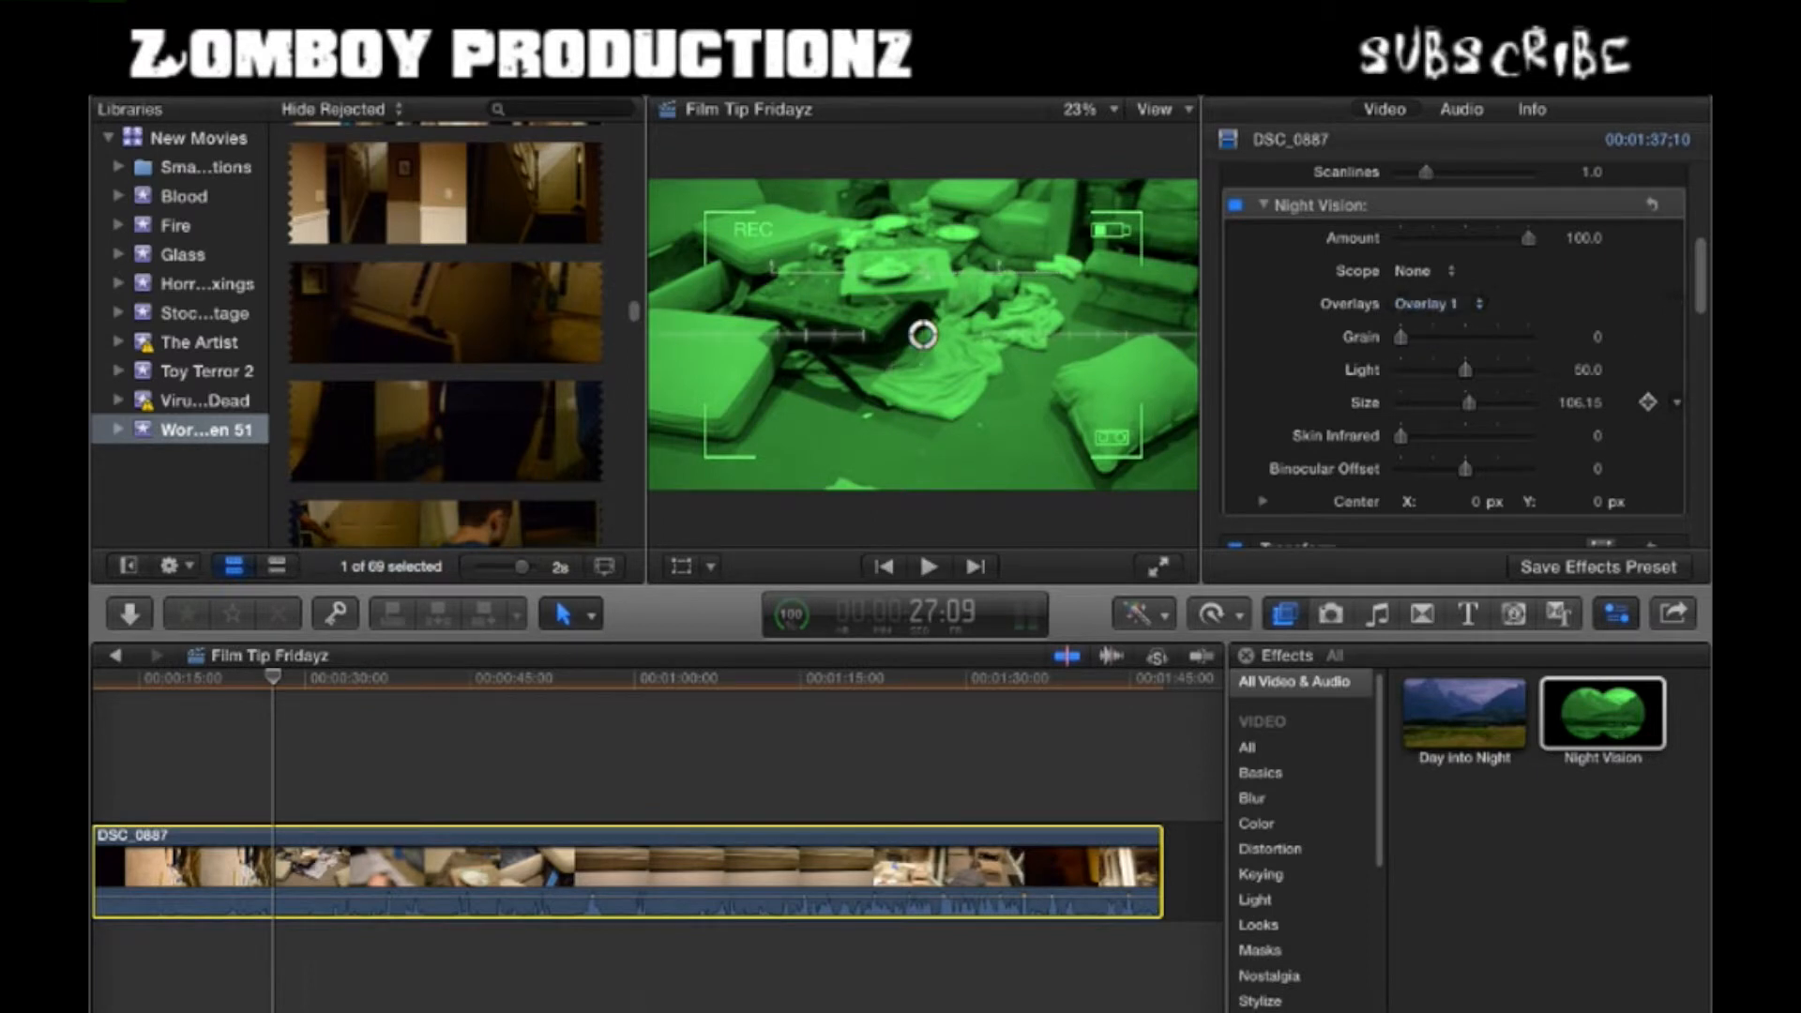
pyautogui.moveTo(273, 677); pyautogui.dragTo(724, 677)
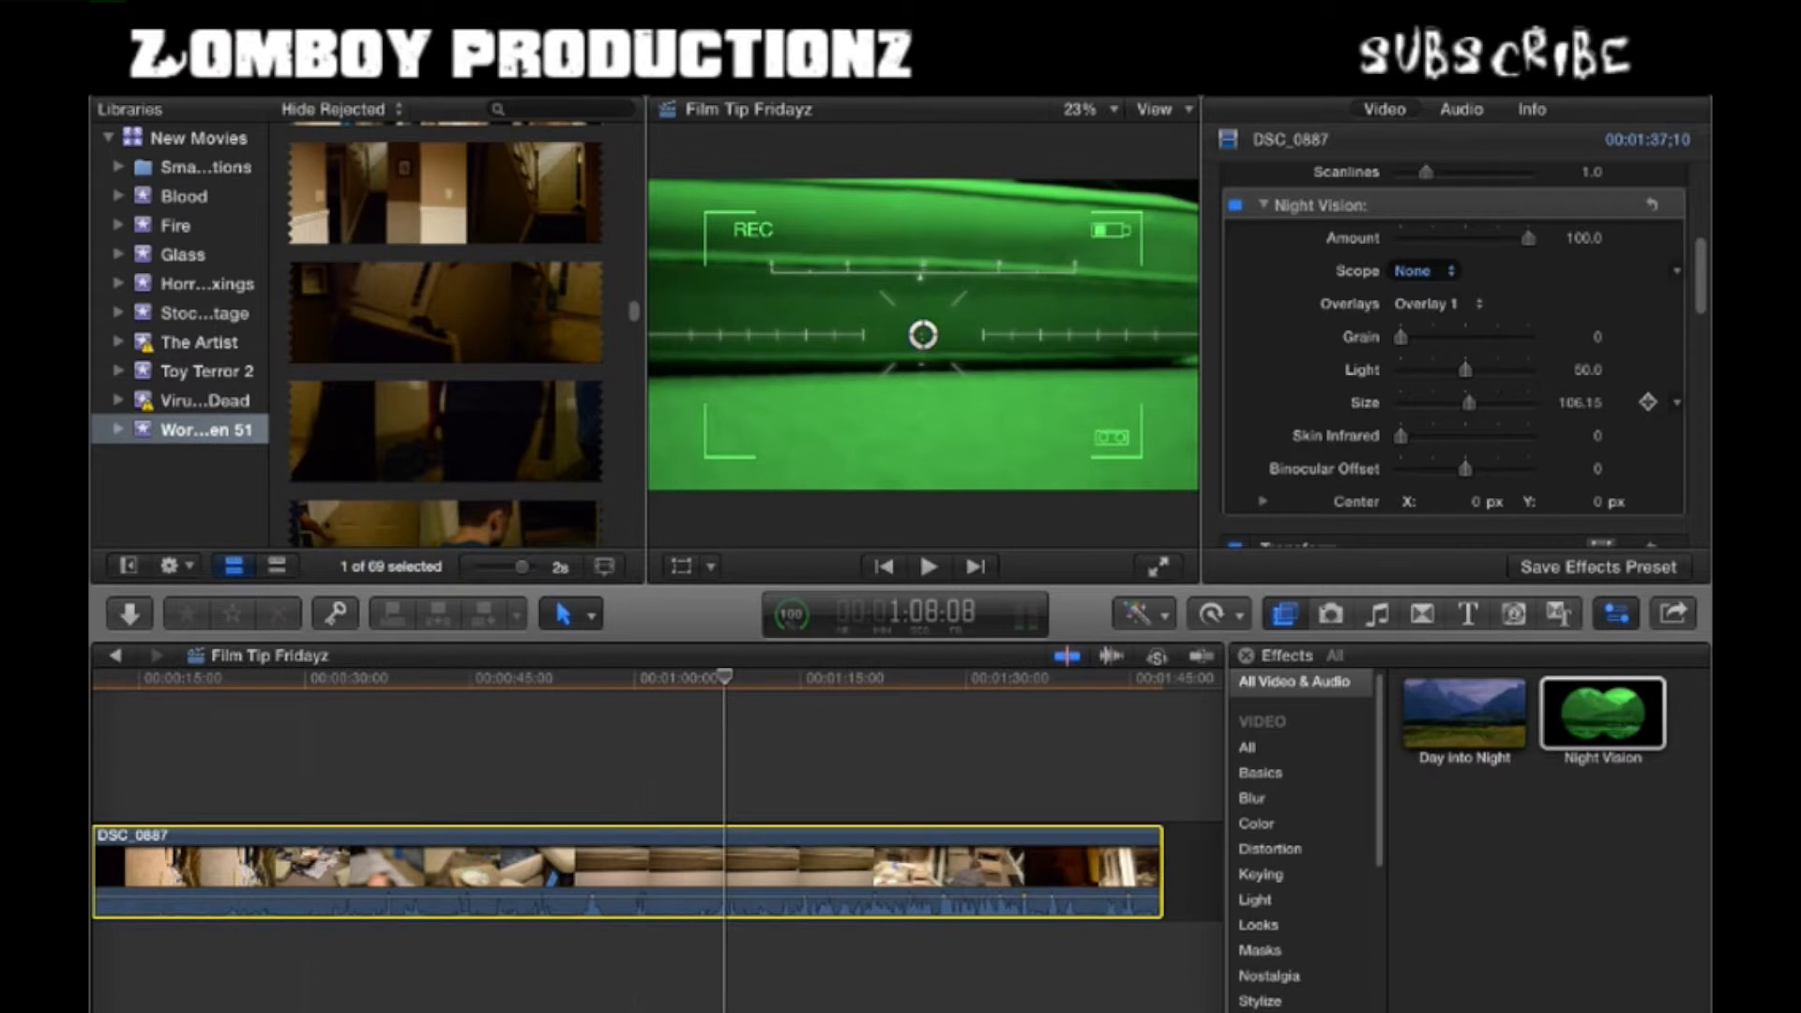
pyautogui.click(1423, 270)
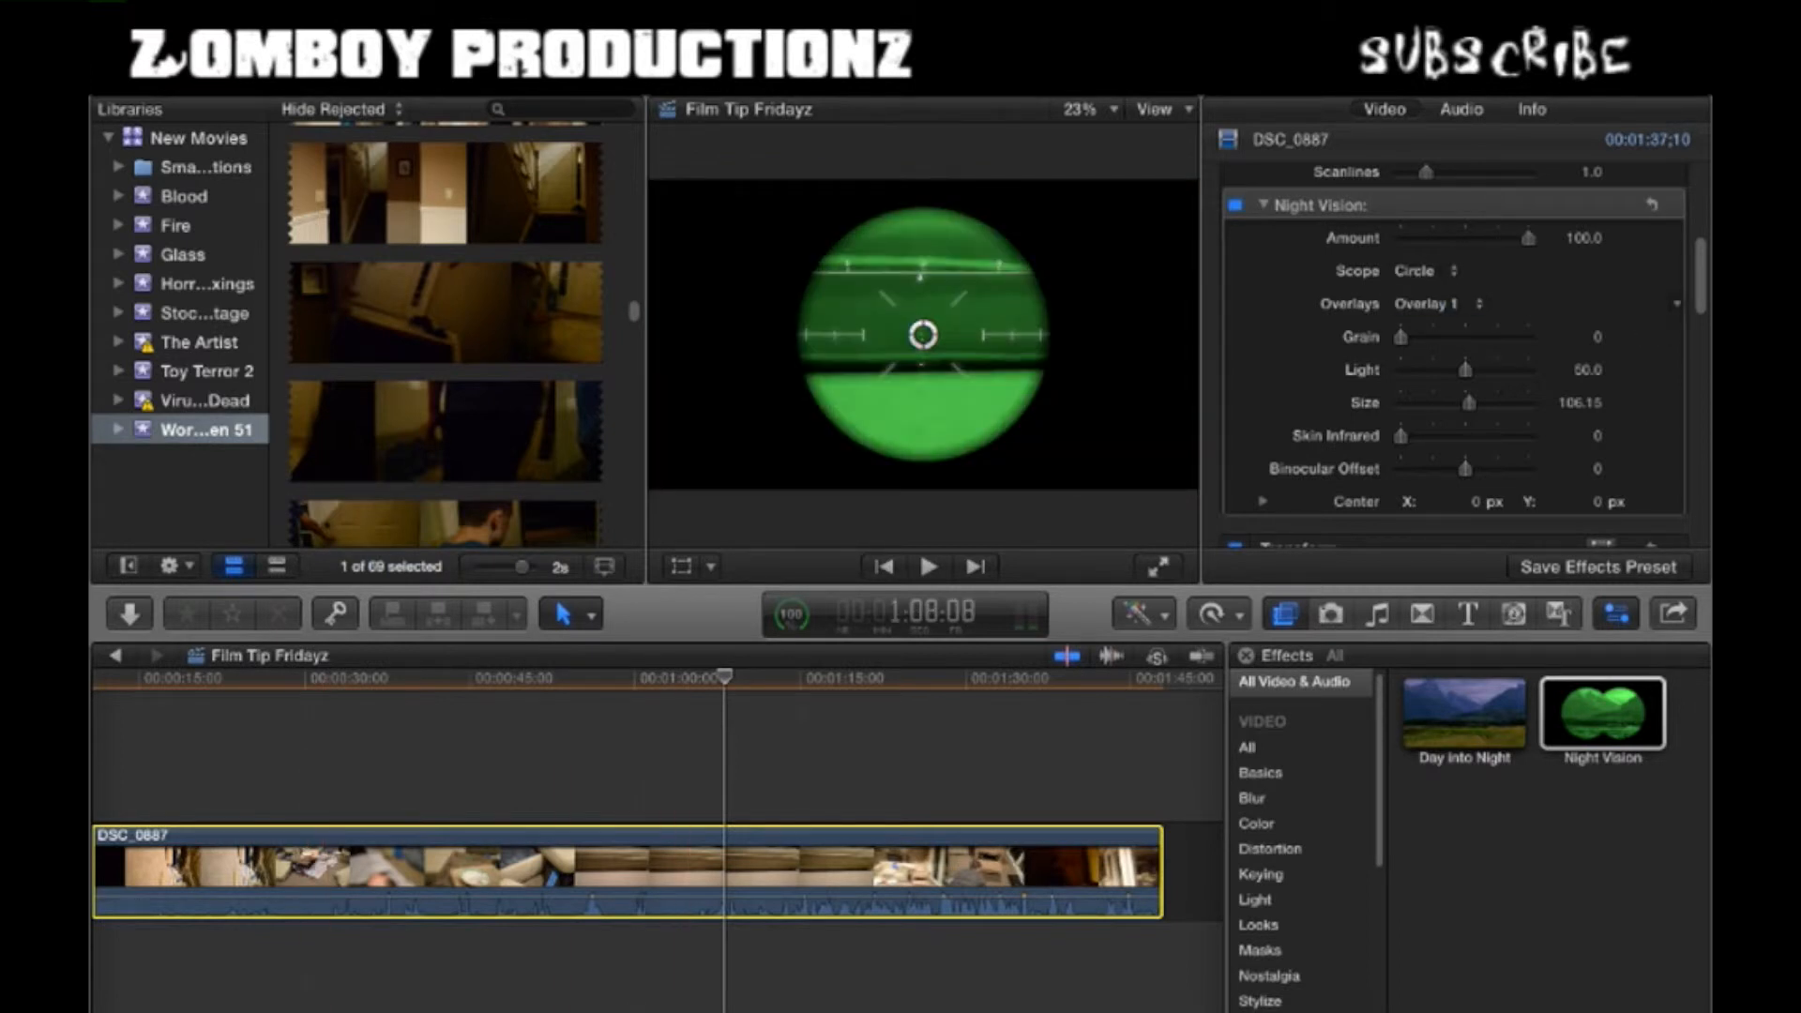
pyautogui.click(1427, 324)
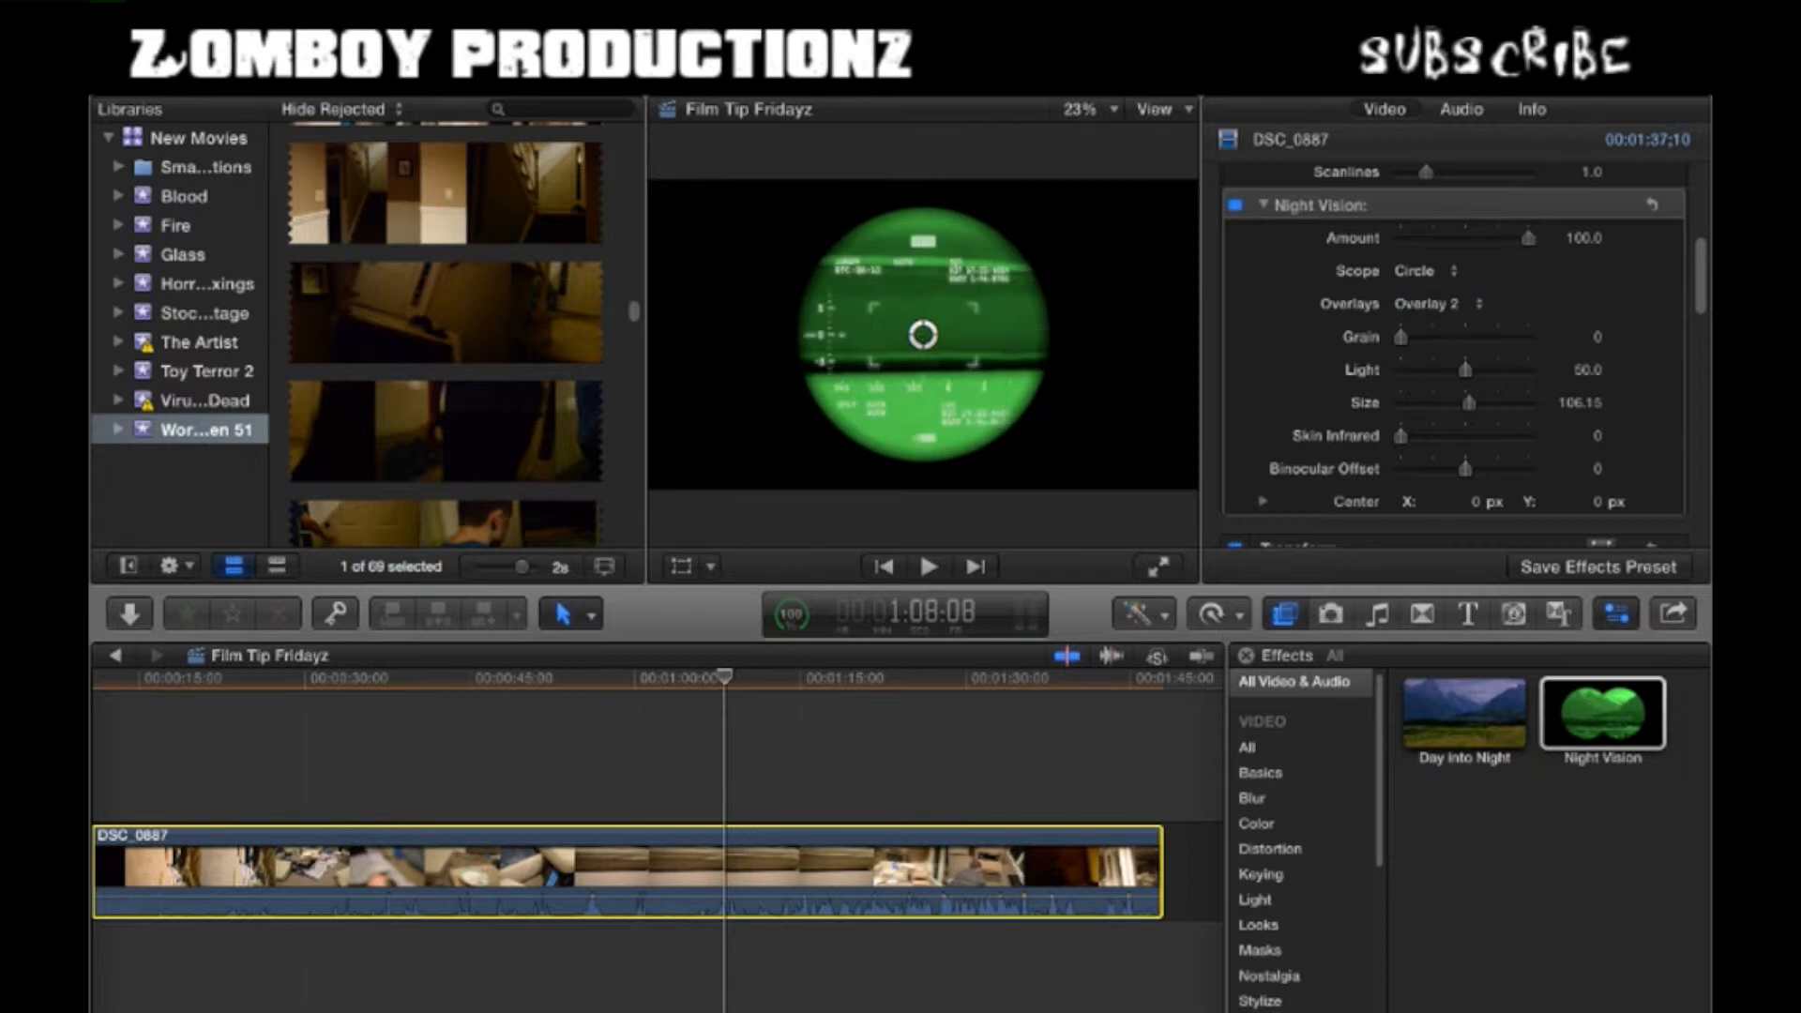
# - Play the timeline from about 47:12 to 51:13 to preview the circular scope with Overlay 2
pyautogui.moveTo(724, 676); pyautogui.dragTo(495, 676)
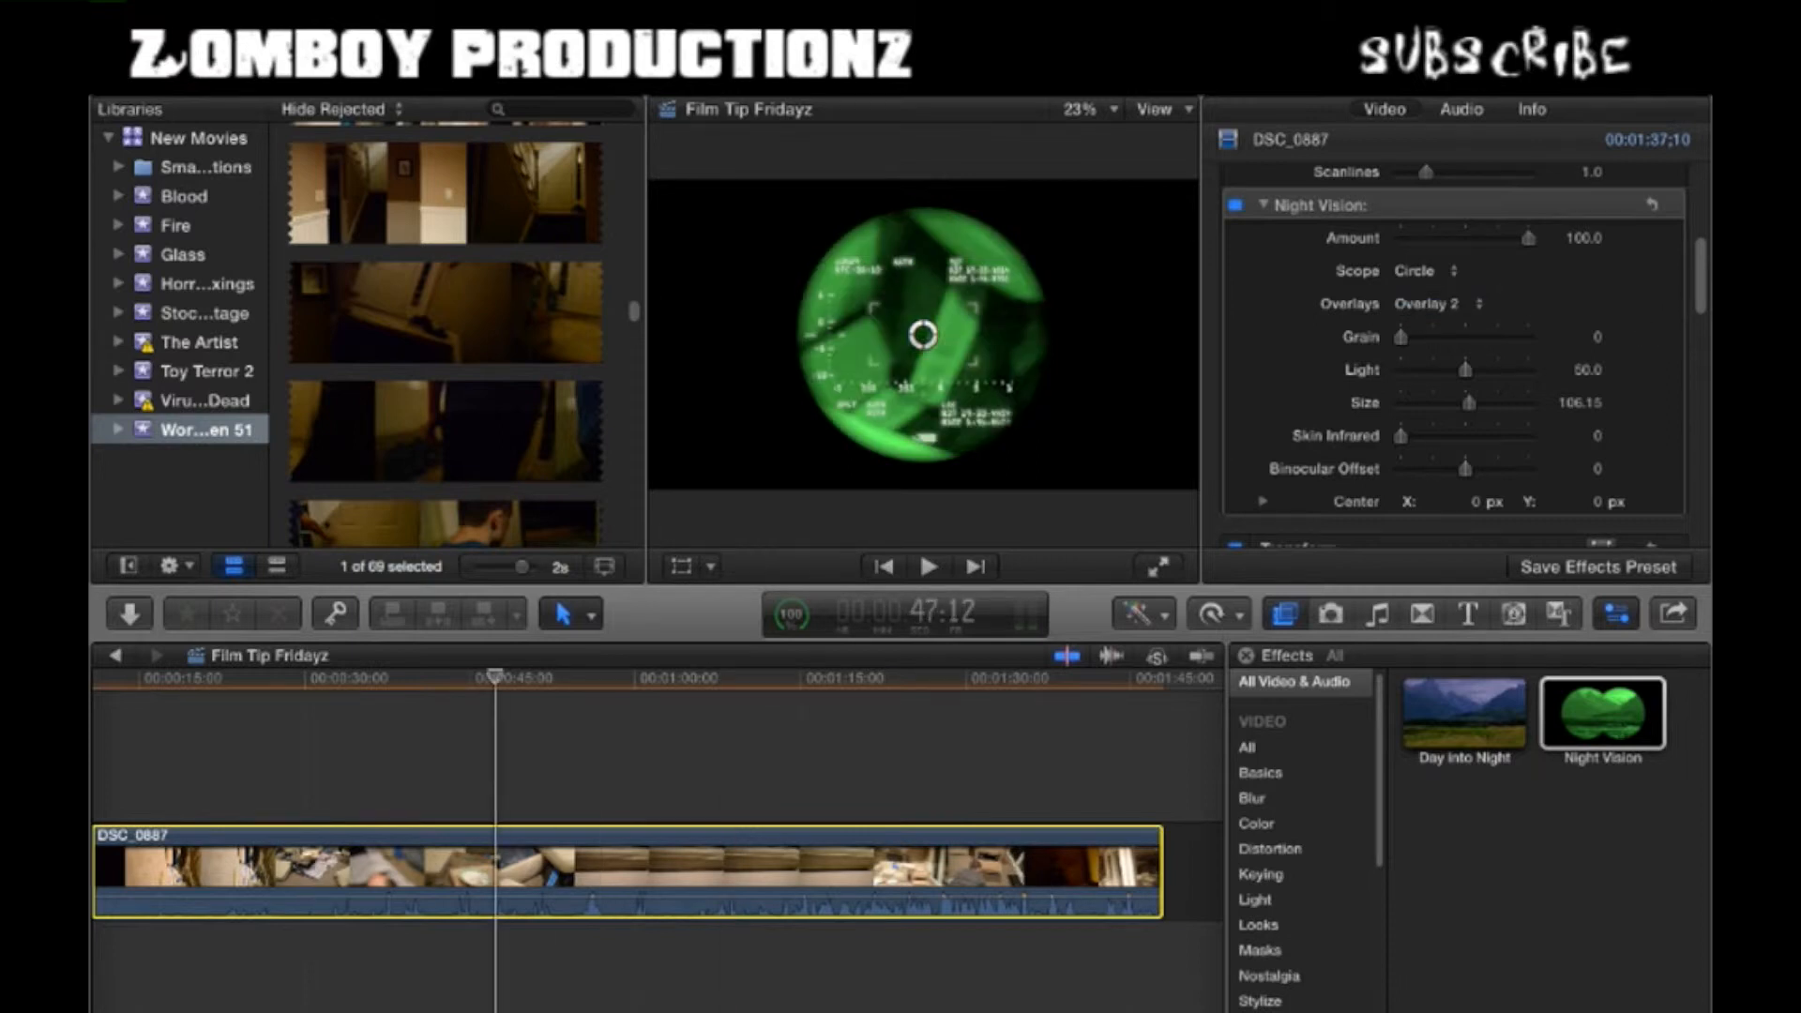
pyautogui.press('space')
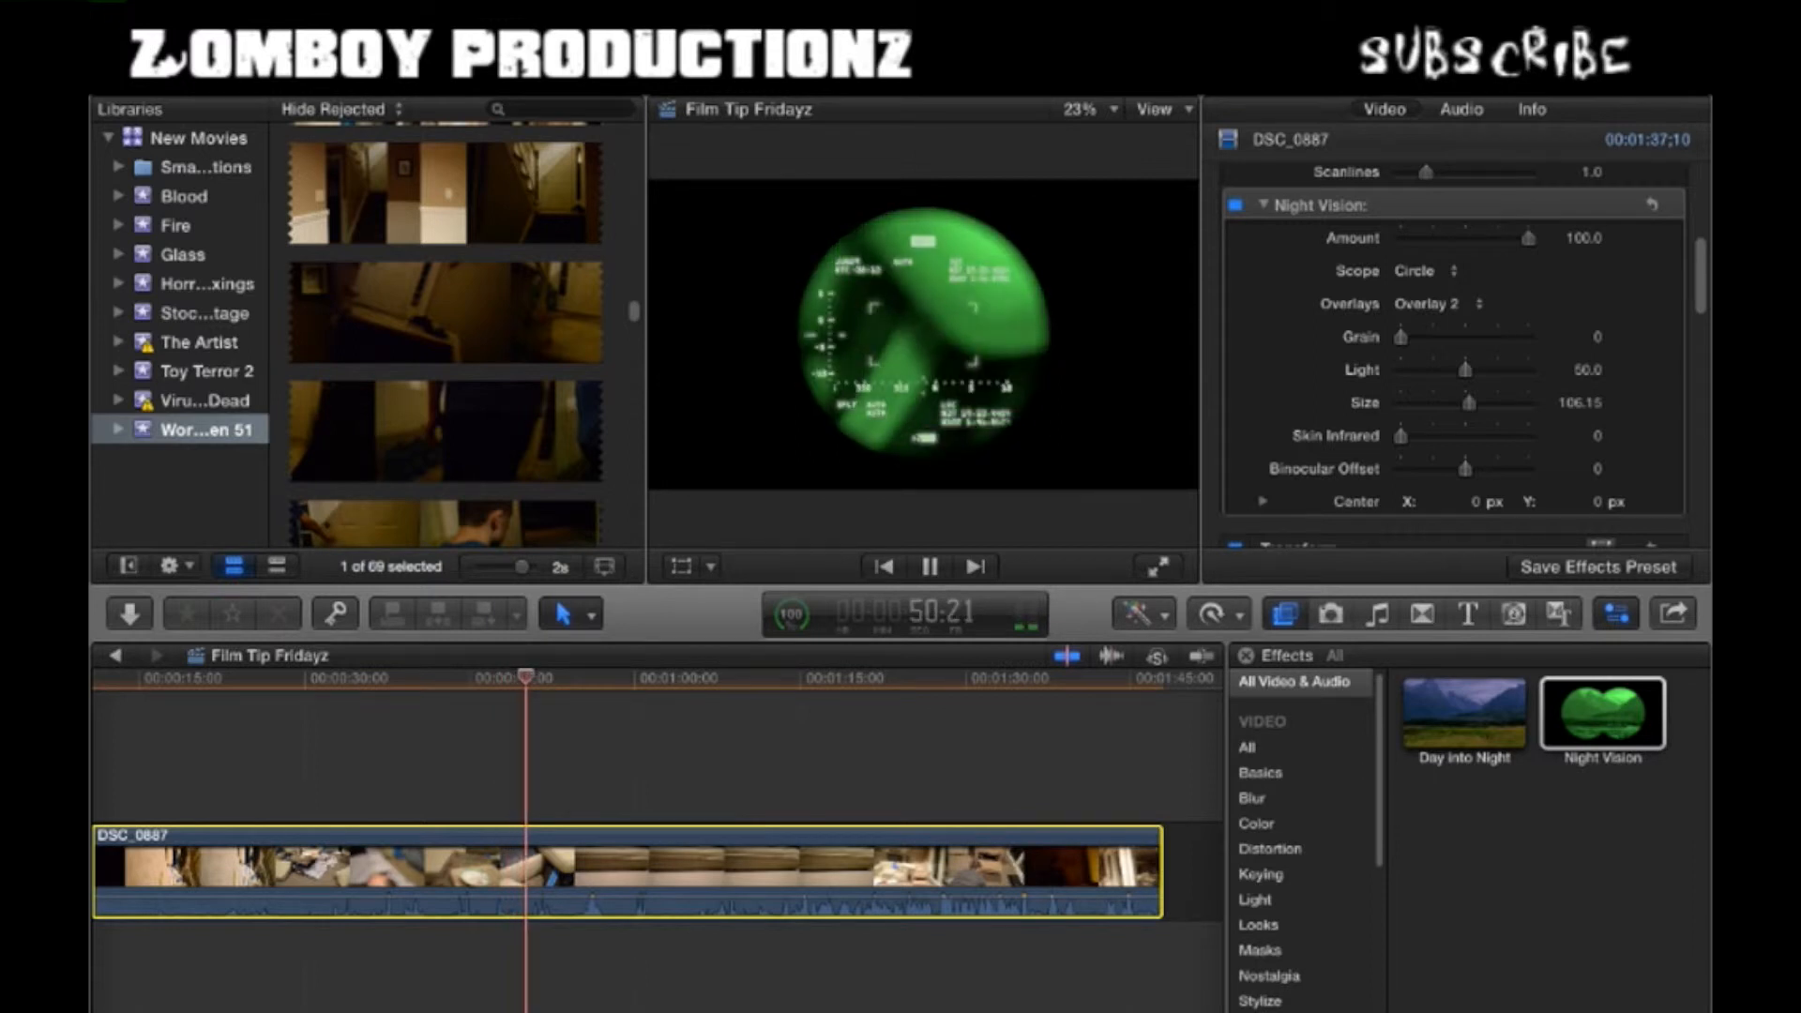
pyautogui.press('space')
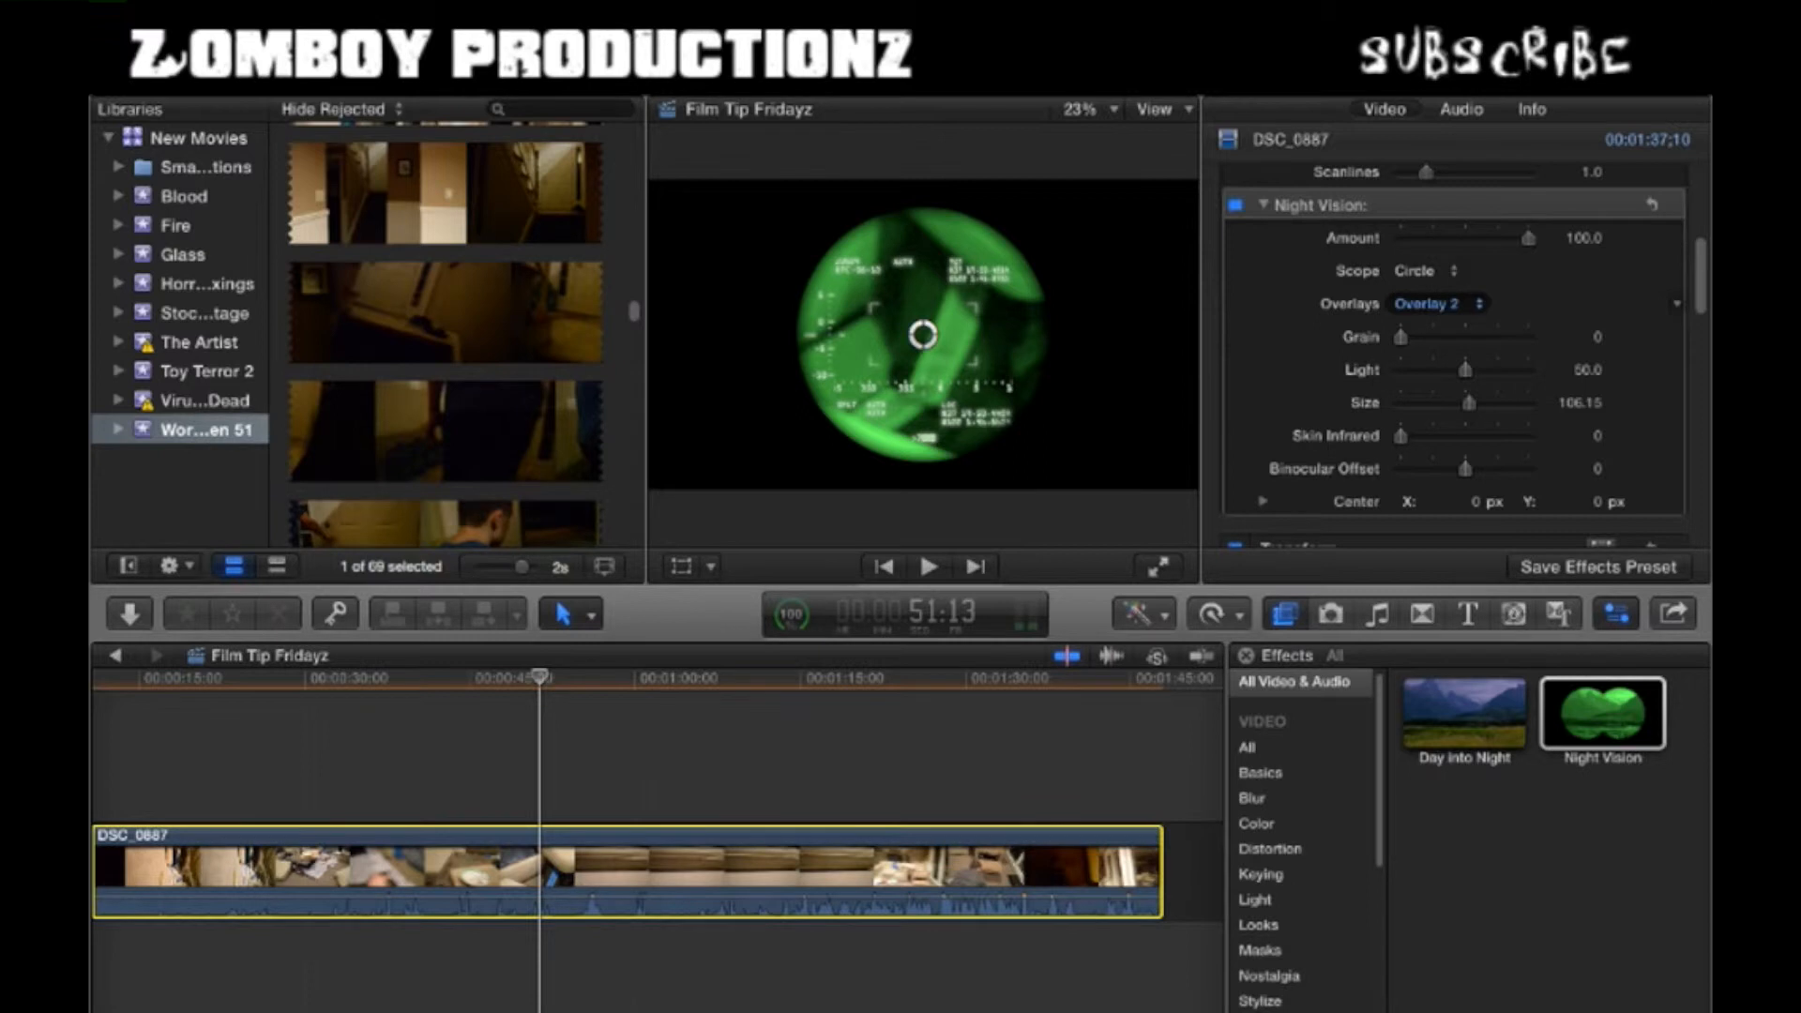
# - Set Night Vision's Overlays to None and try the Ellipse scope
pyautogui.click(1414, 268)
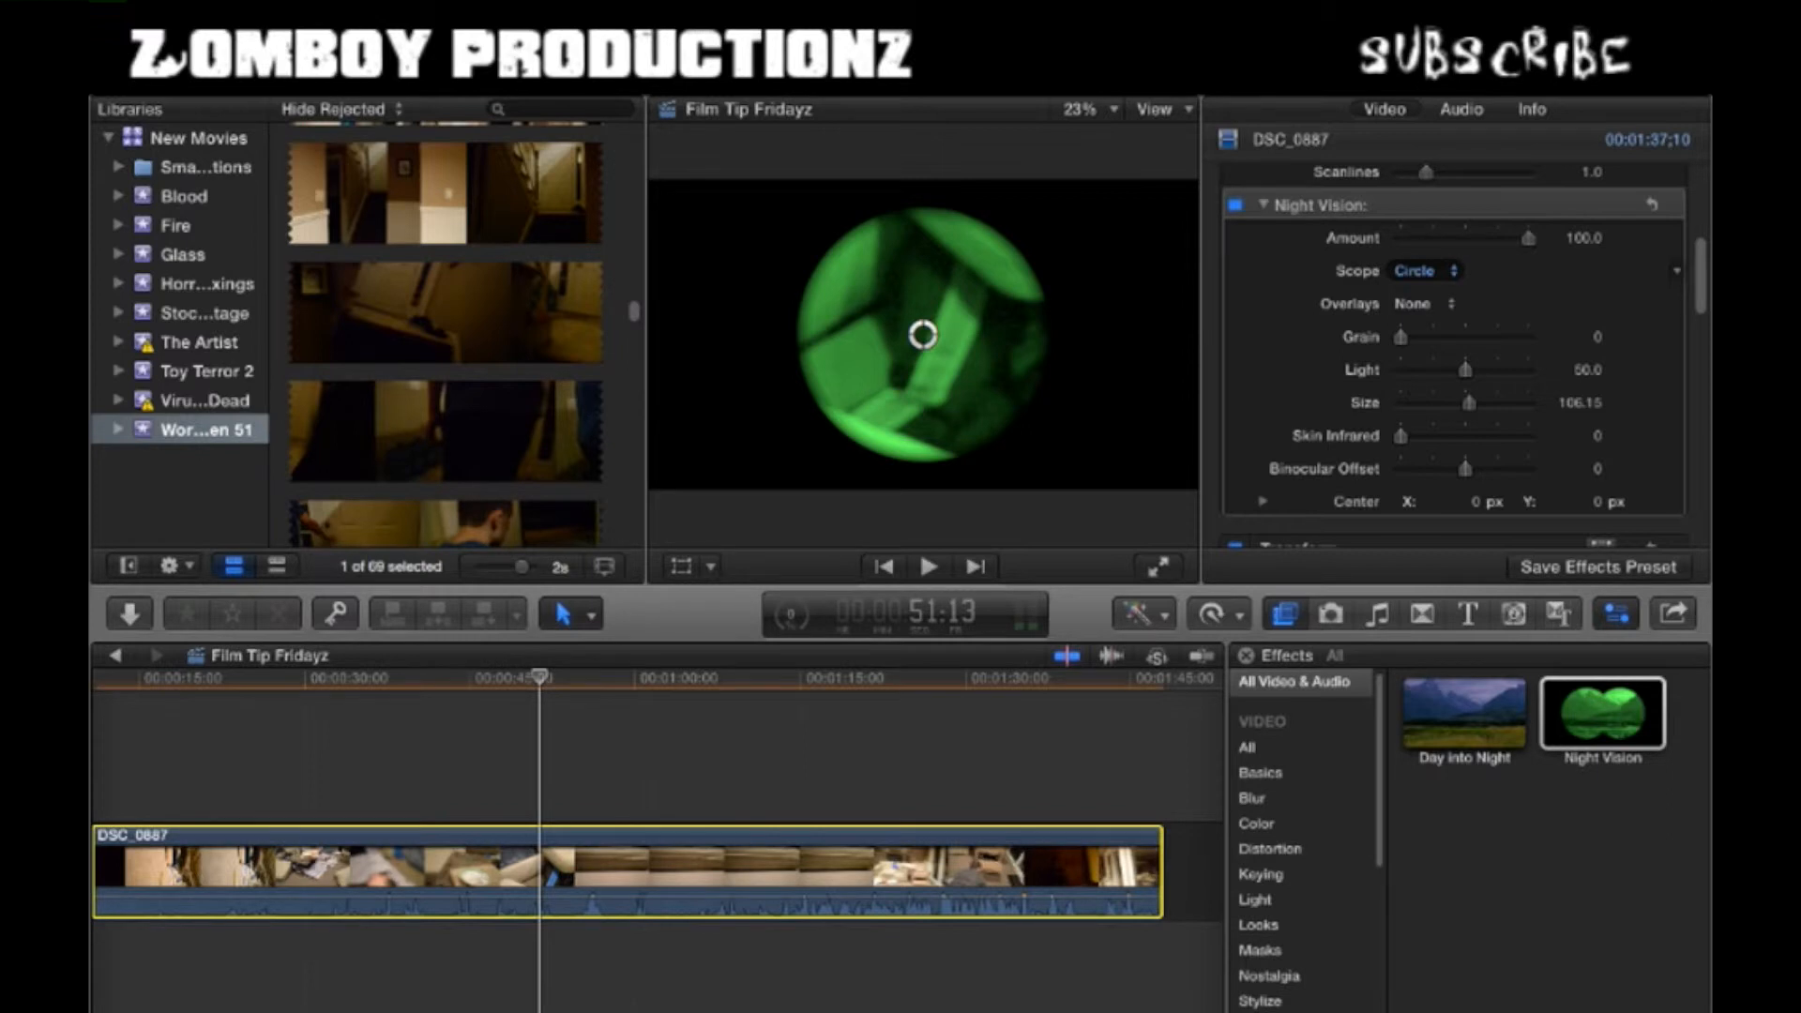
pyautogui.click(1414, 270)
pyautogui.click(1414, 270)
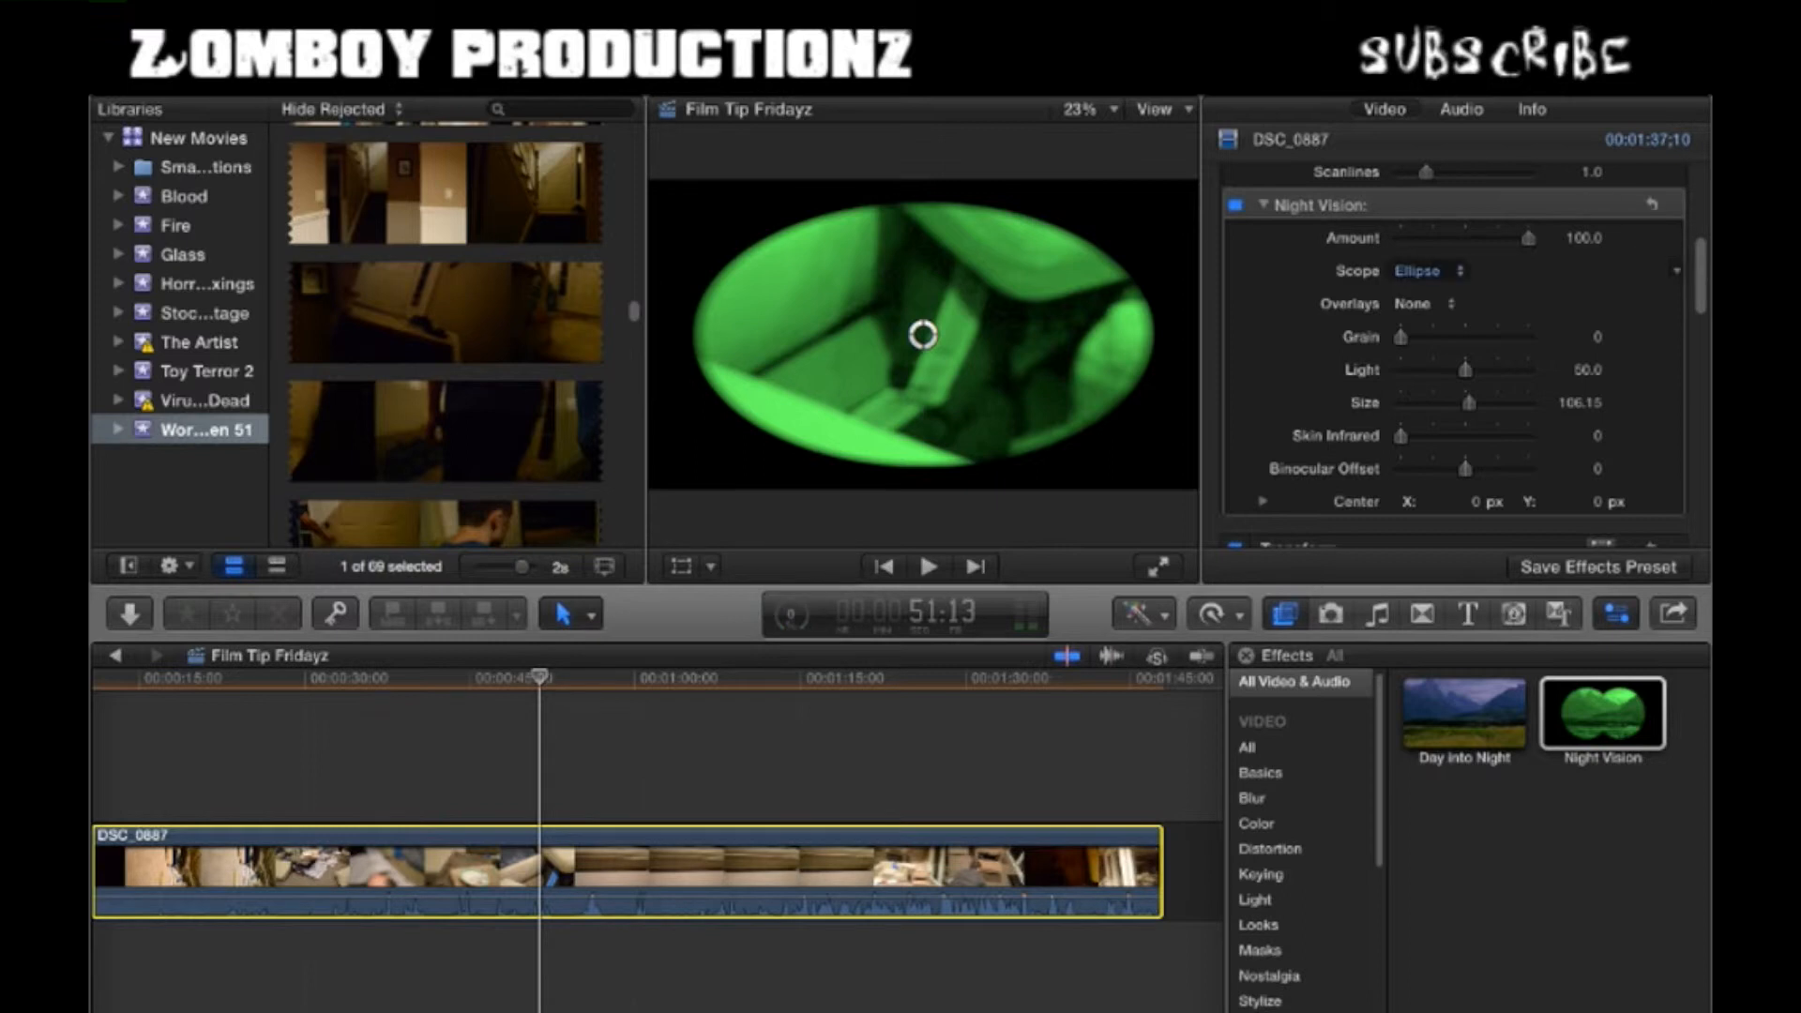
# - Move the Night Vision center in the viewer to about X -0.18 px, Y -0.04 px
pyautogui.click(923, 333)
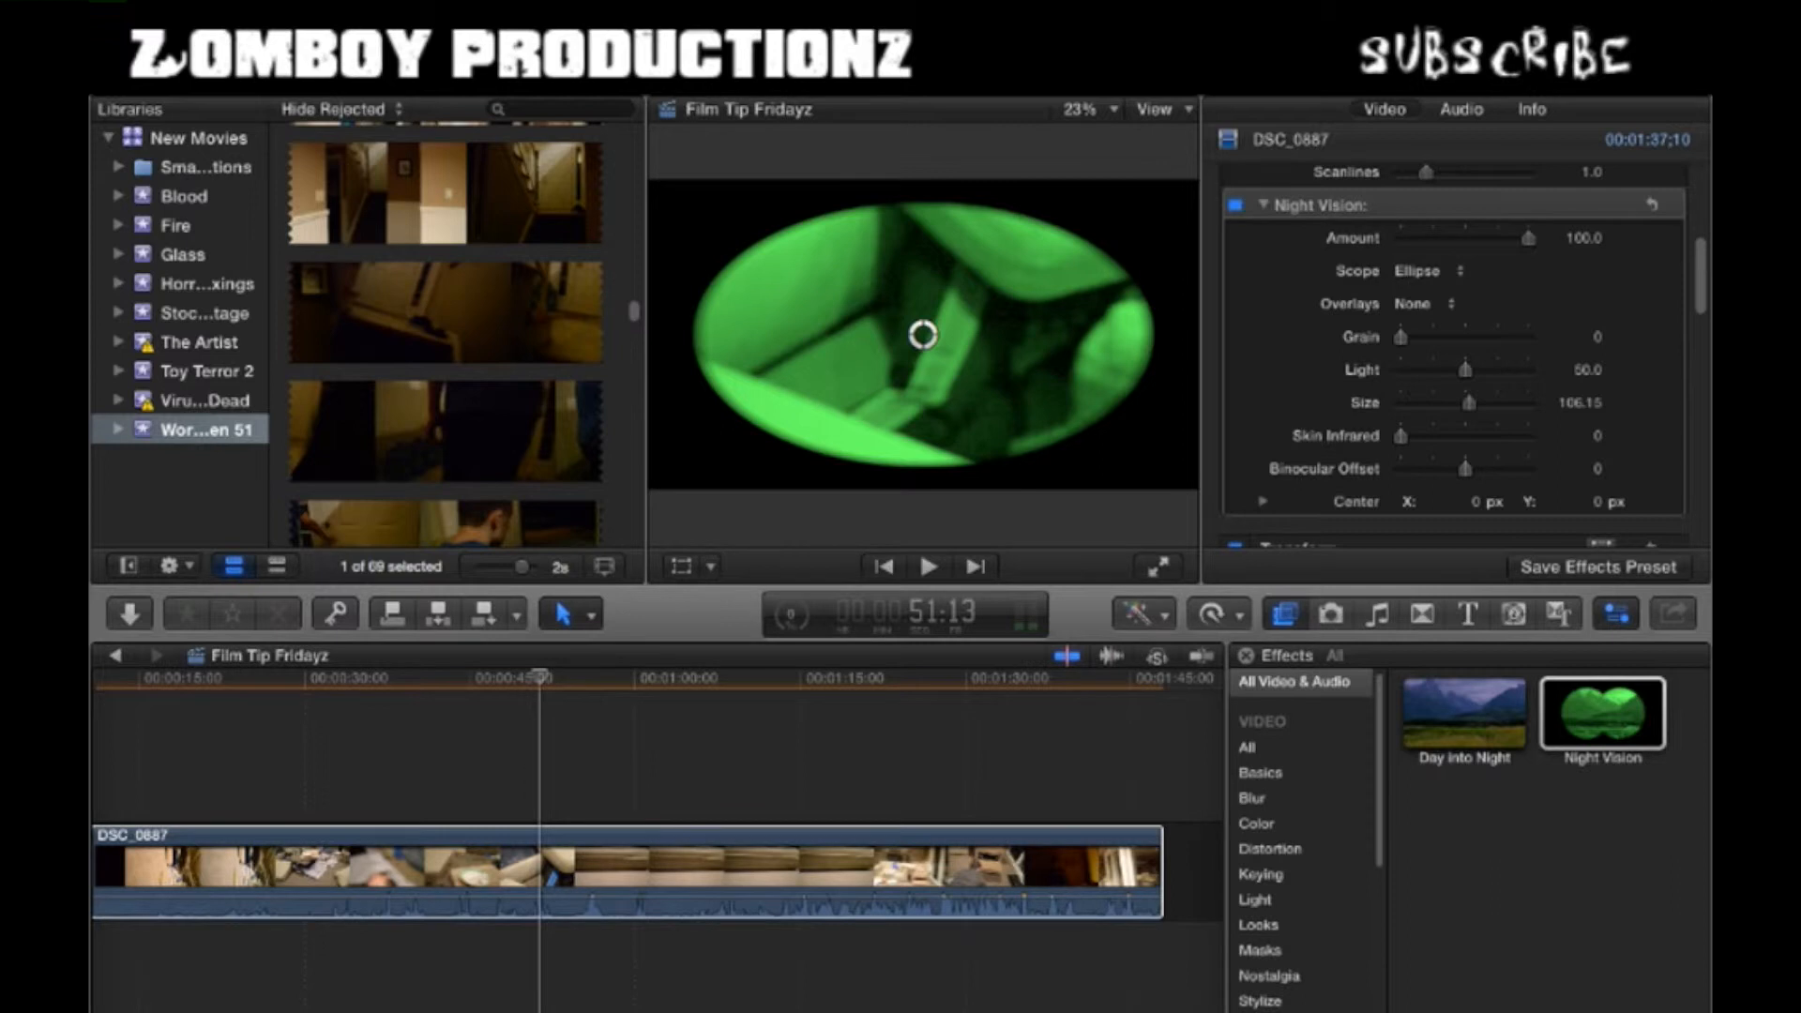
pyautogui.scroll(5, 1453, 357)
pyautogui.moveTo(923, 333); pyautogui.dragTo(865, 348)
pyautogui.scroll(-5, 1454, 356)
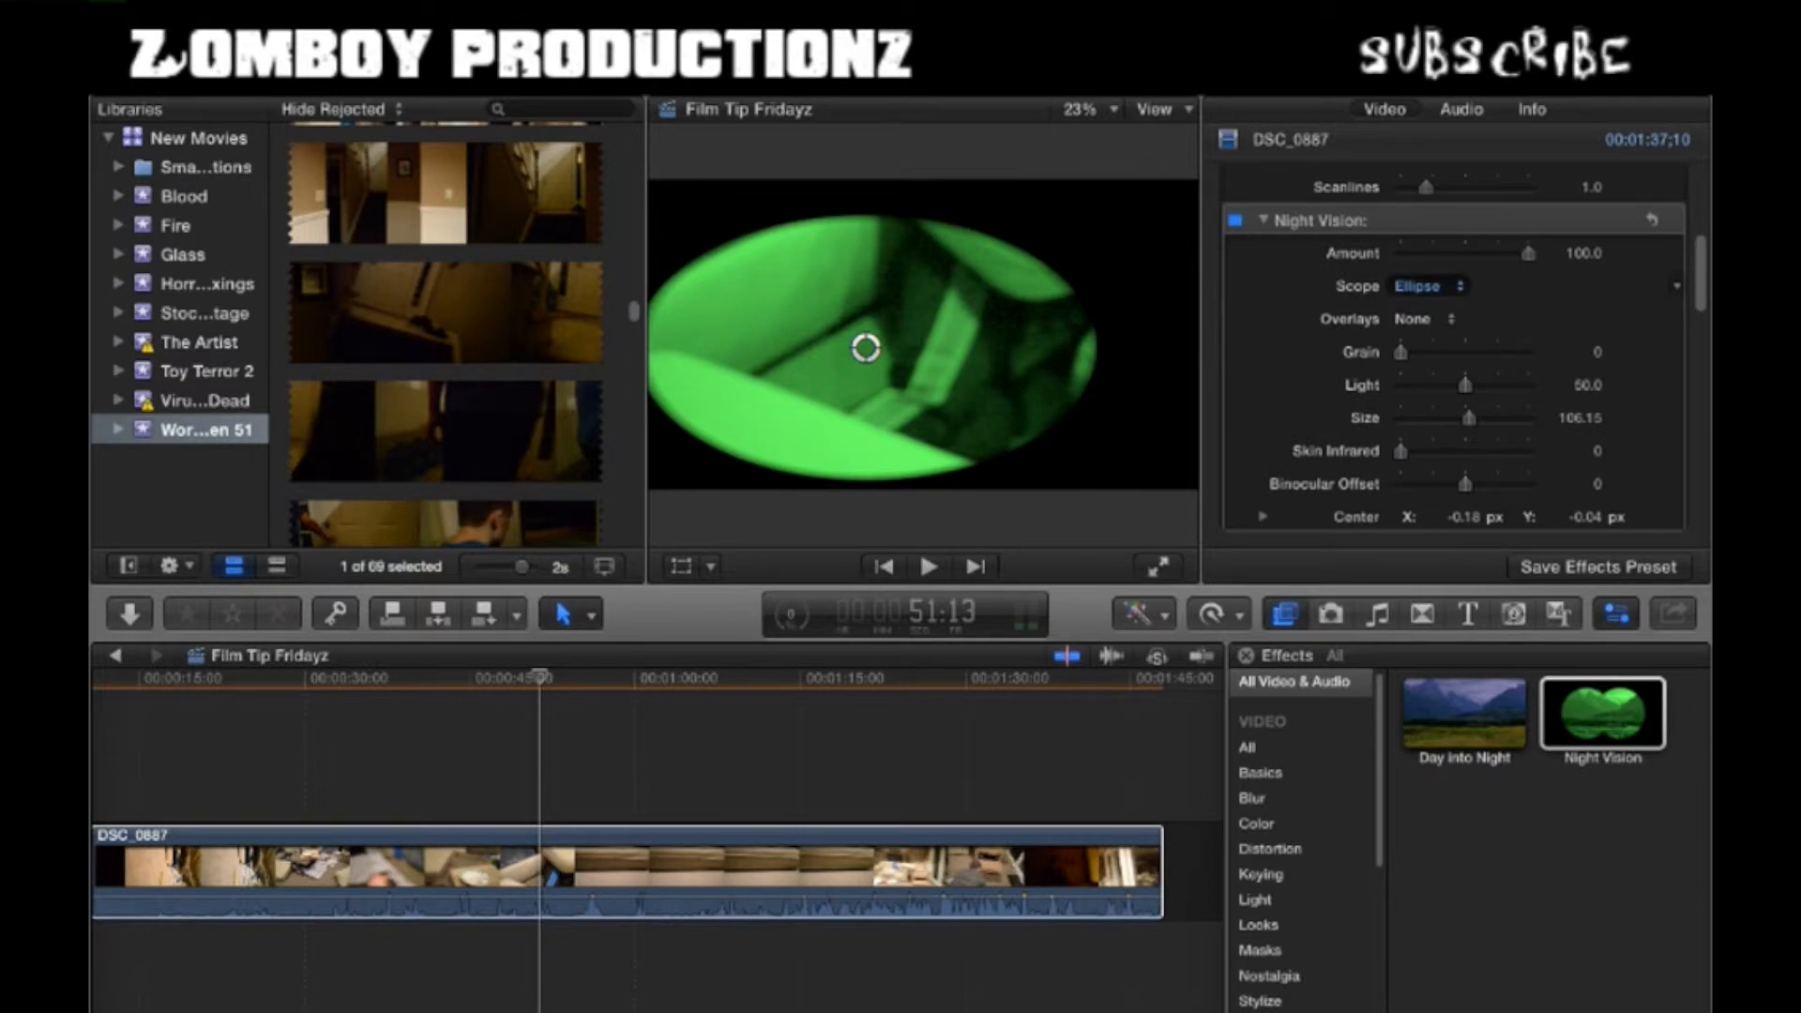
# - Set Night Vision's Scope to None and its Grain to 100.0
pyautogui.click(1414, 286)
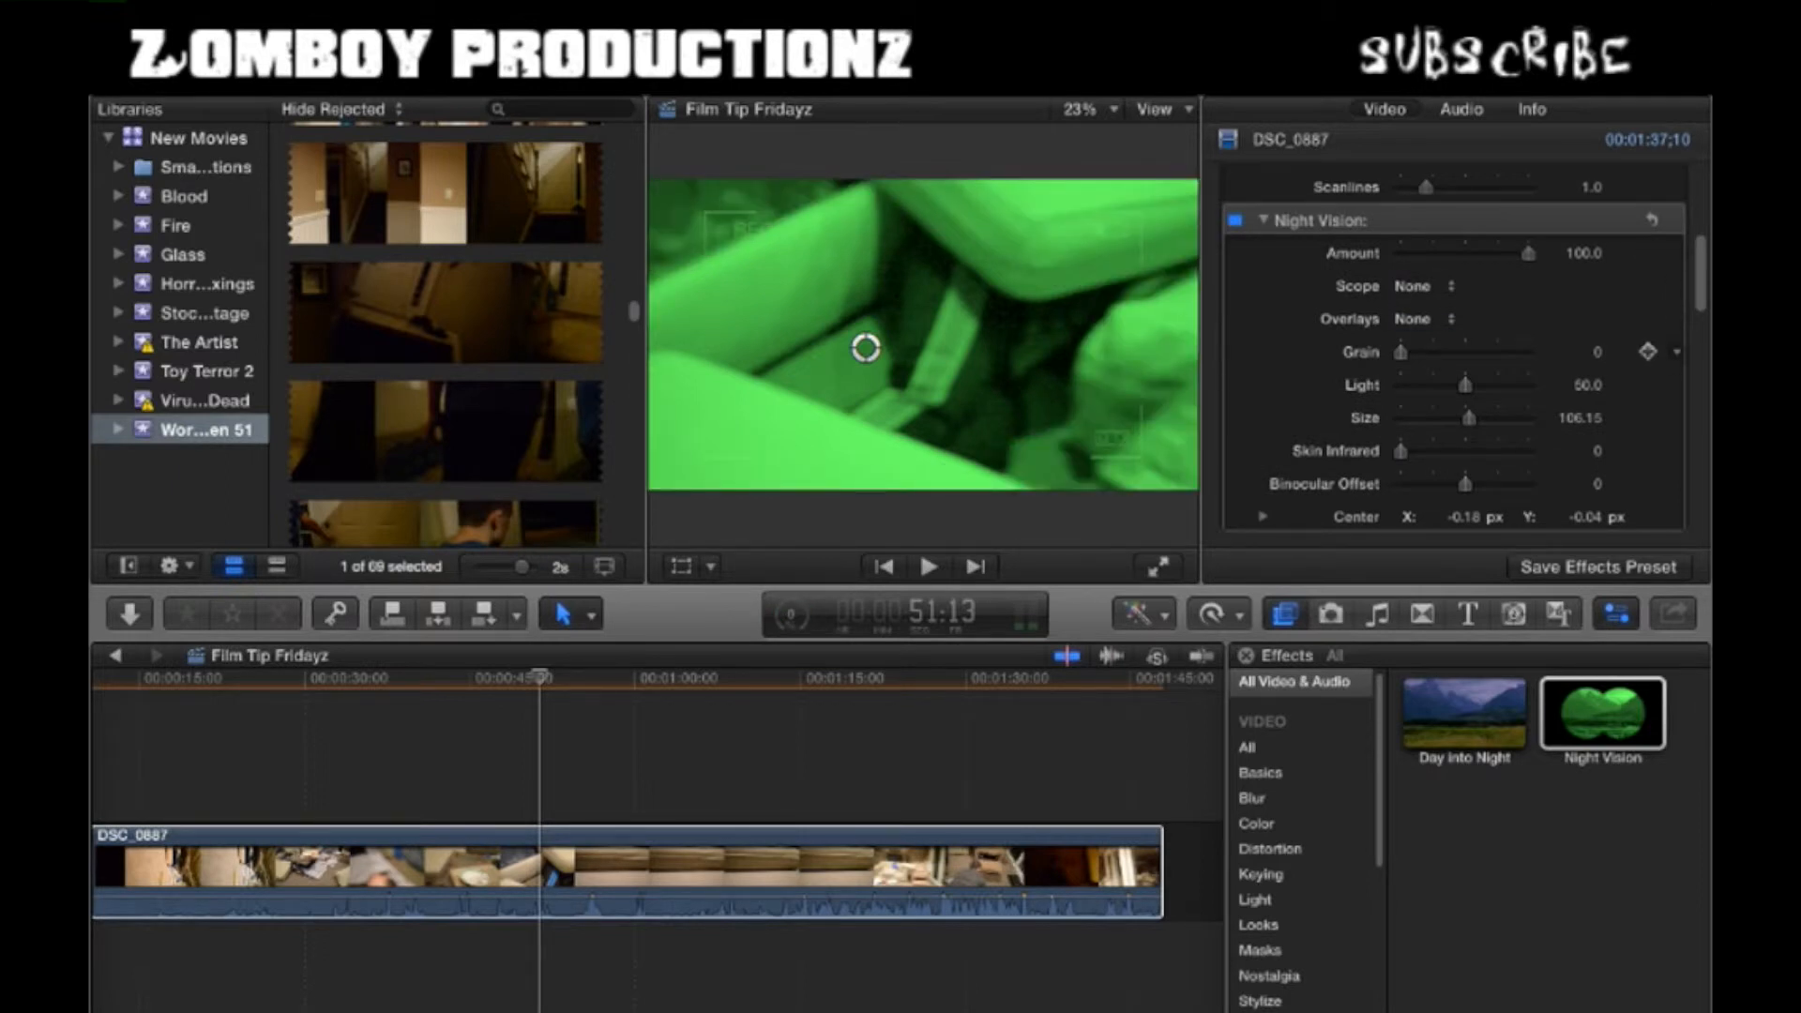
pyautogui.scroll(-2, 1454, 356)
pyautogui.moveTo(1400, 322); pyautogui.dragTo(1527, 322)
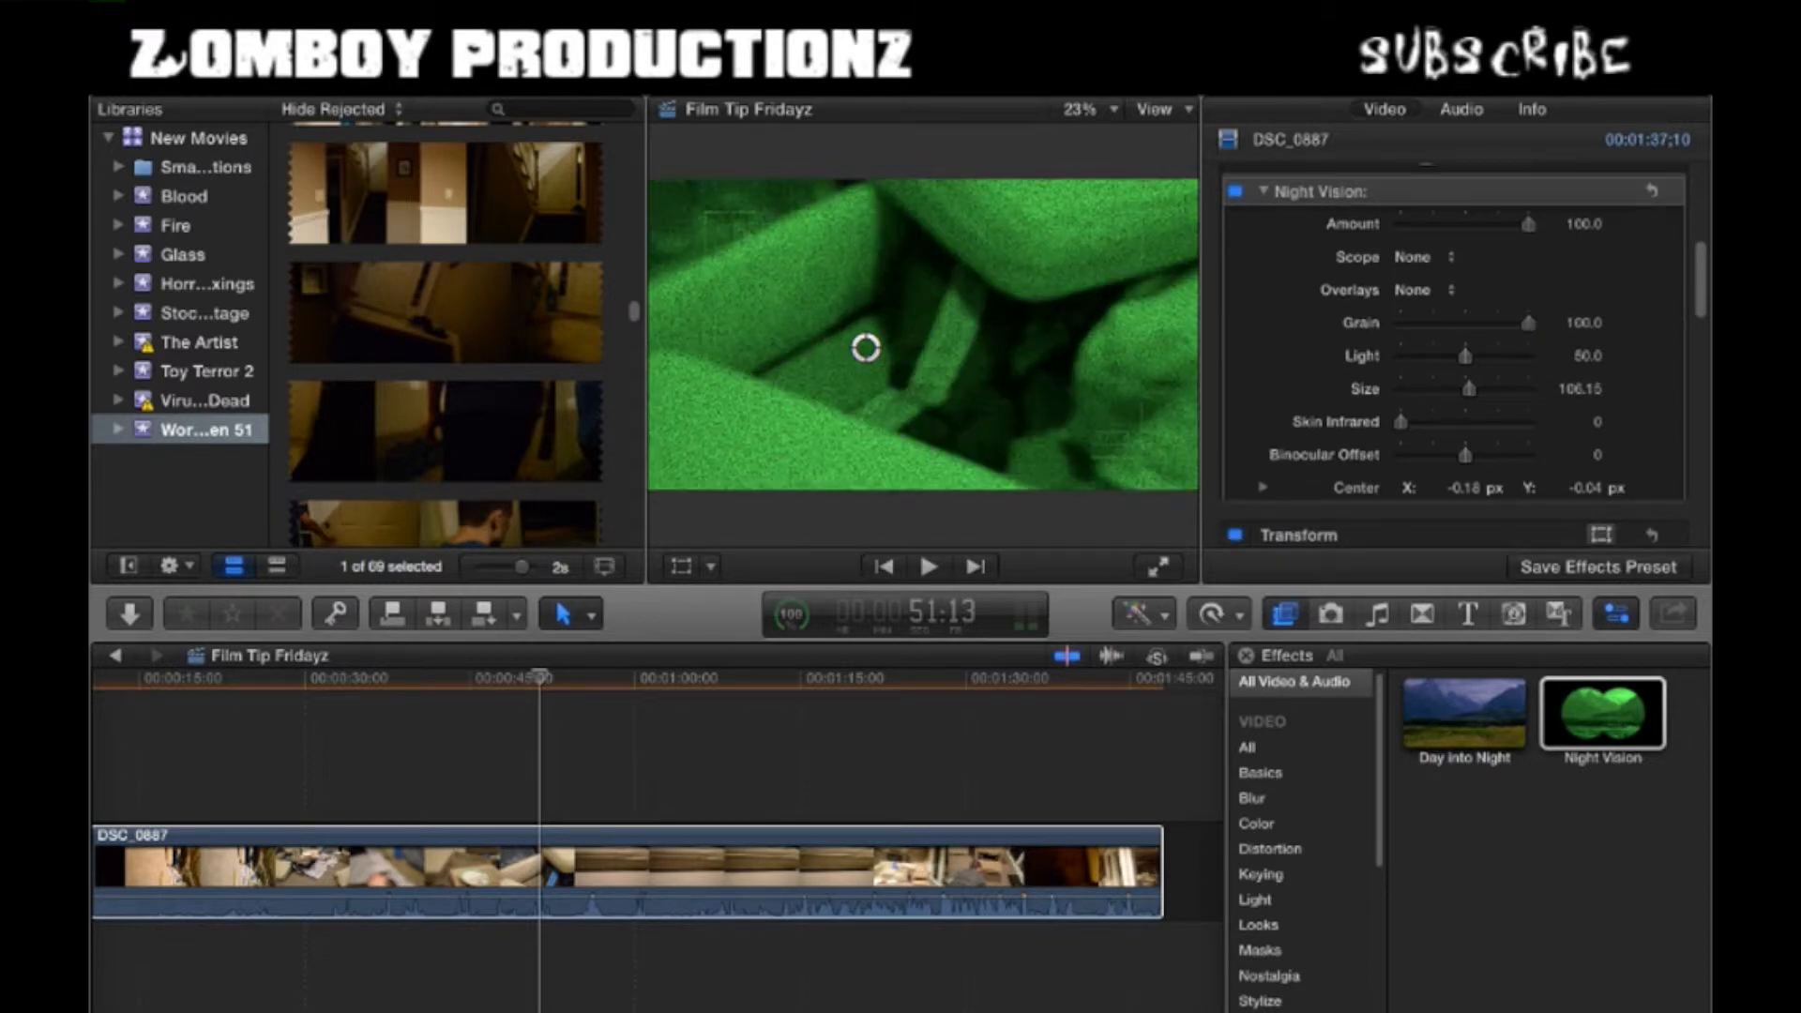
# - Set the Camcorder effect's Amount to 100.0 on the second DSC_0887 clip
pyautogui.click(936, 868)
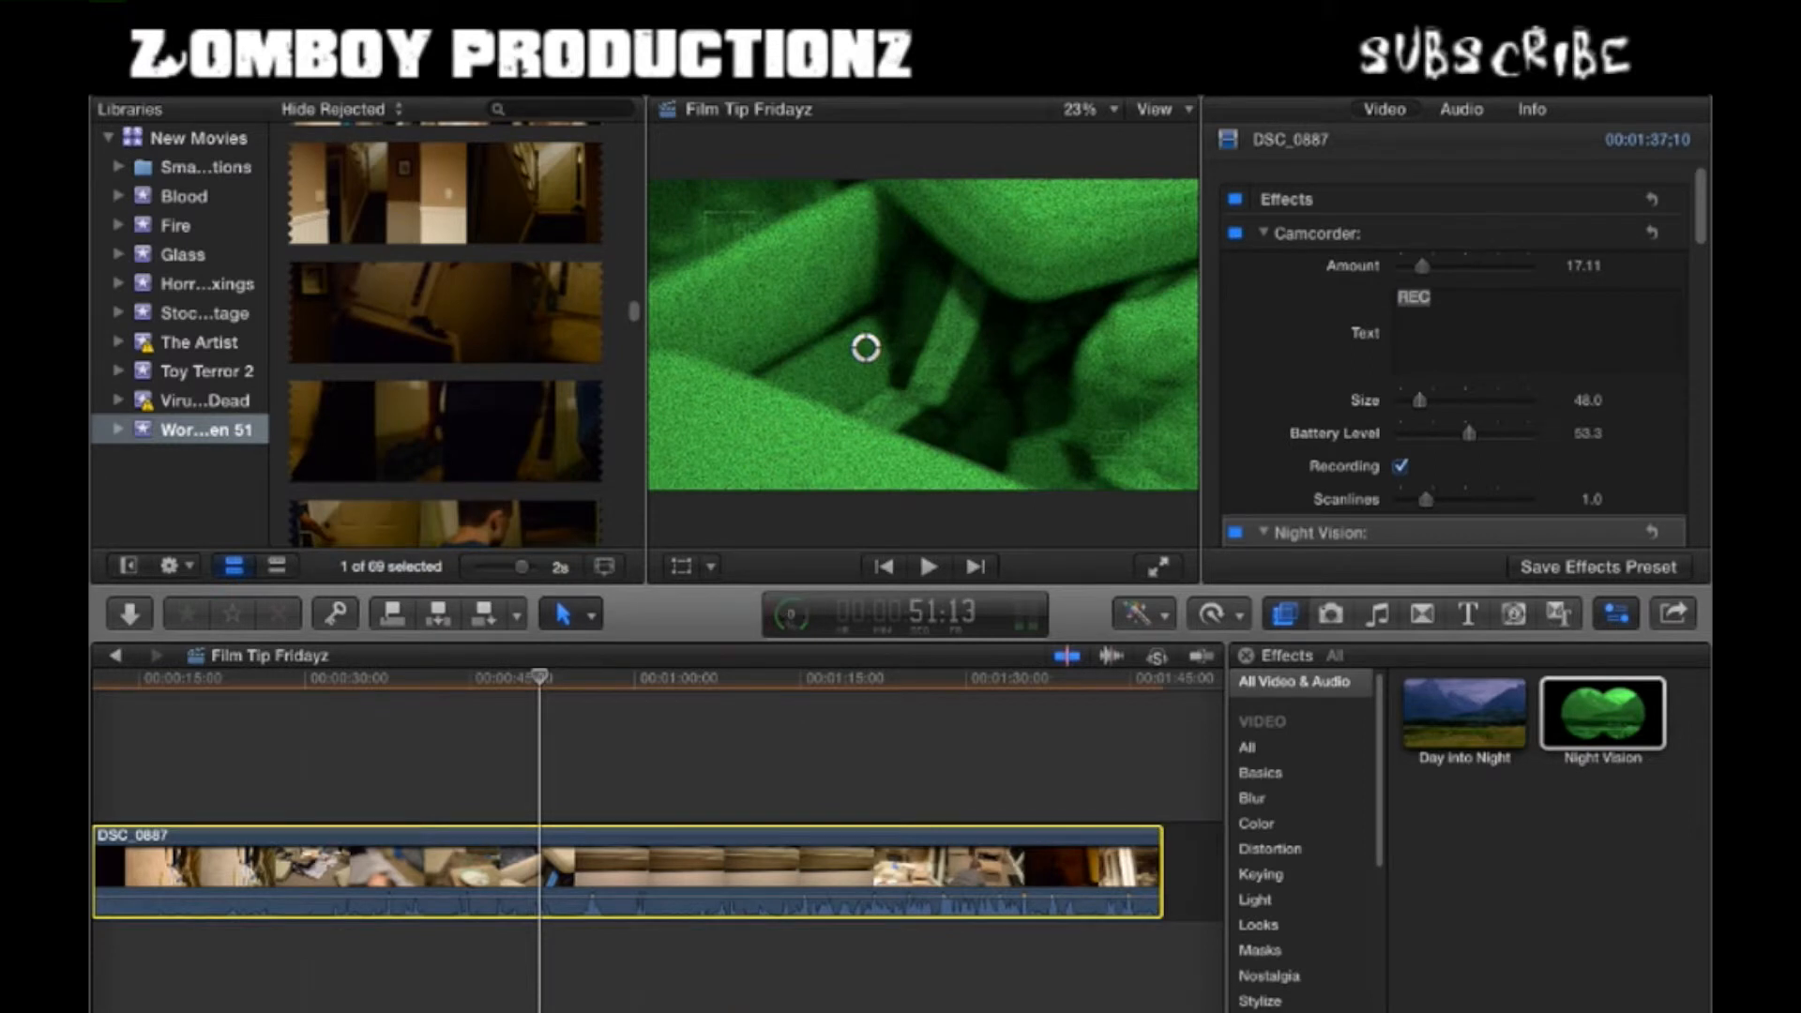
pyautogui.scroll(-3, 1453, 357)
pyautogui.scroll(5, 1454, 356)
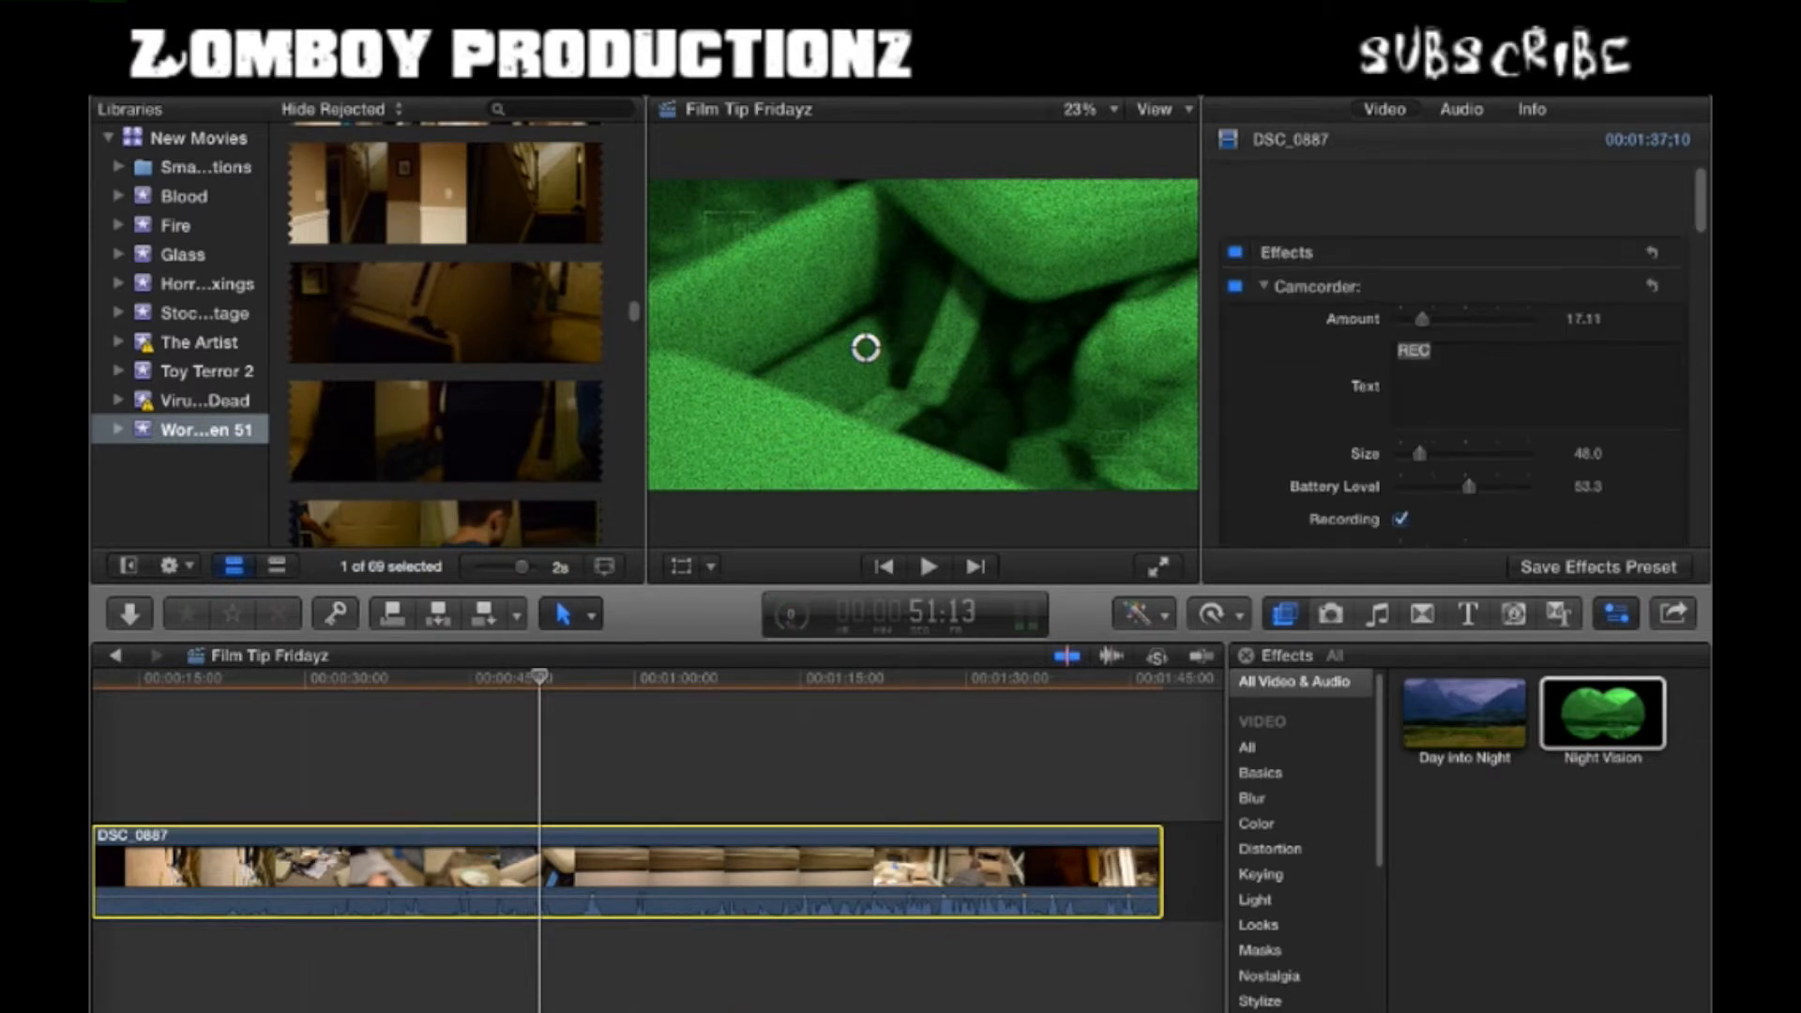
pyautogui.moveTo(1422, 266); pyautogui.dragTo(1527, 265)
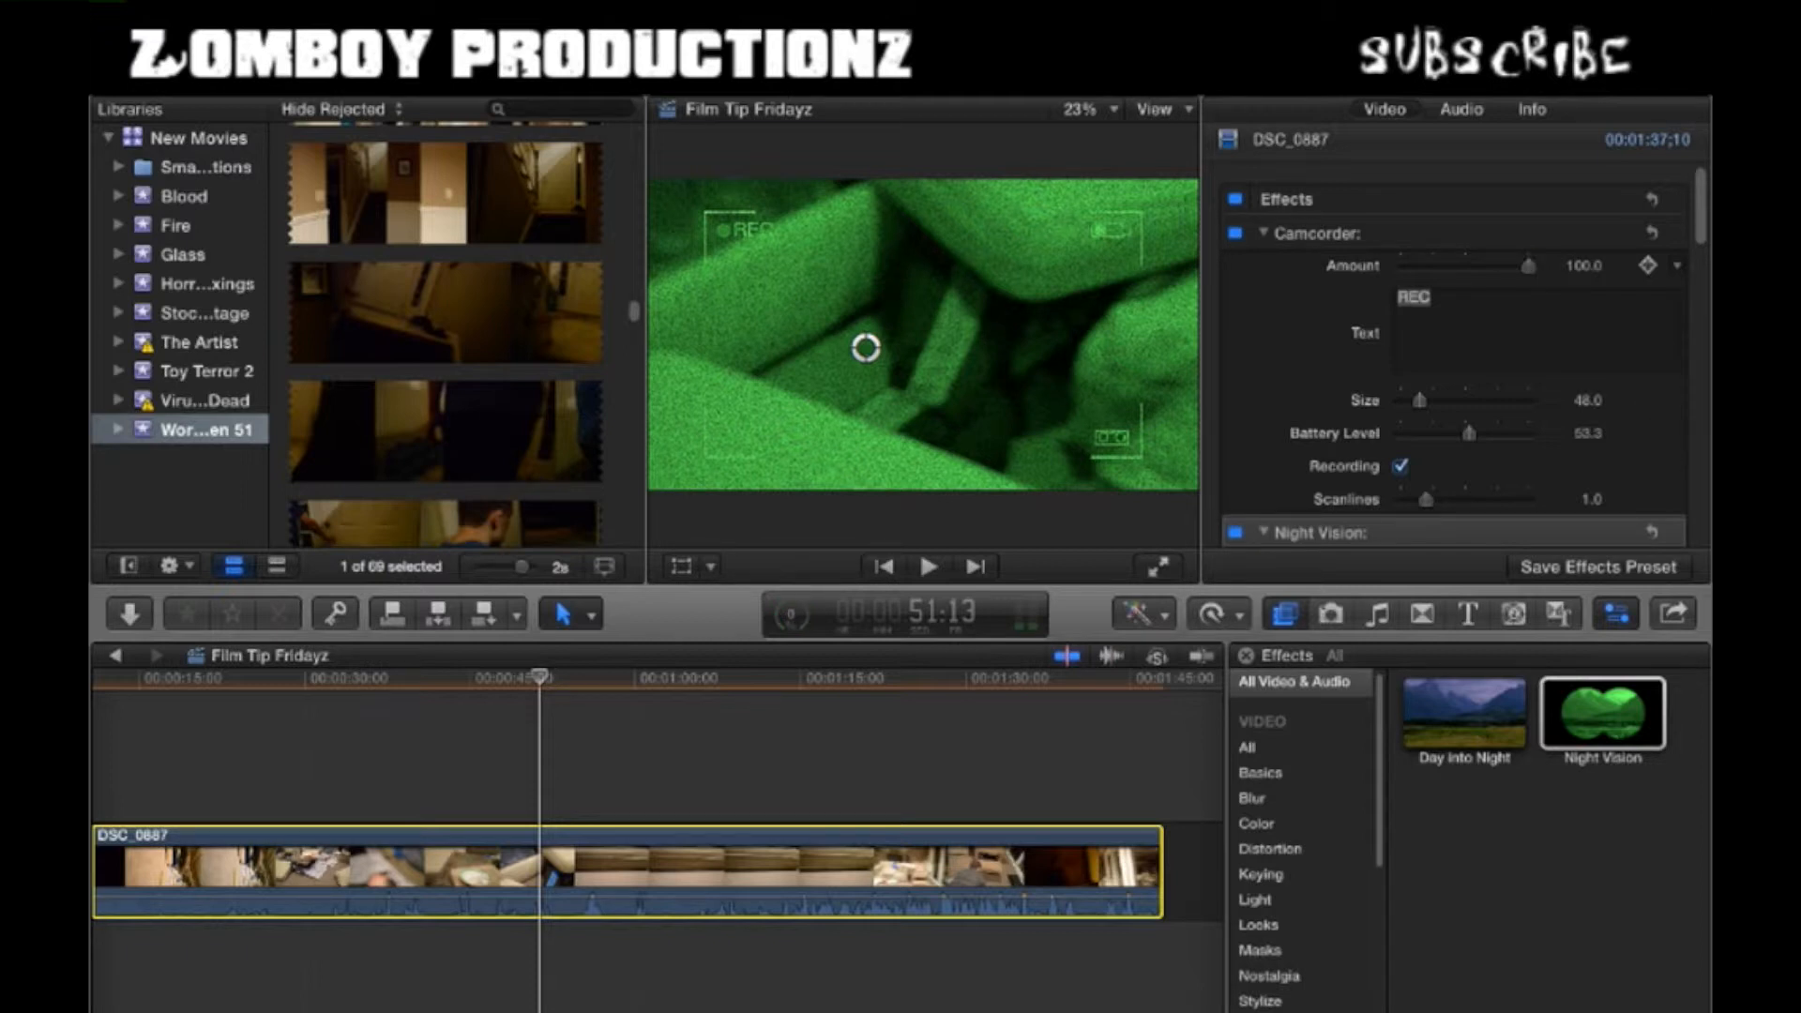
# - Play through the second DSC_0887 clip to review the night vision look and examine the Night Vision settings
pyautogui.moveTo(540, 676); pyautogui.dragTo(713, 676)
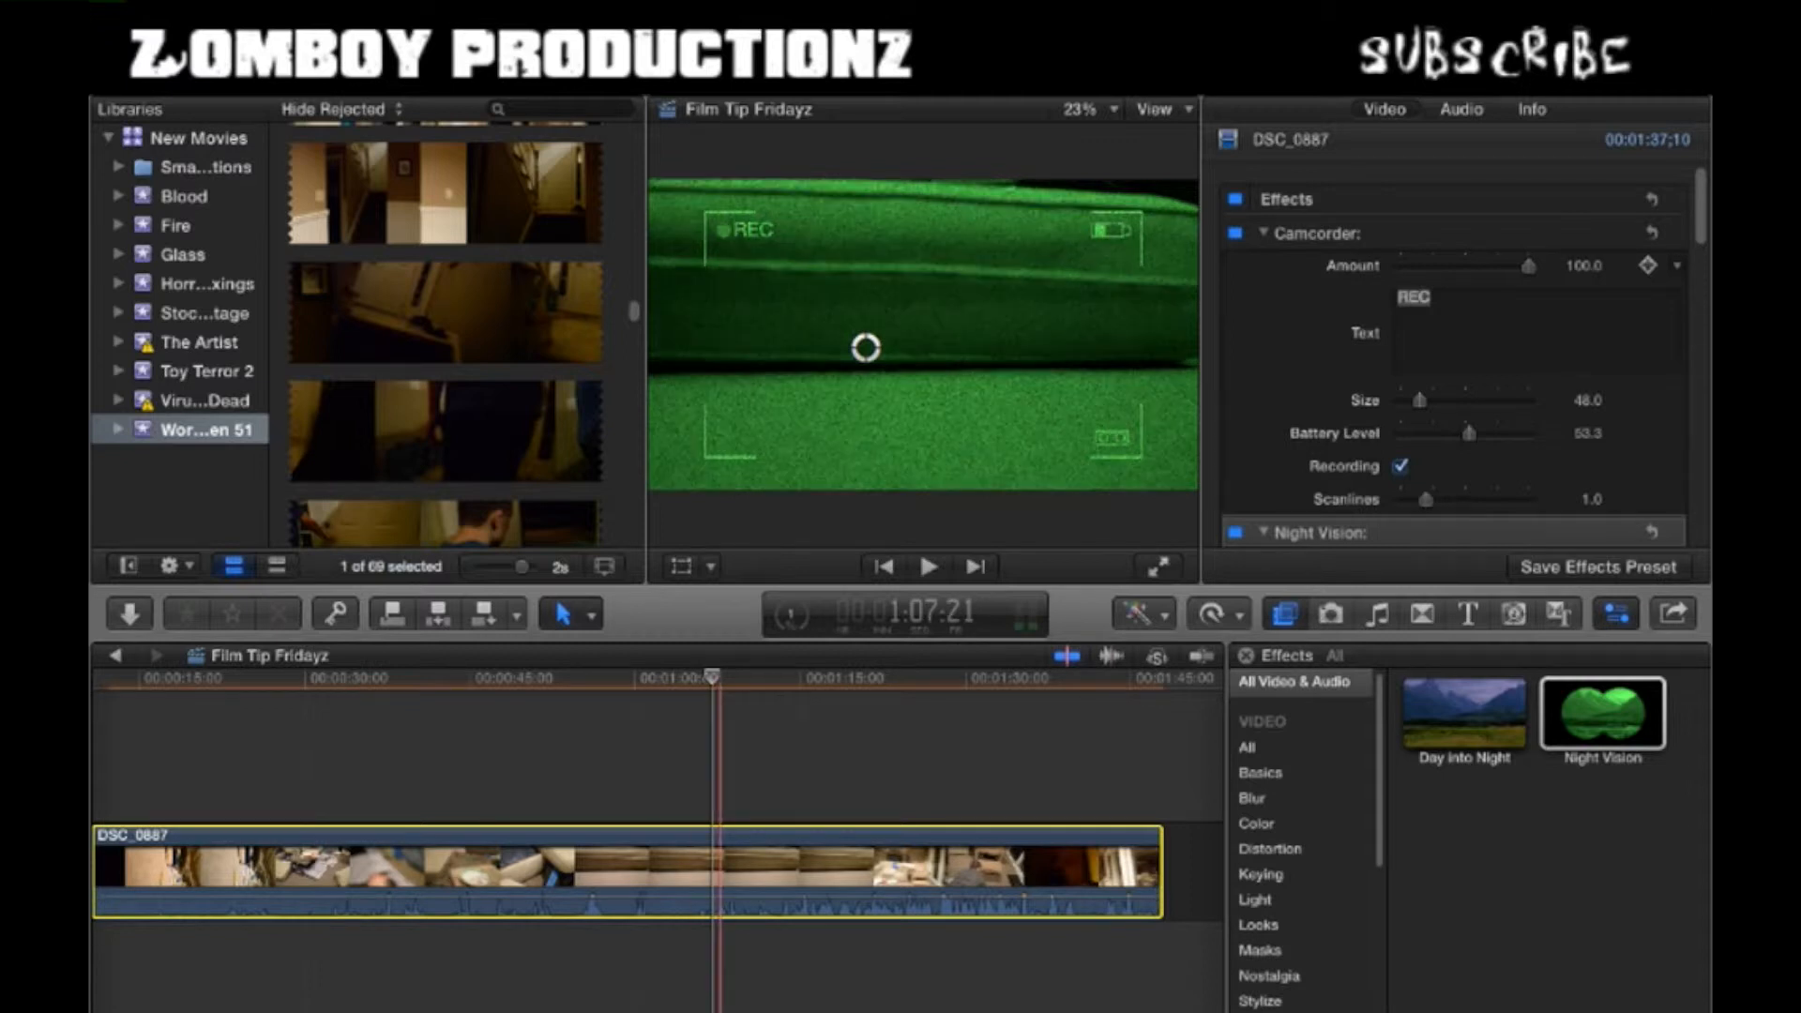
pyautogui.moveTo(713, 676); pyautogui.dragTo(520, 677)
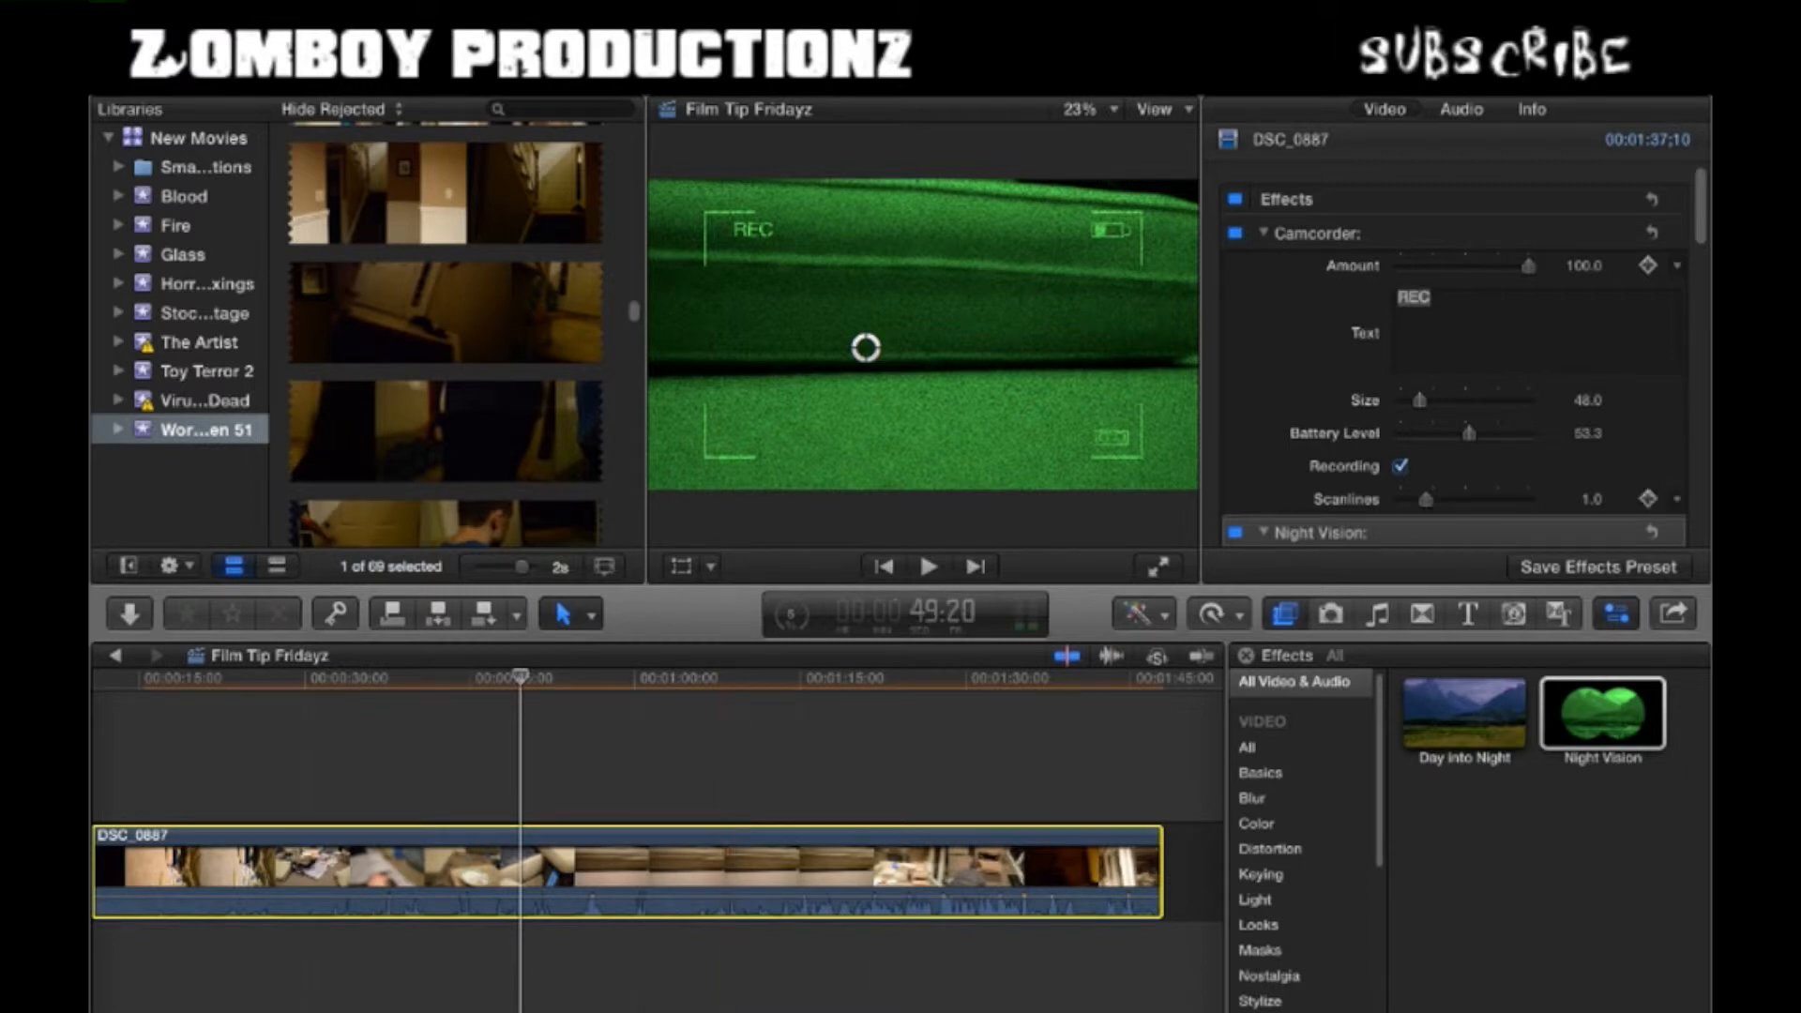
pyautogui.scroll(-3, 1453, 357)
pyautogui.press('space')
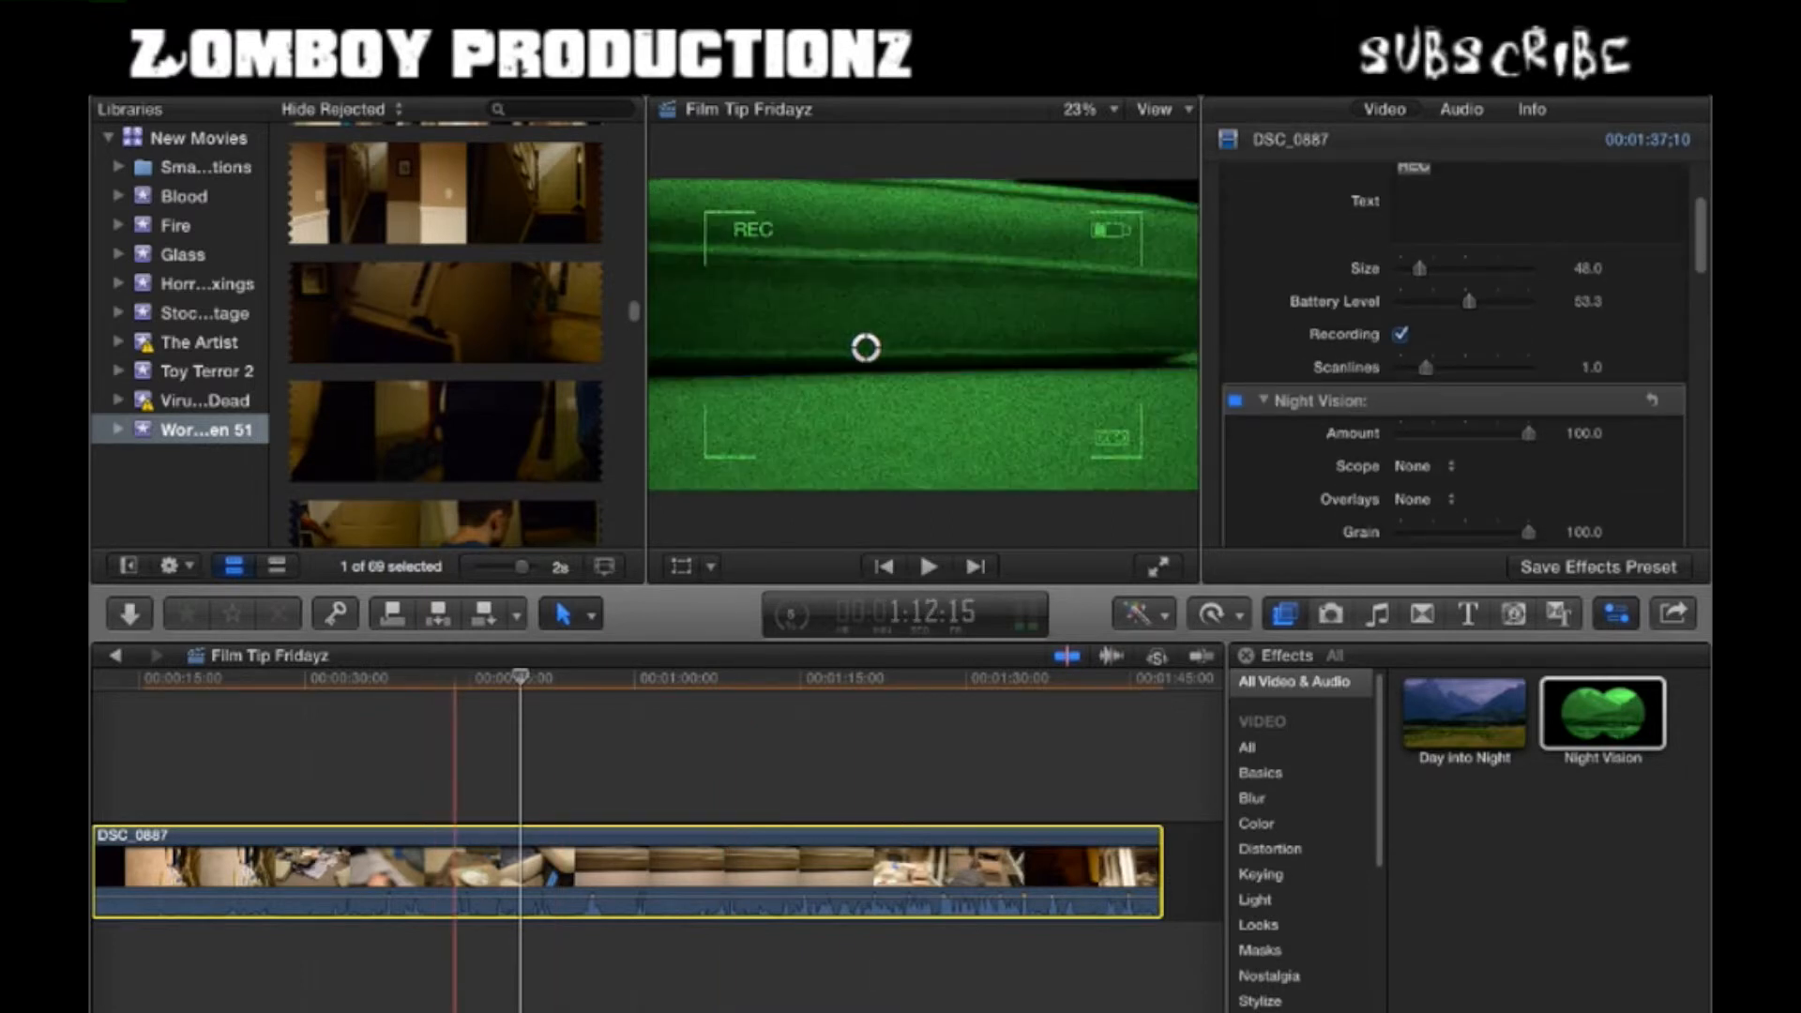
pyautogui.press('space')
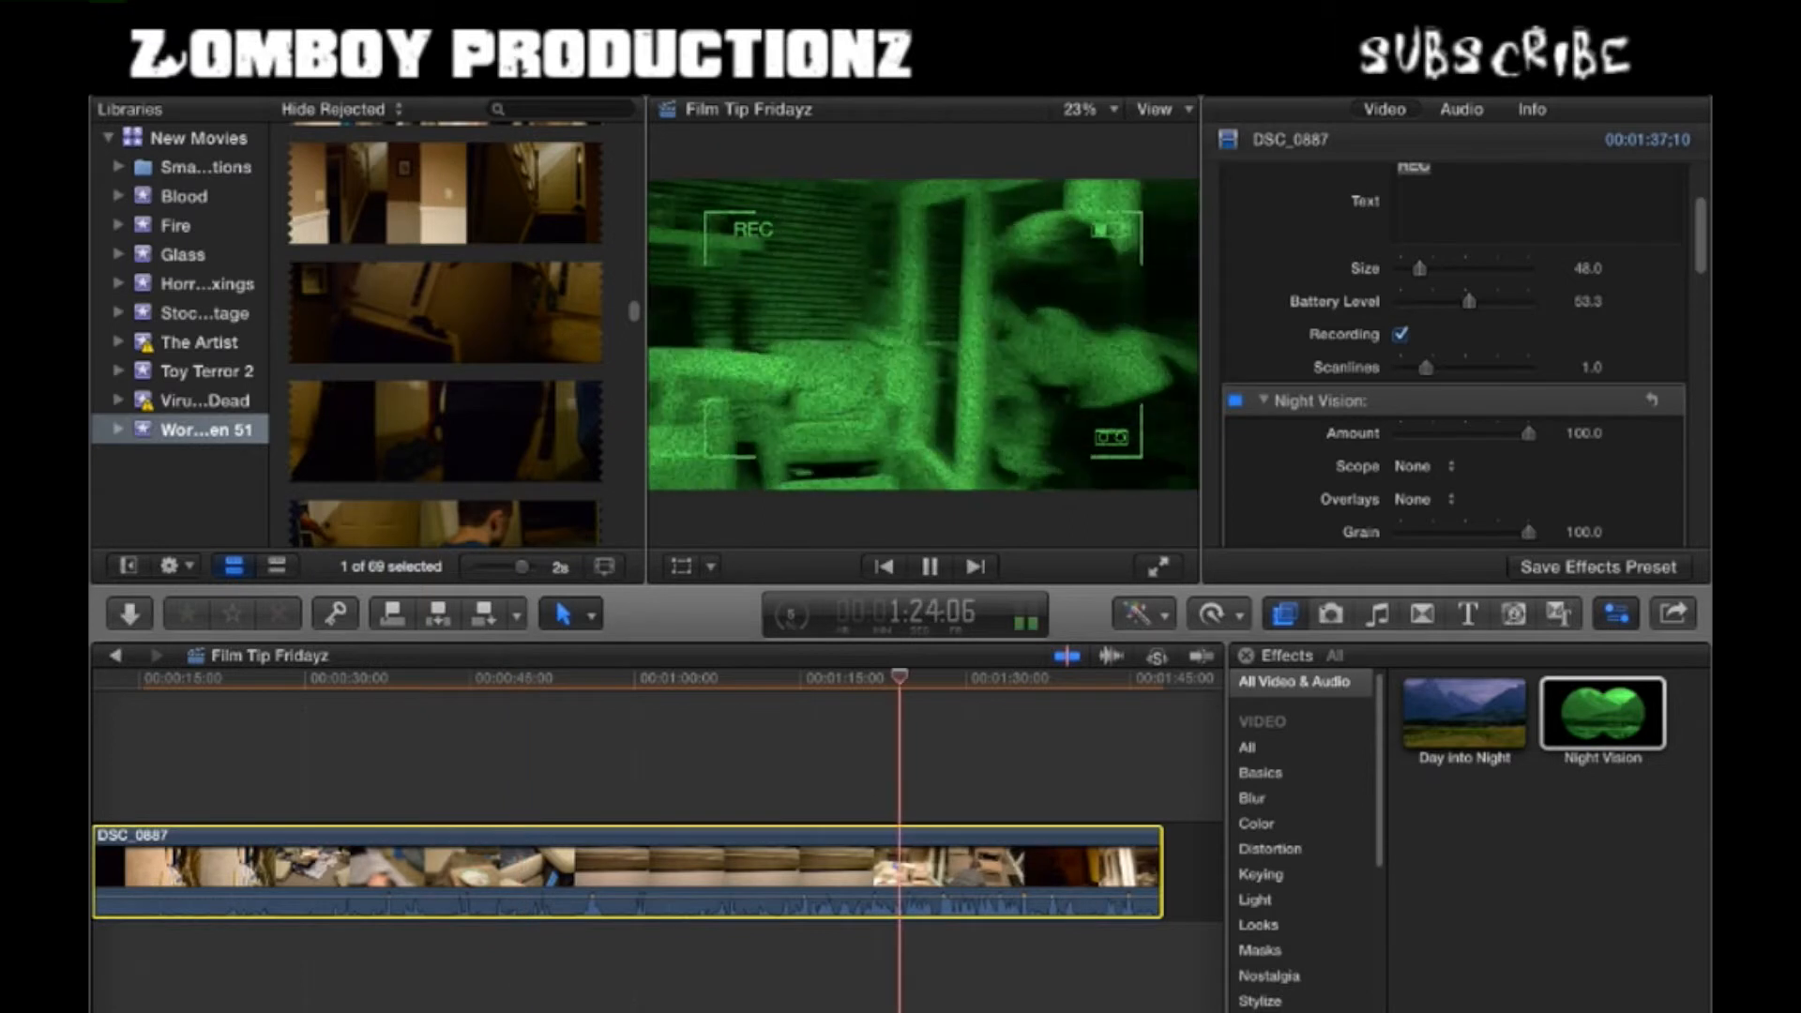
pyautogui.scroll(-3, 1453, 357)
pyautogui.scroll(-2, 1453, 356)
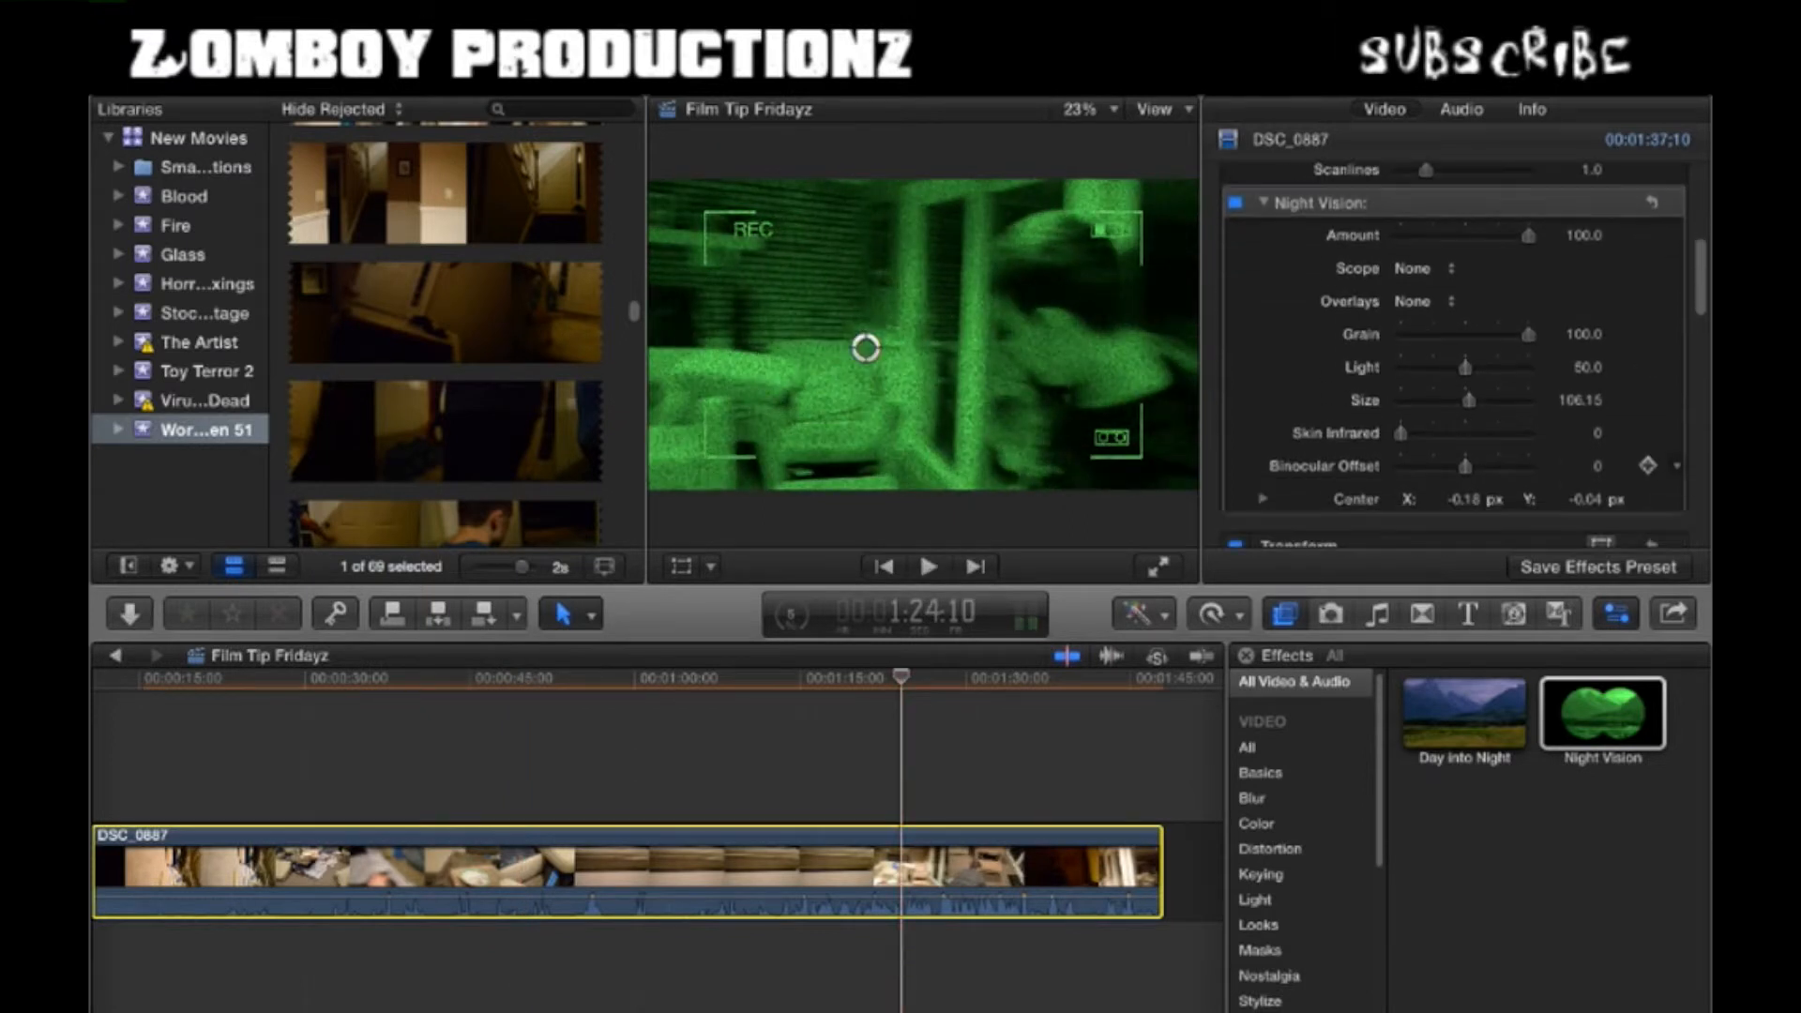
pyautogui.moveTo(1465, 366)
pyautogui.mouseDown()
pyautogui.moveTo(1528, 366)
pyautogui.moveTo(1465, 366)
pyautogui.mouseUp()
pyautogui.moveTo(900, 677); pyautogui.dragTo(489, 677)
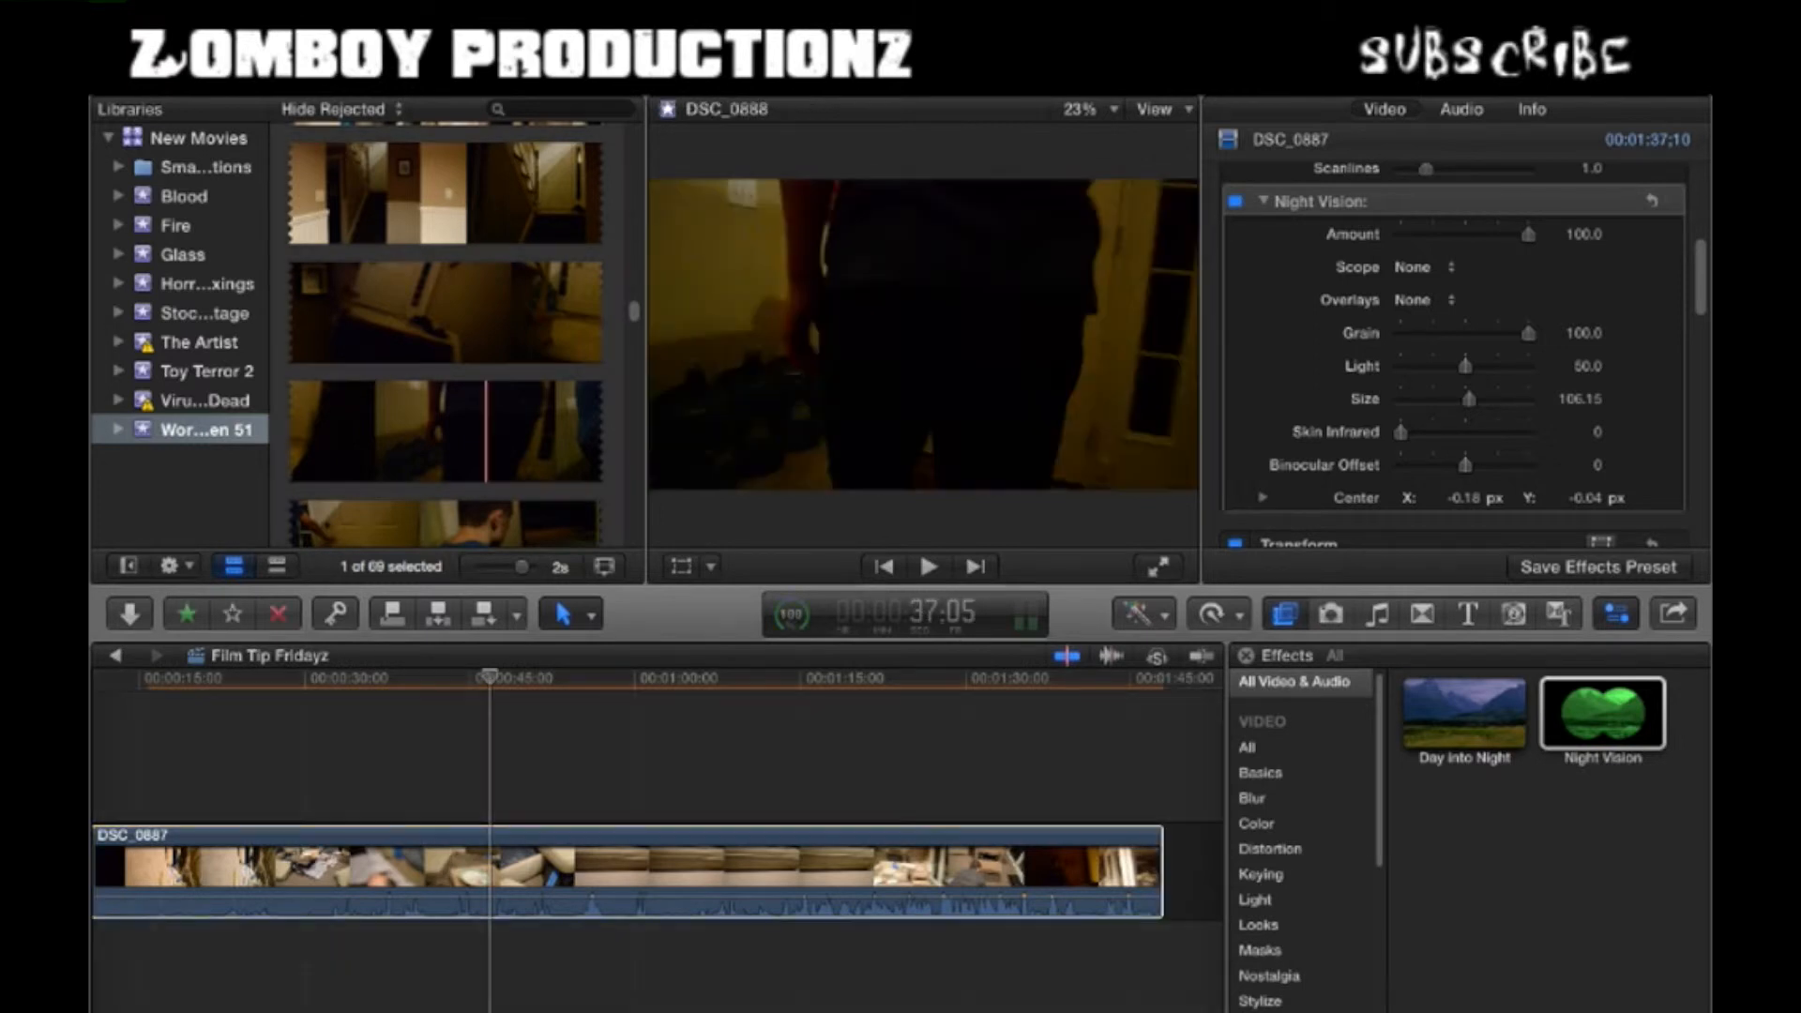
# - Search the effects for grain and apply the Add Noise effect to the second DSC_0887 clip
pyautogui.scroll(5, 1452, 356)
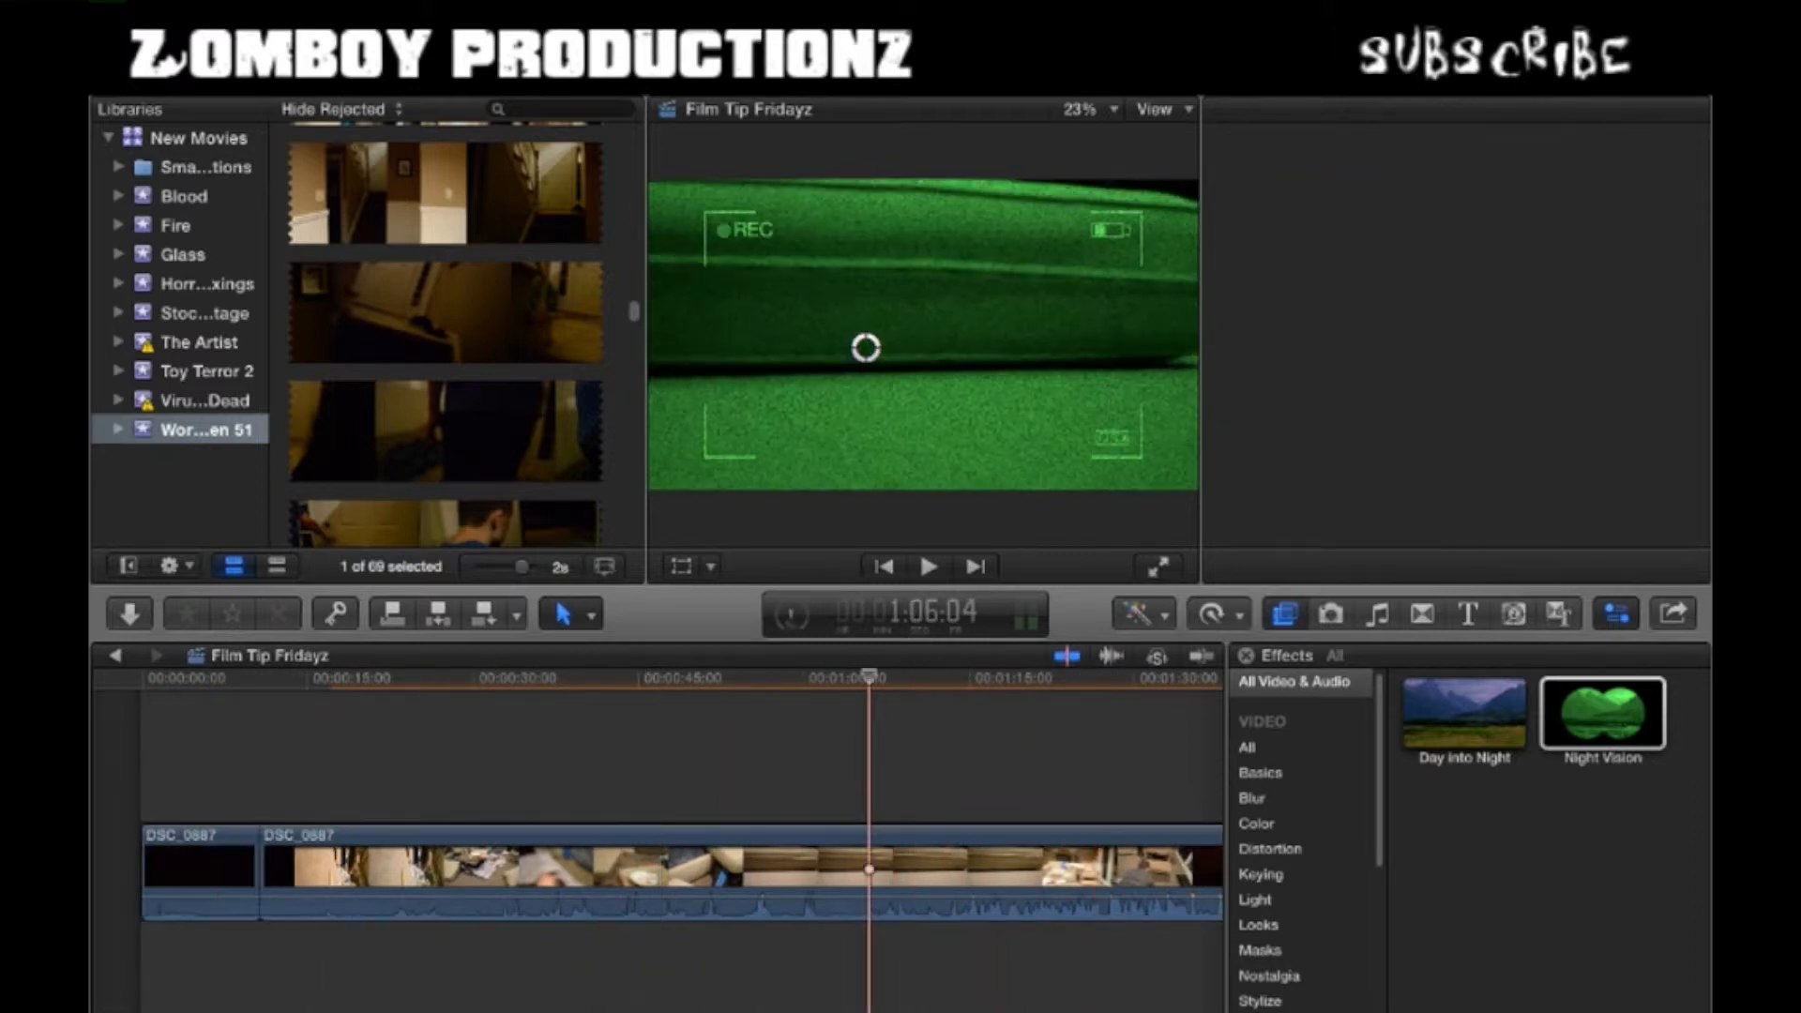
pyautogui.hscroll(2, 870, 868)
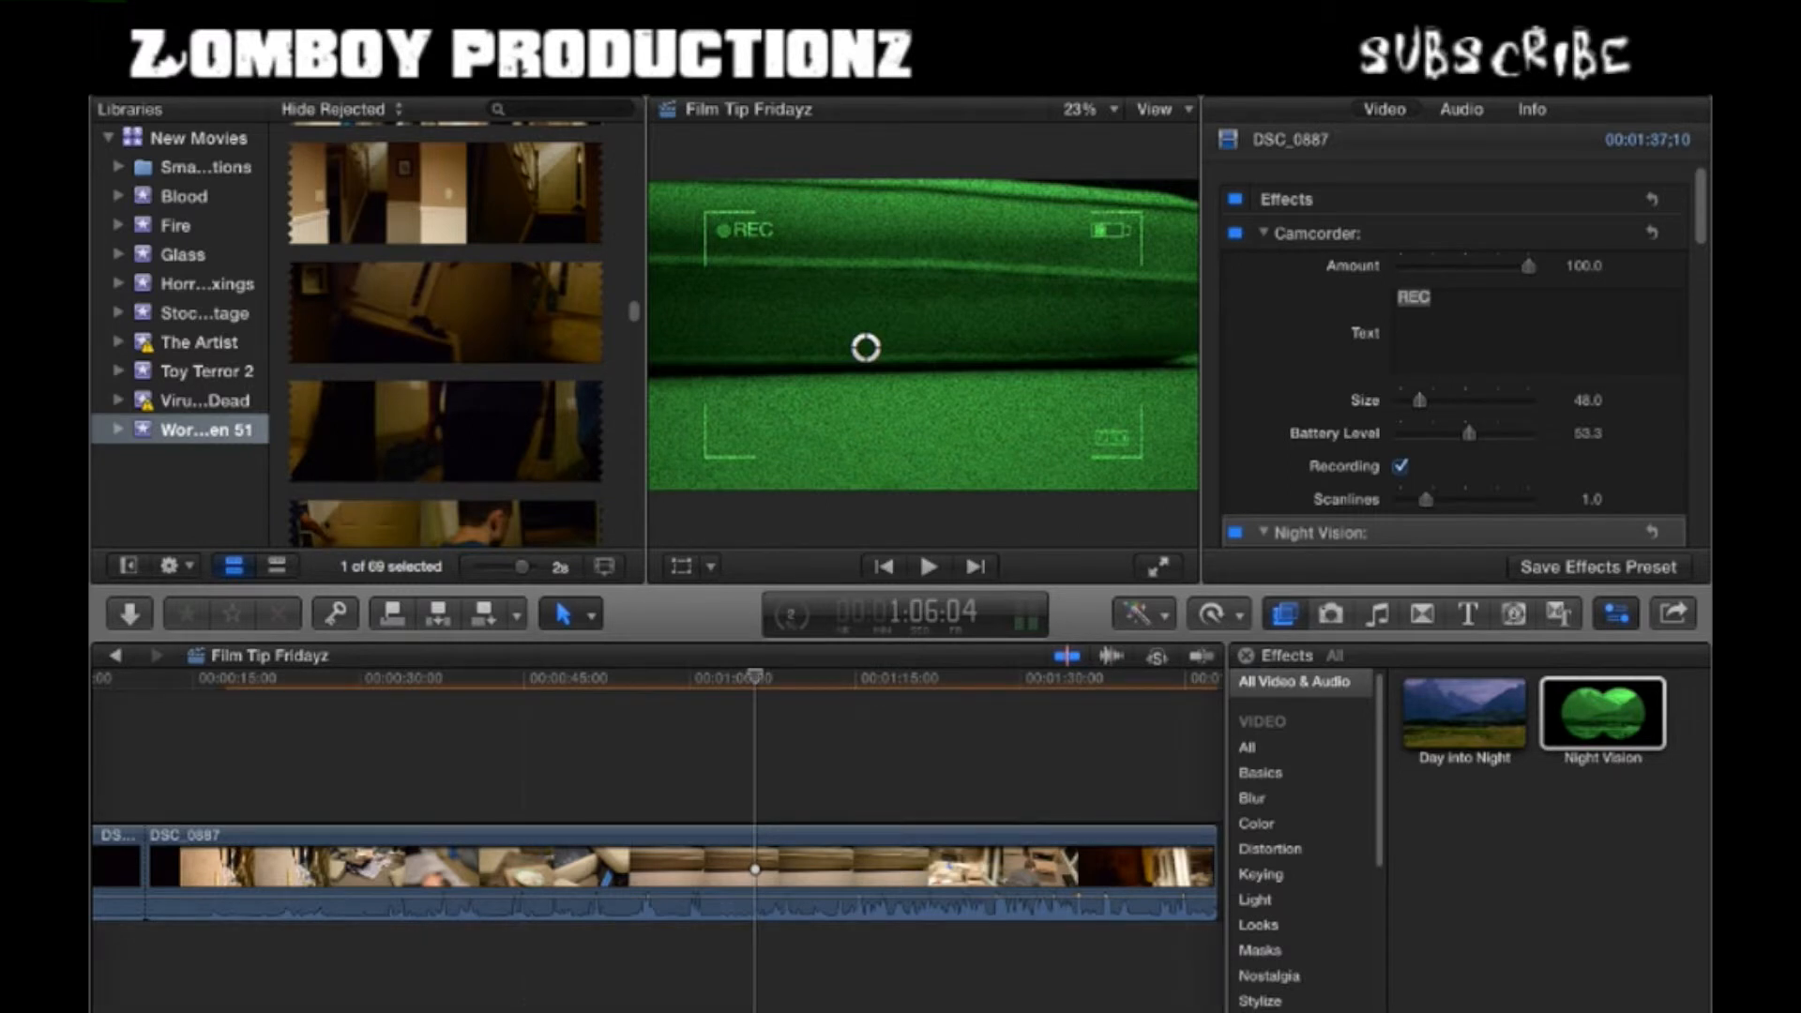
pyautogui.write('grain')
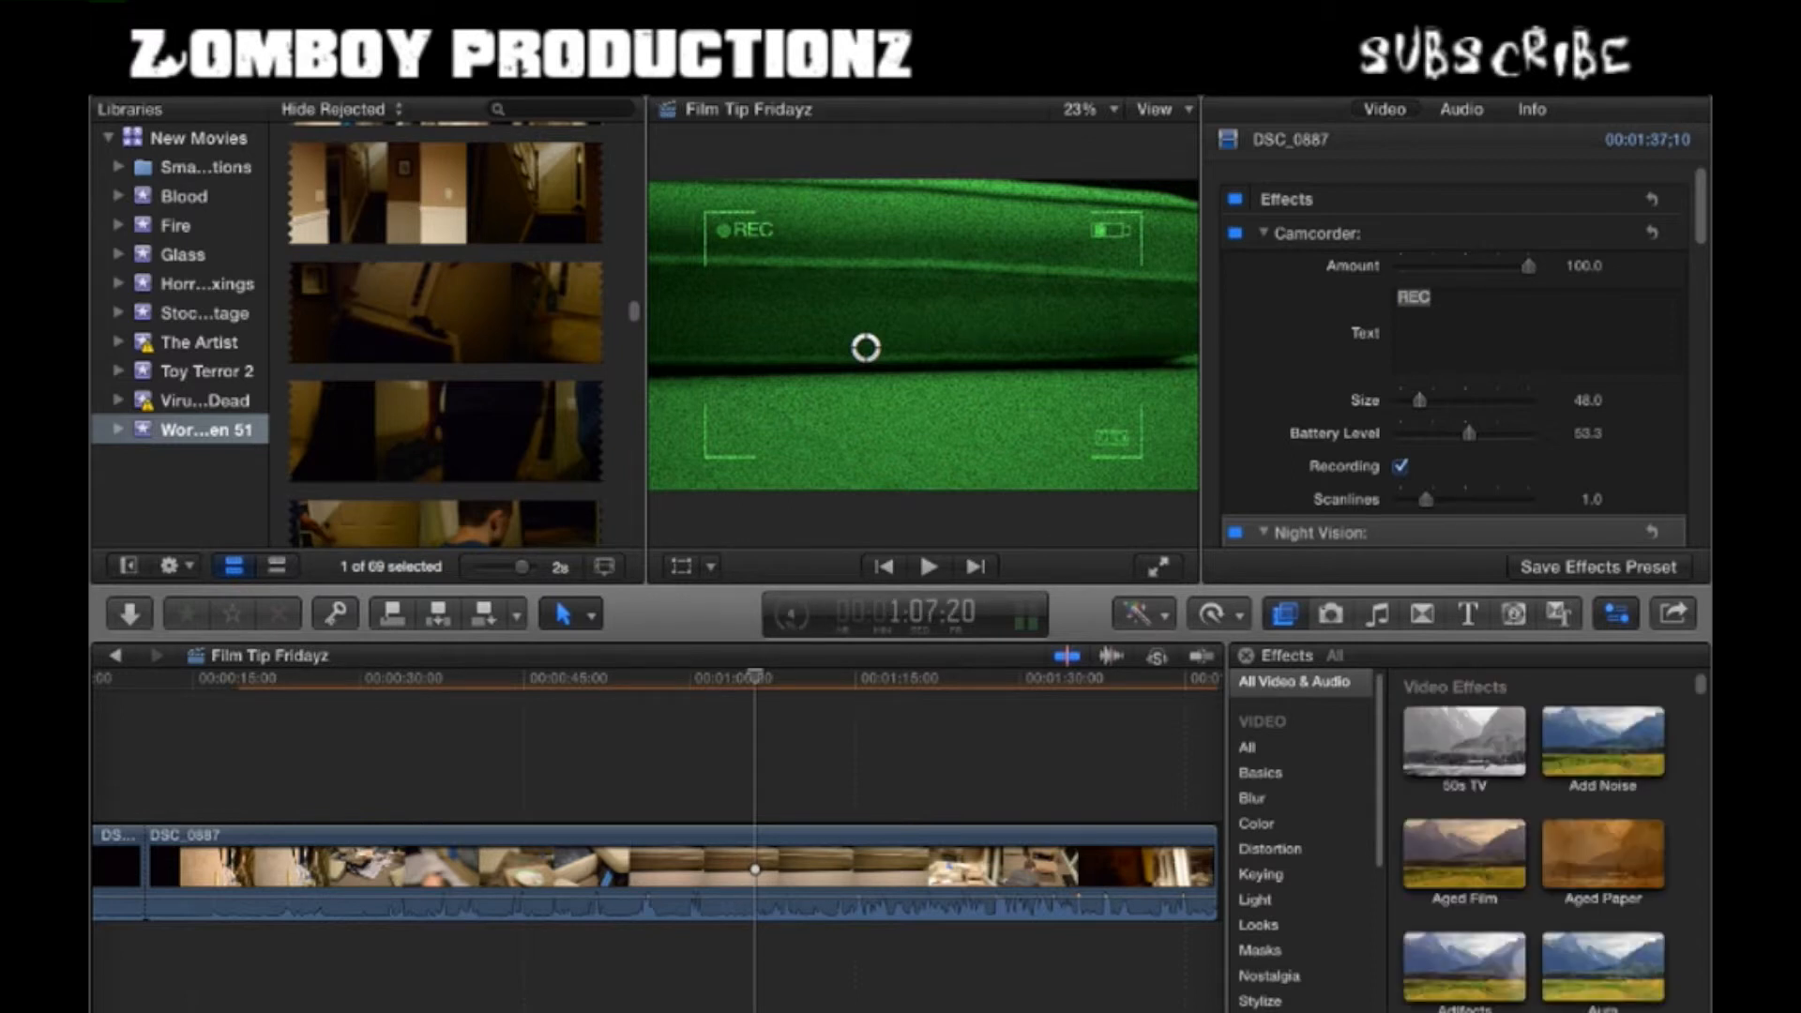
pyautogui.click(1602, 741)
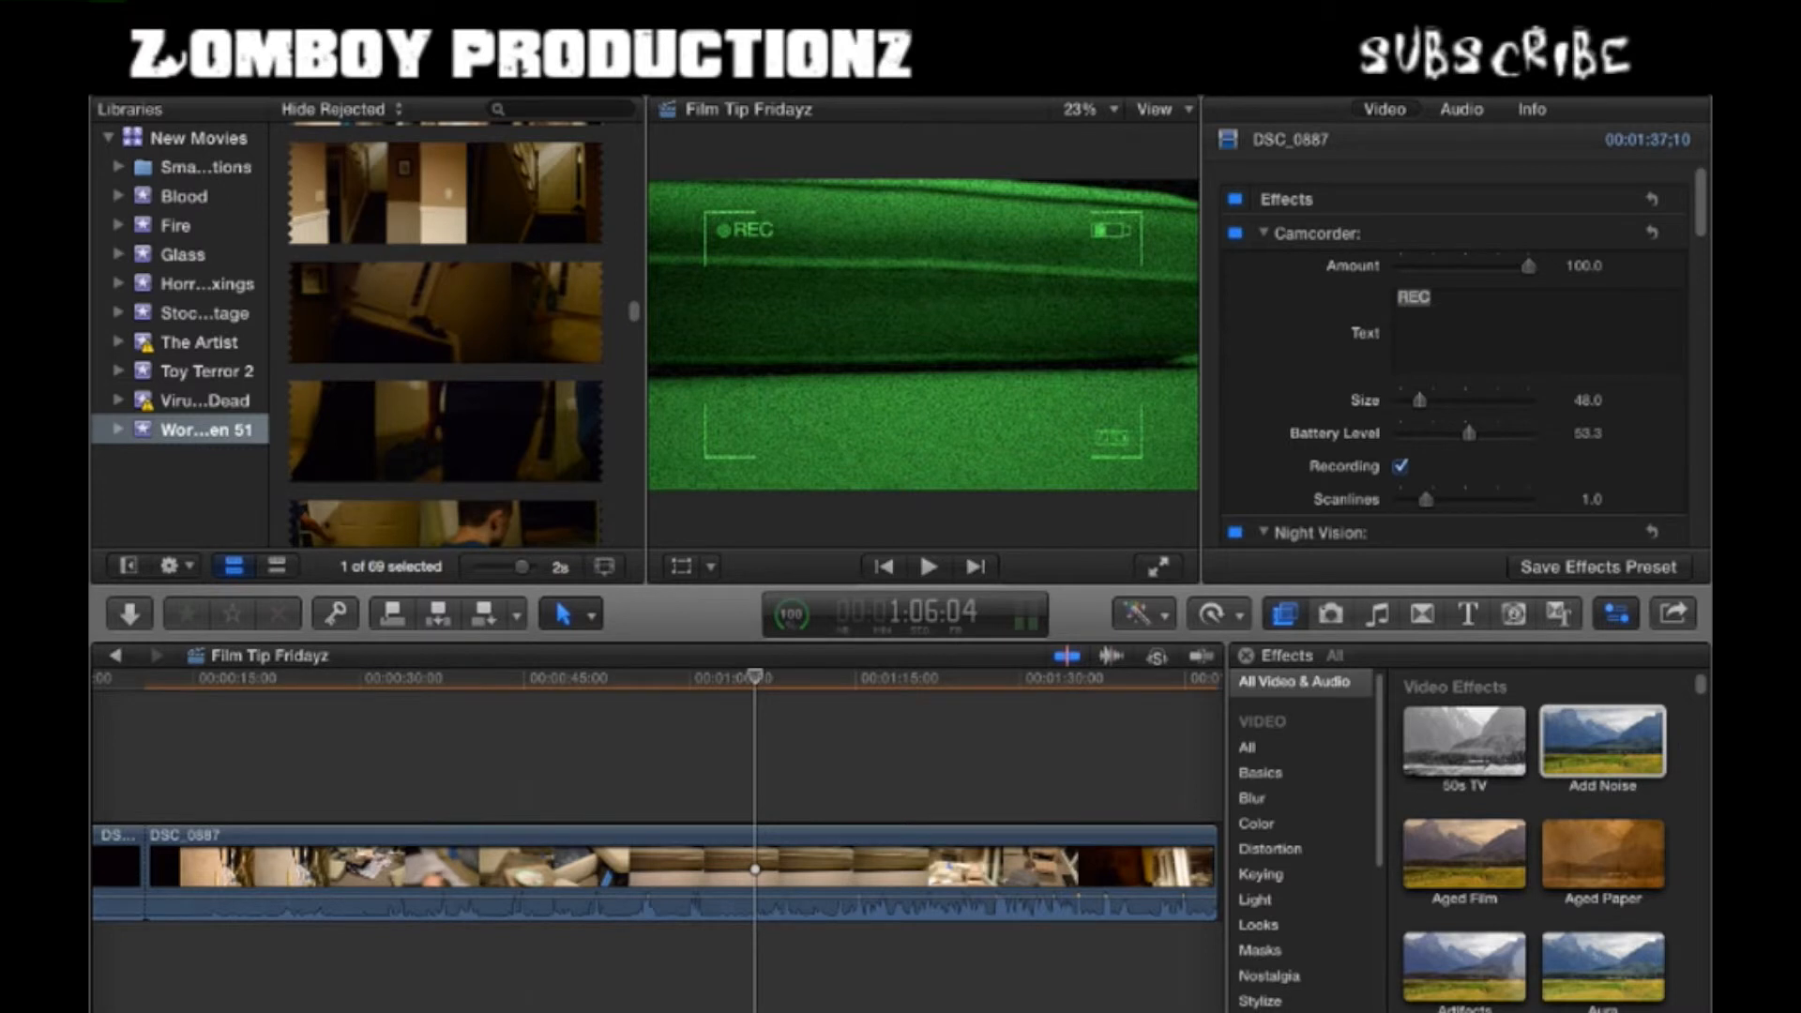
# - Set Add Noise's Amount to 1.0 and play back part of the clip
pyautogui.moveTo(754, 677); pyautogui.dragTo(467, 677)
pyautogui.scroll(-1, 1454, 357)
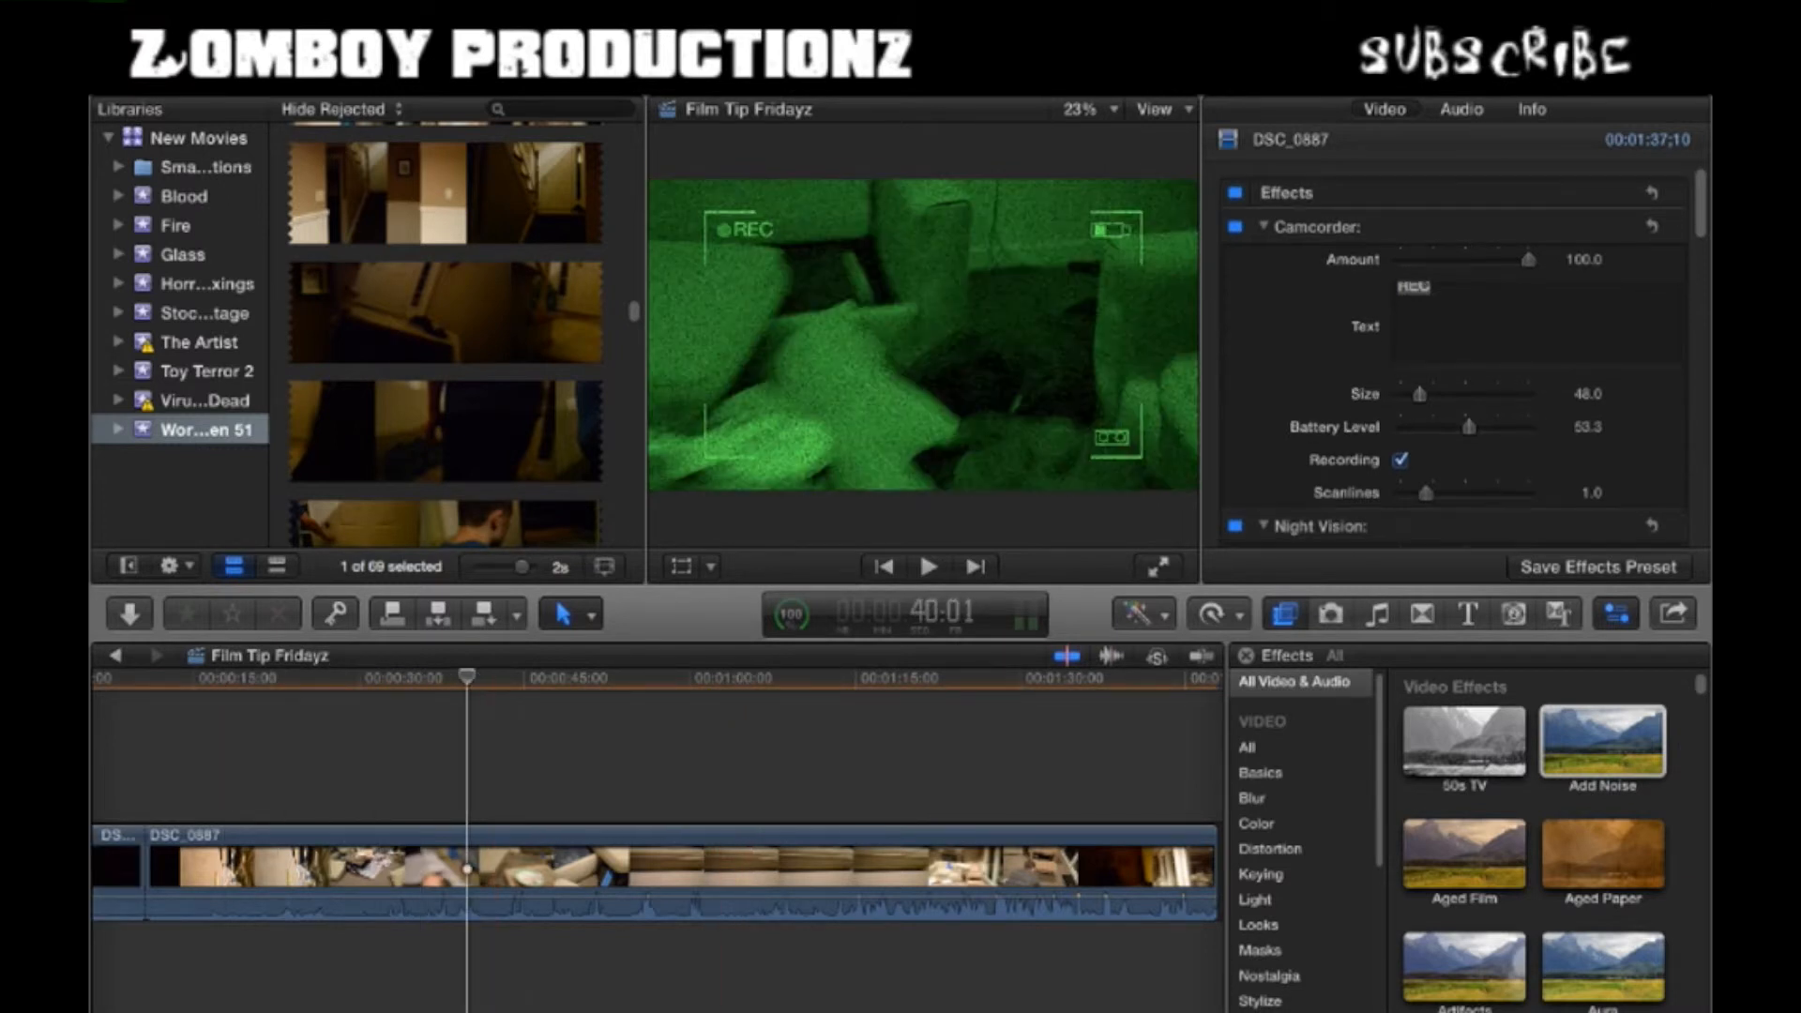
pyautogui.scroll(-5, 1454, 356)
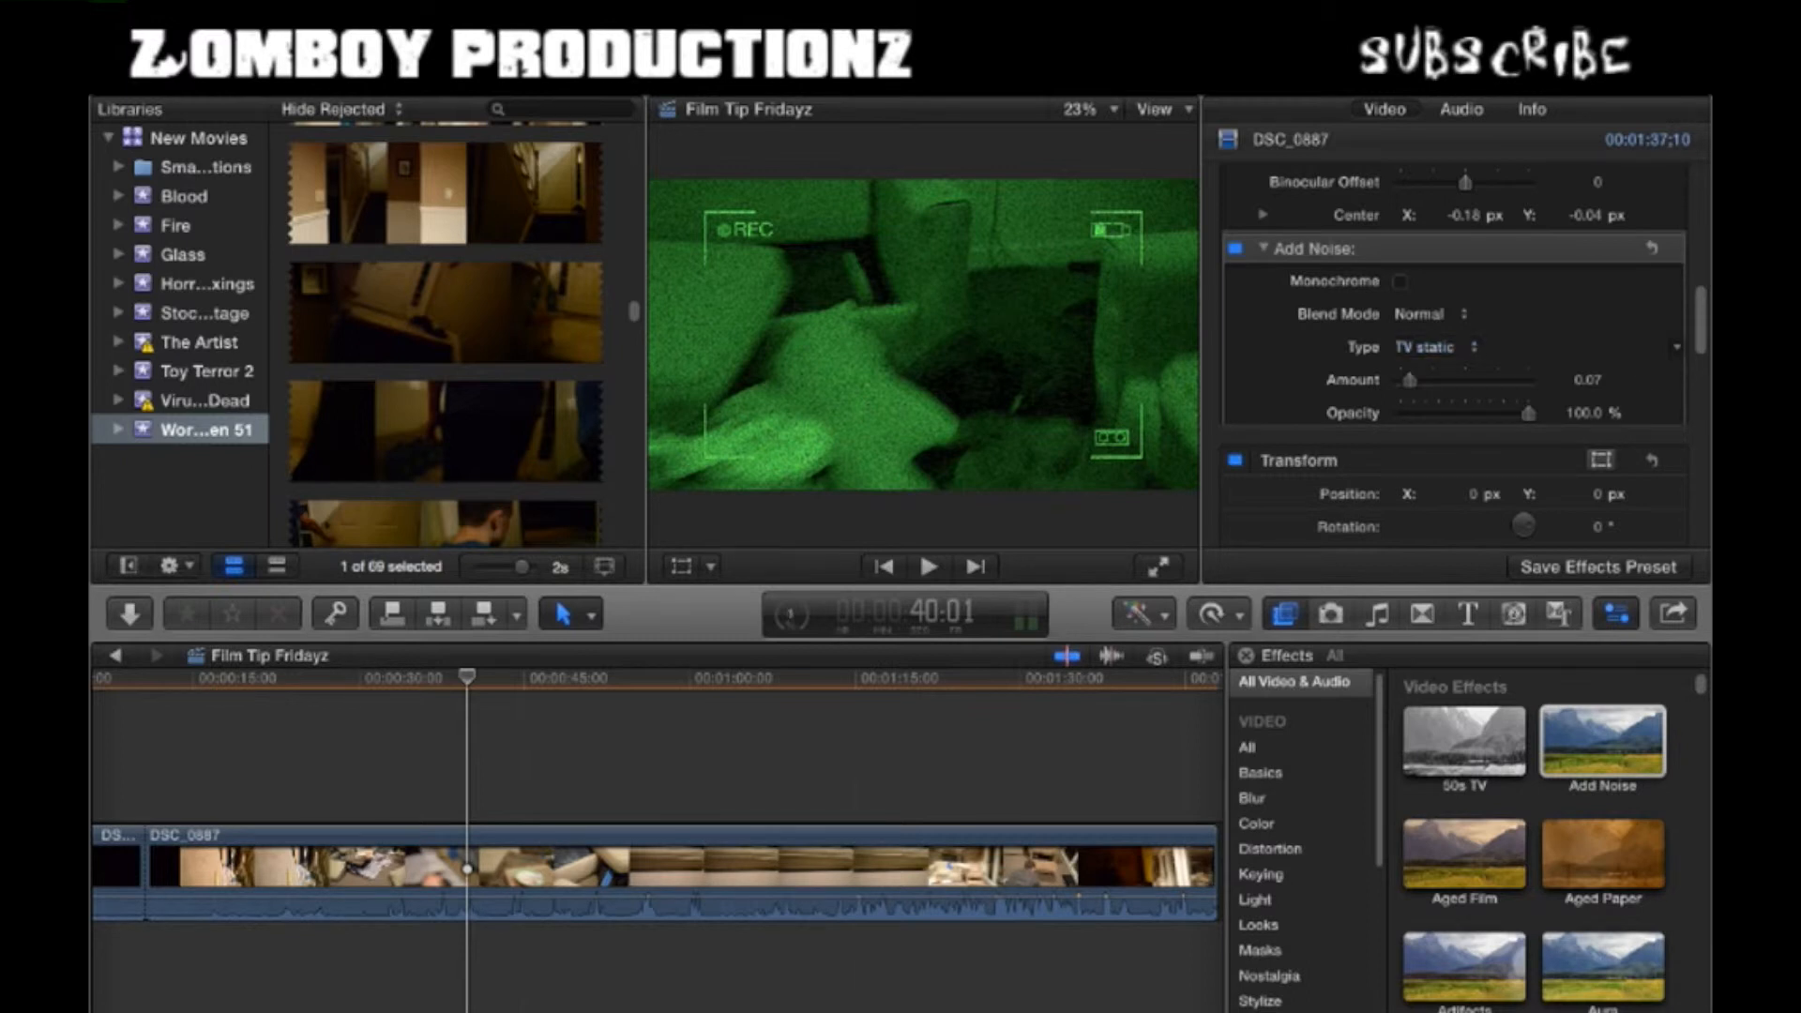
pyautogui.moveTo(1498, 379); pyautogui.dragTo(1529, 379)
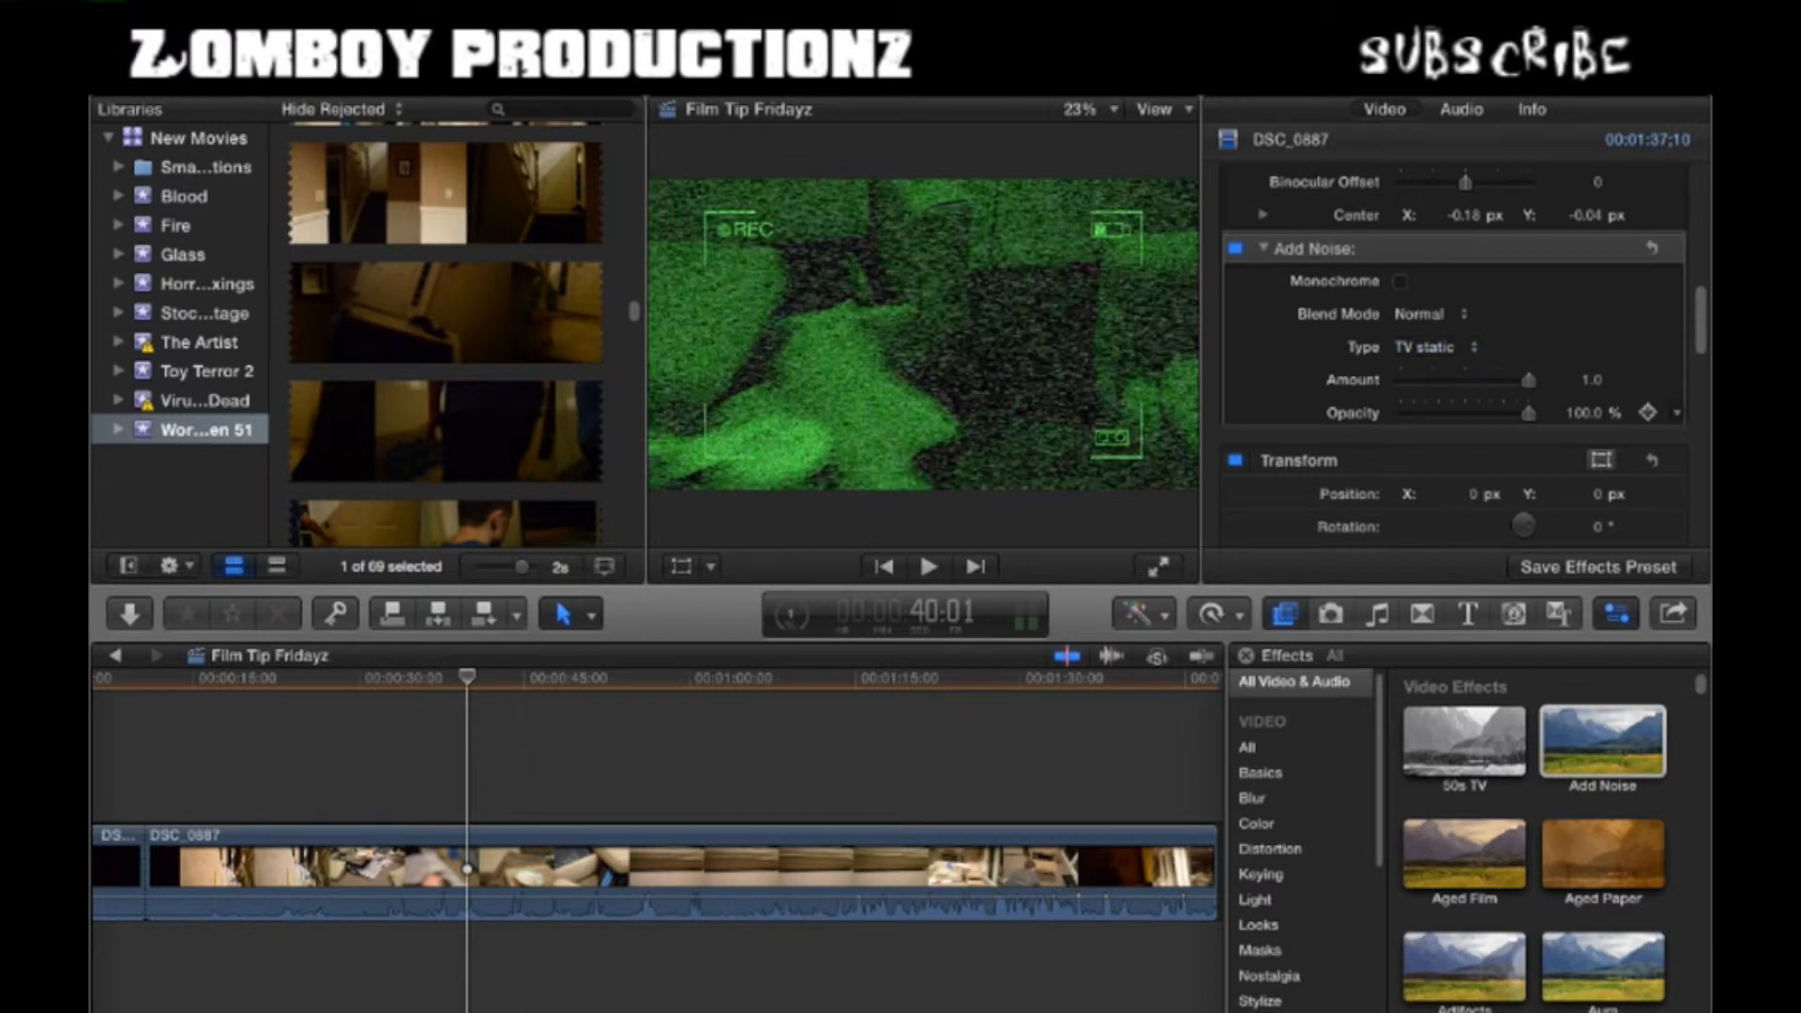
pyautogui.moveTo(467, 676); pyautogui.dragTo(604, 676)
pyautogui.press('space')
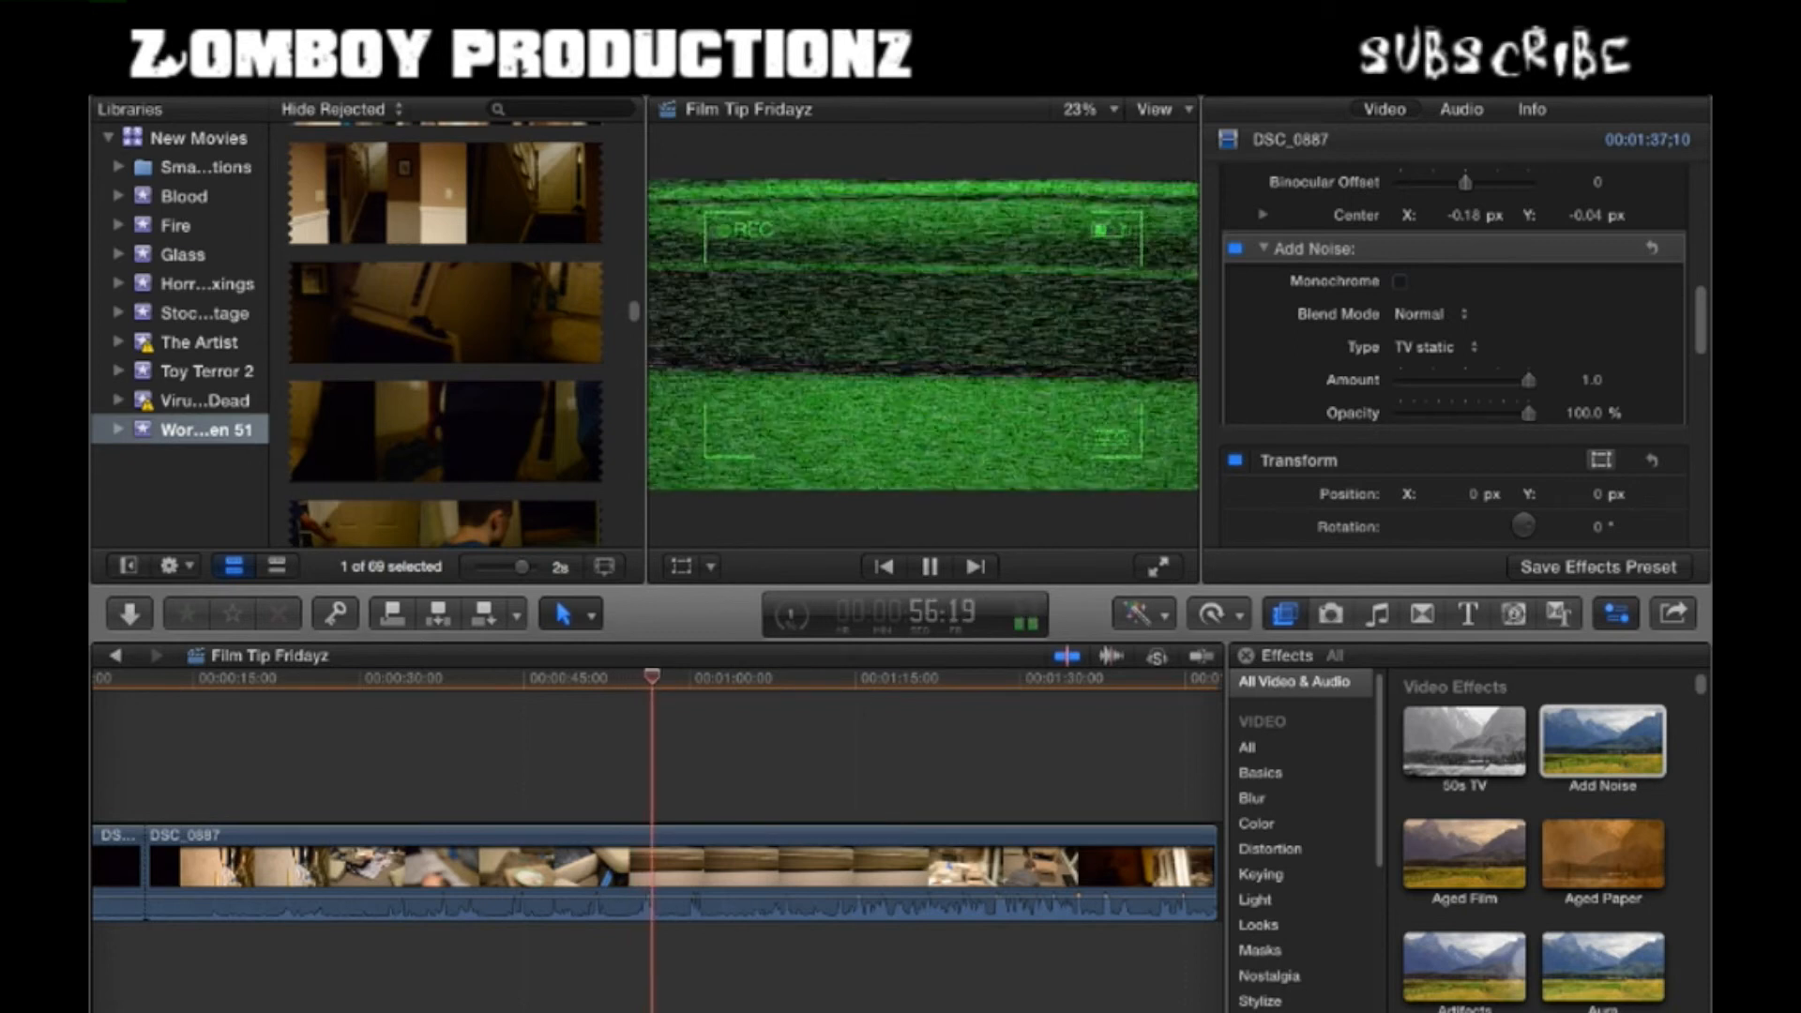
pyautogui.press('space')
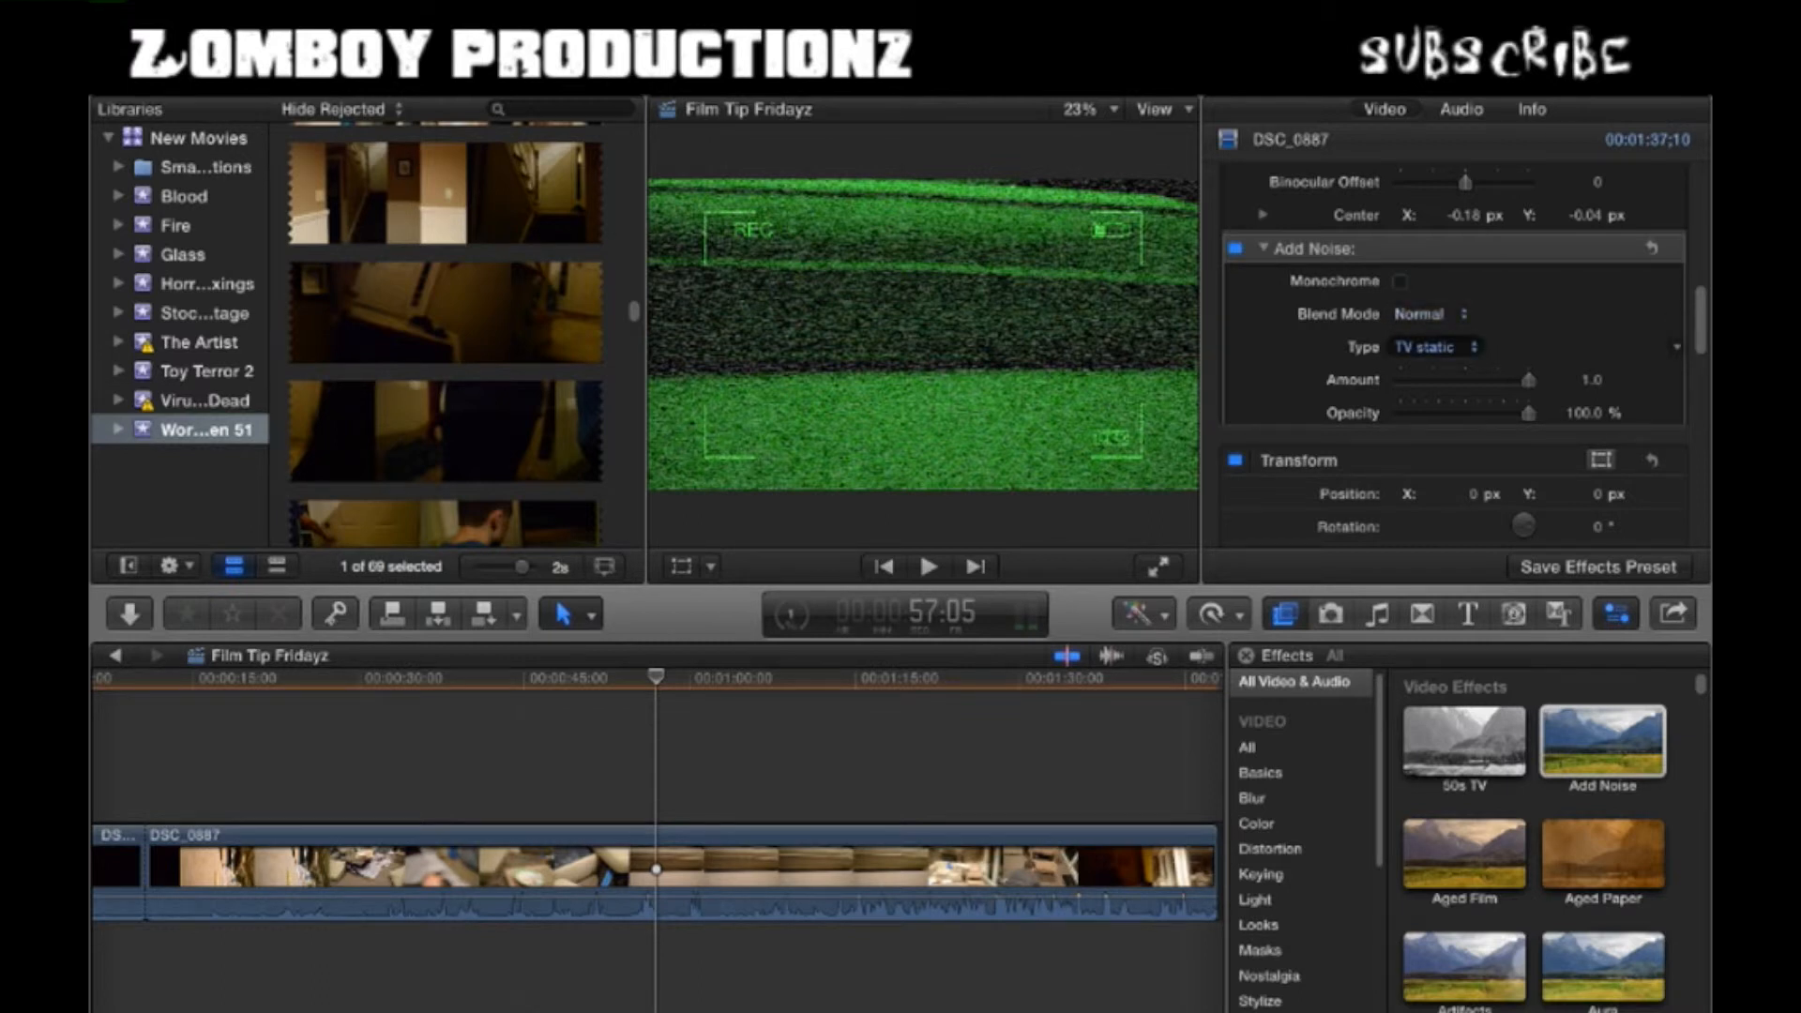
# - Try the White Noise (Uniform), Gaussian Noise (Film Grain) and Blue Noise (reduces banding) types for Add Noise
pyautogui.click(1449, 368)
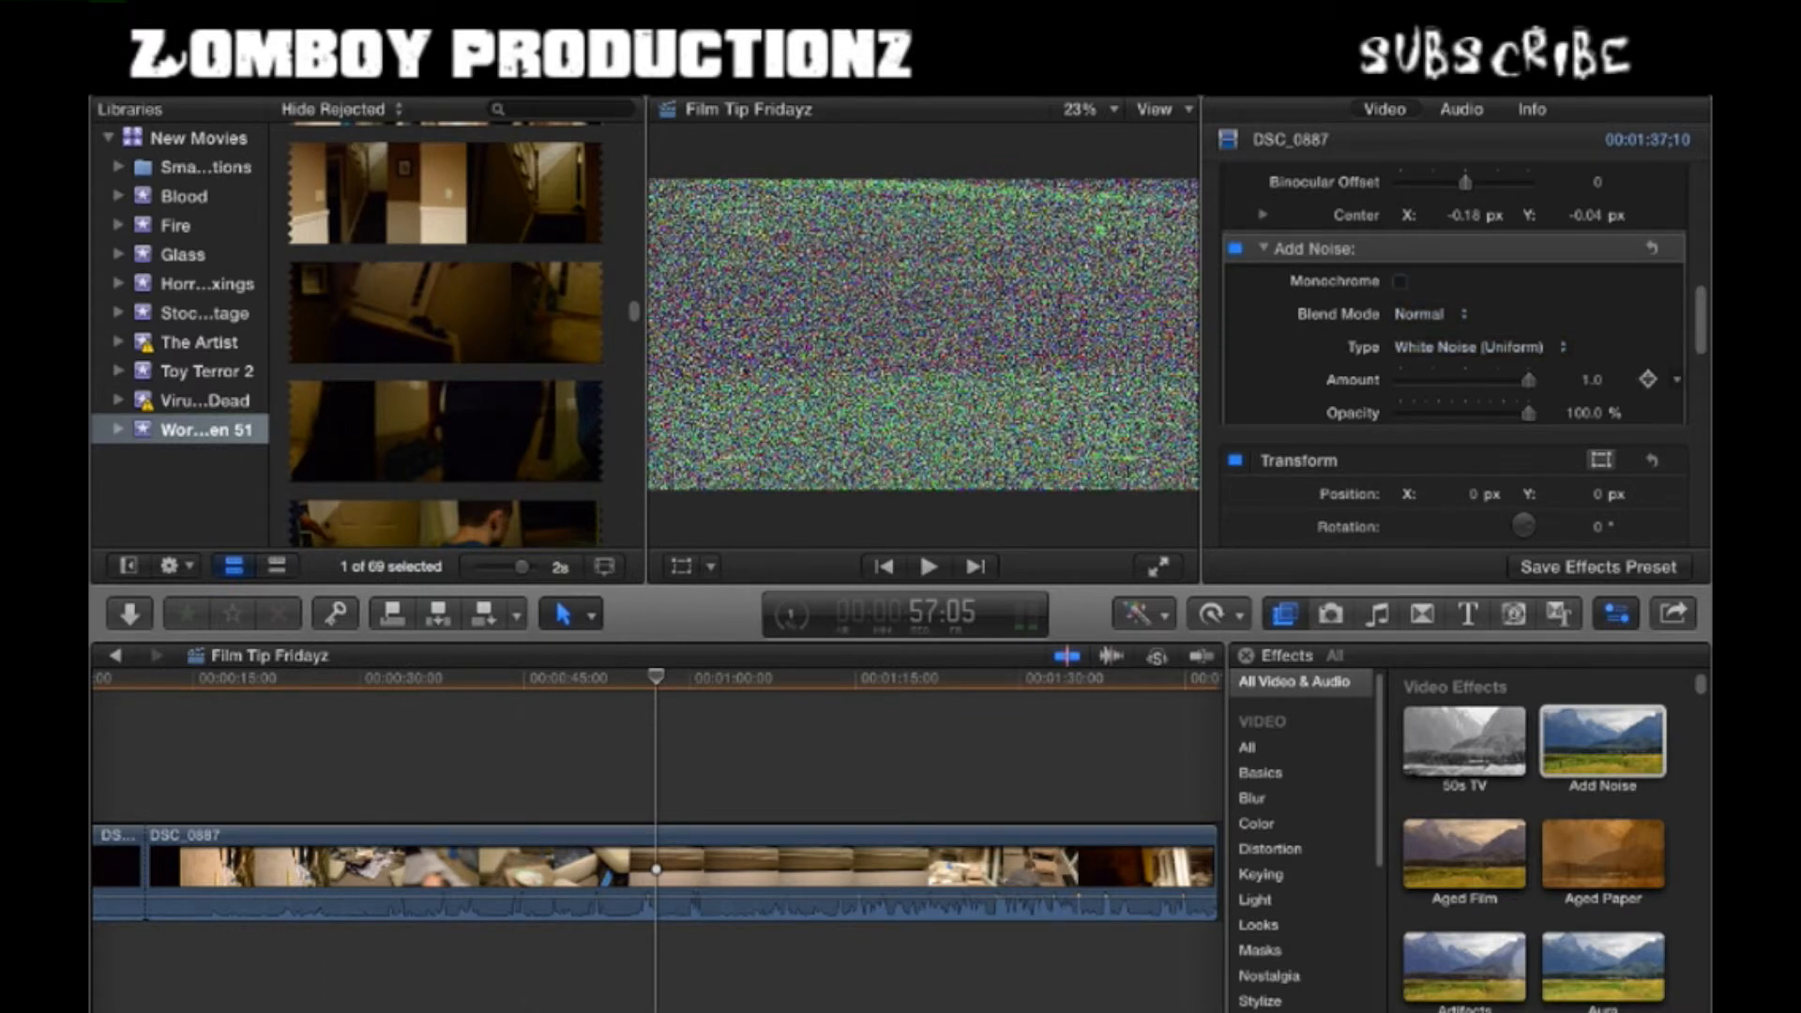
pyautogui.moveTo(647, 677); pyautogui.dragTo(701, 677)
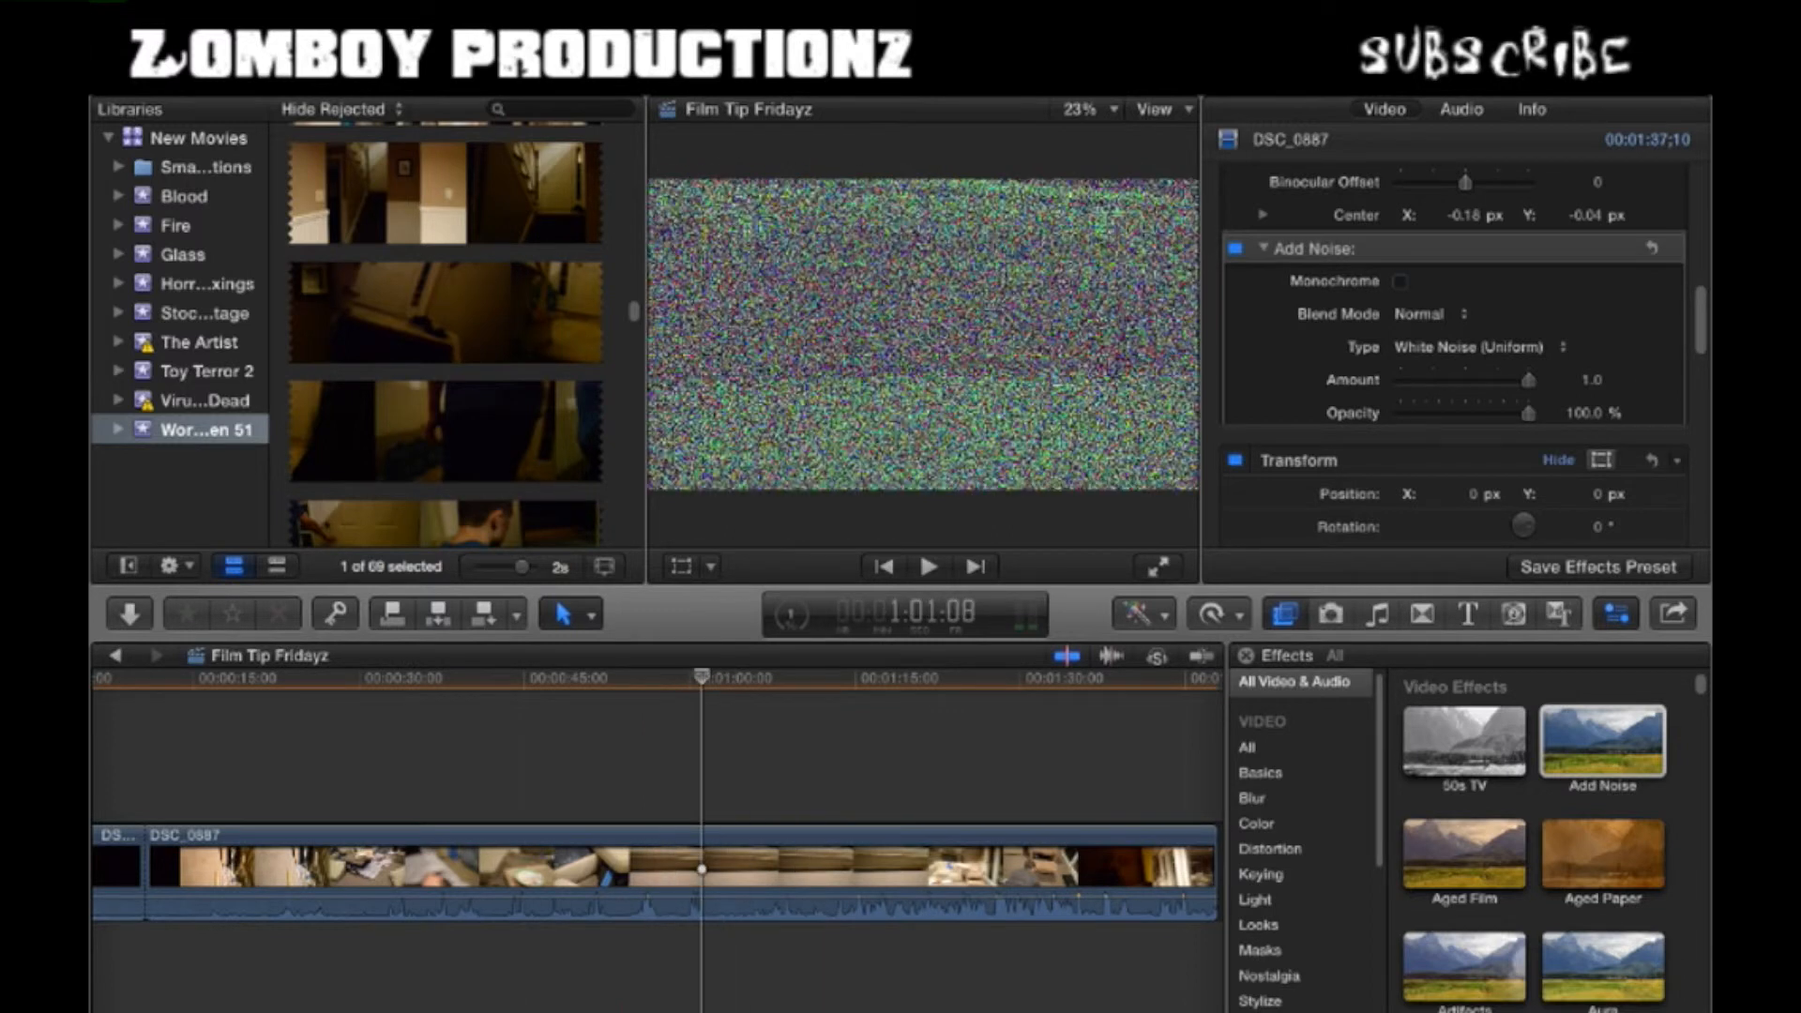
pyautogui.click(1449, 373)
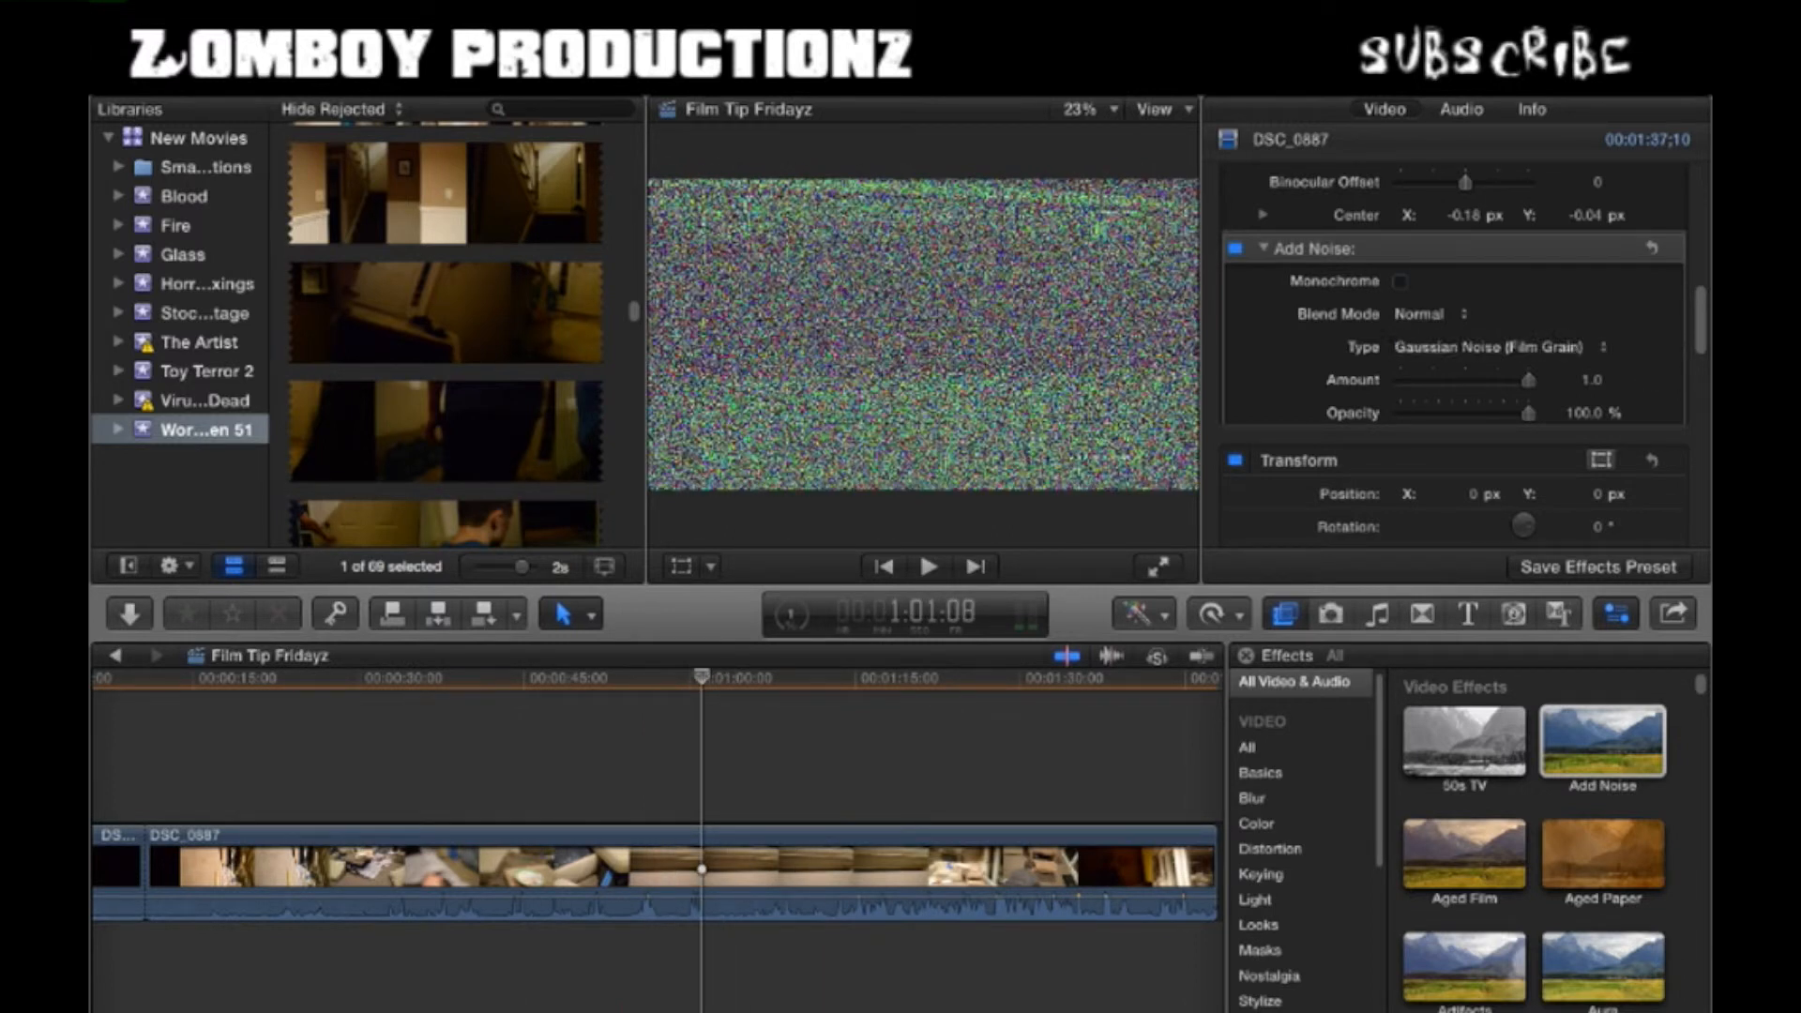
pyautogui.moveTo(713, 677); pyautogui.dragTo(852, 677)
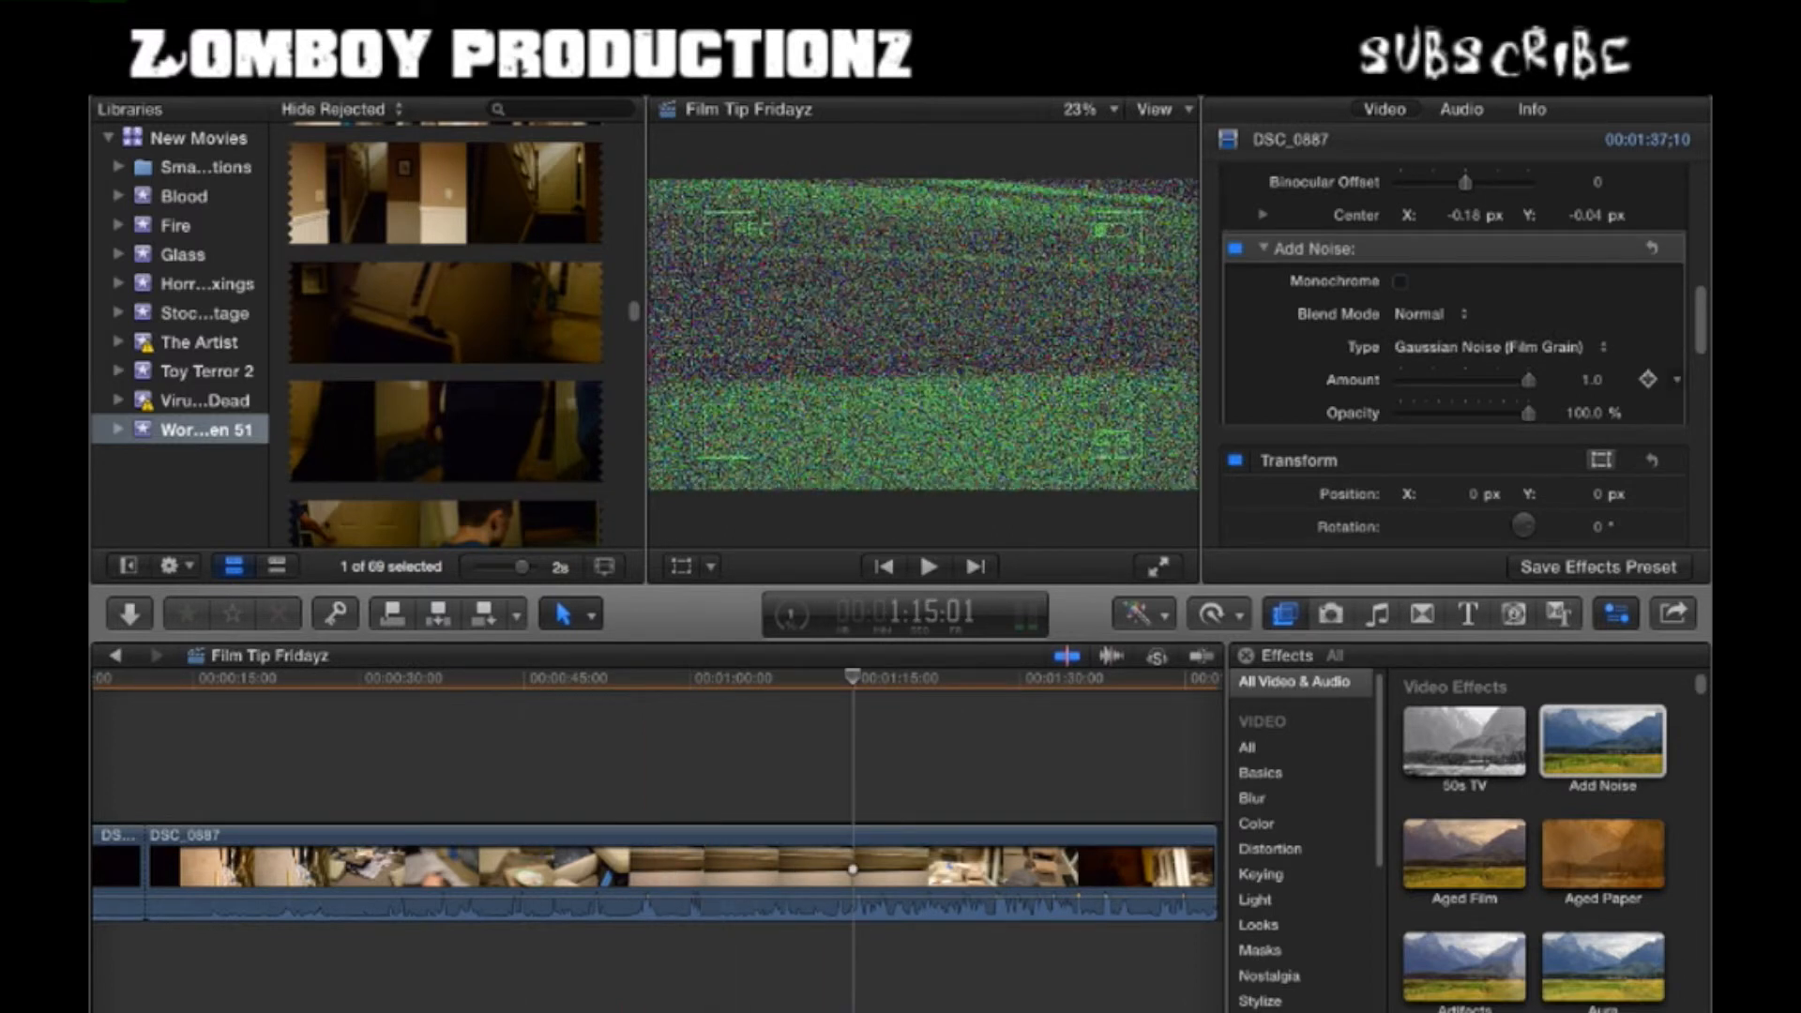
pyautogui.click(1449, 321)
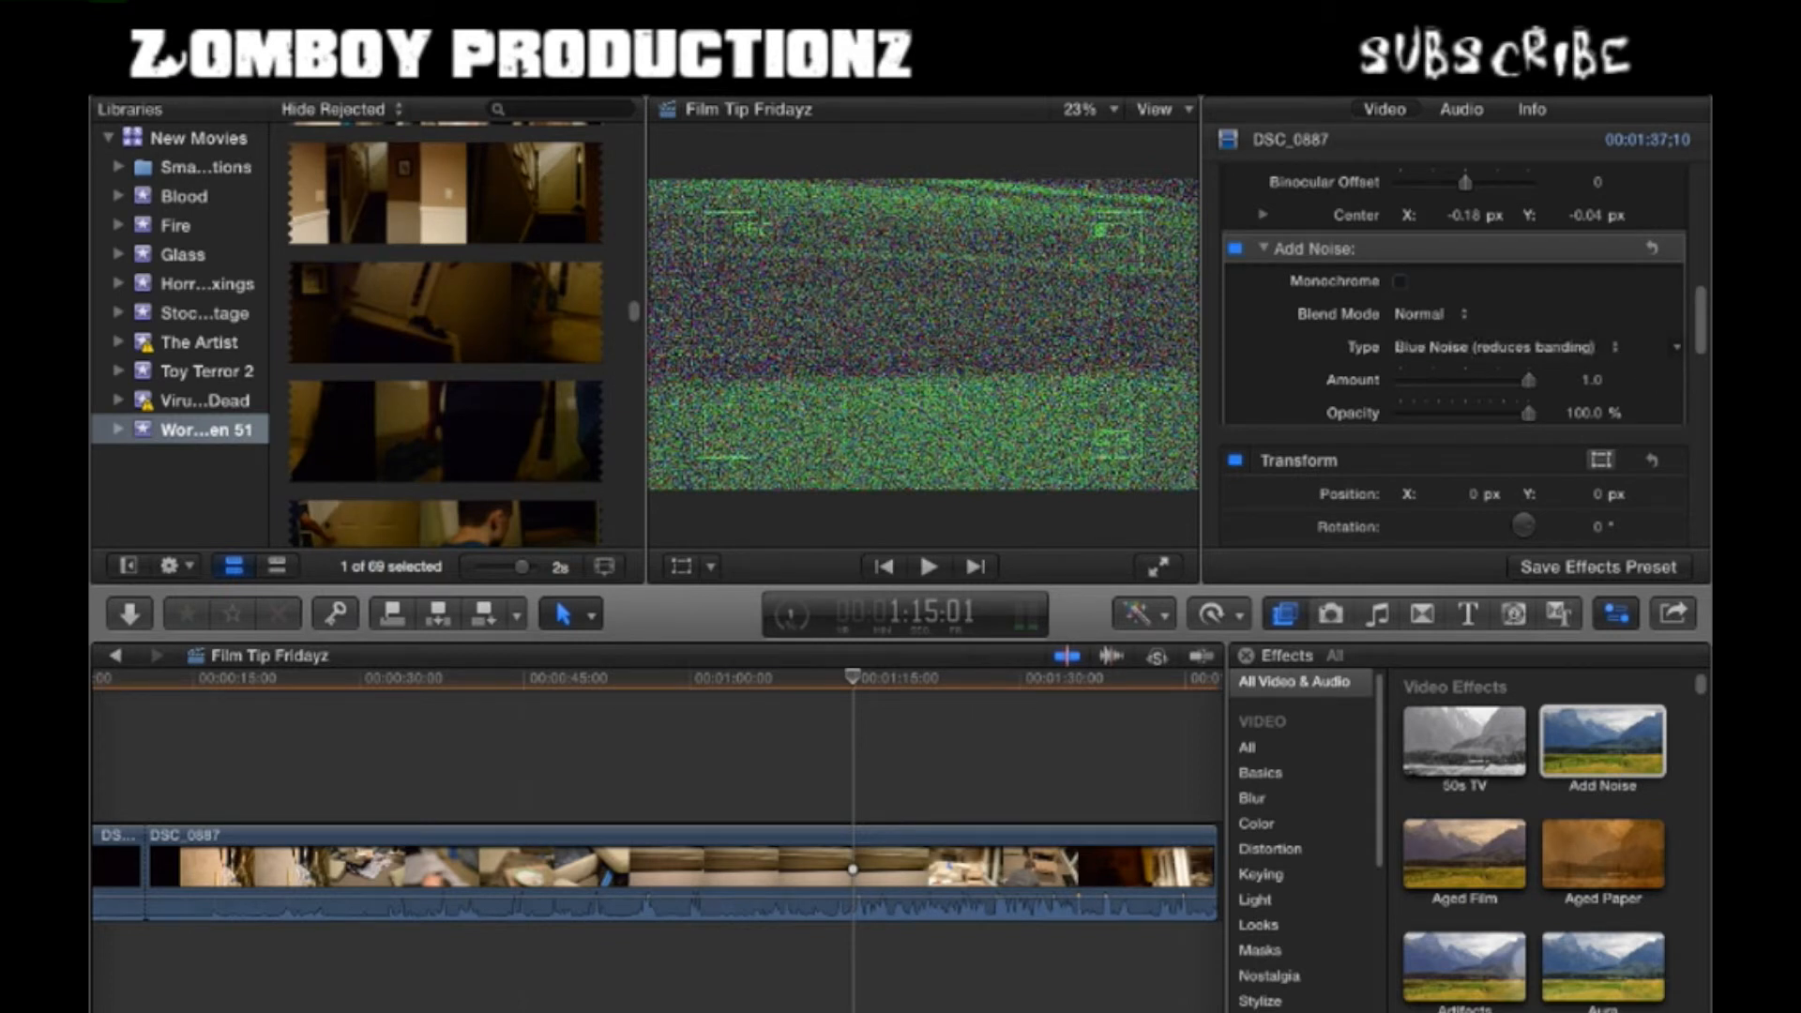
pyautogui.click(898, 869)
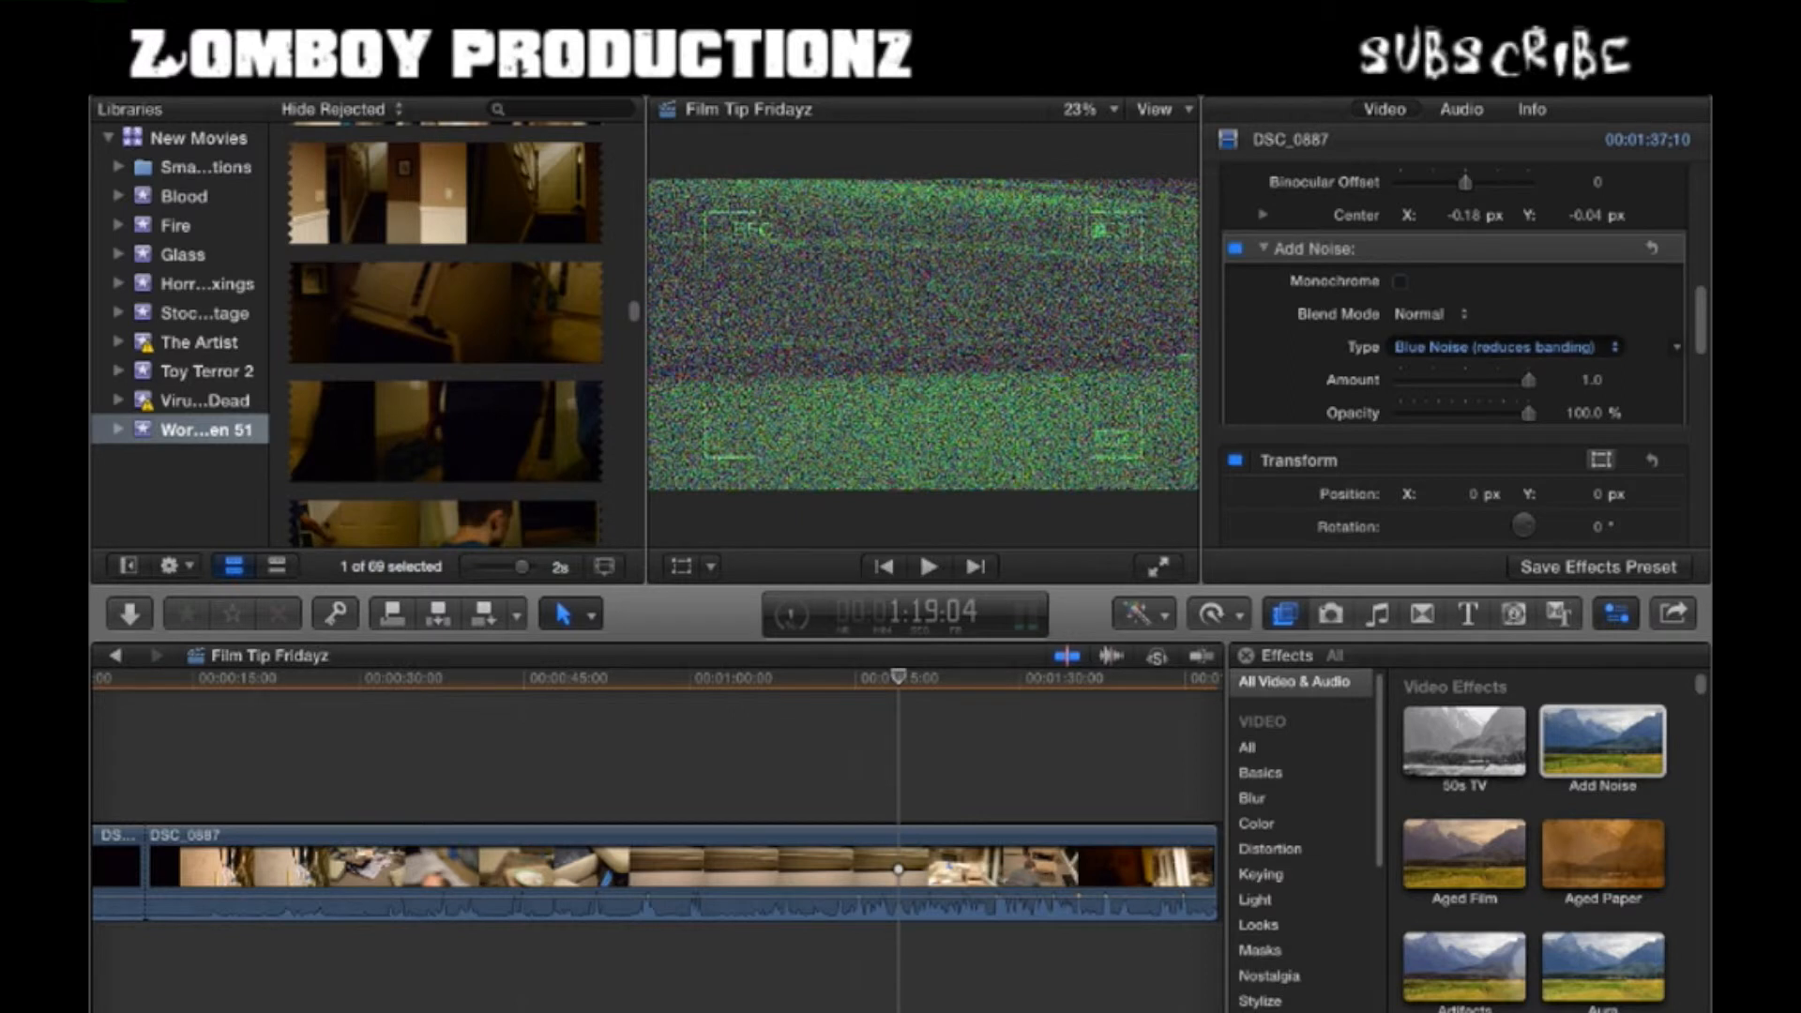
# - Try the Pink Noise type for Add Noise and play back the clip
pyautogui.click(1444, 347)
pyautogui.moveTo(899, 676); pyautogui.dragTo(976, 676)
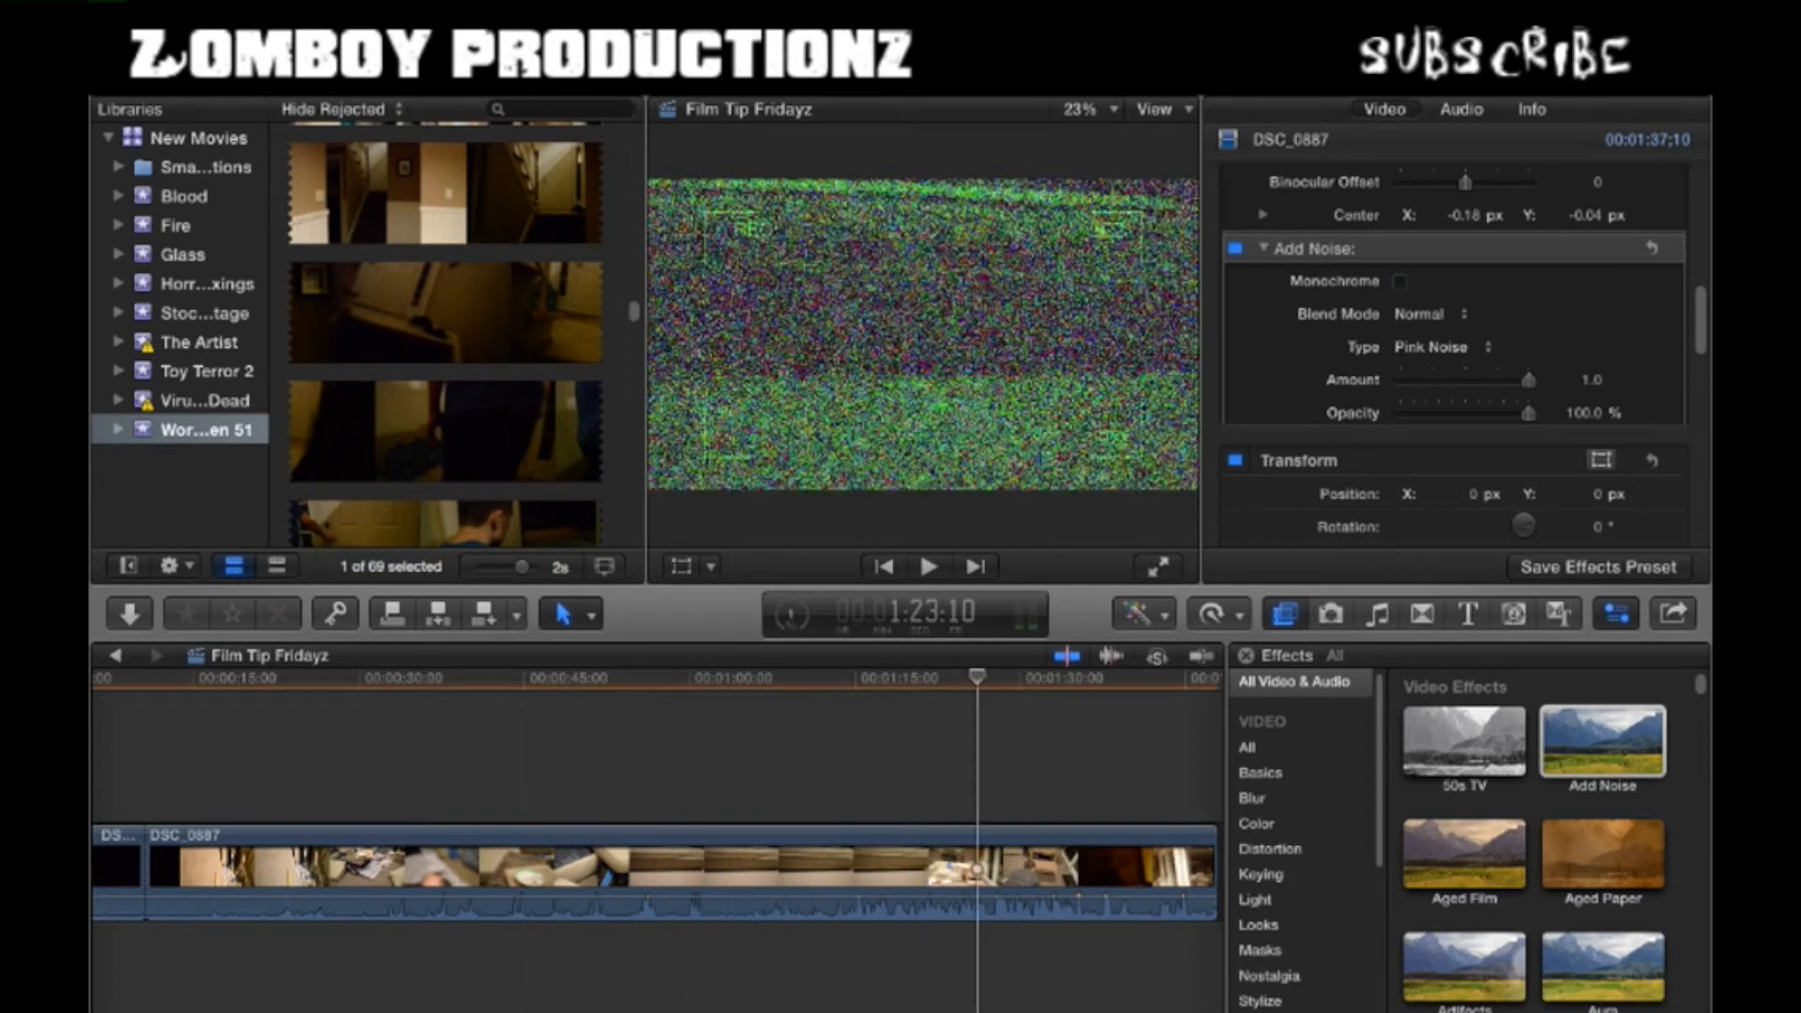
pyautogui.click(713, 676)
pyautogui.press('space')
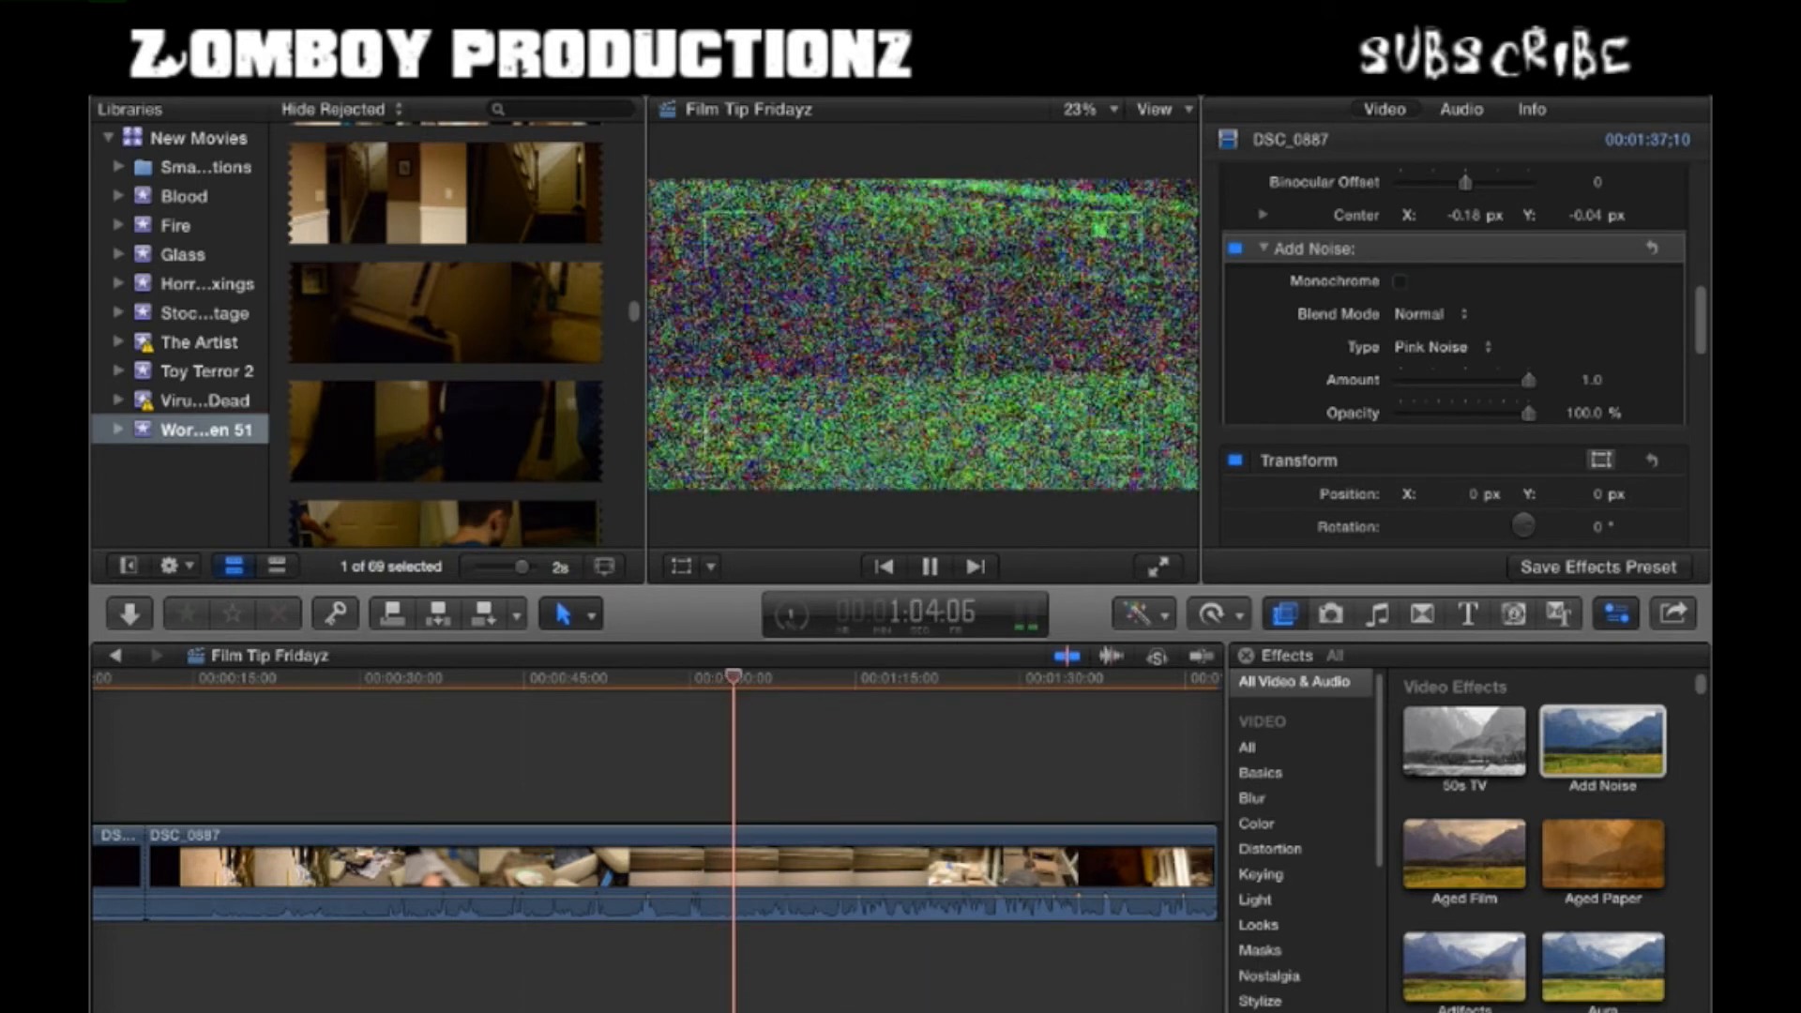
pyautogui.press('space')
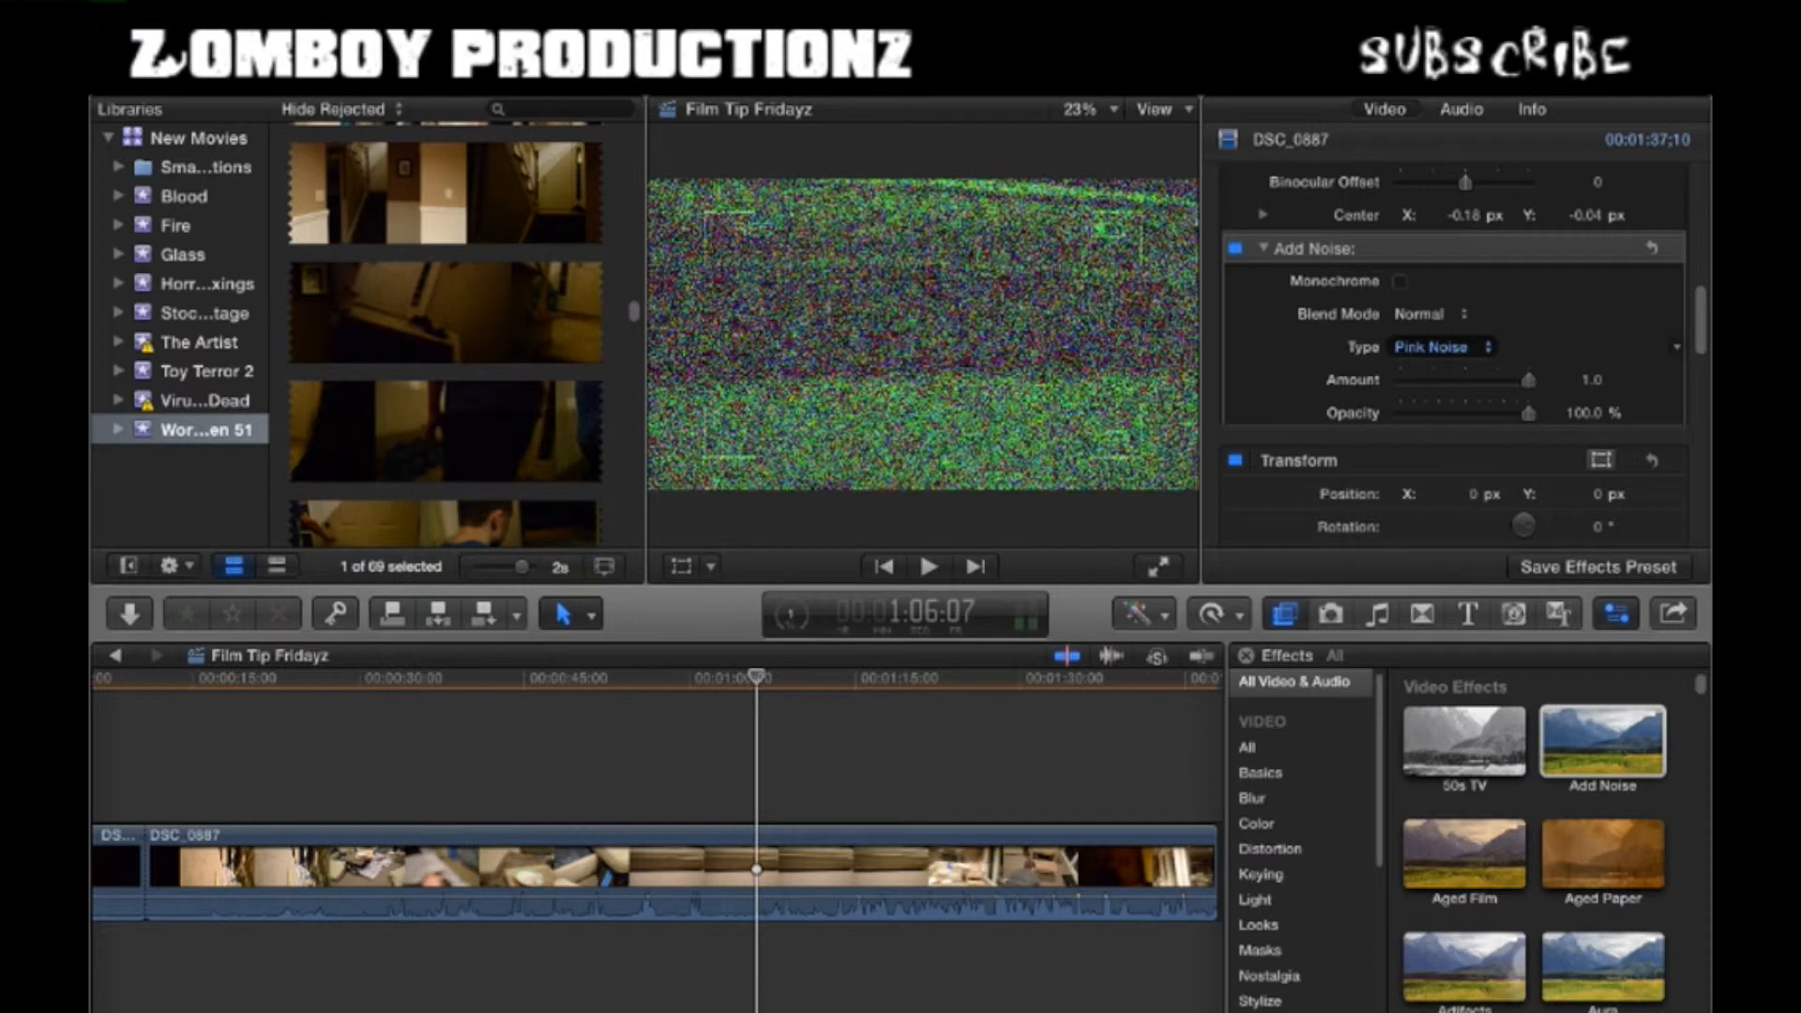
# - Set Add Noise's Type to TV static and its Opacity to about 46.36 %
pyautogui.click(1424, 346)
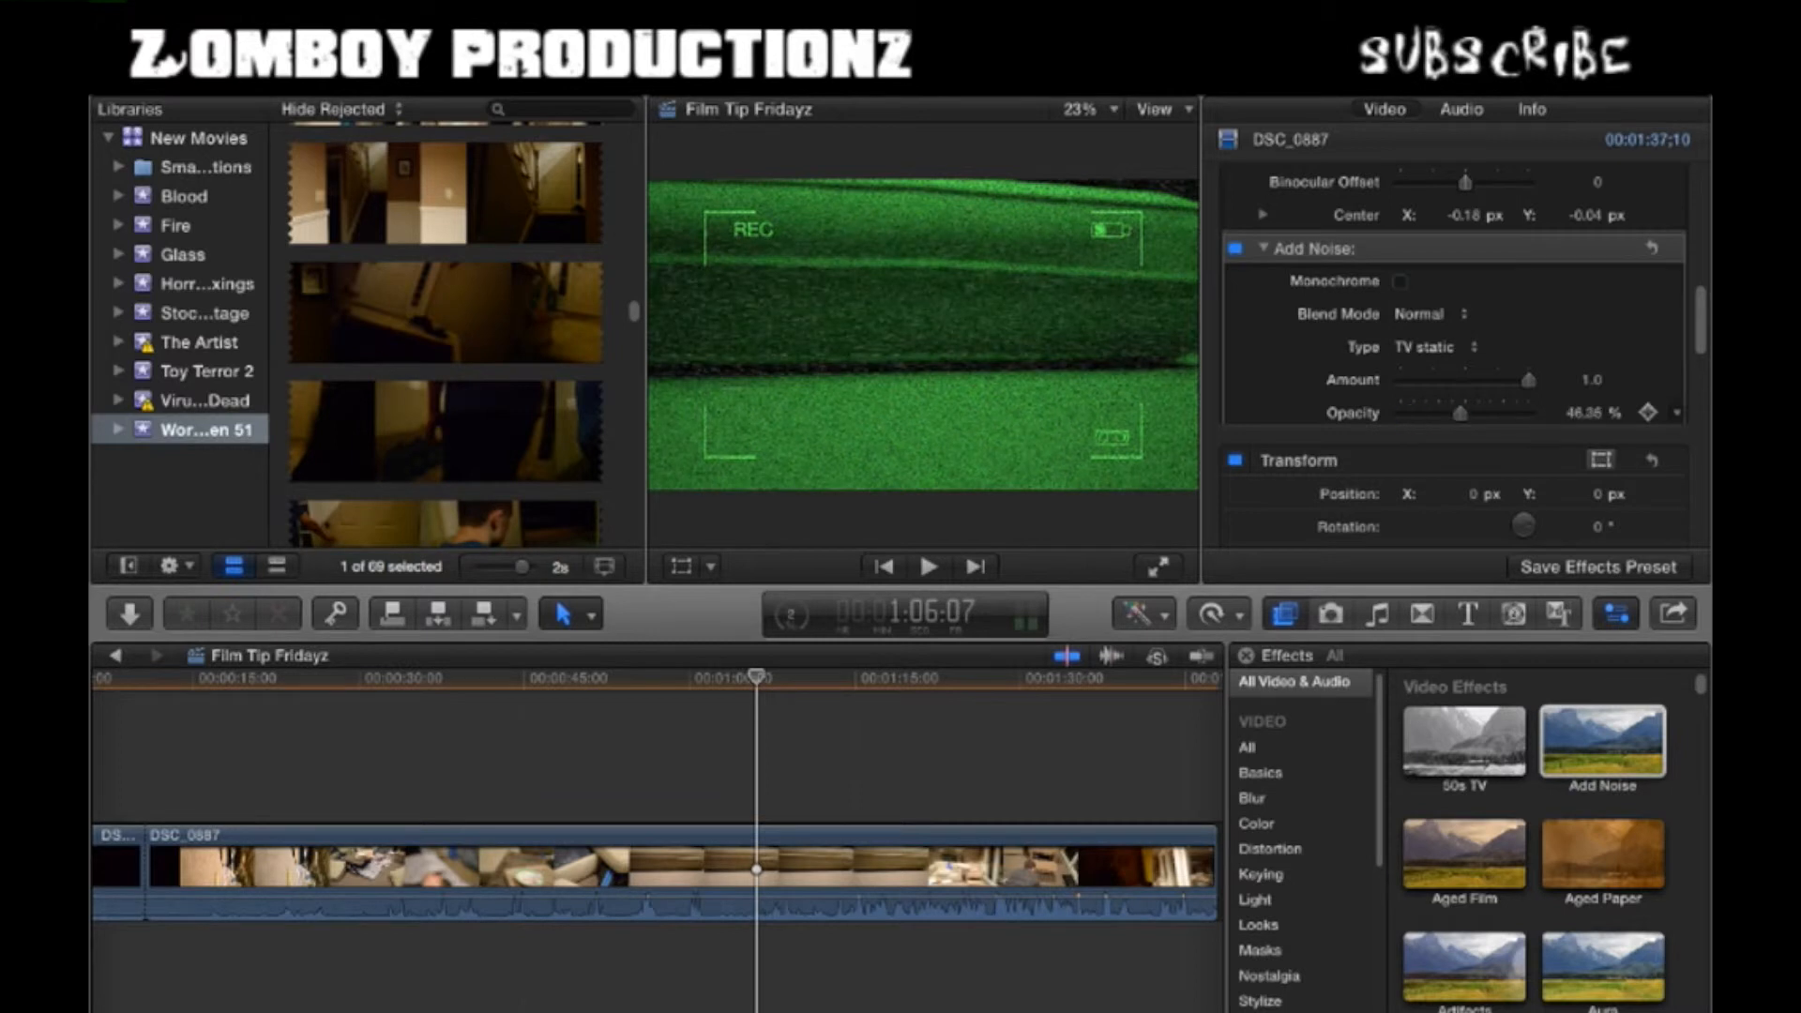
# - Split the second DSC_0887 clip at about 1:14:17 in the timeline
pyautogui.moveTo(756, 676); pyautogui.dragTo(850, 676)
pyautogui.press('r')
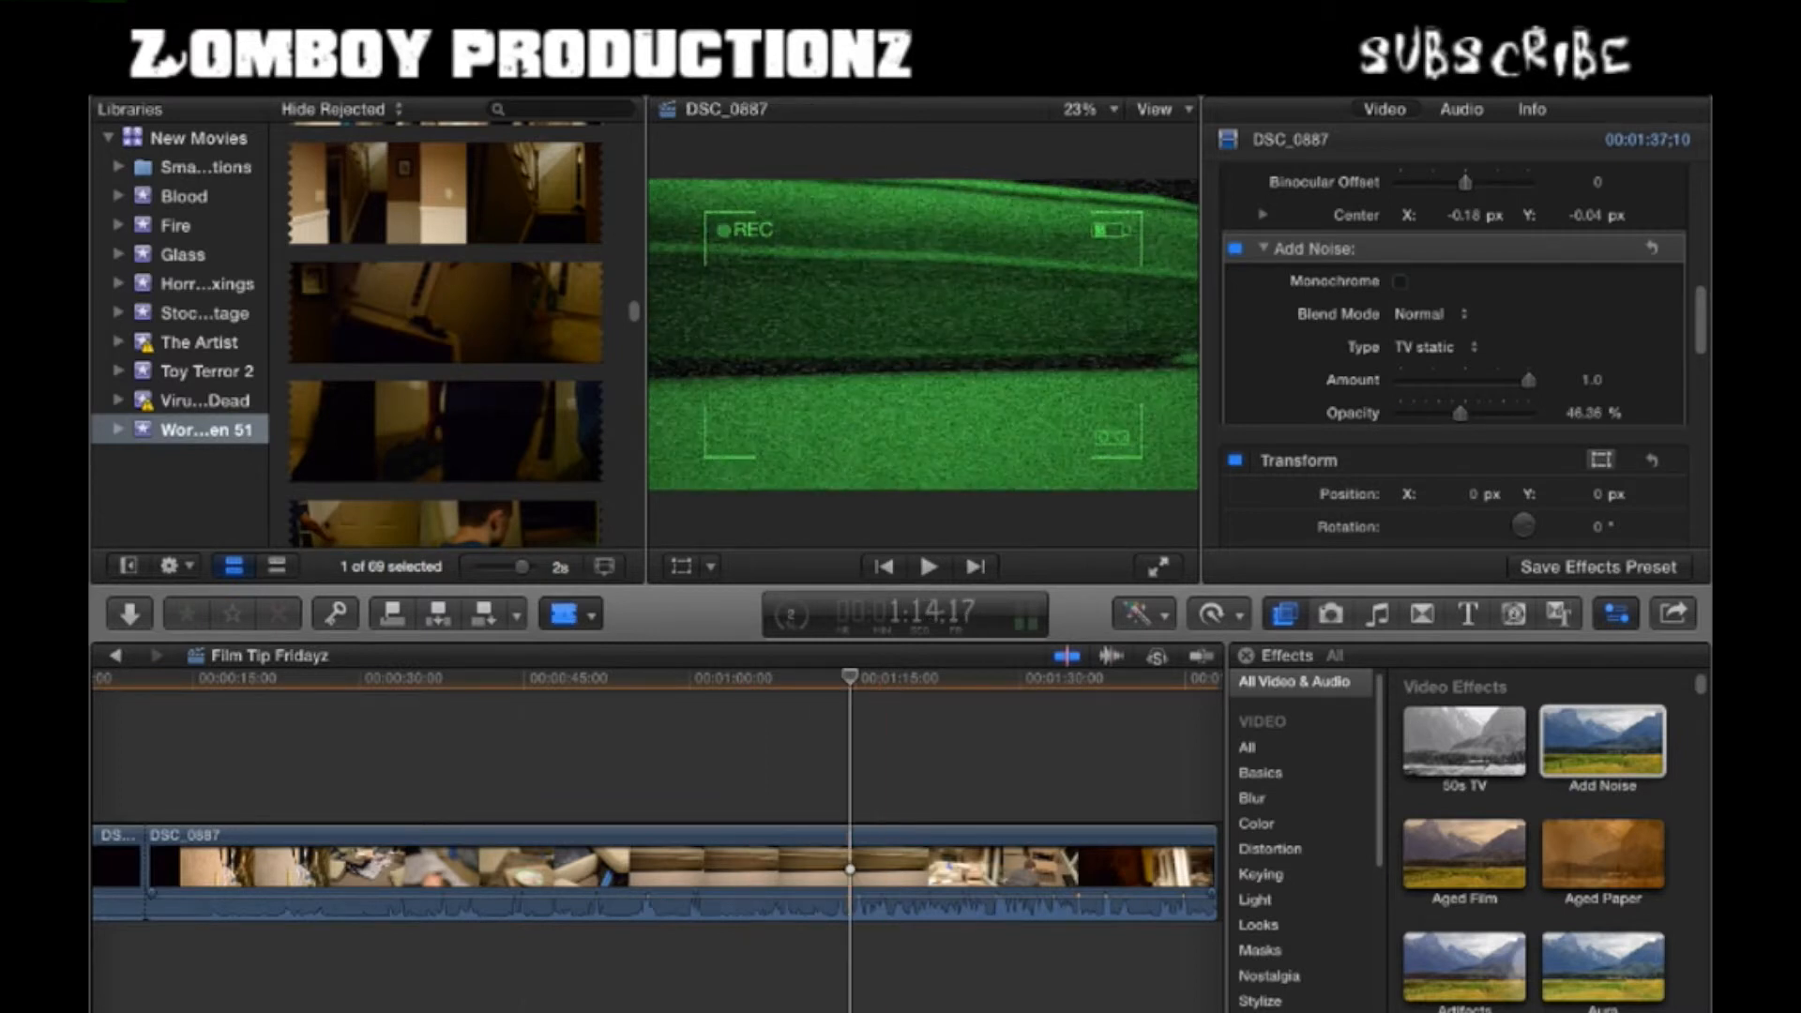
pyautogui.press('super+b')
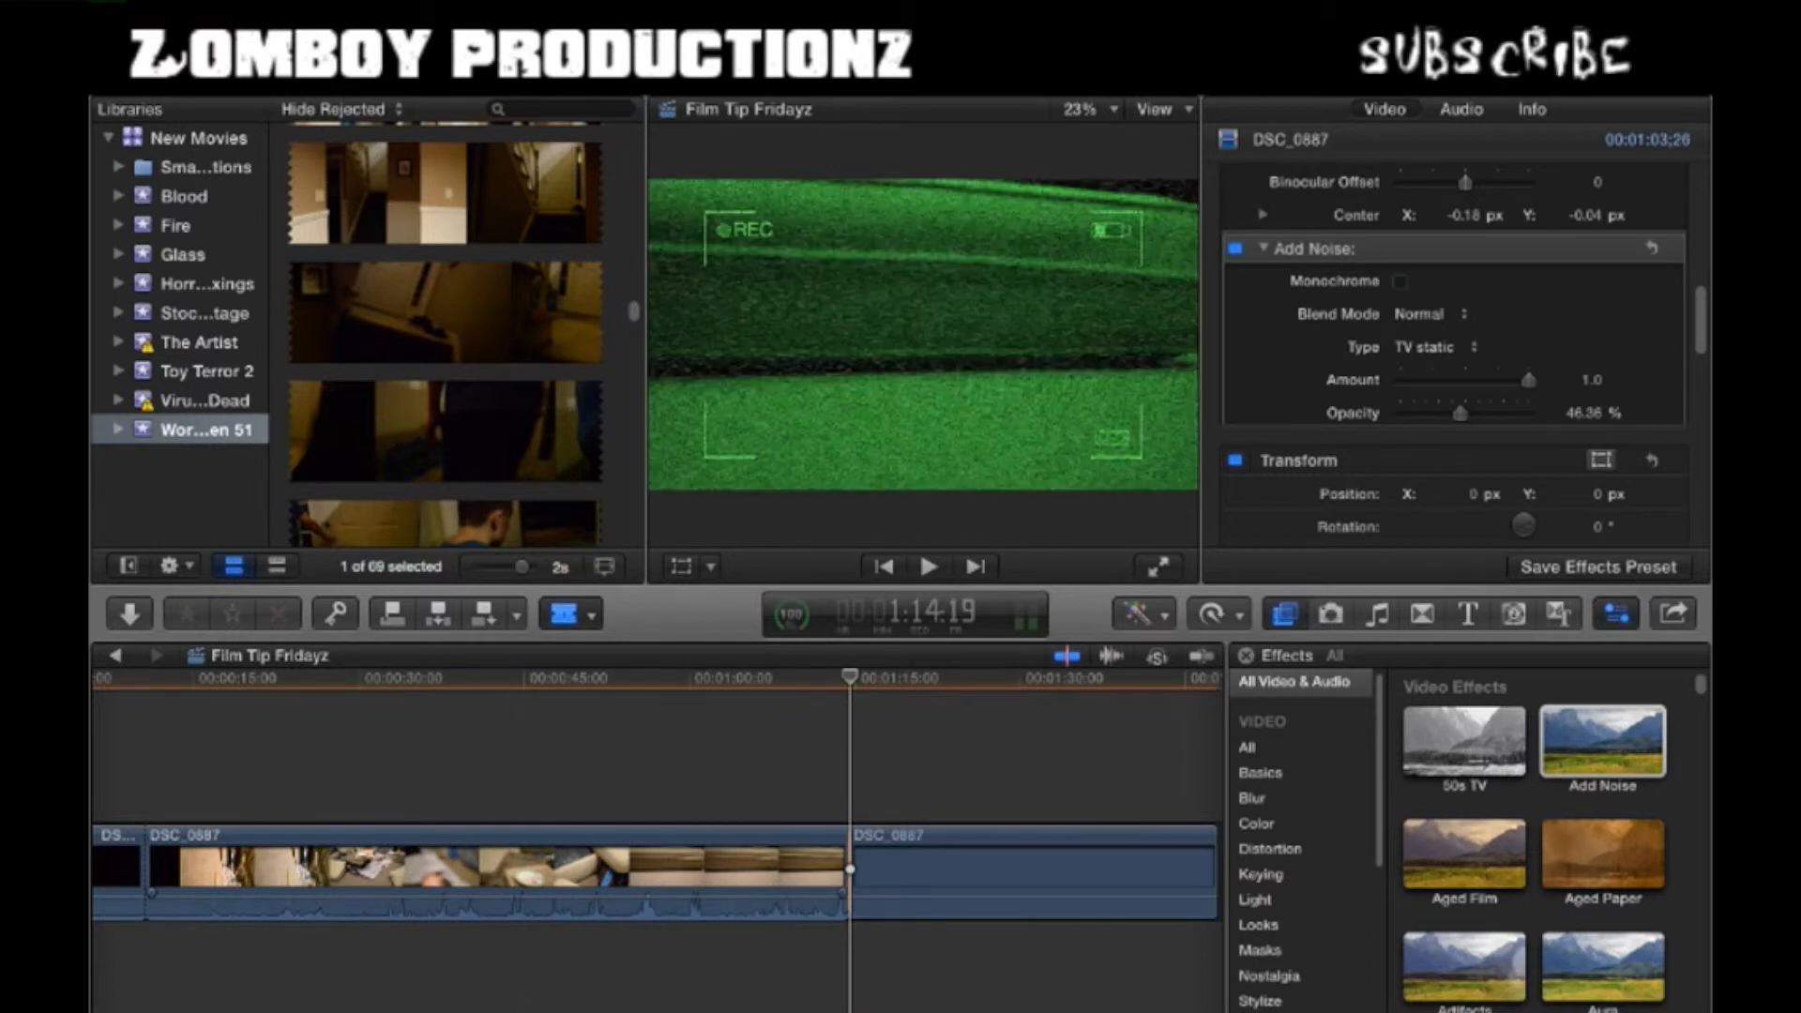
pyautogui.press('a')
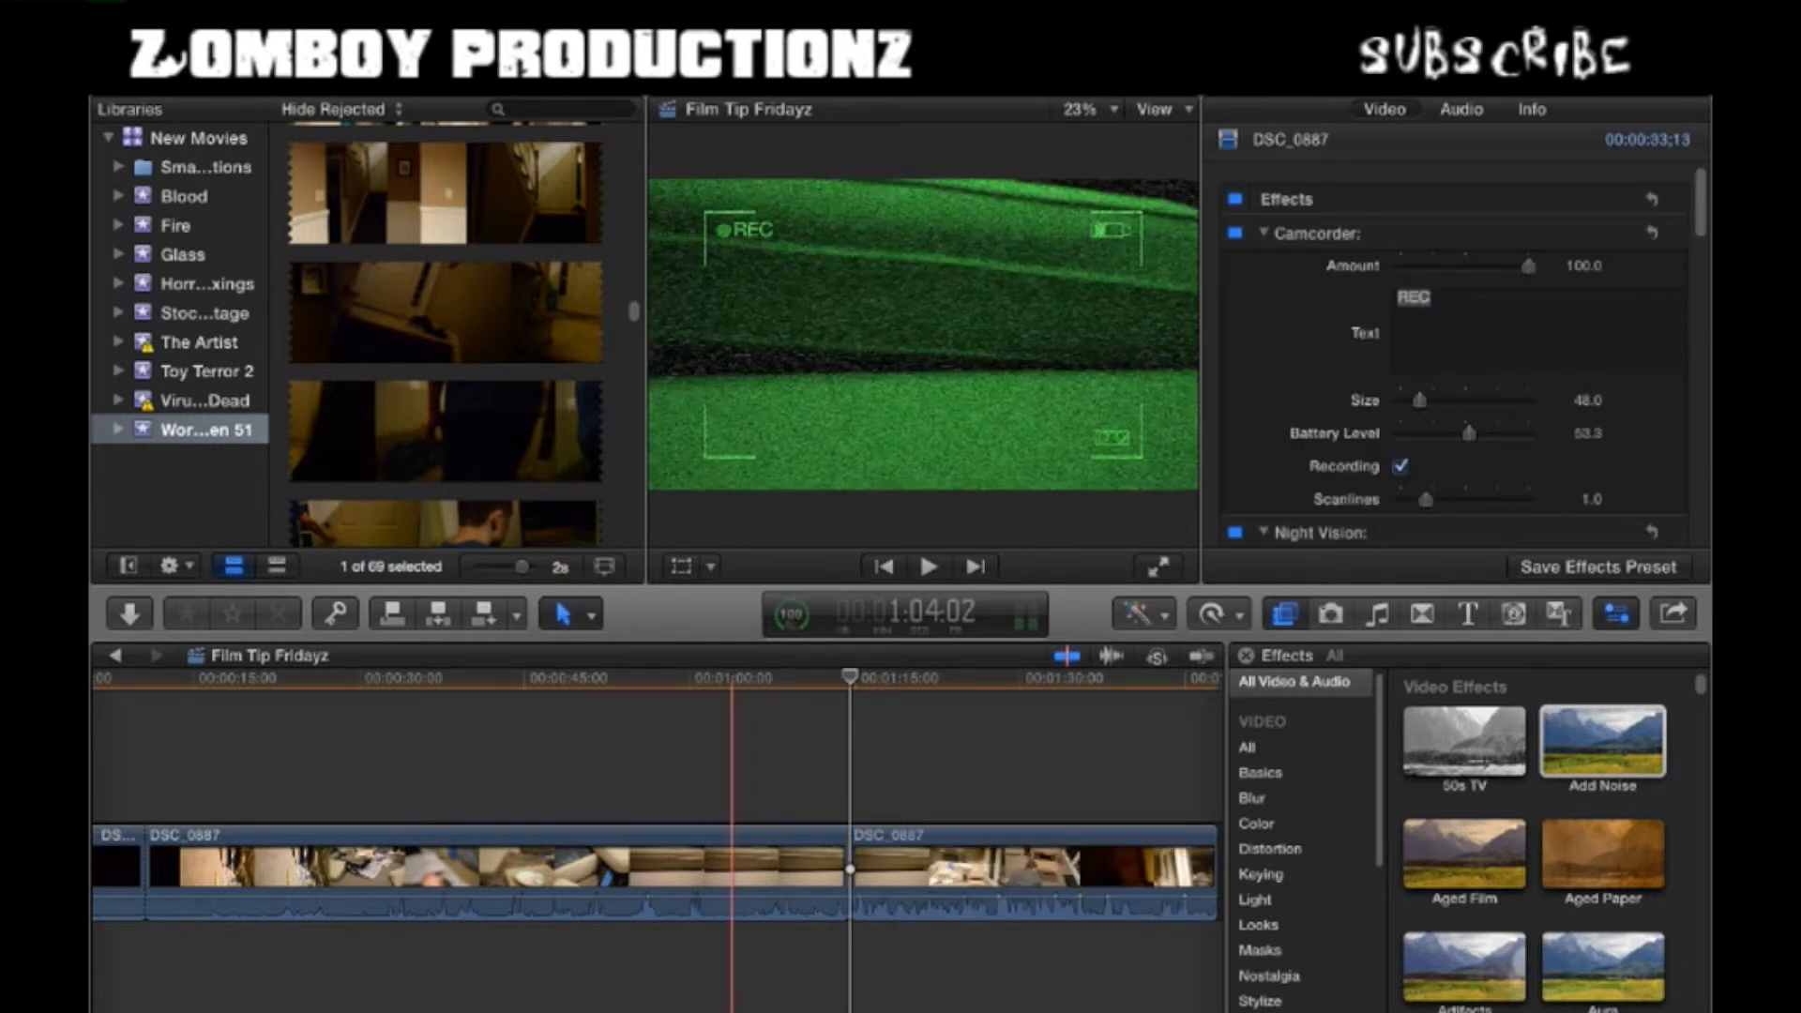
# - Set Add Noise's Opacity to 100.0 % on the last DSC_0887 clip
pyautogui.press('space')
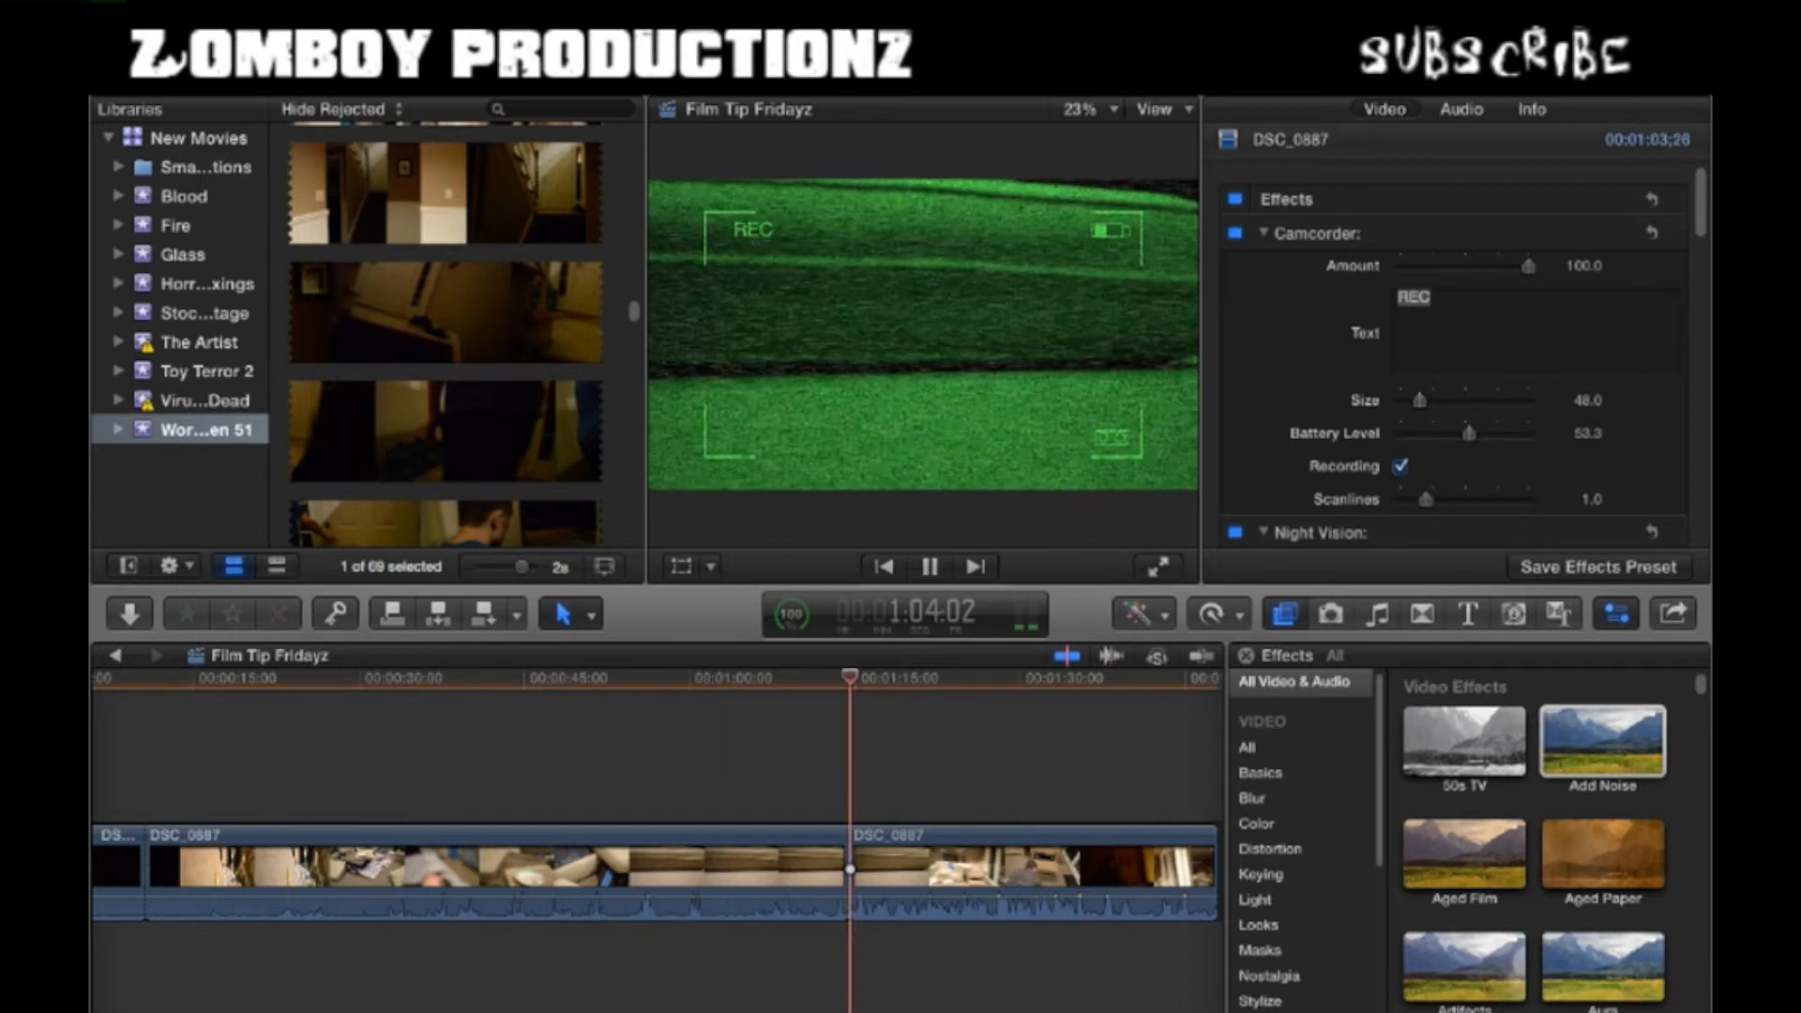
pyautogui.press('space')
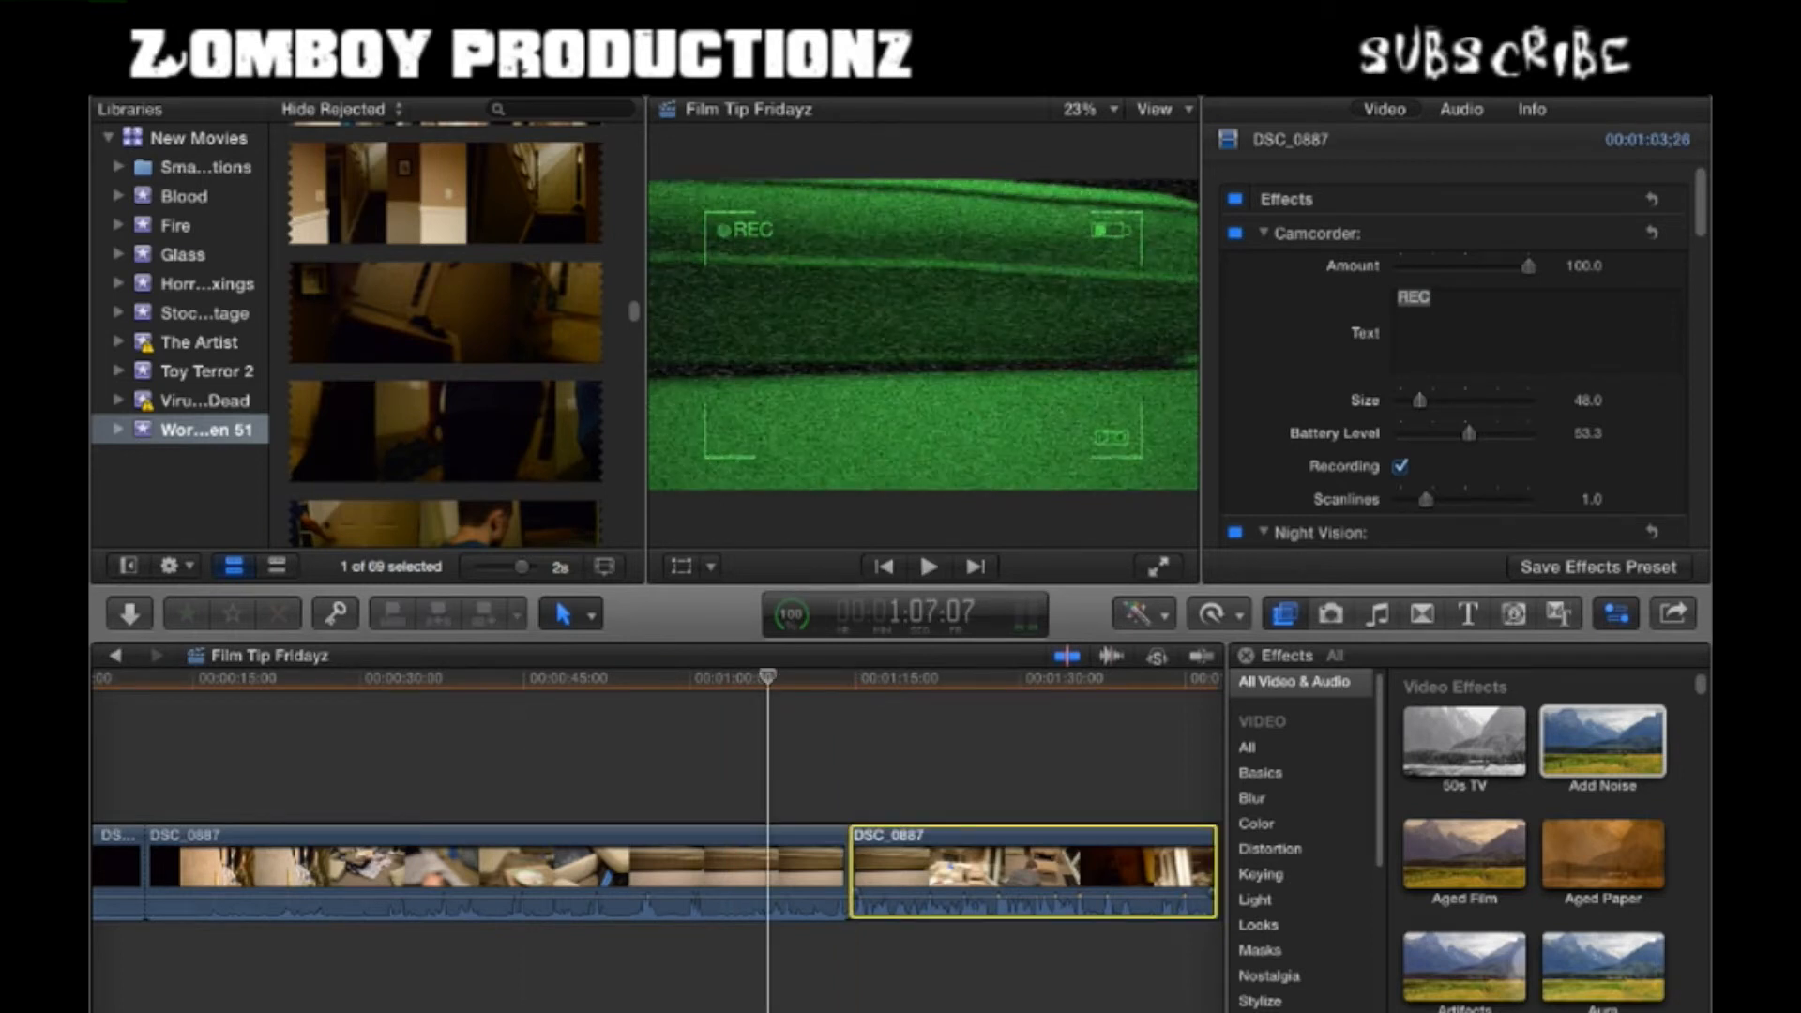
pyautogui.scroll(-2, 1464, 357)
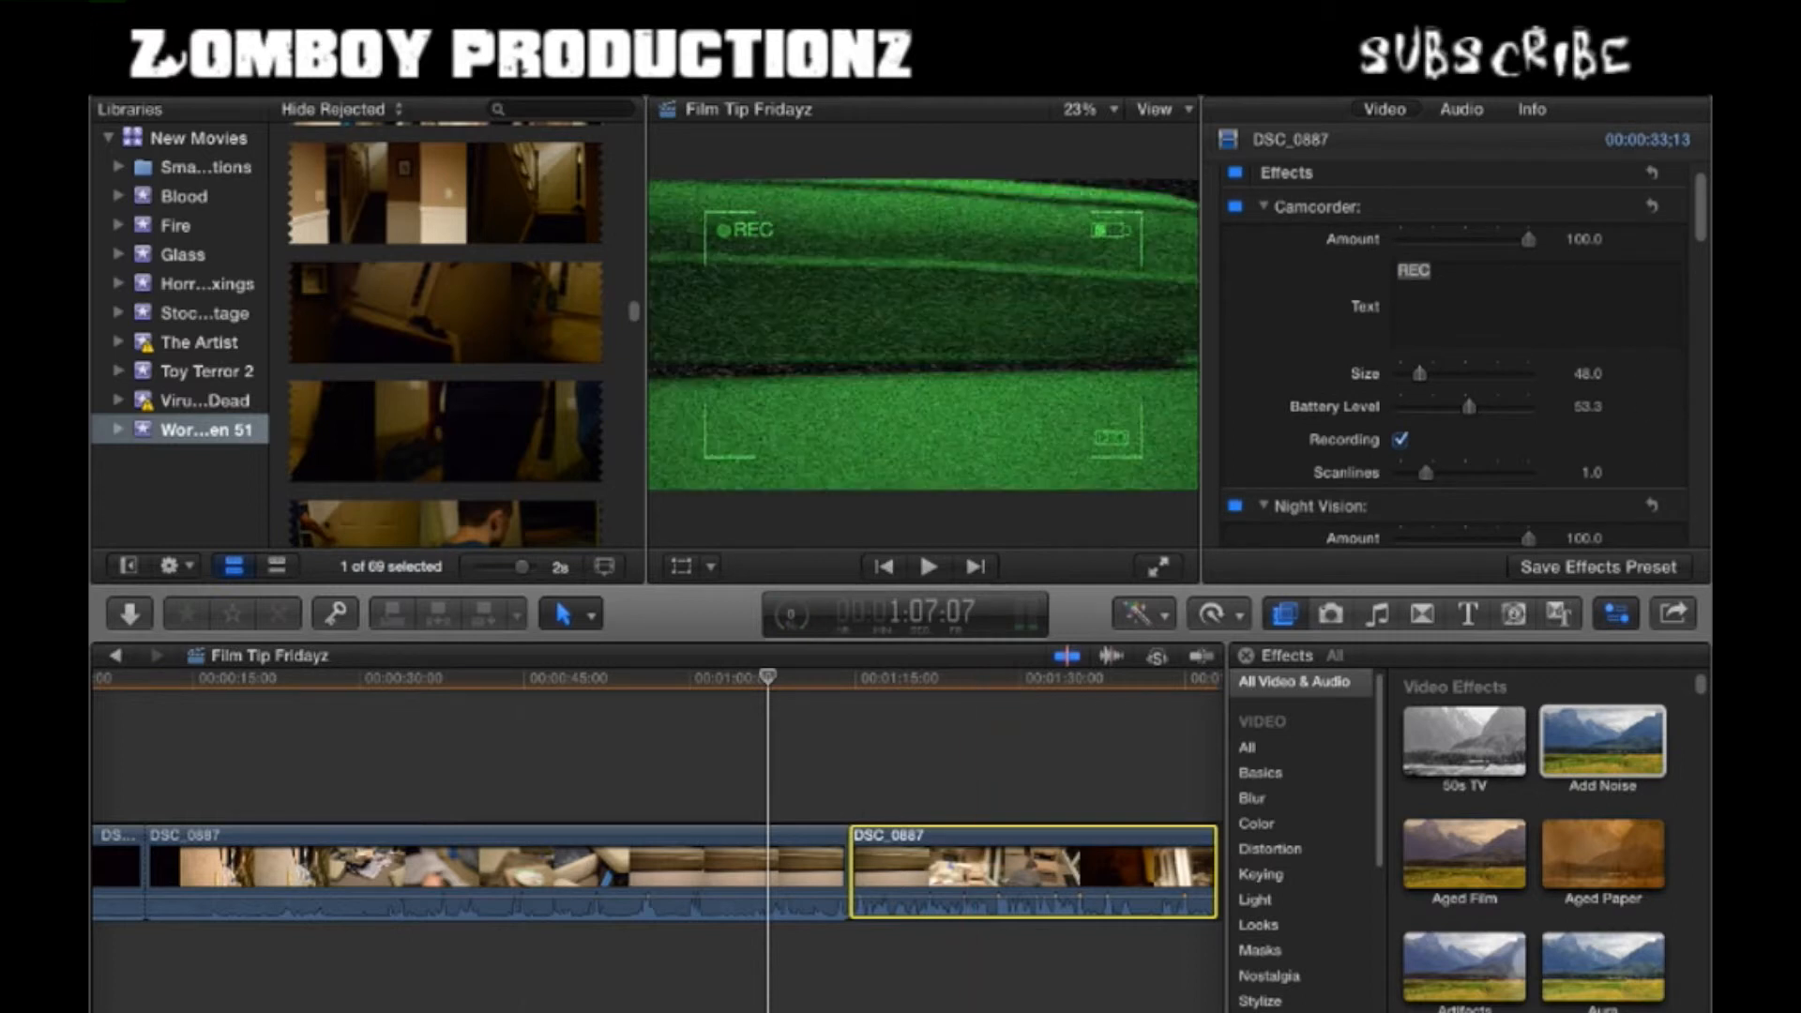
pyautogui.scroll(-6, 1453, 357)
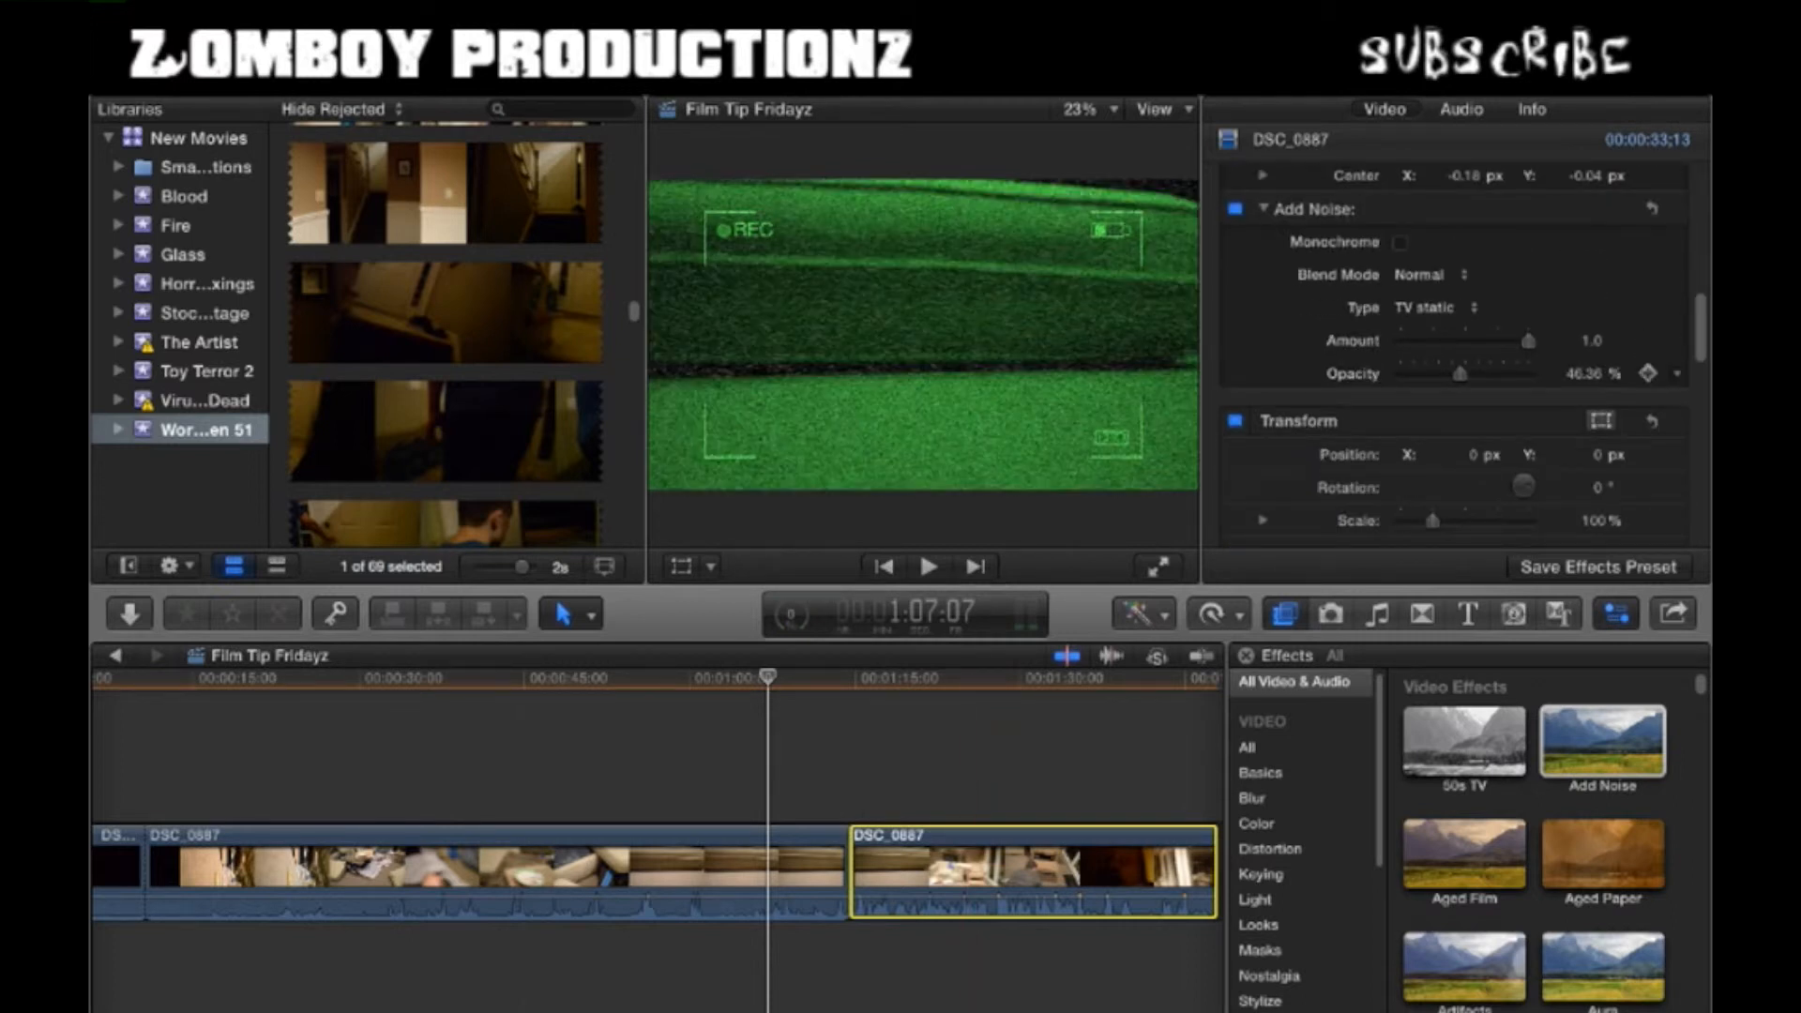
pyautogui.moveTo(1459, 373); pyautogui.dragTo(1527, 374)
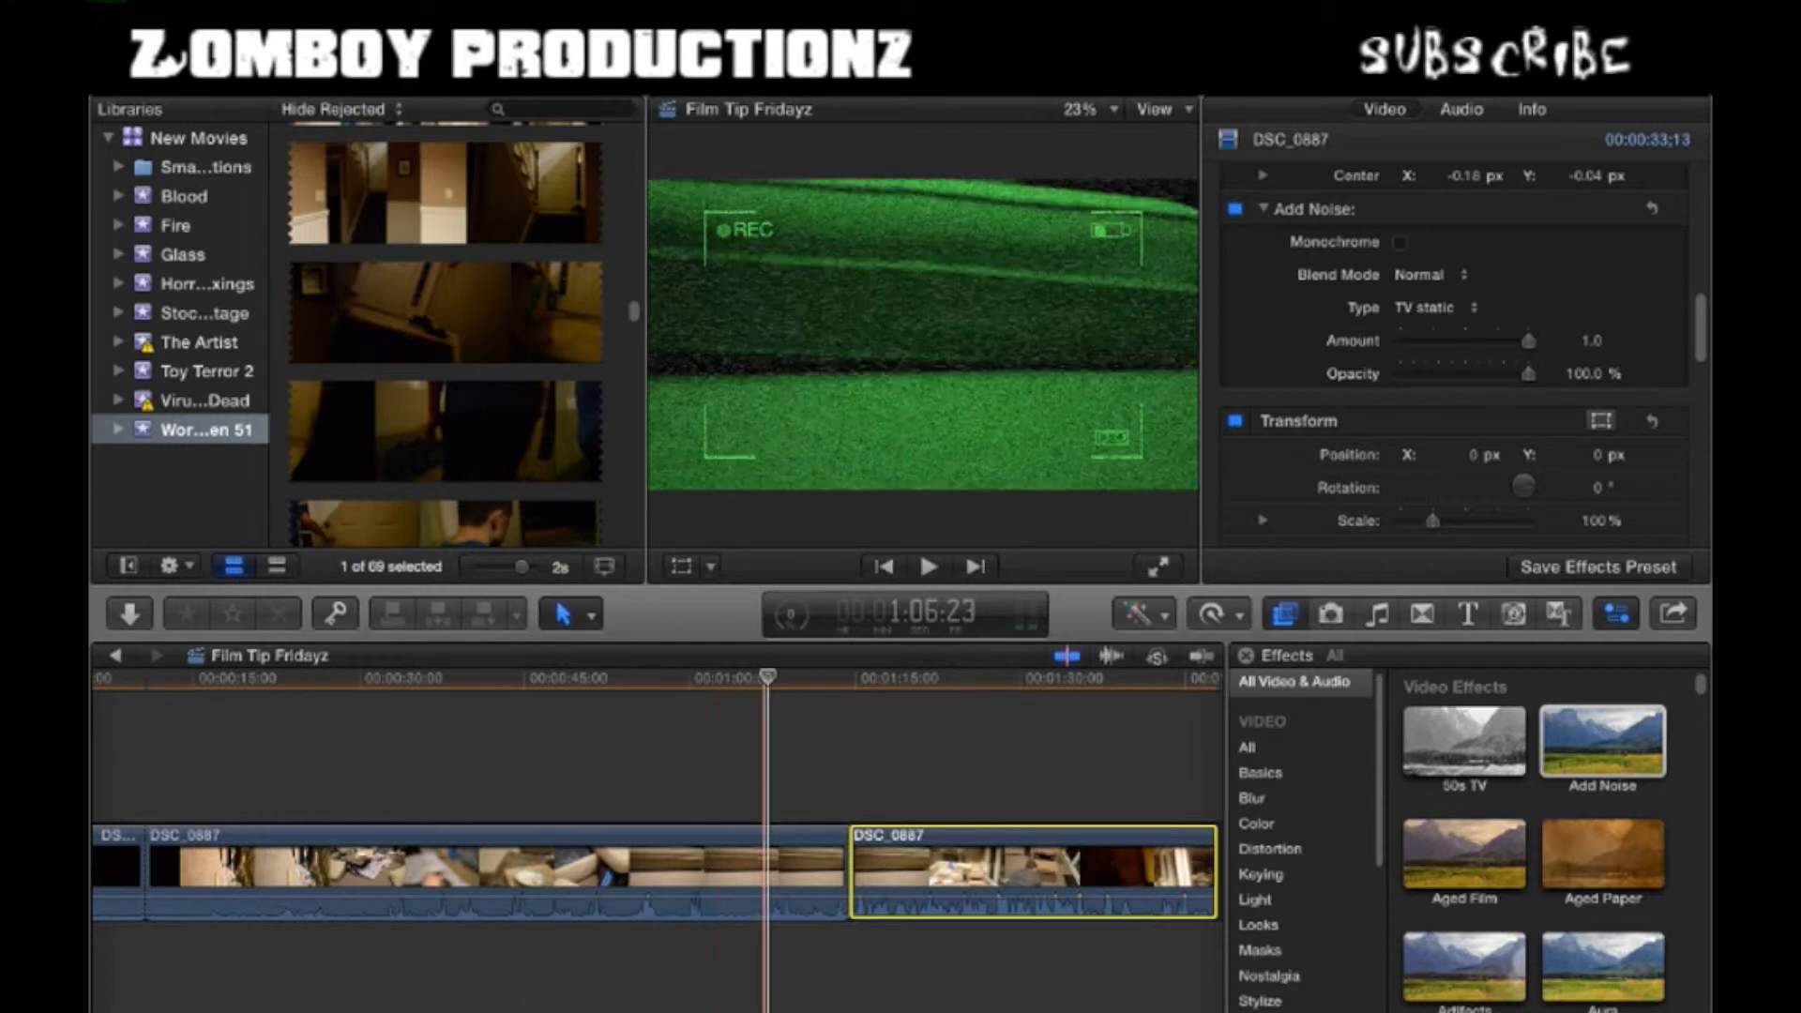
# - Play back the footage just before the new cut to check the static leading into the last clip
pyautogui.moveTo(767, 676); pyautogui.dragTo(840, 676)
pyautogui.scroll(2, 1594, 373)
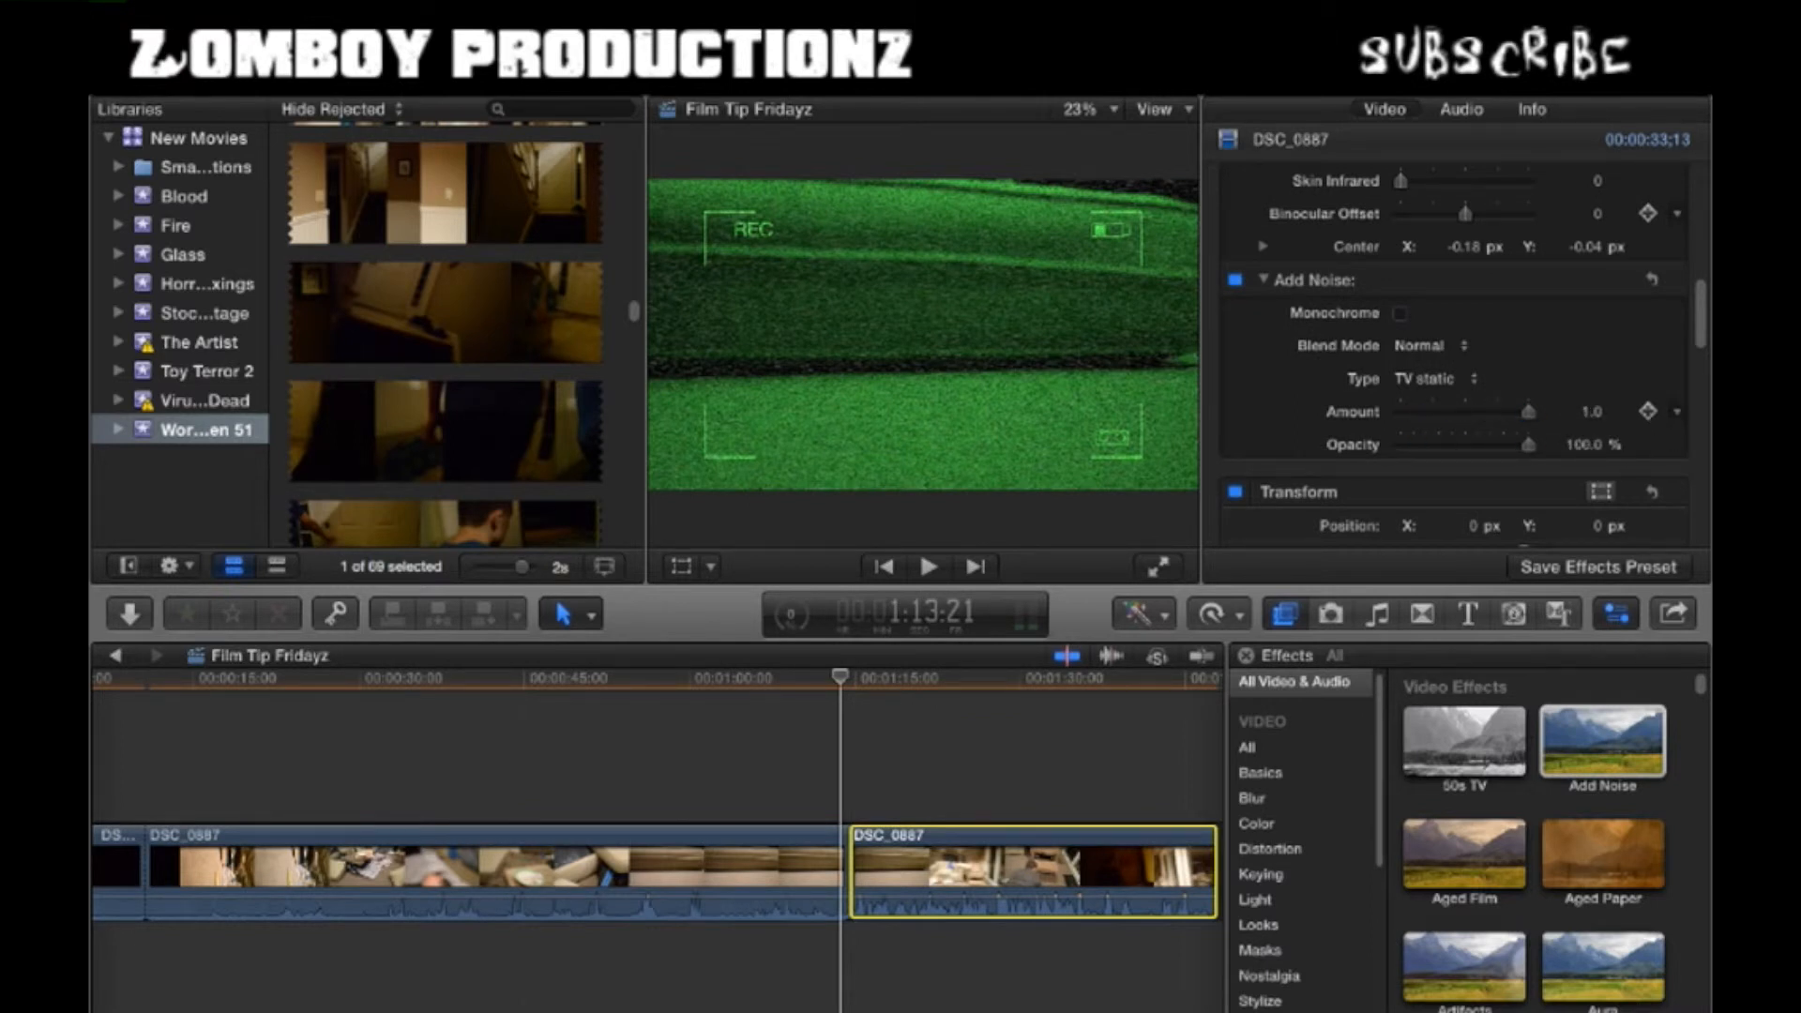
pyautogui.press('space')
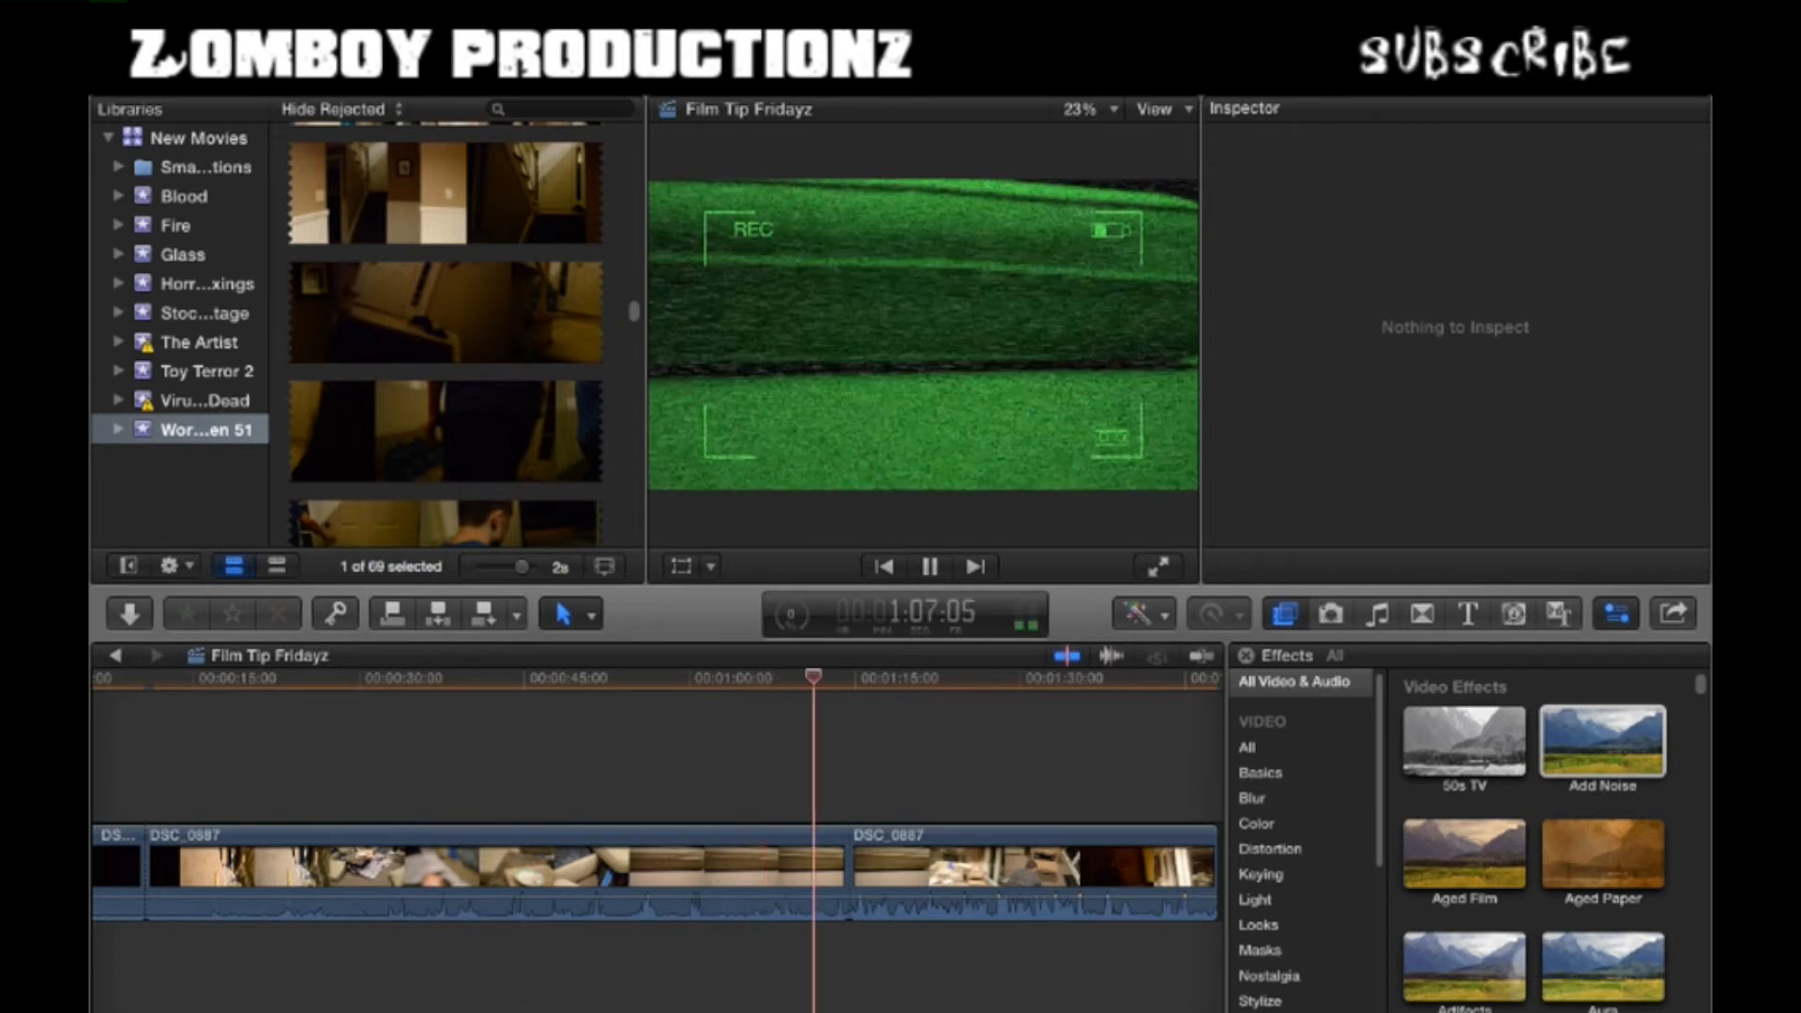
# - Play the timeline across the cut before the last DSC_0887 clip to check the heavier static
pyautogui.press('space')
pyautogui.press('space')
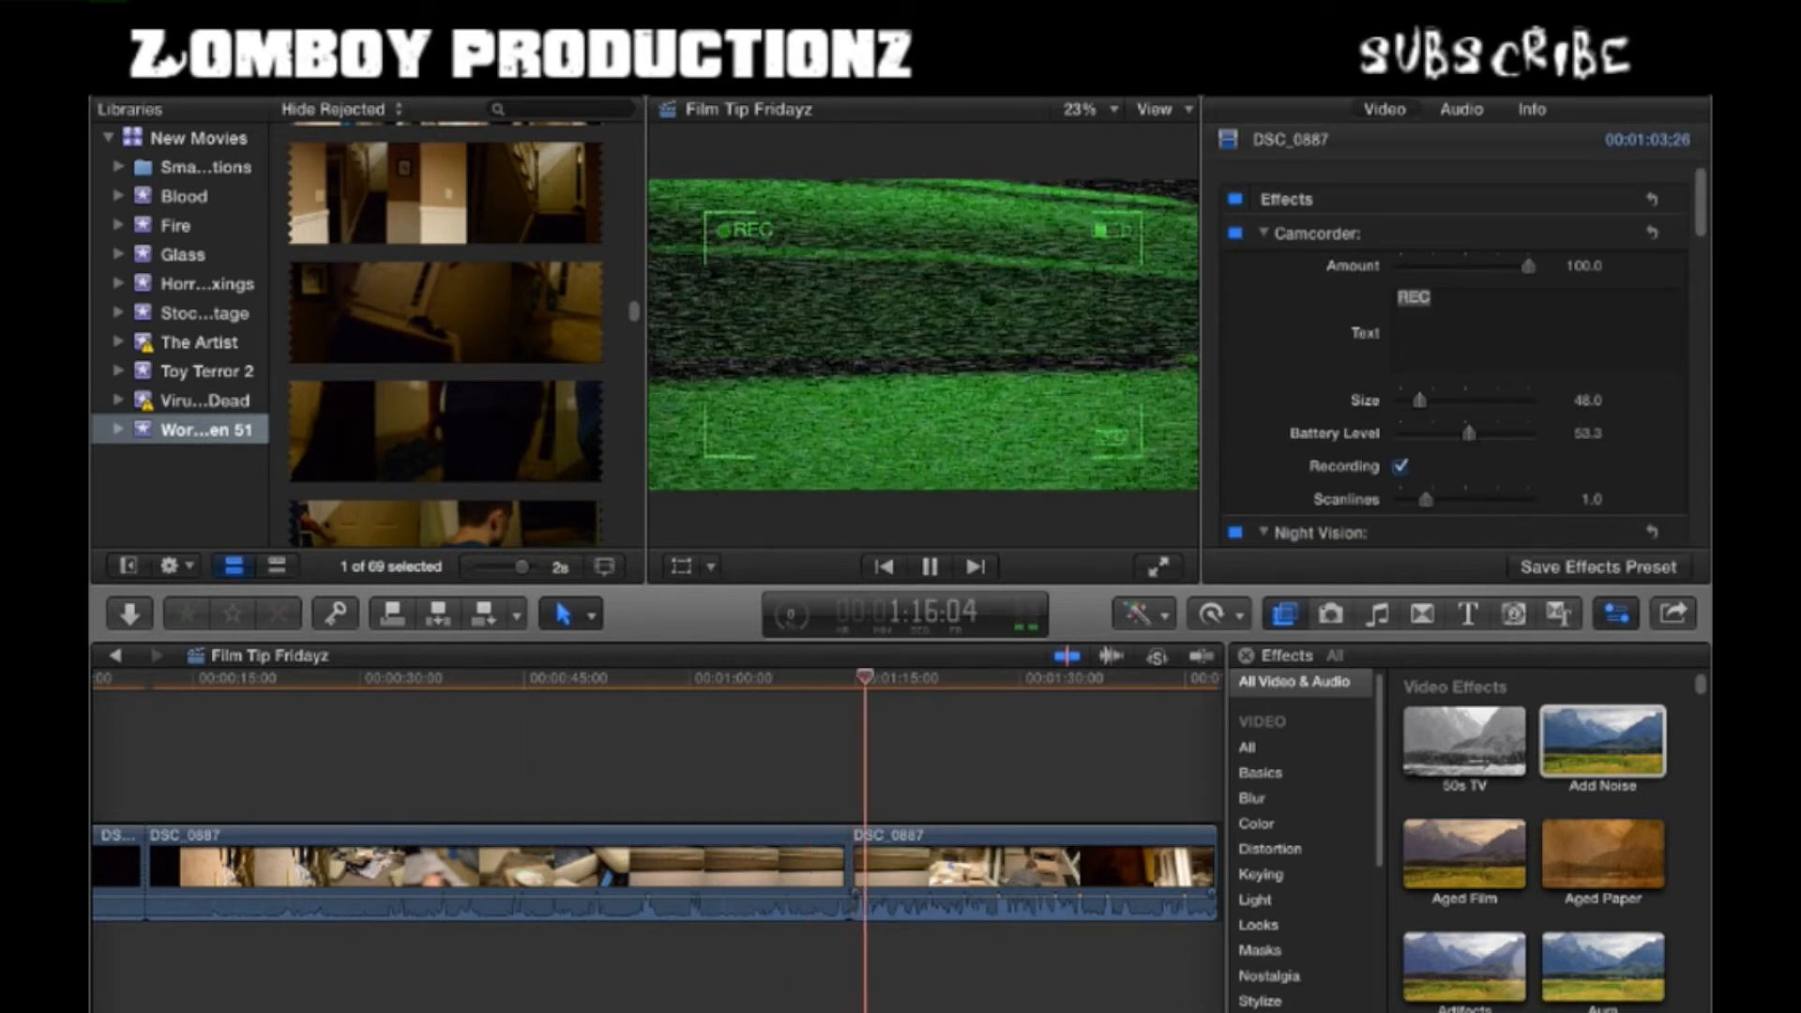
pyautogui.press('space')
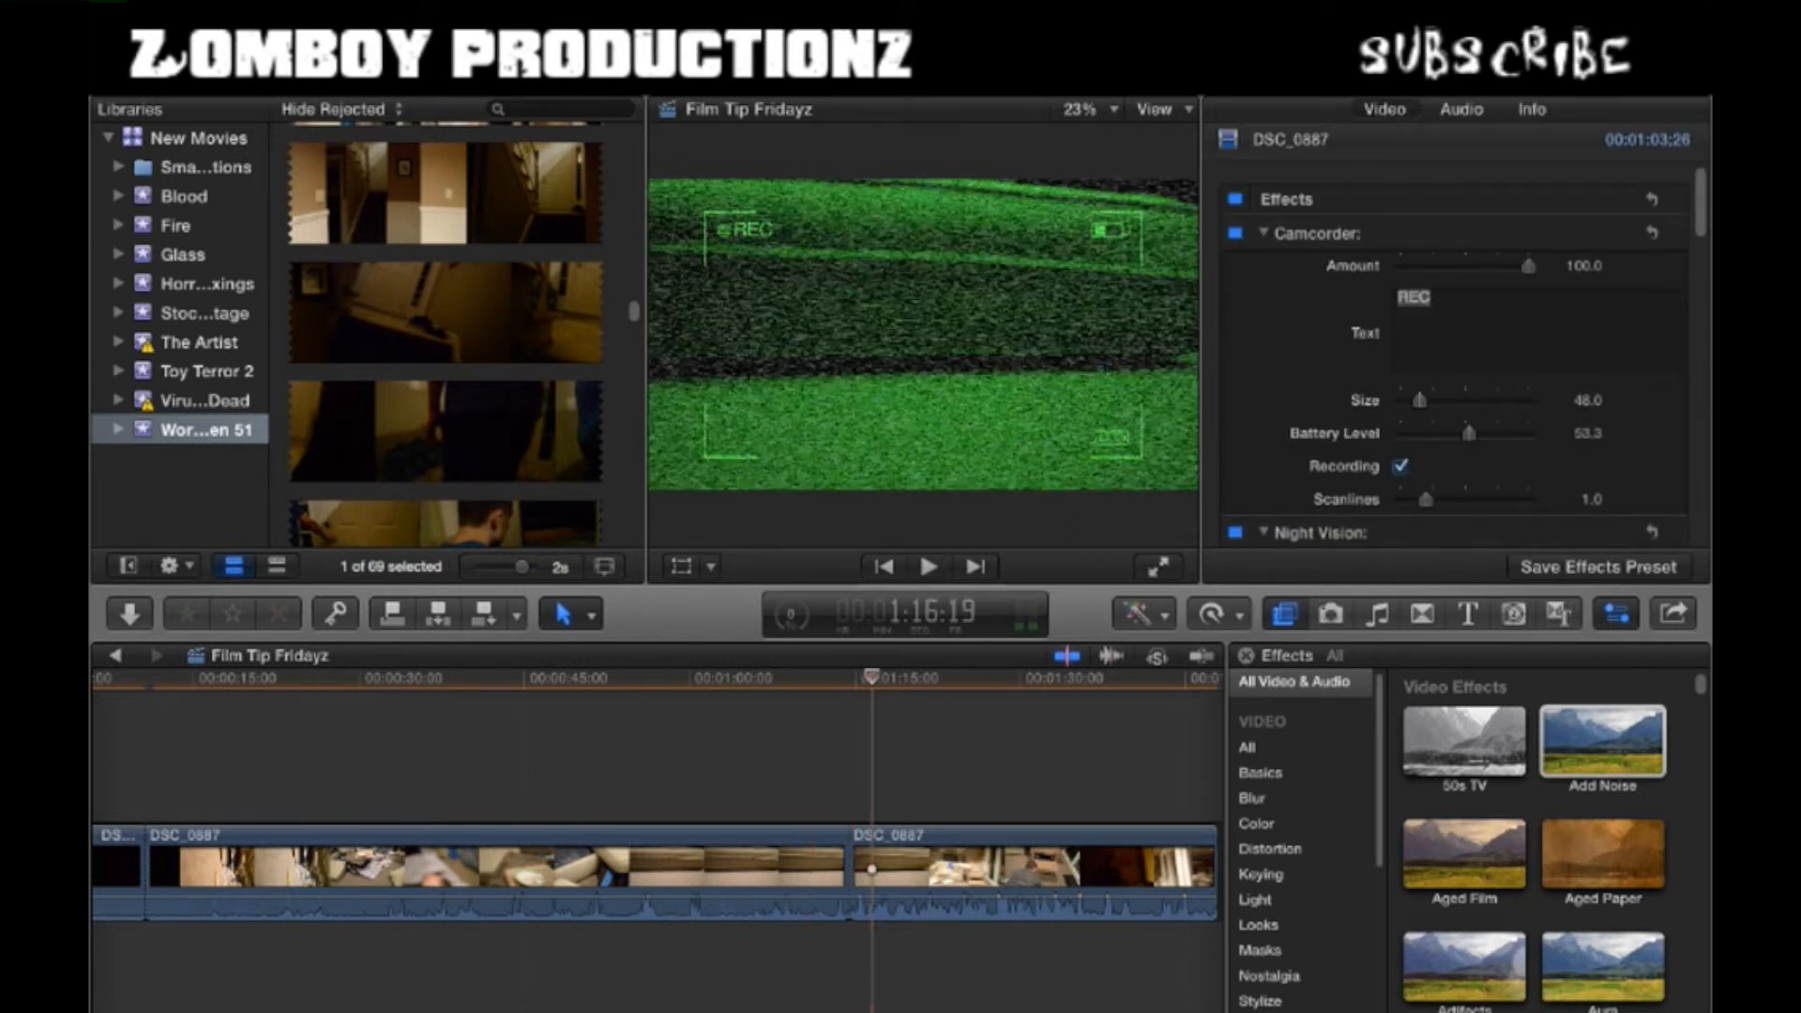
# - Set Add Noise's Amount to 0 on the last DSC_0887 clip
pyautogui.press('c')
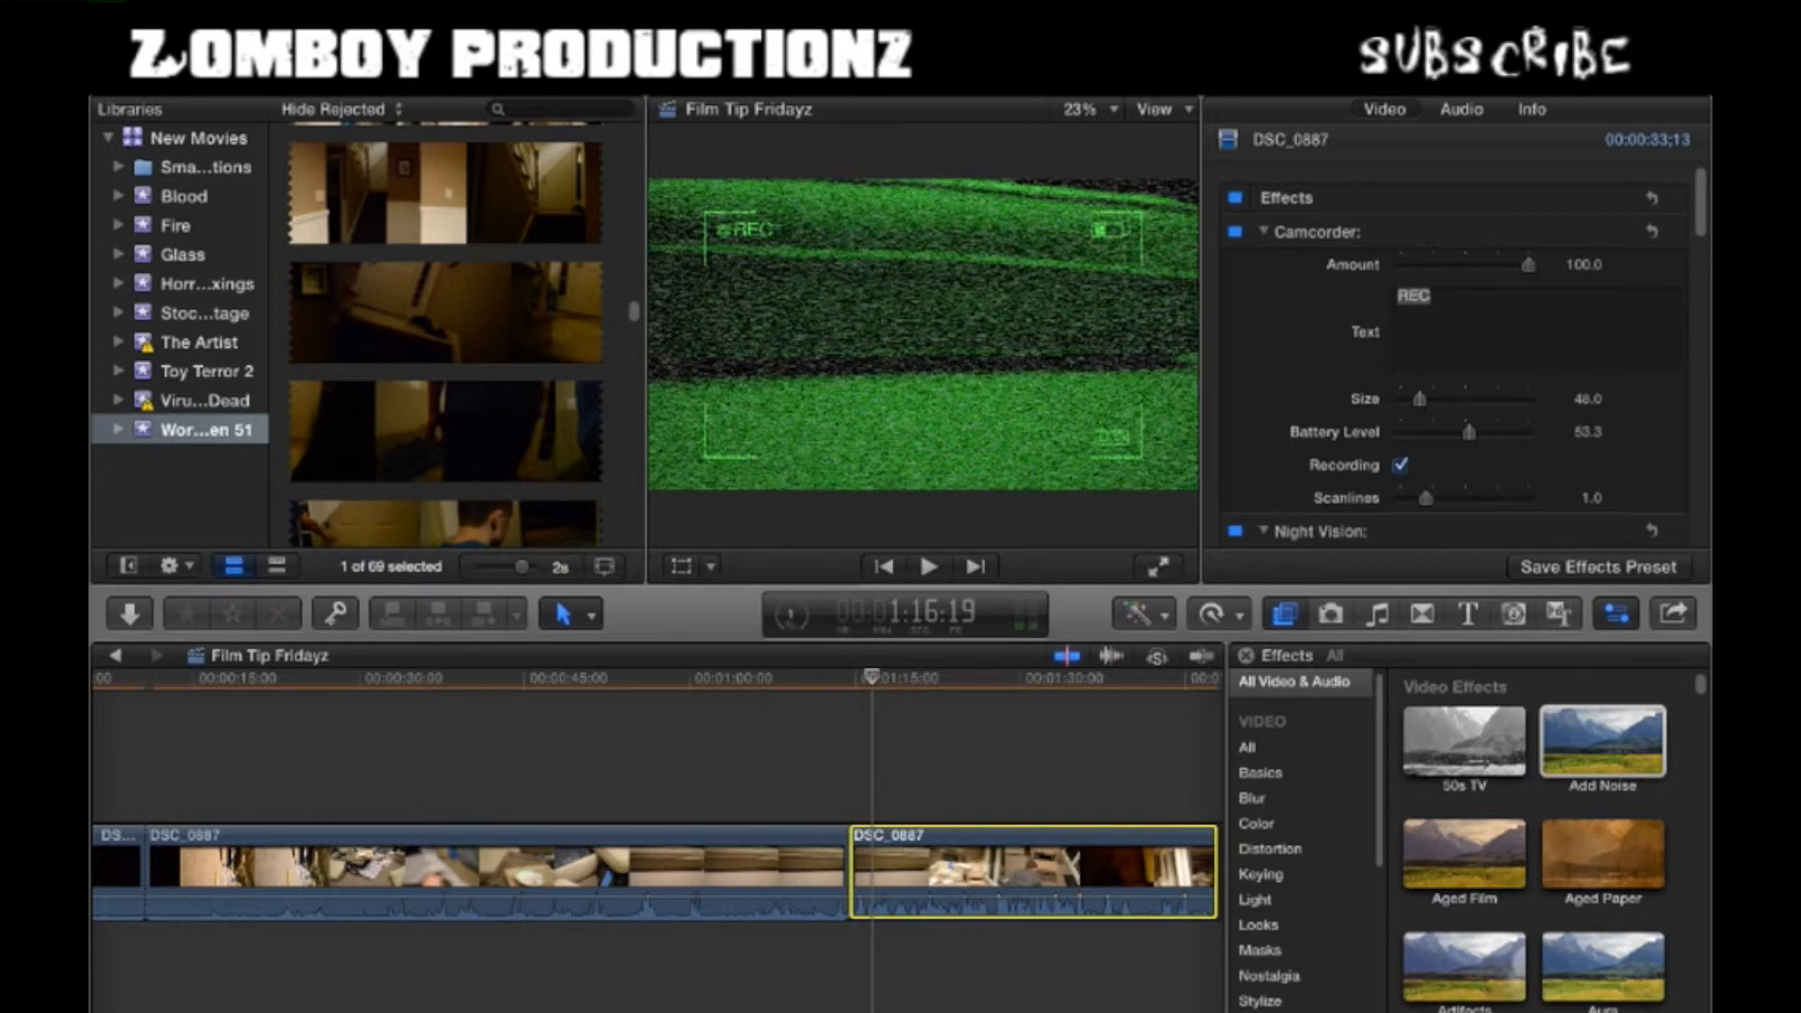
pyautogui.scroll(-10, 1454, 354)
pyautogui.scroll(4, 1454, 354)
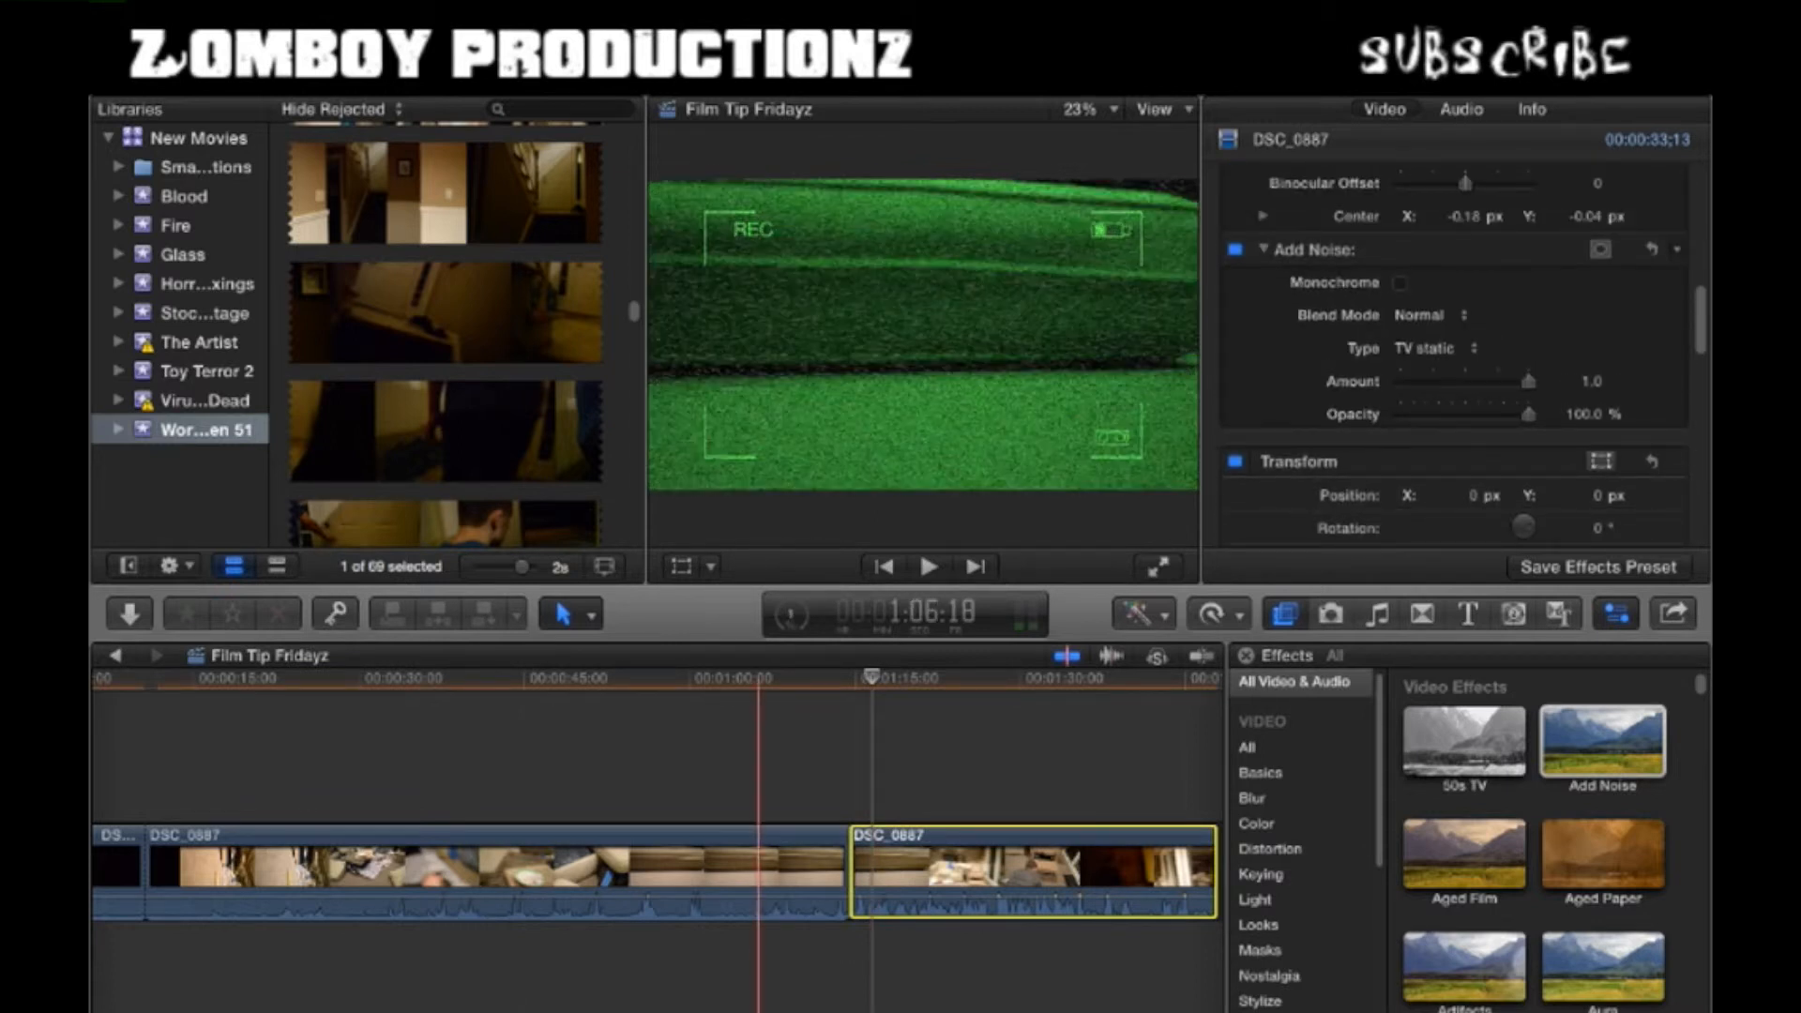
pyautogui.press('c')
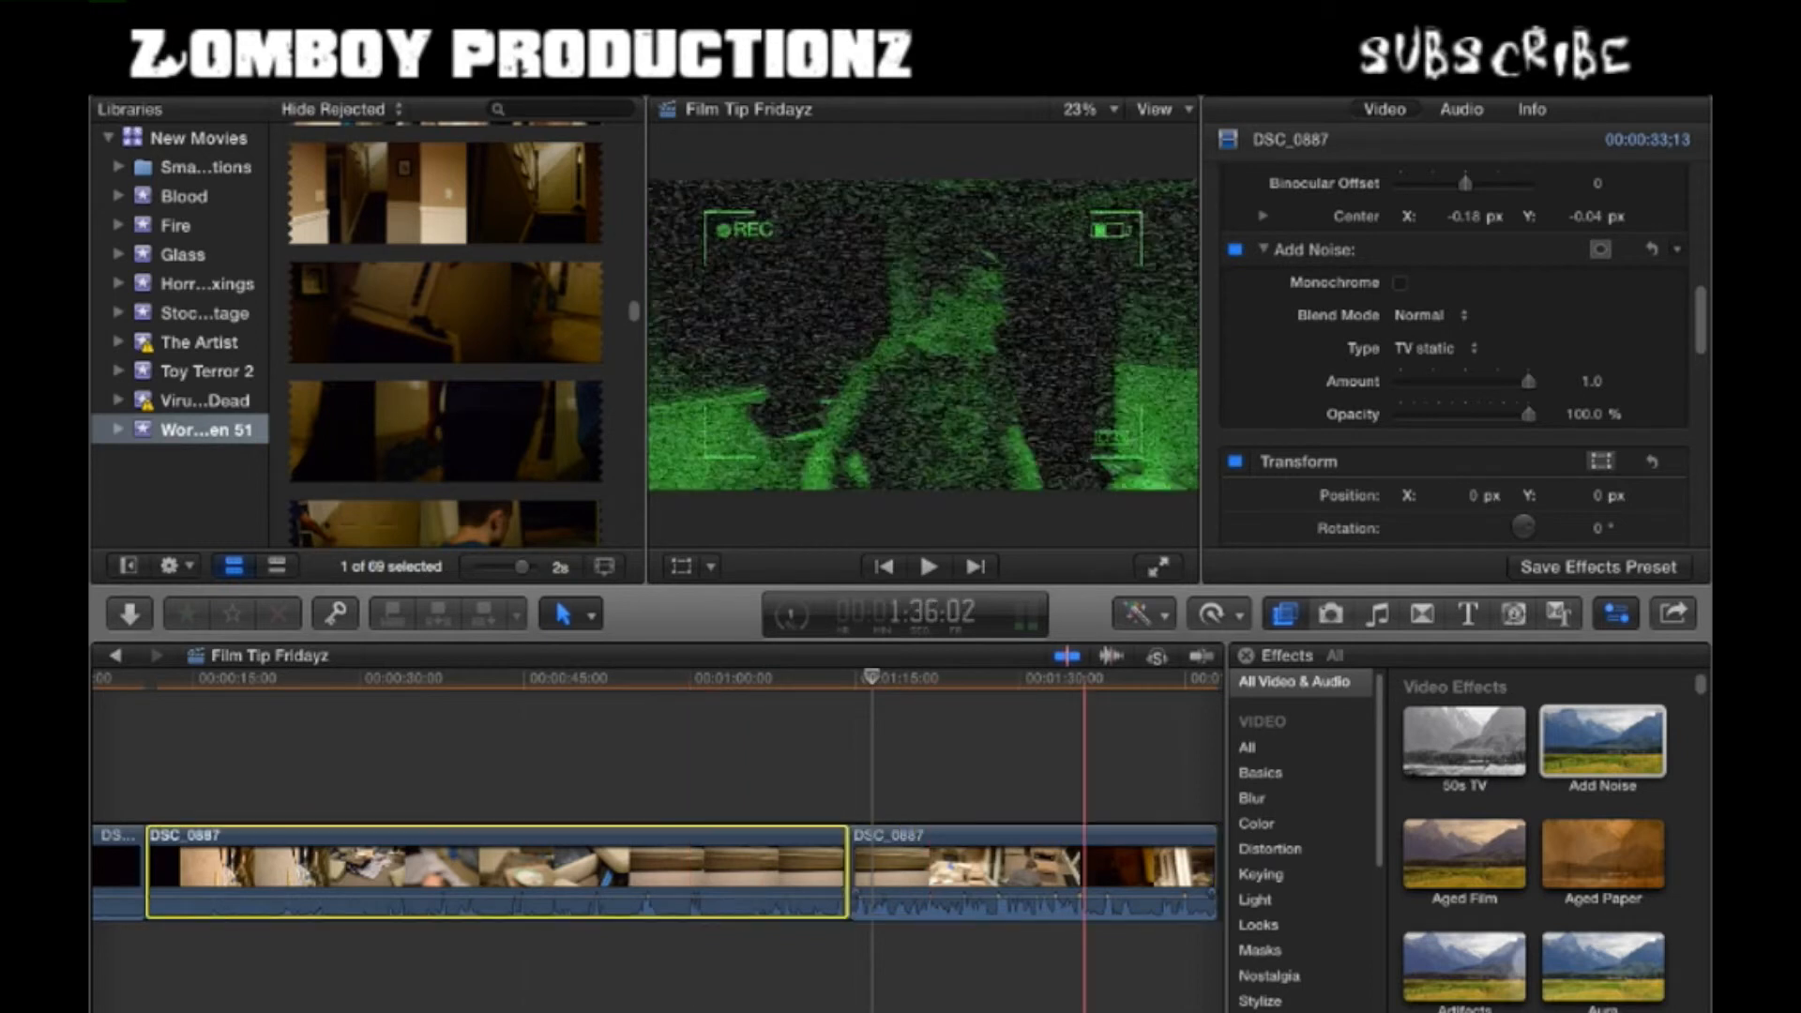
pyautogui.click(1084, 868)
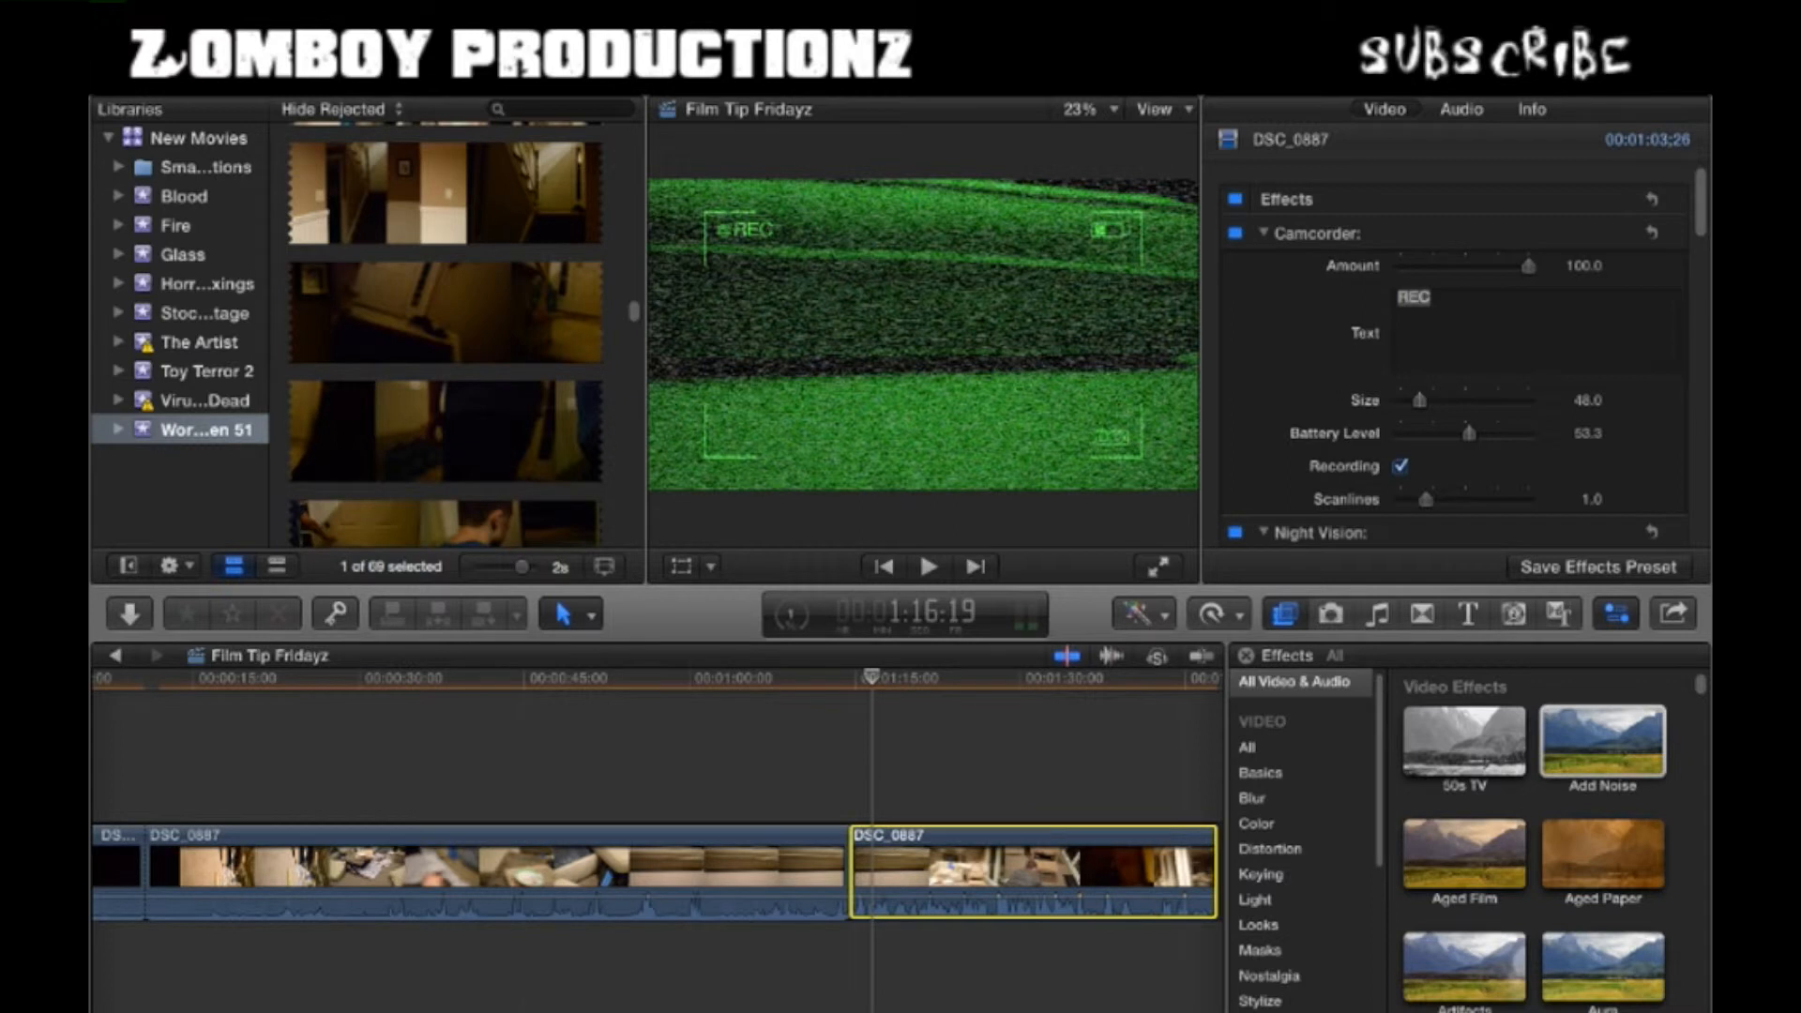
pyautogui.scroll(-10, 1454, 356)
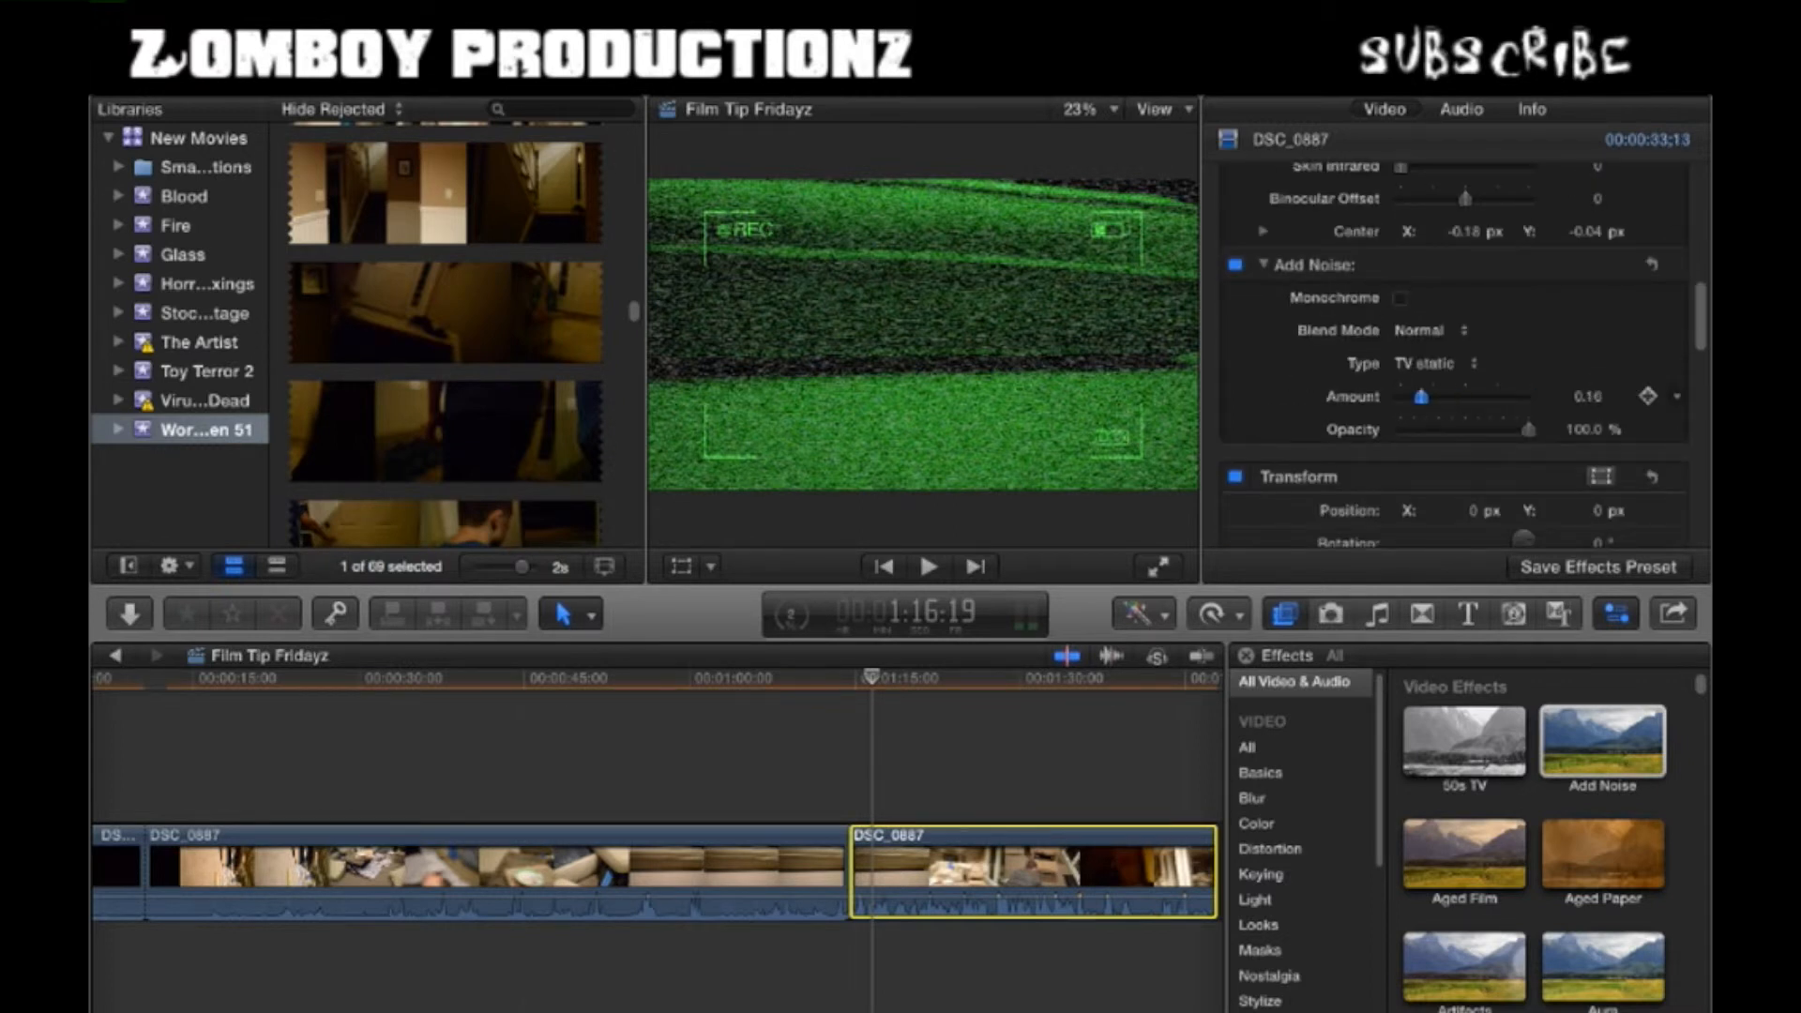
pyautogui.moveTo(1421, 395); pyautogui.dragTo(1499, 396)
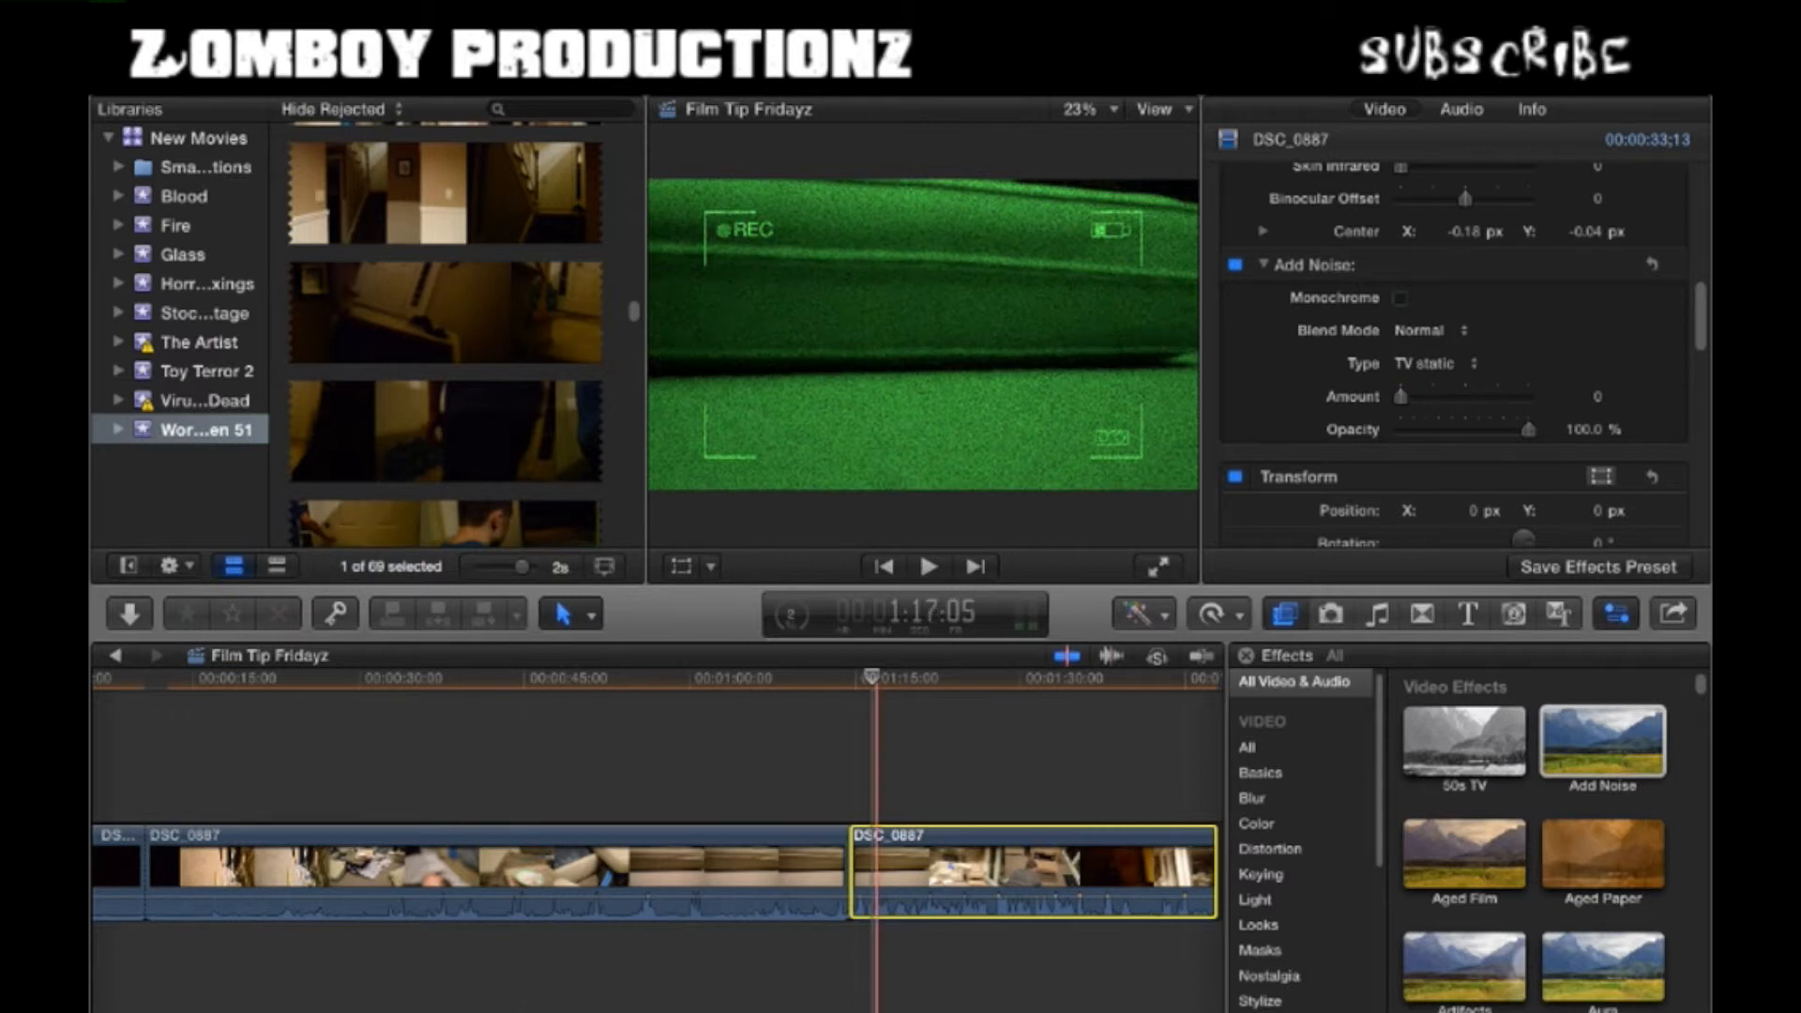
# - Play from about 1:08 past the cut to compare the static before and after it
pyautogui.click(780, 677)
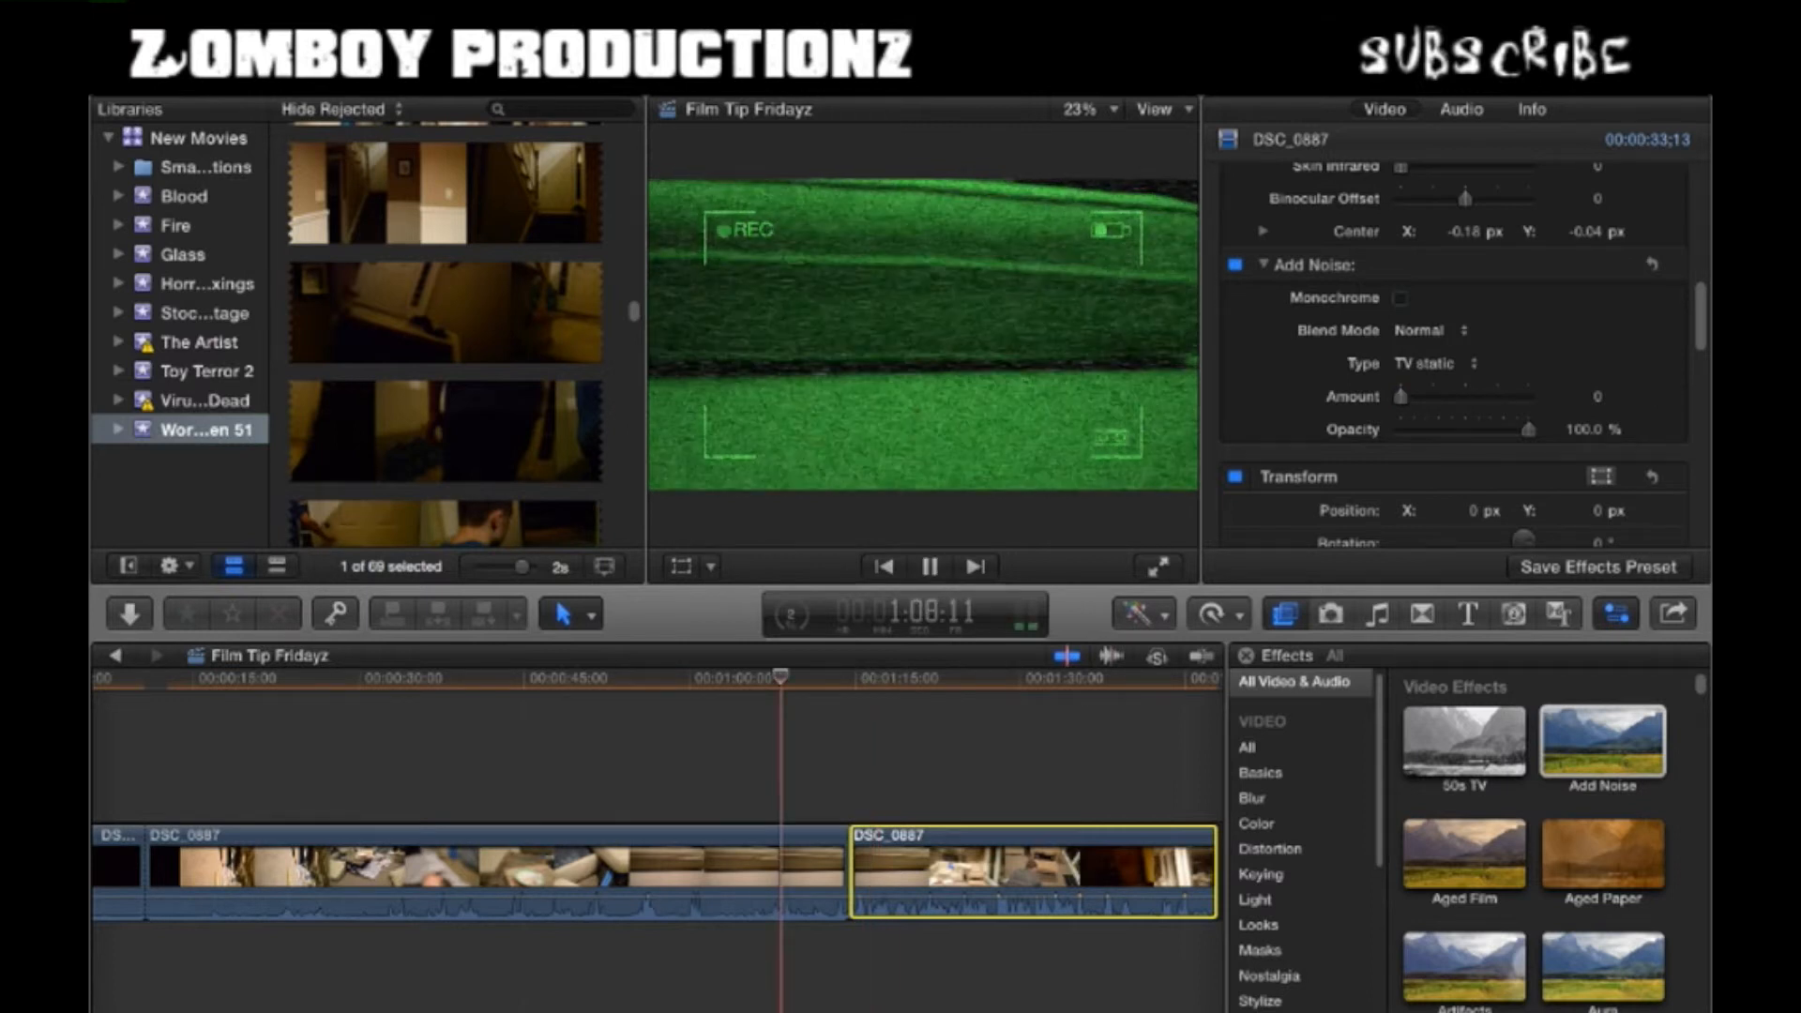
pyautogui.press('space')
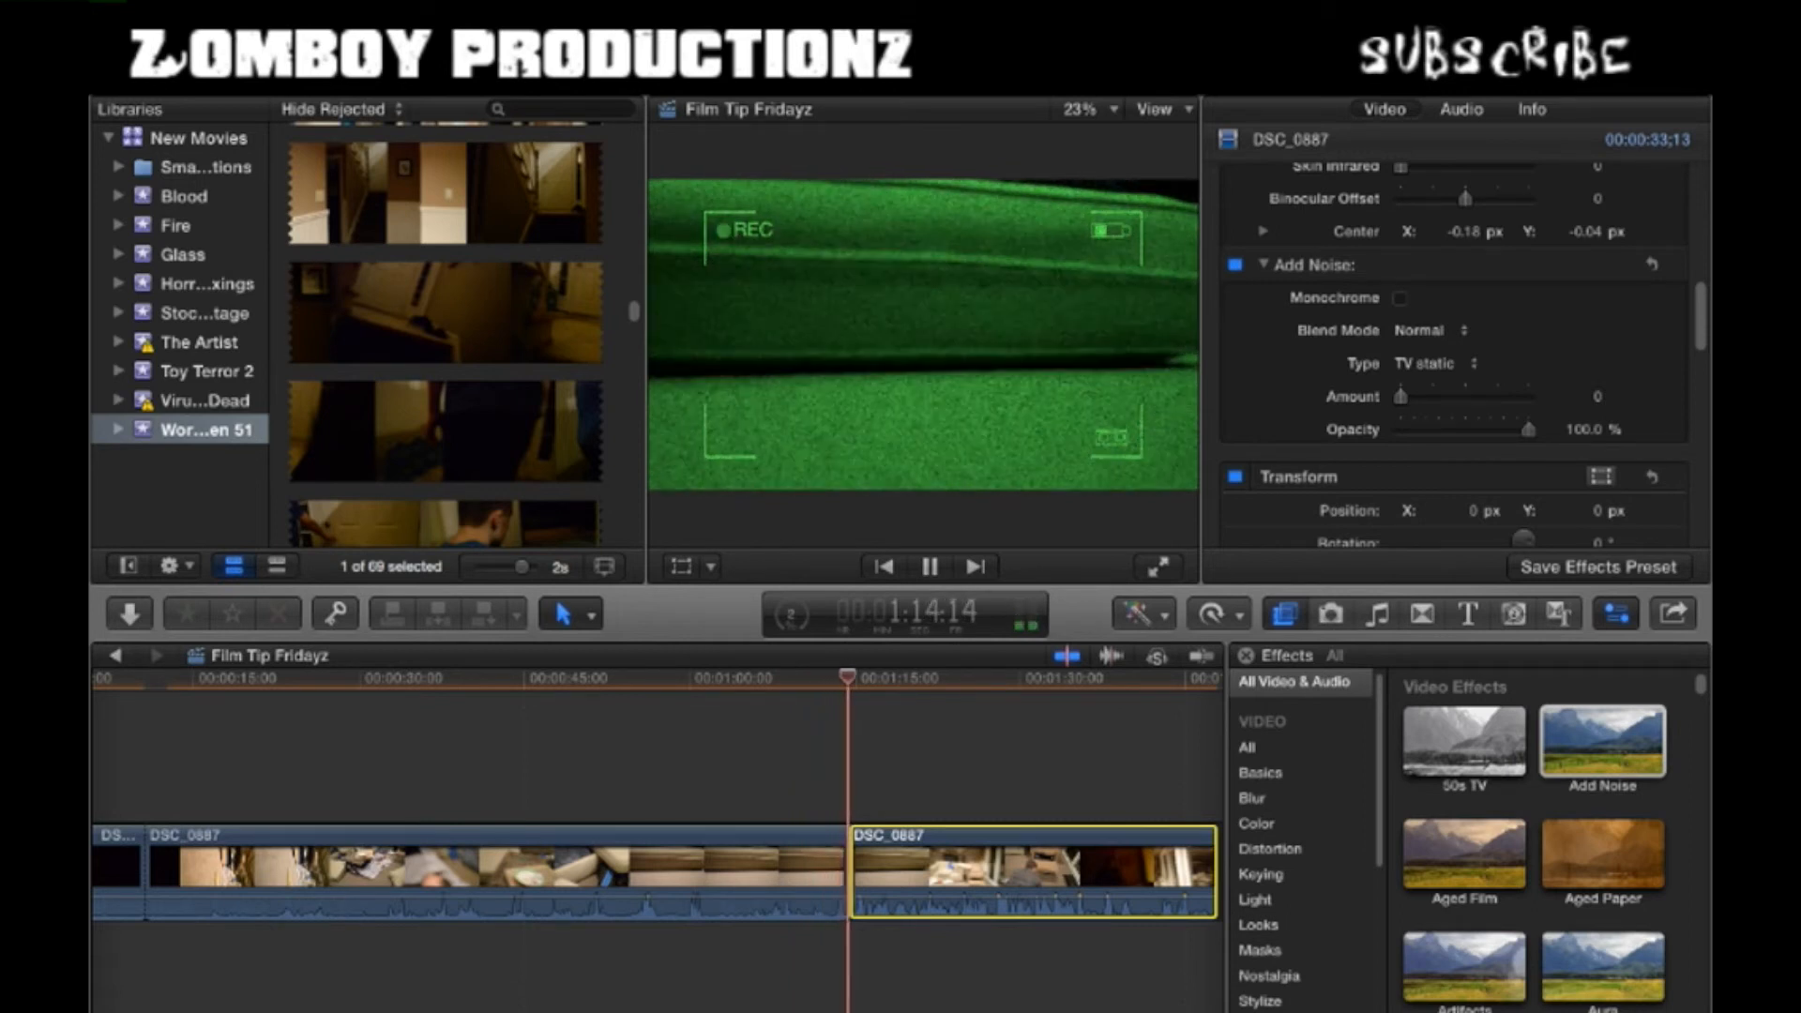
pyautogui.press('space')
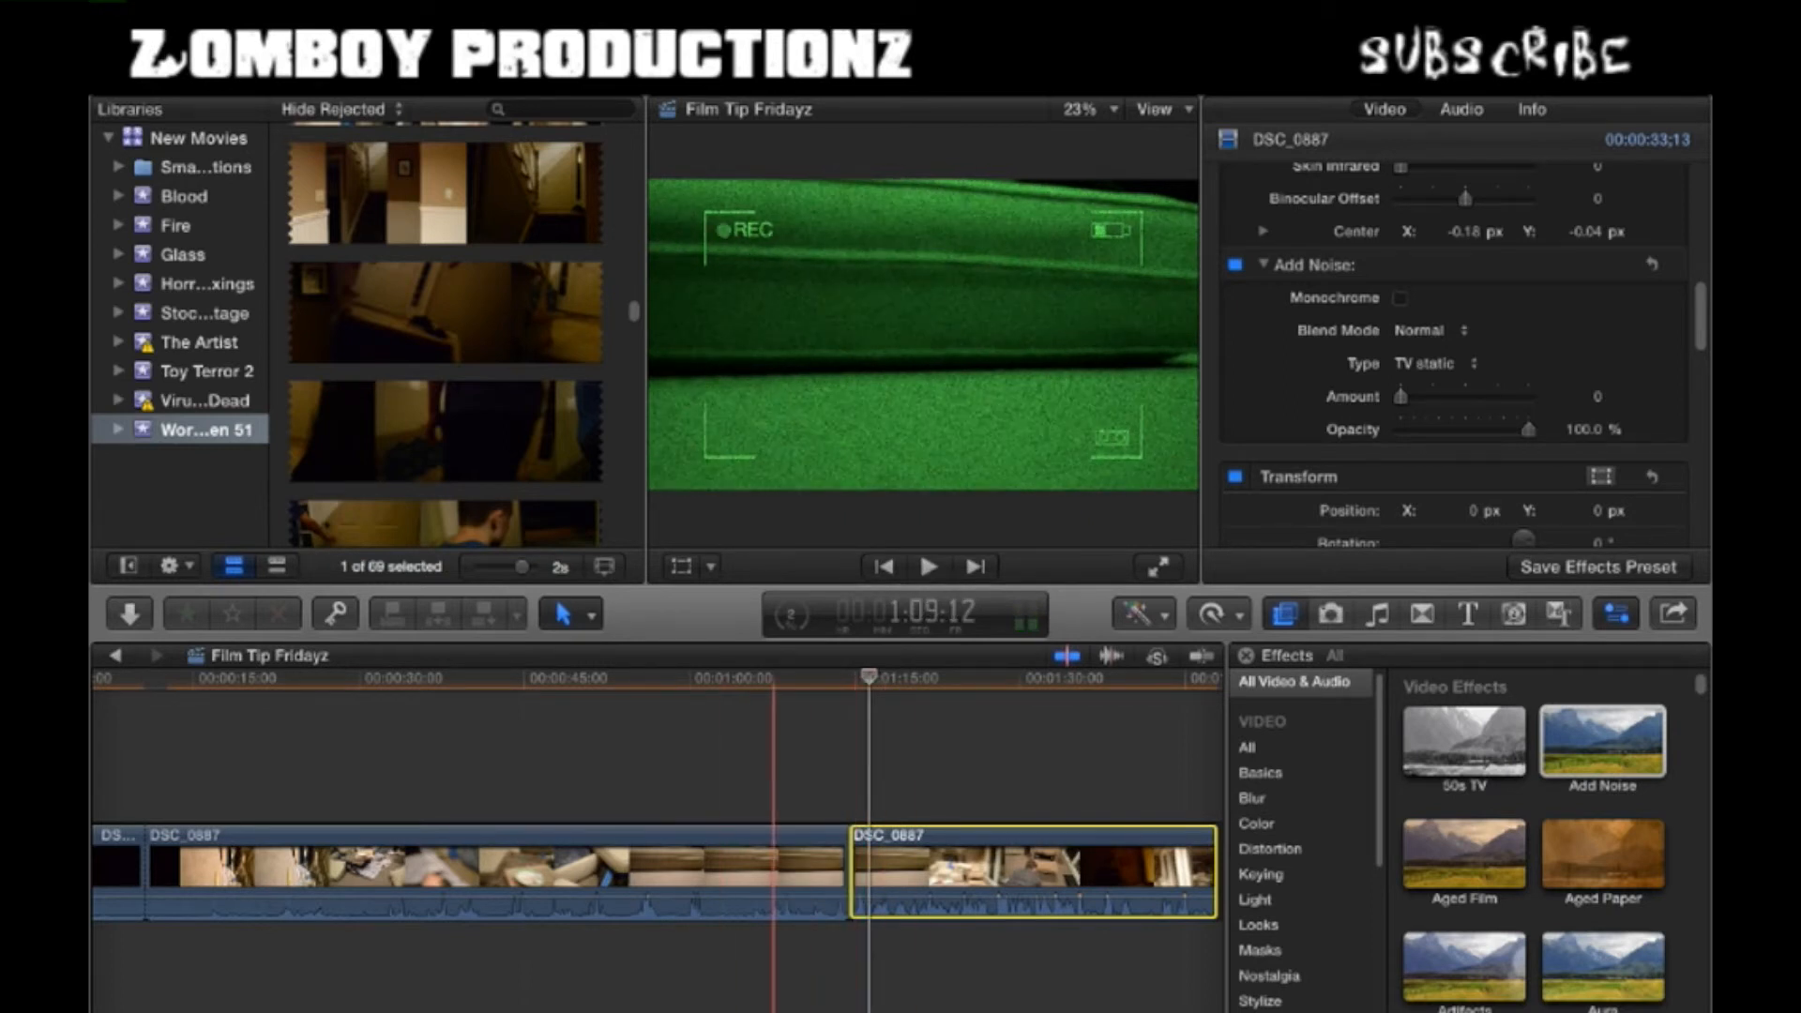
# - Review the Night Vision, Add Noise and Transform settings of the last DSC_0887 clip
pyautogui.hscroll(5, 867, 751)
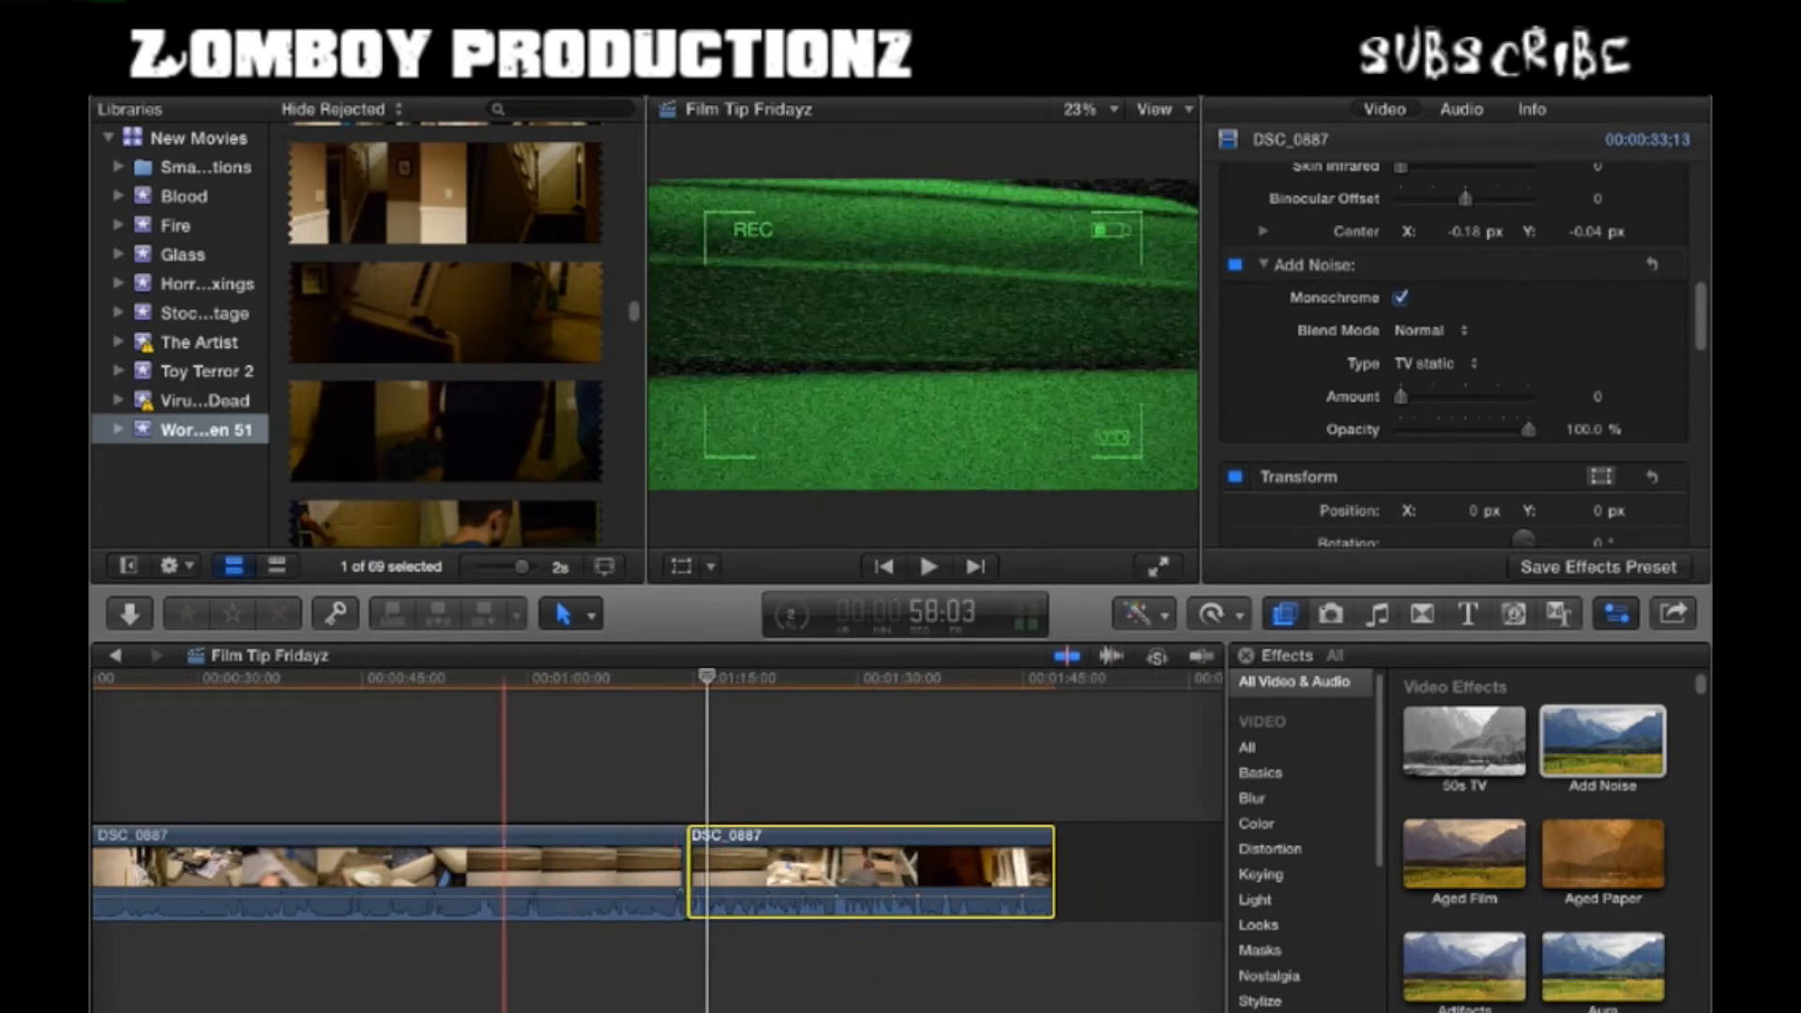
pyautogui.scroll(4, 1453, 357)
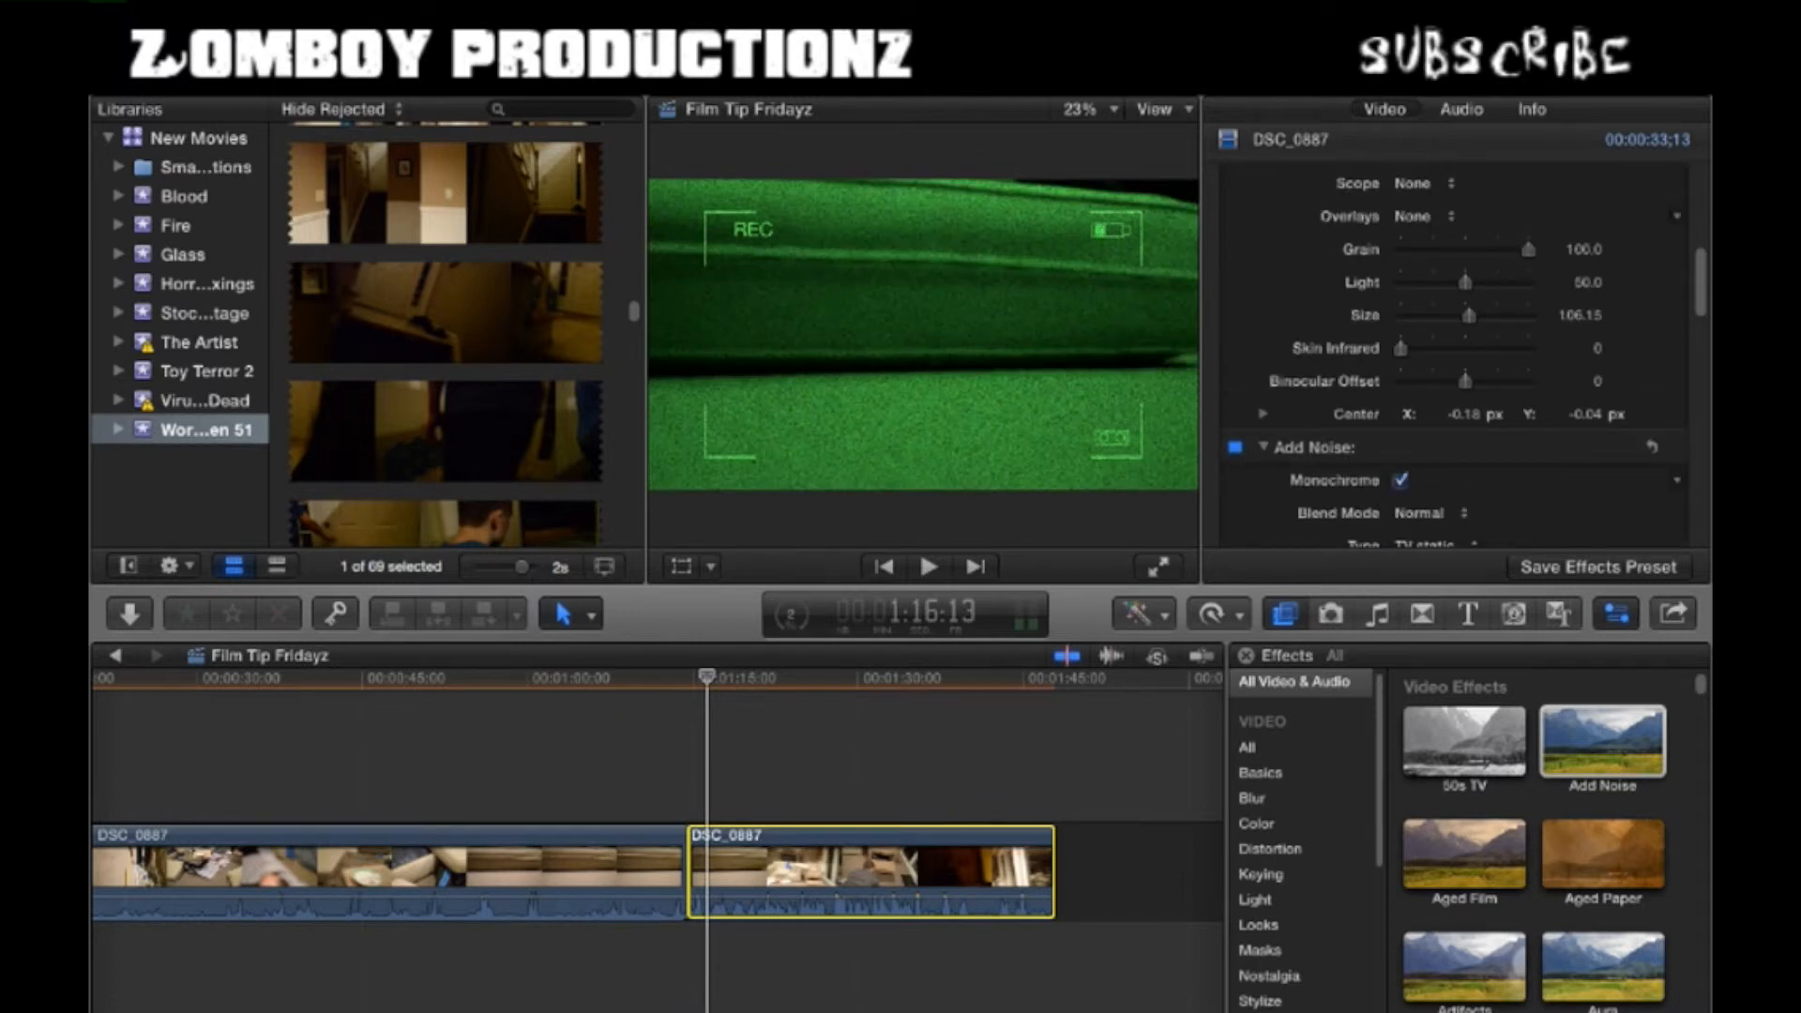
pyautogui.scroll(-6, 1454, 357)
pyautogui.scroll(8, 1453, 357)
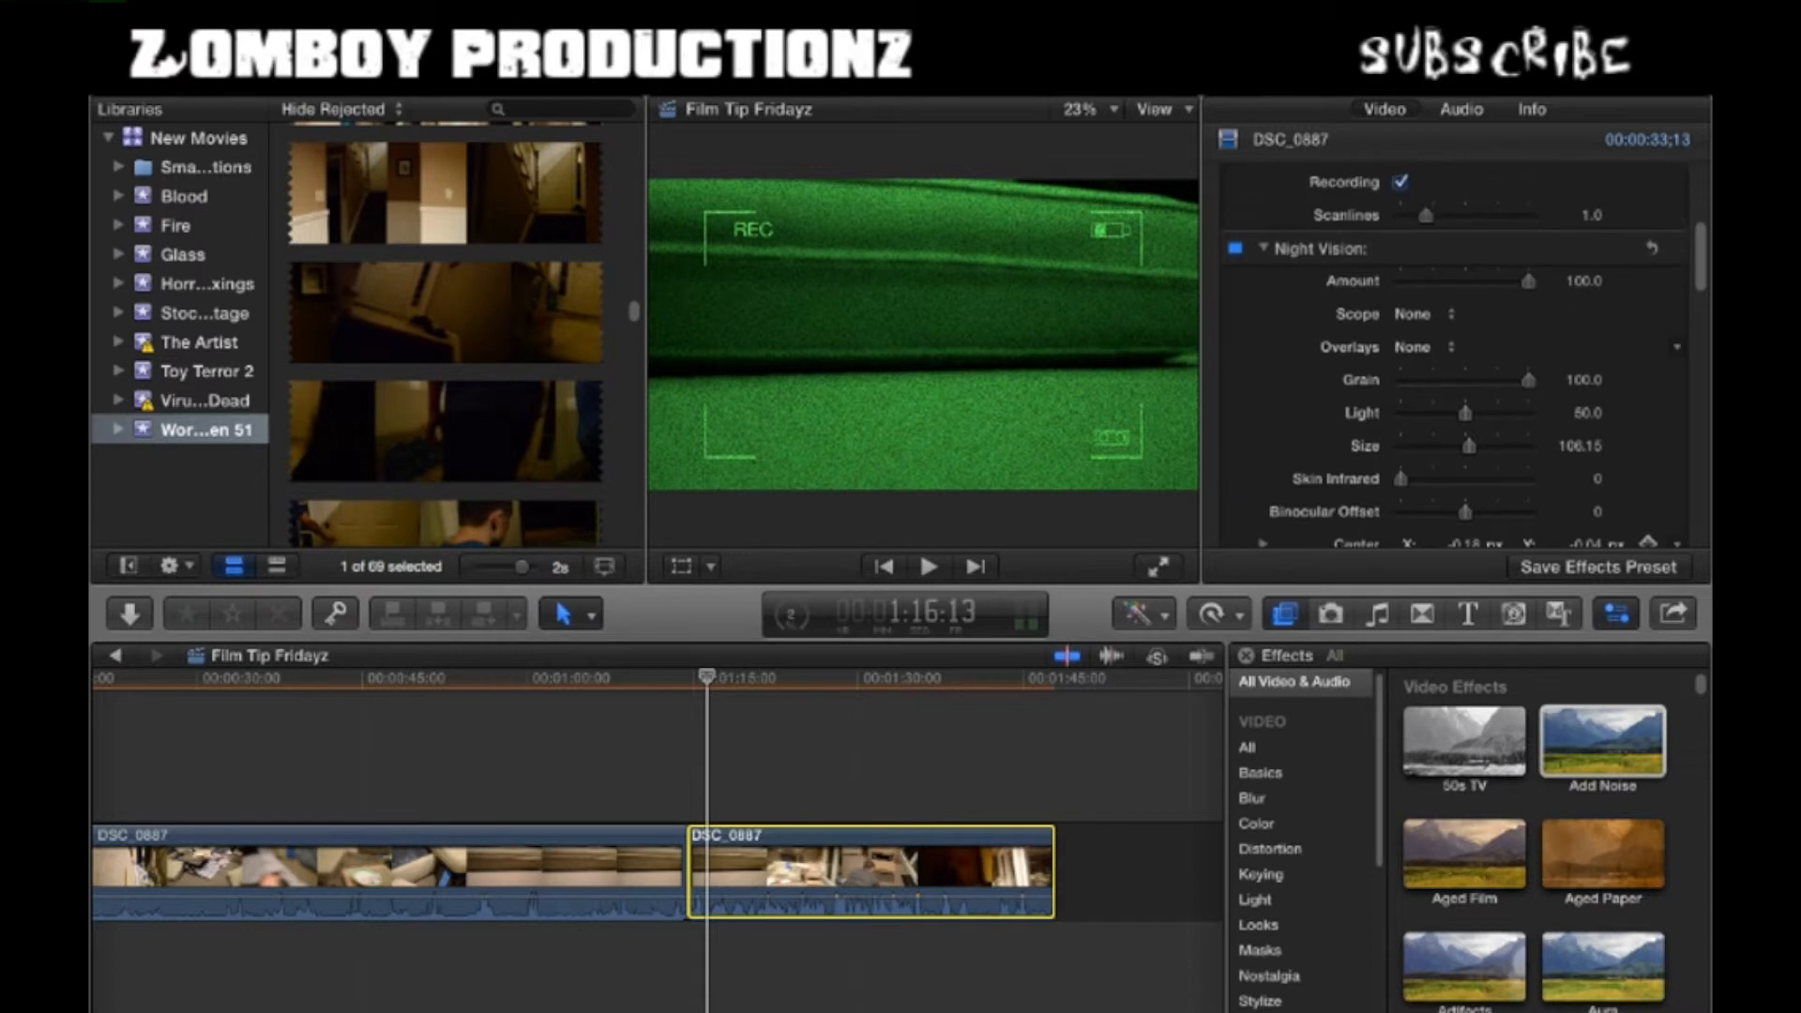
pyautogui.scroll(-4, 1453, 356)
pyautogui.scroll(-4, 1454, 357)
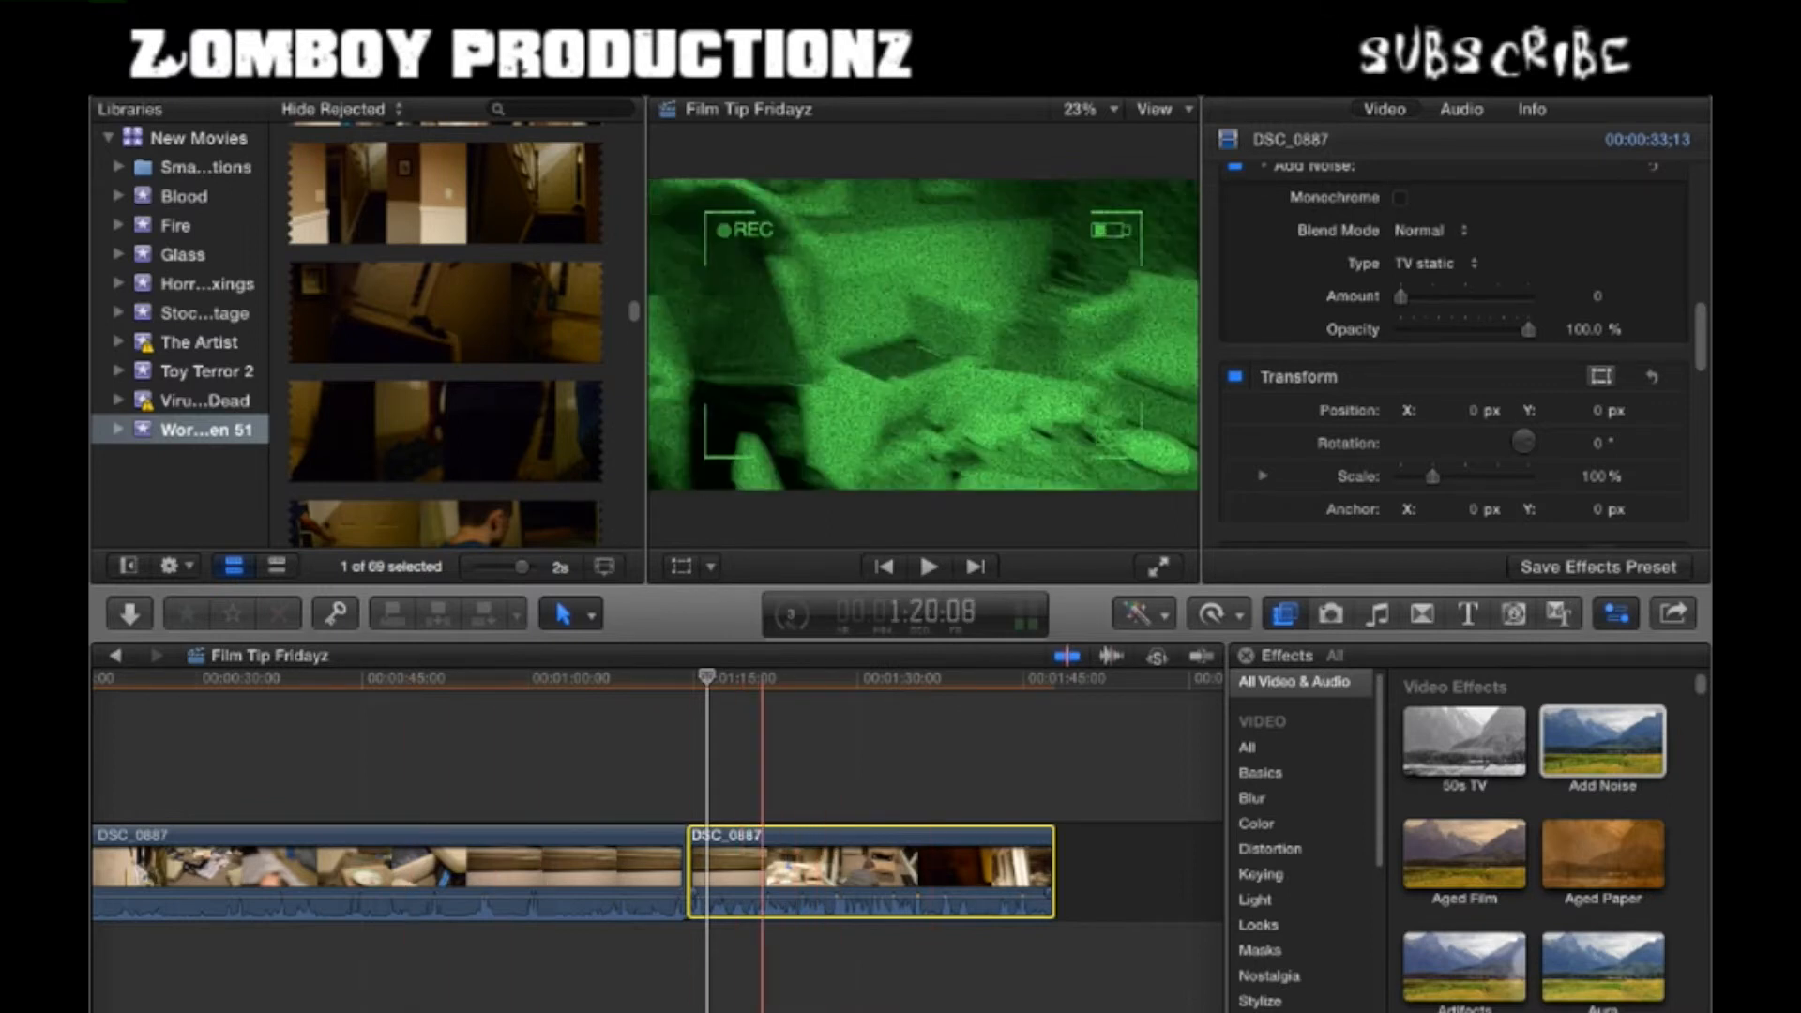
pyautogui.scroll(8, 1453, 357)
pyautogui.scroll(-5, 1454, 357)
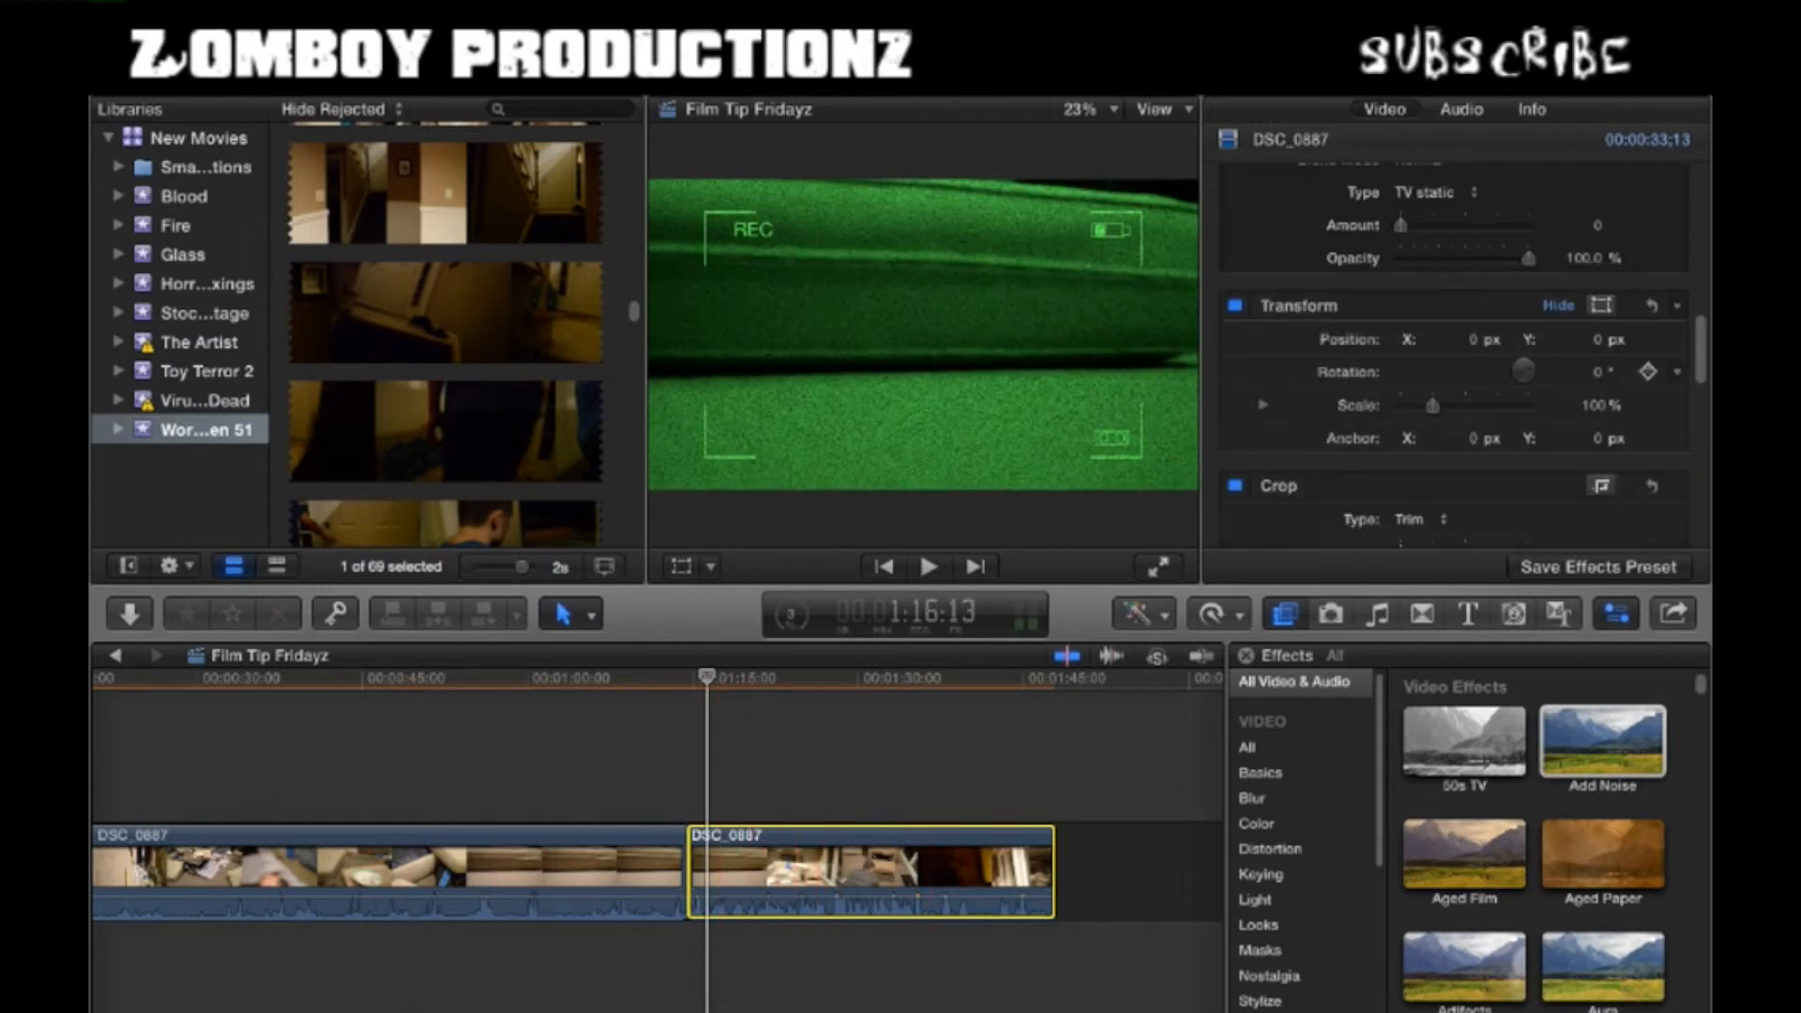
# - Browse the available transitions and filter them by "static"
pyautogui.click(1420, 613)
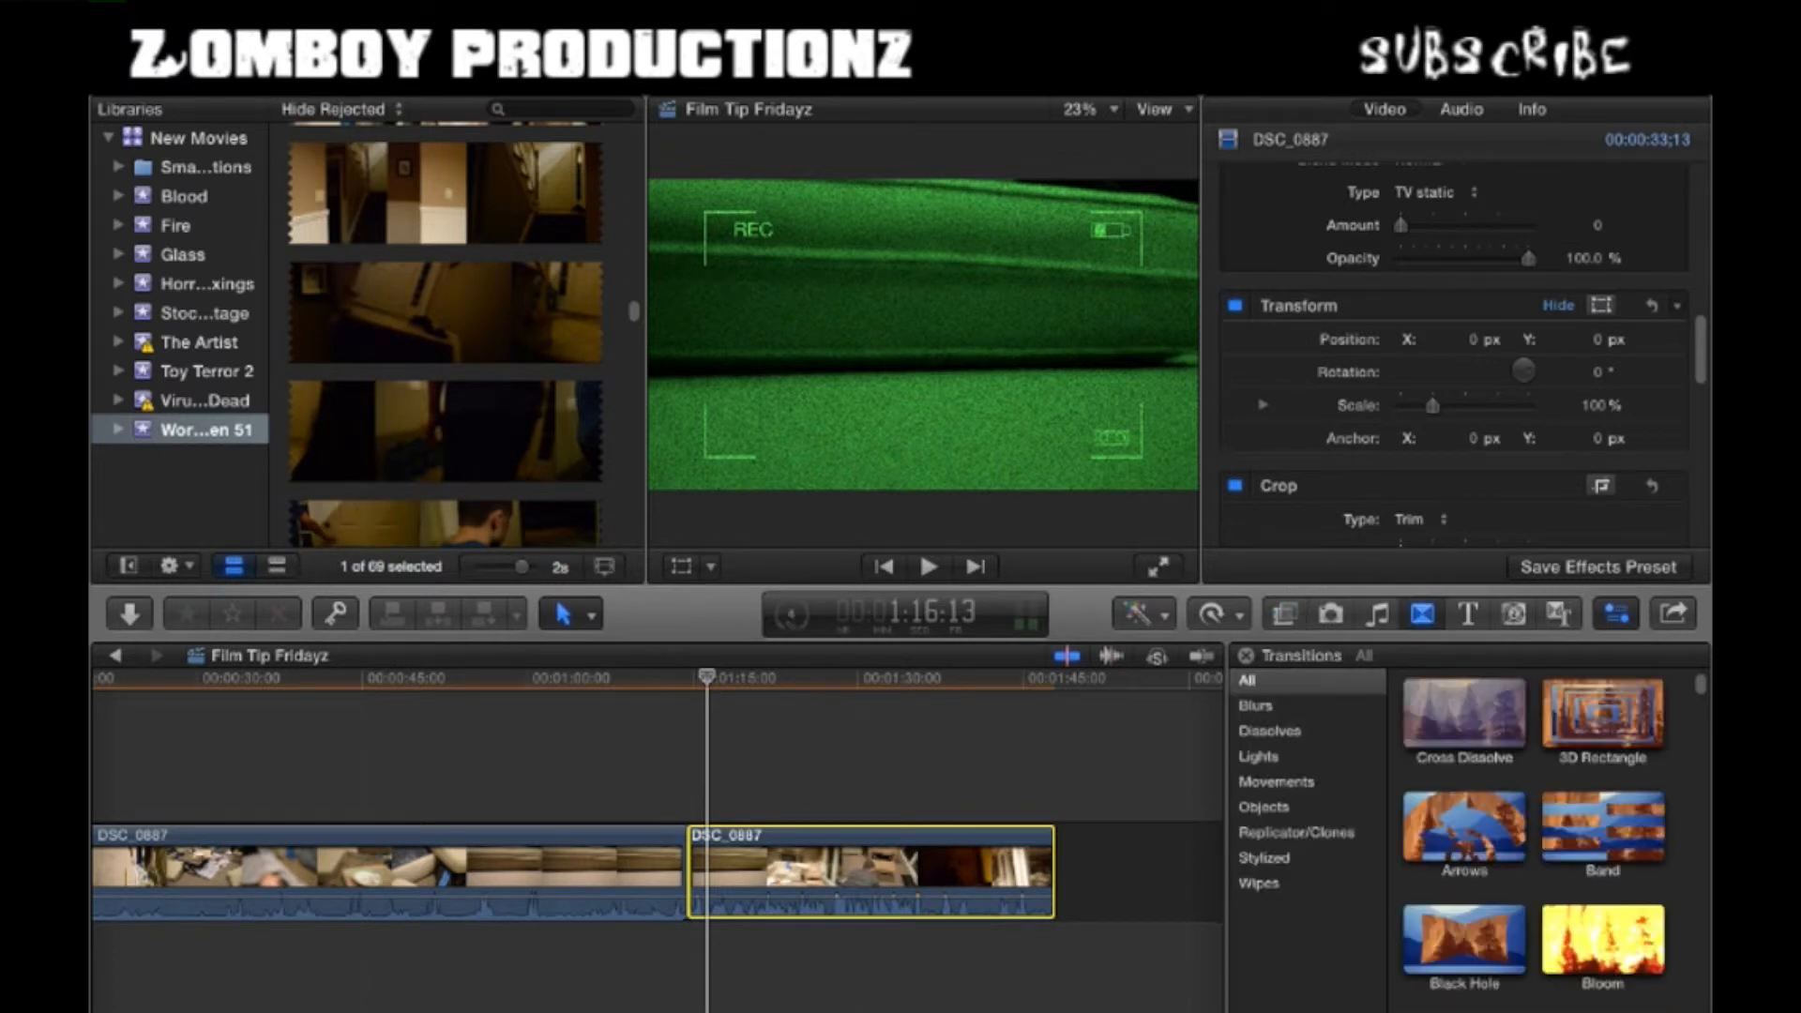
pyautogui.scroll(-5, 1534, 839)
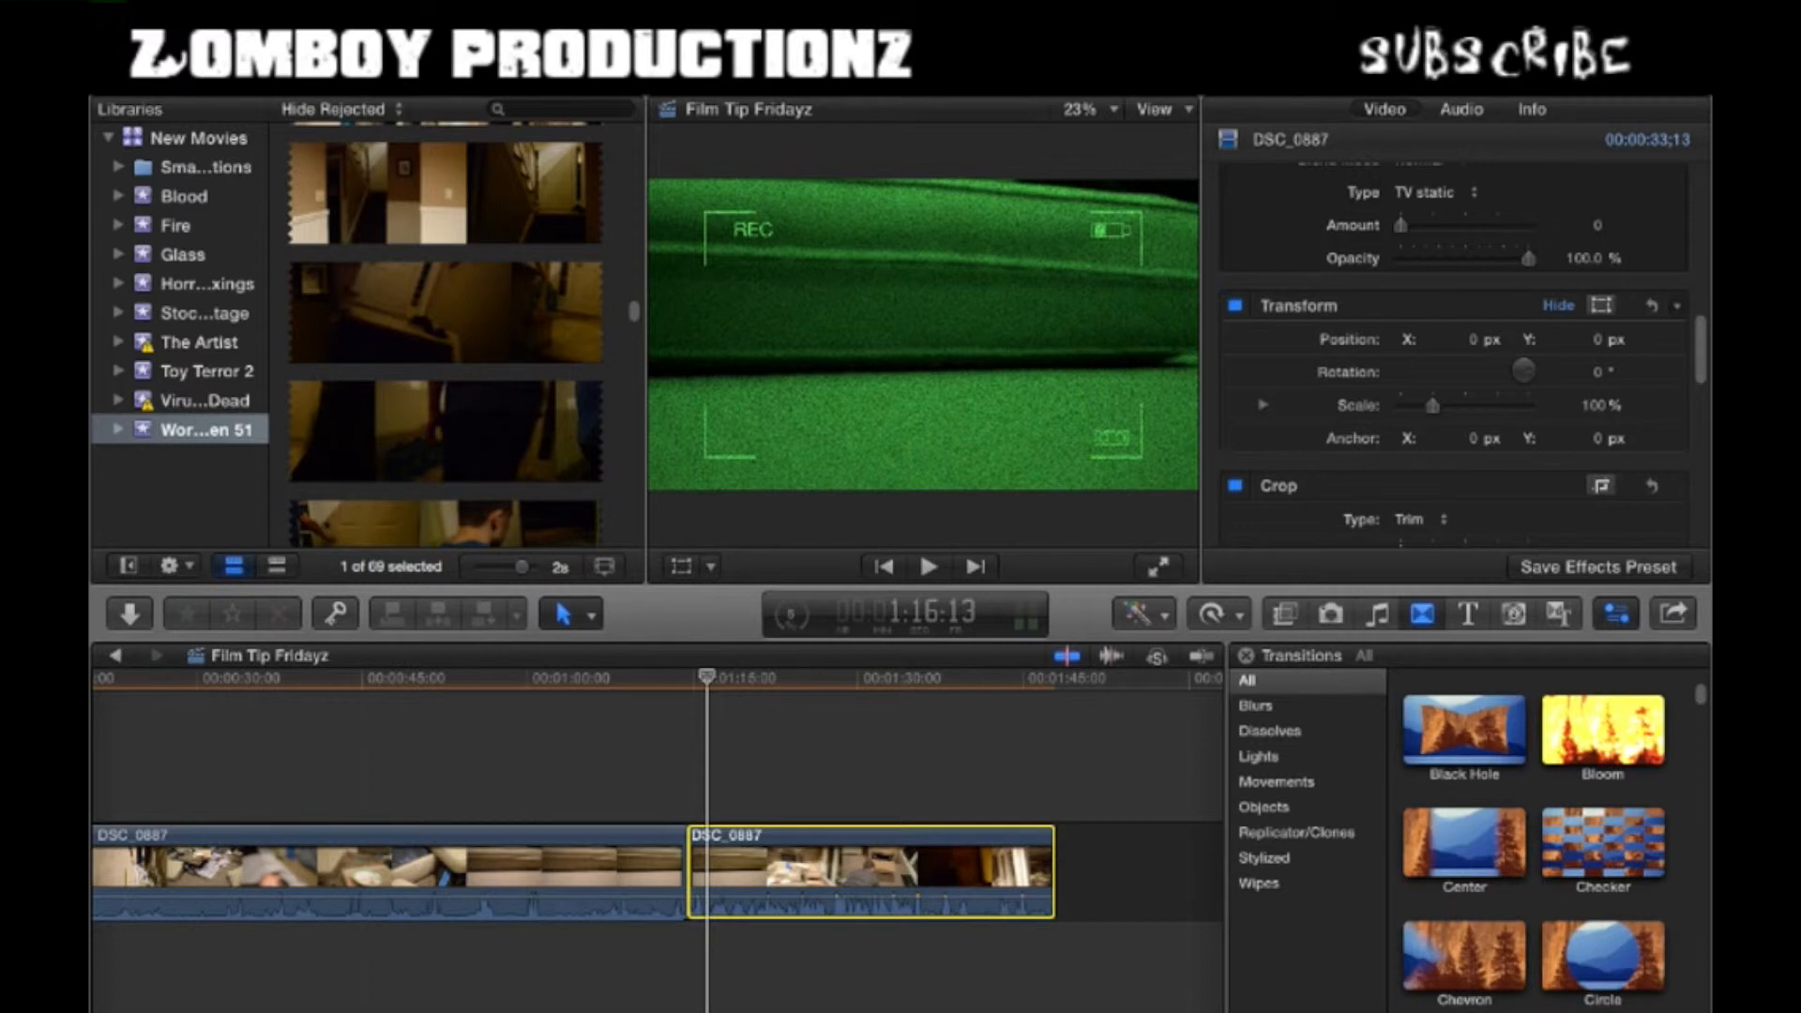
pyautogui.scroll(-3, 1538, 844)
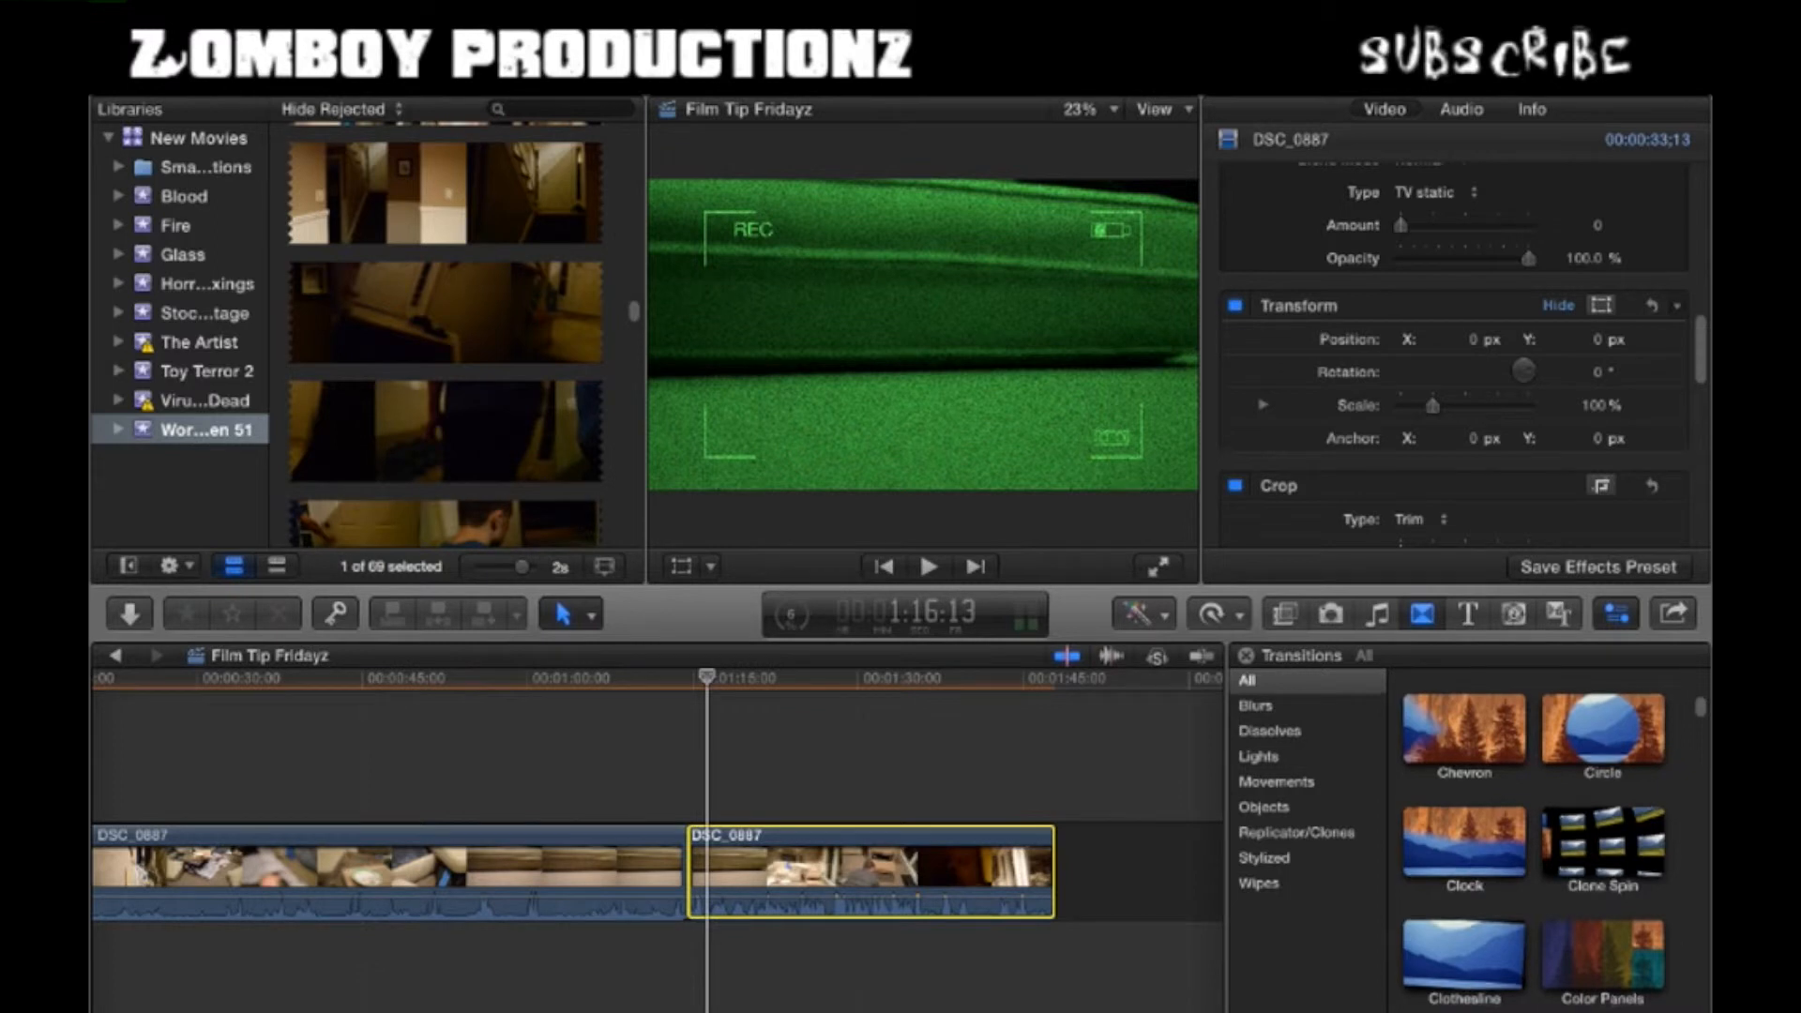
pyautogui.scroll(-3, 1538, 844)
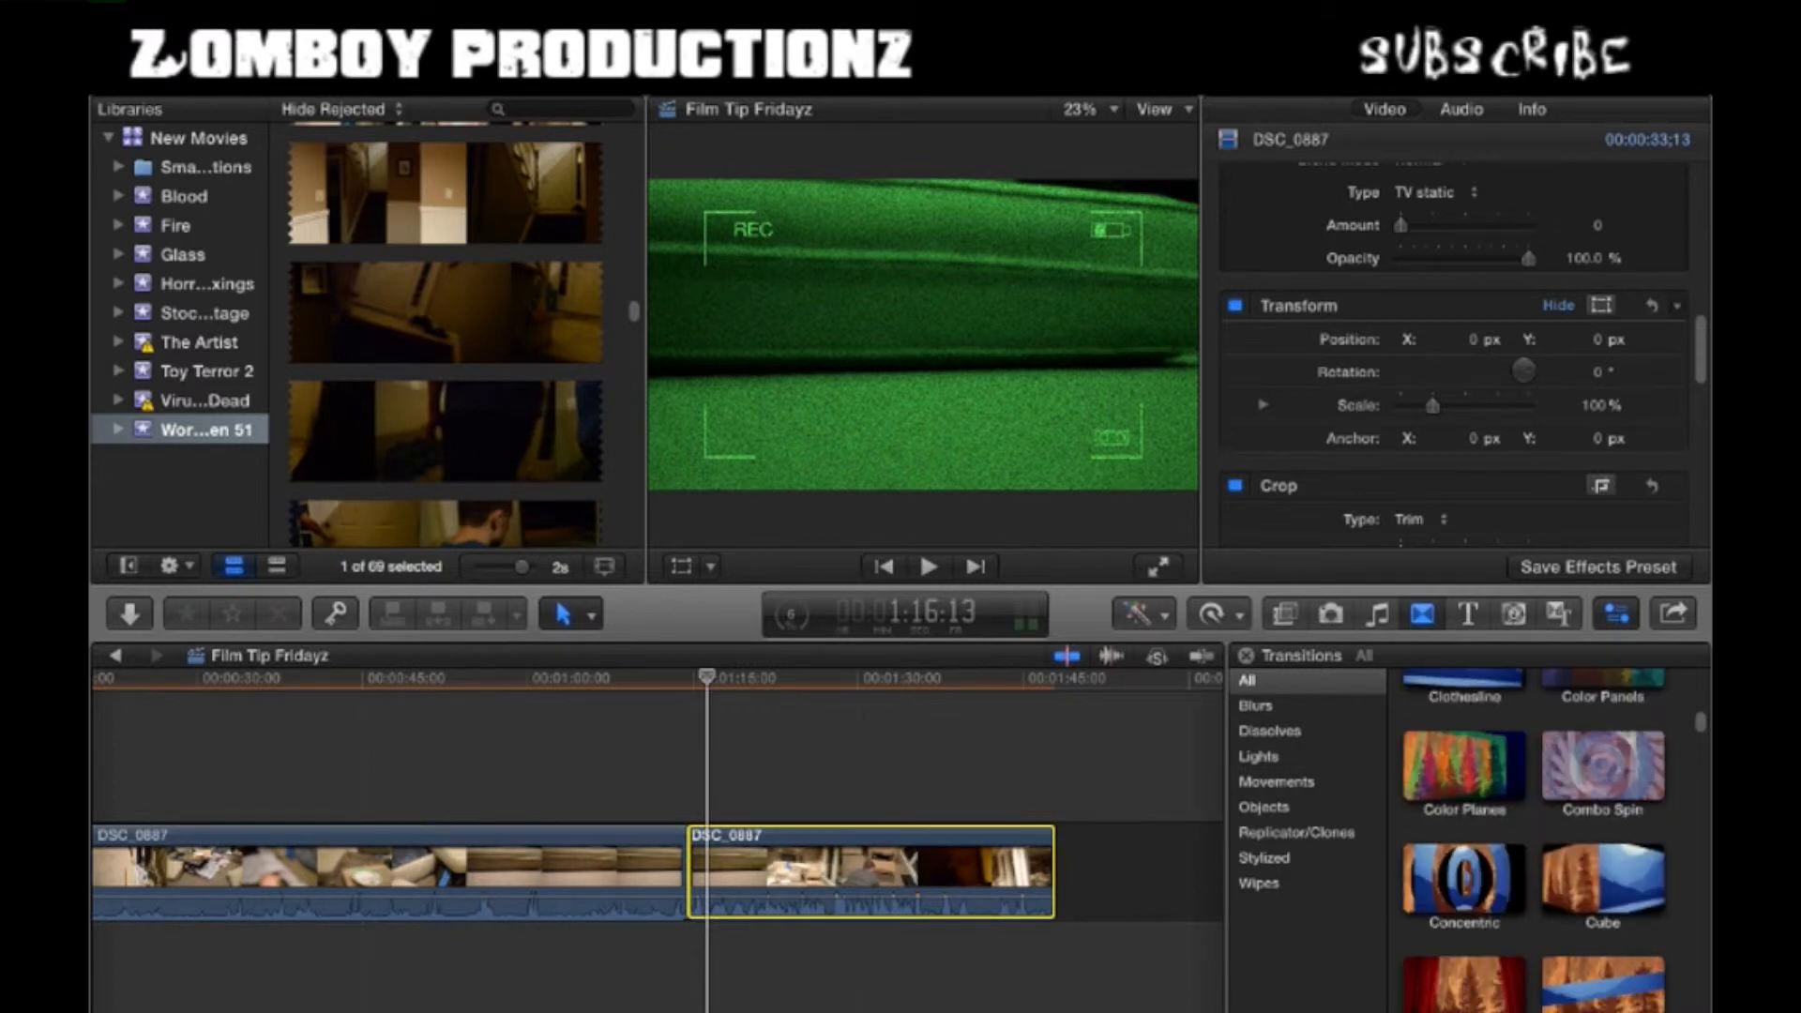
pyautogui.click(1422, 613)
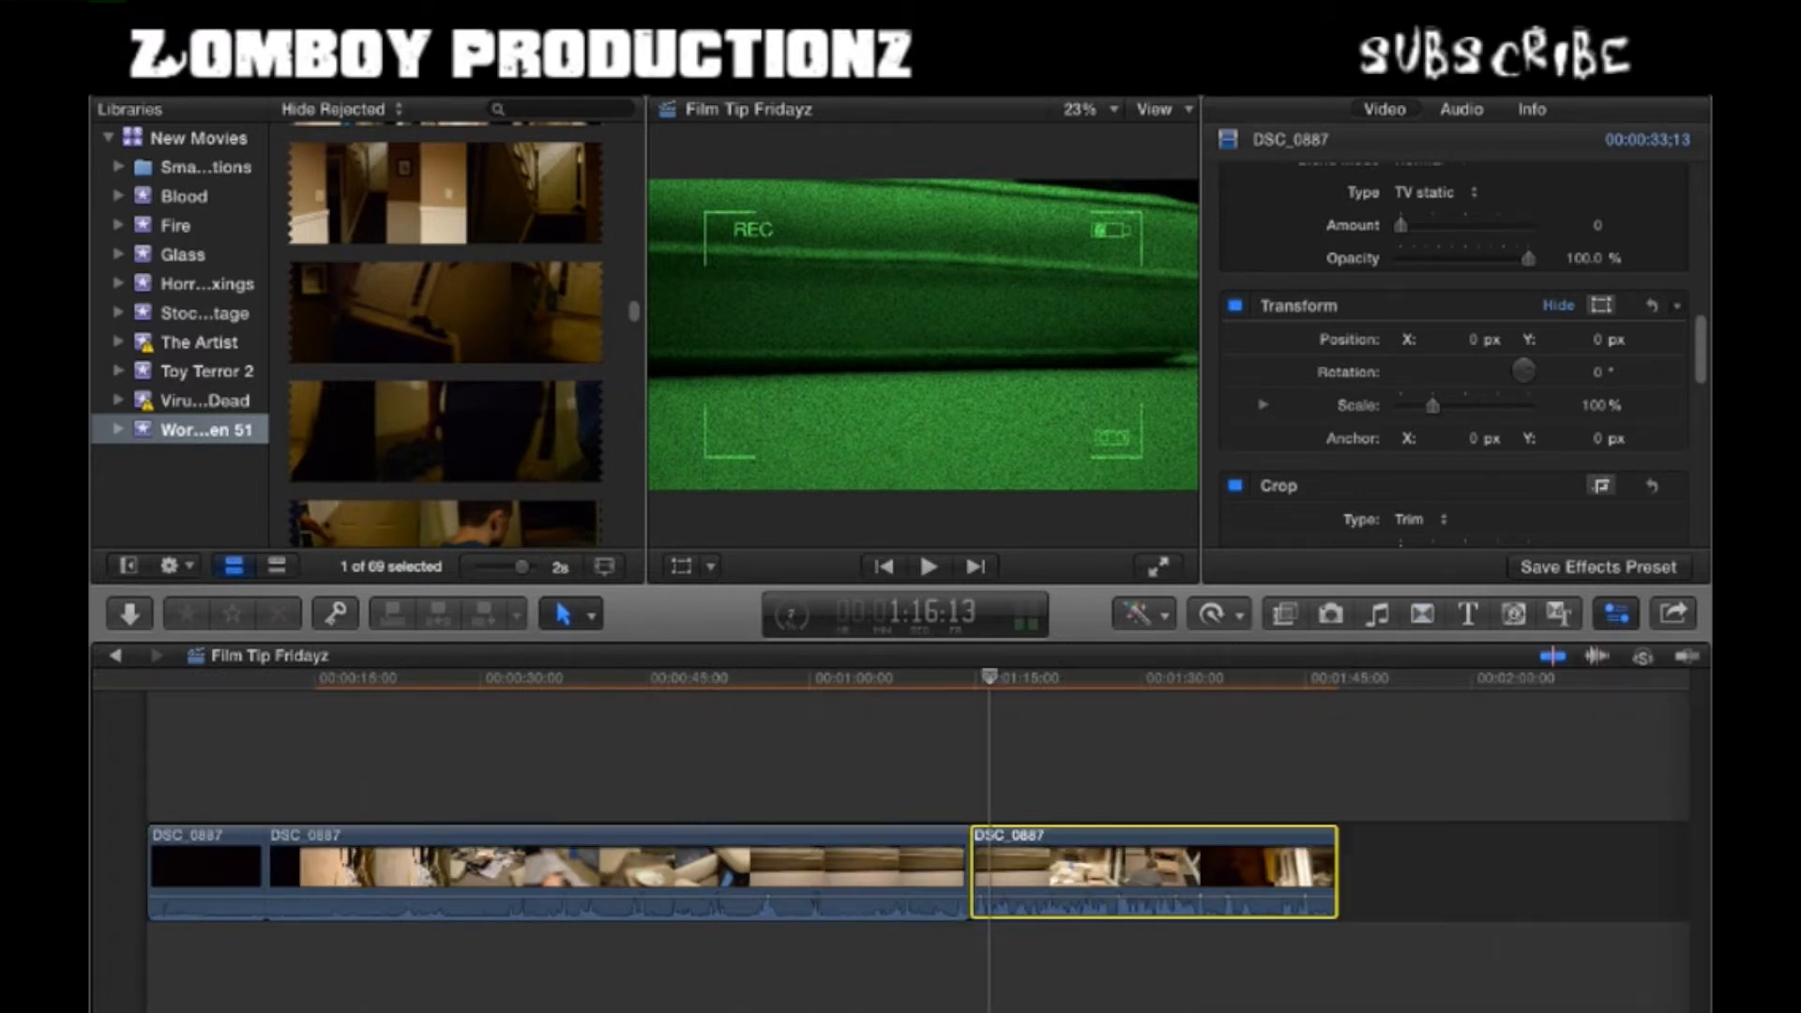
pyautogui.click(1422, 613)
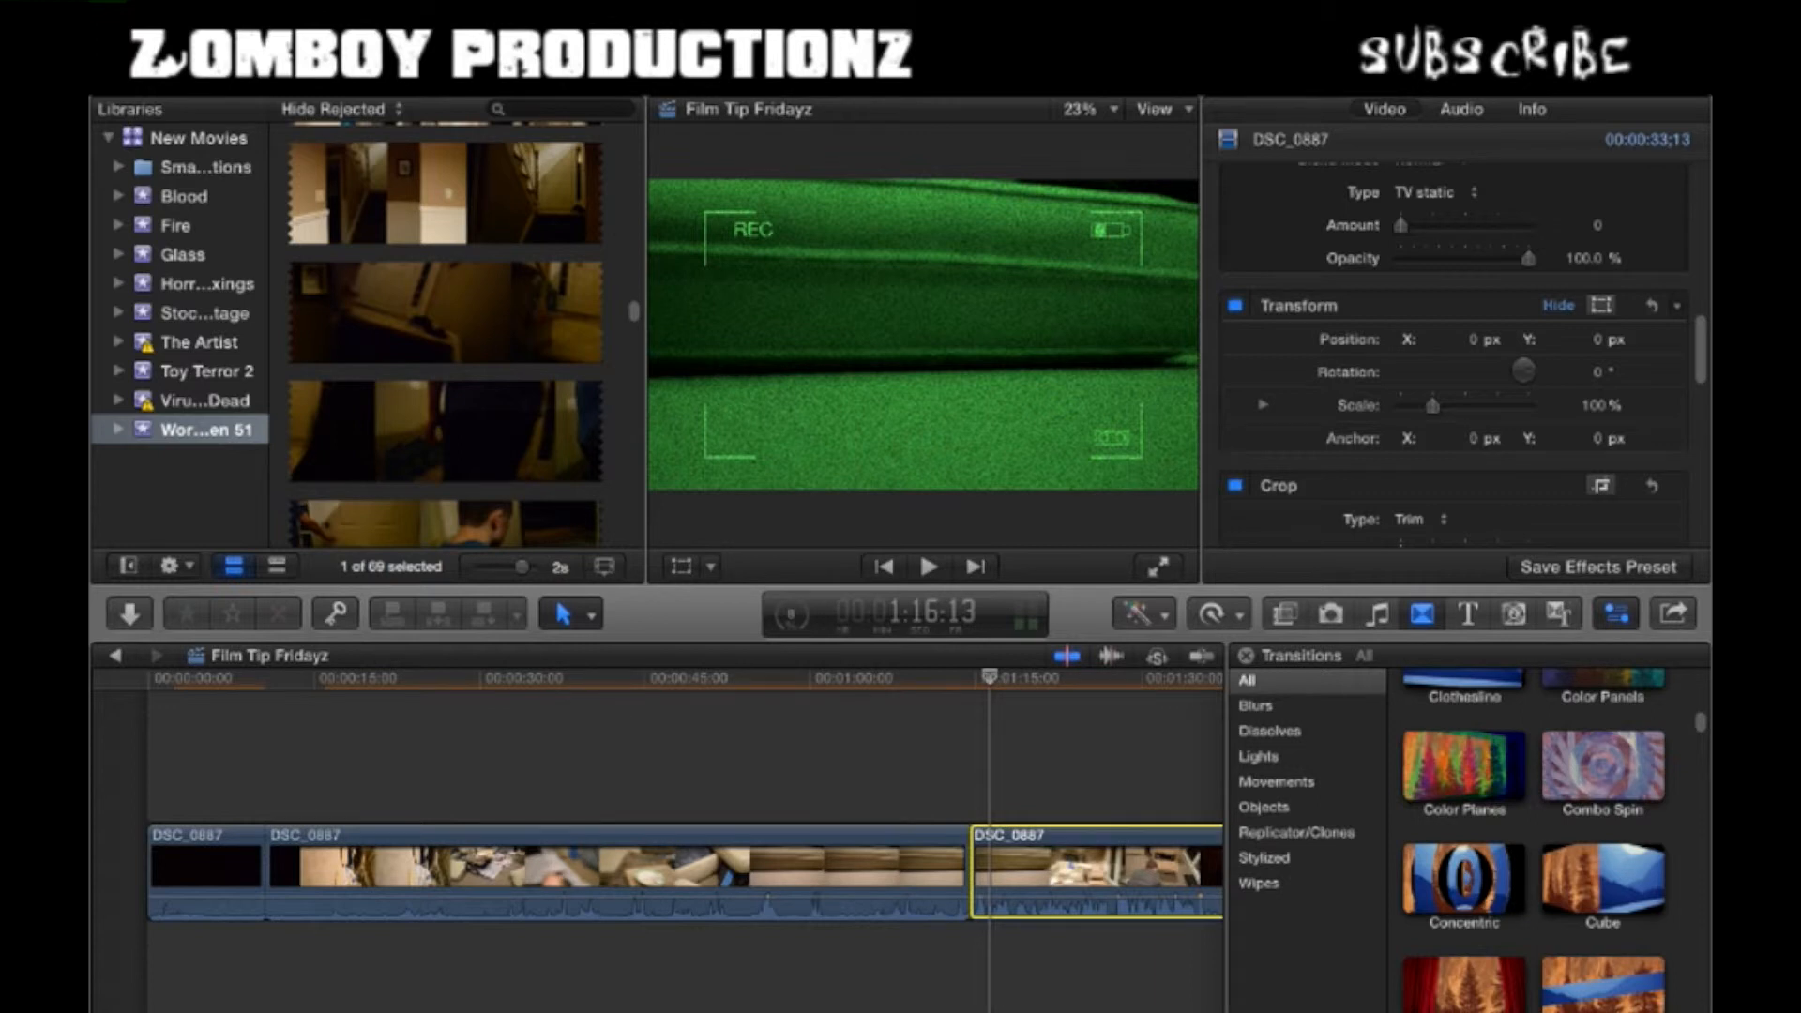
pyautogui.click(1489, 877)
pyautogui.scroll(-5, 1490, 878)
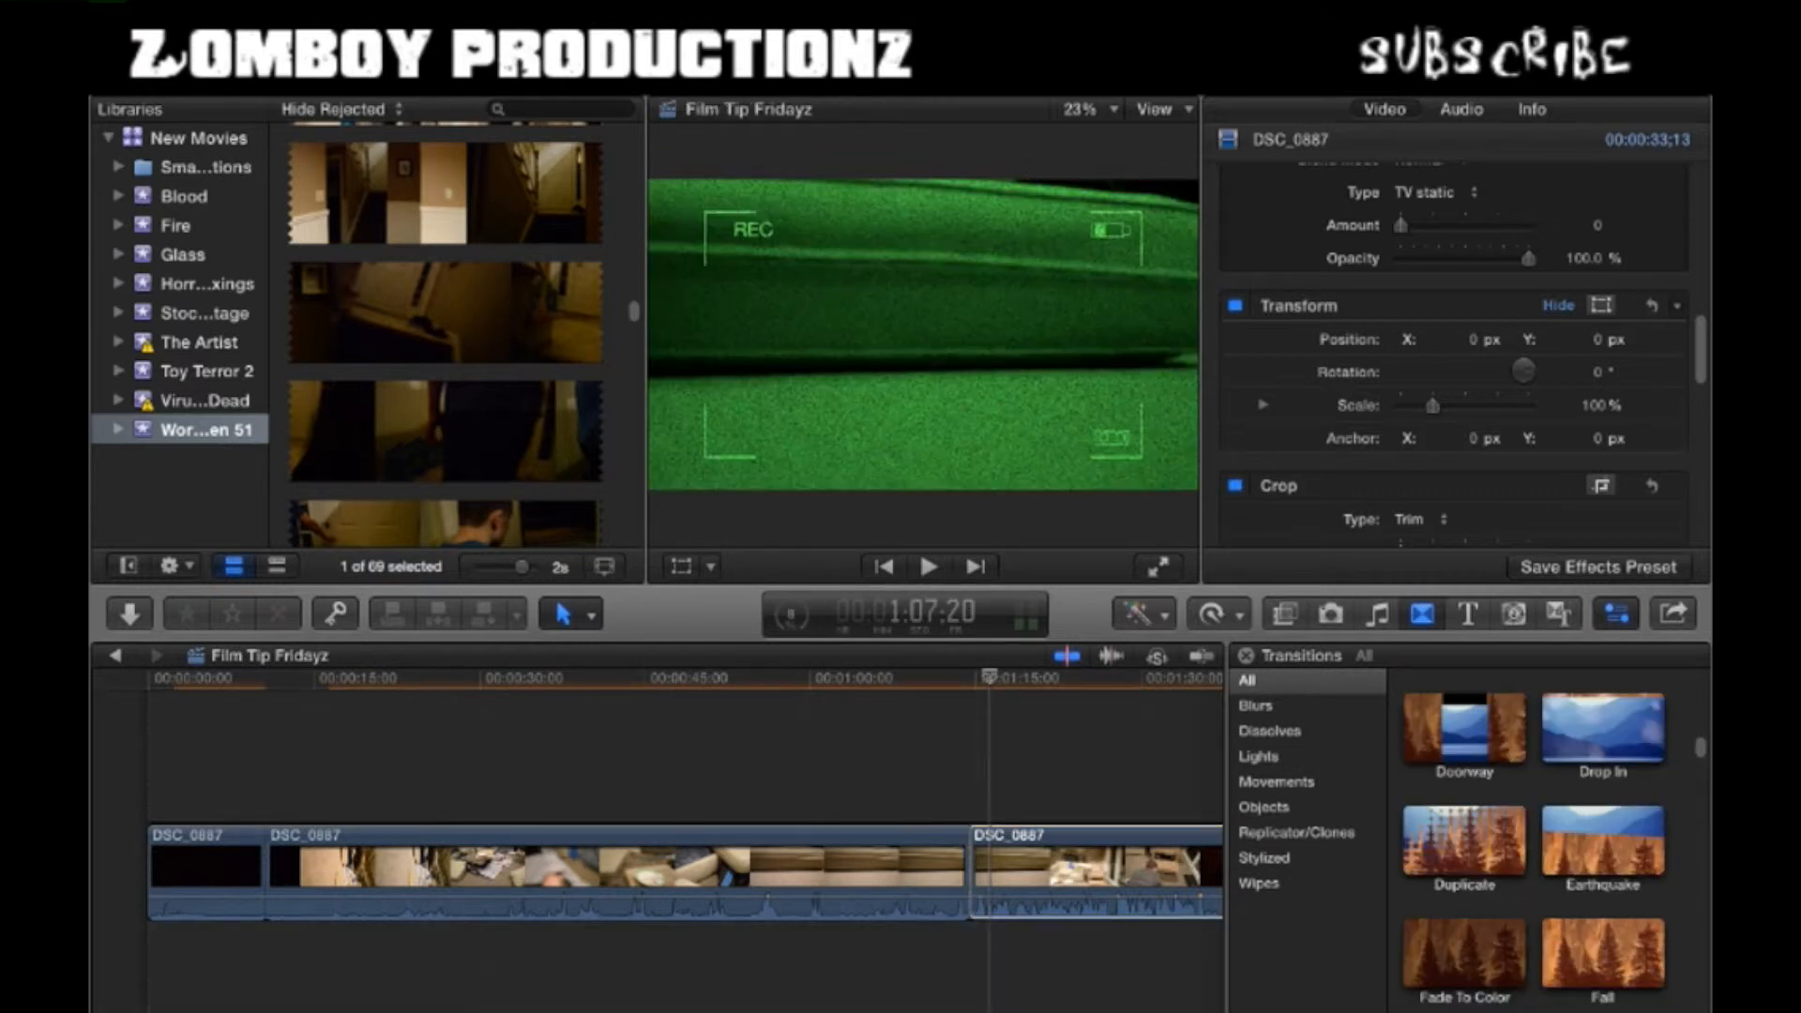
pyautogui.write('static')
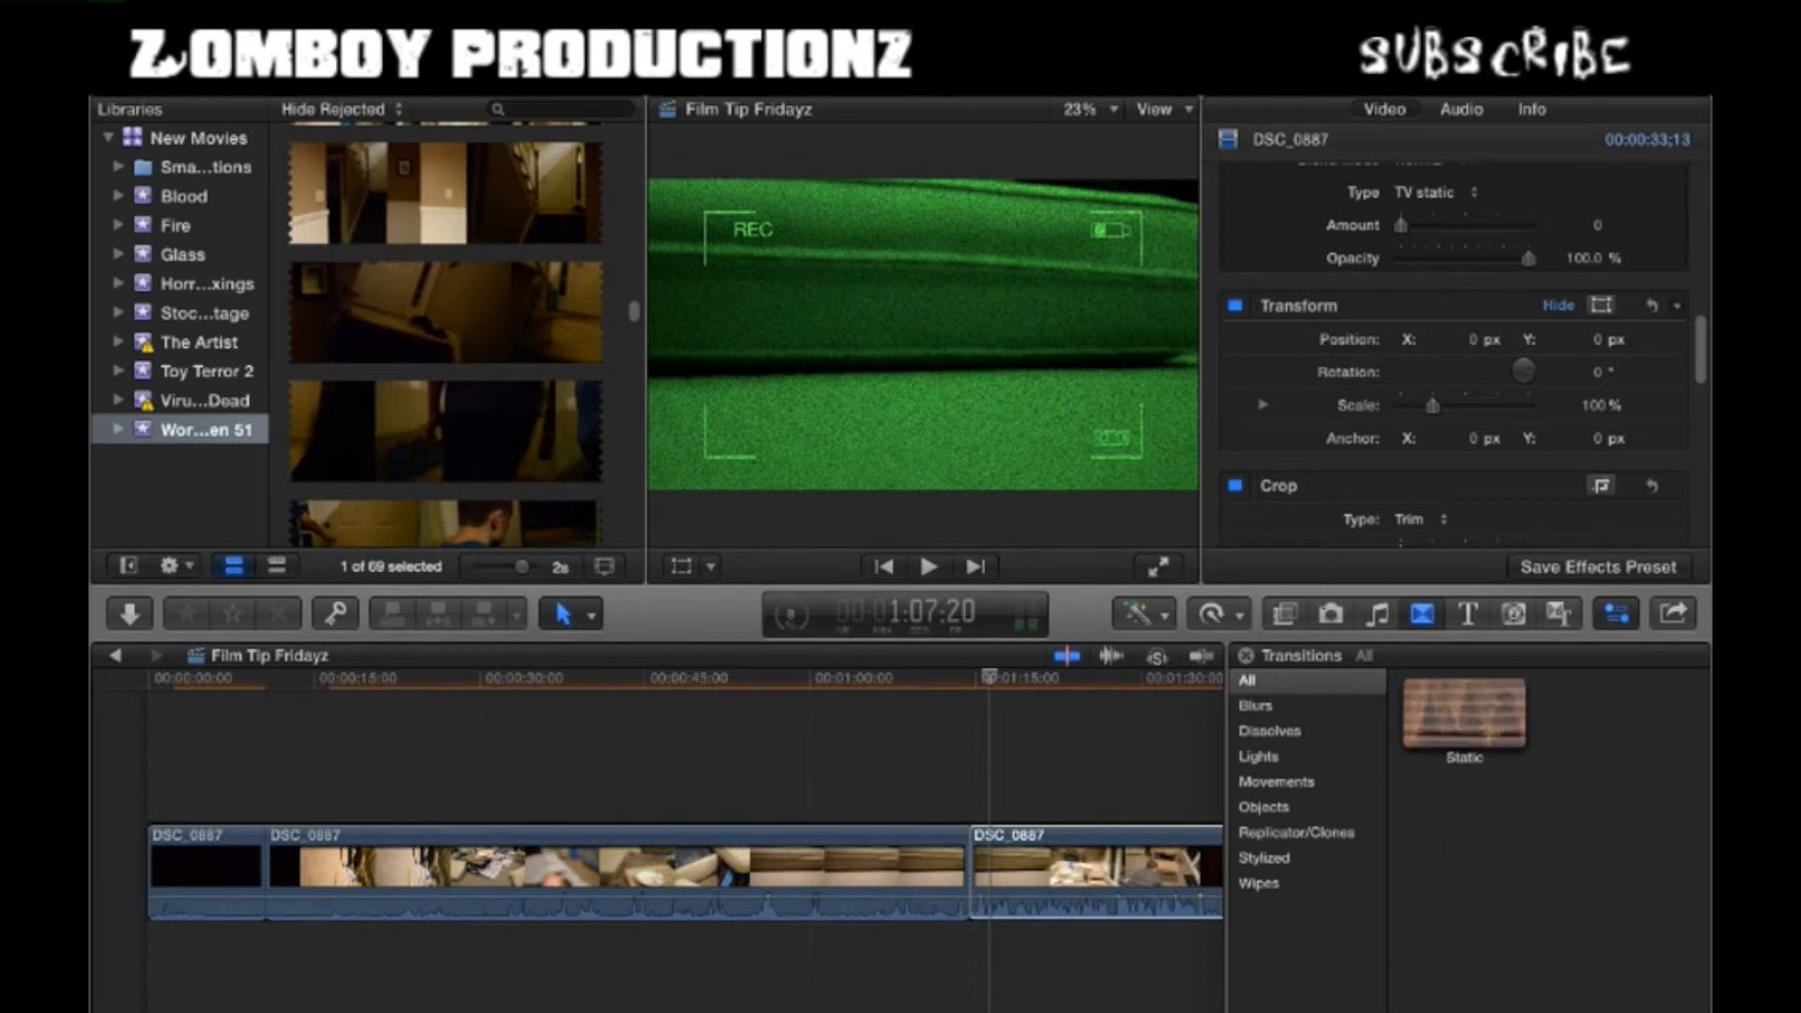
# - Add the Static transition at the cut between the second and last DSC_0887 clips
pyautogui.click(1463, 713)
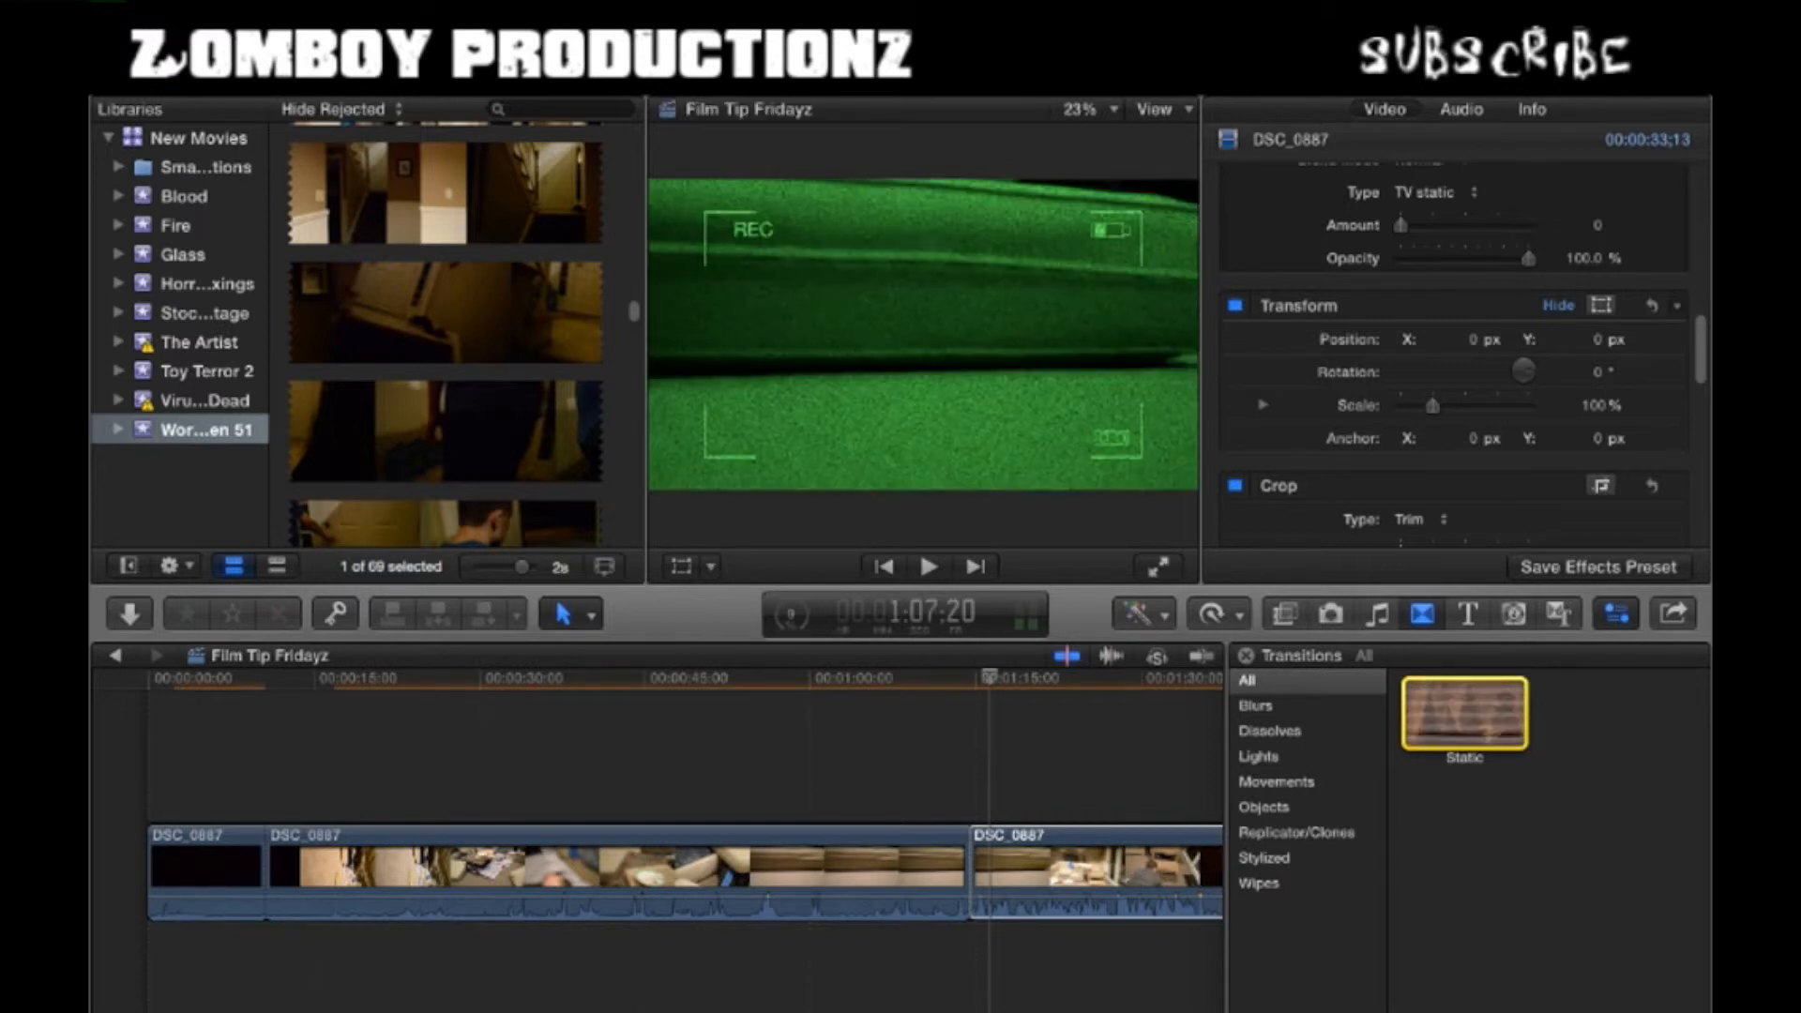
pyautogui.click(989, 769)
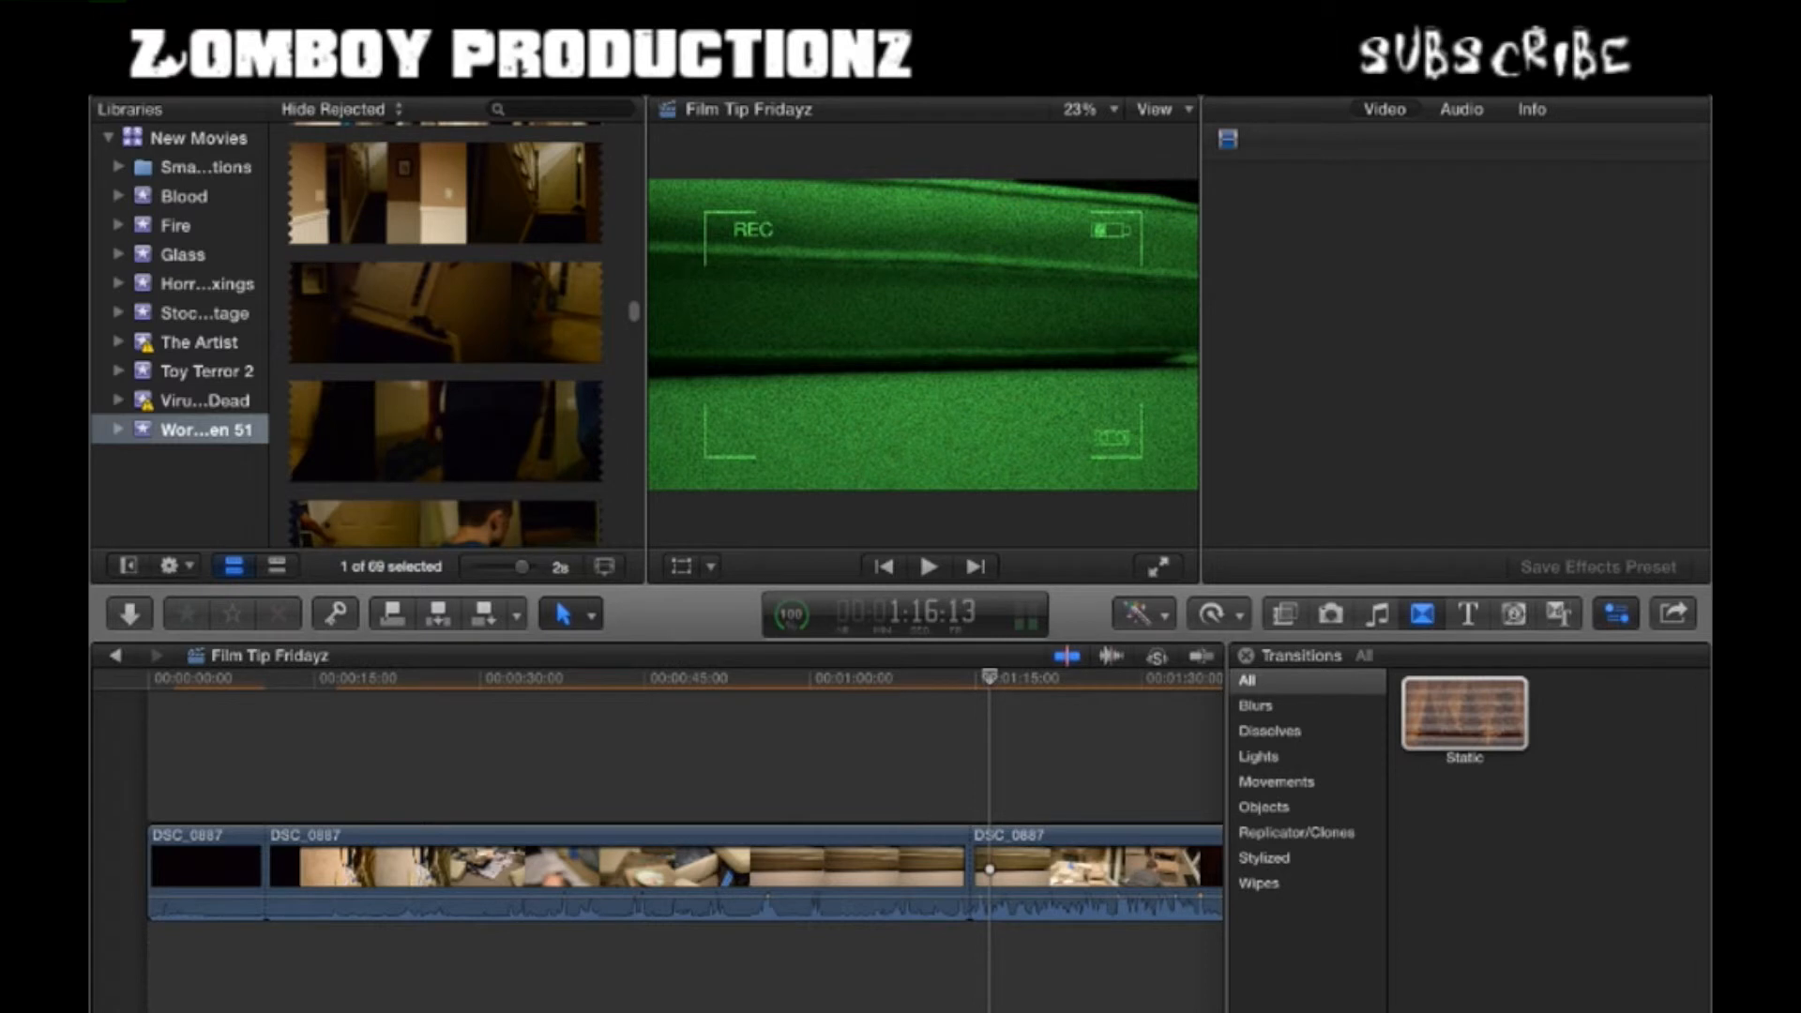
pyautogui.click(1463, 713)
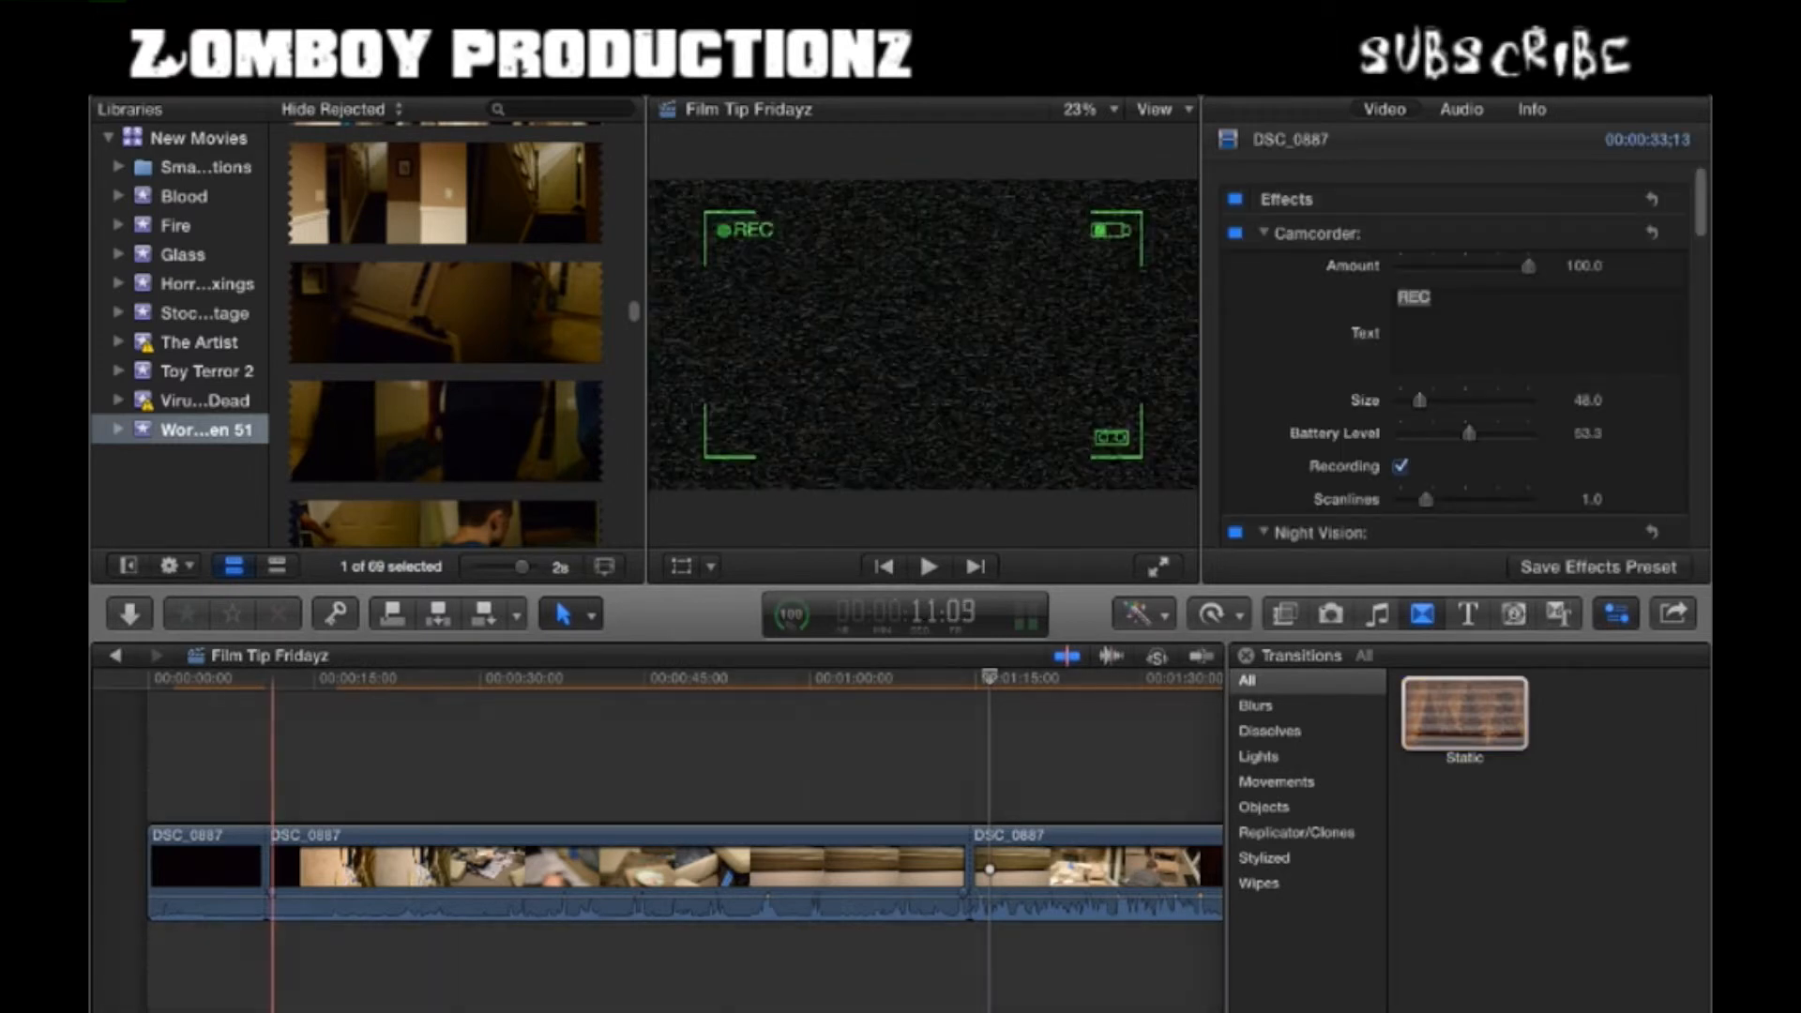
pyautogui.moveTo(1463, 713); pyautogui.dragTo(969, 858)
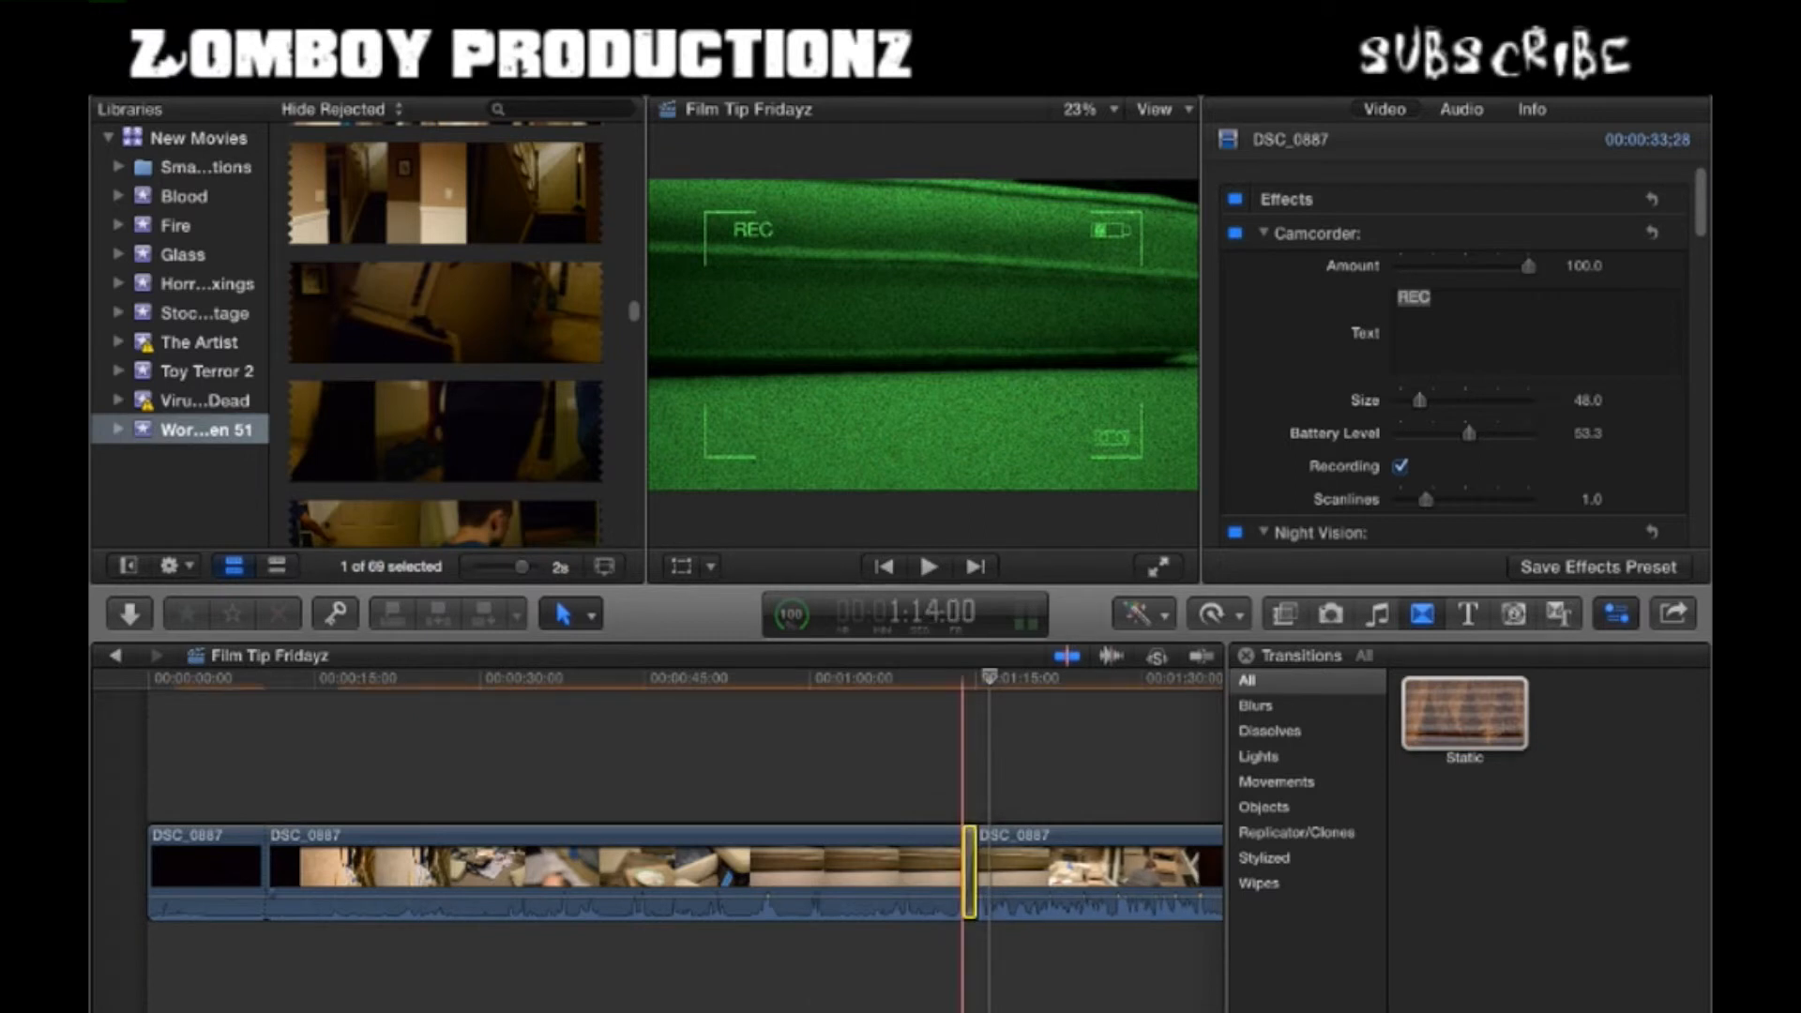
# - Play back the footage from about 1:12 across the Static transition to check how the cut looks
pyautogui.click(939, 677)
pyautogui.press('space')
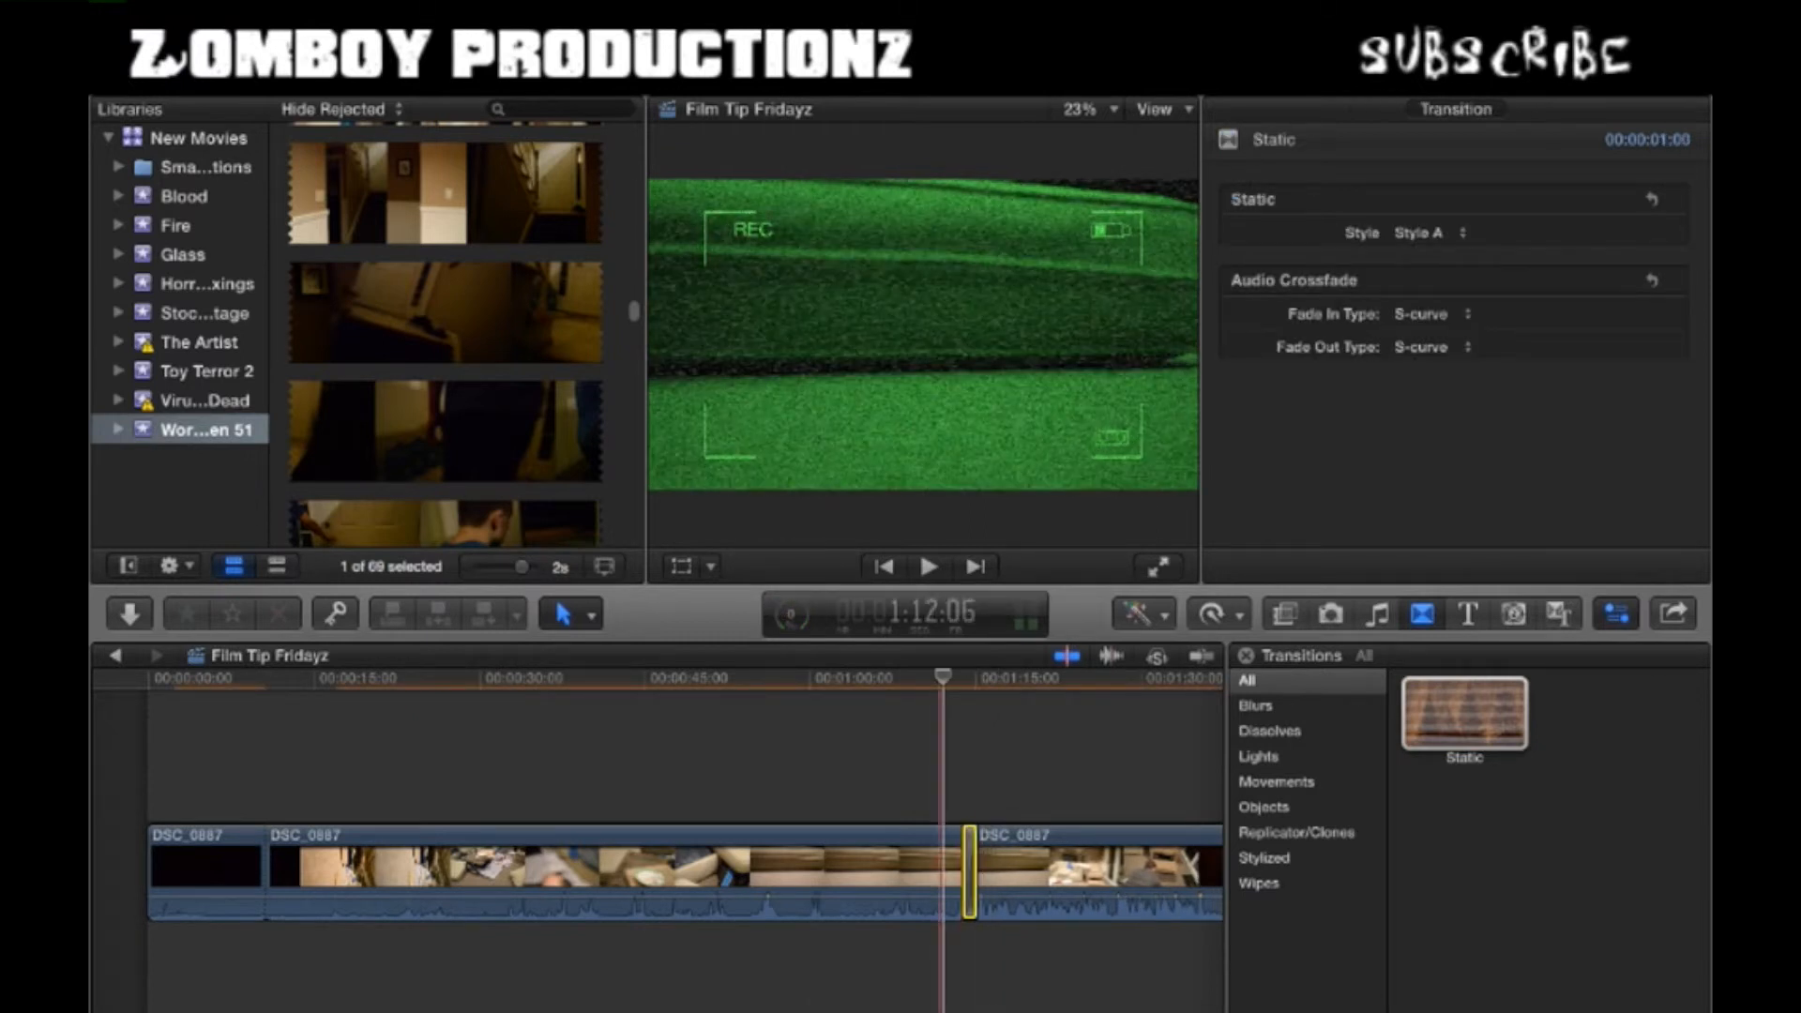
pyautogui.moveTo(998, 677); pyautogui.dragTo(949, 677)
pyautogui.press('space')
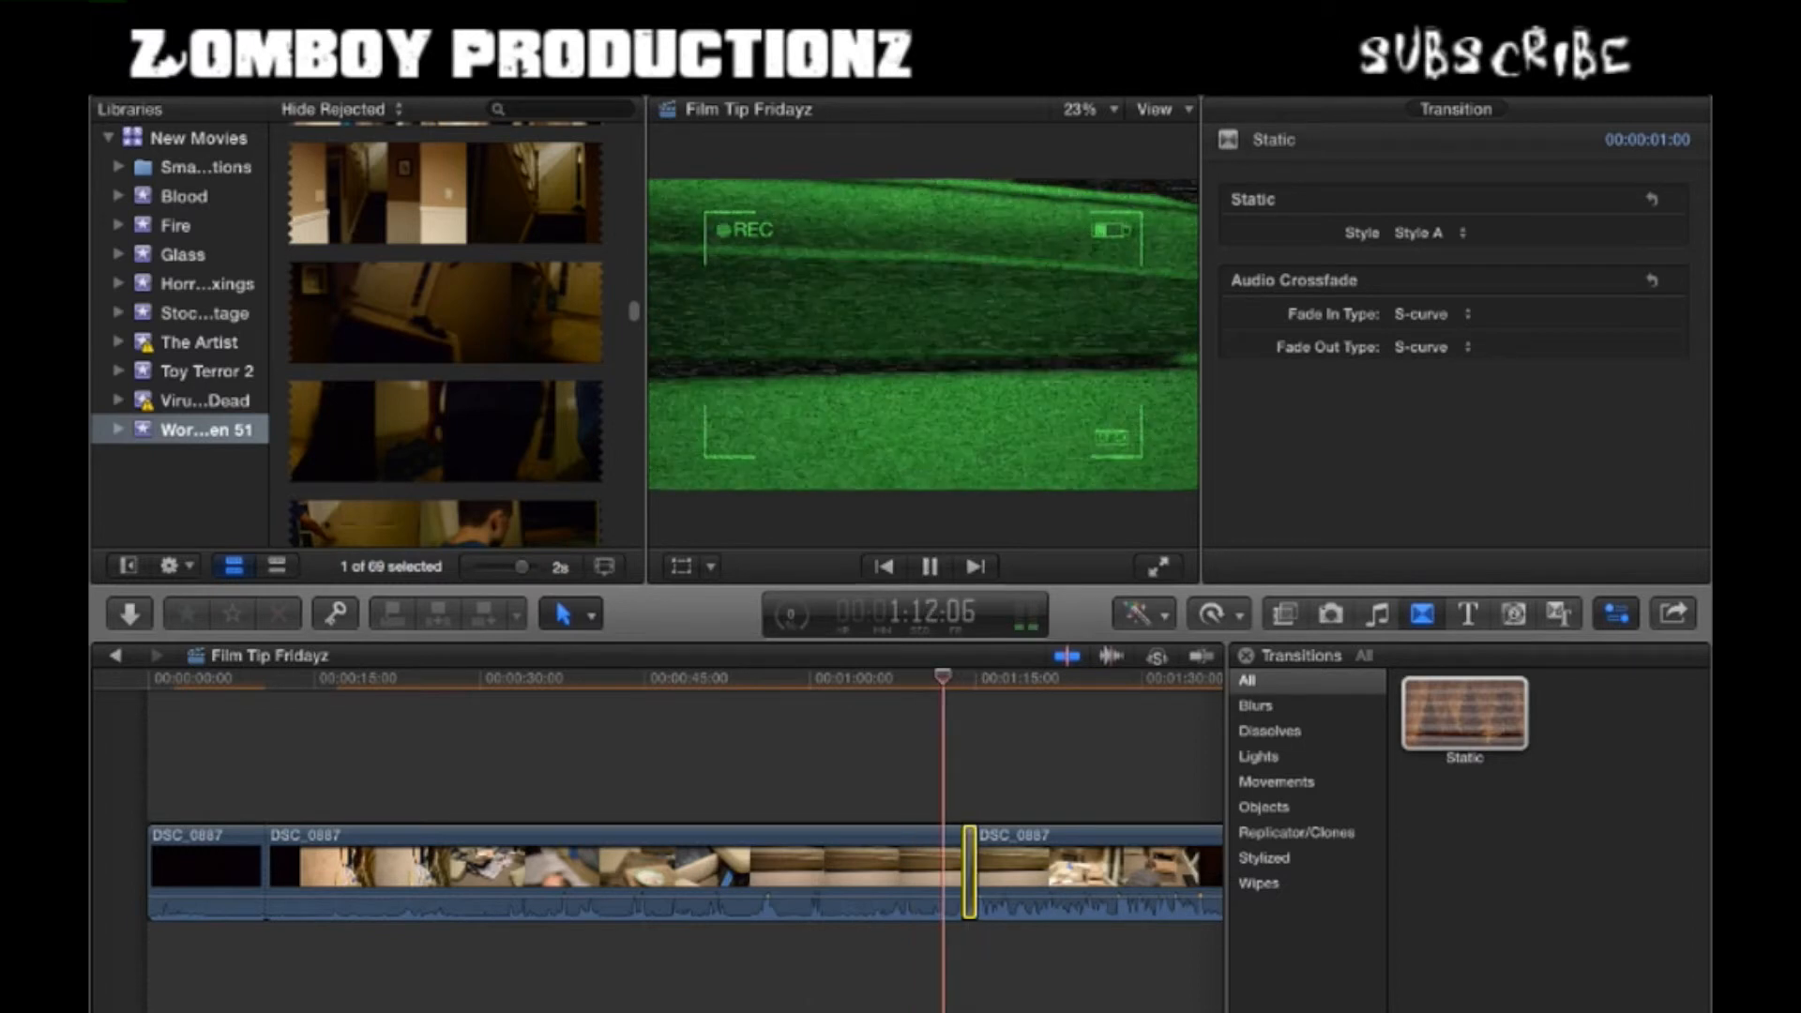
pyautogui.press('space')
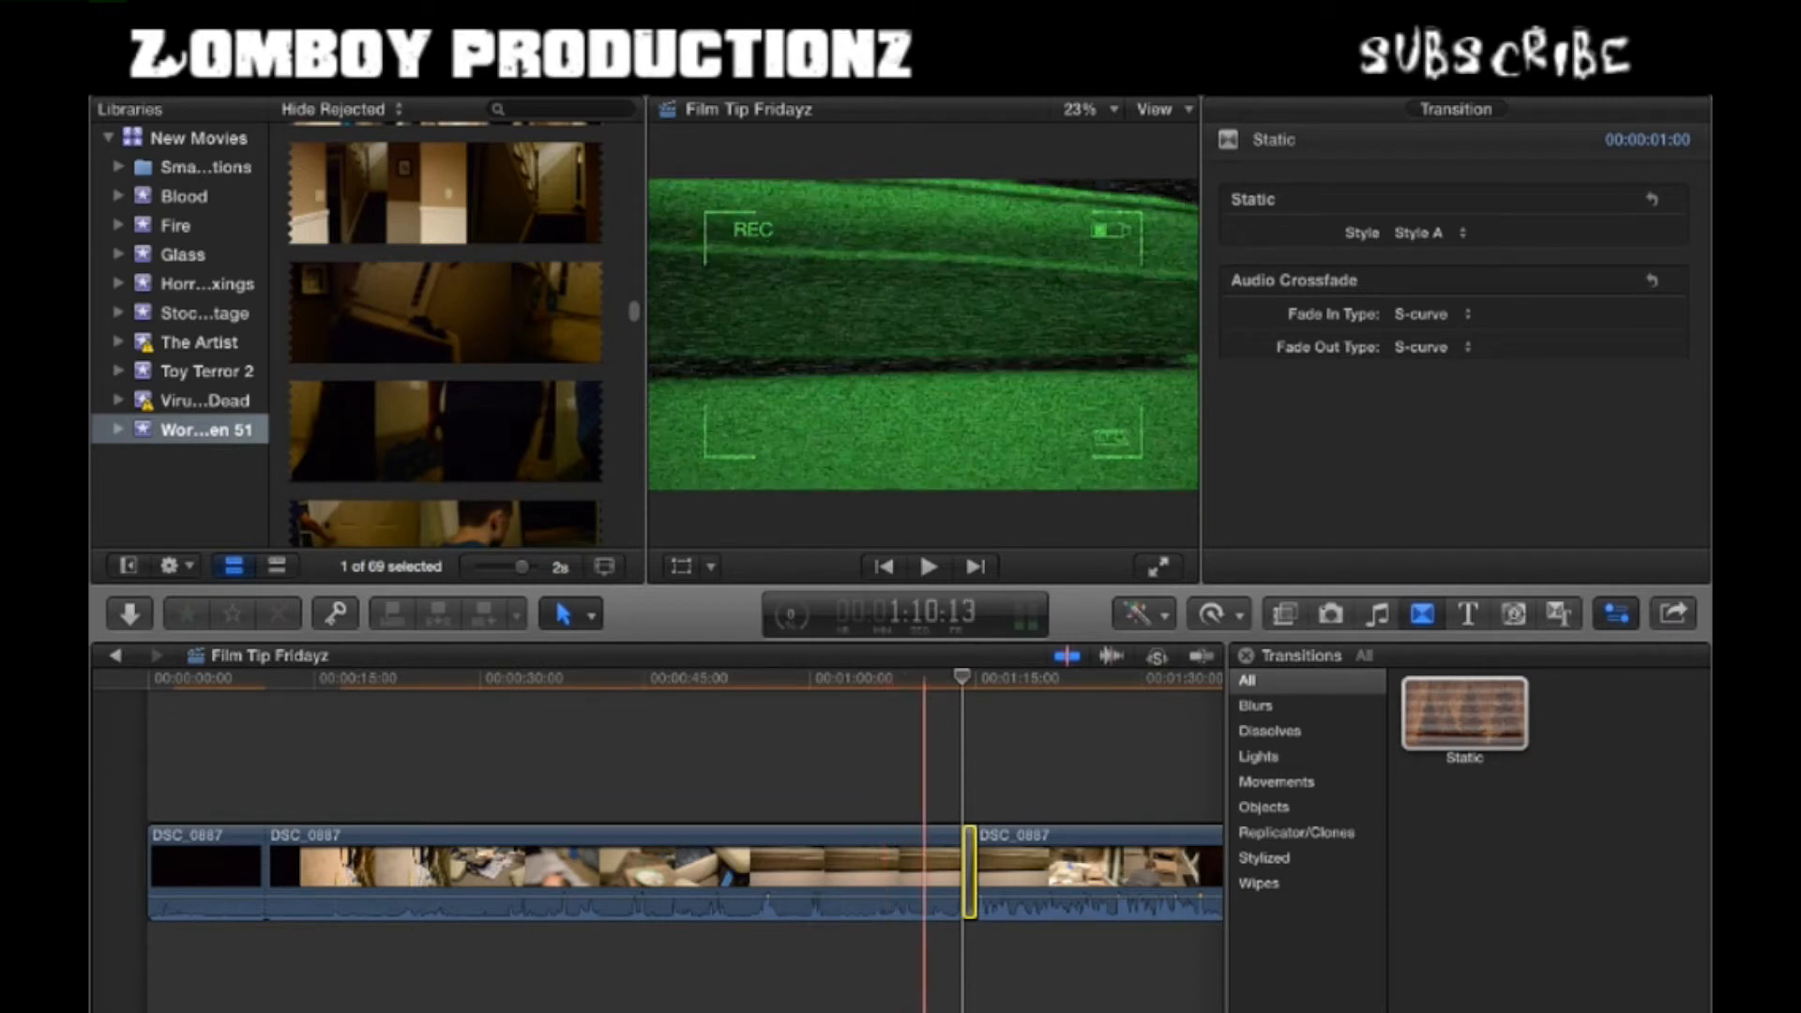
pyautogui.press('space')
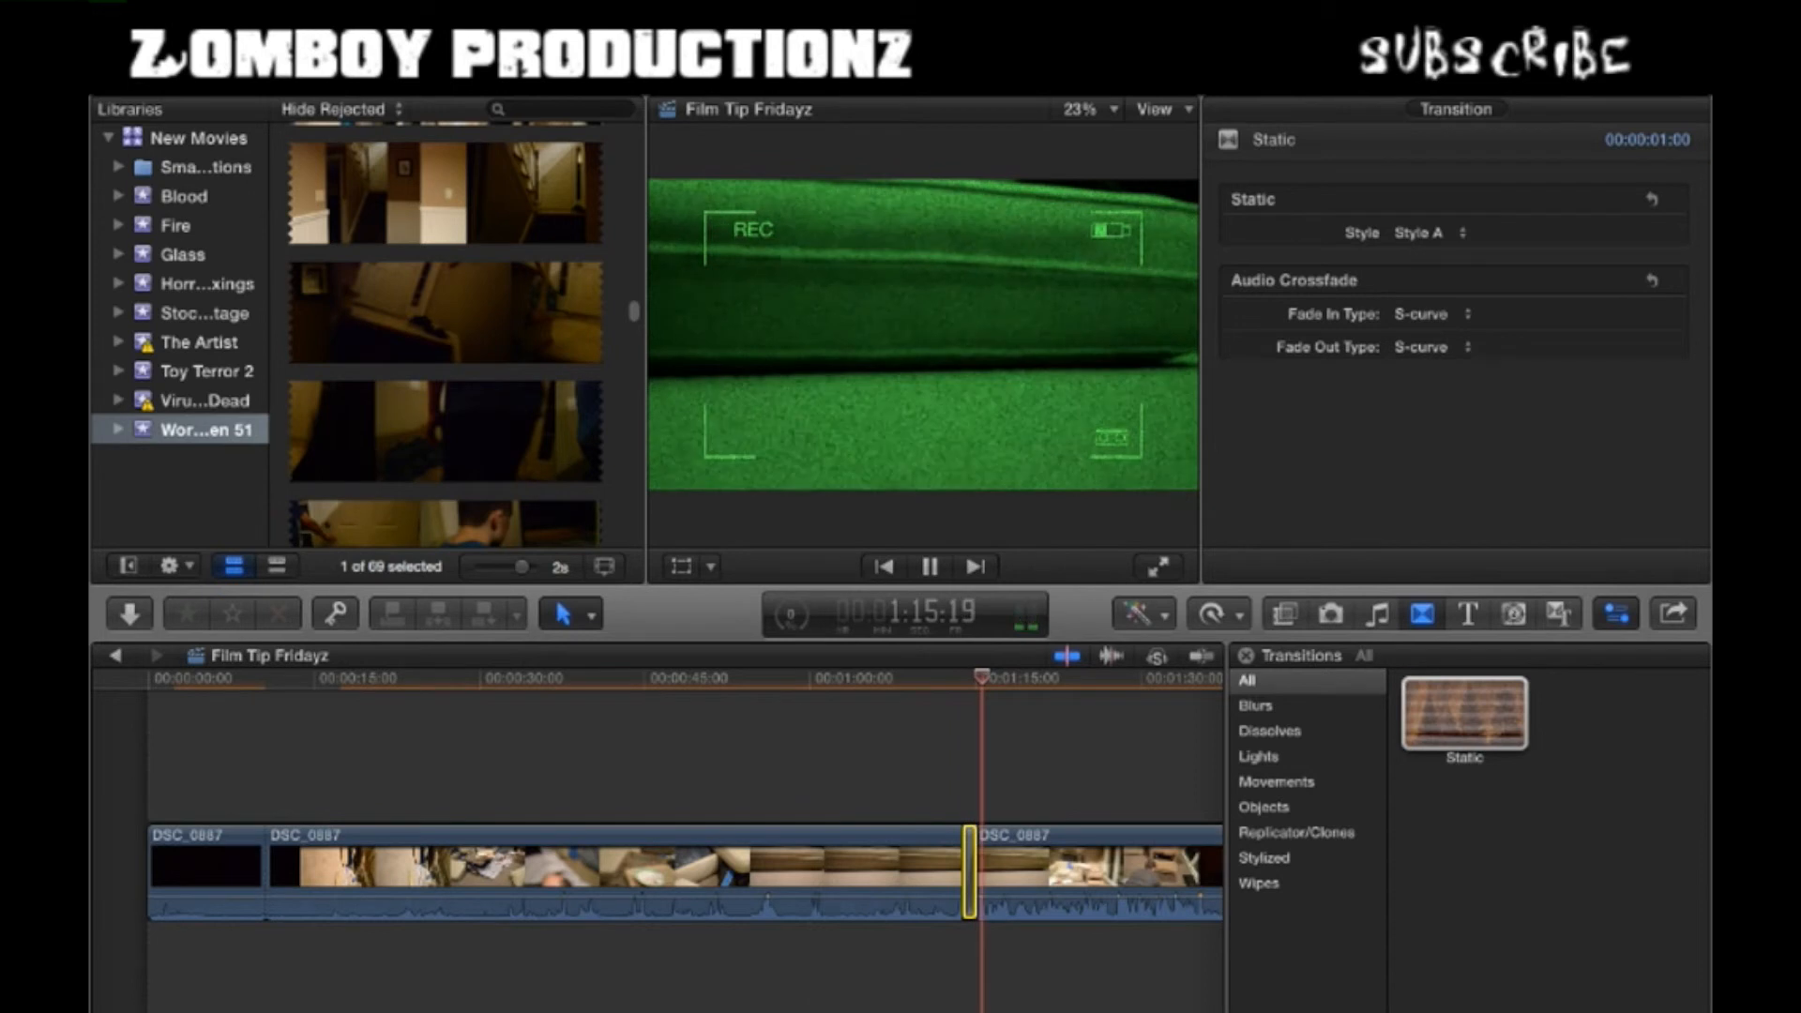
pyautogui.press('space')
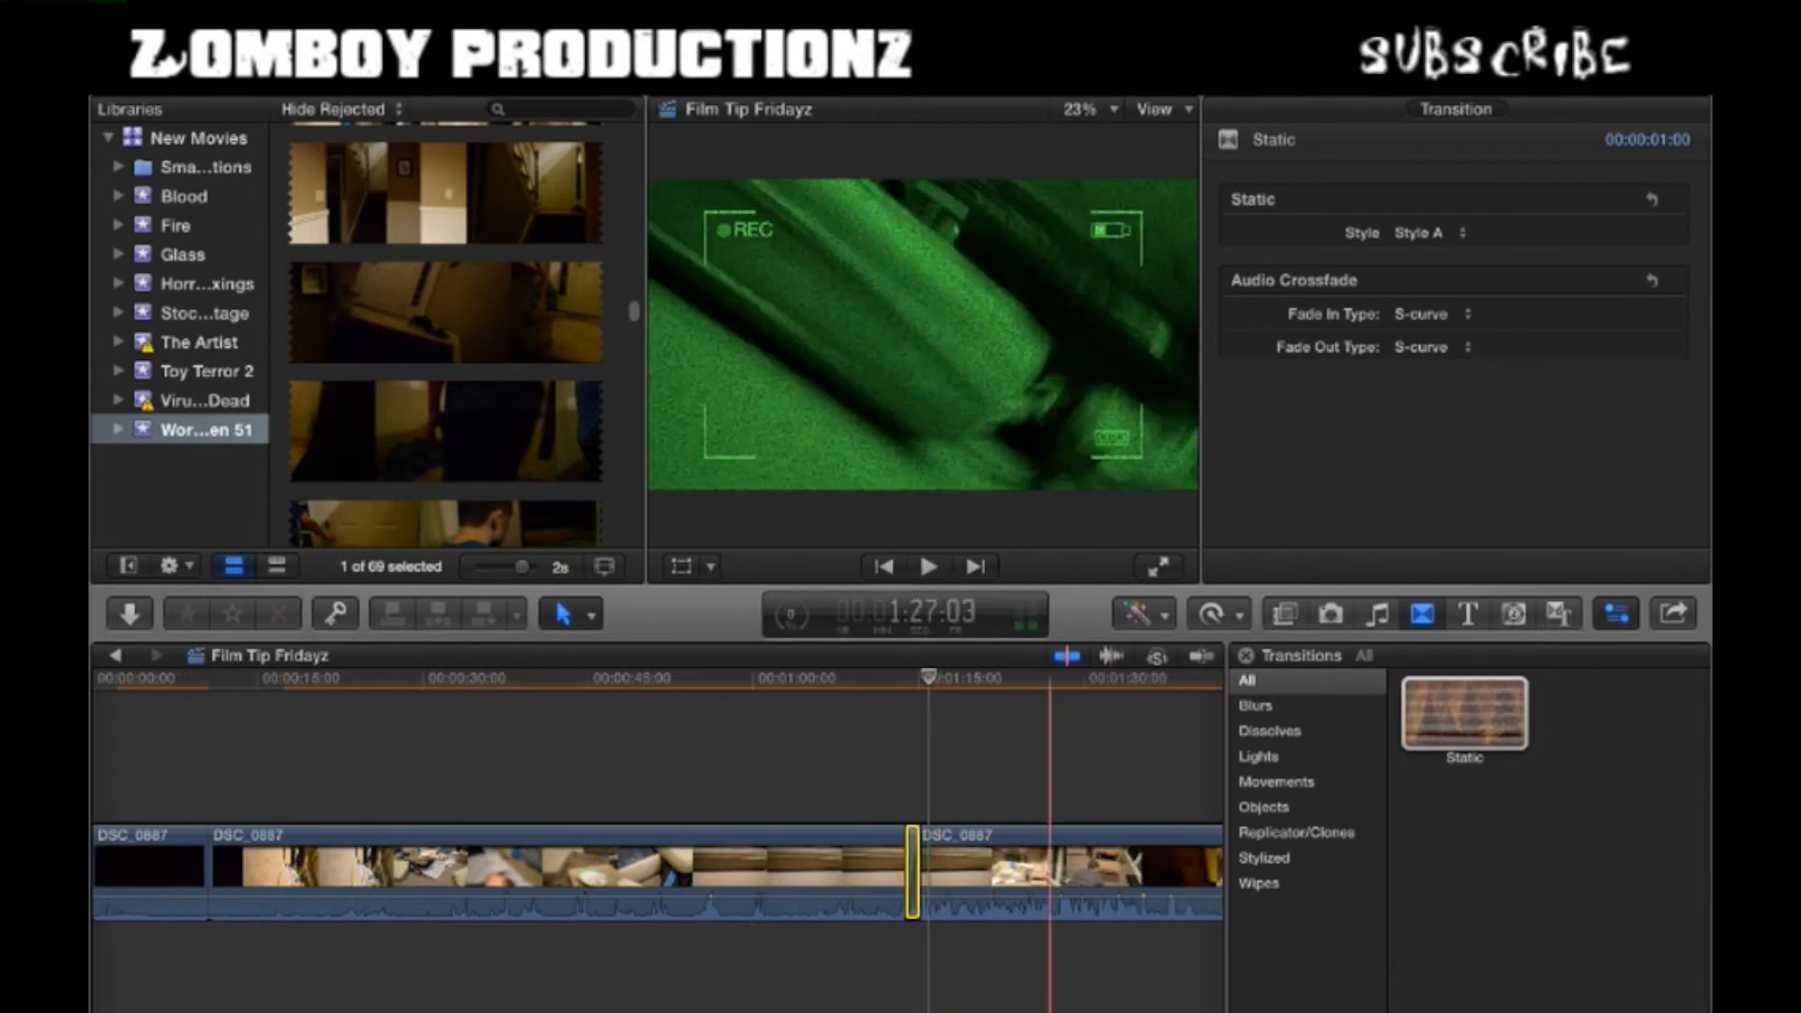
# - Split the last DSC_0887 clip at about 1:24 in the timeline and add the Static transition at the new cut
pyautogui.press('b')
pyautogui.click(1015, 870)
pyautogui.click(1476, 713)
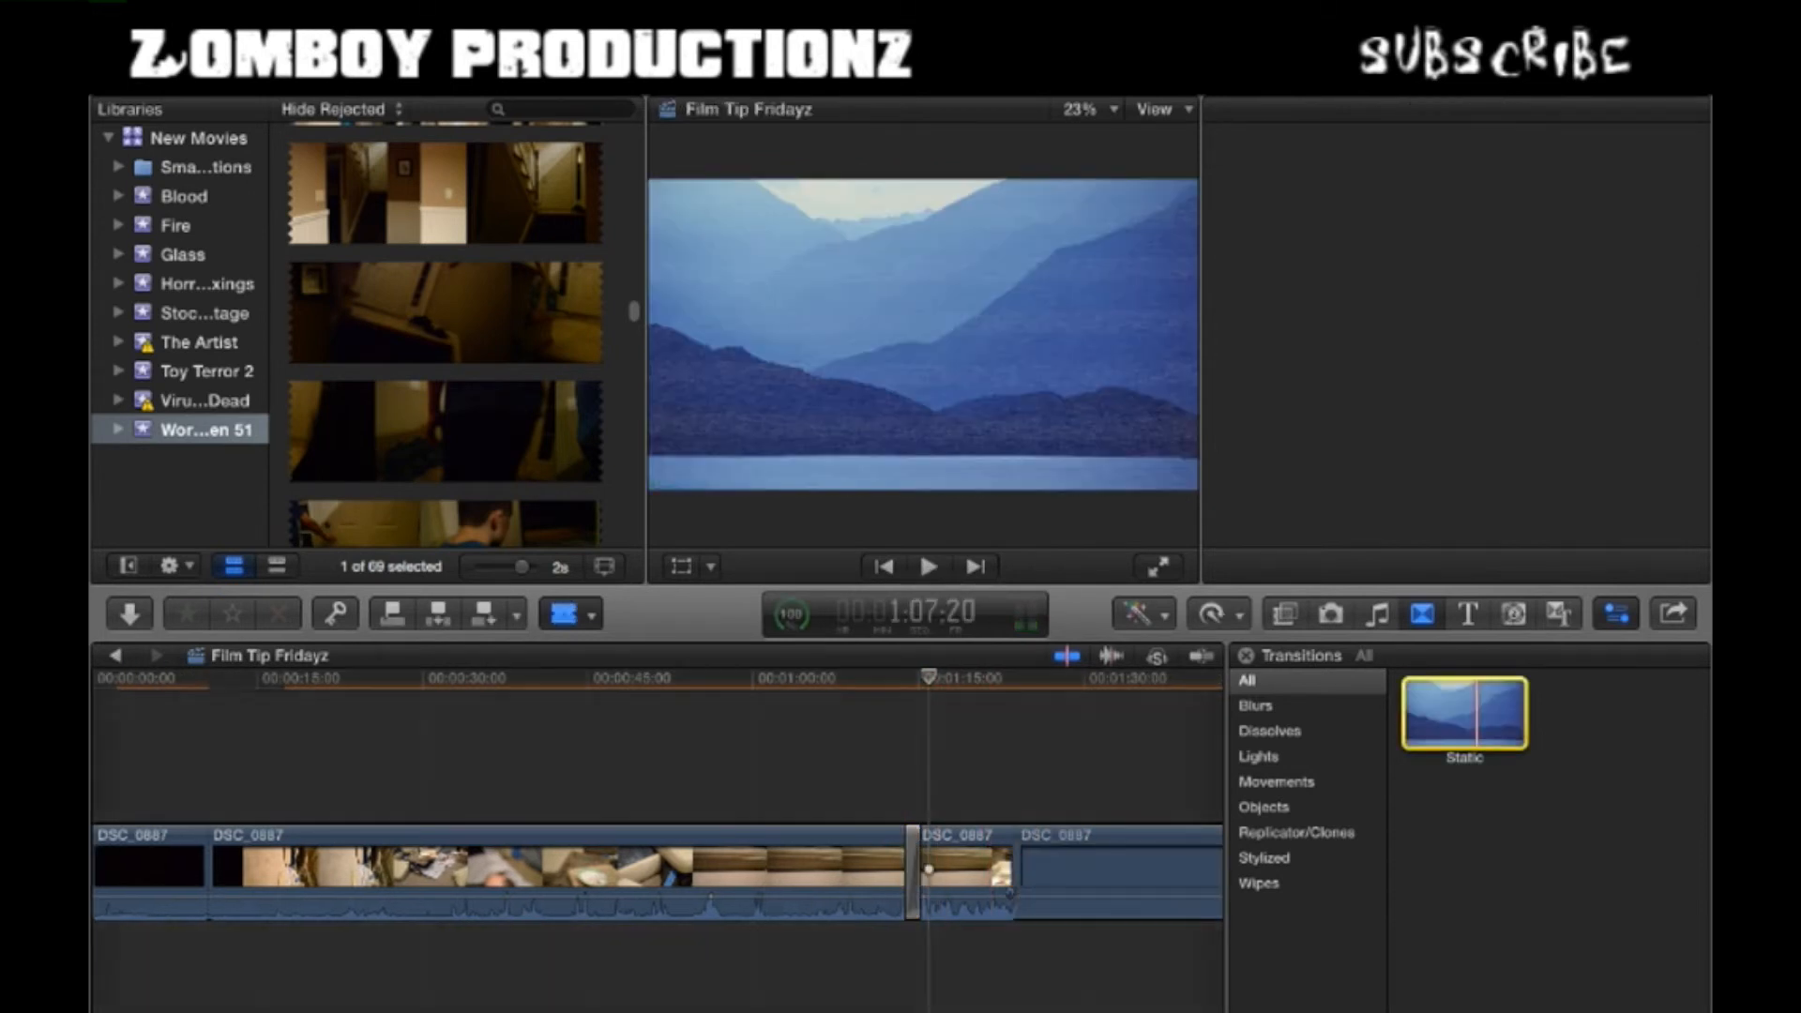
pyautogui.moveTo(1476, 712); pyautogui.dragTo(1015, 872)
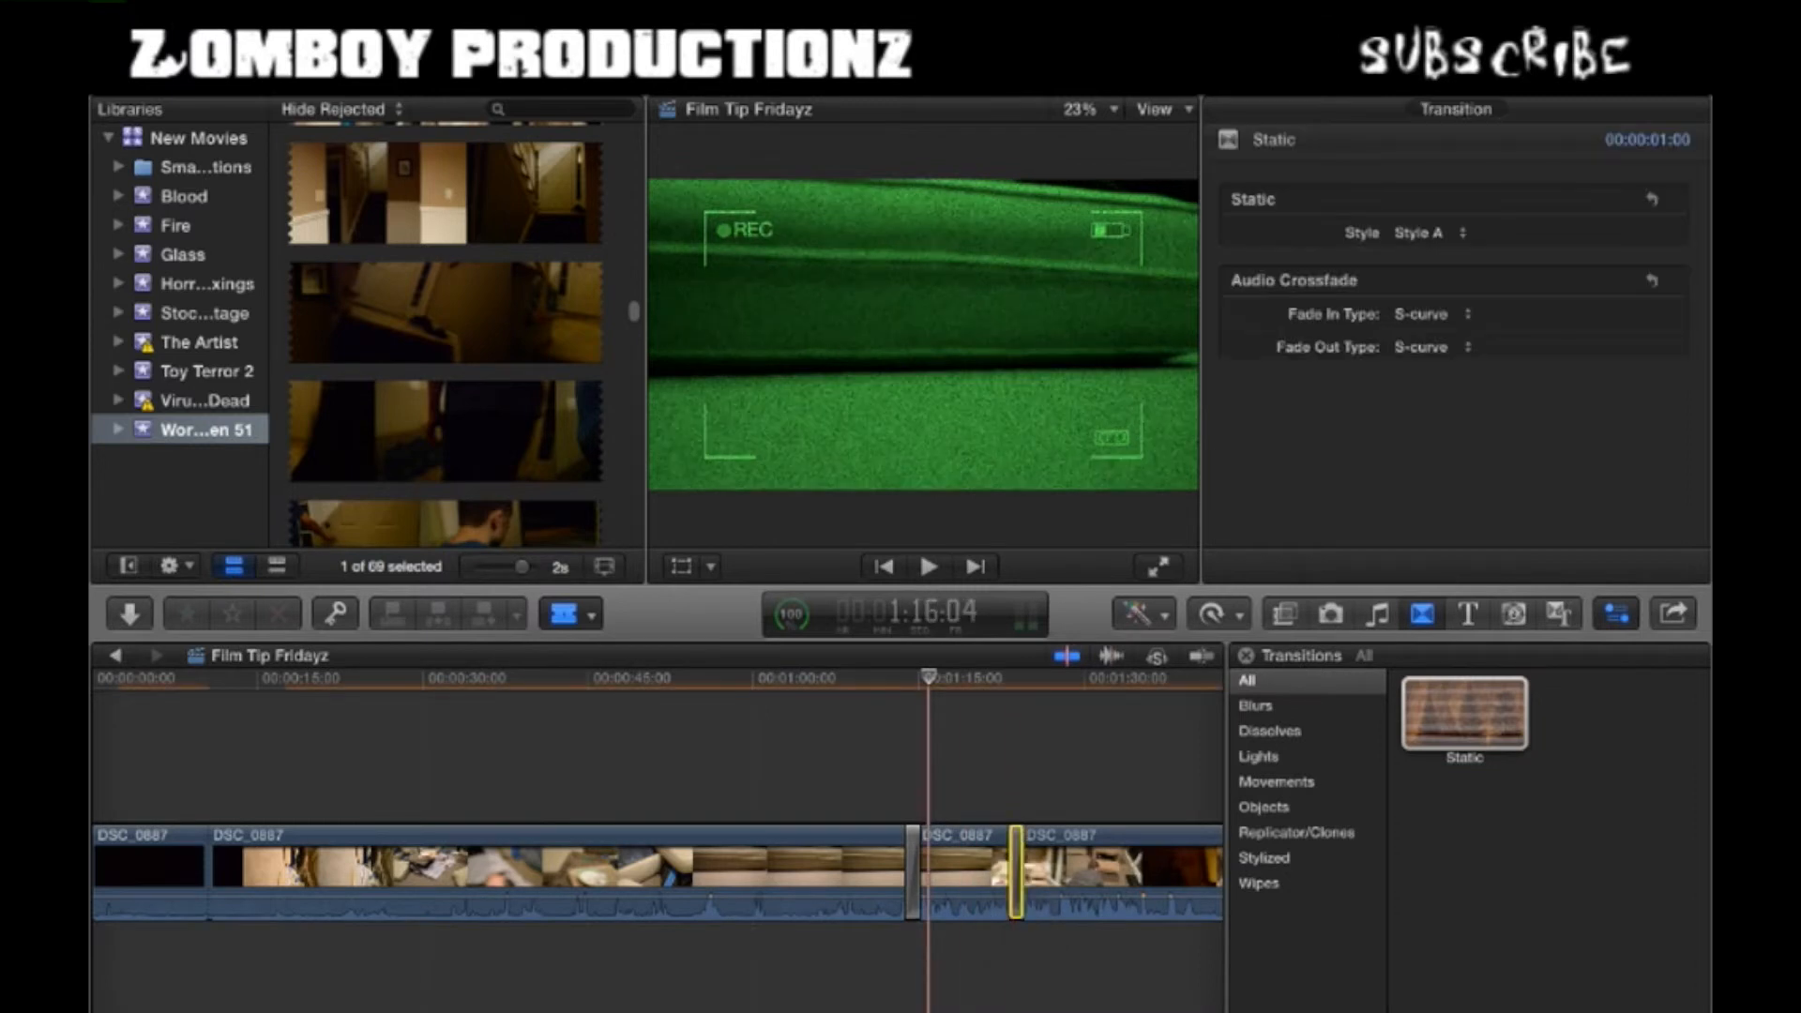
# - Return to the Select tool and play back the timeline from about 1:10 across the first Static transition to about 1:23
pyautogui.press('a')
pyautogui.moveTo(928, 677); pyautogui.dragTo(861, 677)
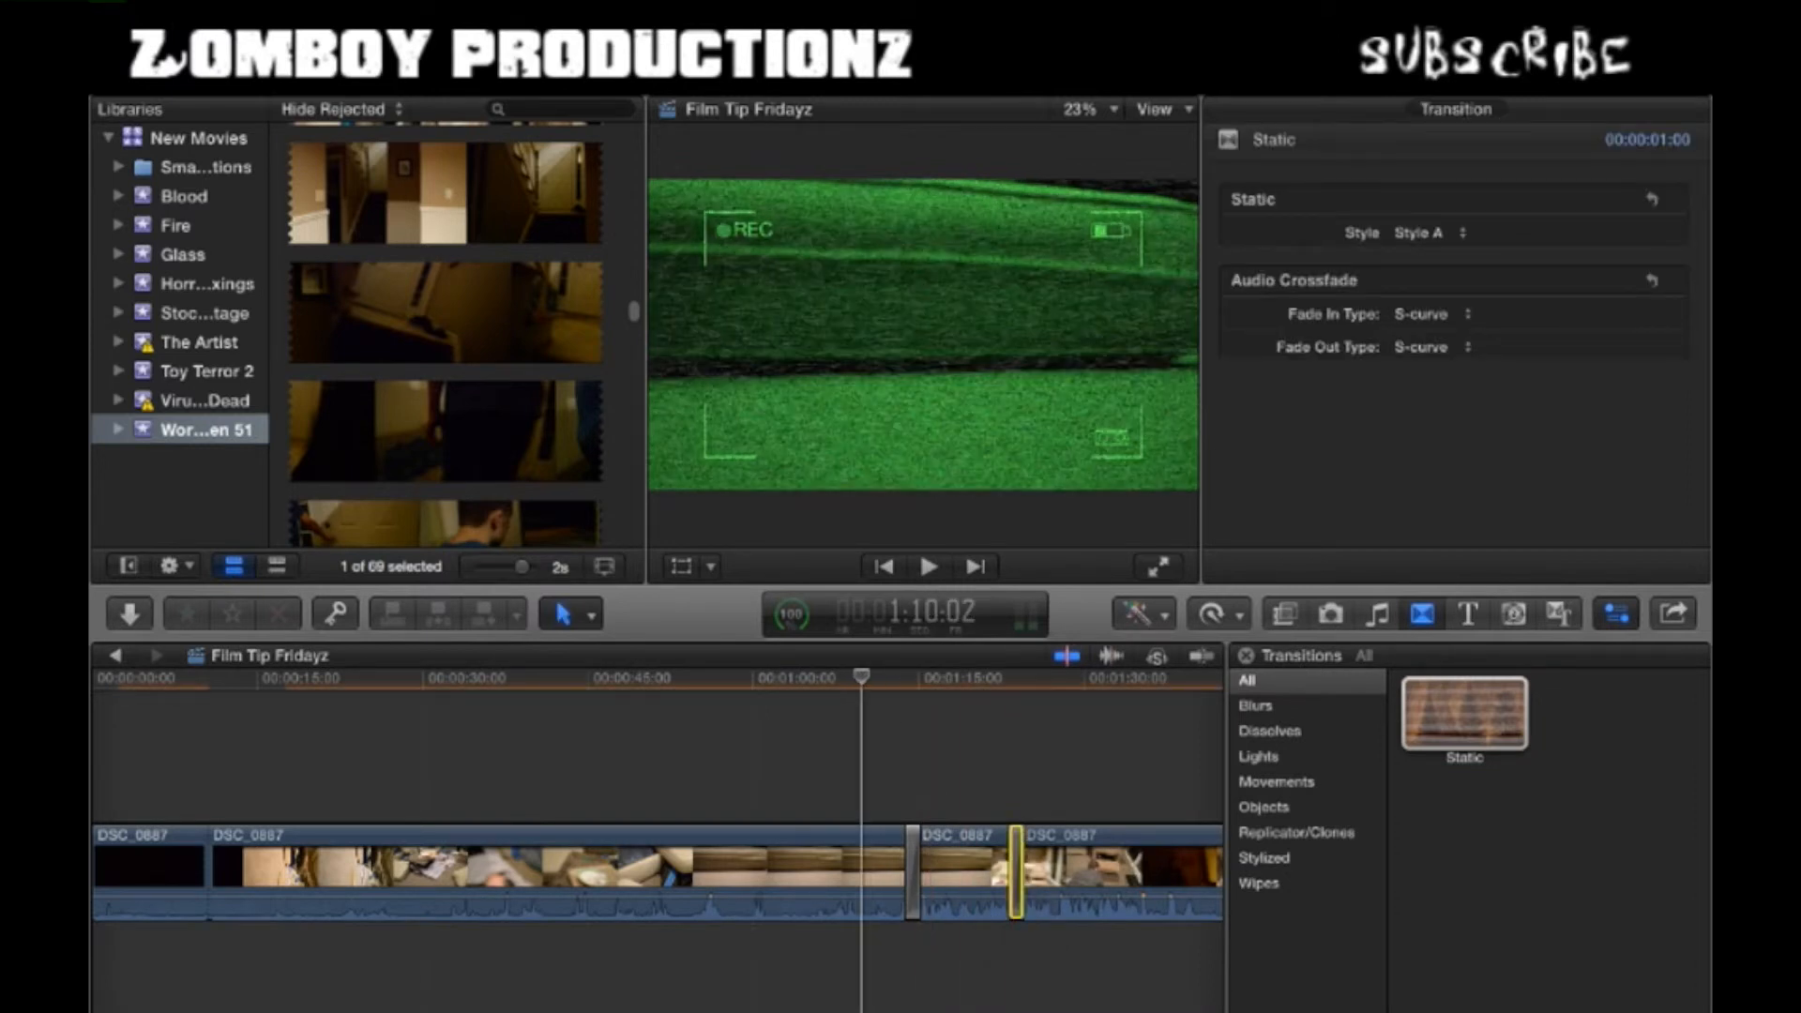
pyautogui.press('space')
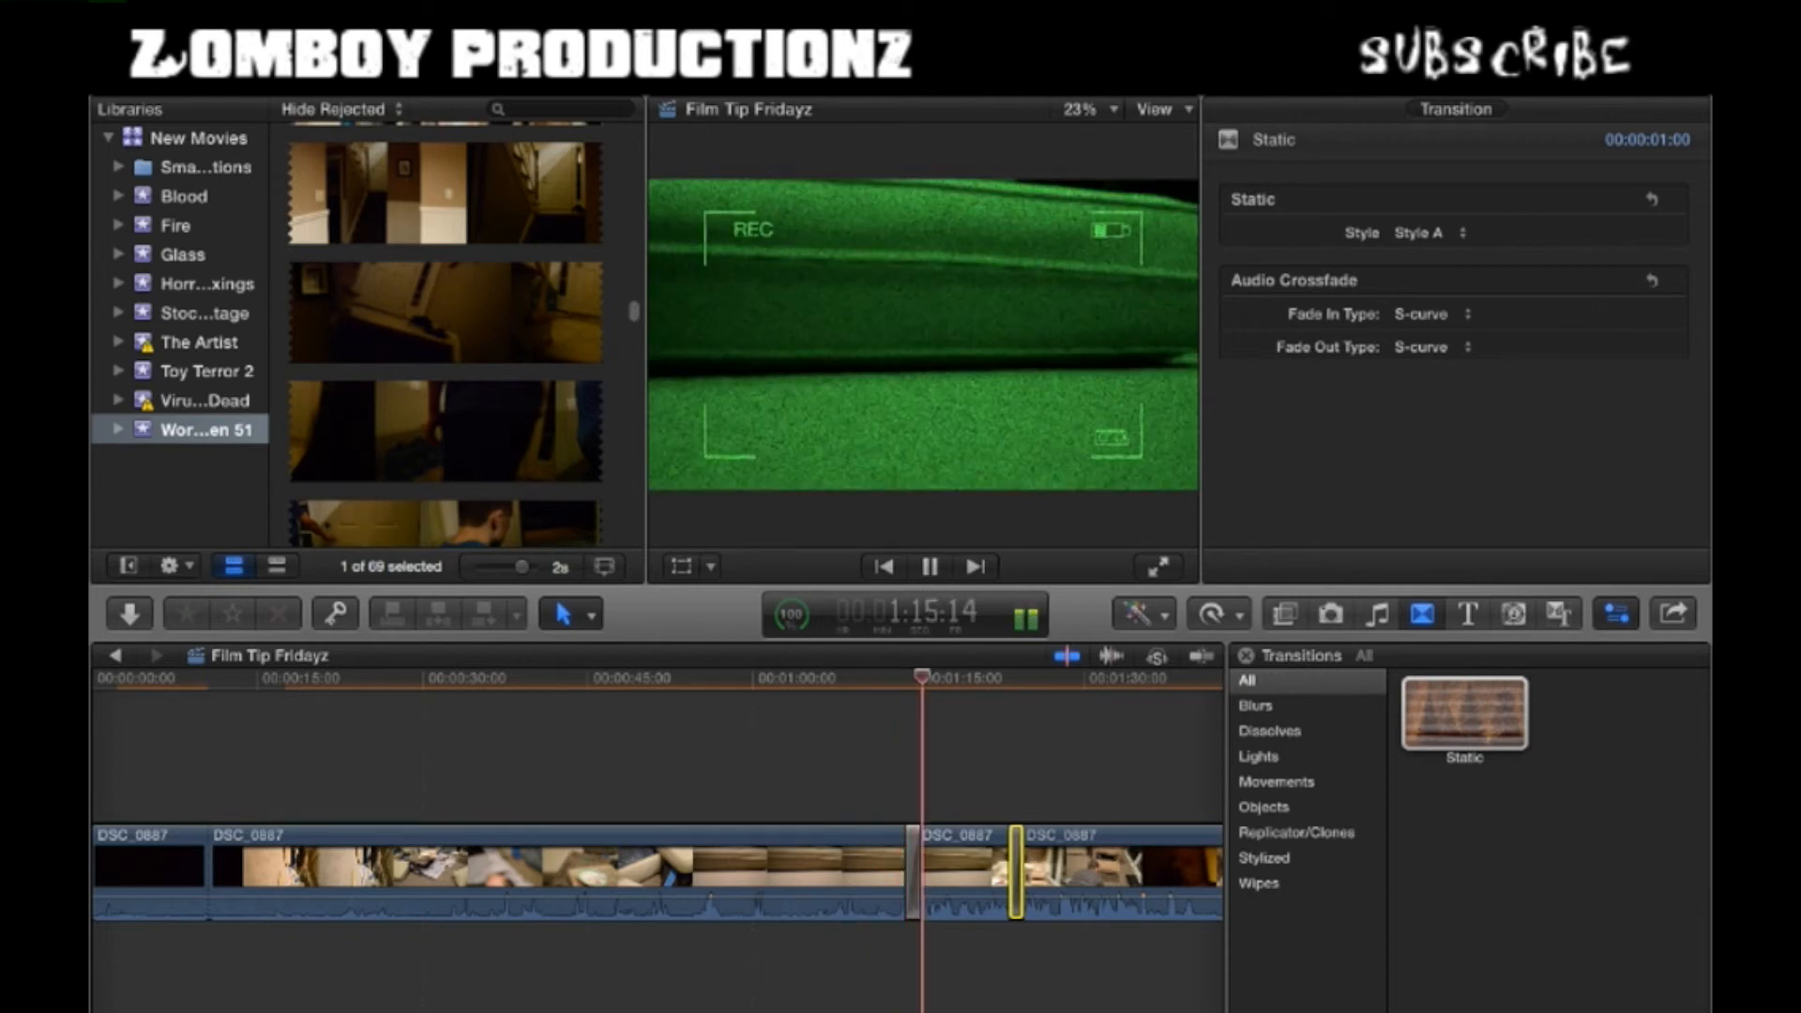
pyautogui.press('space')
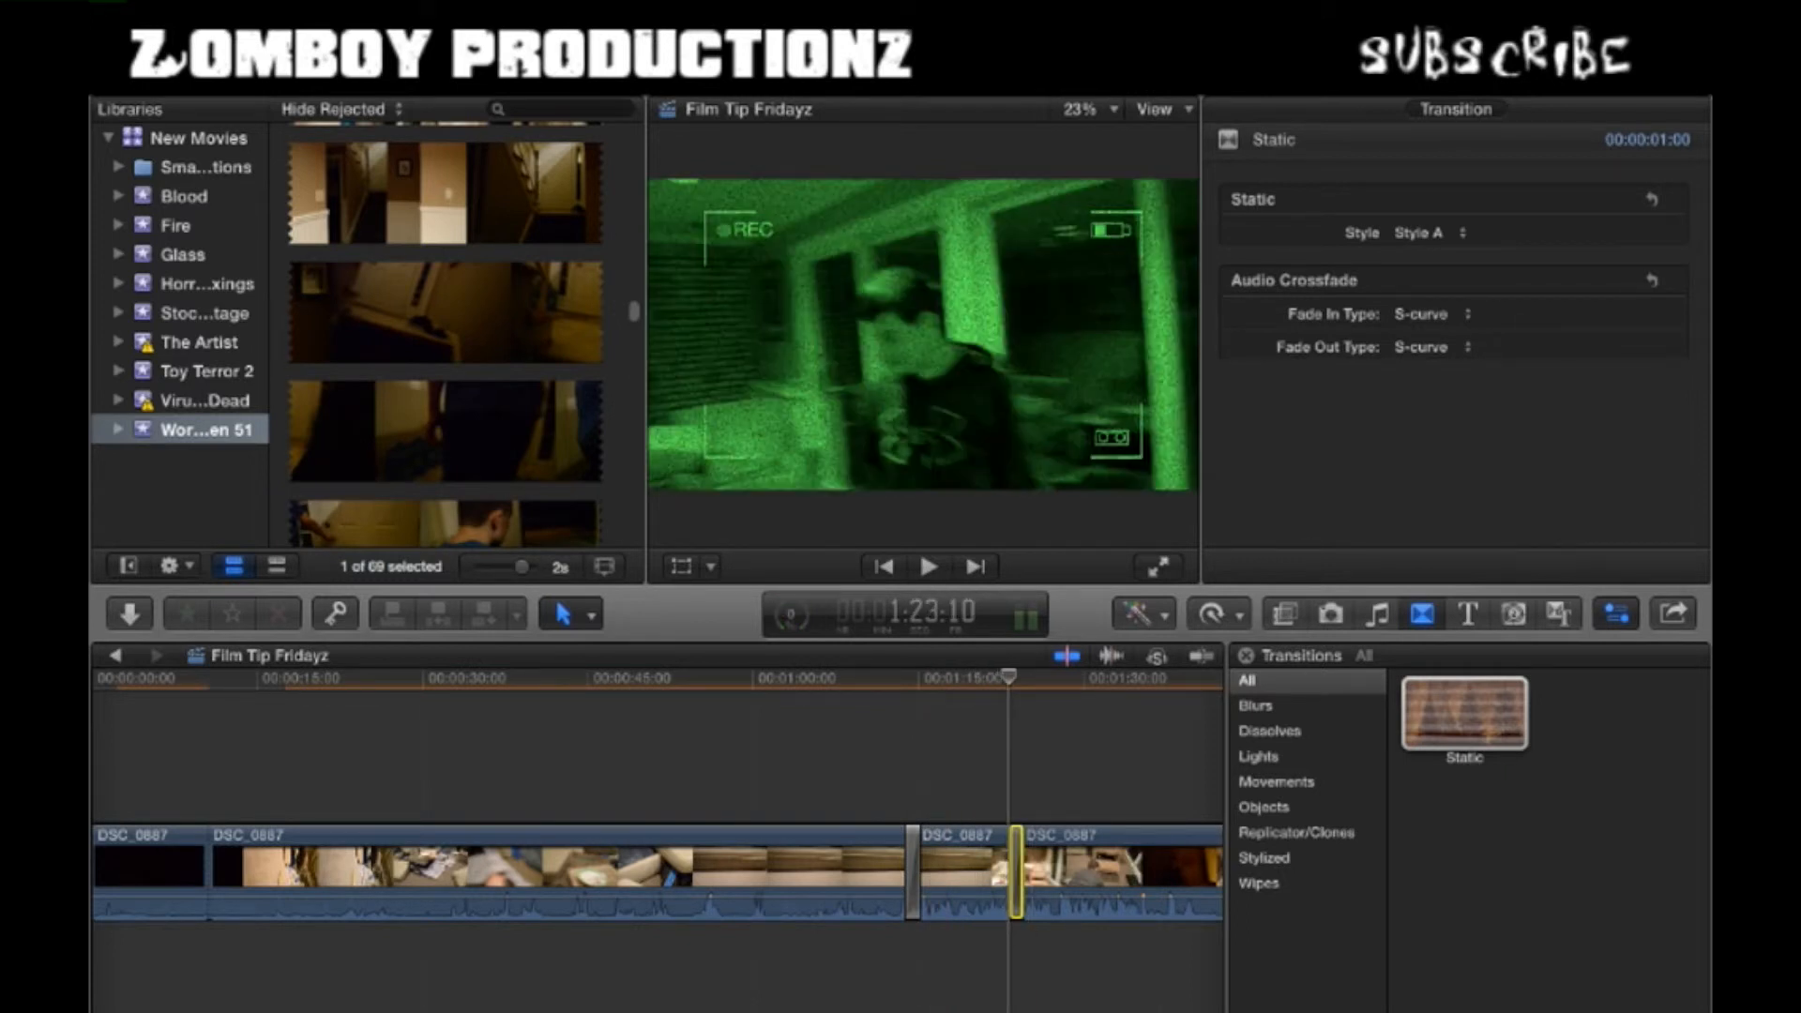
# - Browse the music and sound library and show the static sounds among the iLife Sound Effects
pyautogui.click(1376, 613)
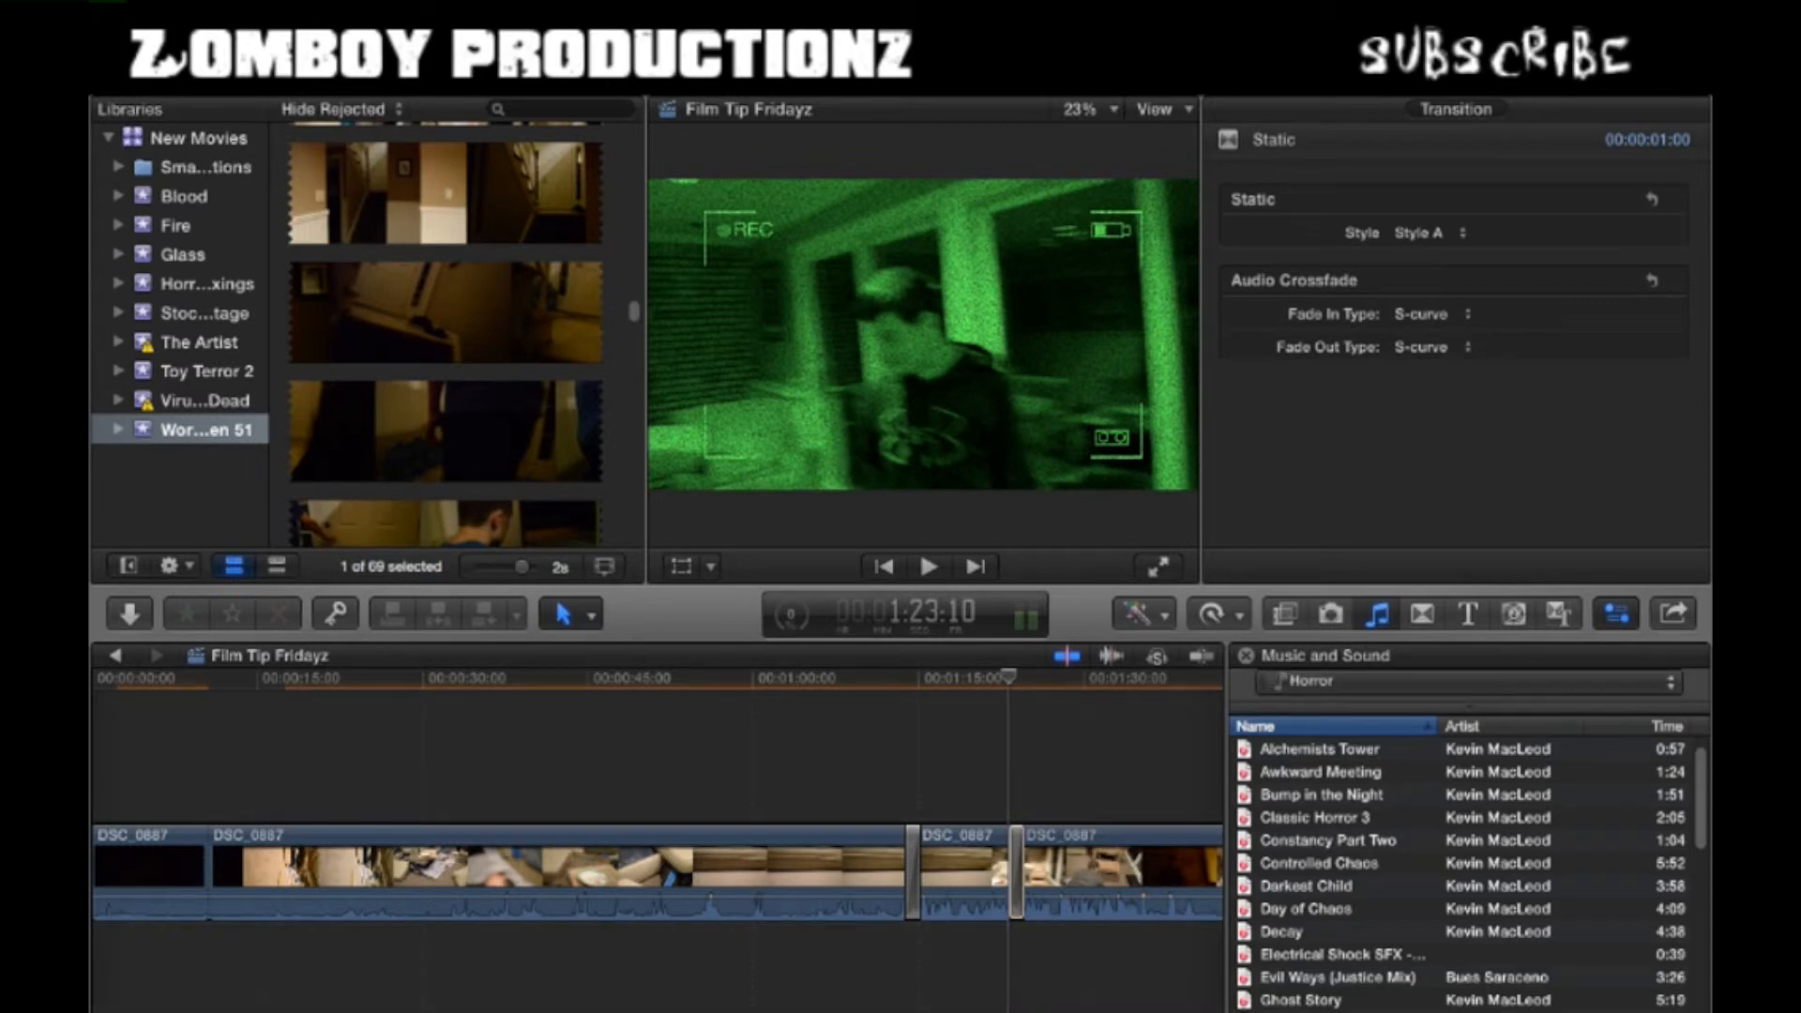
pyautogui.click(1311, 681)
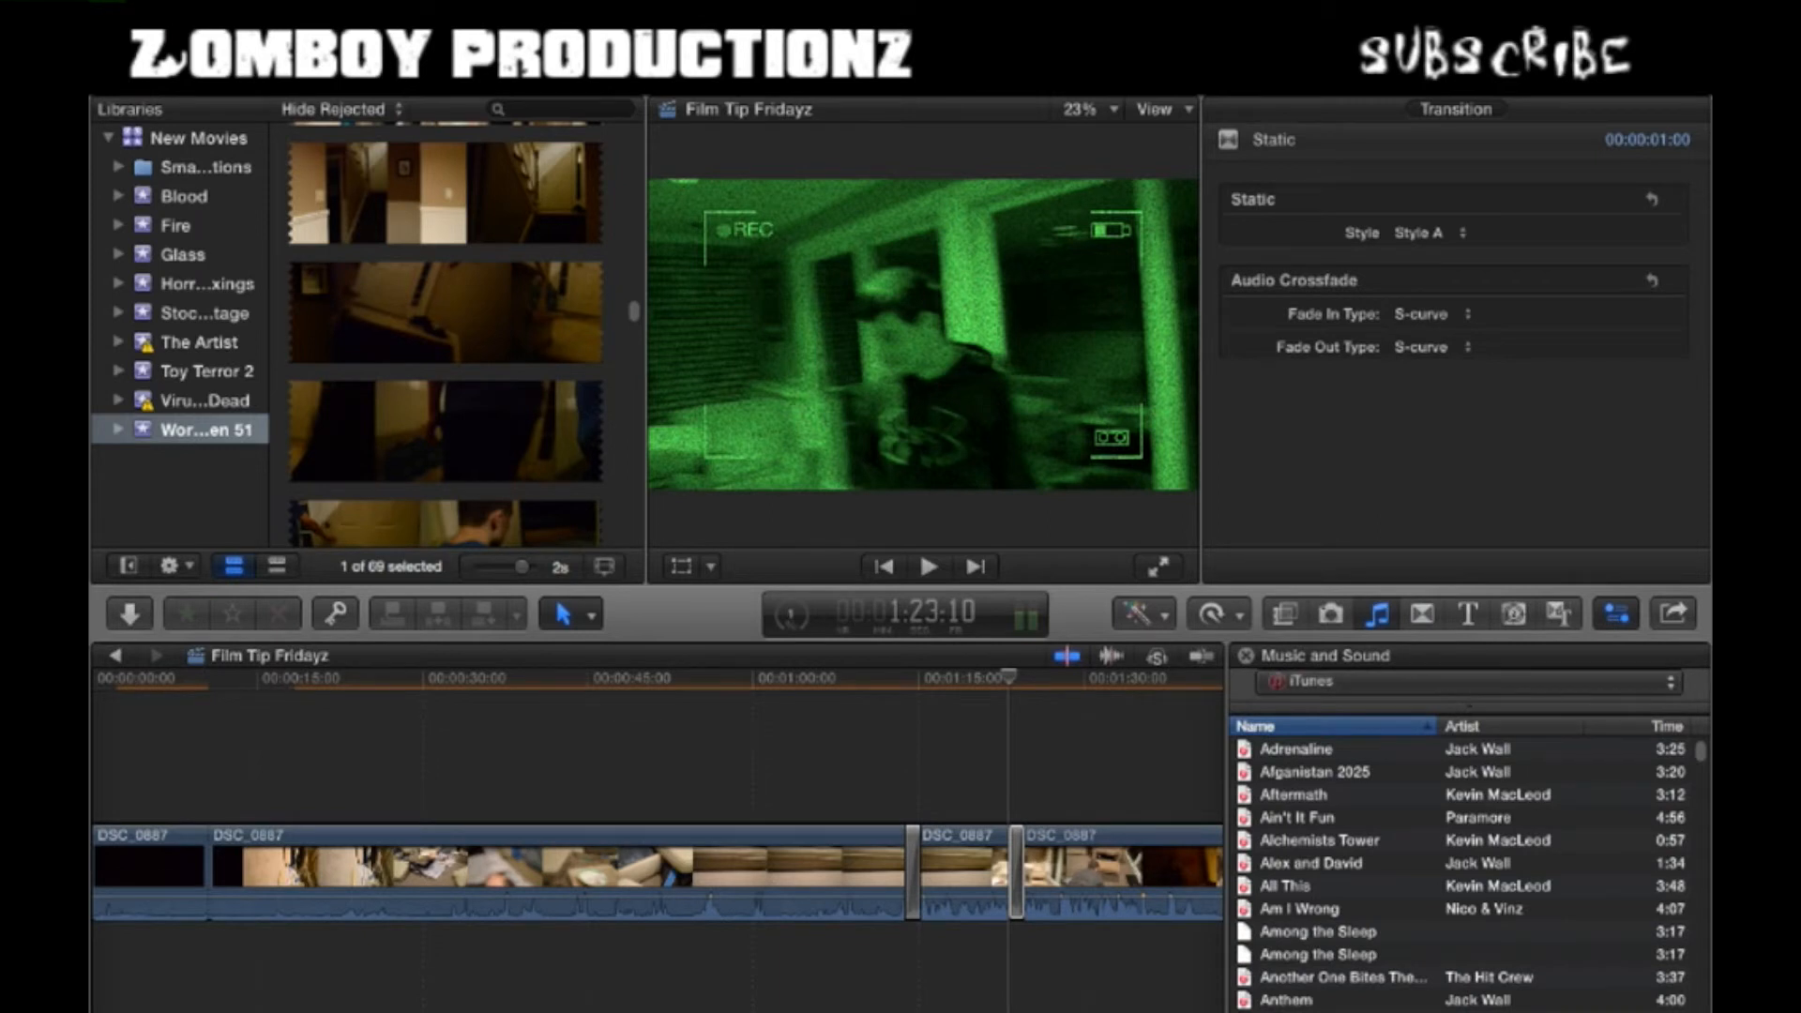
pyautogui.click(1352, 682)
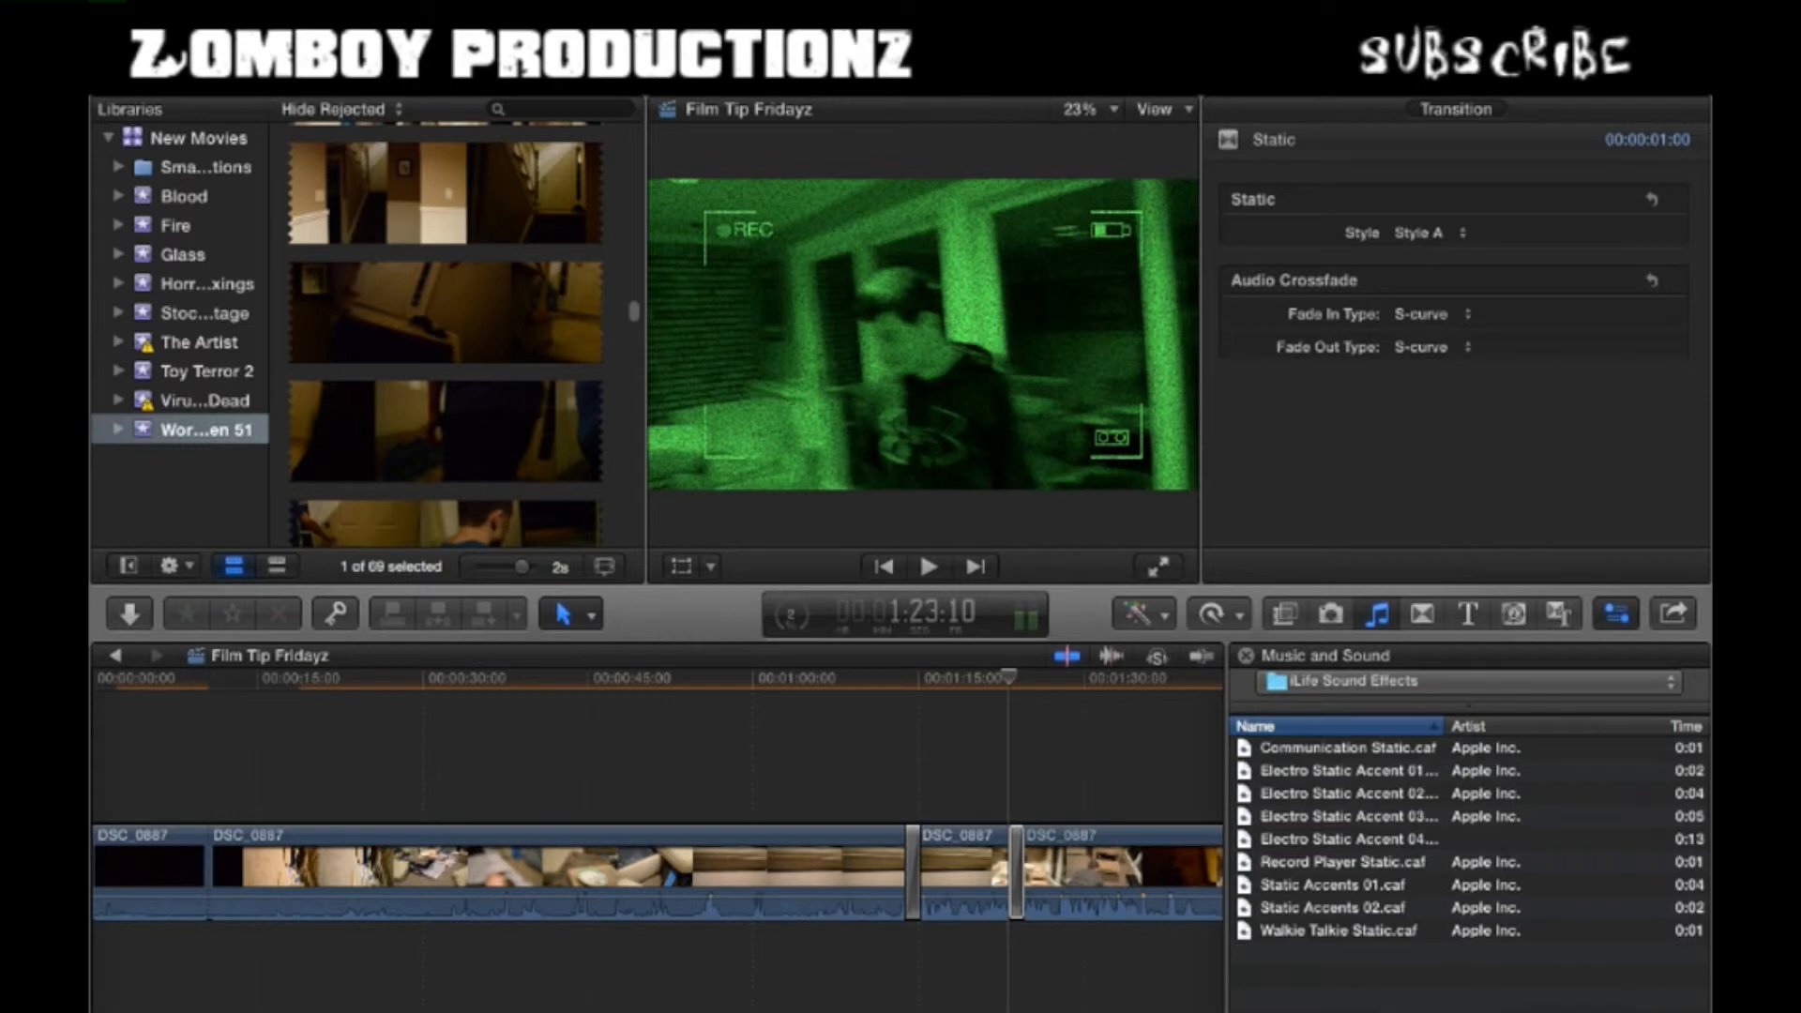
# - Preview static sounds such as Electro Static Accent 03, Static Accents 01 and 02, and look in the Final Cut Pro Sound Effects folder
pyautogui.doubleClick(1347, 815)
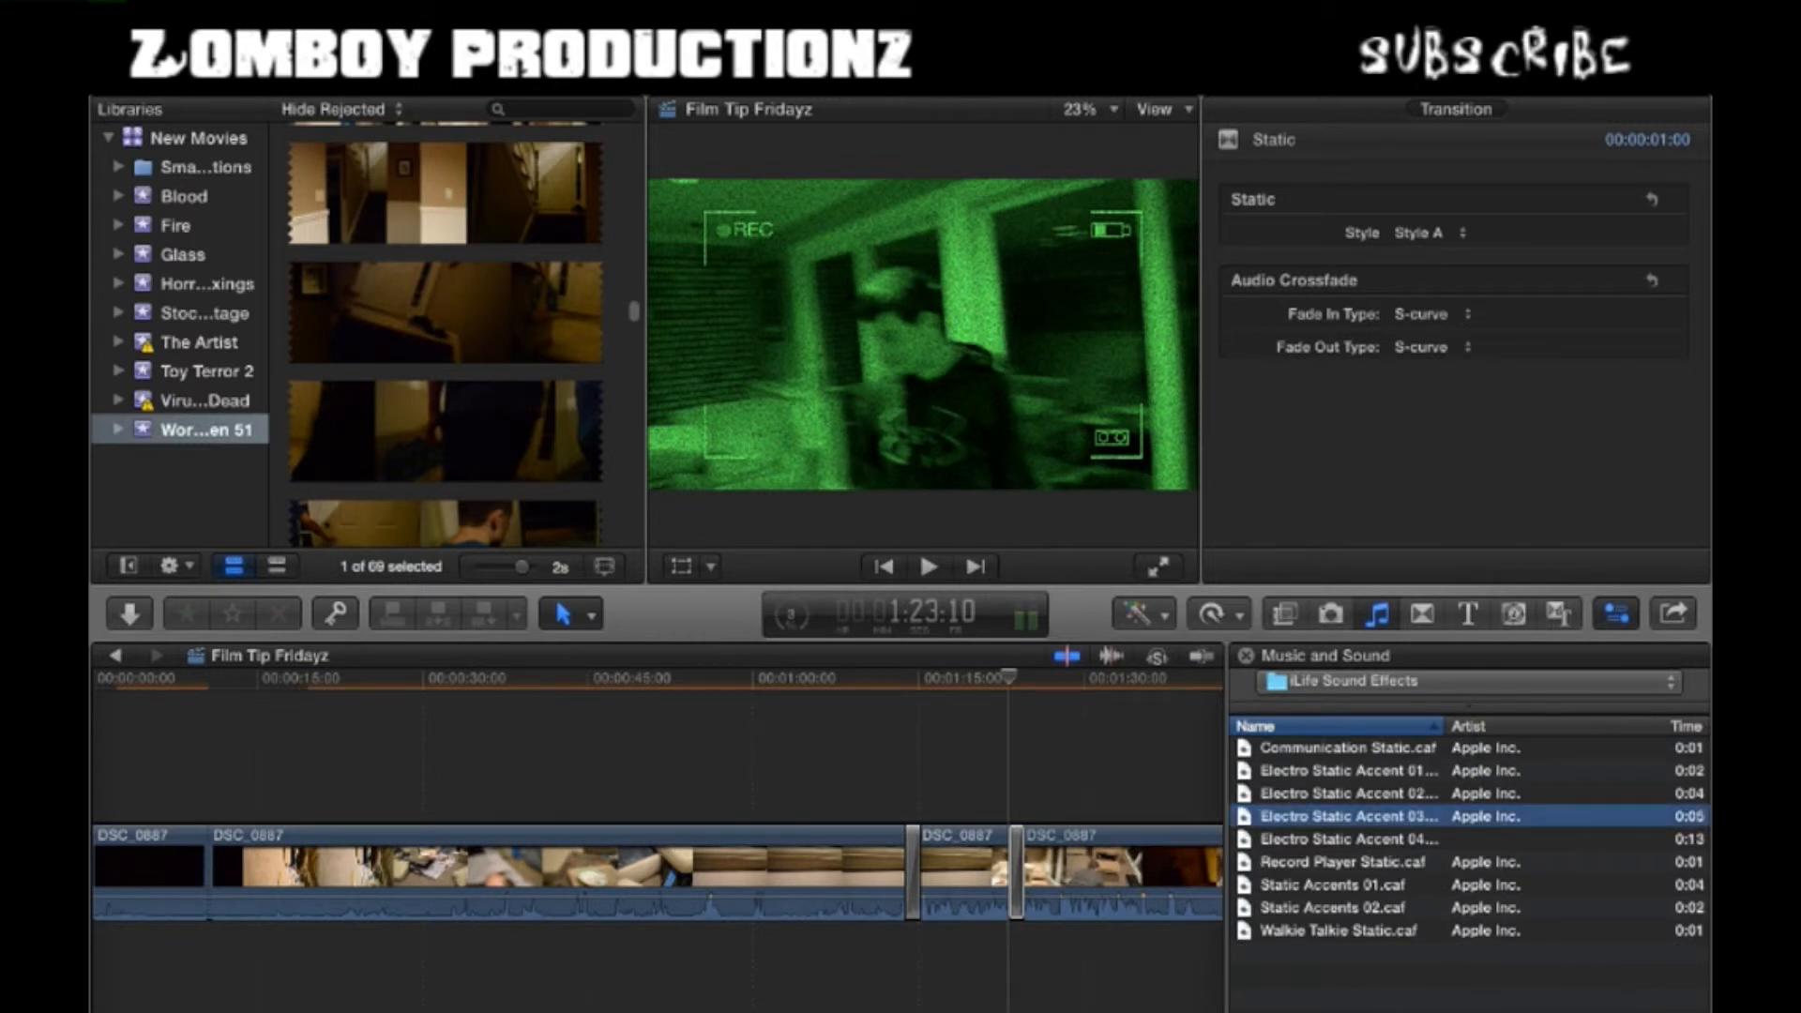
pyautogui.press('space')
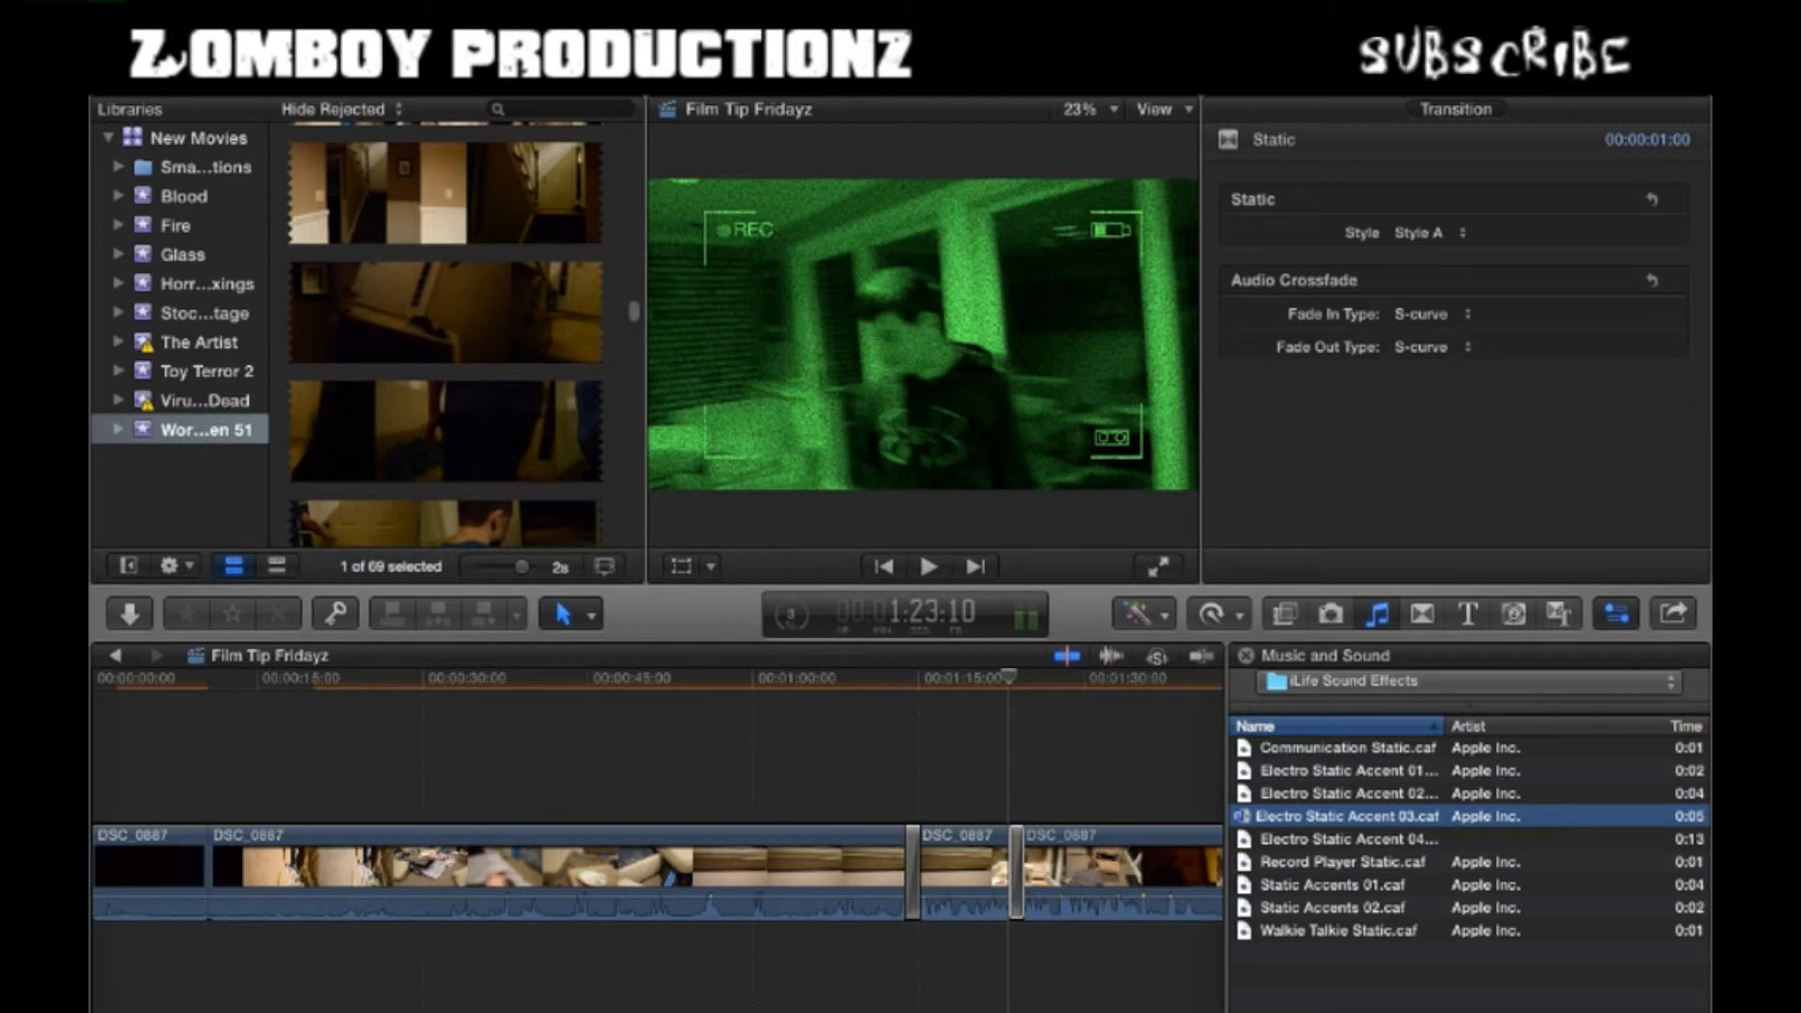
pyautogui.press('space')
pyautogui.click(1330, 885)
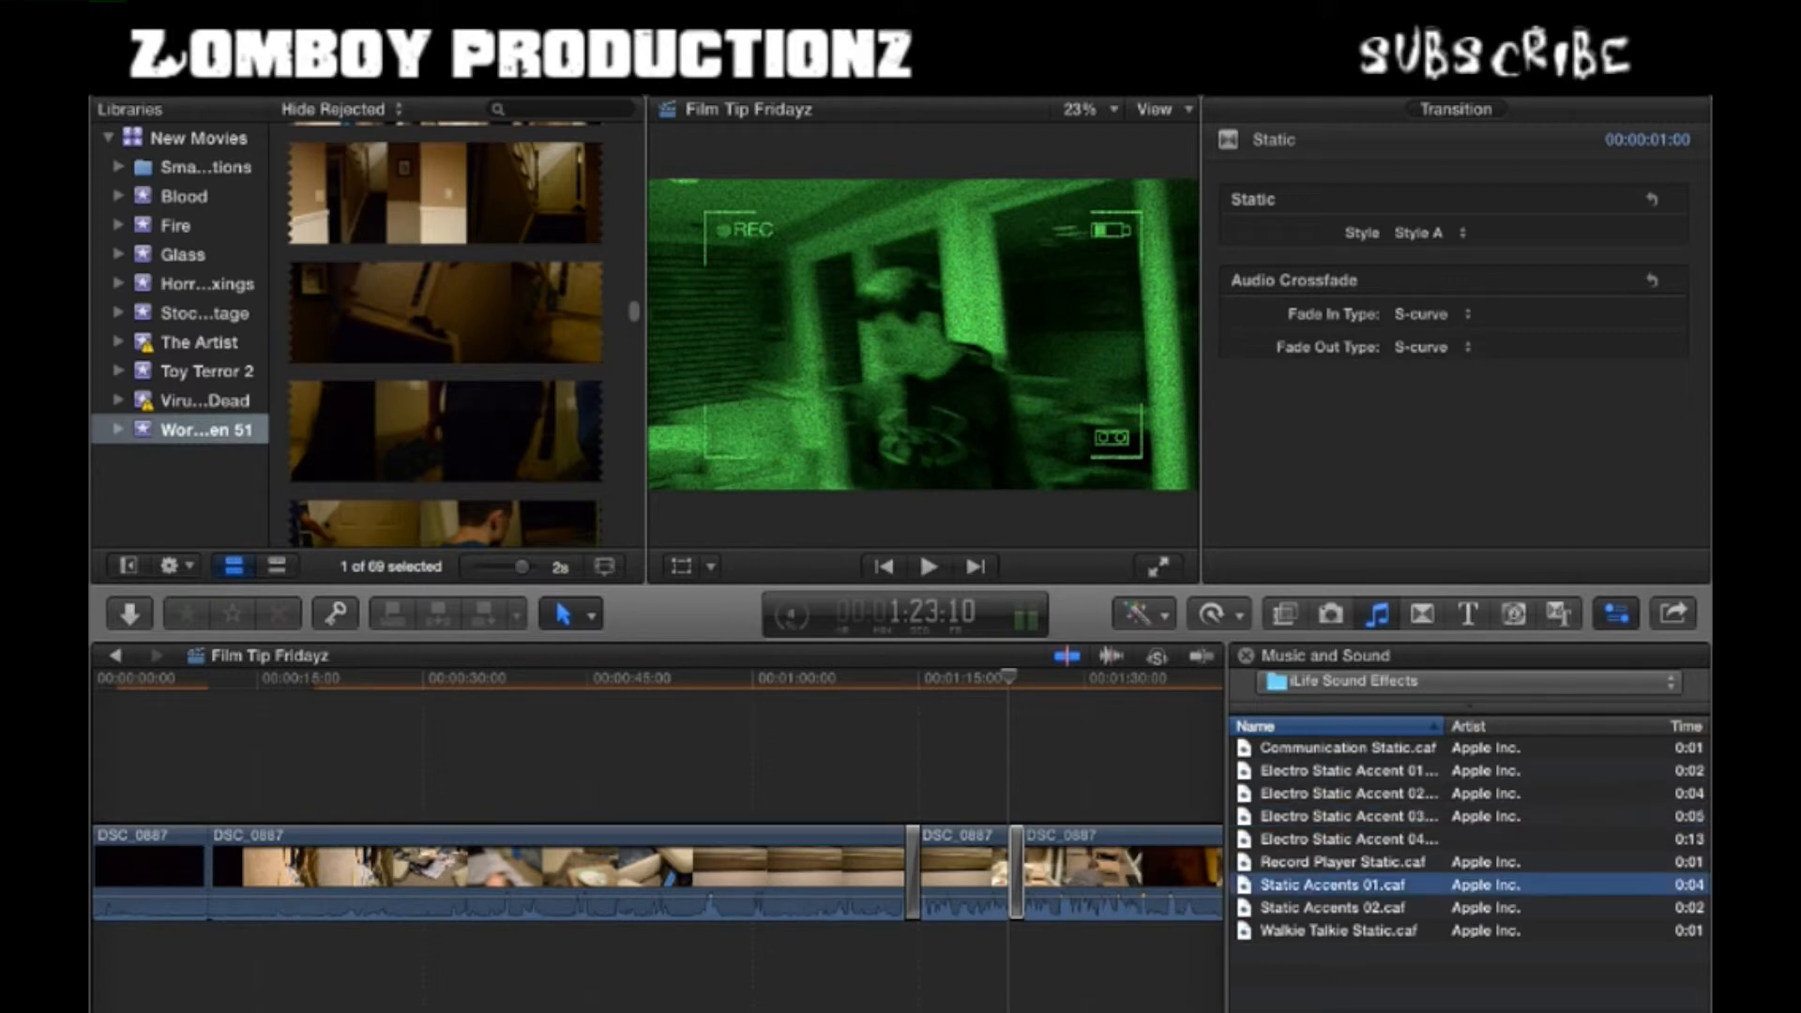
pyautogui.press('space')
pyautogui.click(1332, 907)
pyautogui.press('space')
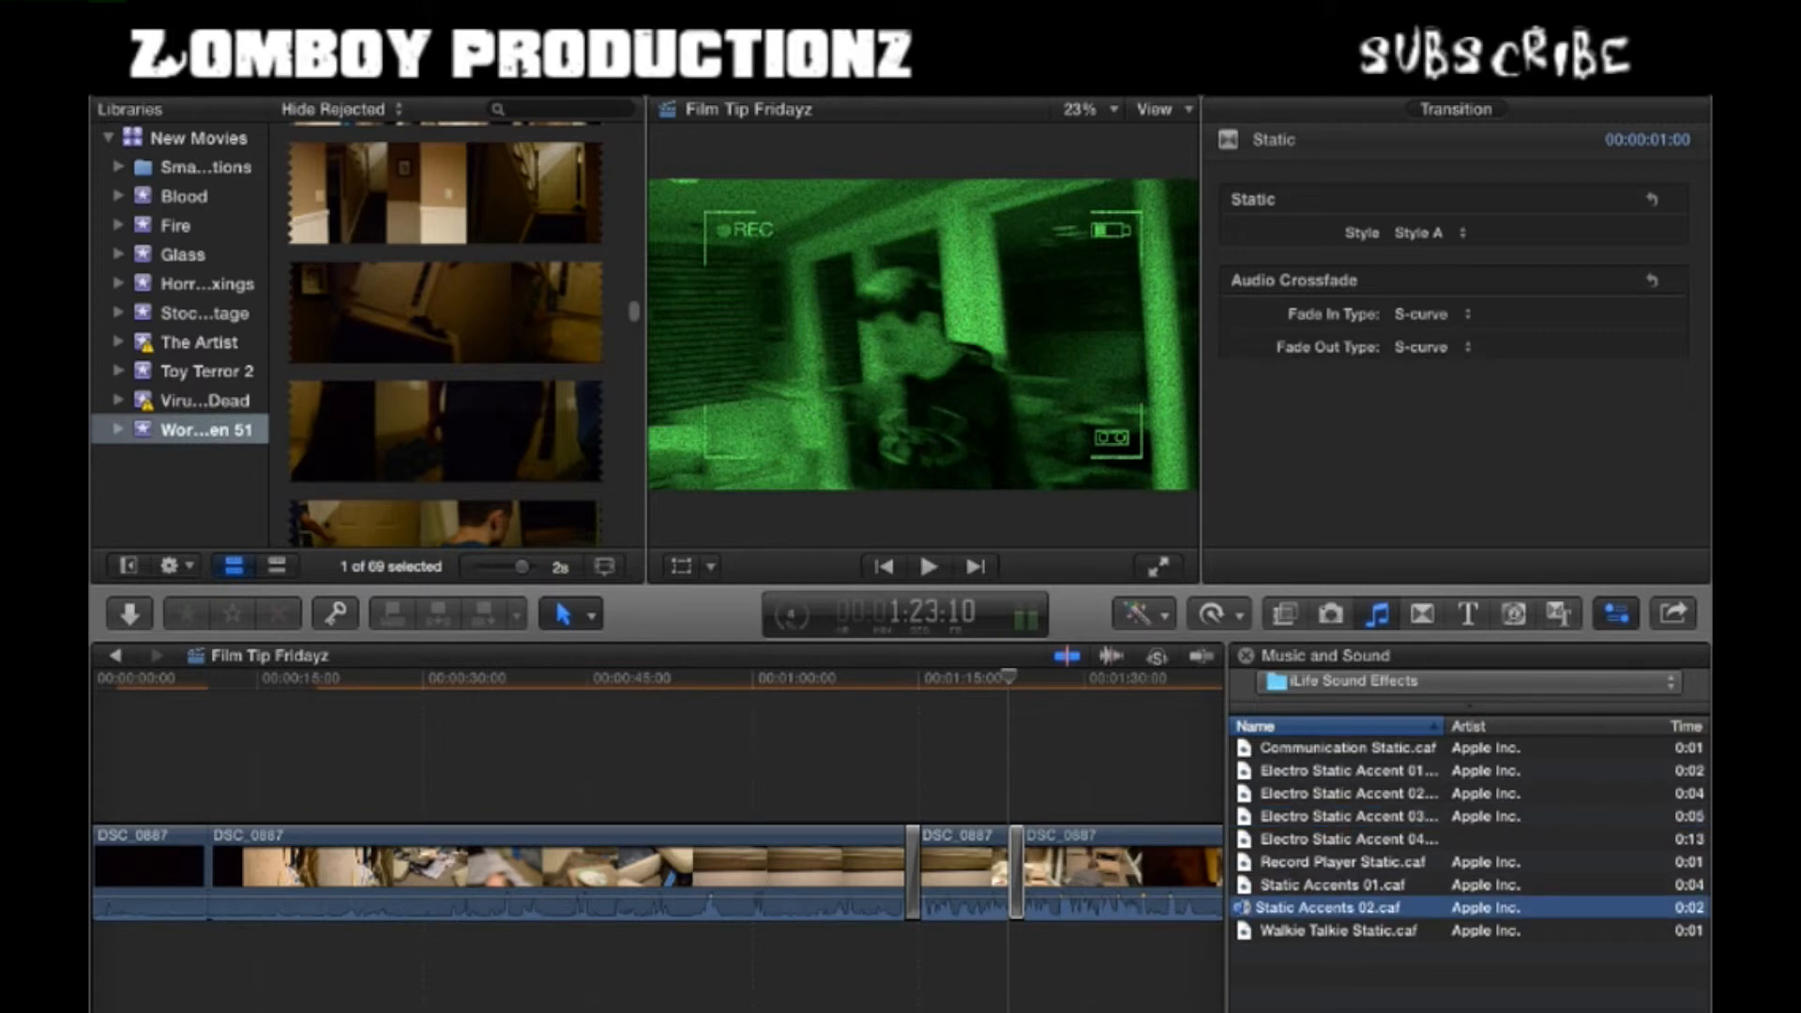
pyautogui.click(1332, 930)
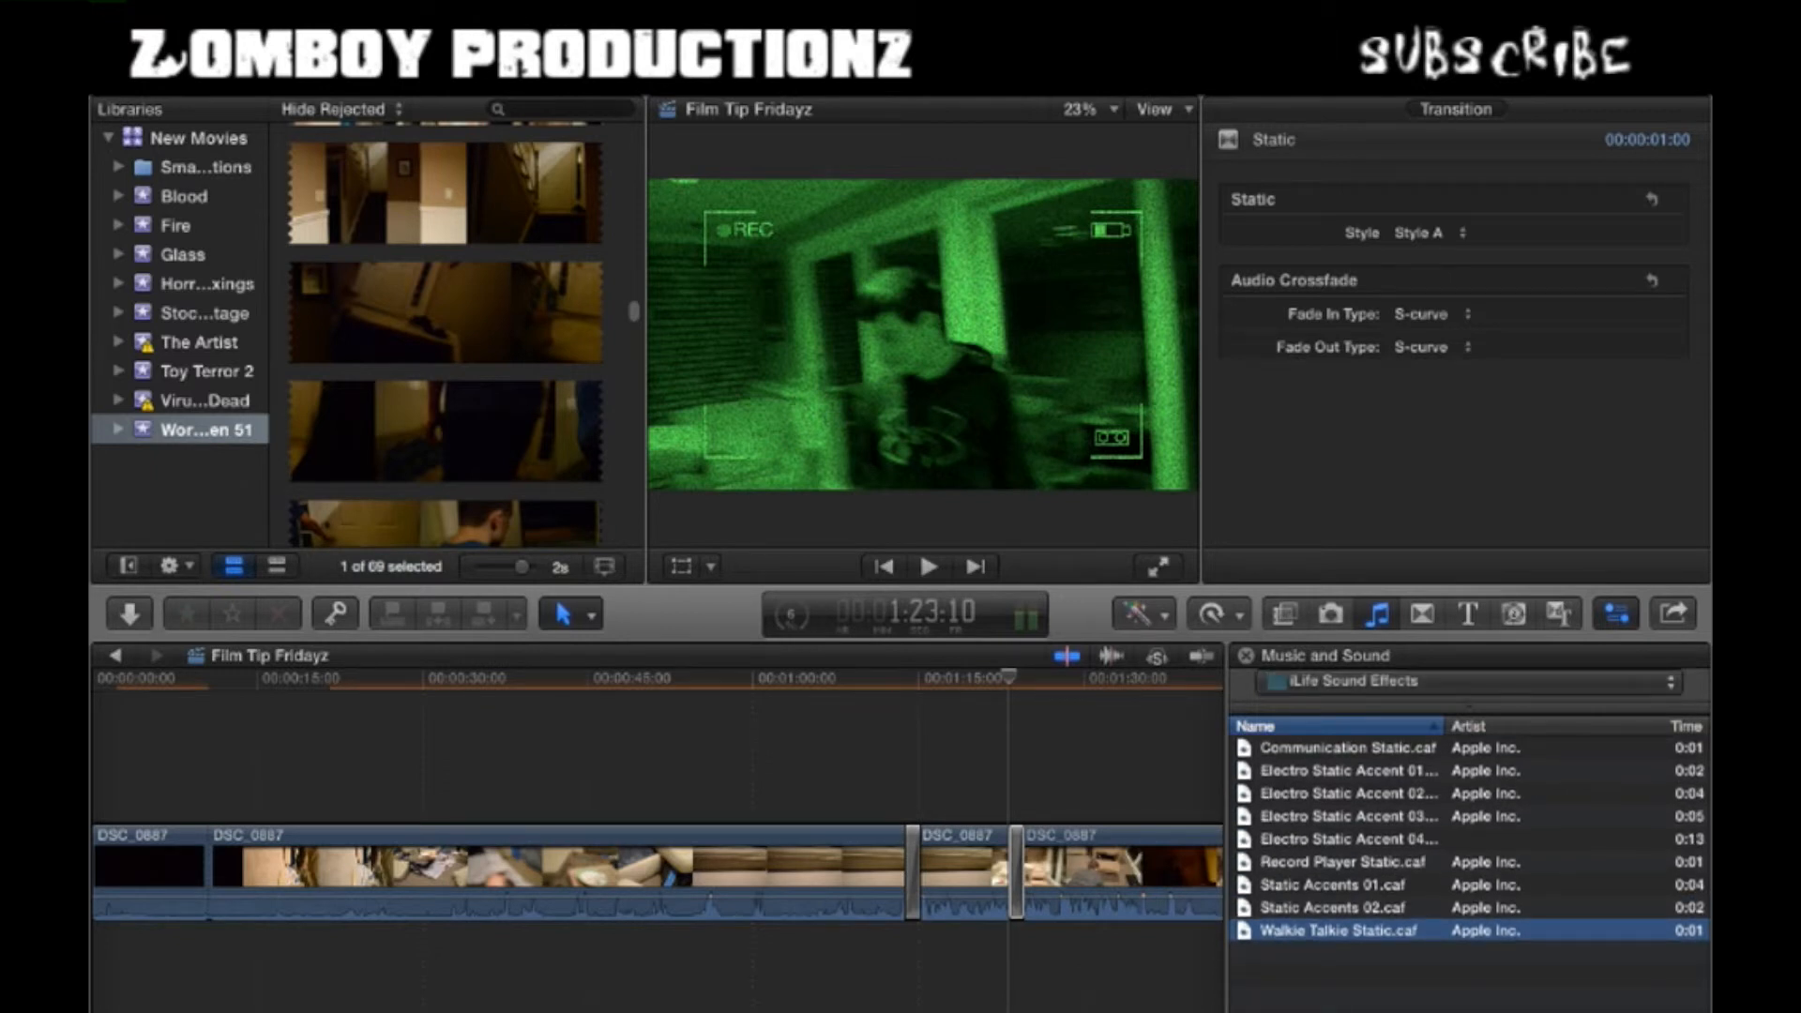
pyautogui.click(1369, 663)
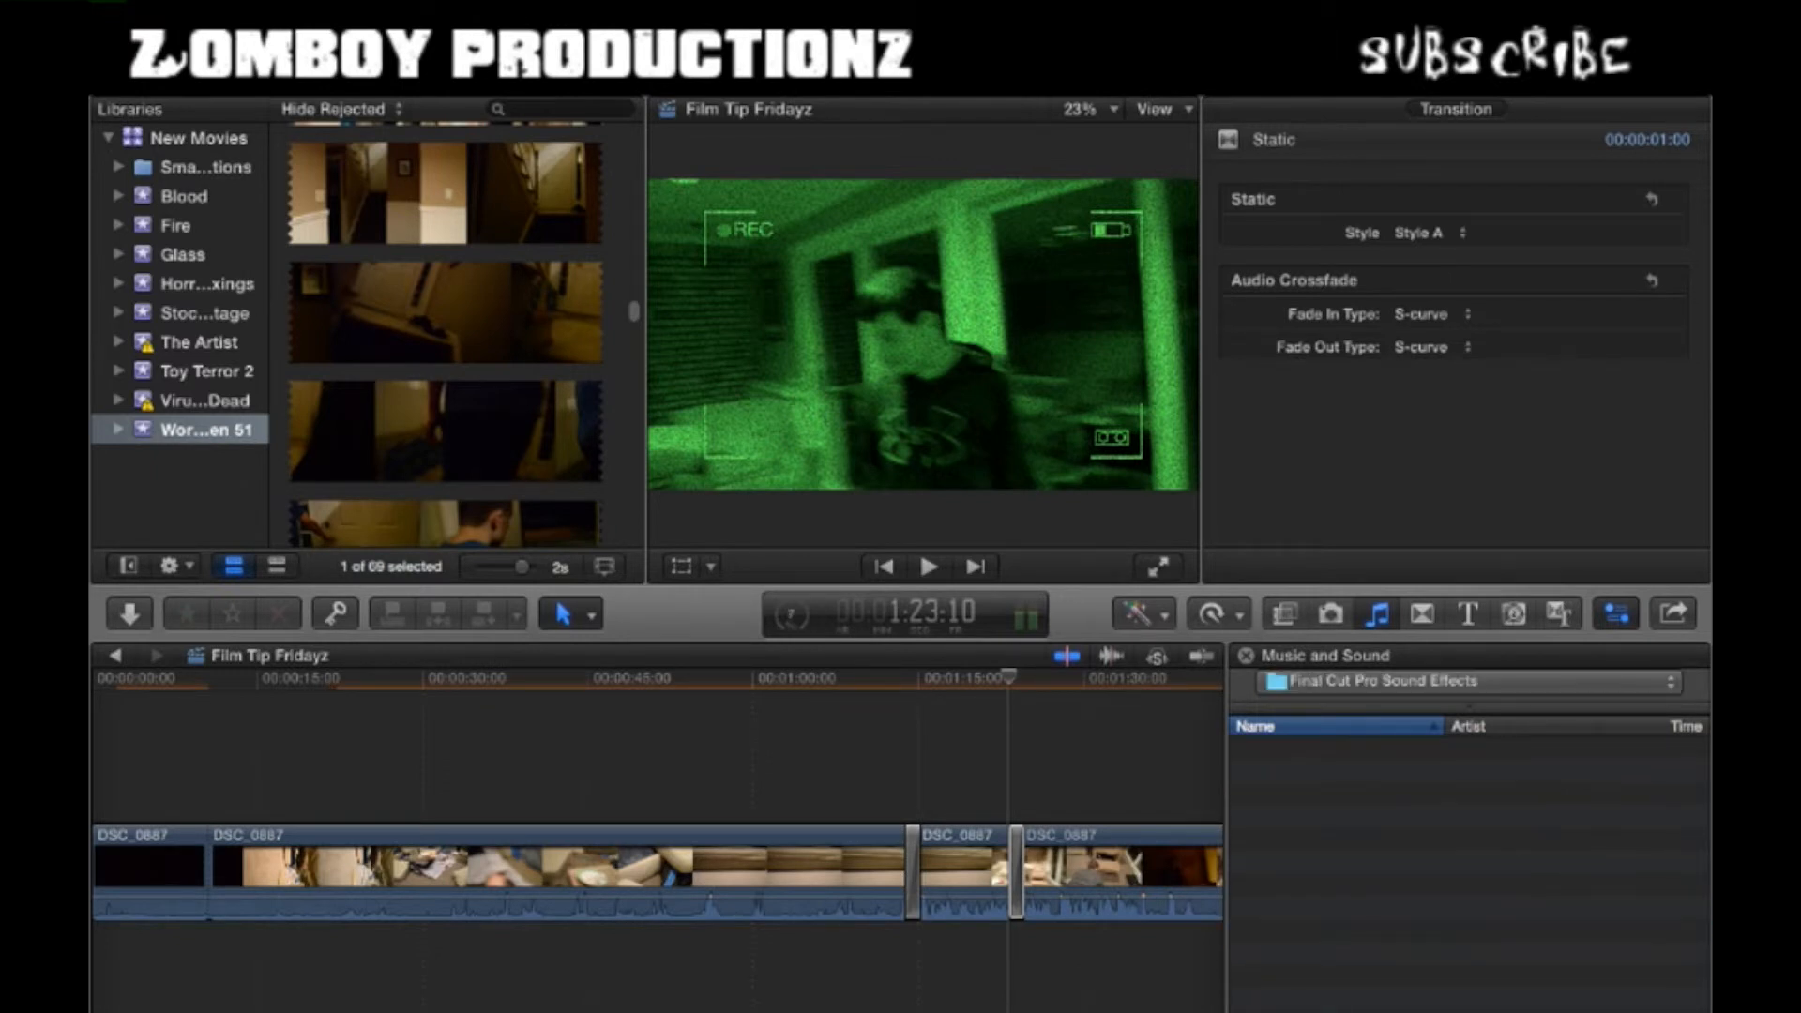
# - Play back the footage across both Static transitions up to about 1:26 to review the cuts
pyautogui.click(972, 677)
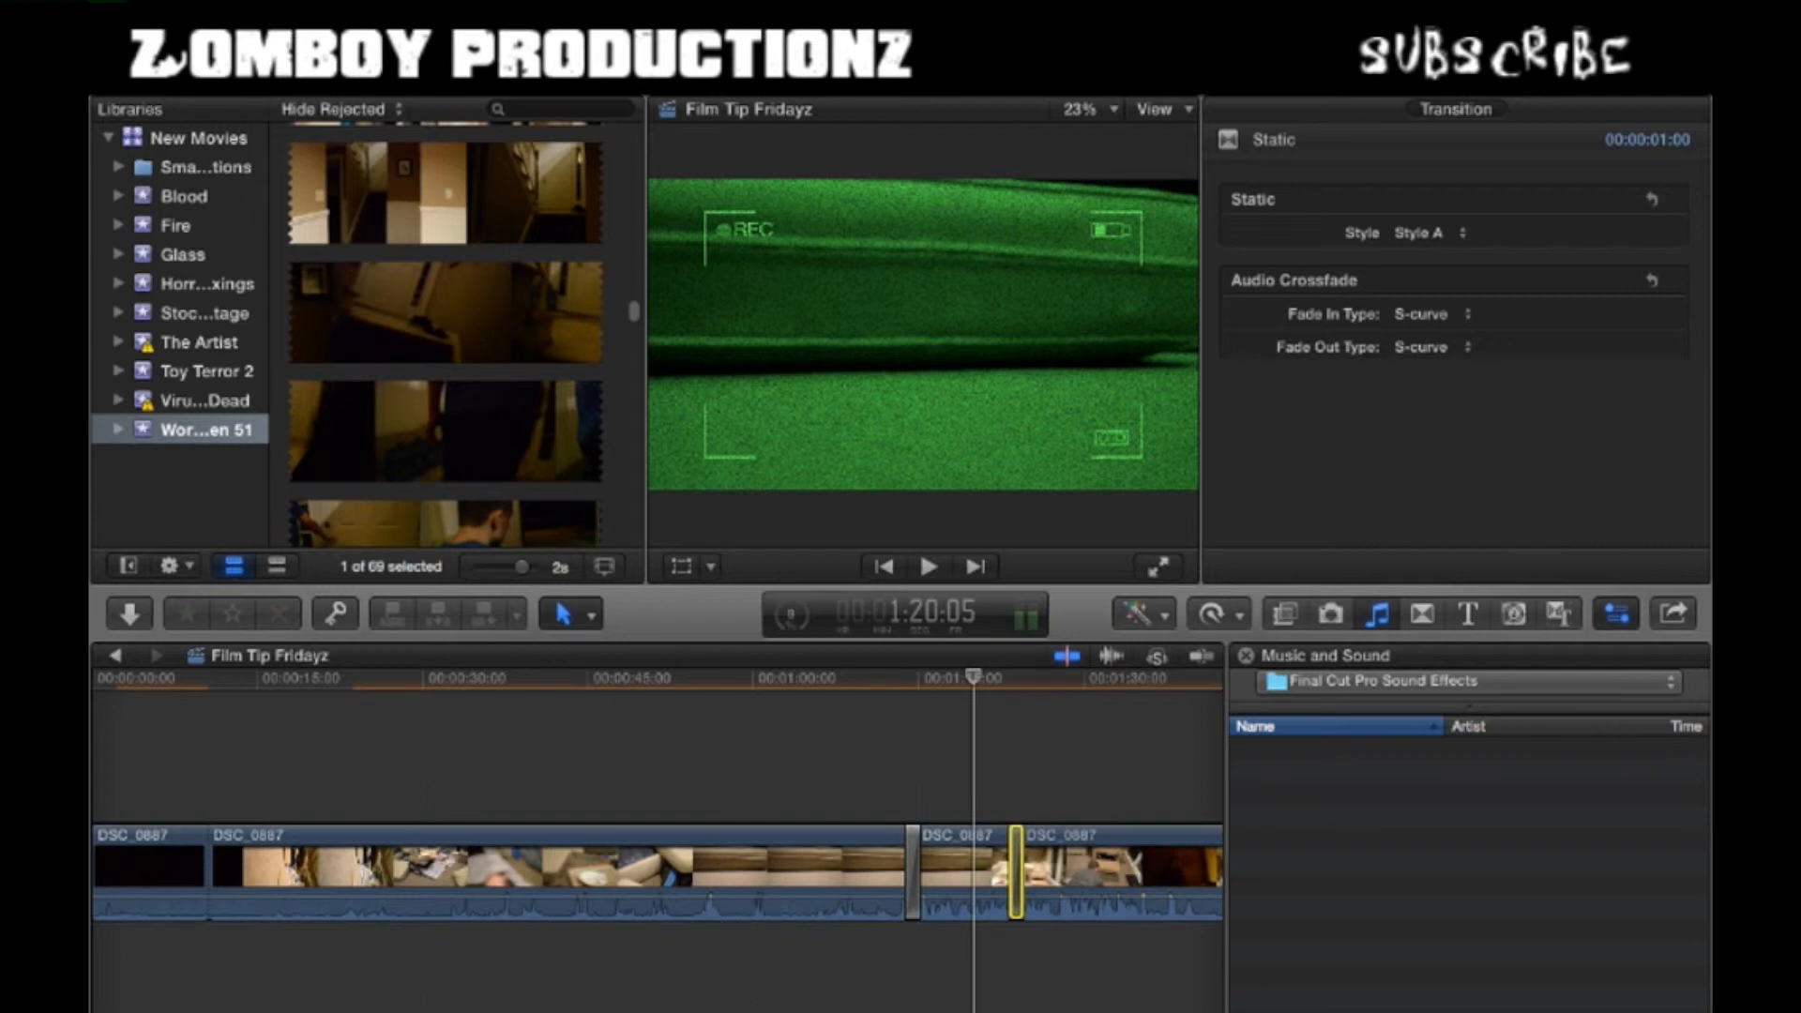
pyautogui.moveTo(973, 676); pyautogui.dragTo(875, 676)
pyautogui.press('space')
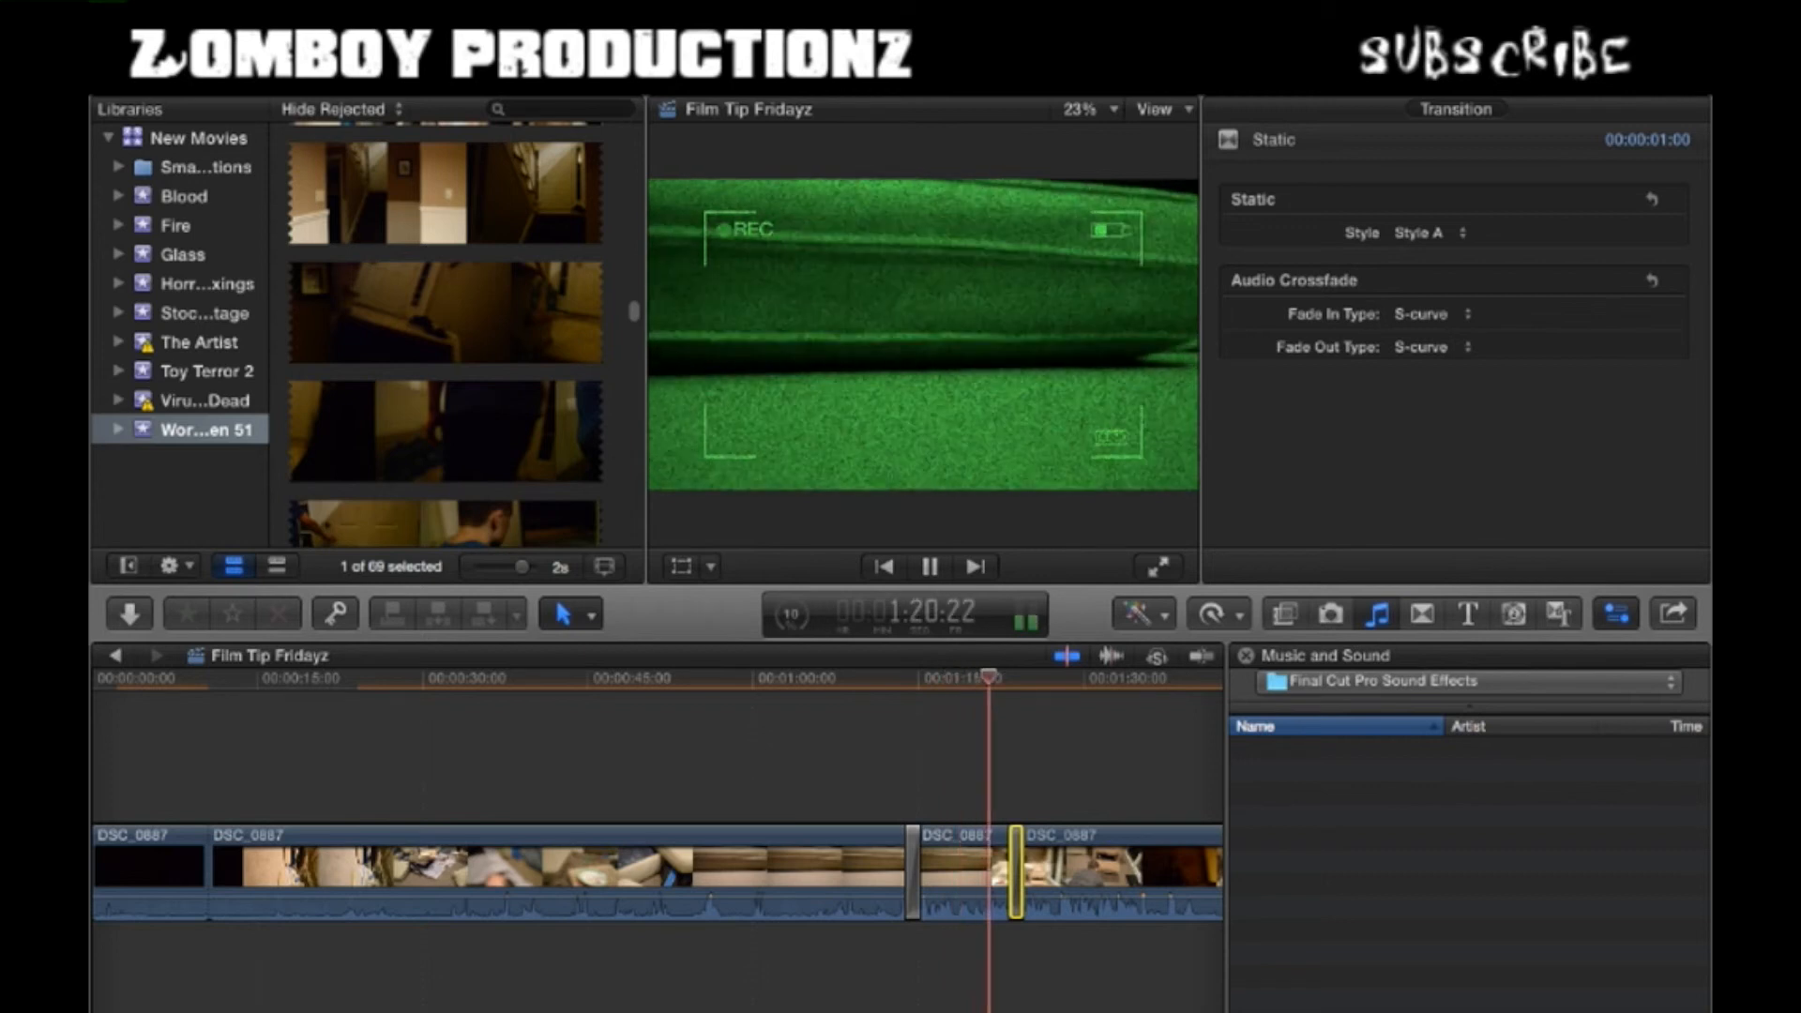
pyautogui.press('space')
pyautogui.press('space')
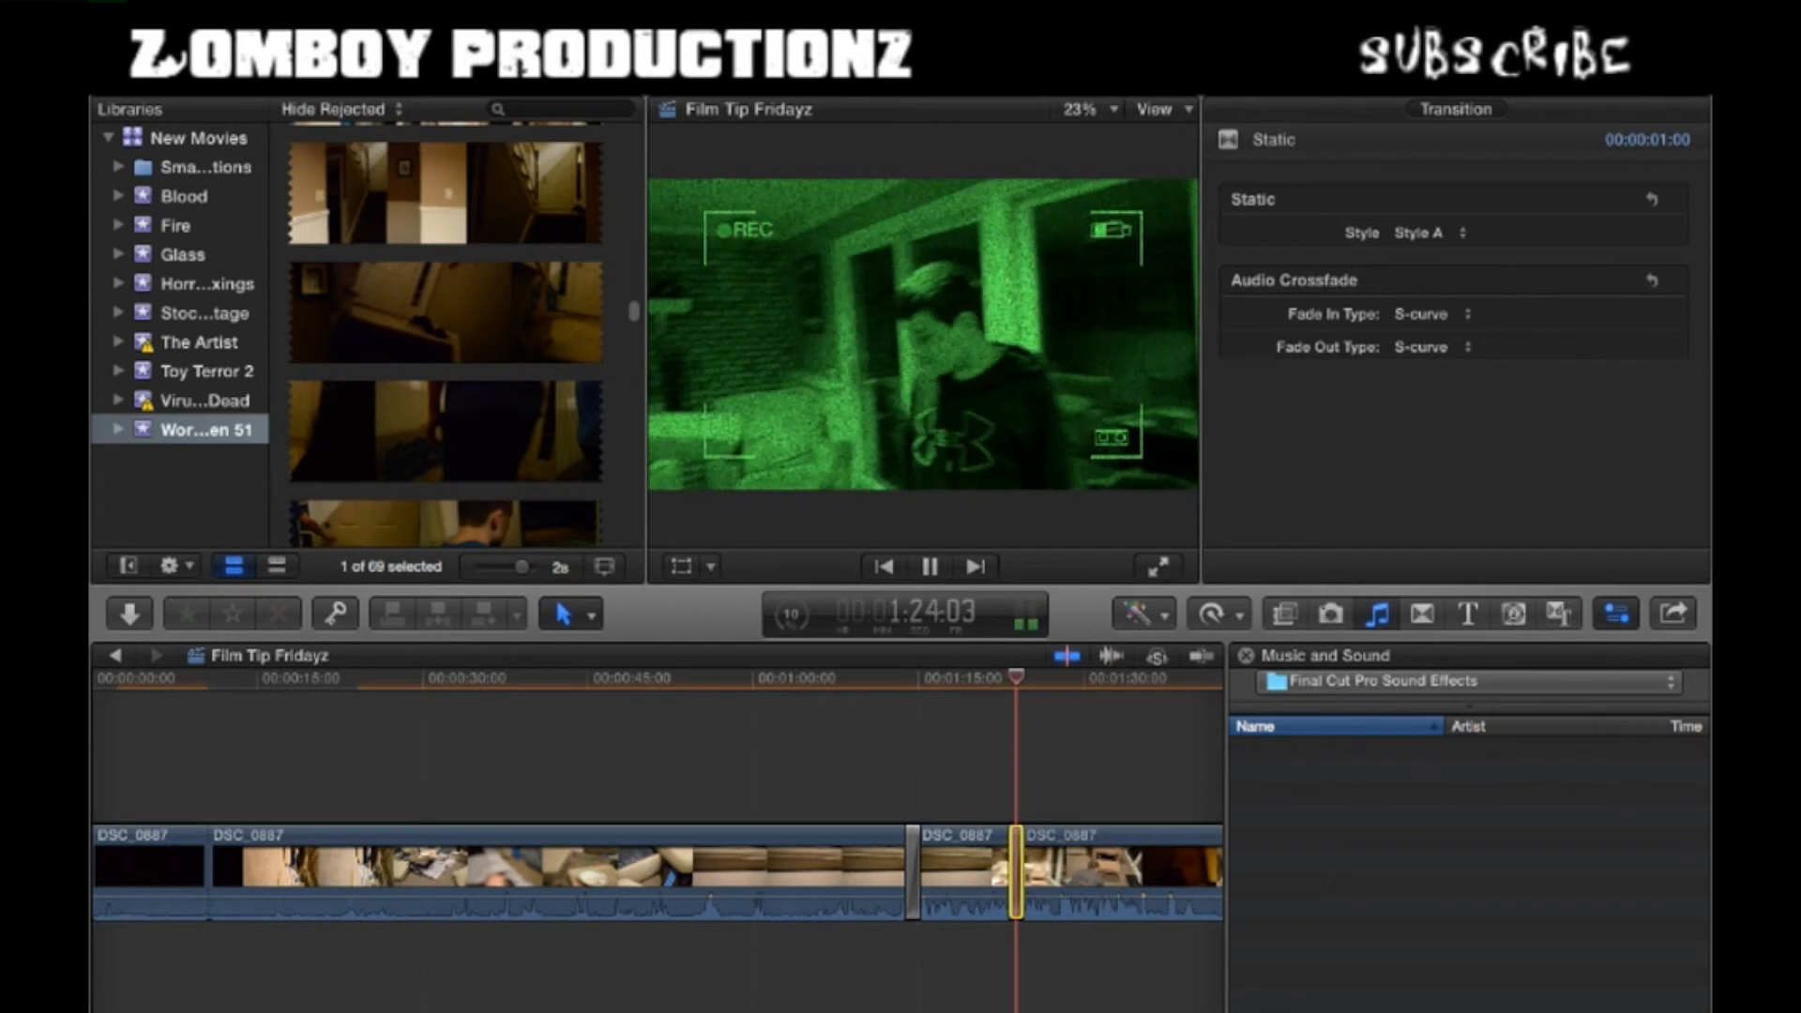
pyautogui.press('space')
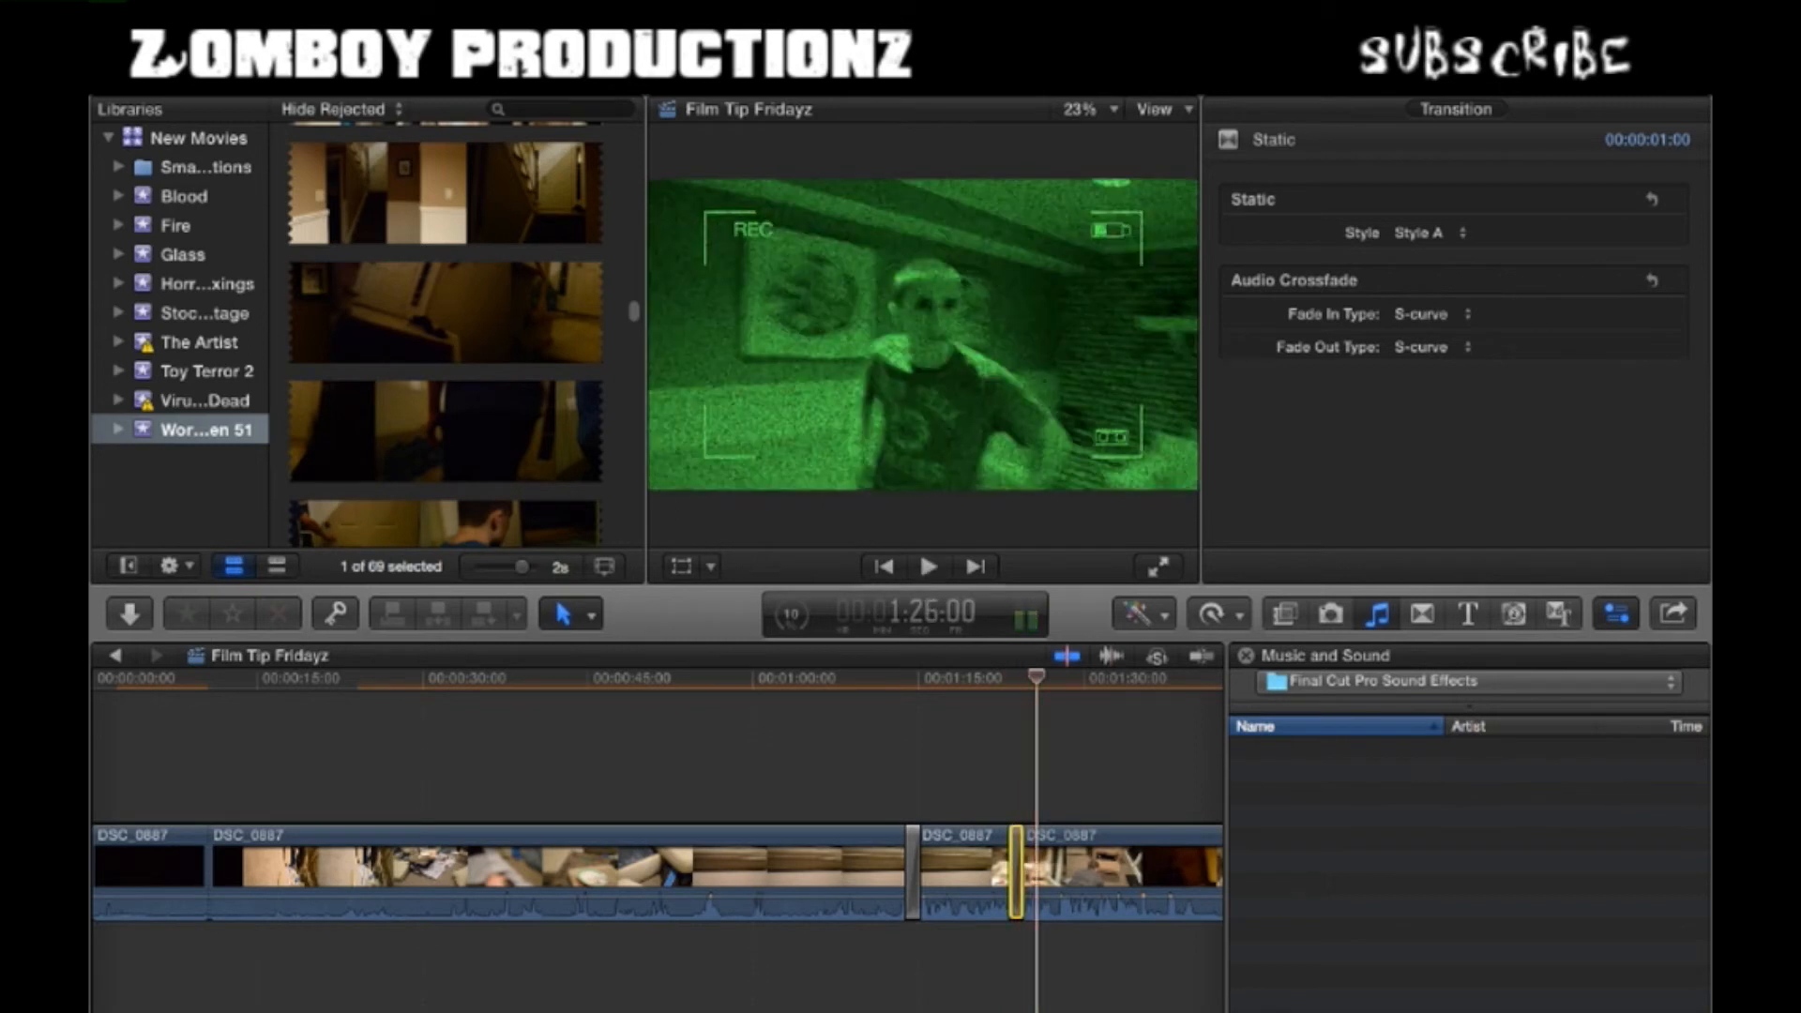
# - Set the first Static transition, at about 1:14, to Style B and play back across it
pyautogui.click(912, 872)
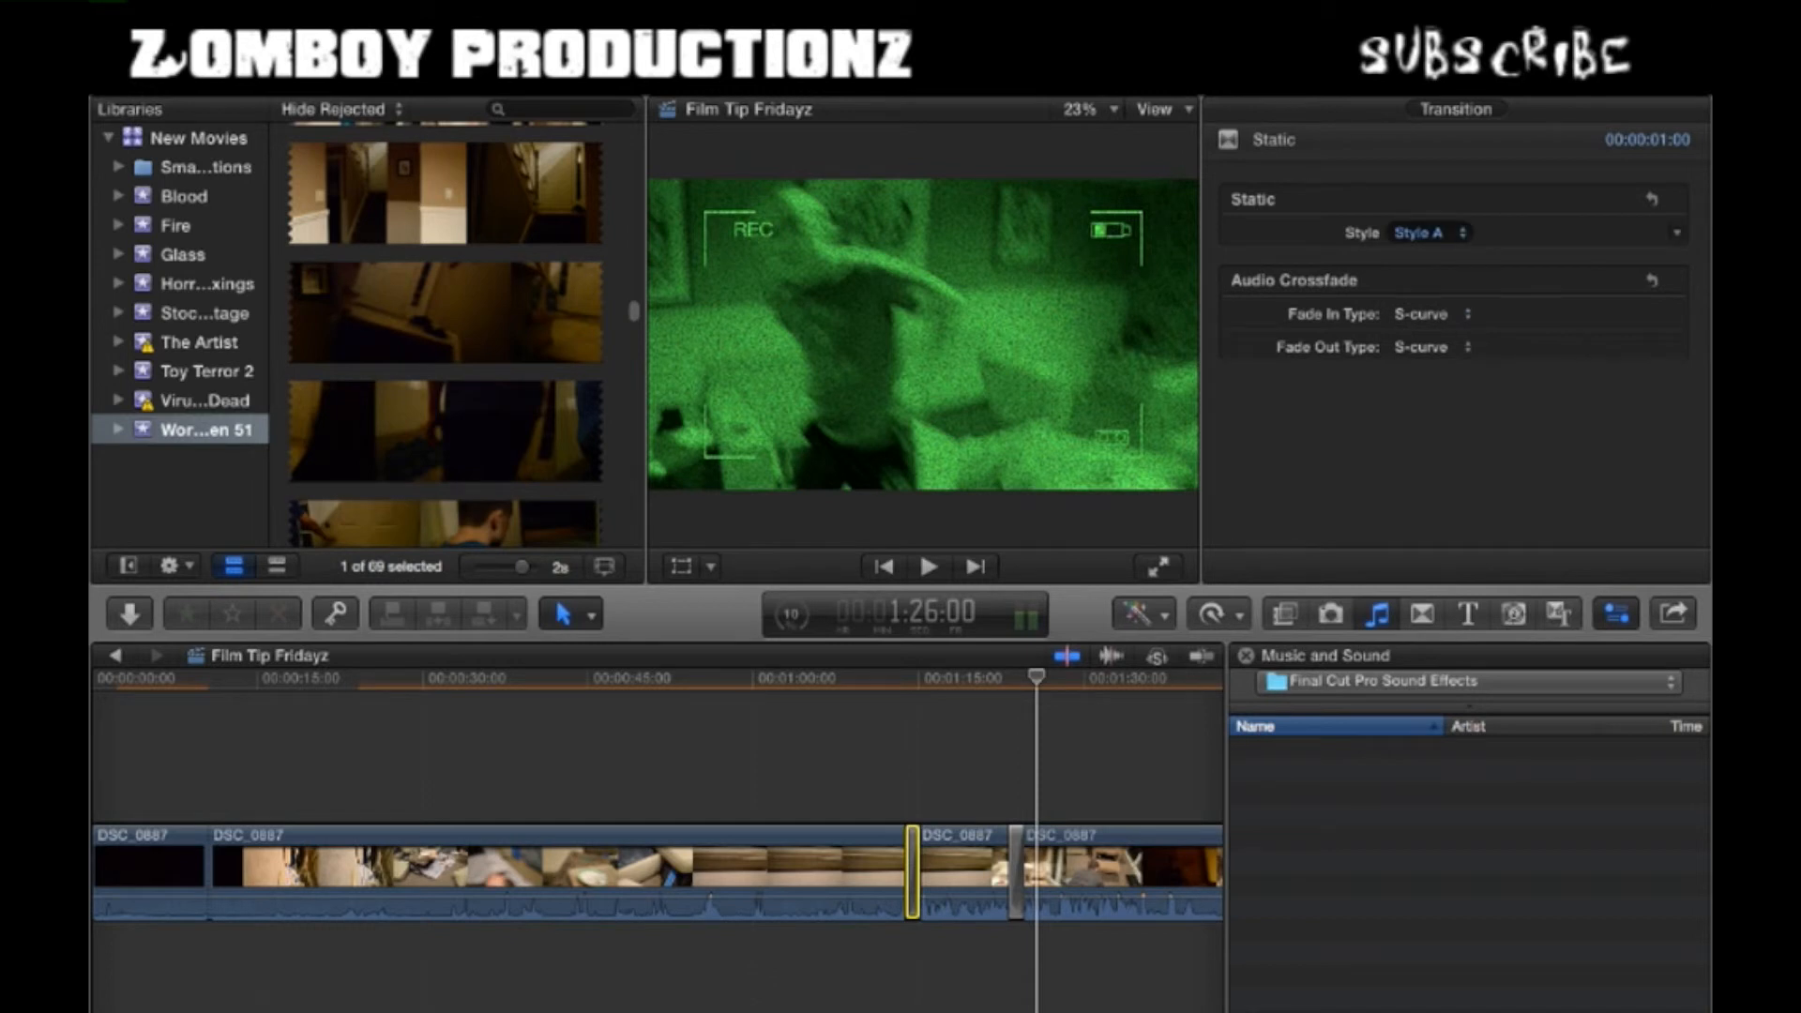
pyautogui.click(1419, 254)
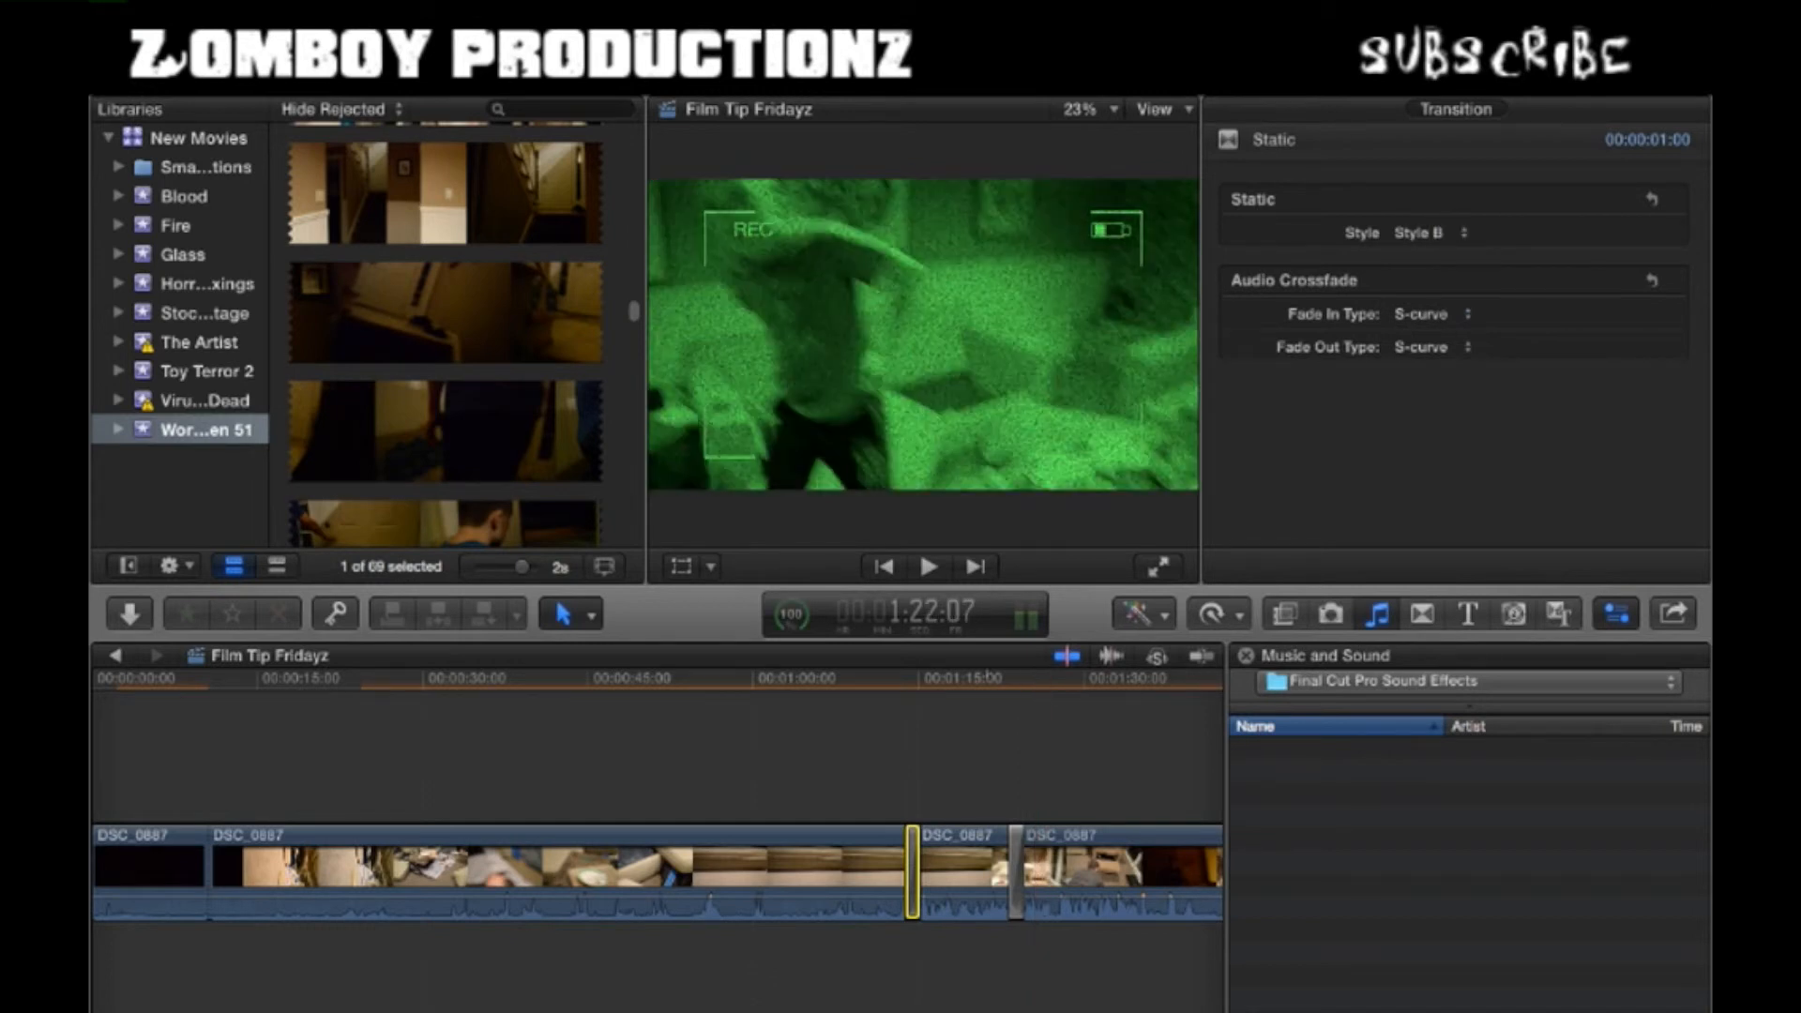
pyautogui.click(891, 677)
pyautogui.press('space')
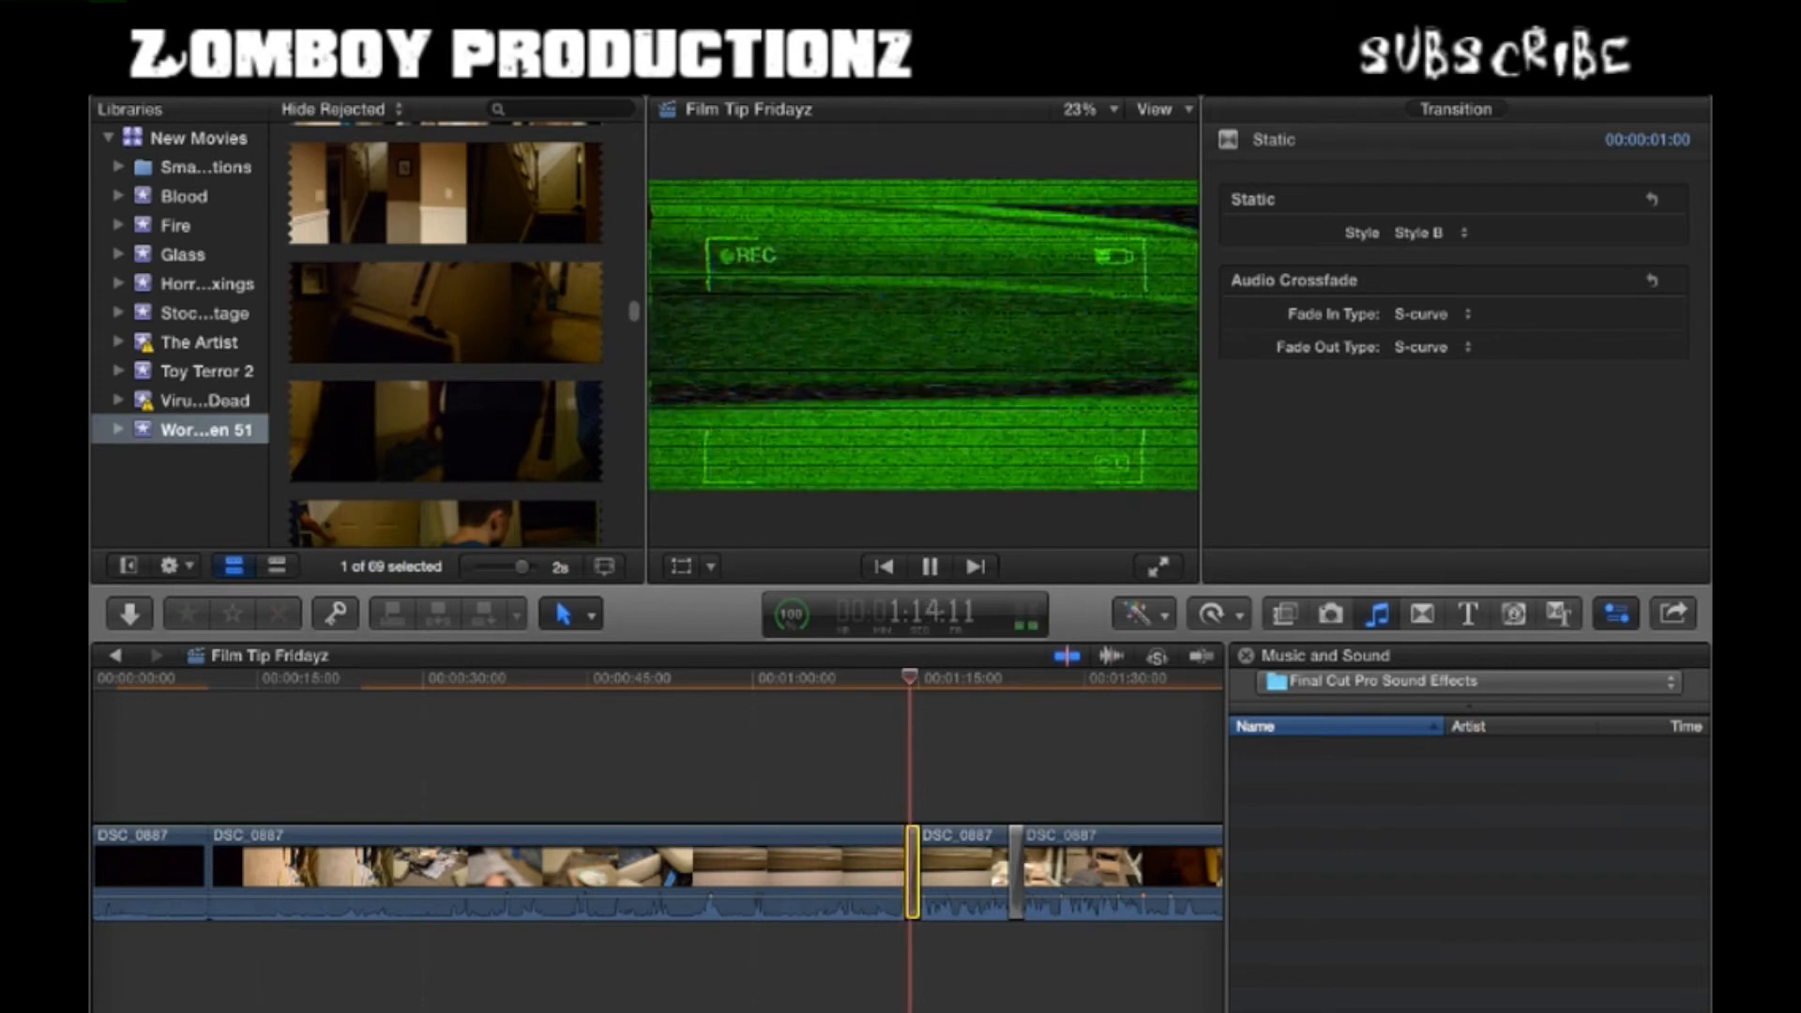
pyautogui.press('space')
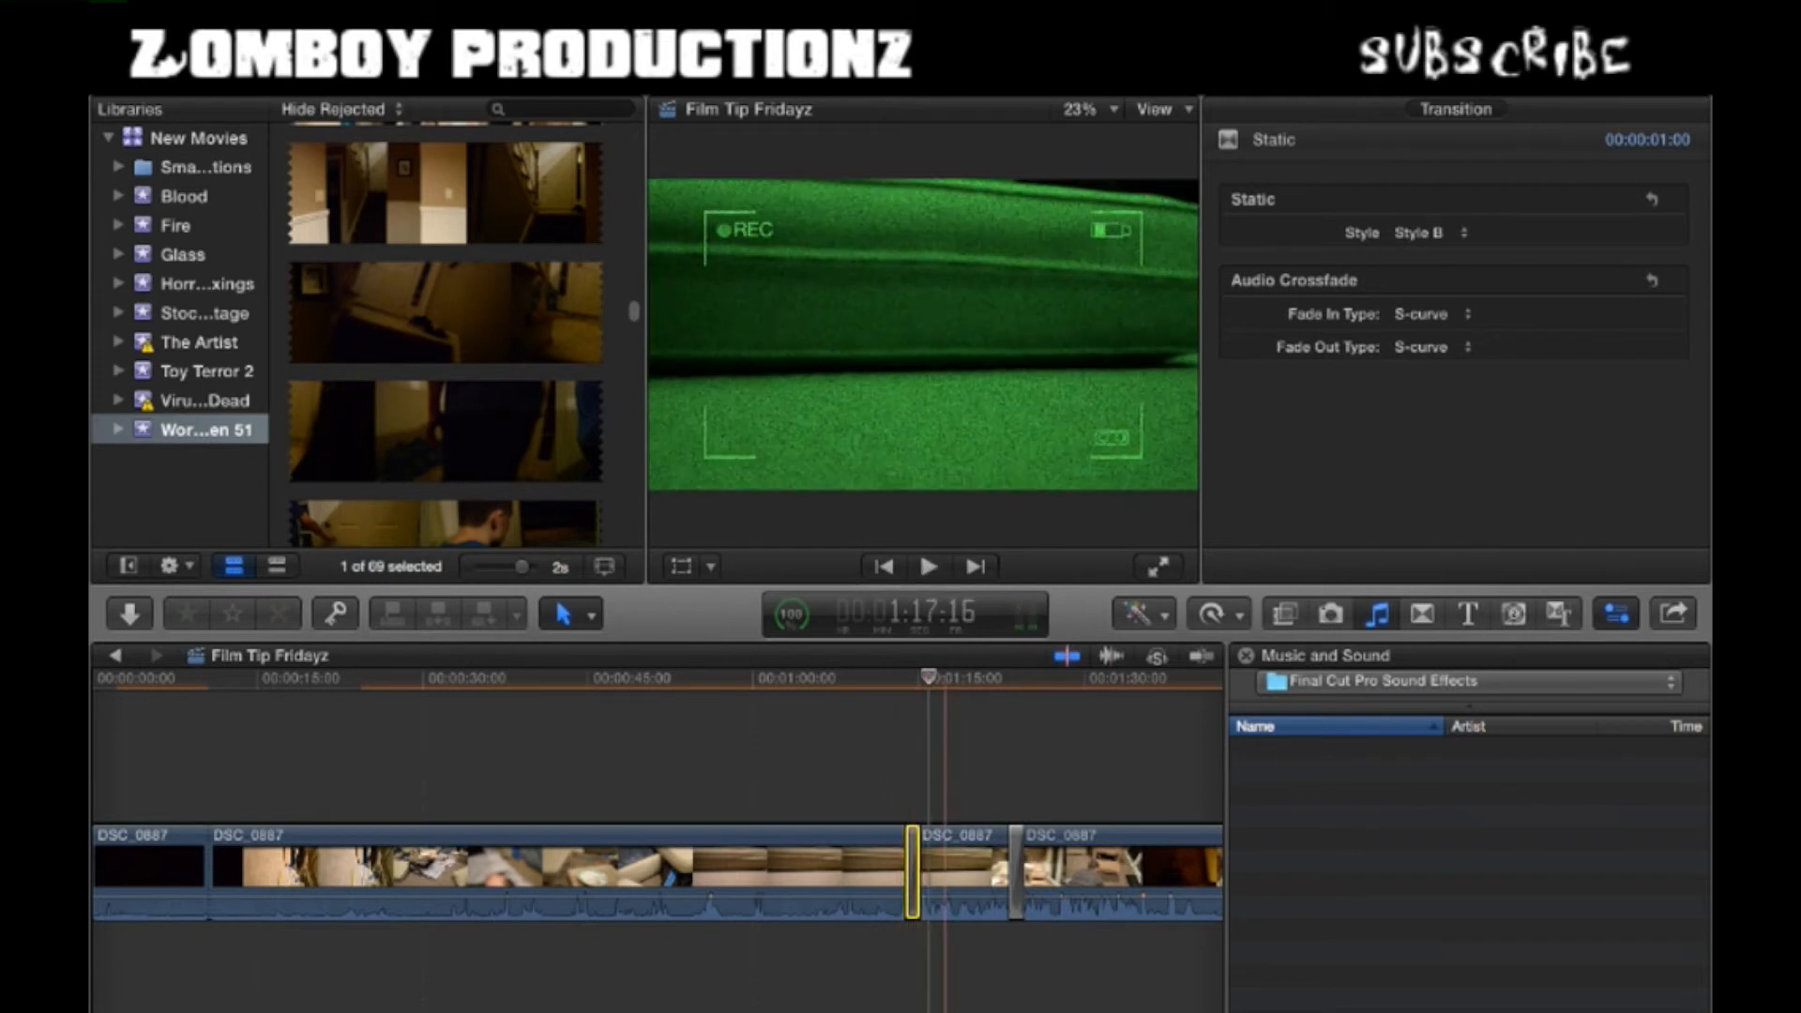
# - Scrub from the first Static transition to the second one at about 1:23 to inspect their frames
pyautogui.moveTo(929, 677)
pyautogui.mouseDown()
pyautogui.moveTo(898, 677)
pyautogui.moveTo(914, 677)
pyautogui.mouseUp()
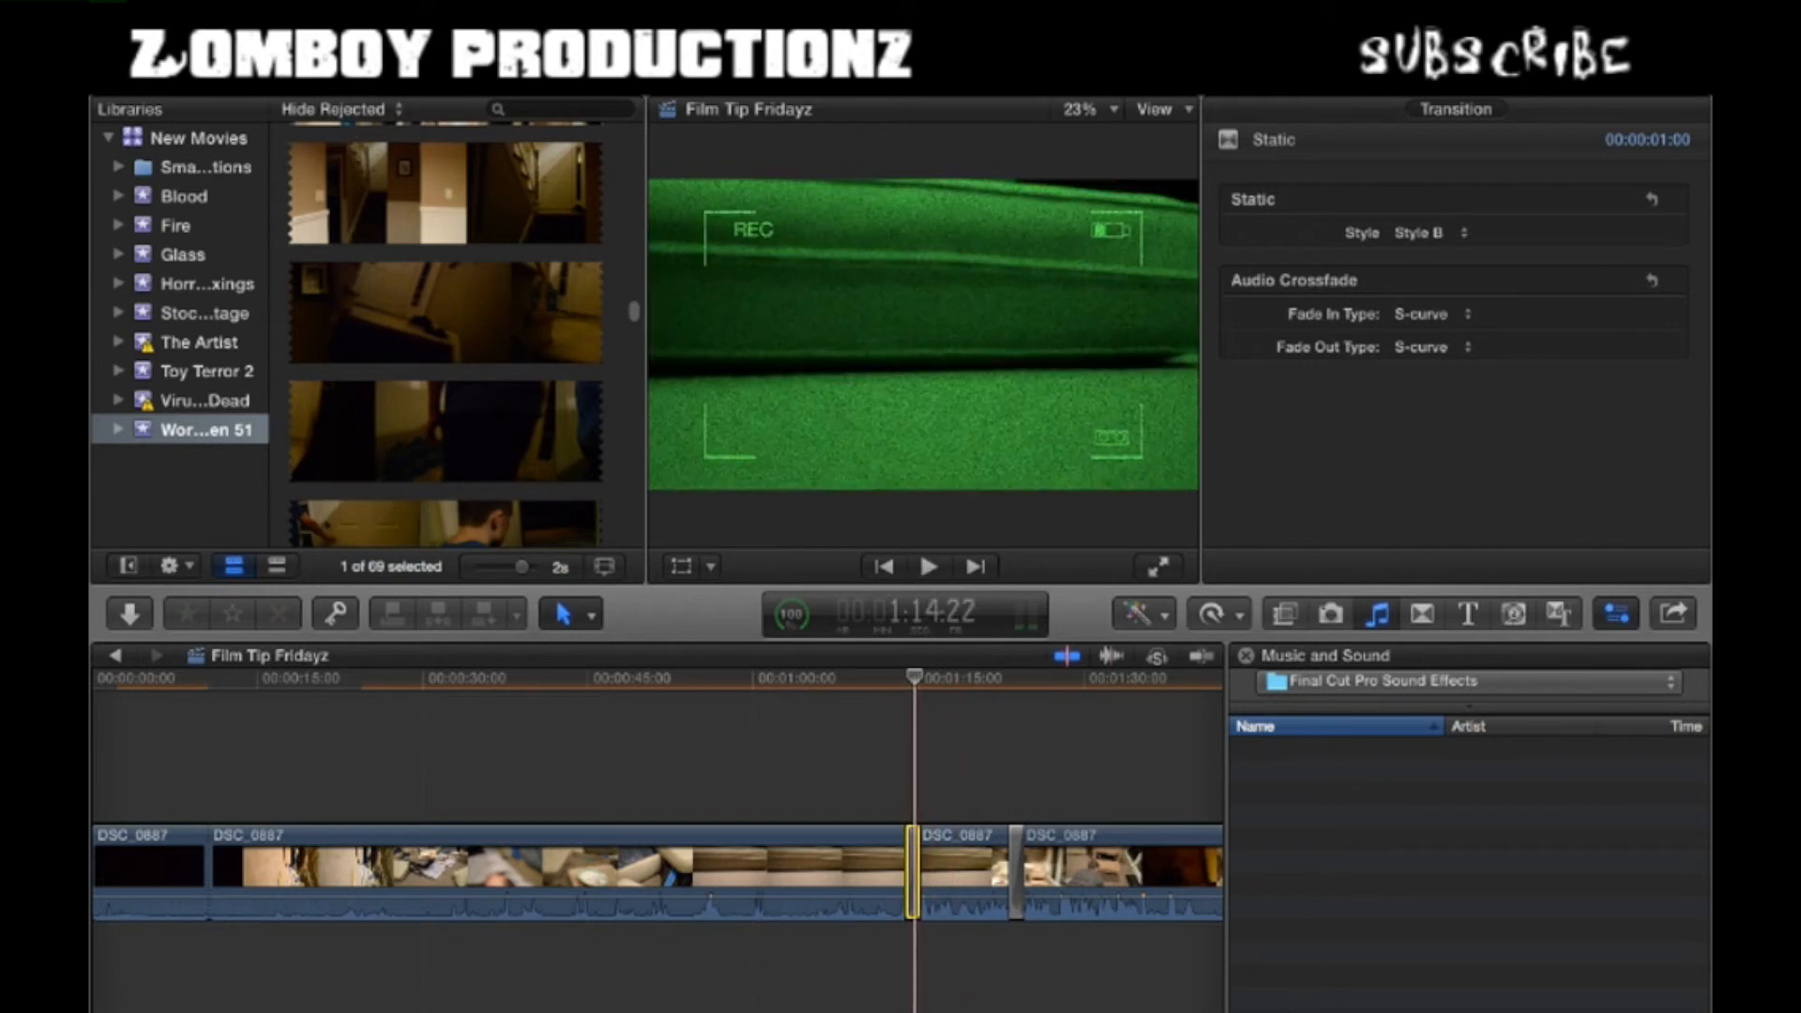
pyautogui.moveTo(915, 677); pyautogui.dragTo(1012, 677)
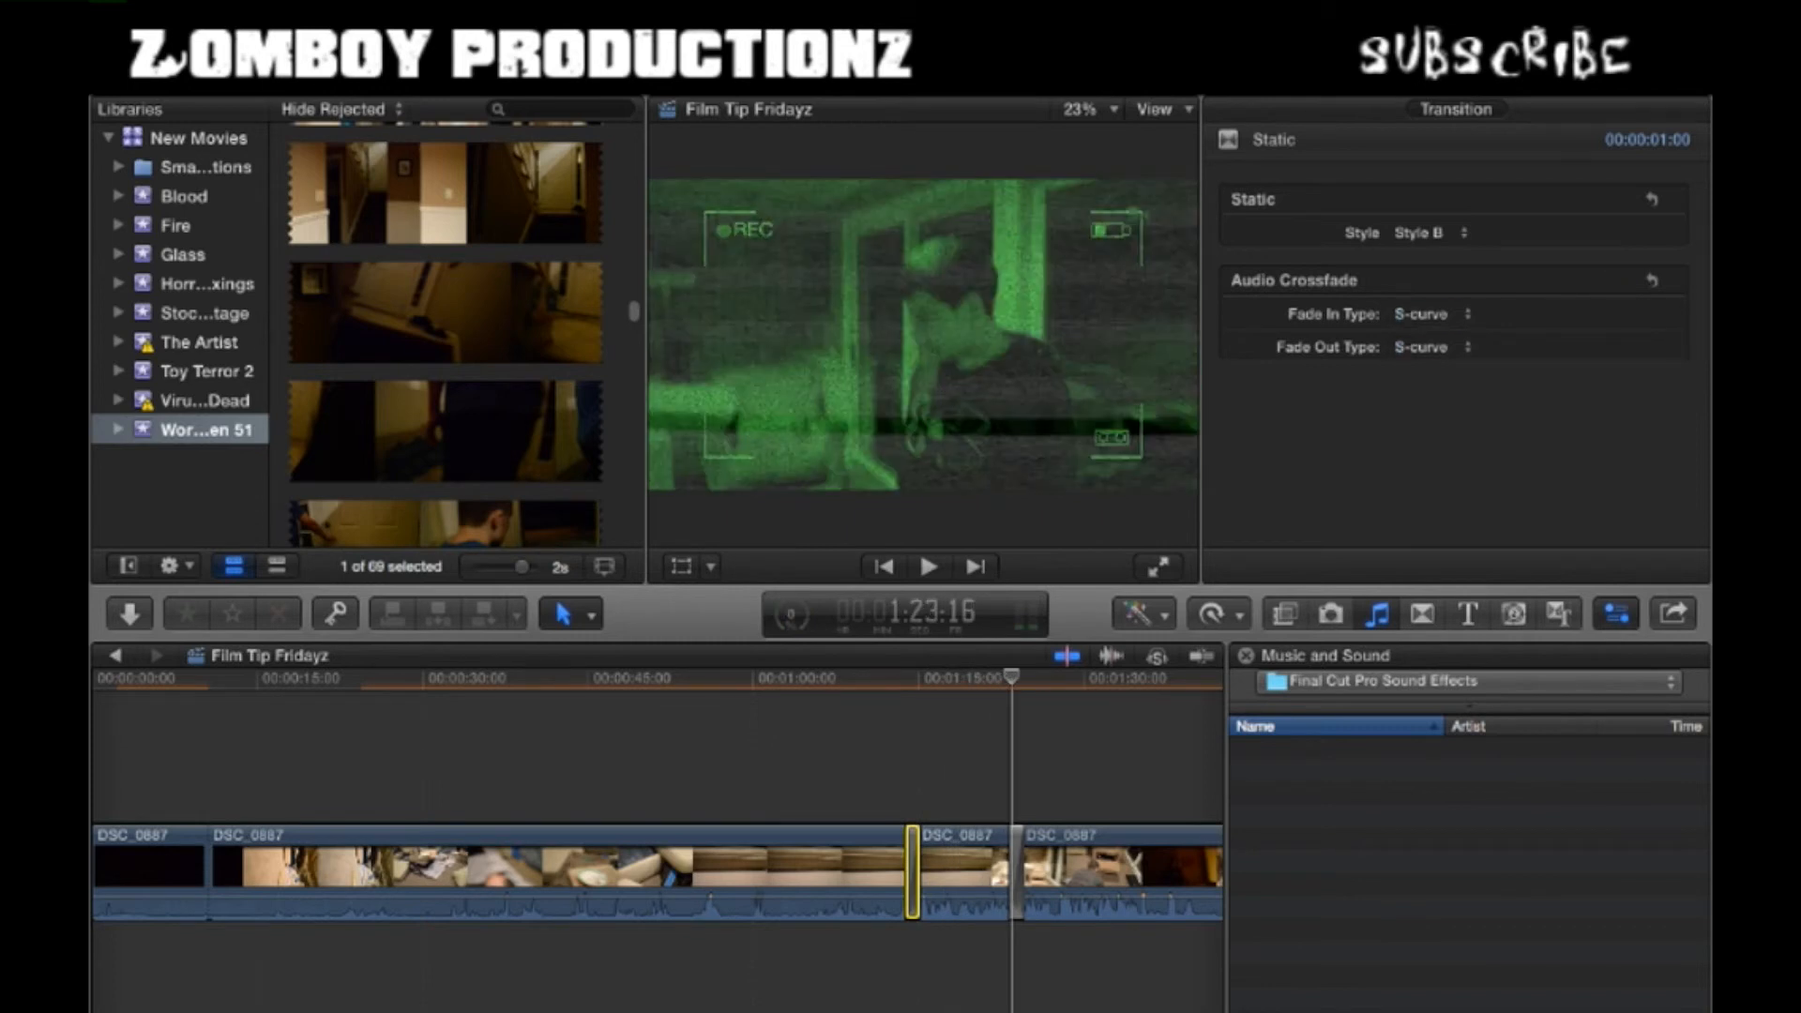
pyautogui.moveTo(1011, 677)
pyautogui.mouseDown()
pyautogui.moveTo(916, 677)
pyautogui.moveTo(1004, 677)
pyautogui.mouseUp()
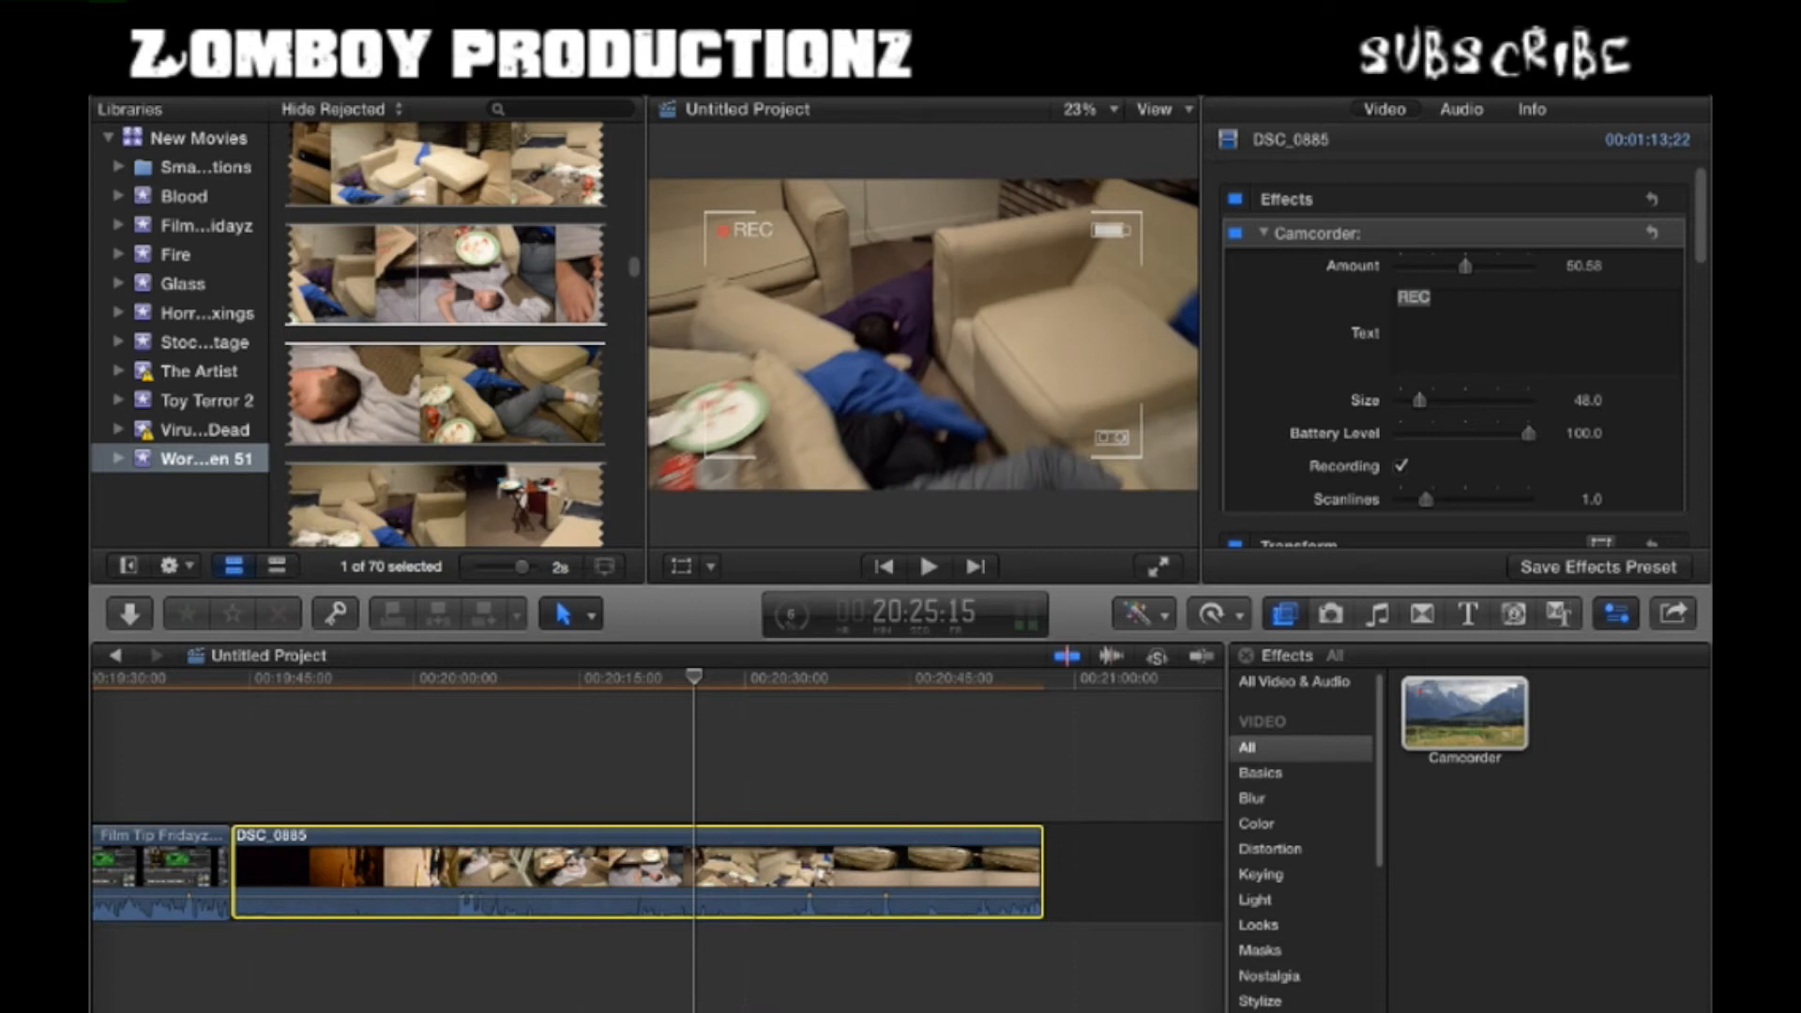
# - Apply the Censor effect to the DSC_0885 clip in Untitled Project and move its center to about X -0.14, Y -0.09 over the person in blue
pyautogui.click(1245, 655)
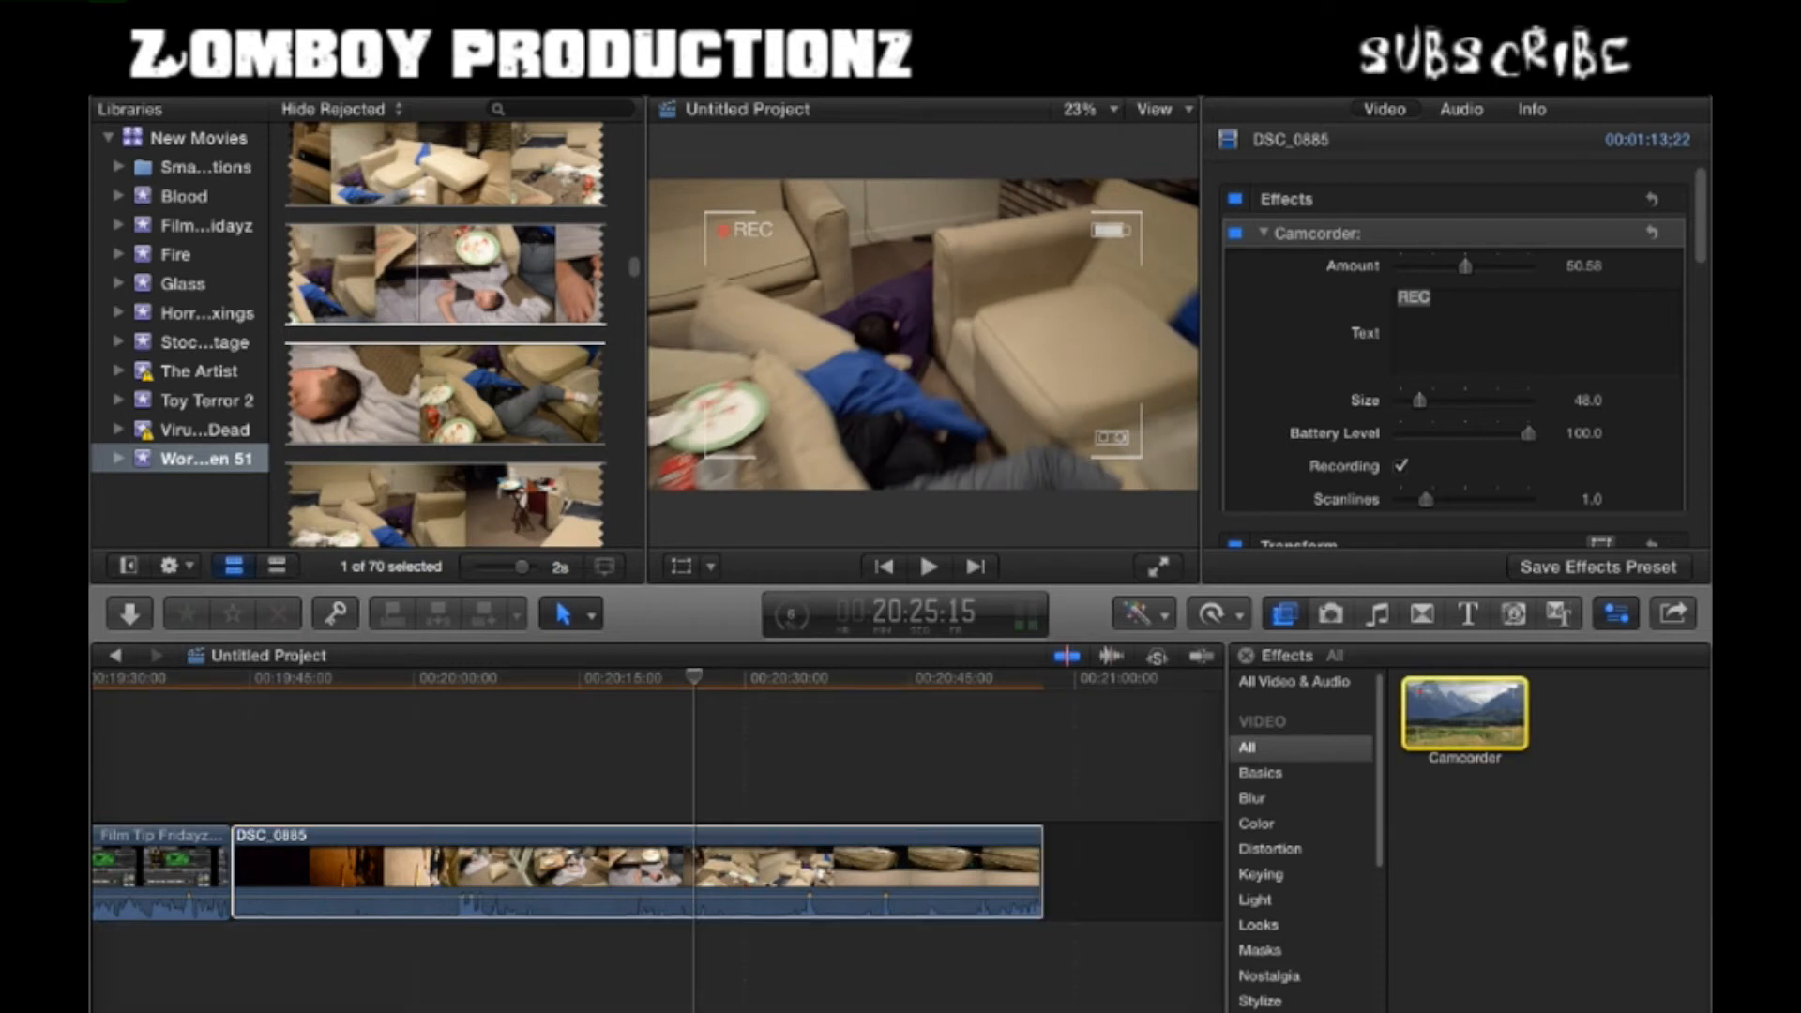
pyautogui.press('super+2')
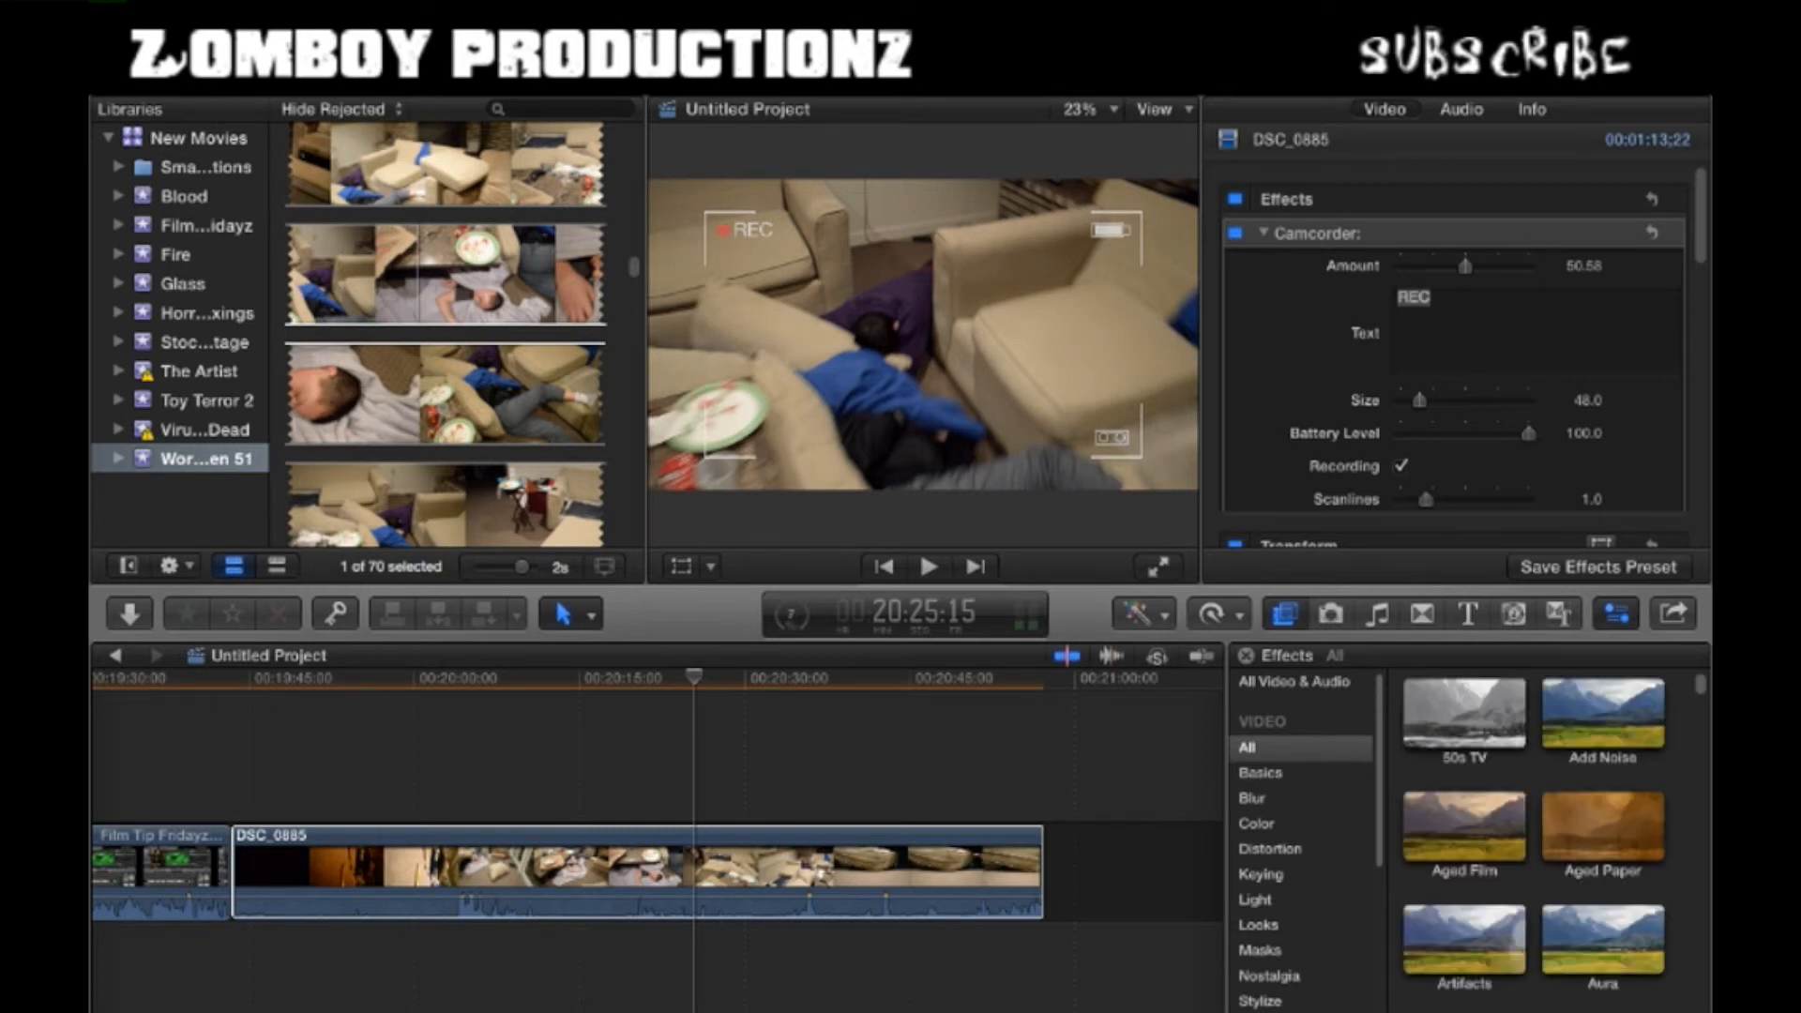
pyautogui.click(1463, 712)
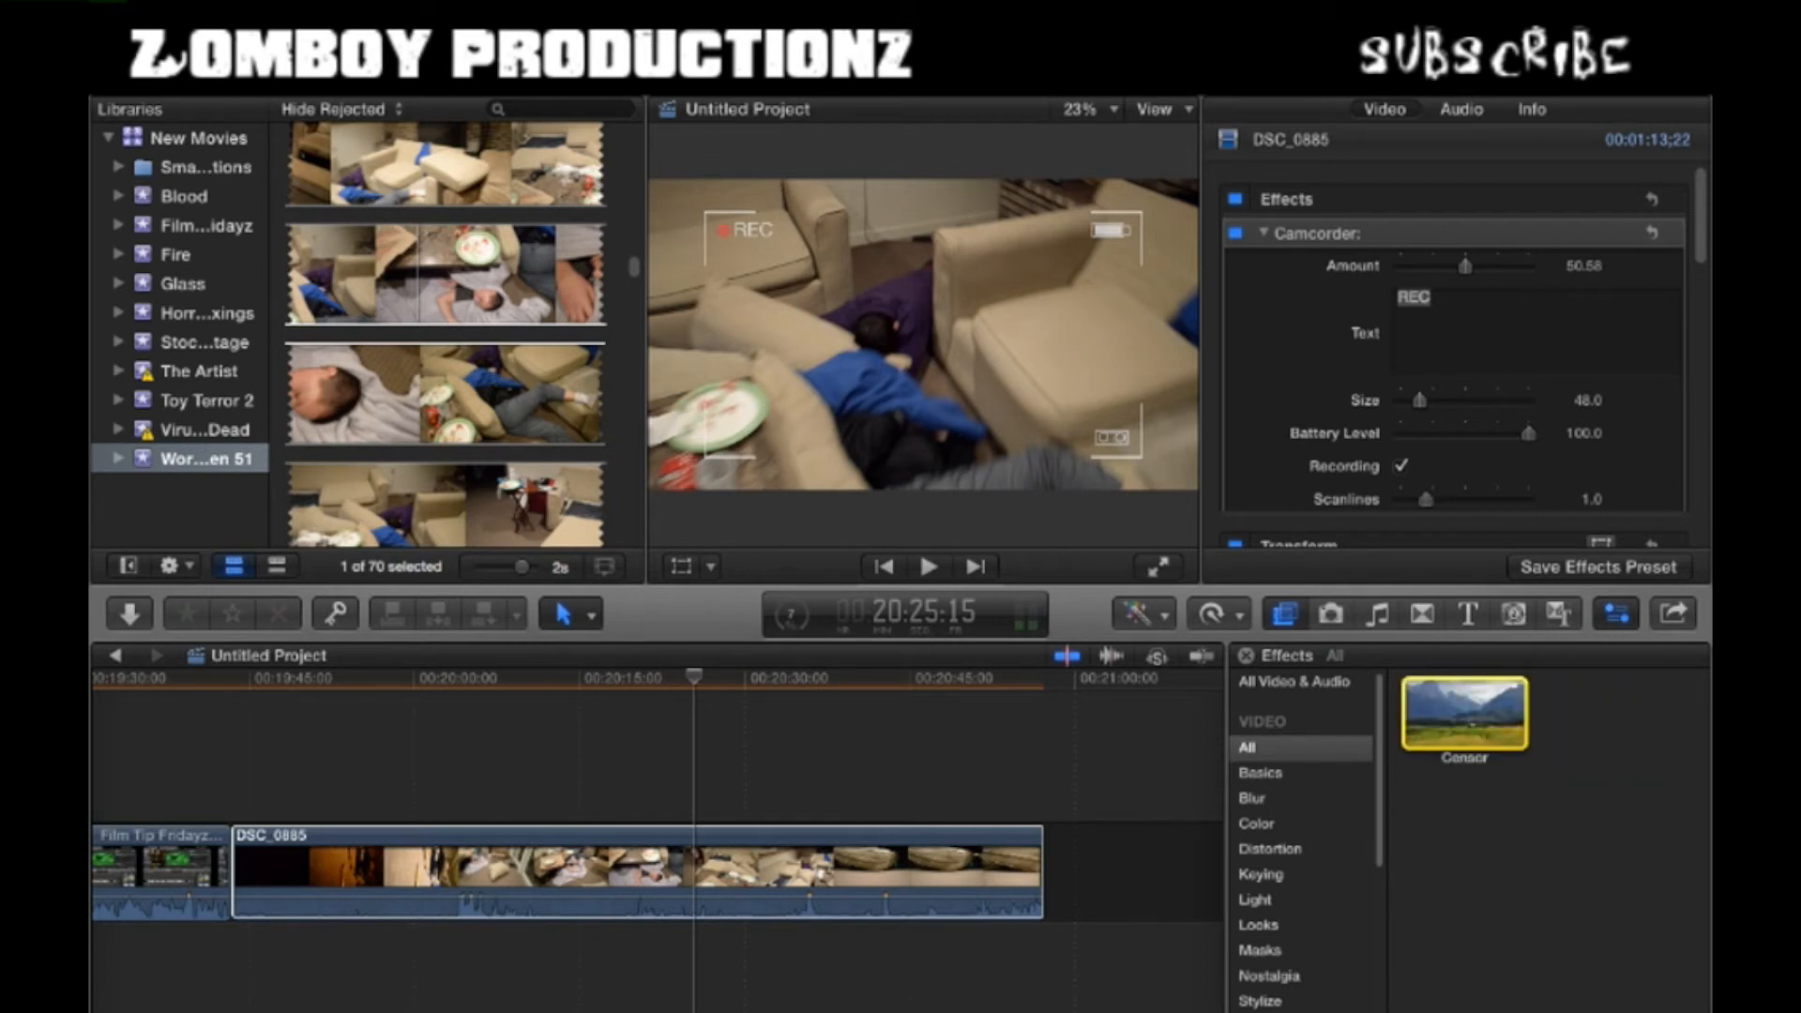
pyautogui.doubleClick(1462, 713)
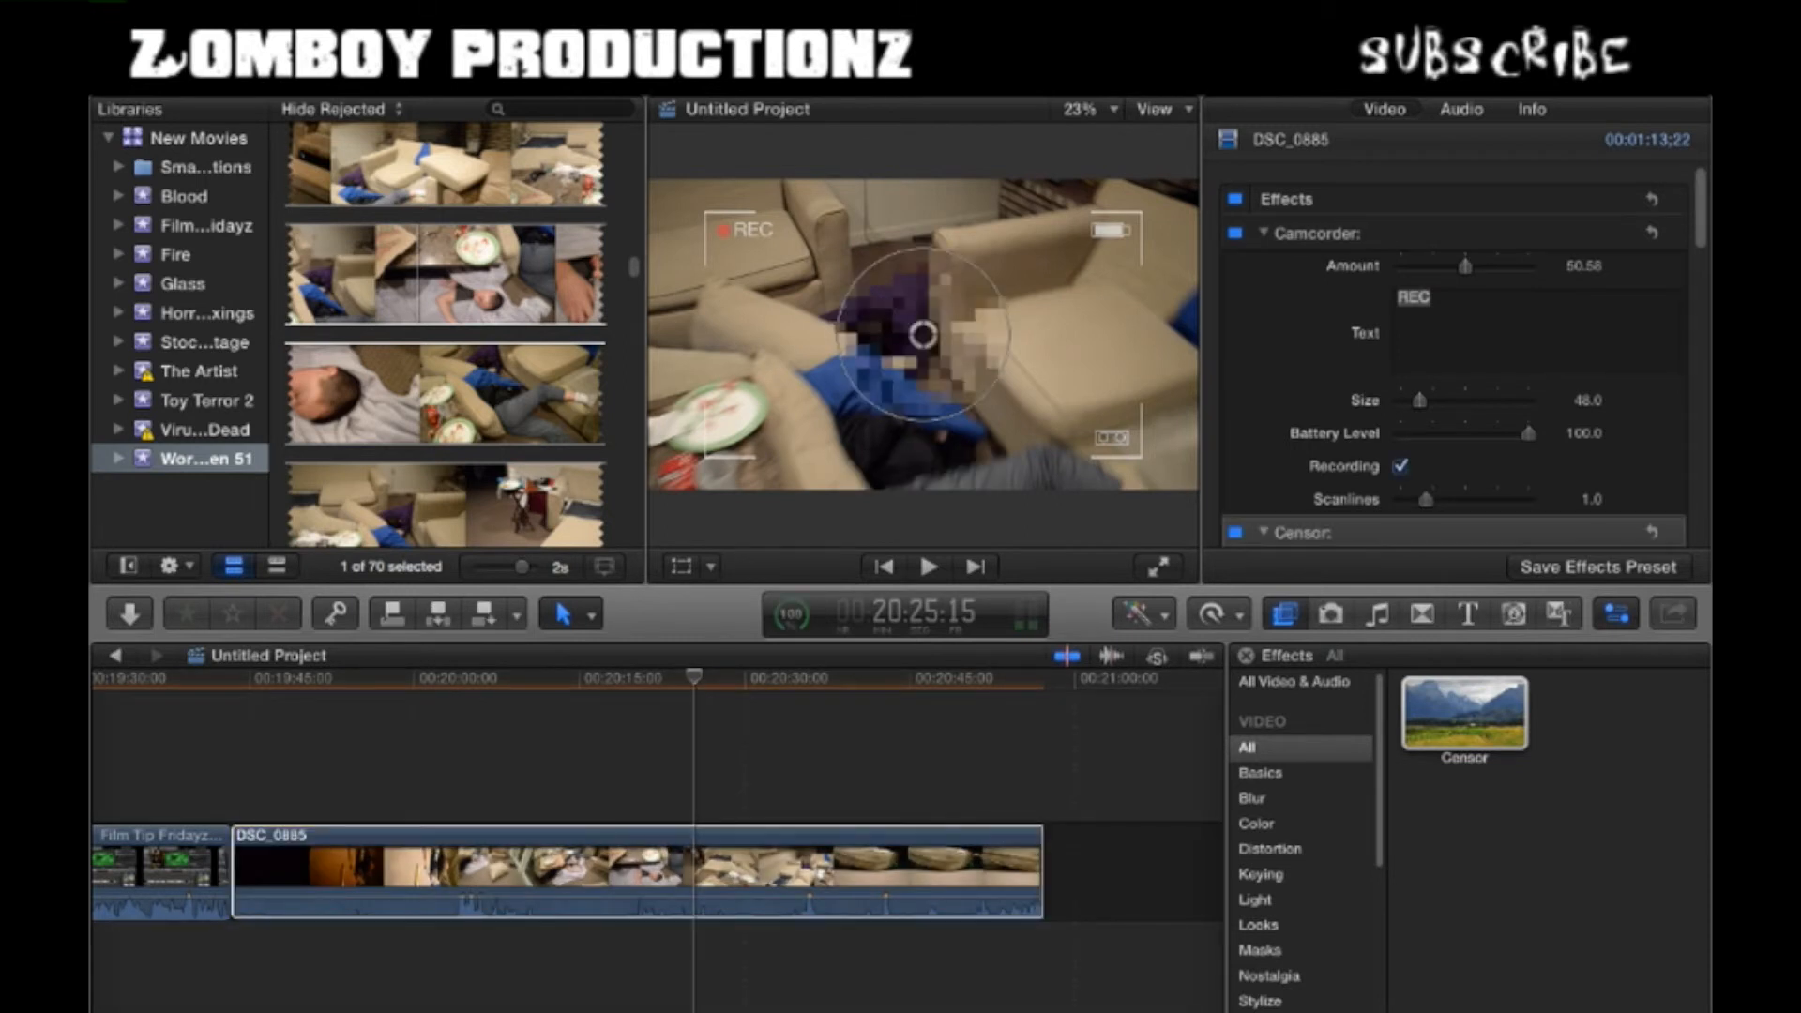
pyautogui.moveTo(922, 334); pyautogui.dragTo(878, 362)
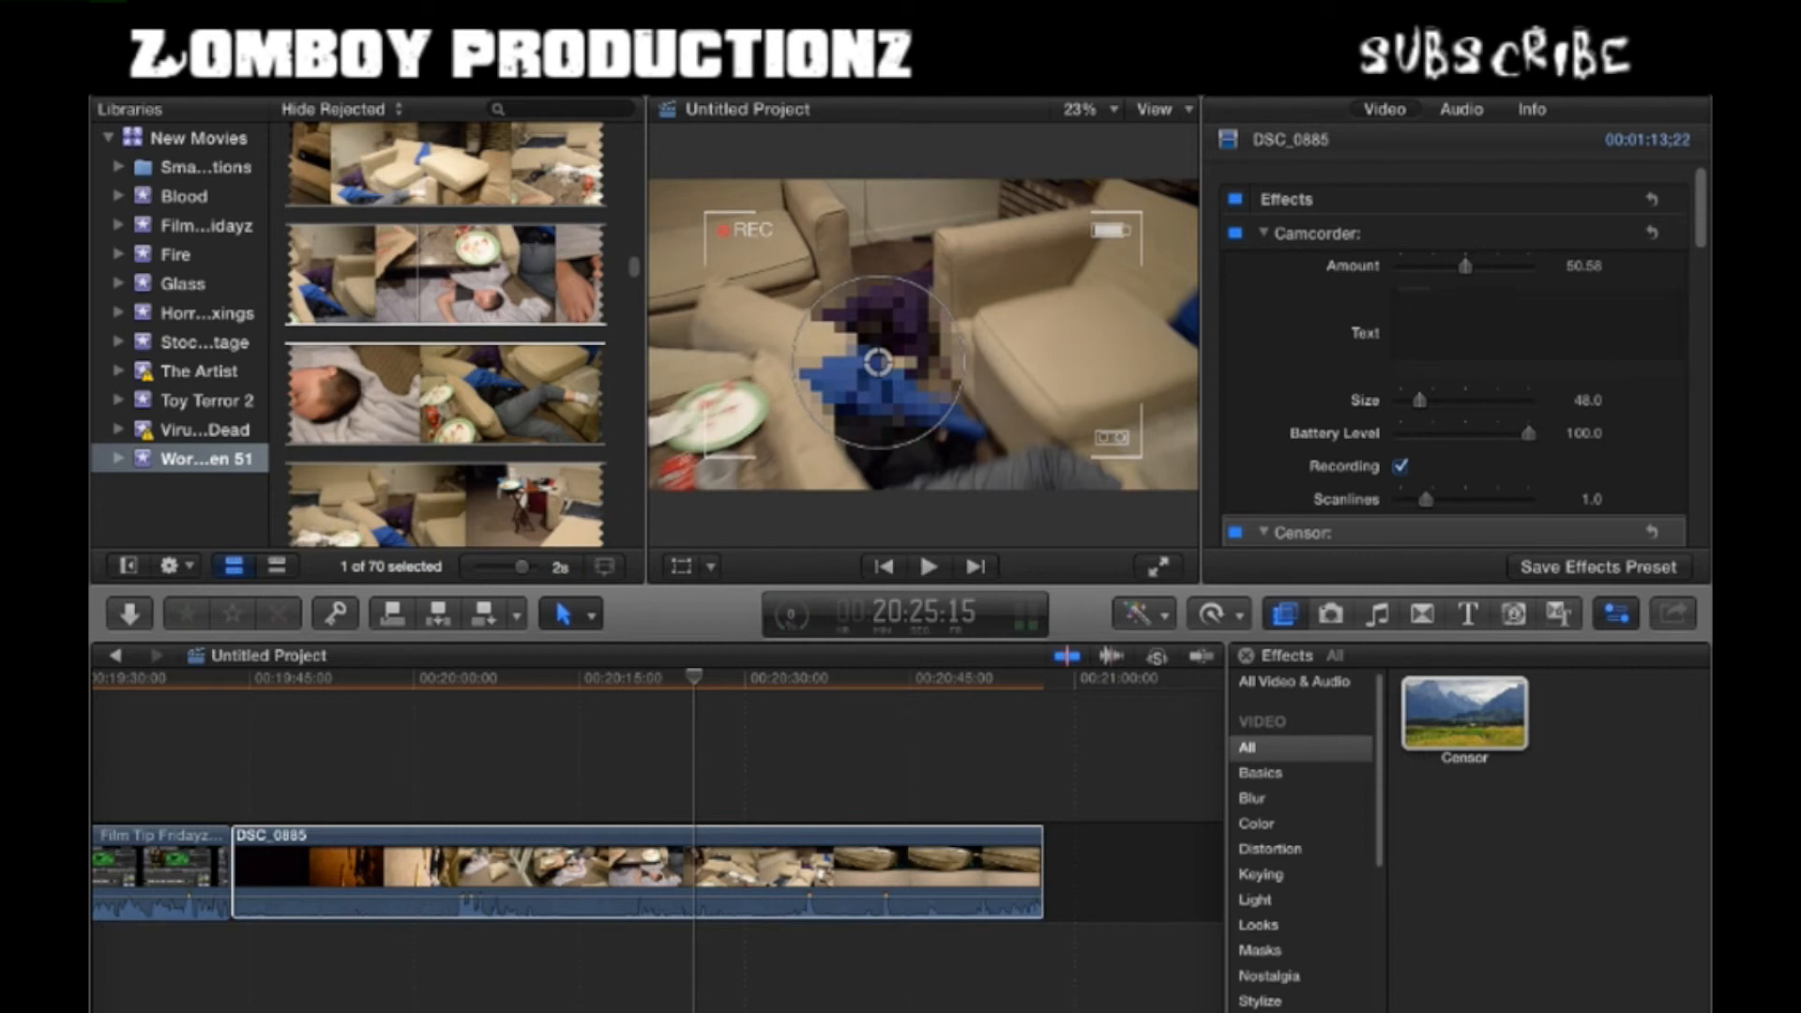
# - Try the Blur, Darken and Rectangle methods of the Censor effect, return to Pixelate and look over its remaining parameters
pyautogui.scroll(-5, 1454, 356)
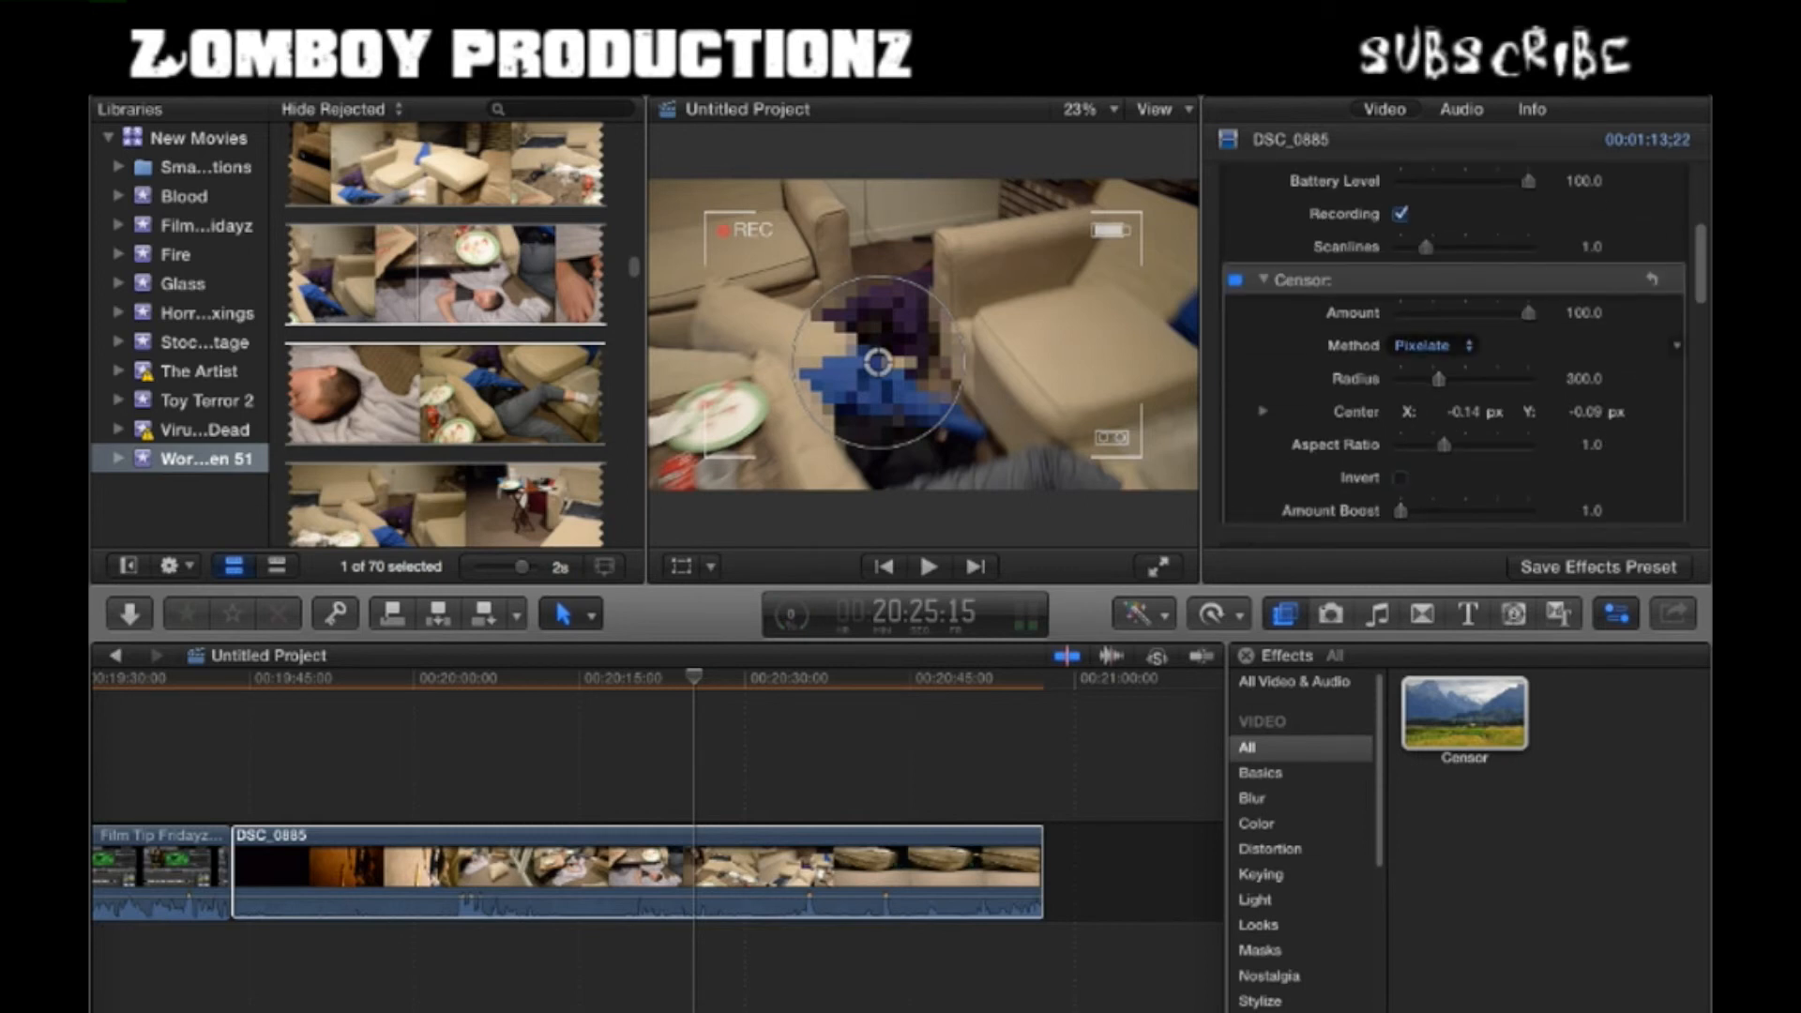
pyautogui.click(1418, 371)
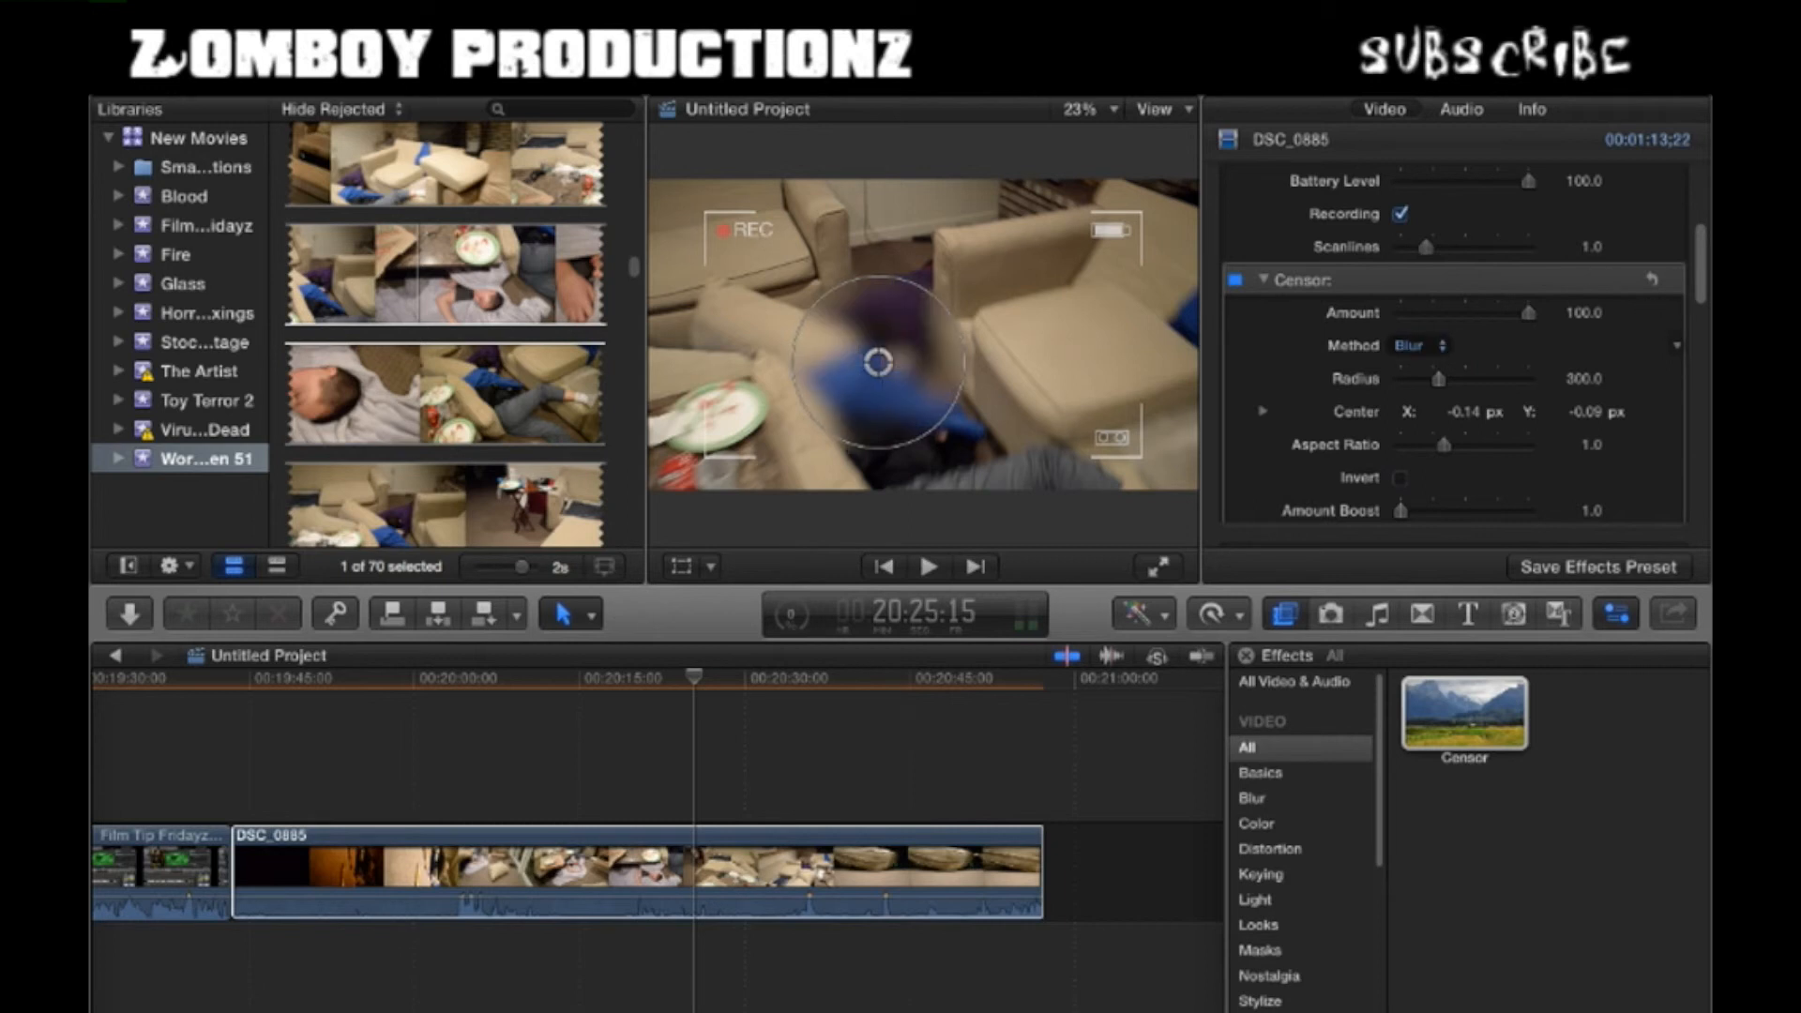
pyautogui.click(1418, 373)
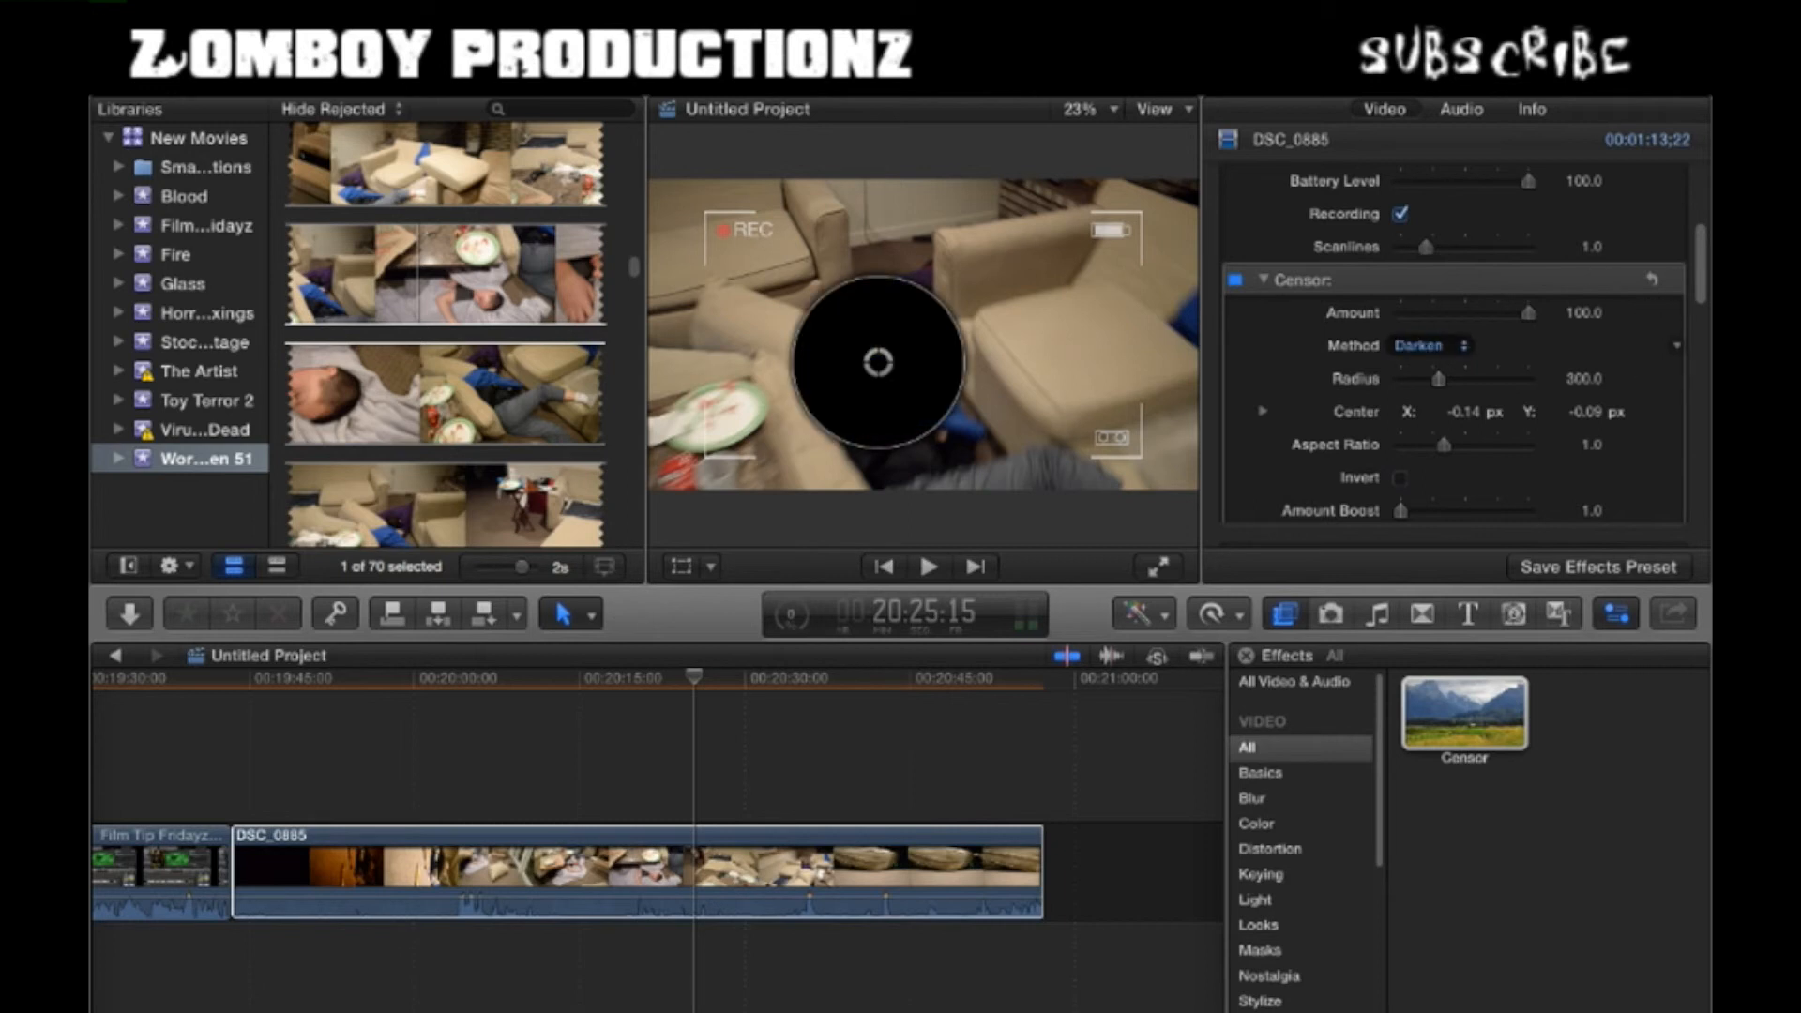
pyautogui.click(1427, 373)
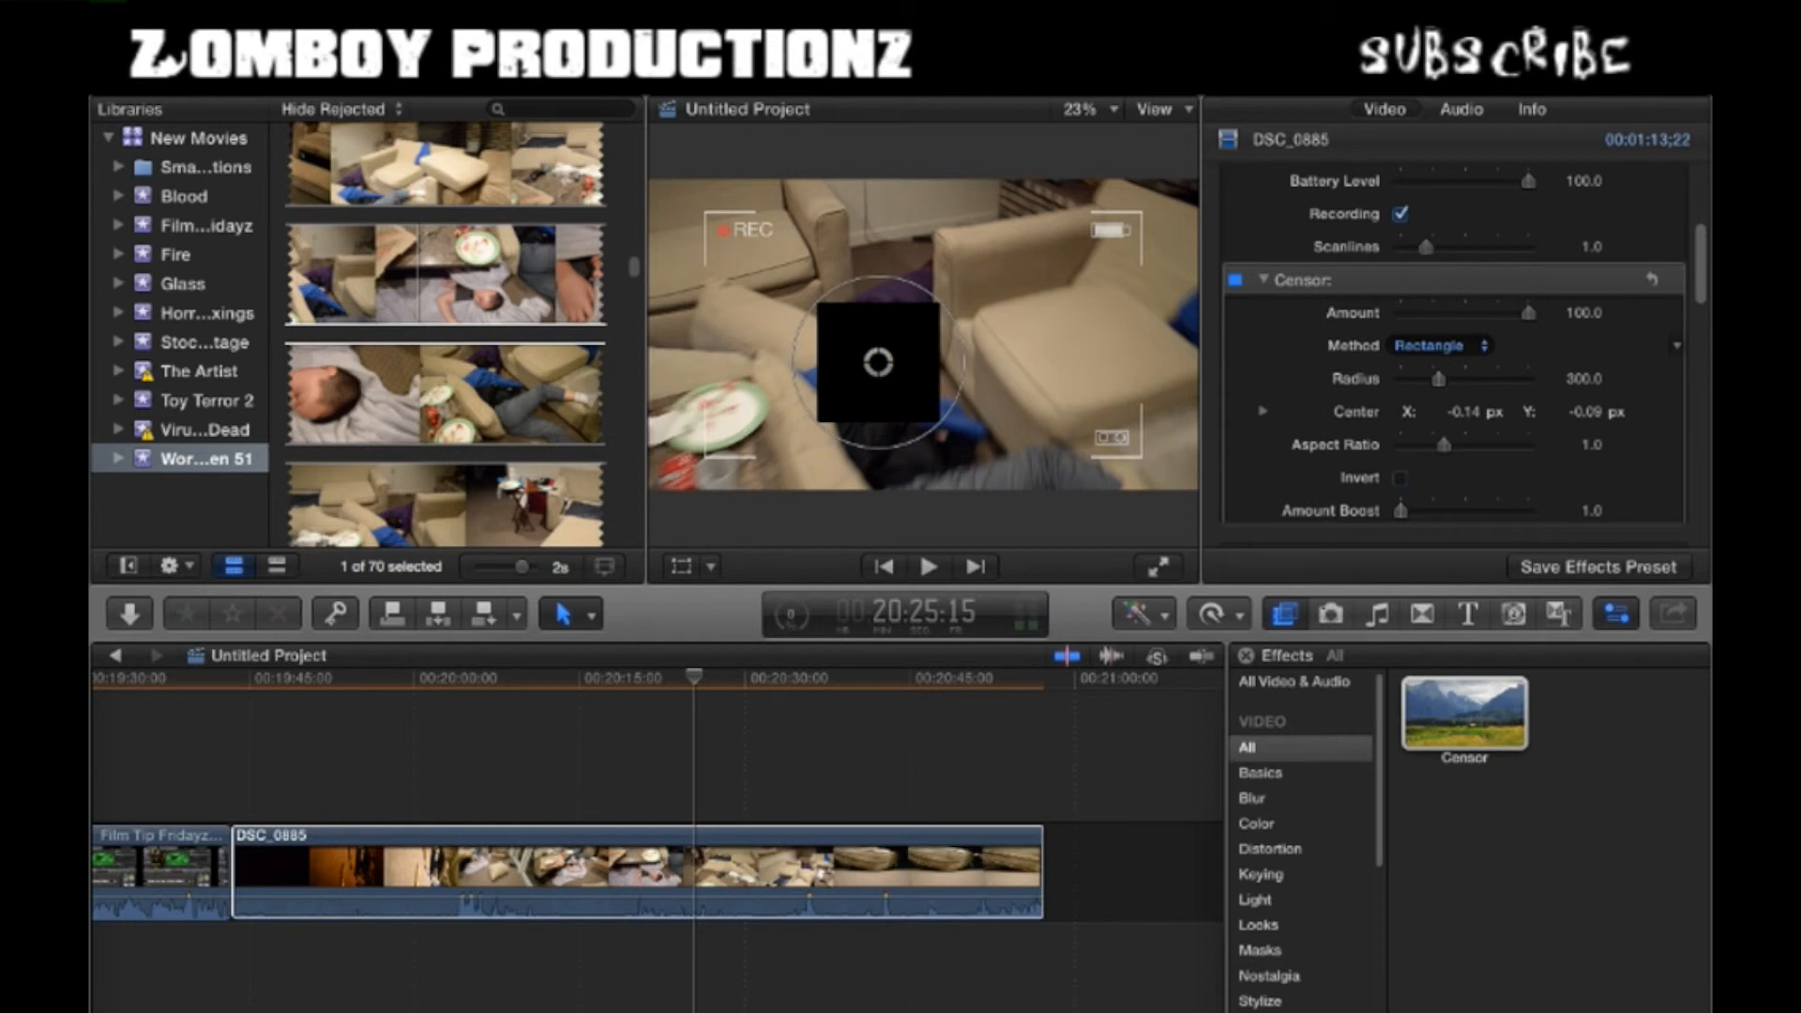
pyautogui.click(1428, 270)
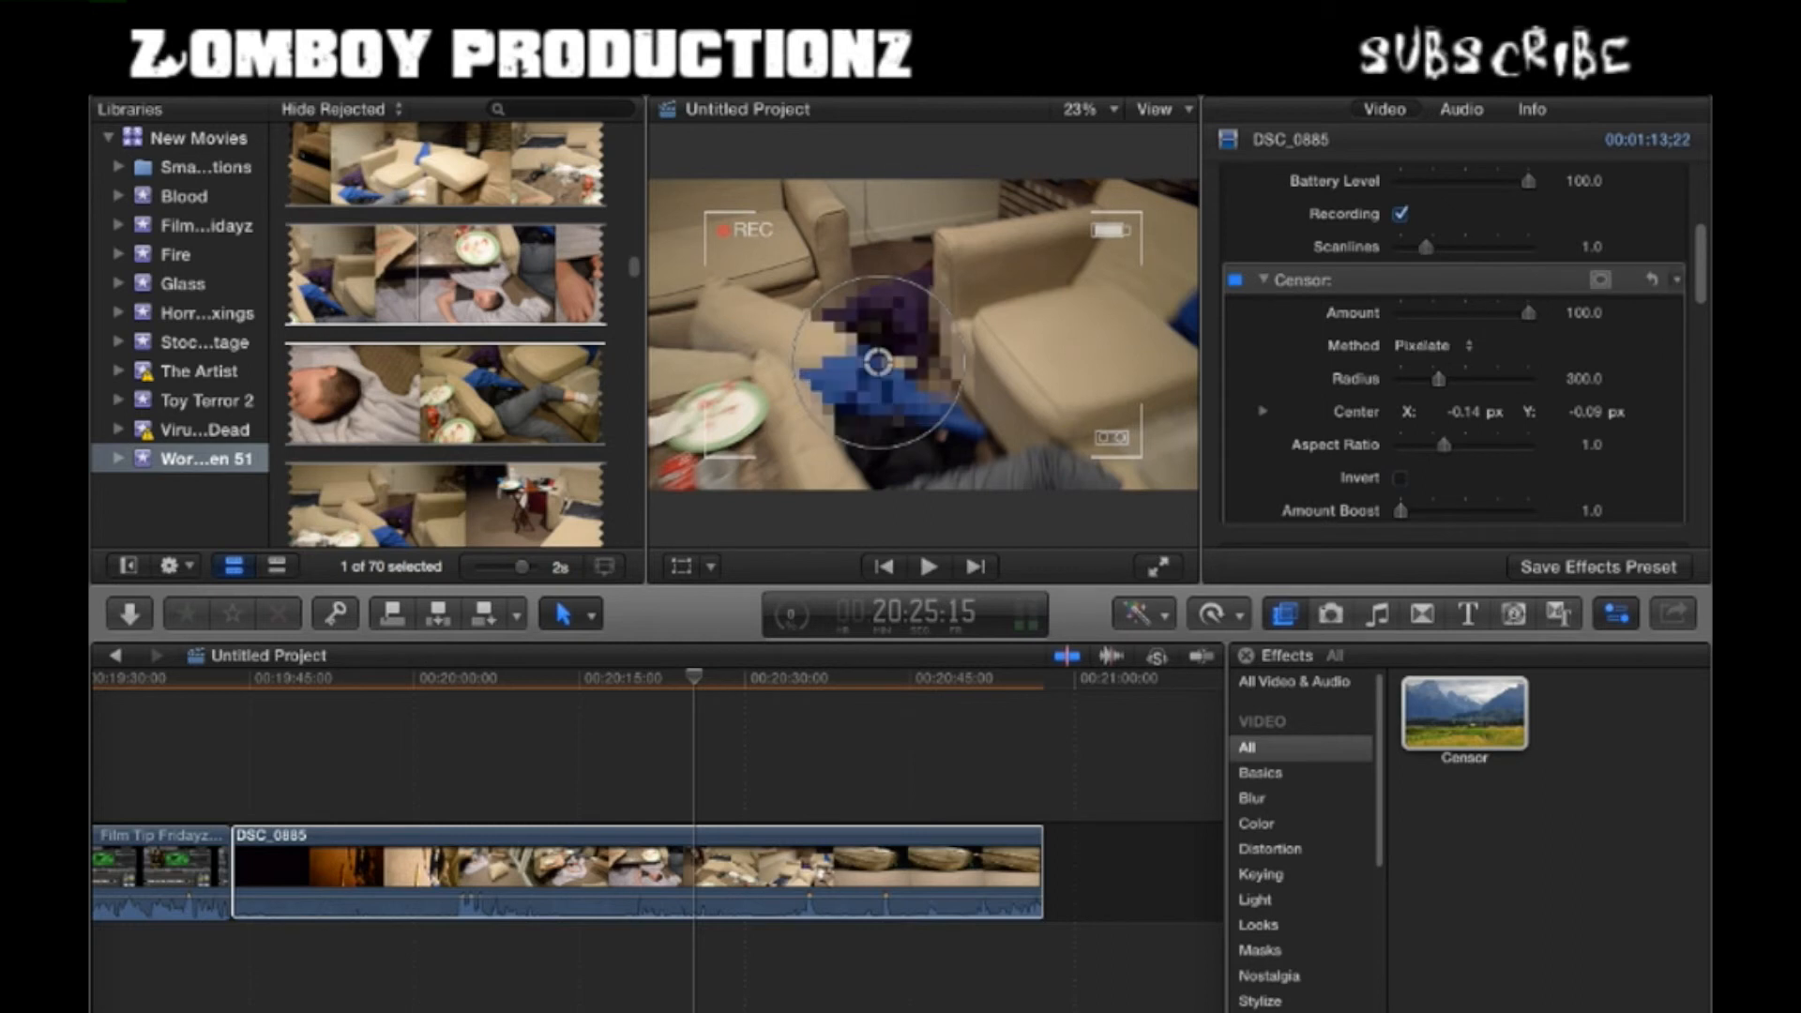
pyautogui.scroll(-4, 1453, 356)
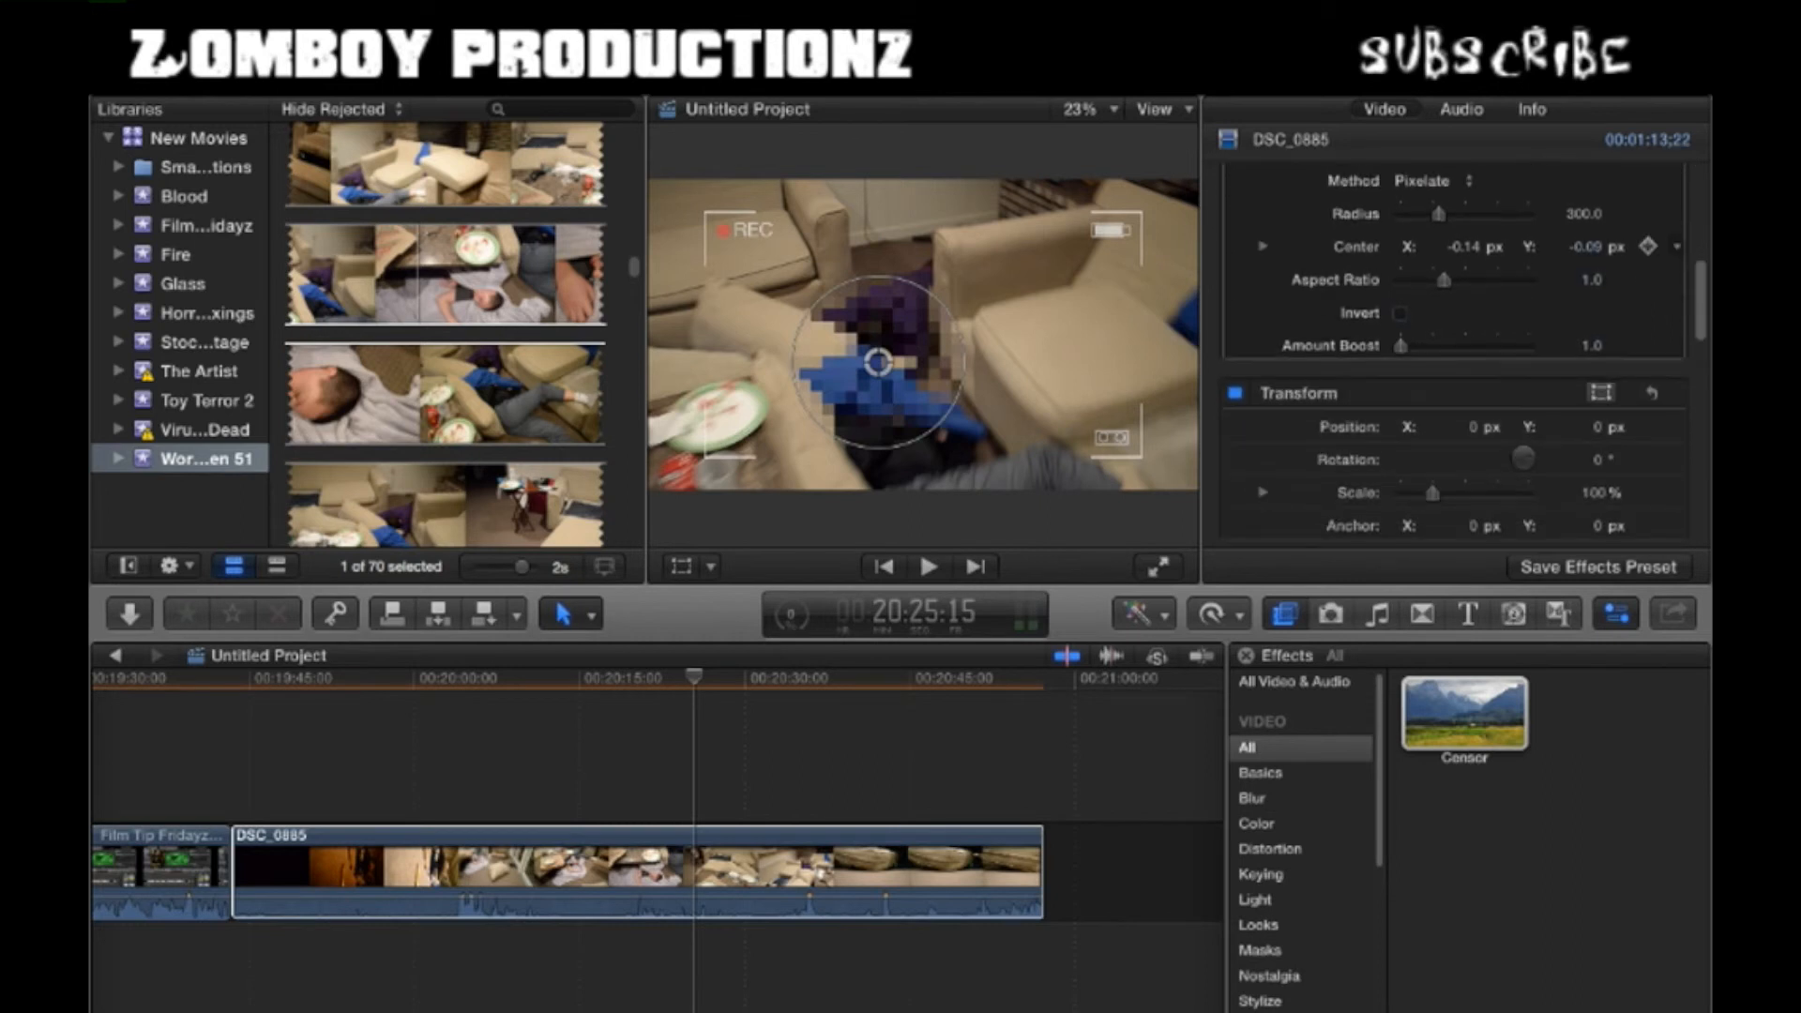
pyautogui.scroll(3, 1453, 356)
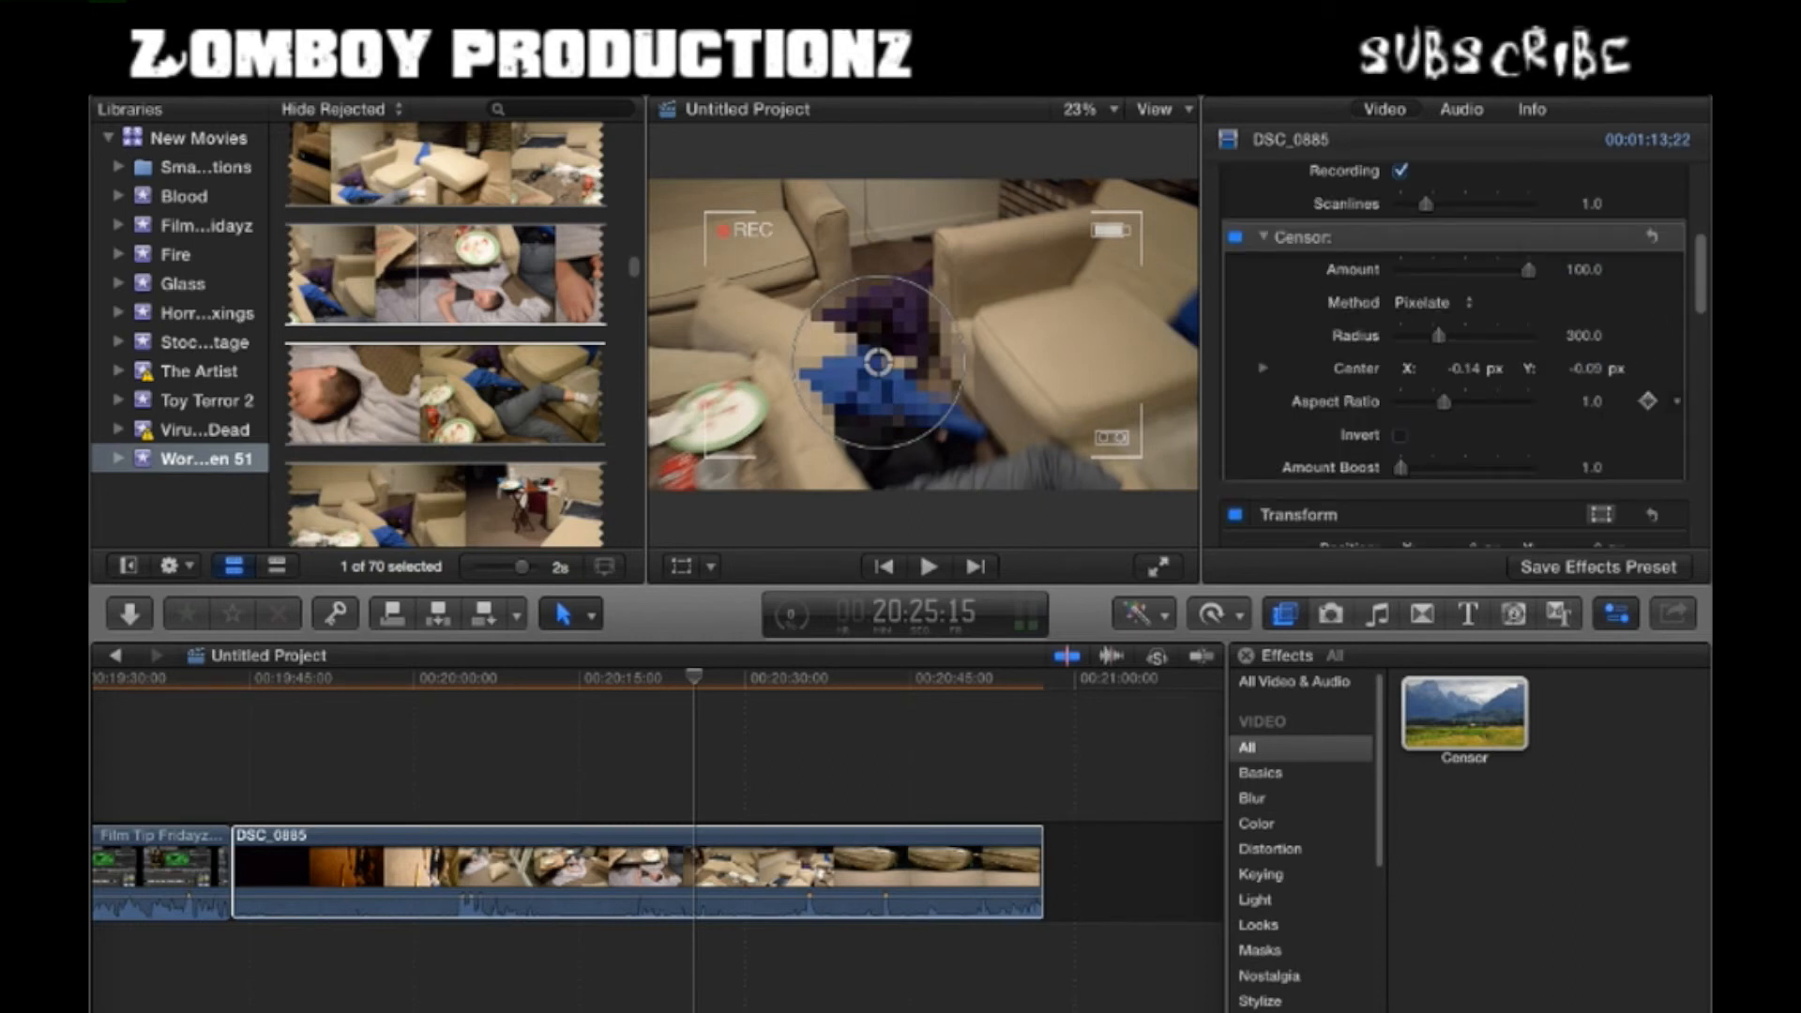
# - Set the Censor effect's aspect ratio to 0.5 and its radius to 1000 on the DSC_0885 clip
pyautogui.moveTo(1444, 402); pyautogui.dragTo(1400, 401)
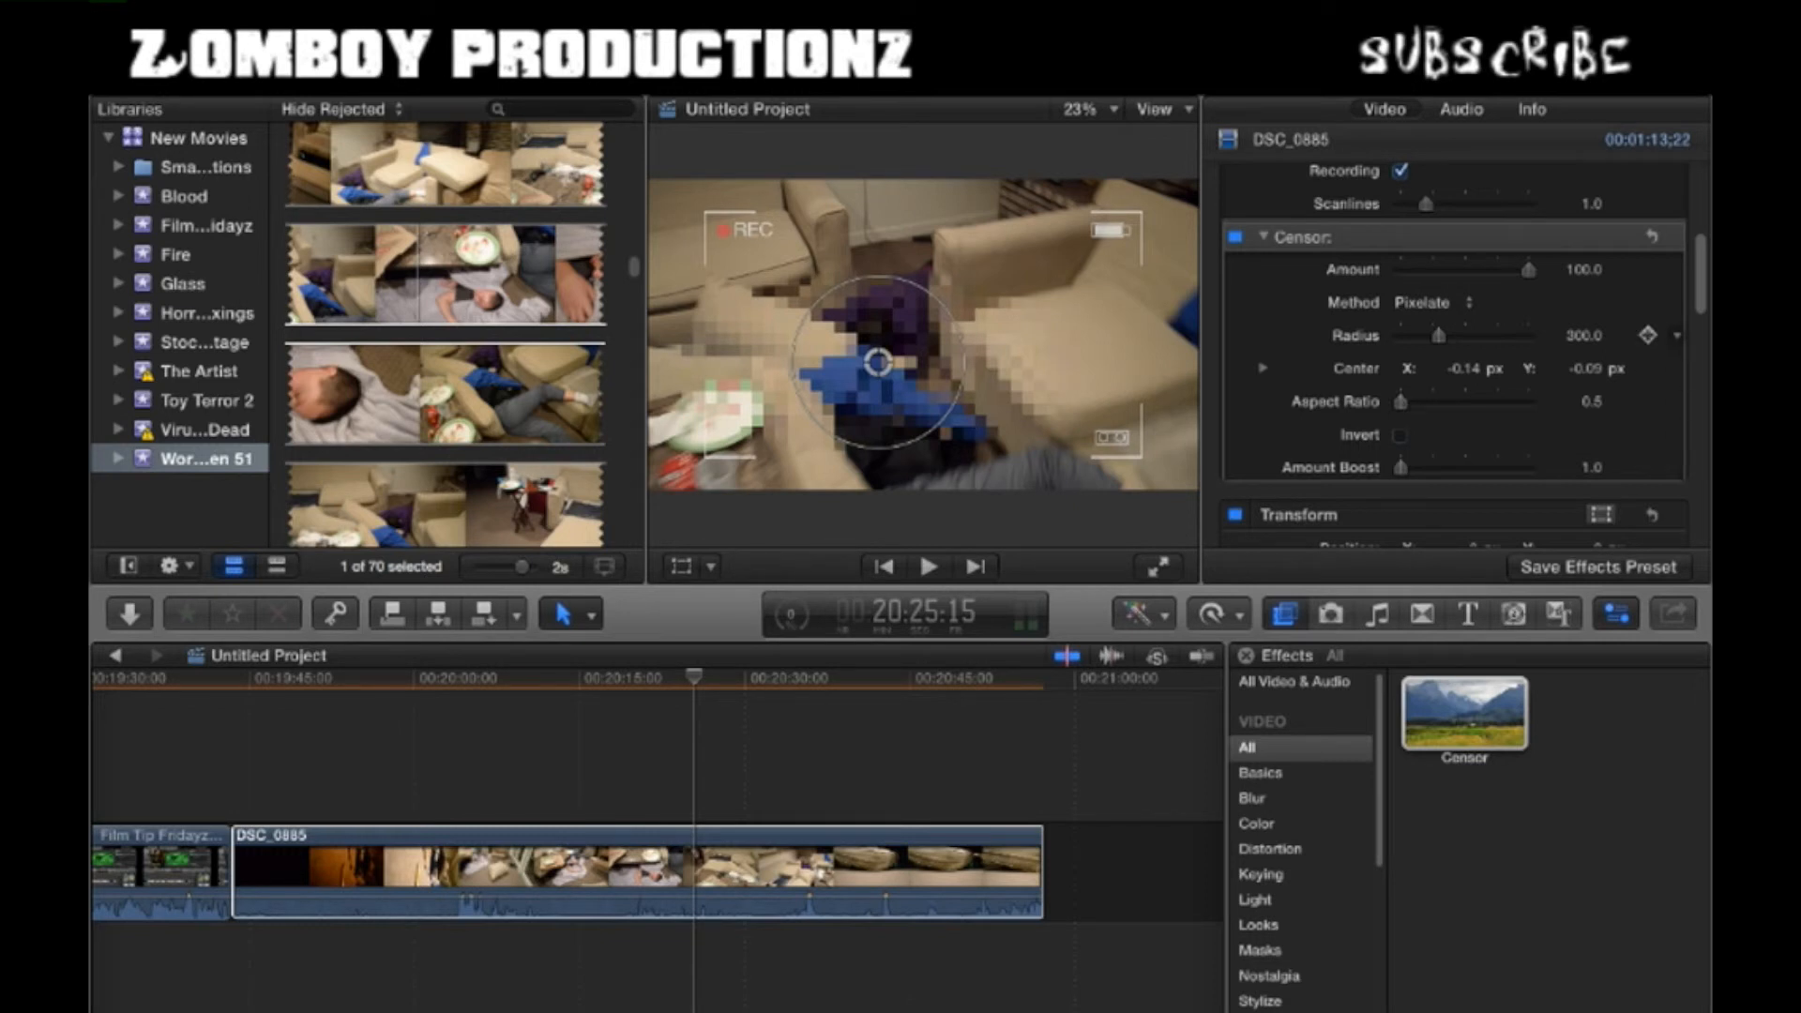
pyautogui.moveTo(1438, 334); pyautogui.dragTo(1528, 334)
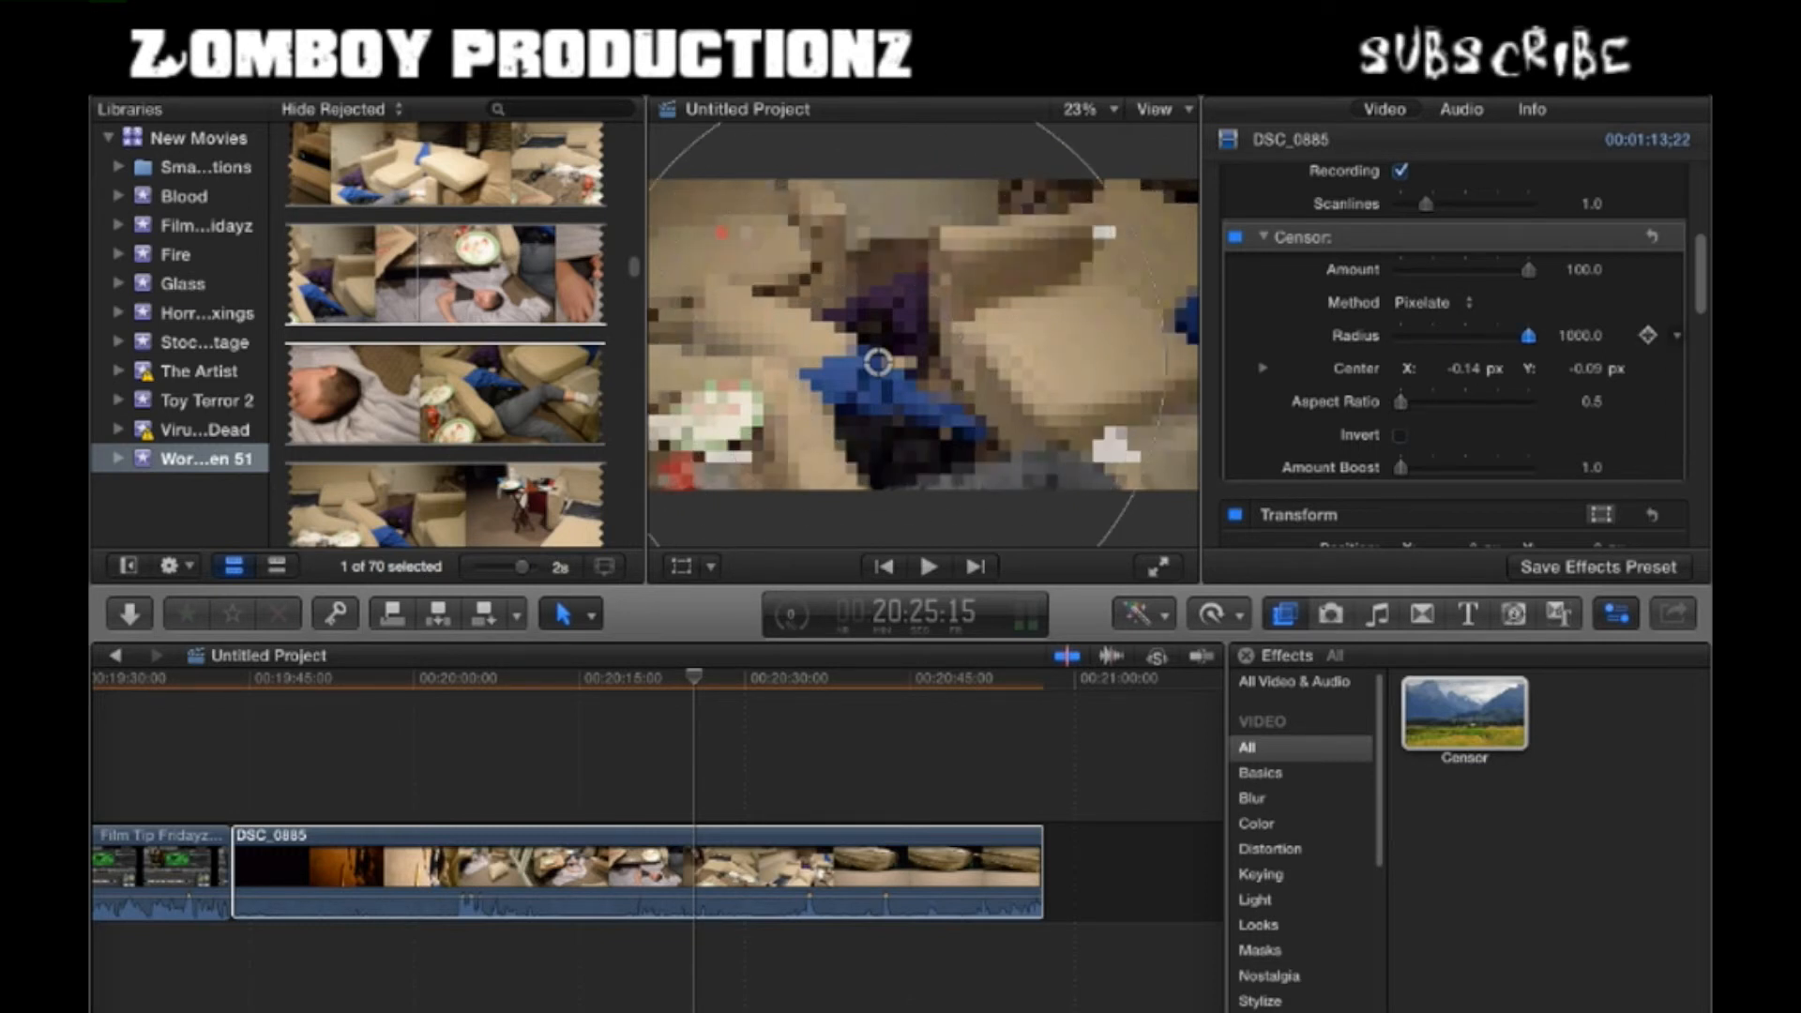
pyautogui.moveTo(1164, 361)
pyautogui.mouseDown()
pyautogui.moveTo(987, 361)
pyautogui.moveTo(1164, 362)
pyautogui.mouseUp()
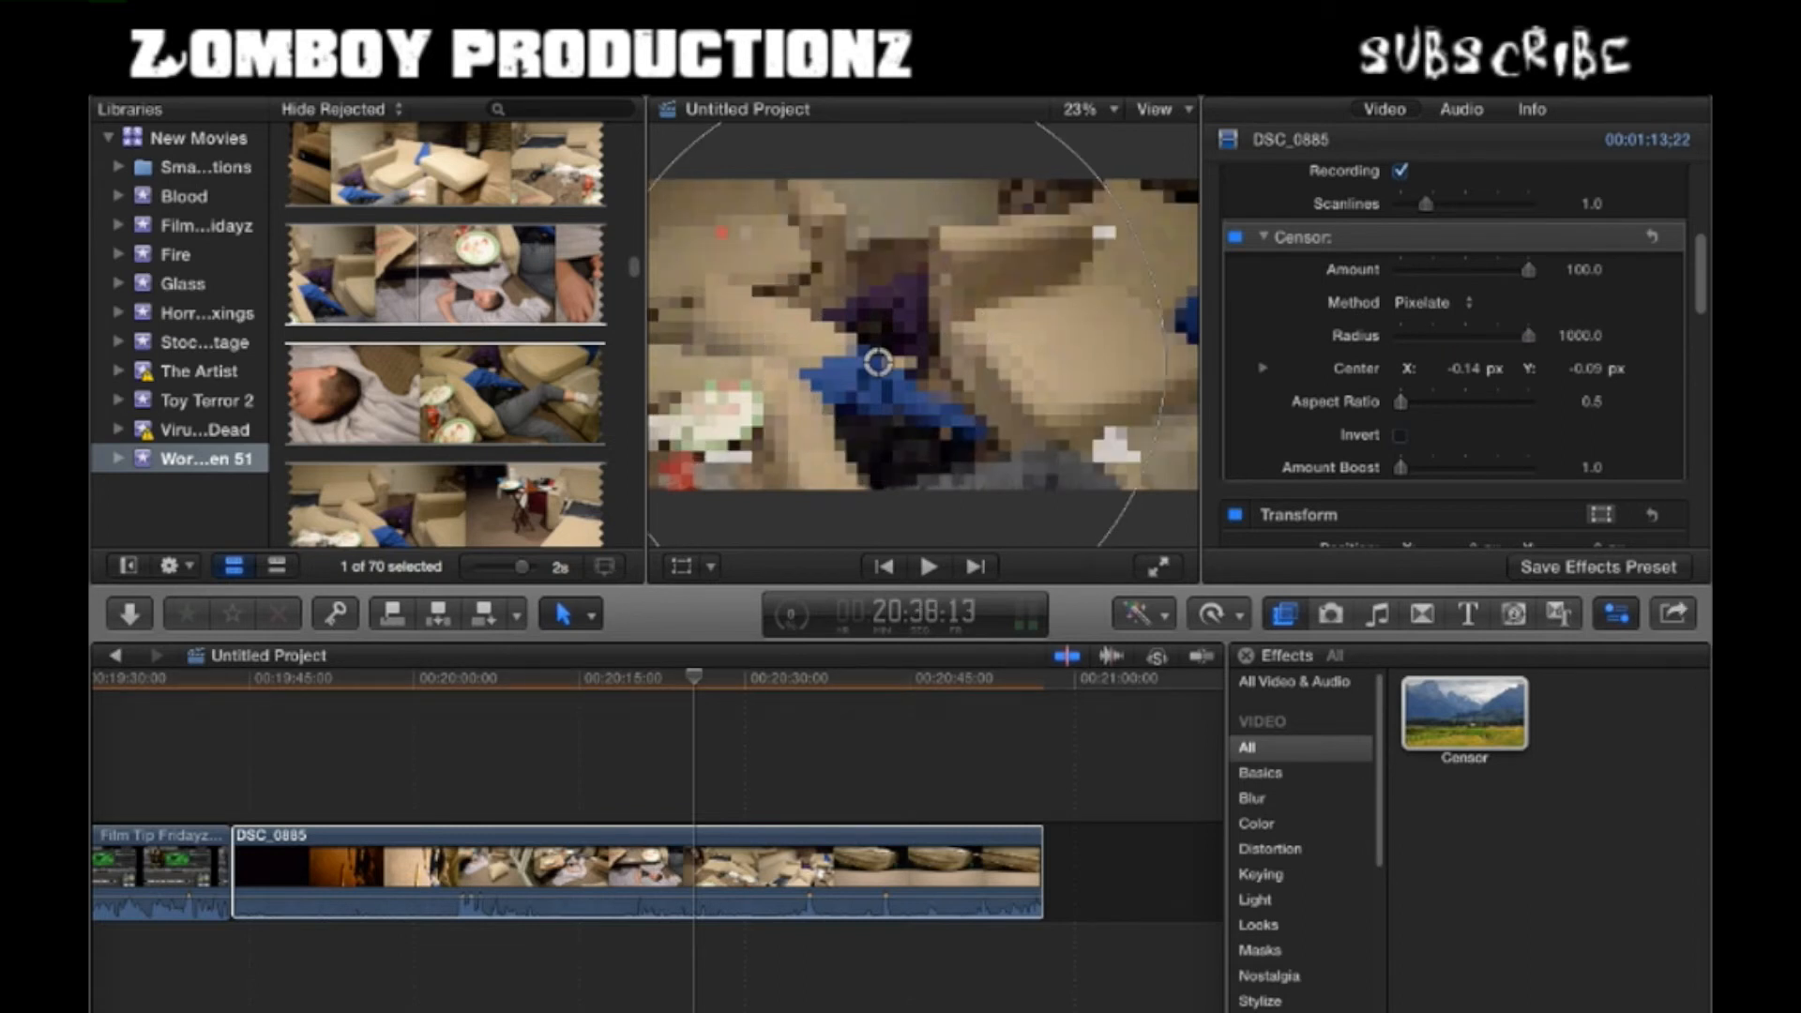
pyautogui.click(838, 868)
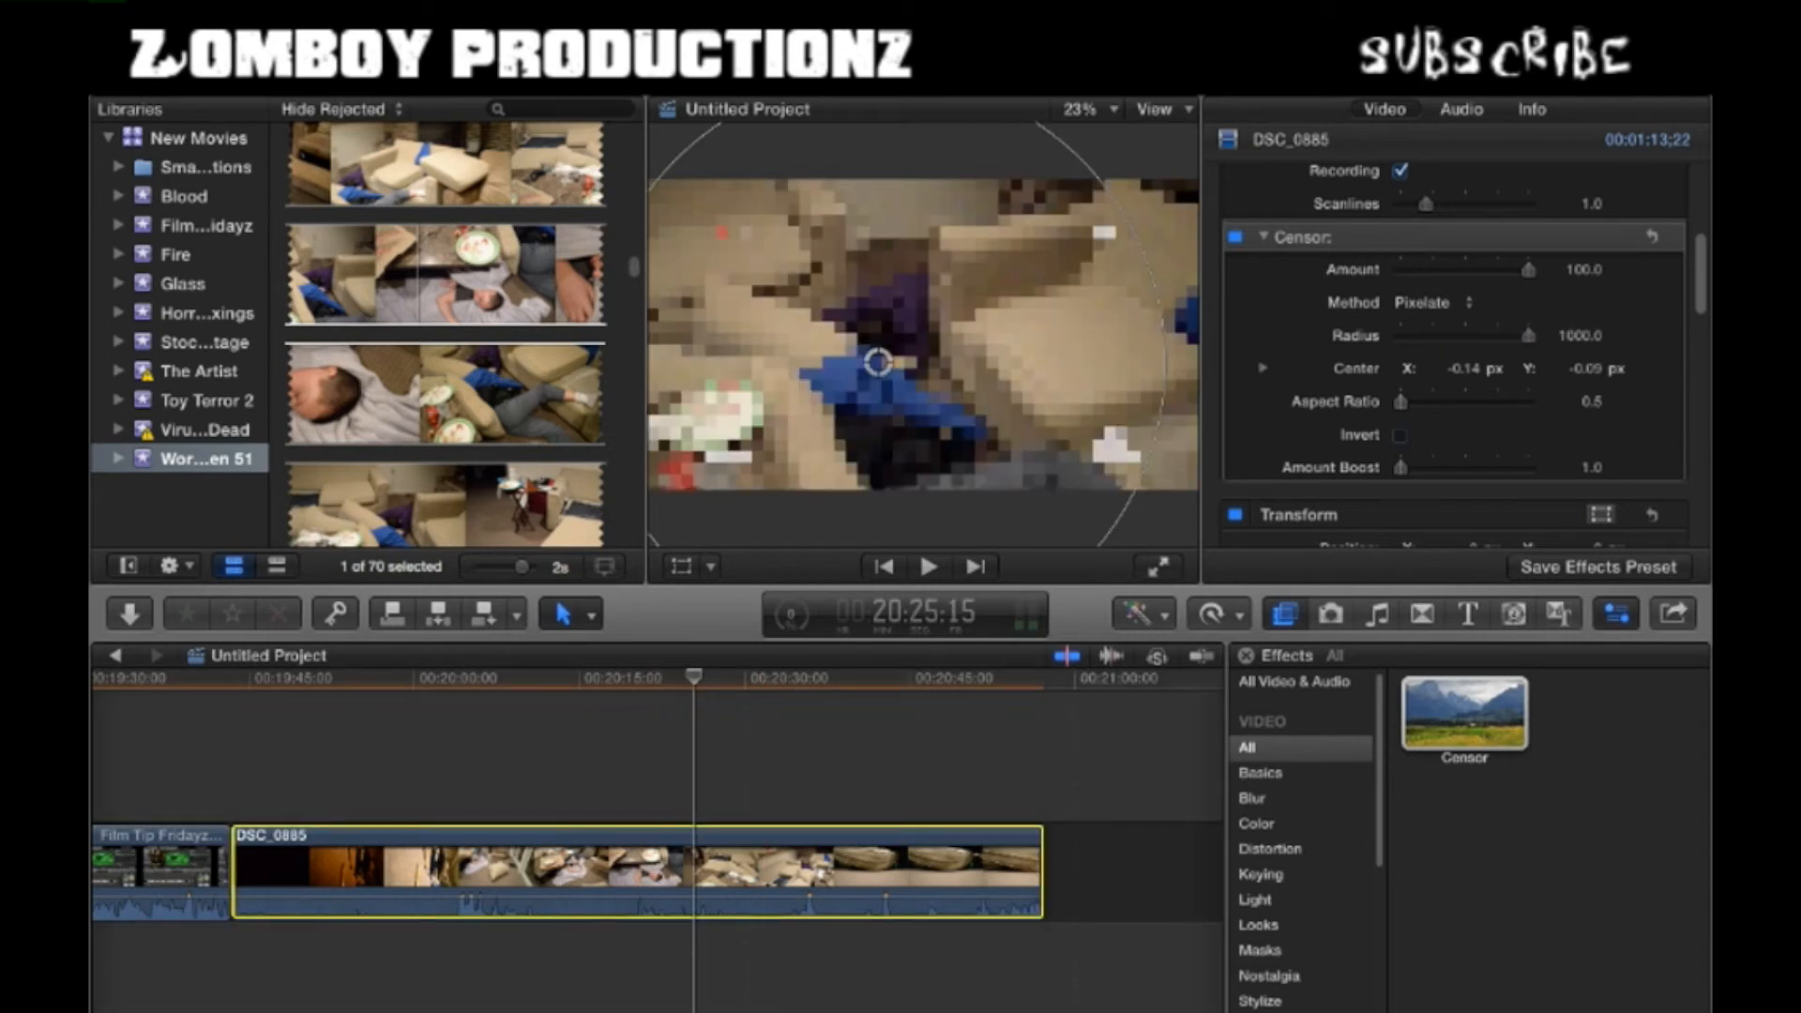
# - Return to the Film Tip Fridayz project and play a moment of it from the very beginning
pyautogui.scroll(5, 1452, 365)
pyautogui.click(454, 867)
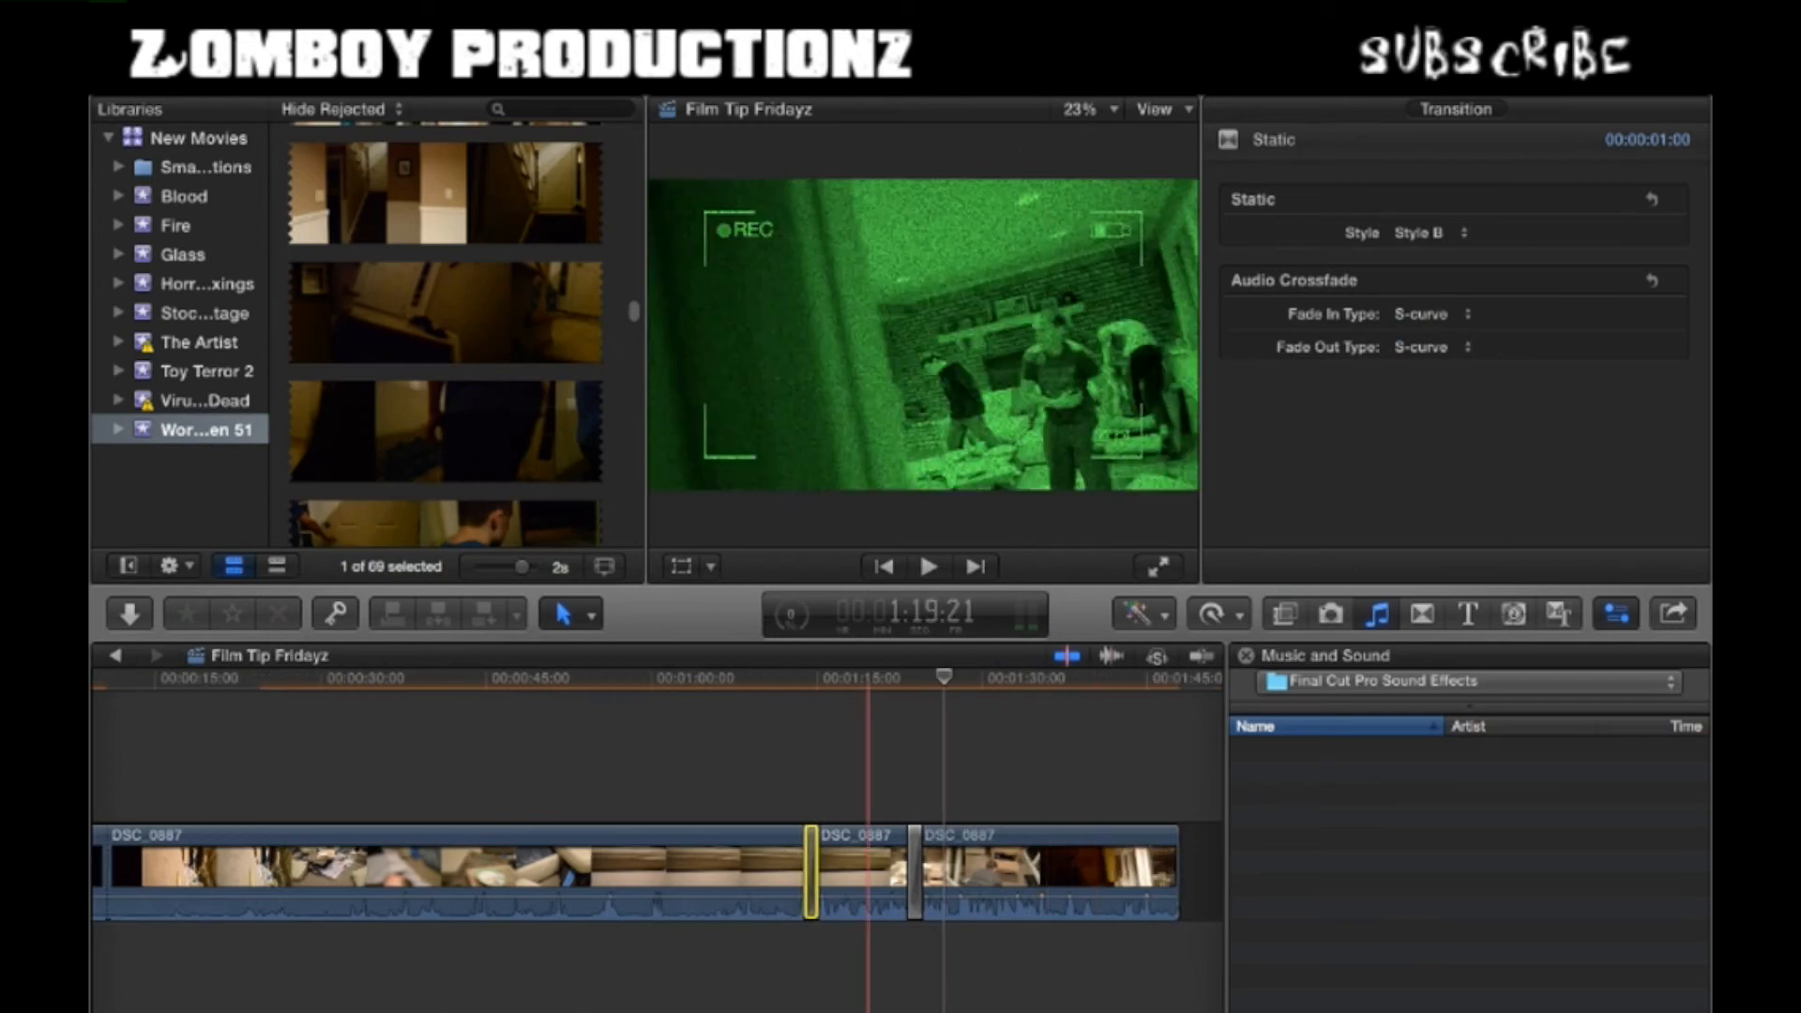
pyautogui.press('Home')
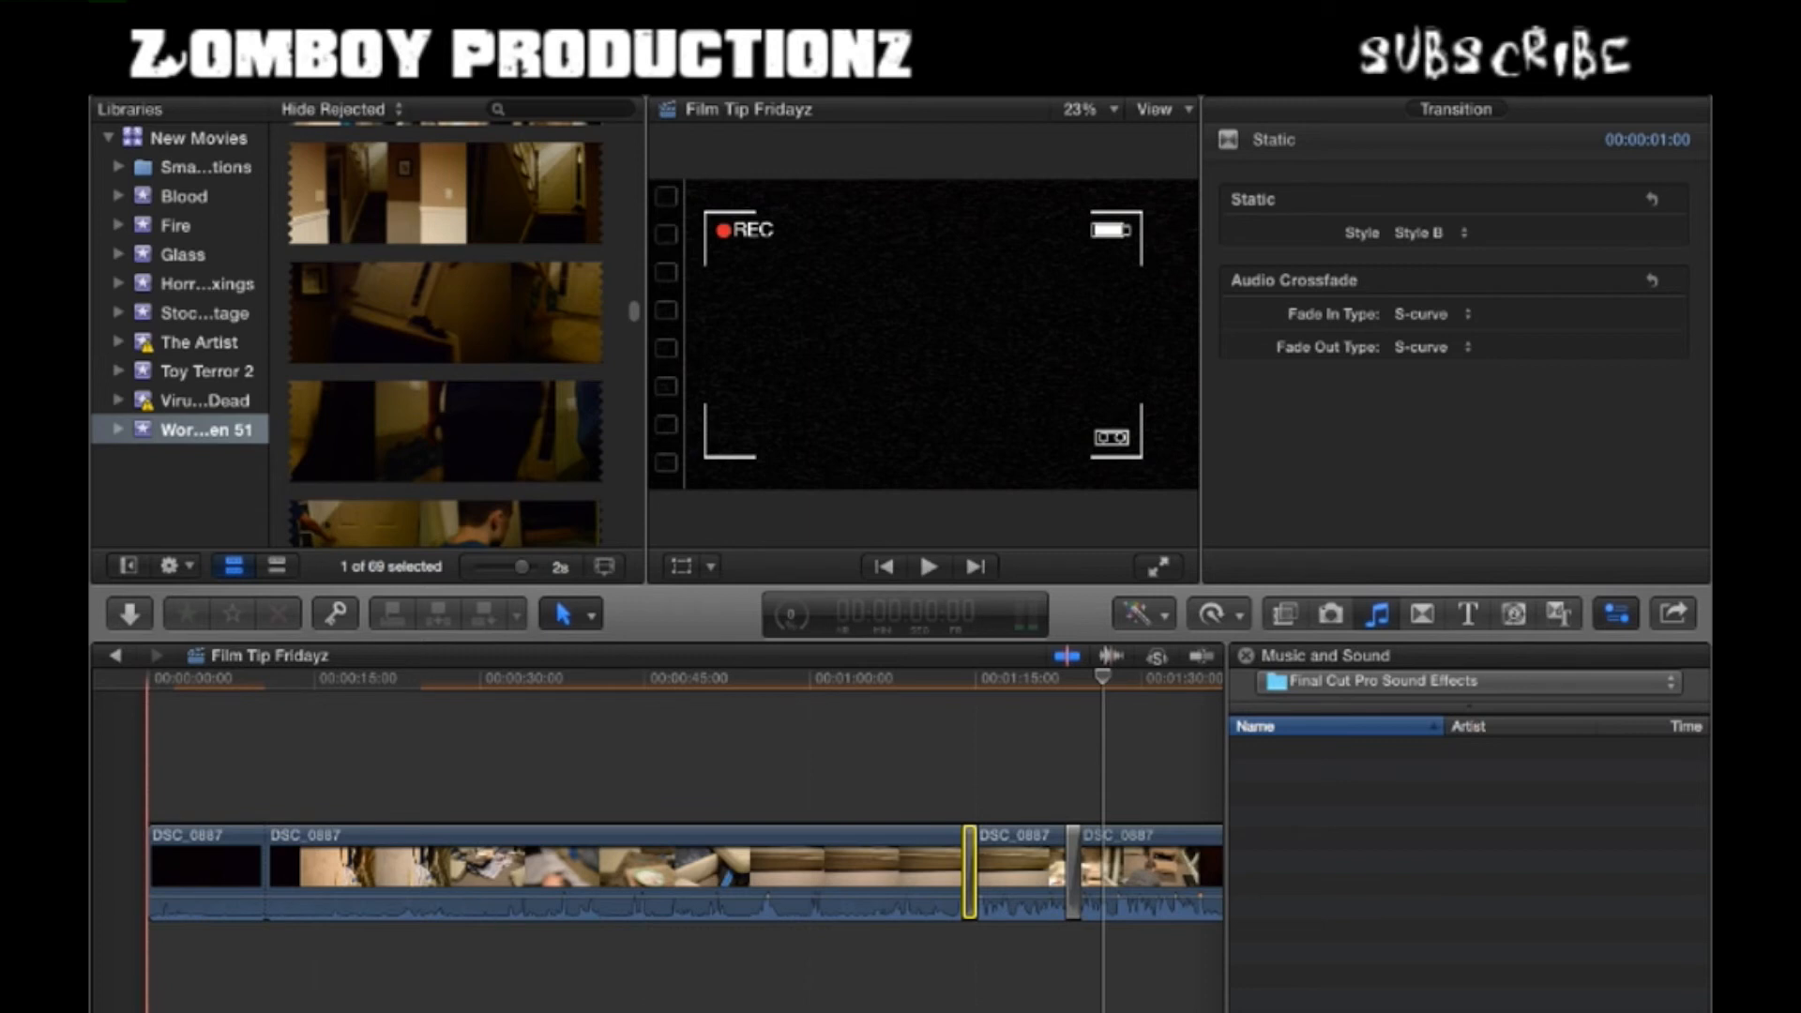
pyautogui.press('space')
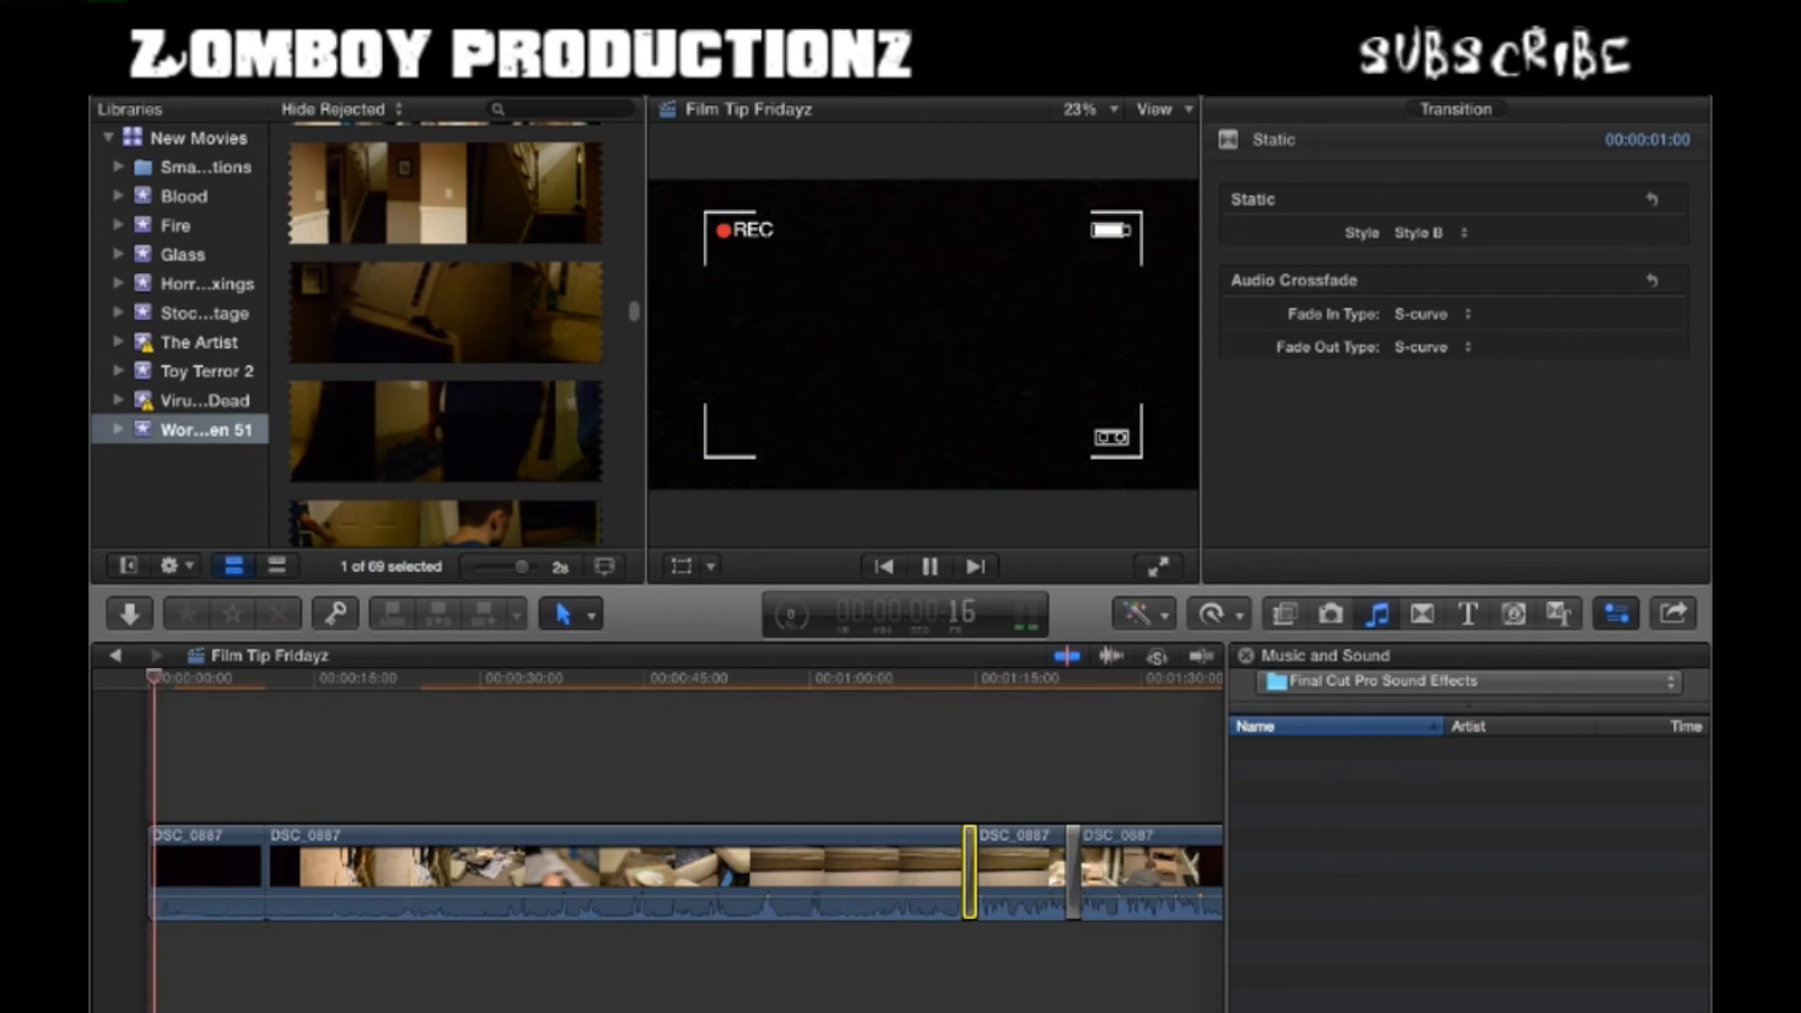
pyautogui.press('space')
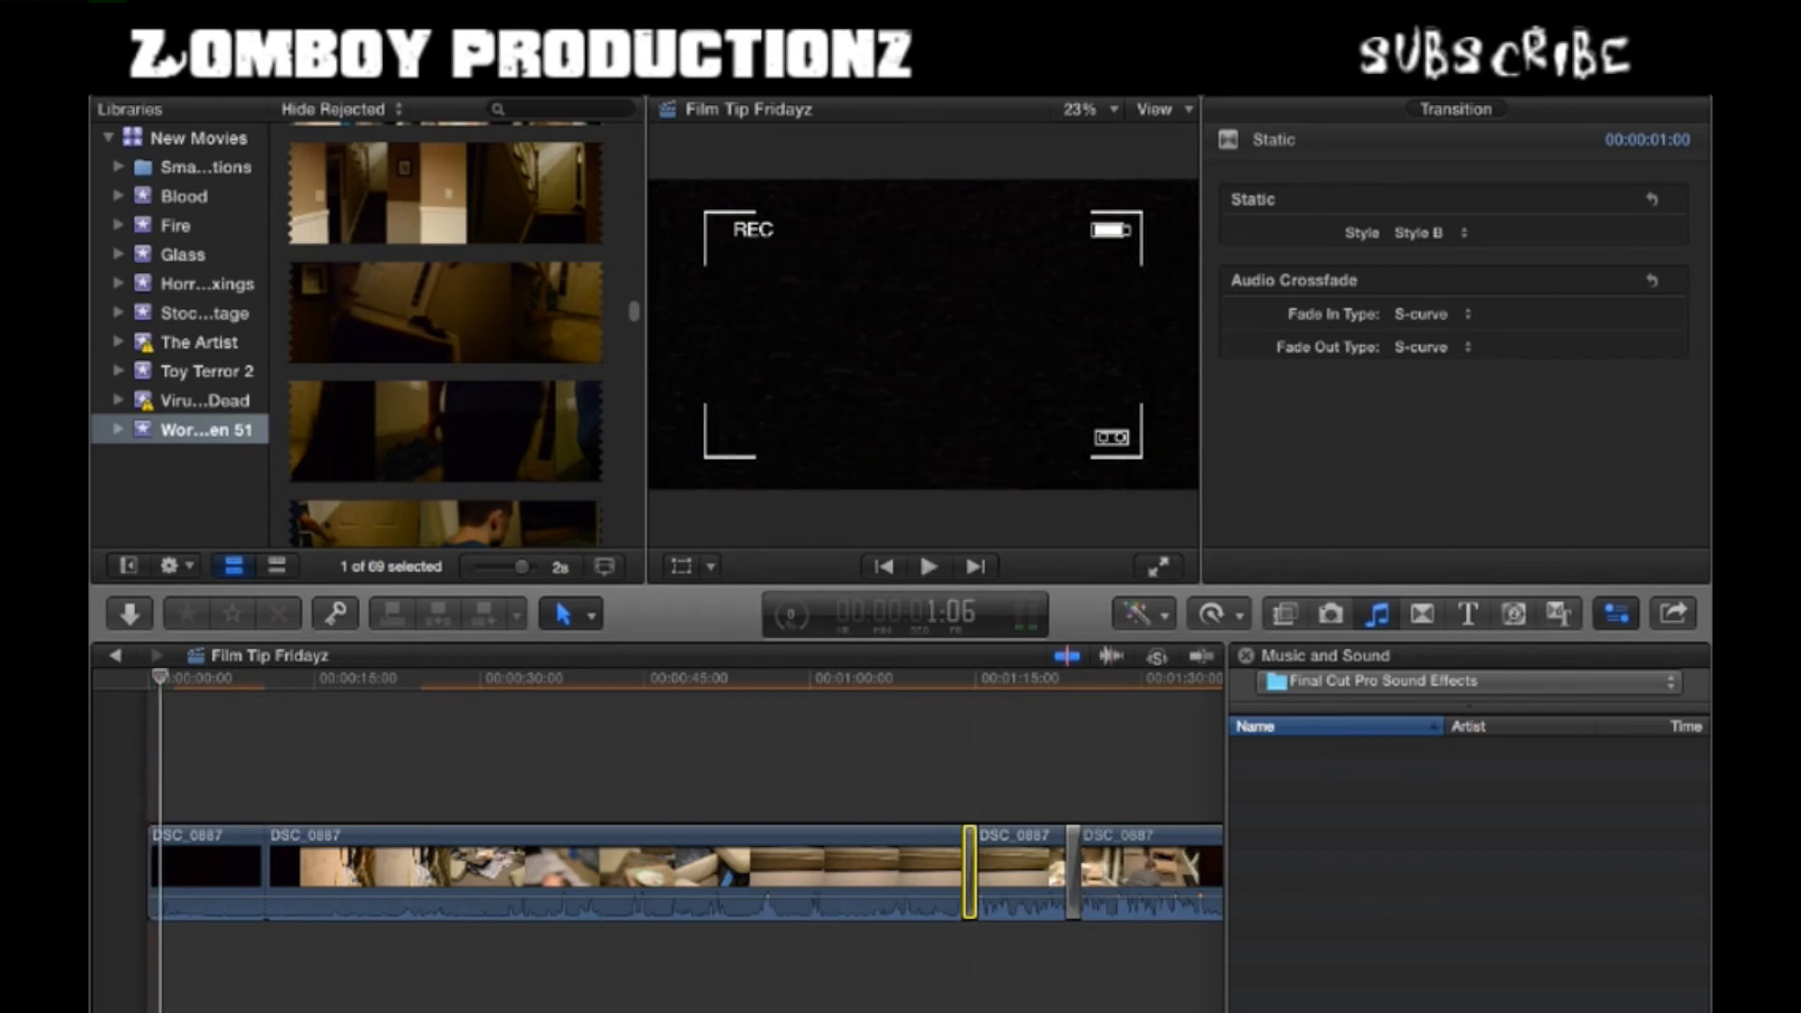
# - Search the audio effects for "radio" and apply Vintage Radios to the second DSC_0887 clip
pyautogui.press('super+5')
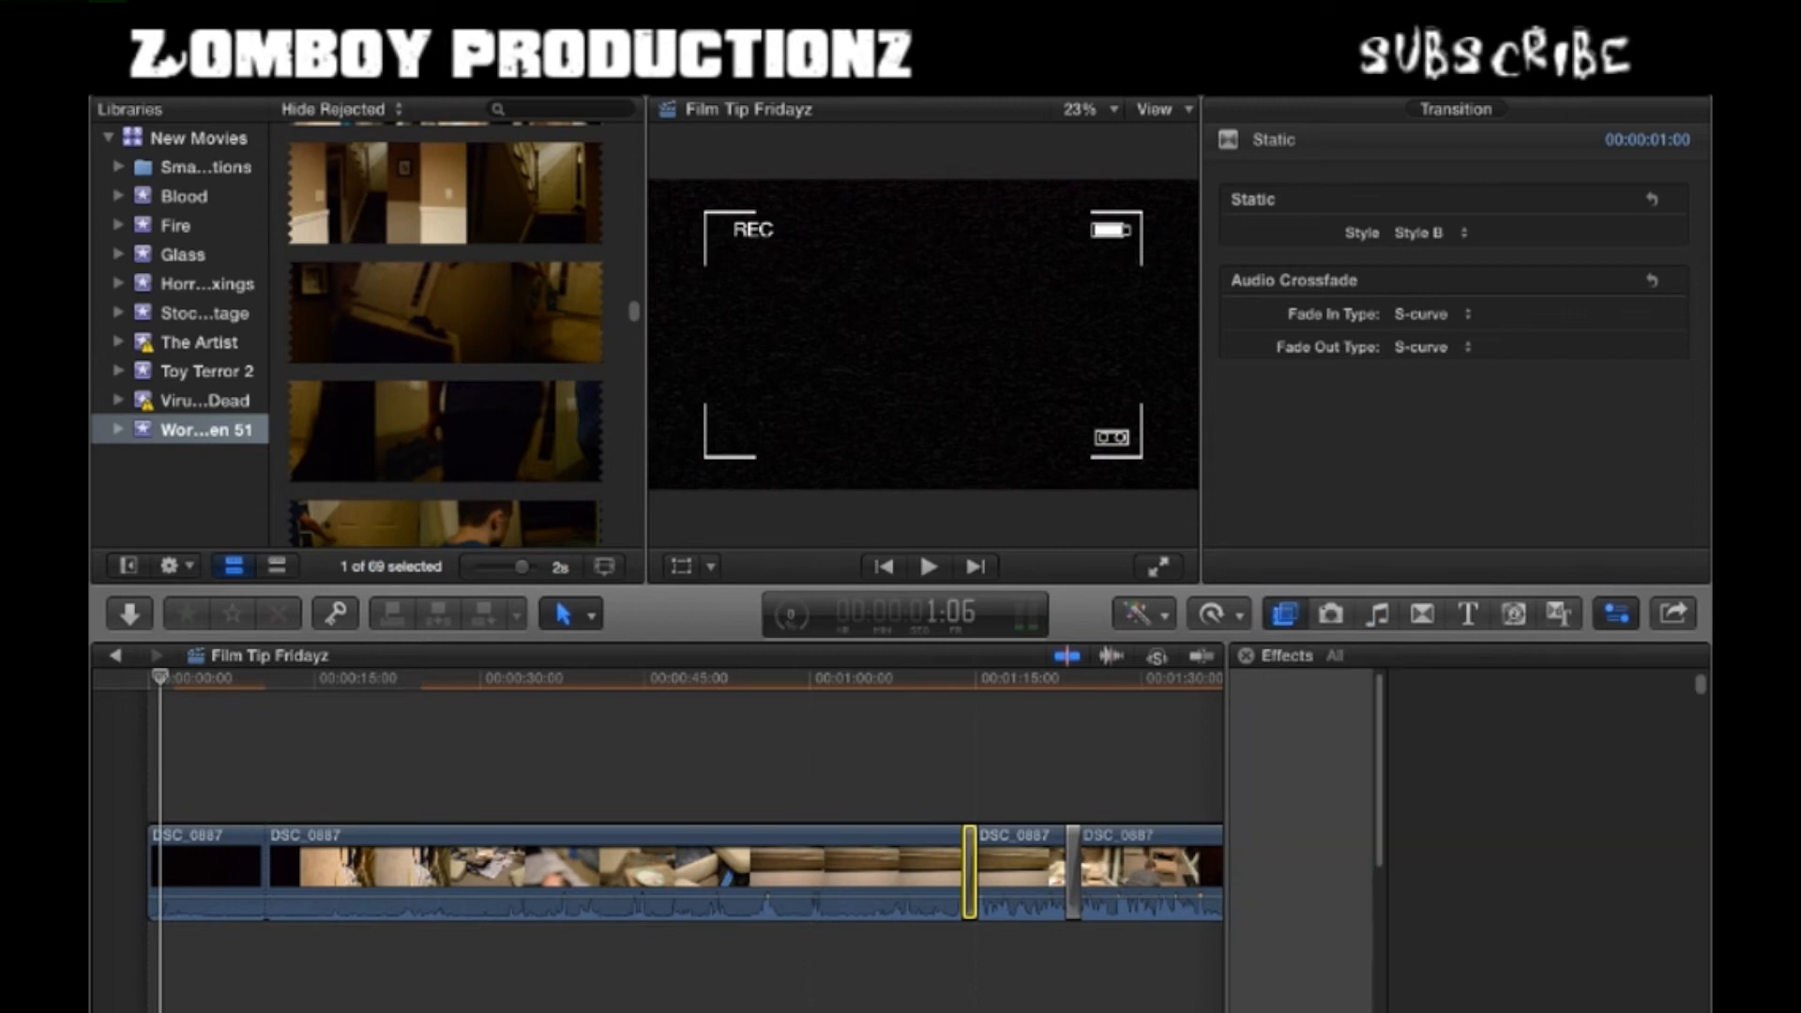
pyautogui.scroll(-2, 1305, 835)
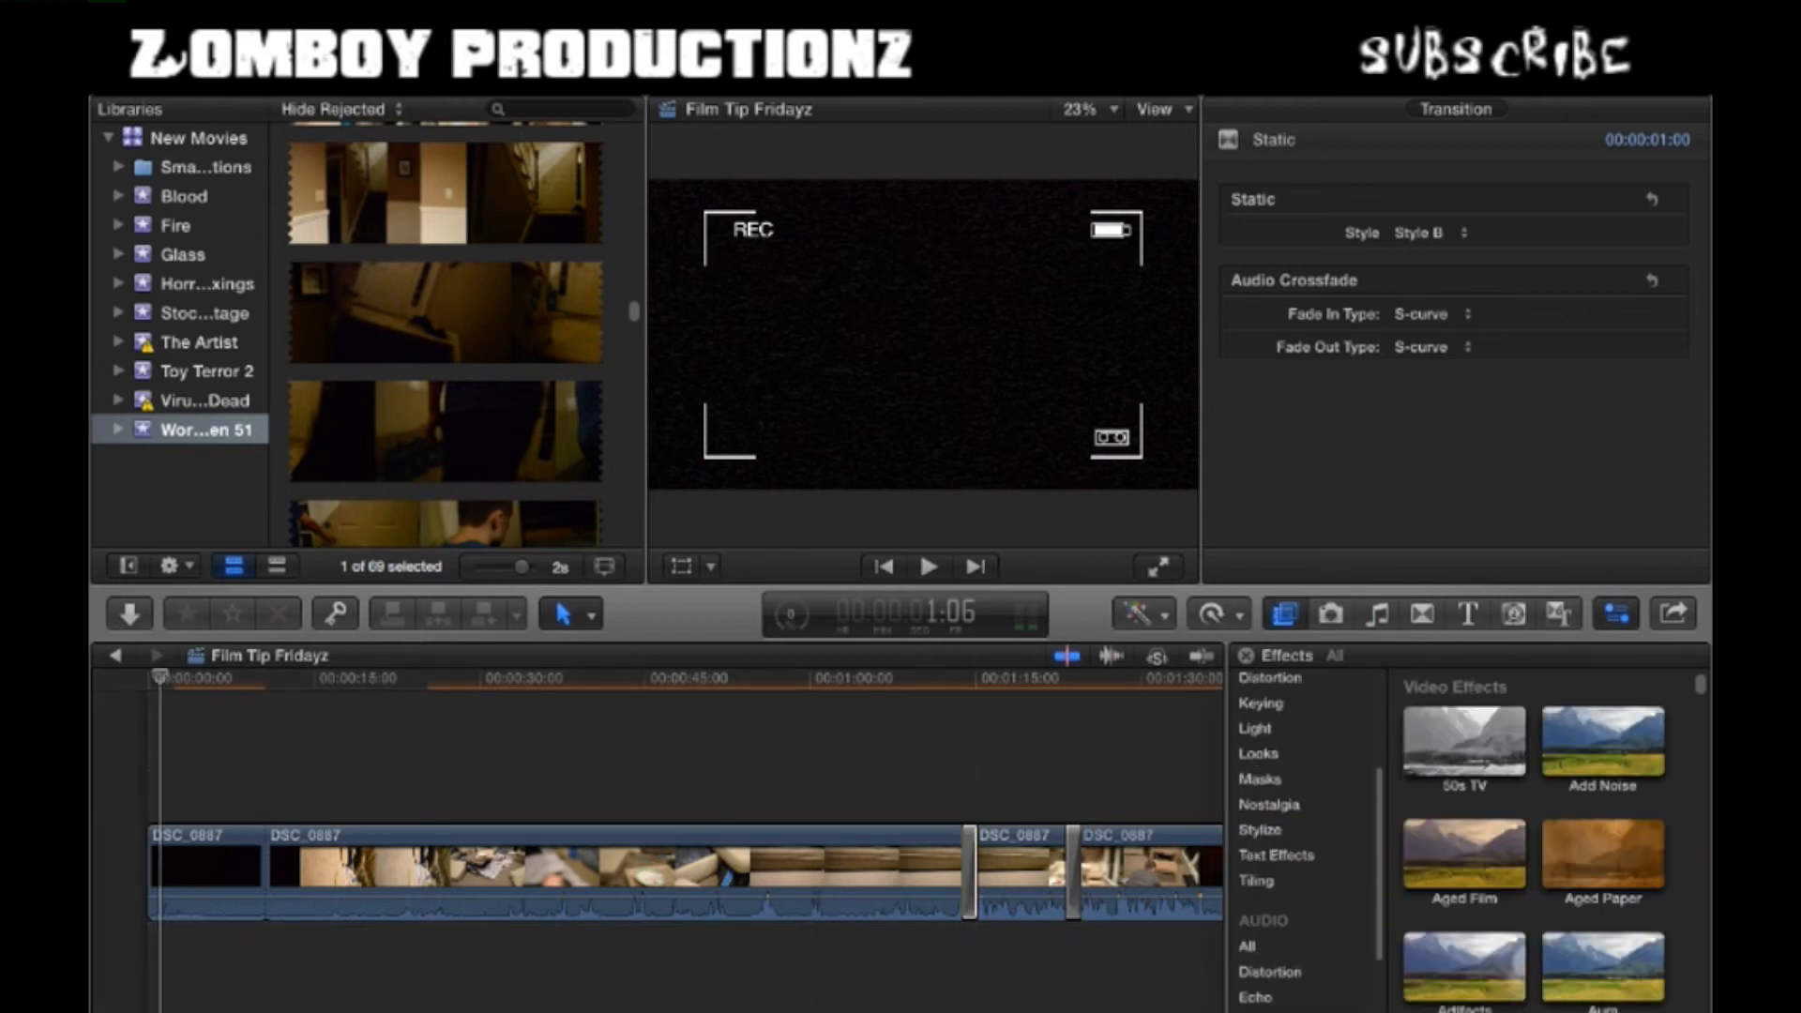
pyautogui.click(1299, 942)
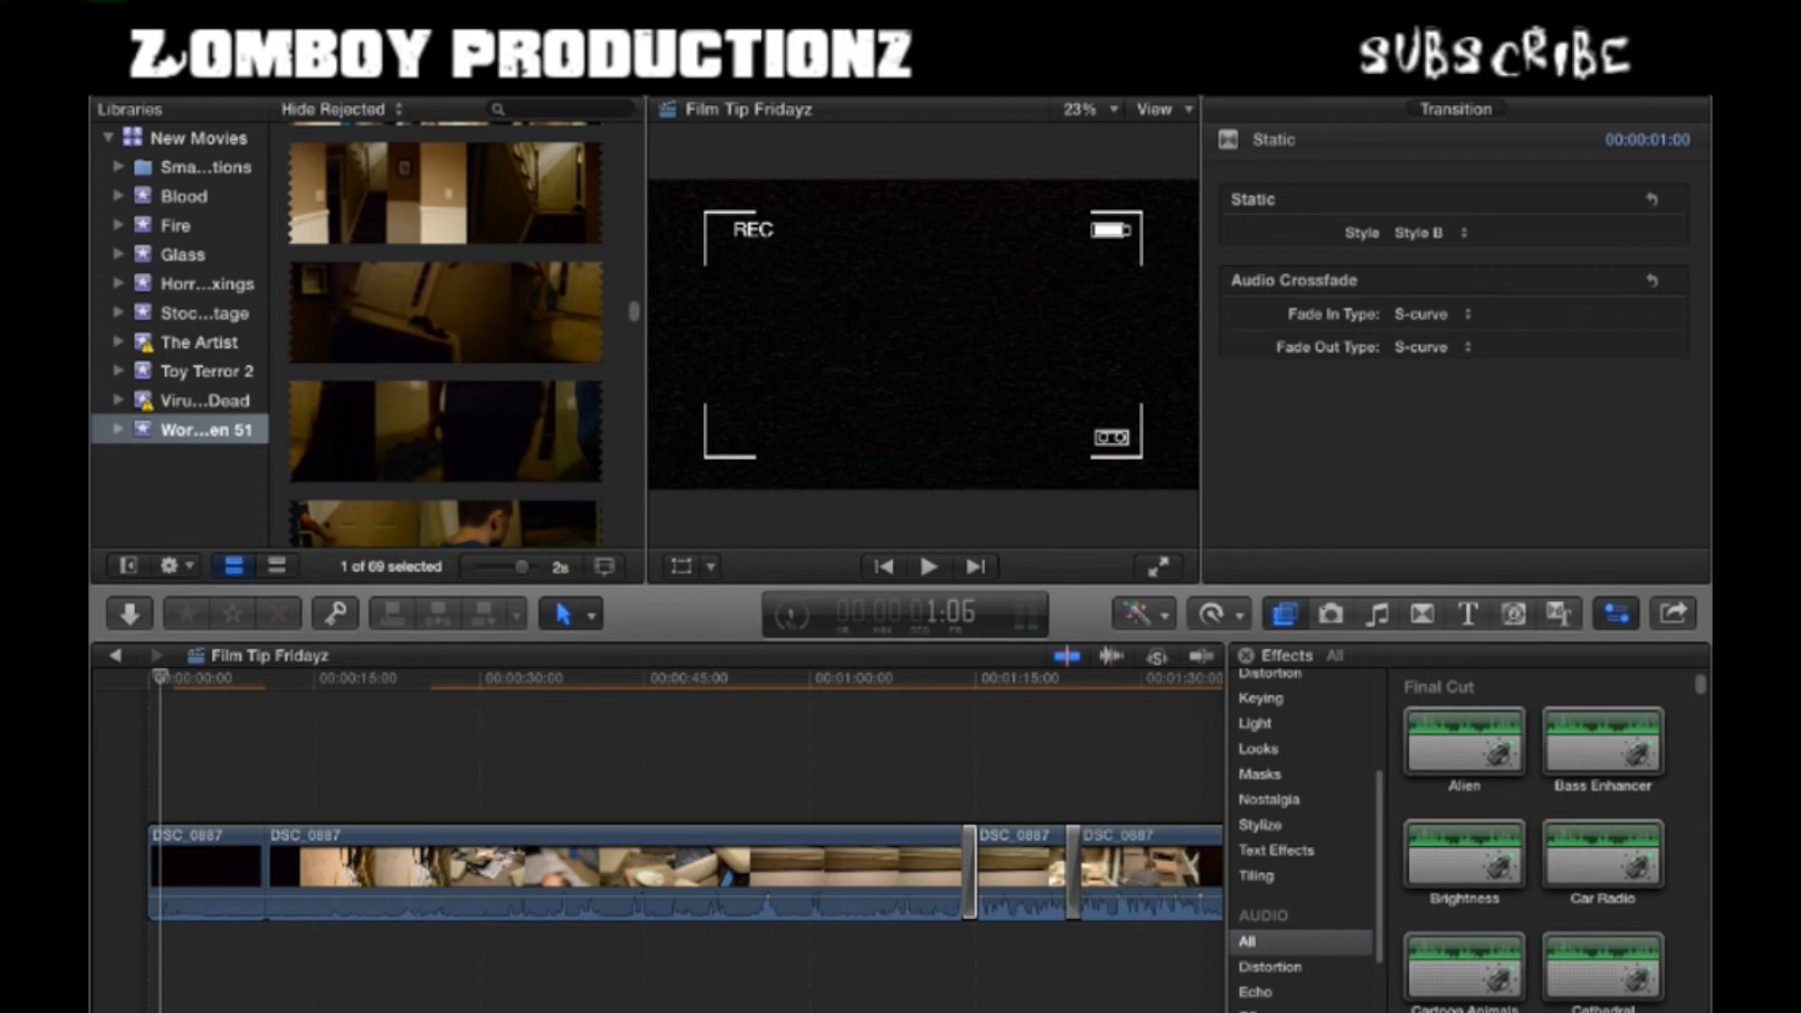
pyautogui.write('radio')
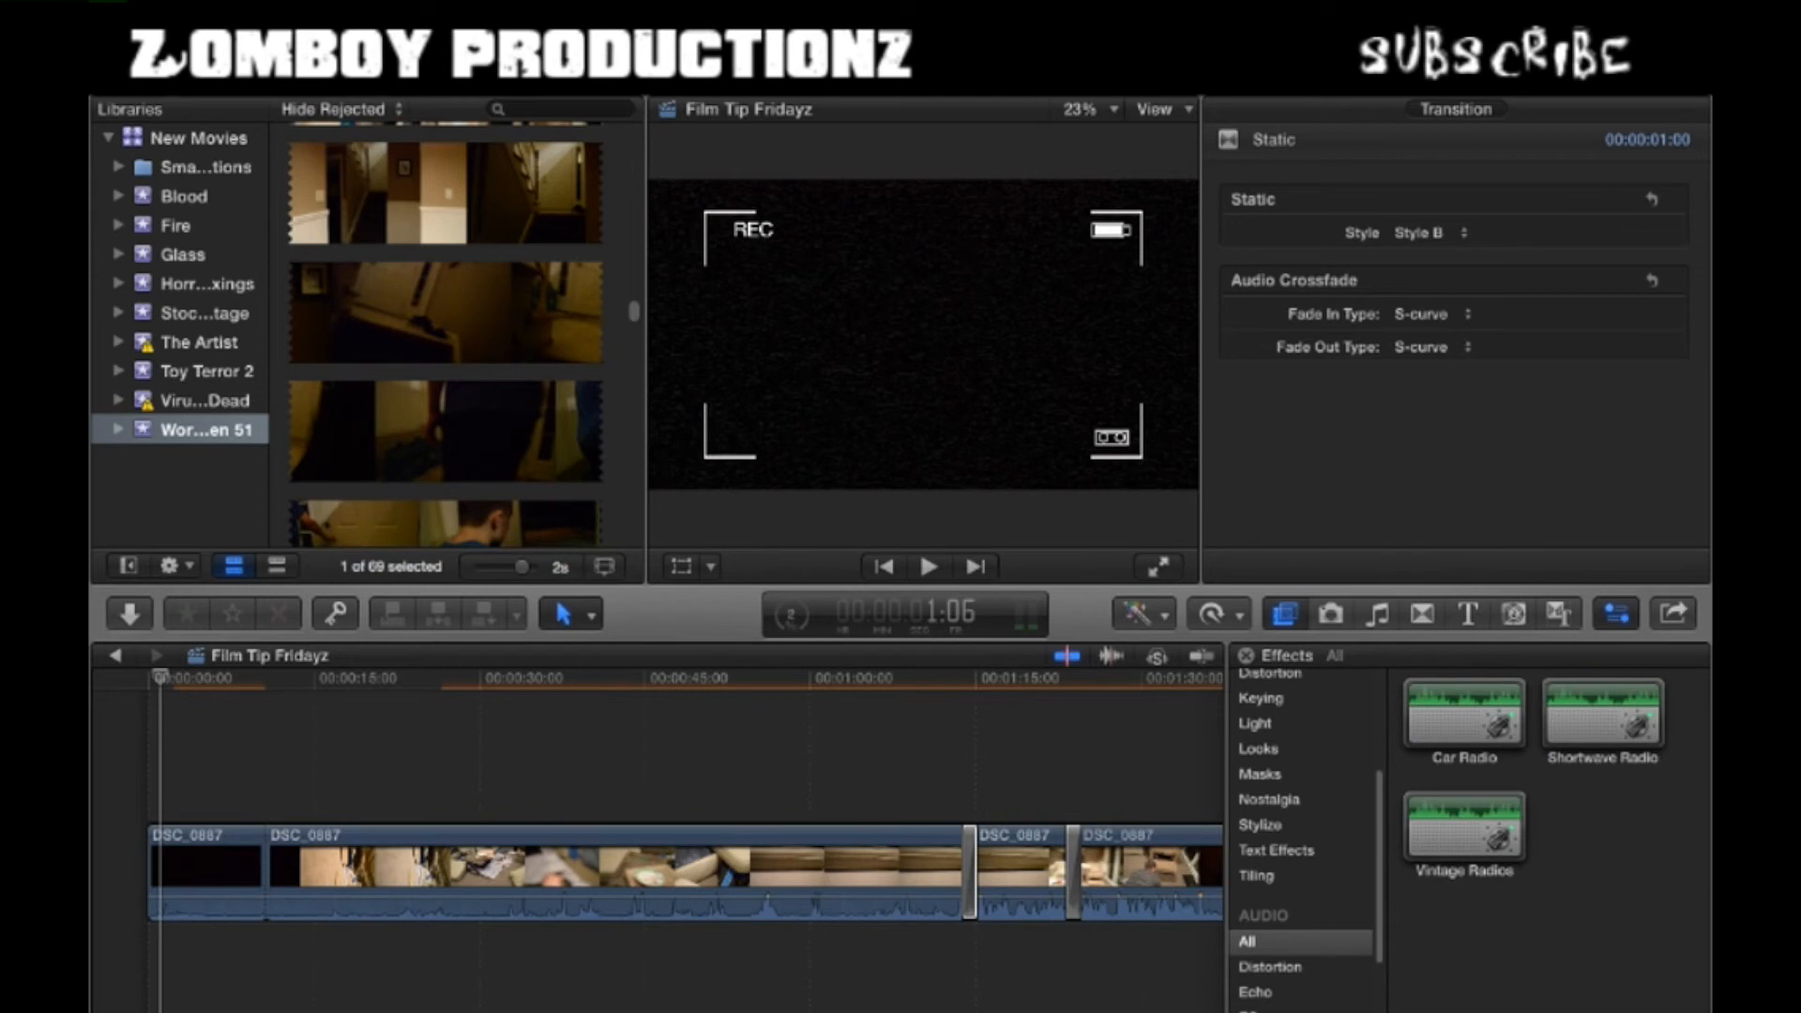
pyautogui.click(1463, 826)
pyautogui.moveTo(1463, 826); pyautogui.dragTo(550, 871)
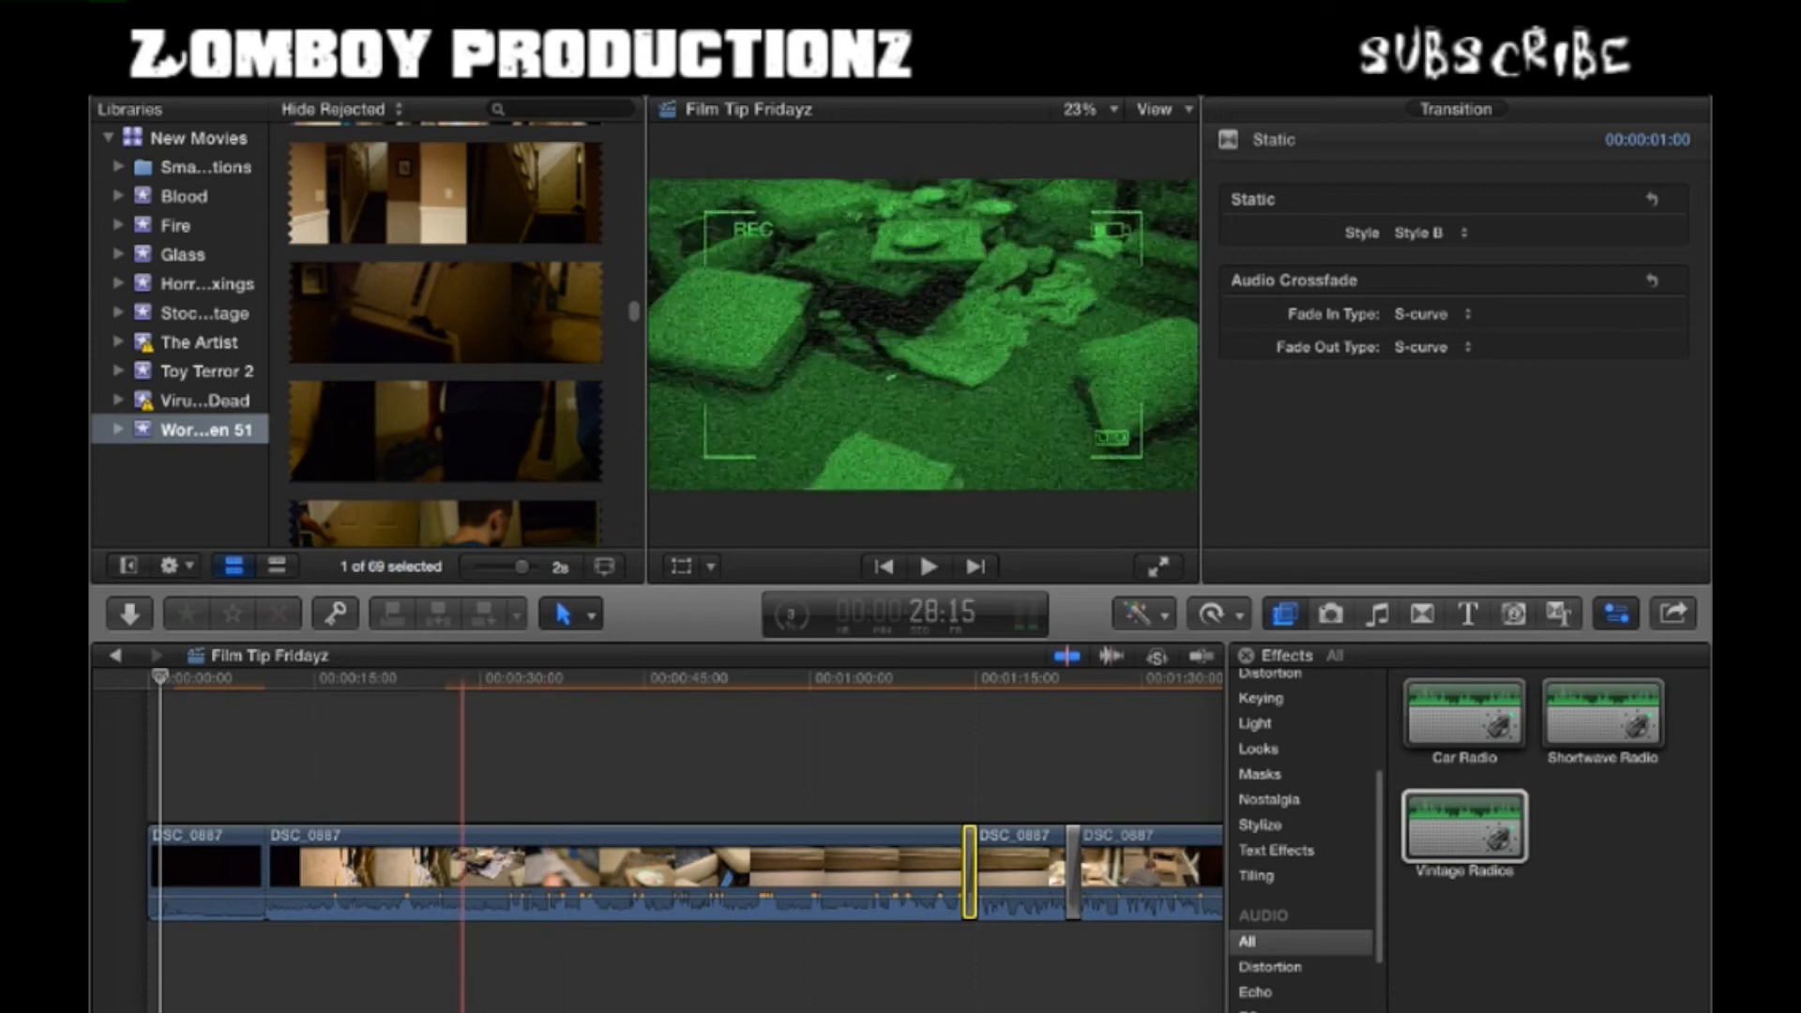
# - Play the second DSC_0887 clip around 0:35 and again from about 0:55 to hear the Vintage Radios effect
pyautogui.press('space')
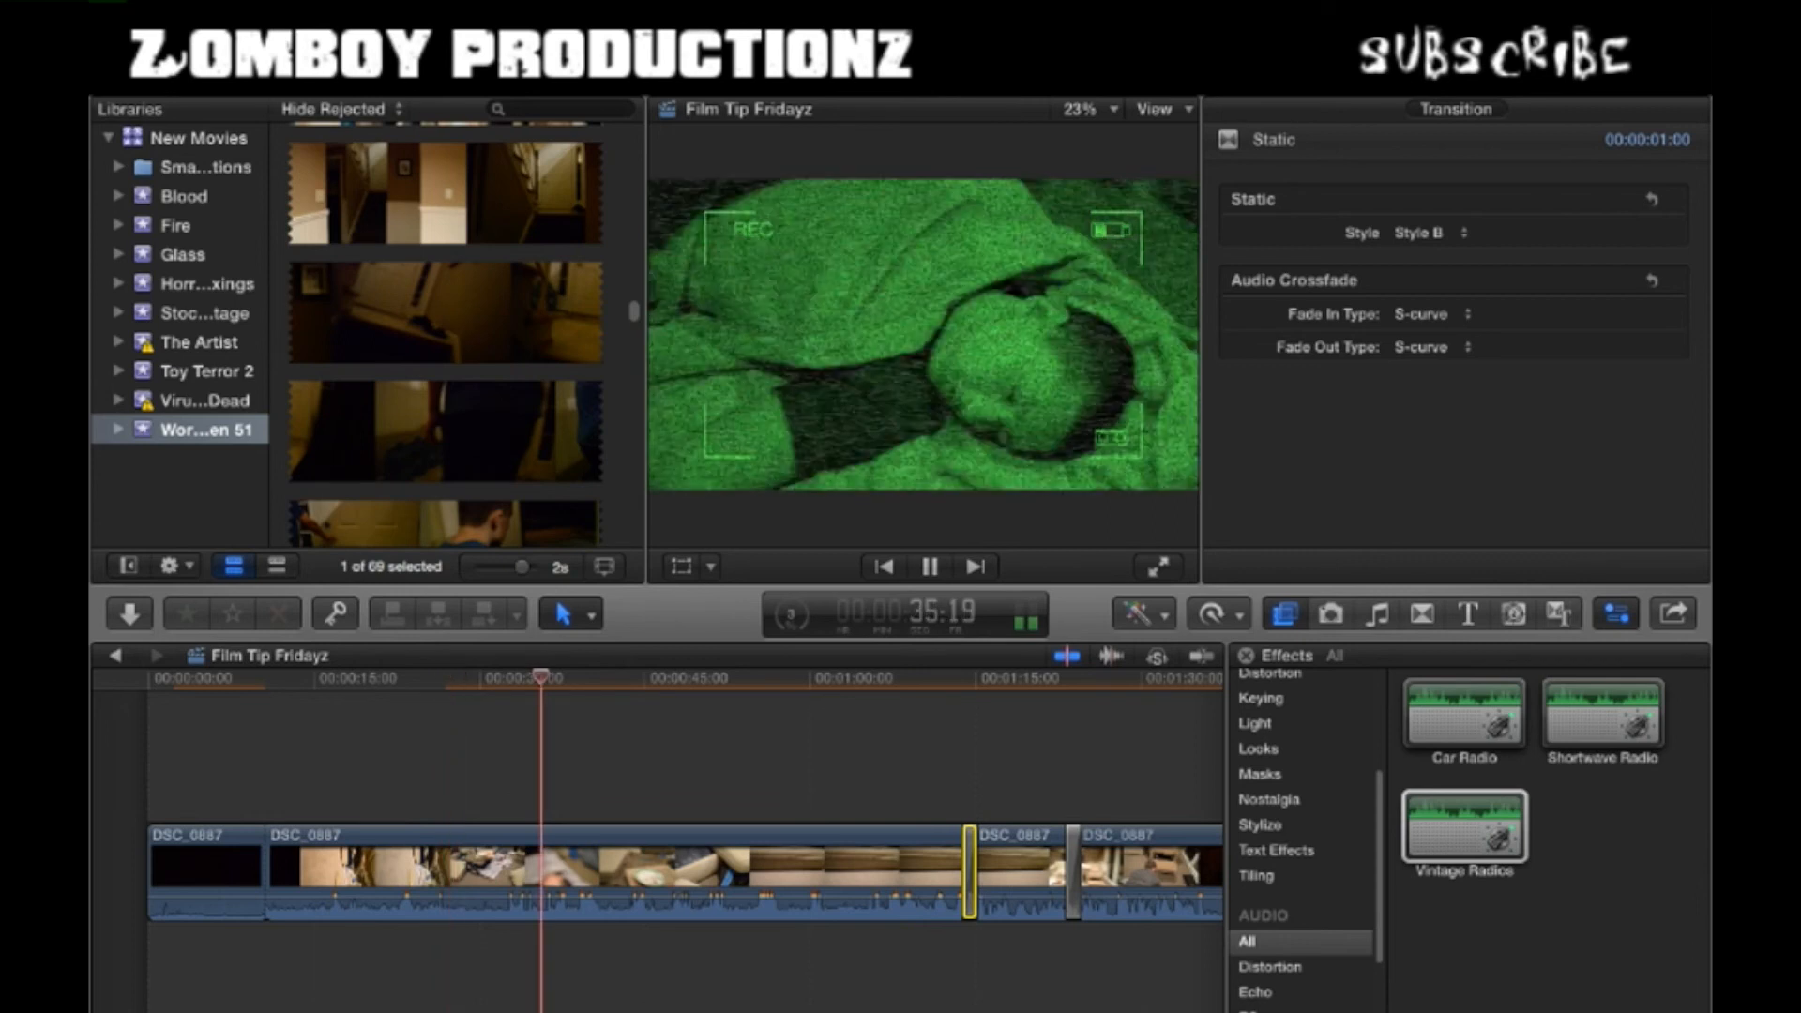
pyautogui.press('space')
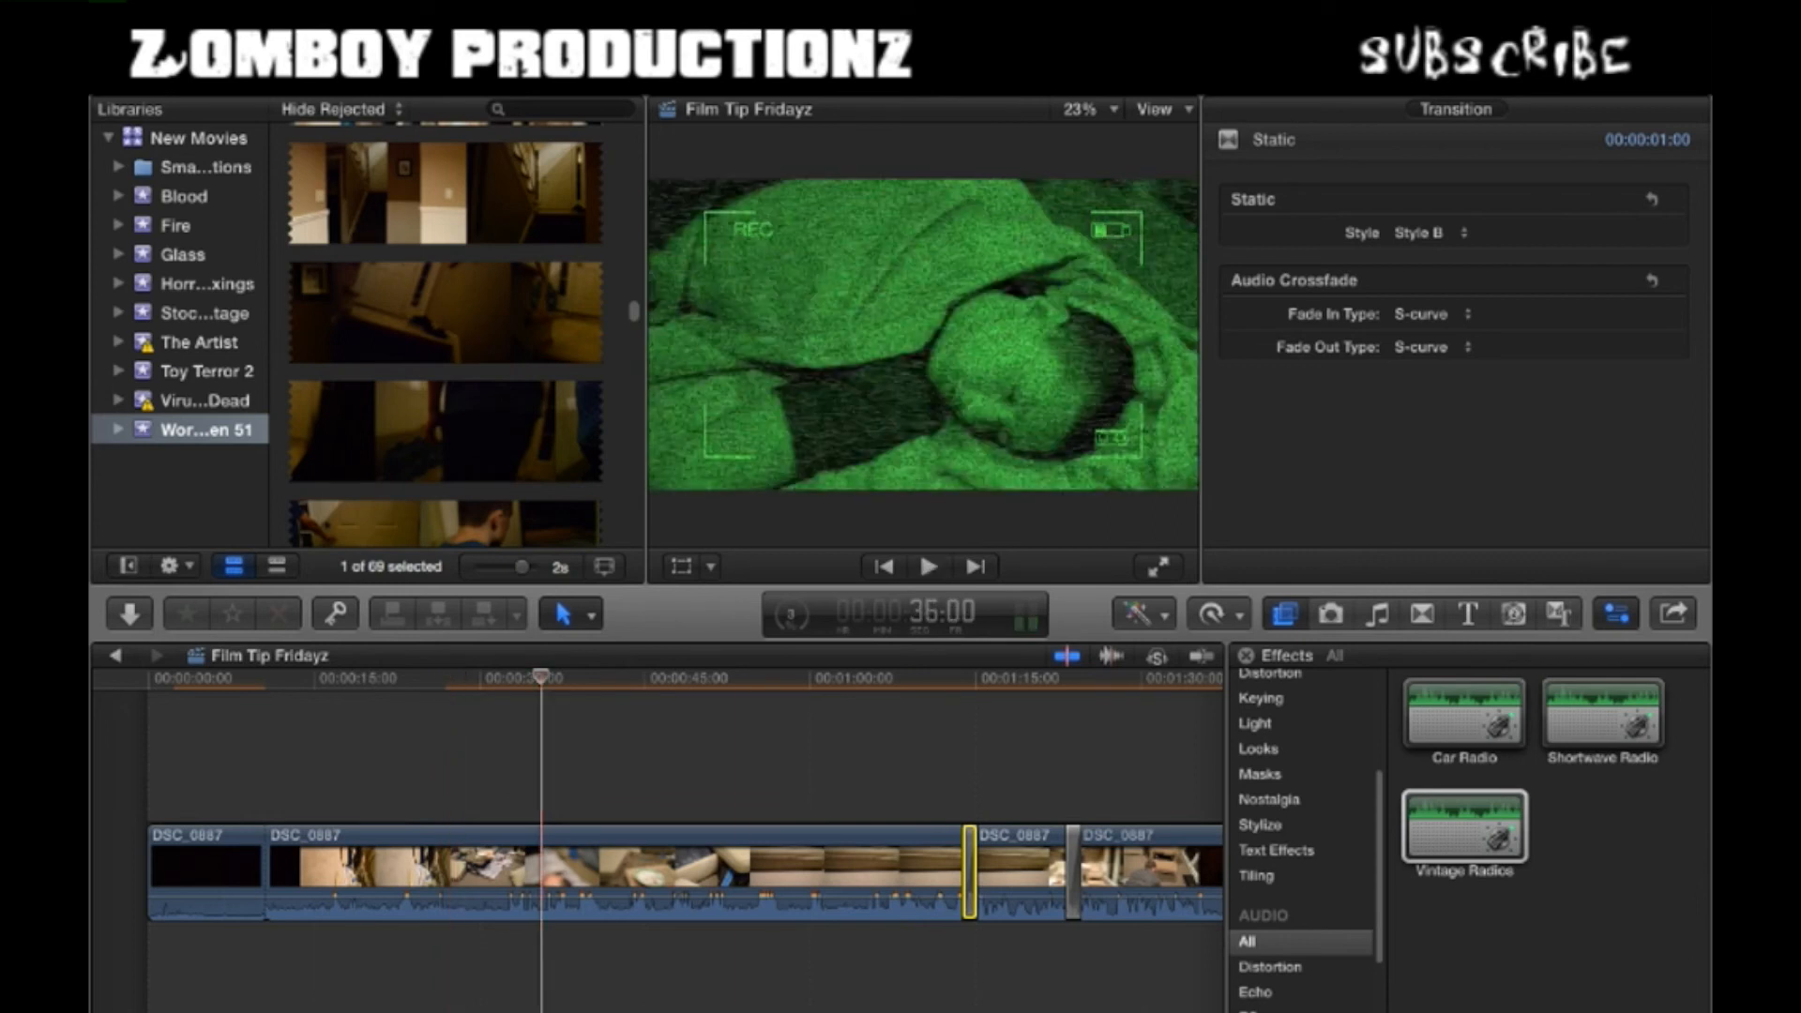
pyautogui.press('space')
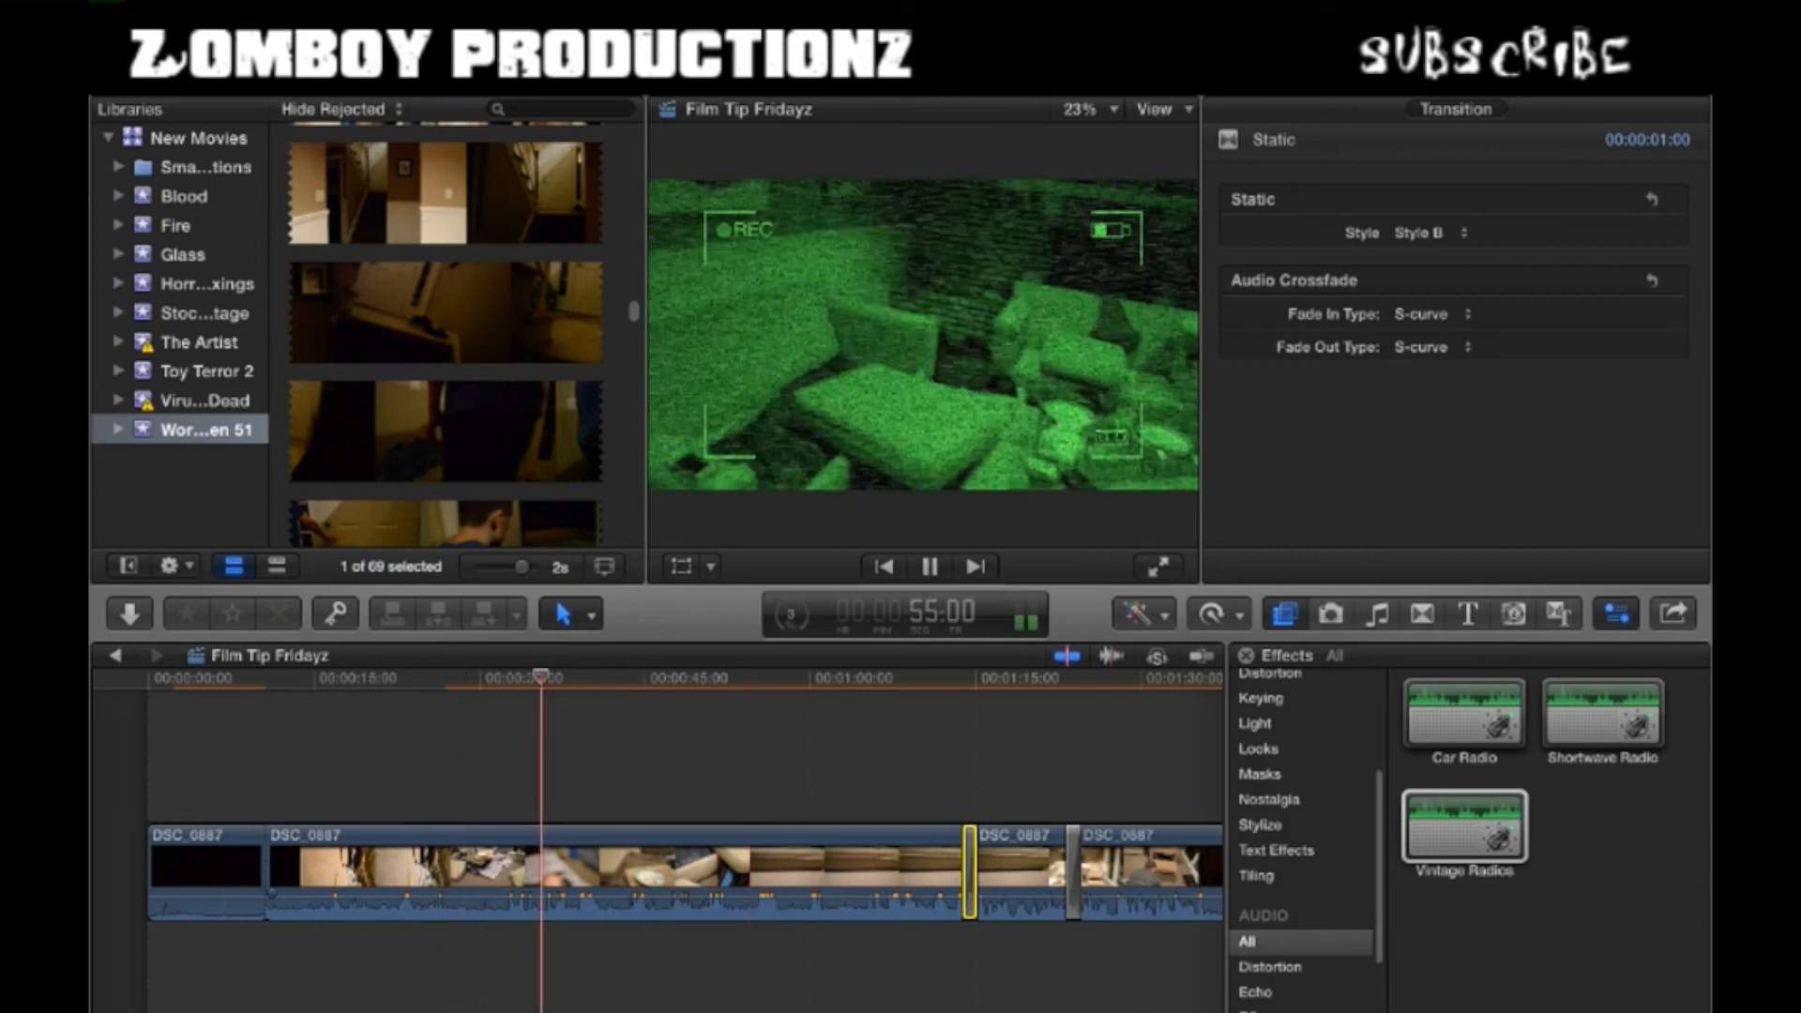
pyautogui.click(755, 868)
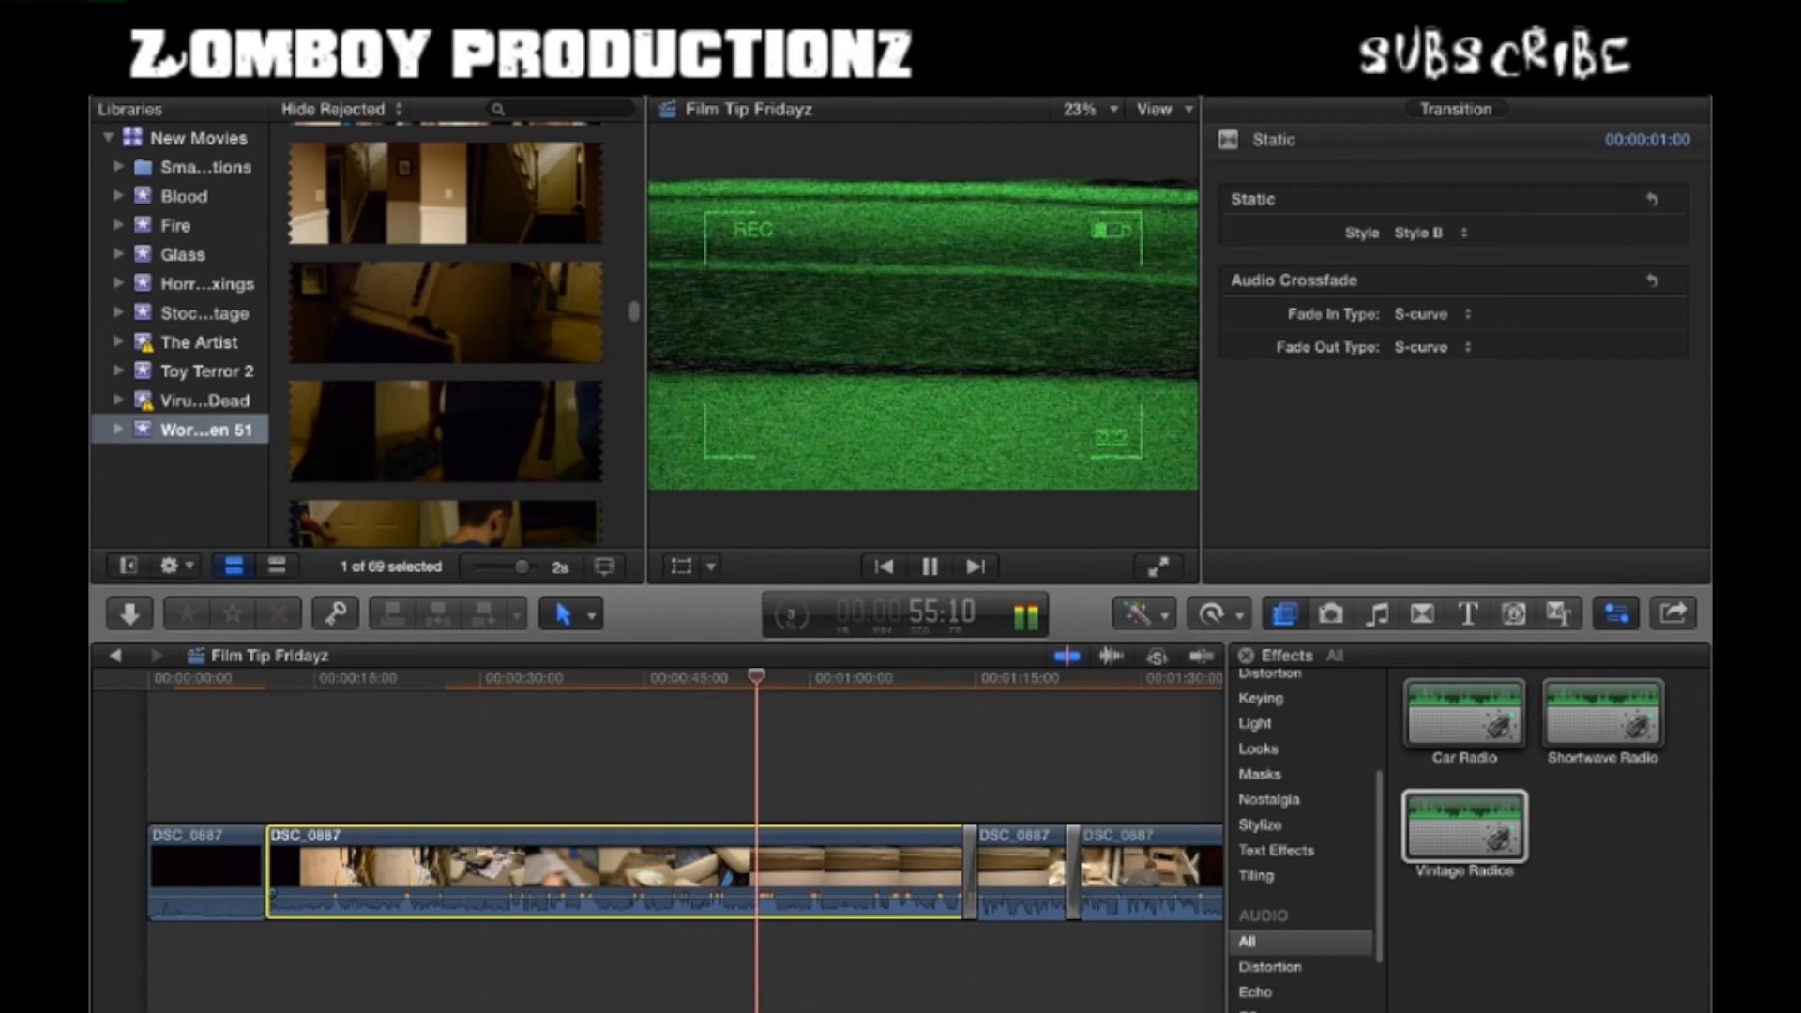
pyautogui.press('space')
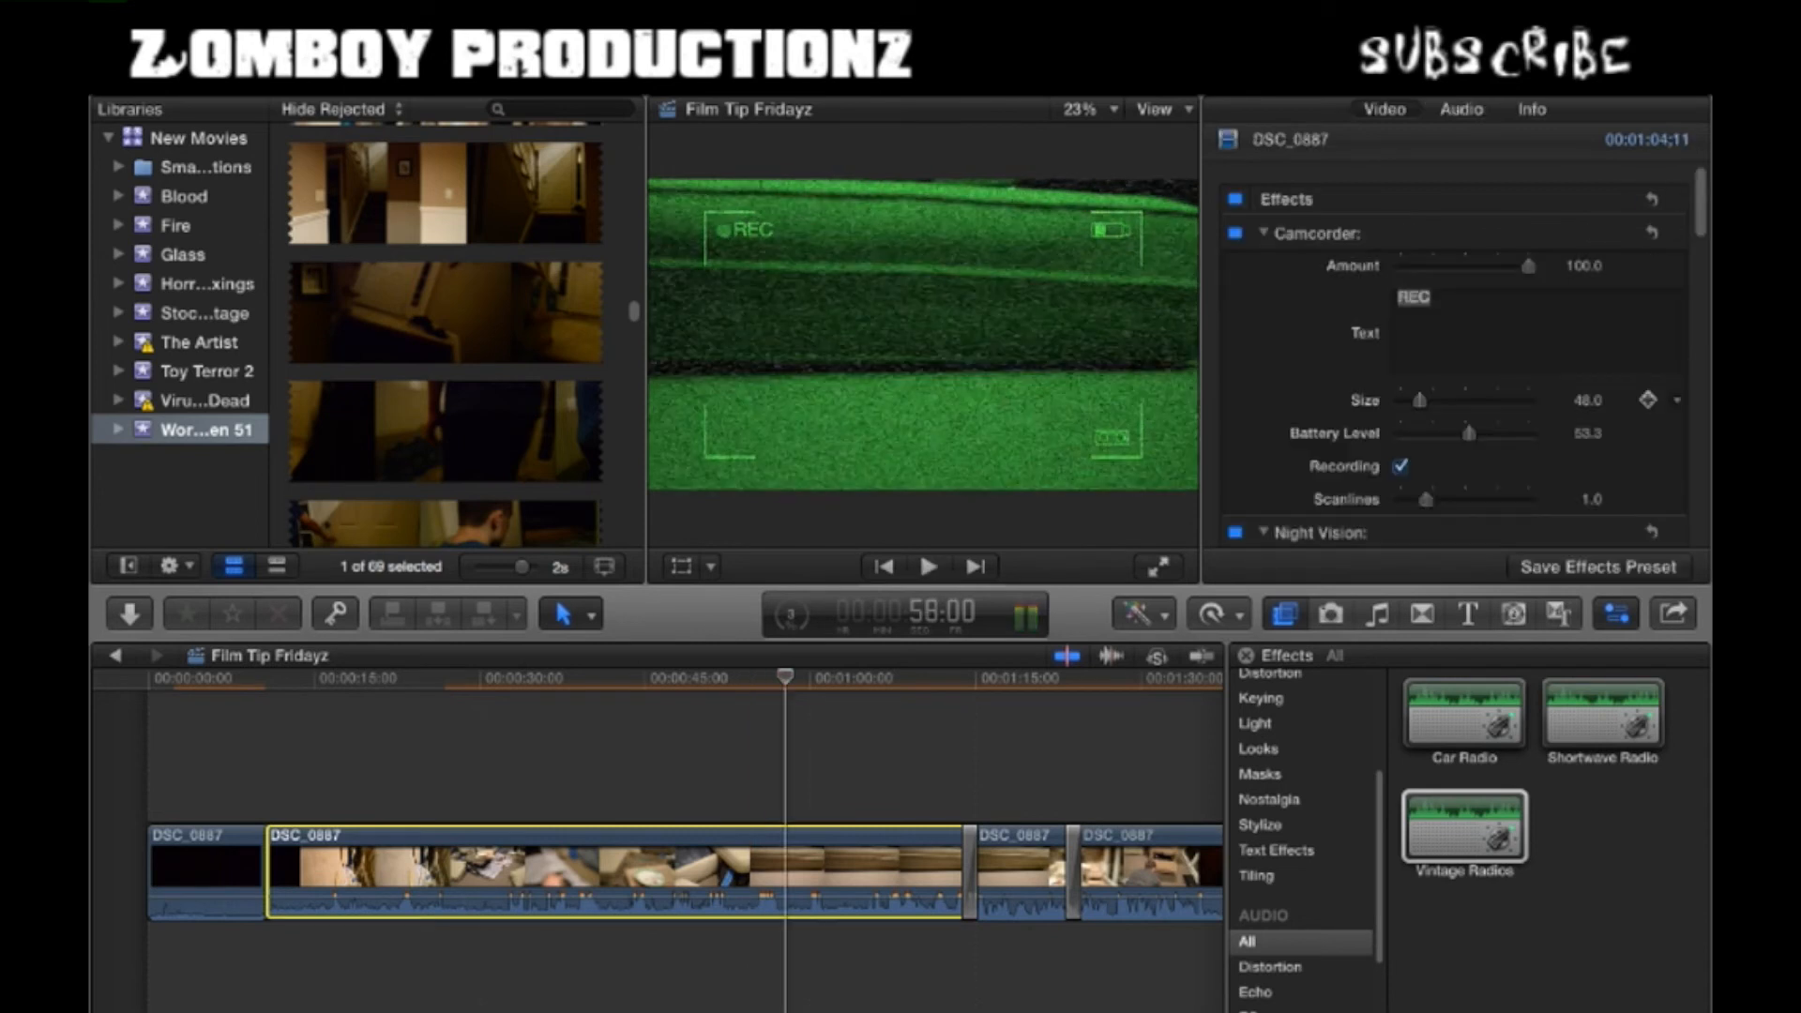
# - Set the amount of the Vintage Radios effect to 100 and play the clip from about 0:37 to hear it
pyautogui.click(1460, 109)
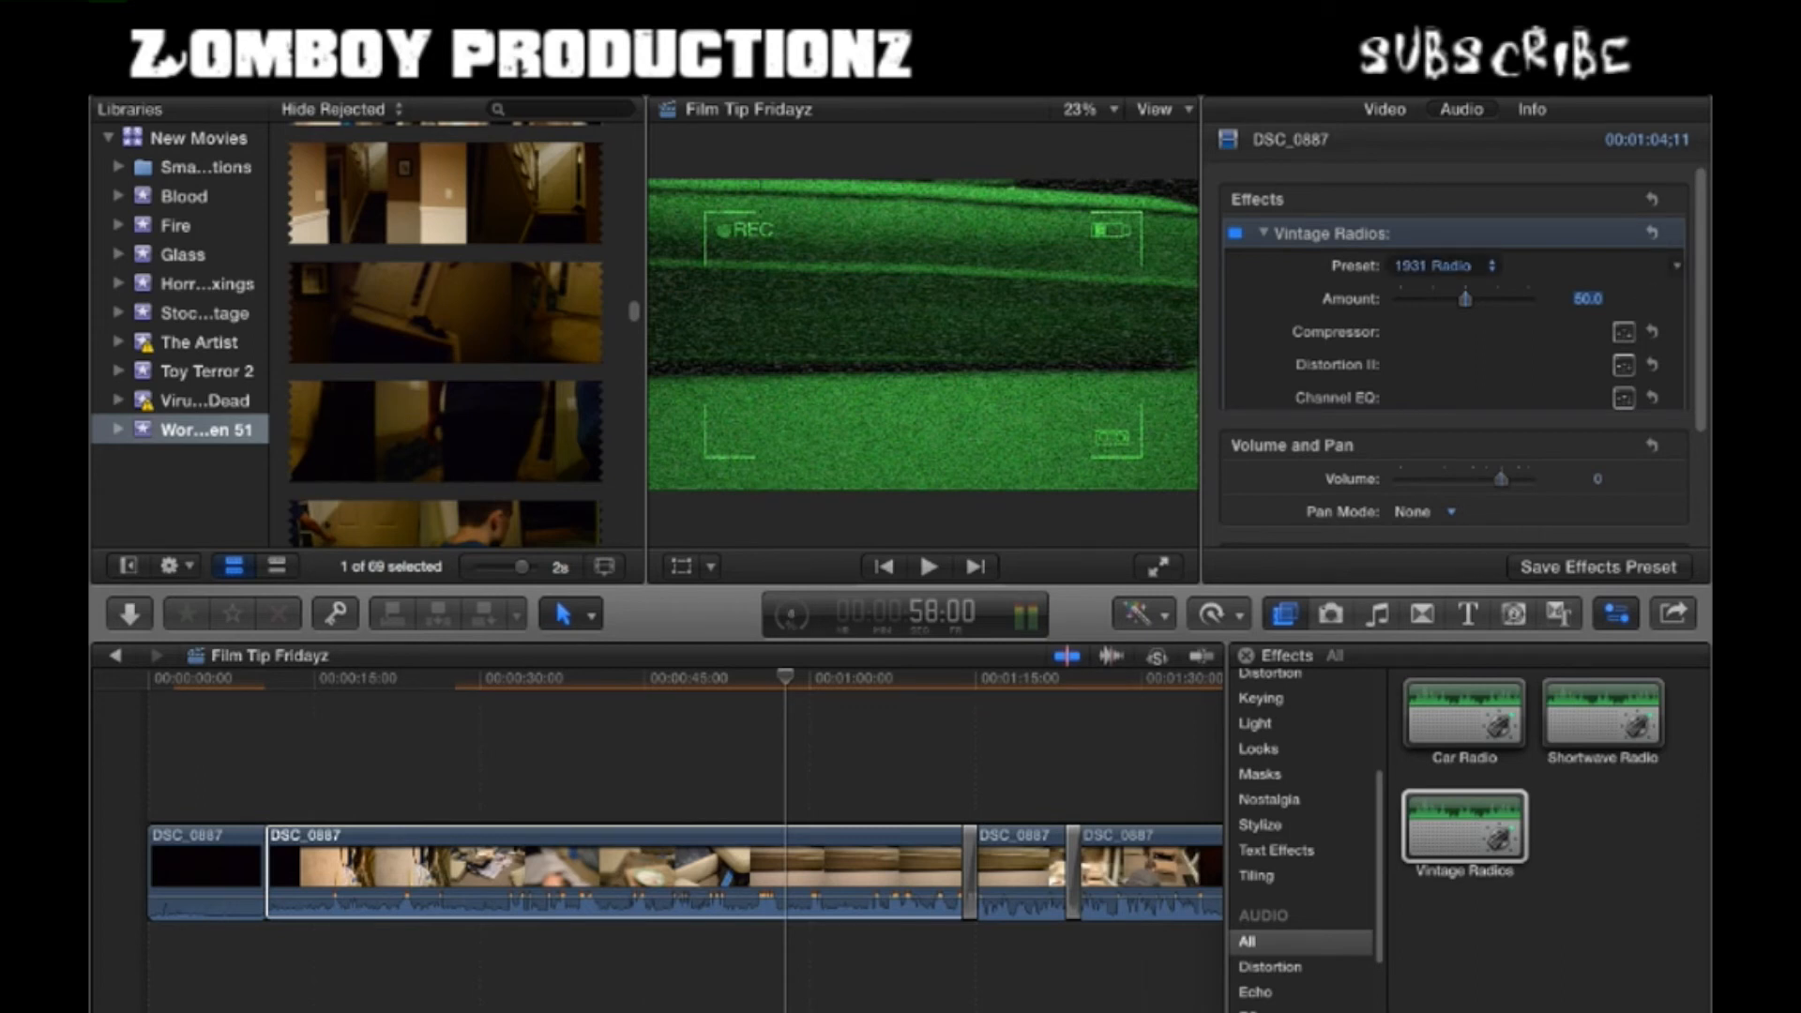
pyautogui.moveTo(1464, 298); pyautogui.dragTo(1528, 299)
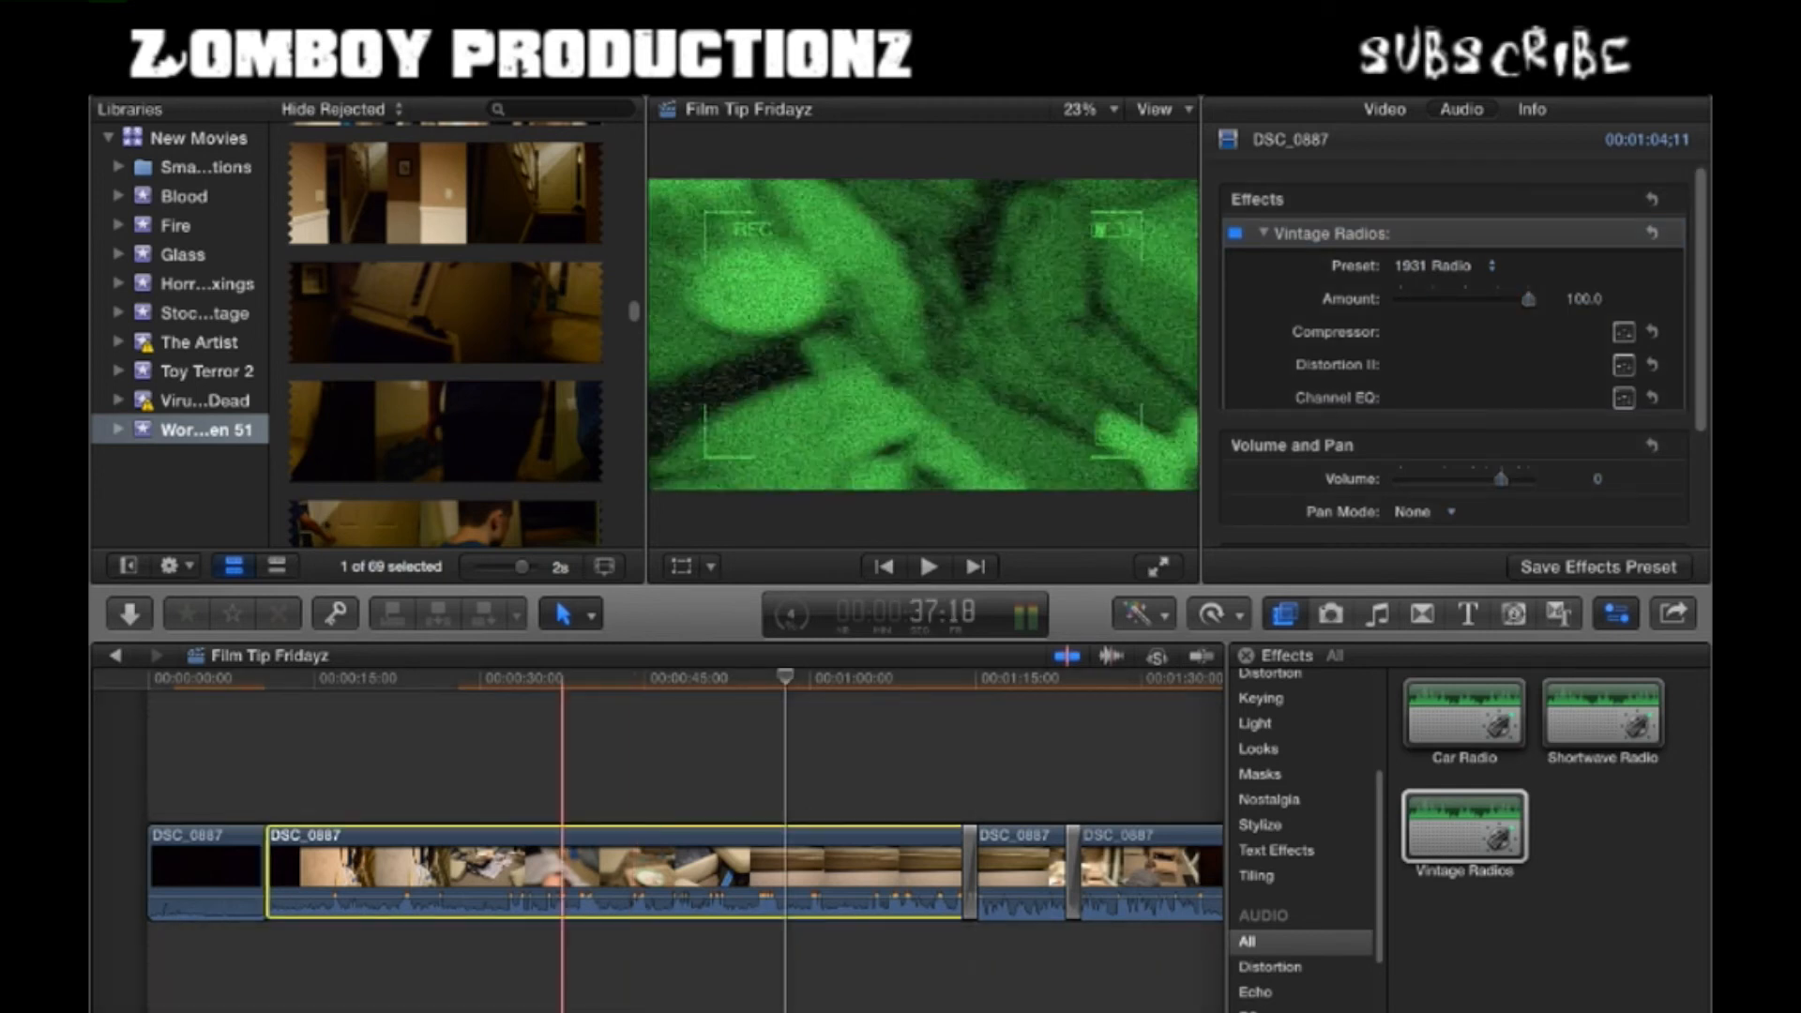
pyautogui.press('space')
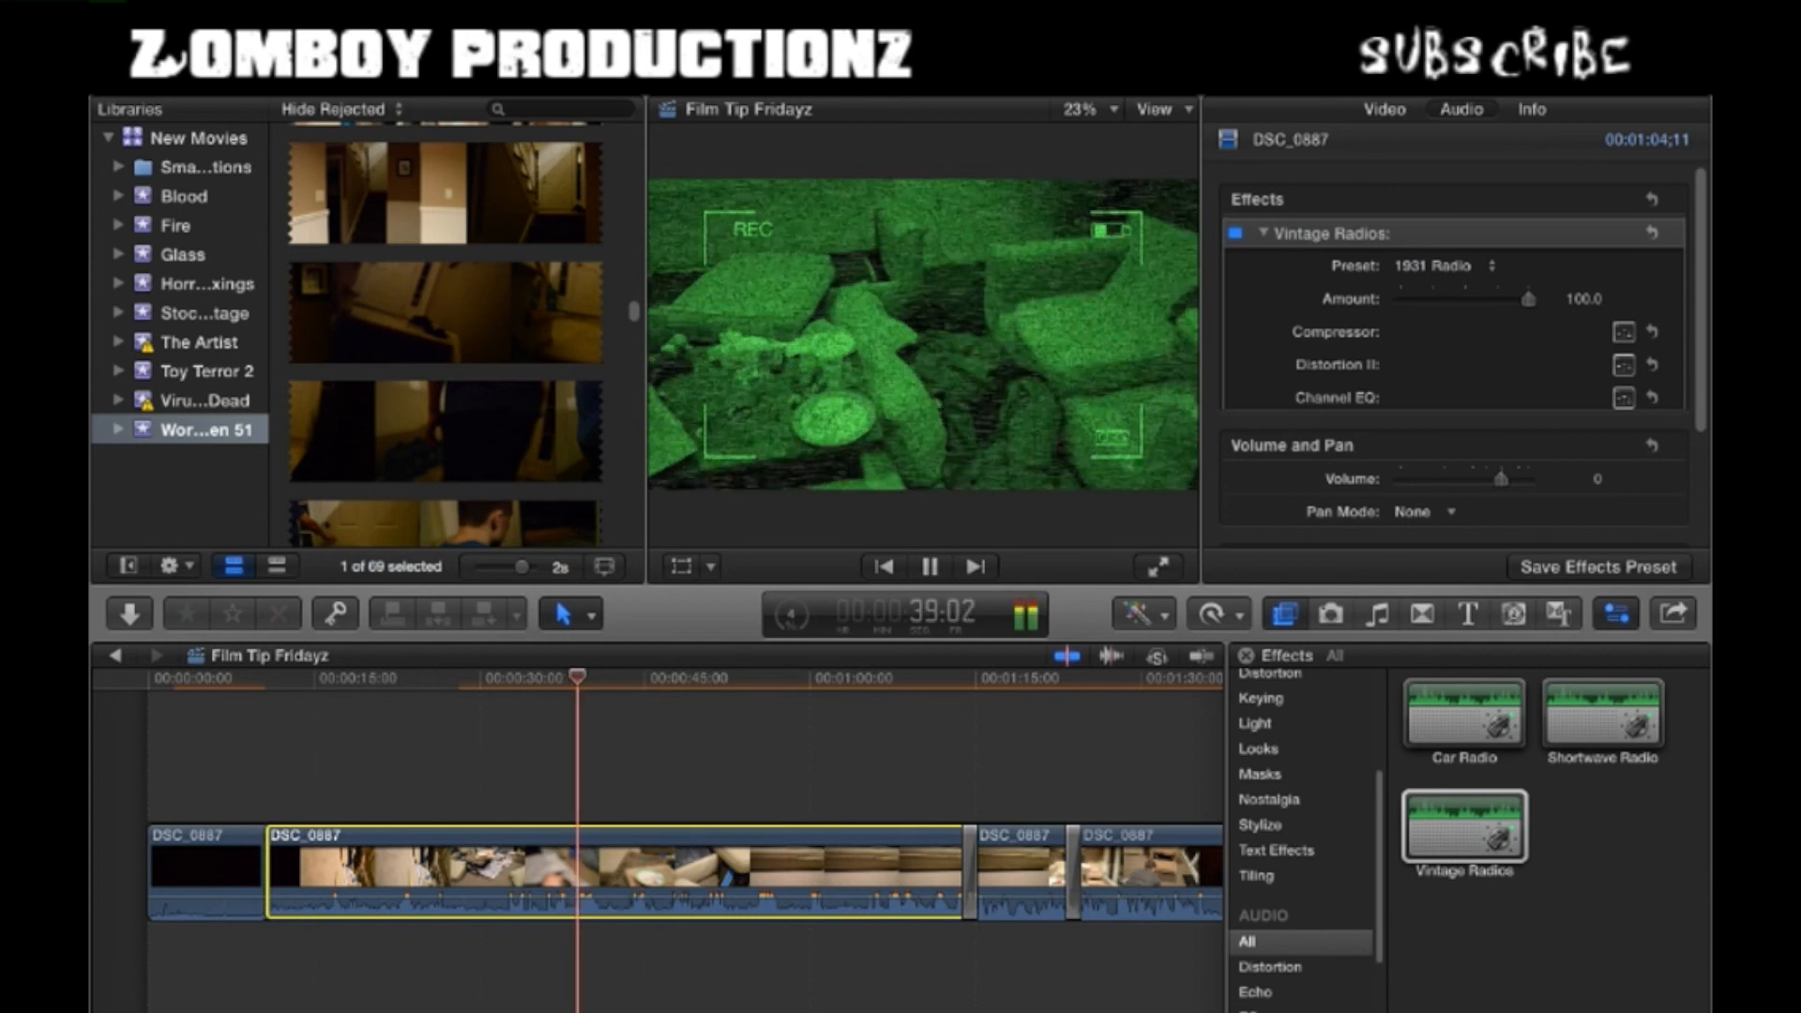
pyautogui.press('space')
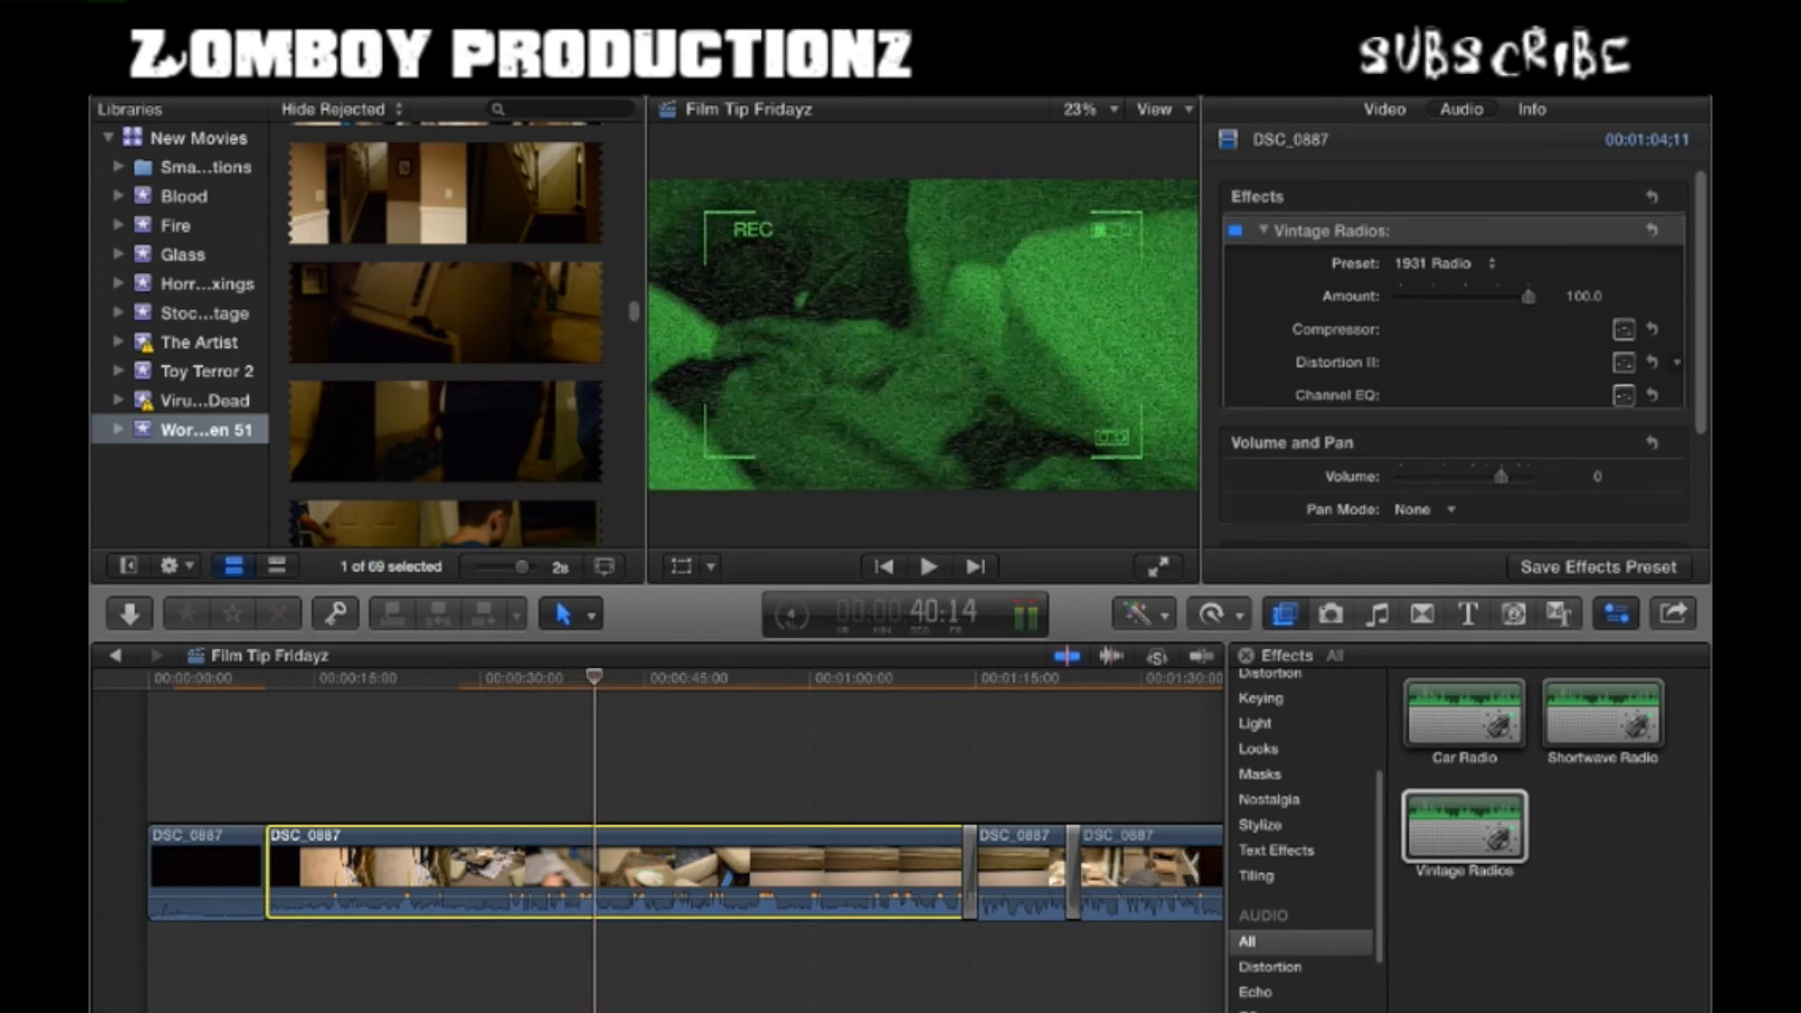
# - Search the audio effects for "alien" and try to apply Alien to the second DSC_0887 clip
pyautogui.scroll(-1, 1453, 366)
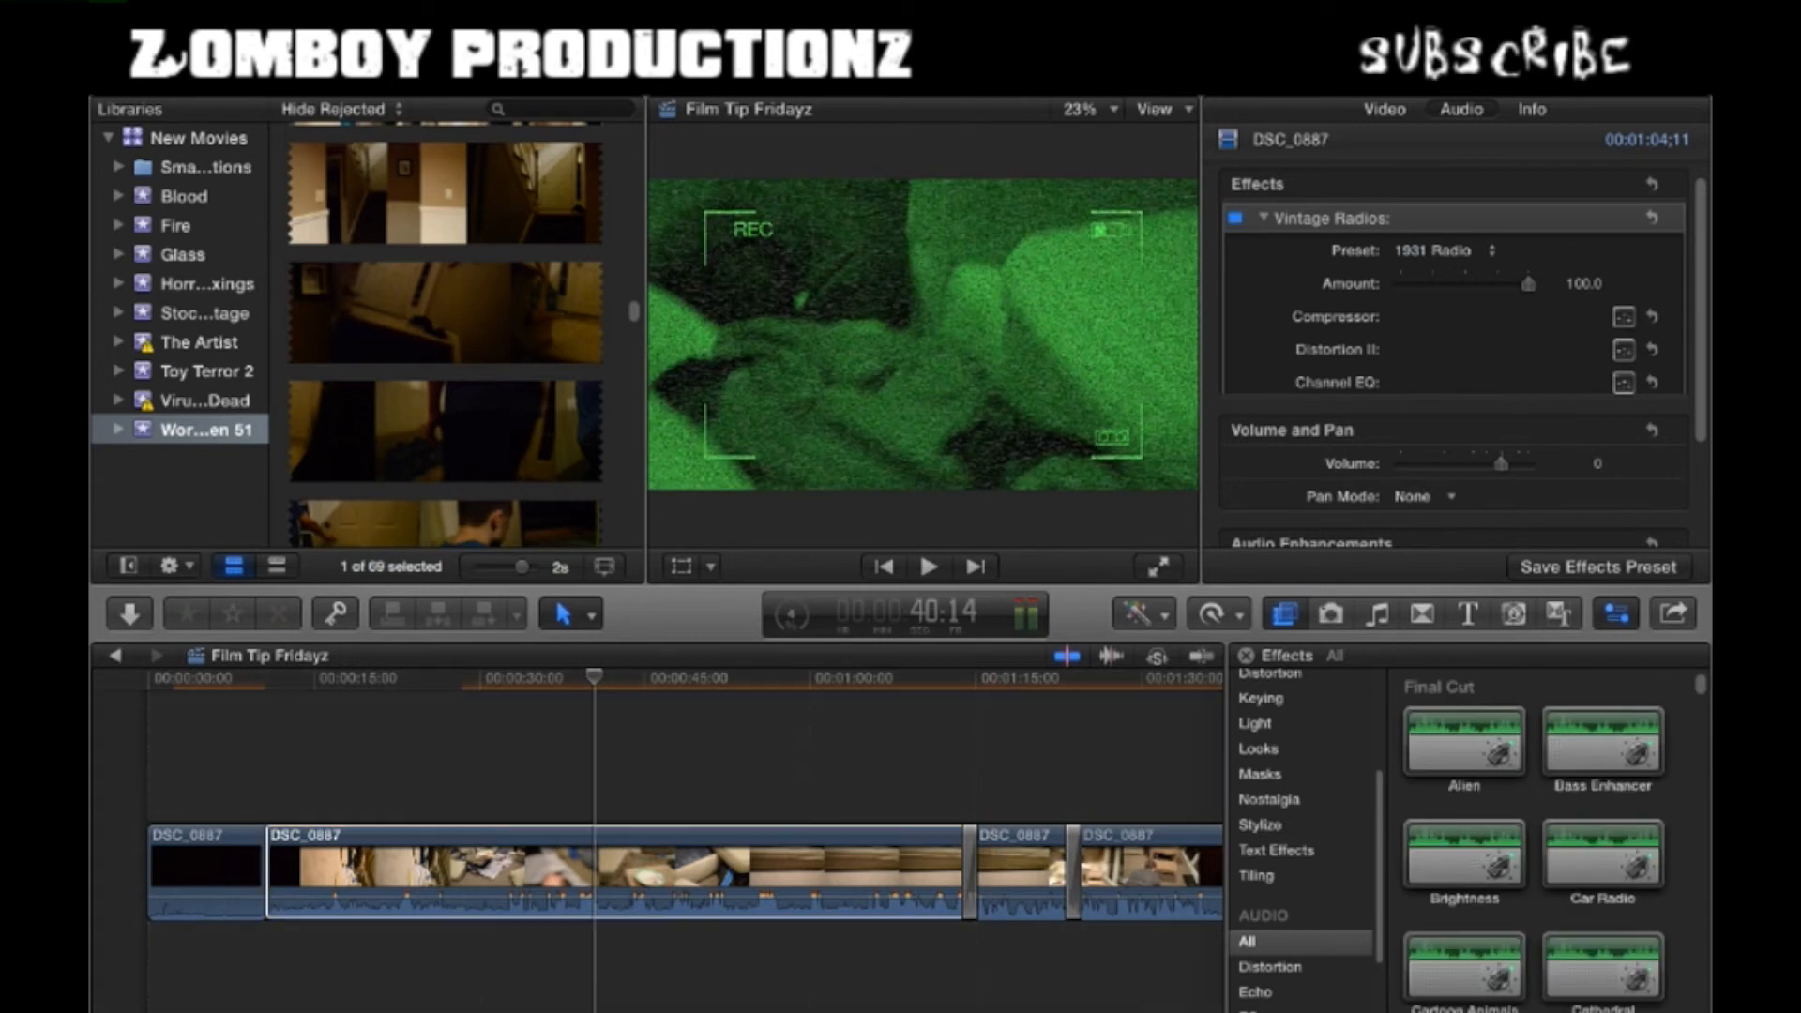
pyautogui.write('alien')
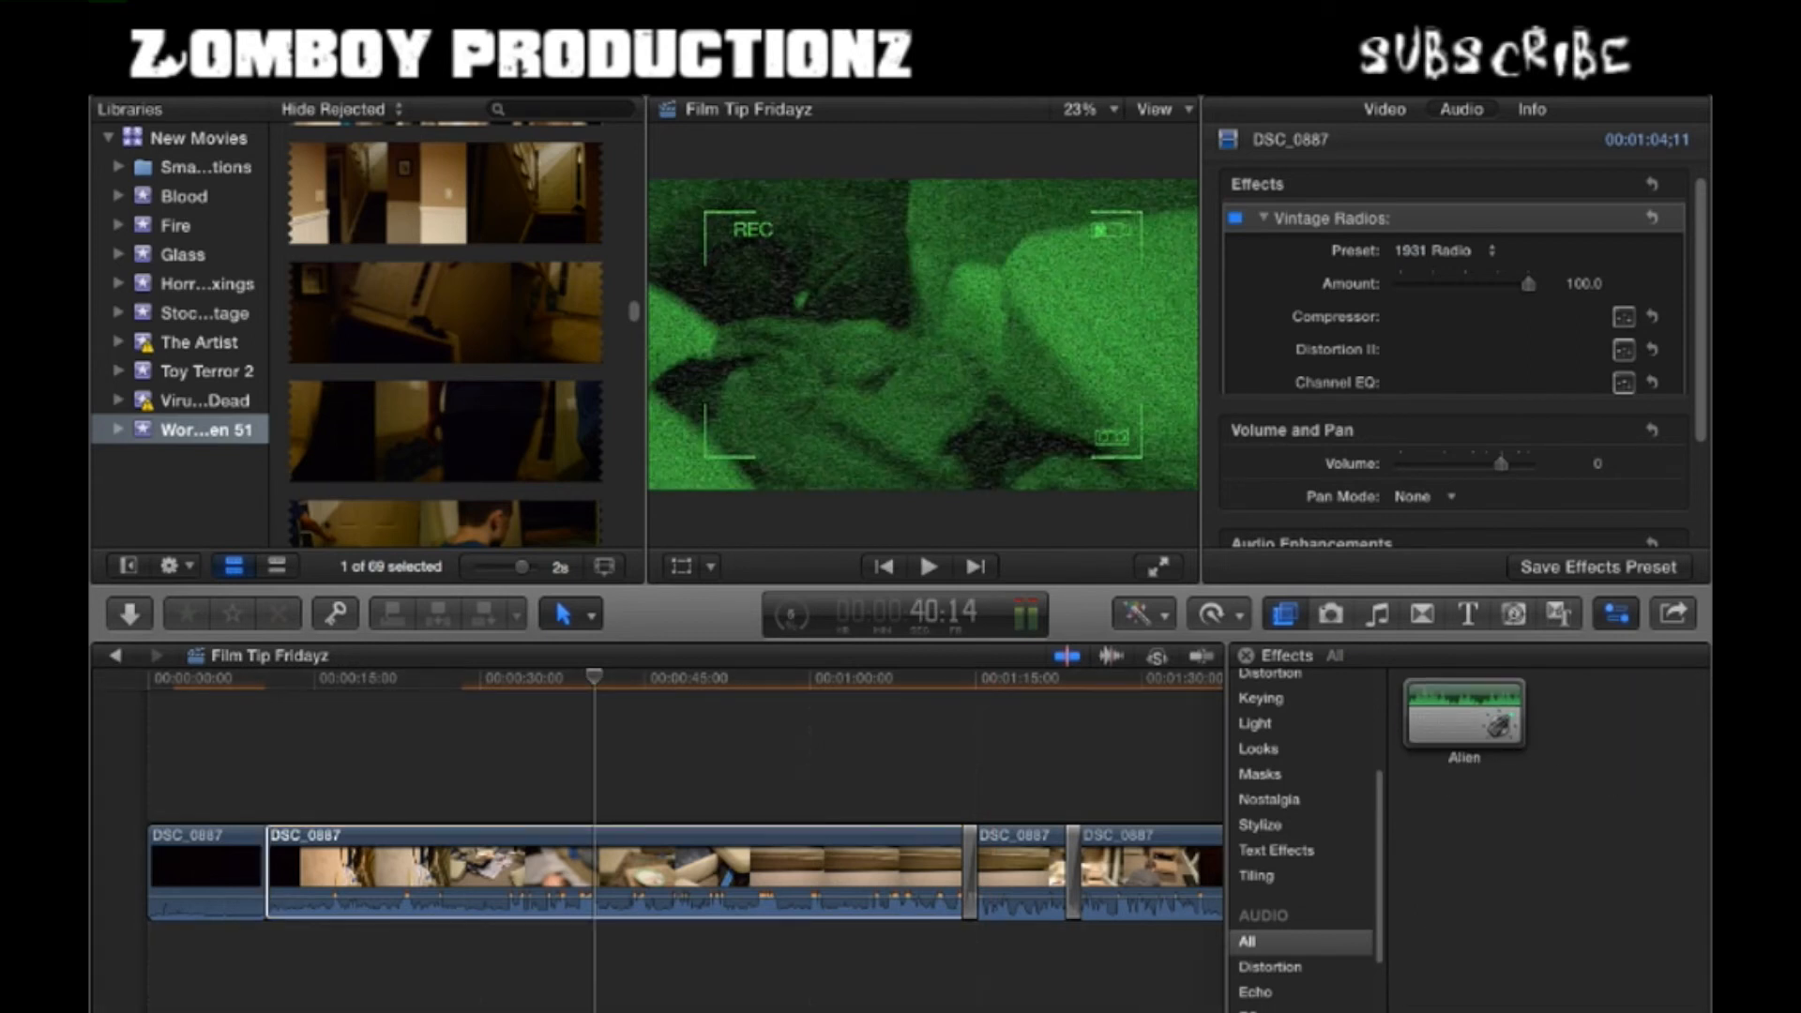
pyautogui.doubleClick(1462, 714)
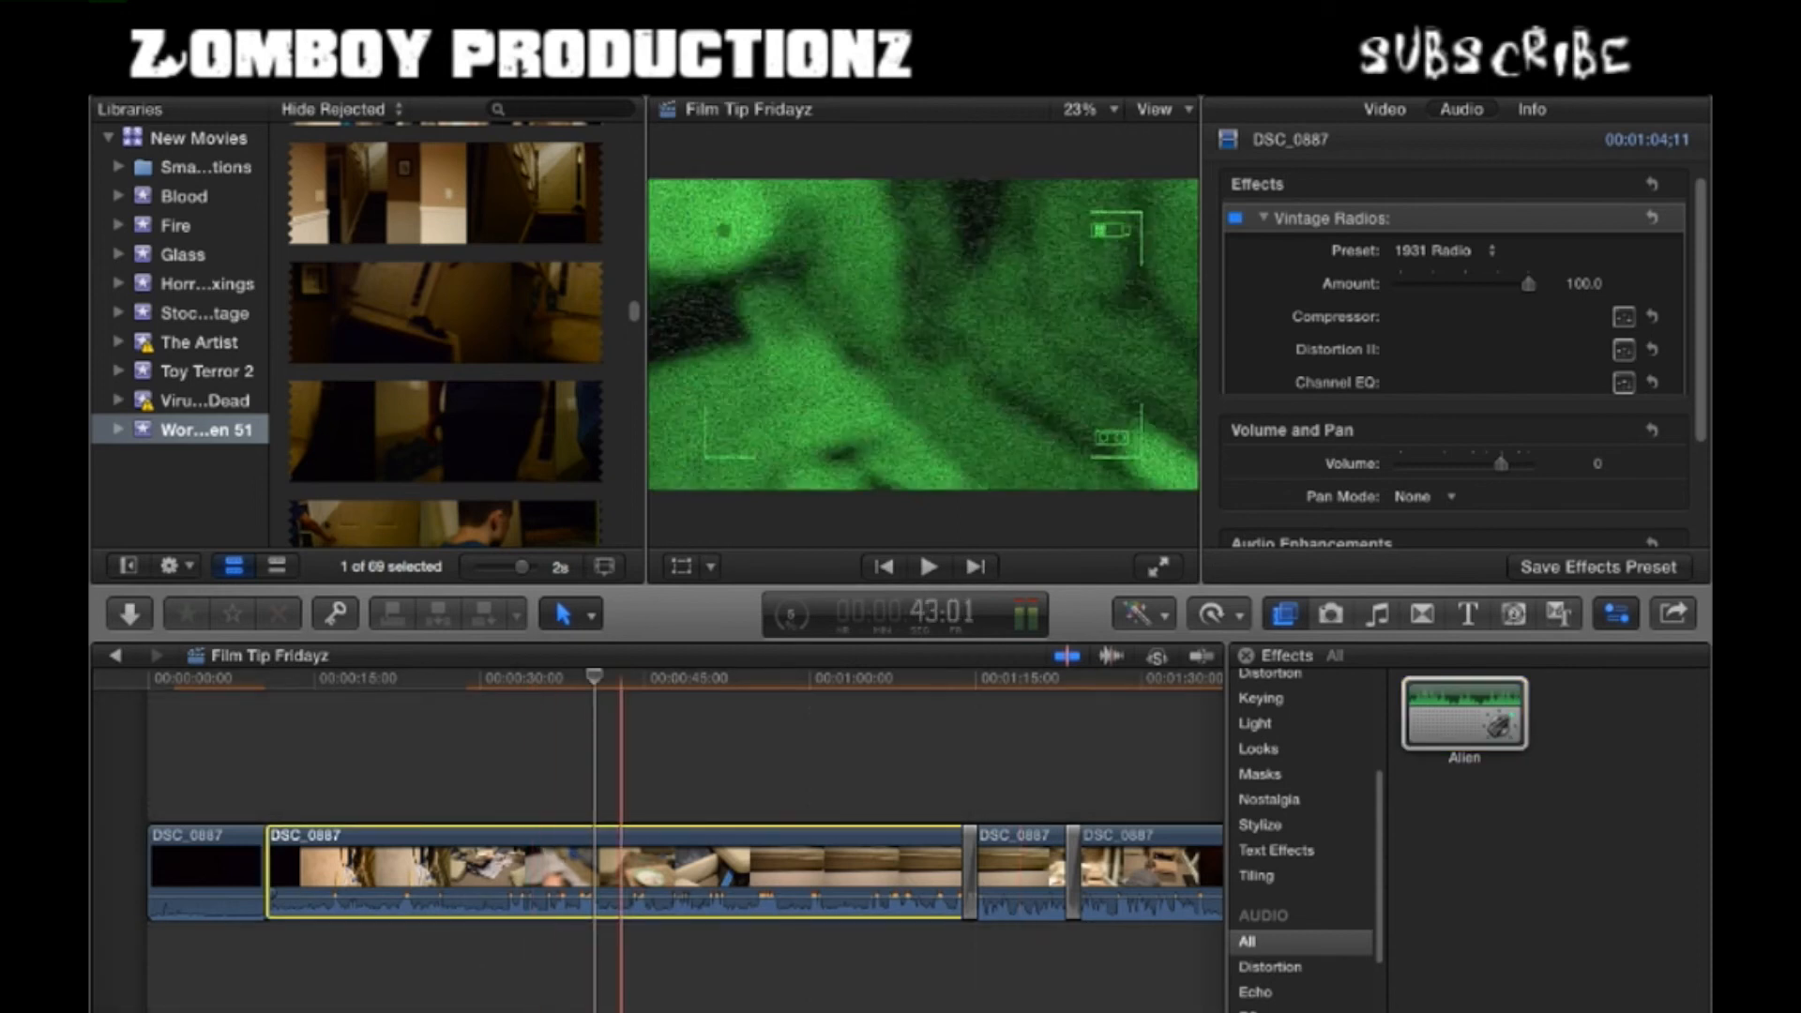
# - Add the Air Pressure Blast 1.caf sound effect beneath the second DSC_0887 clip at about 0:16
pyautogui.click(1375, 613)
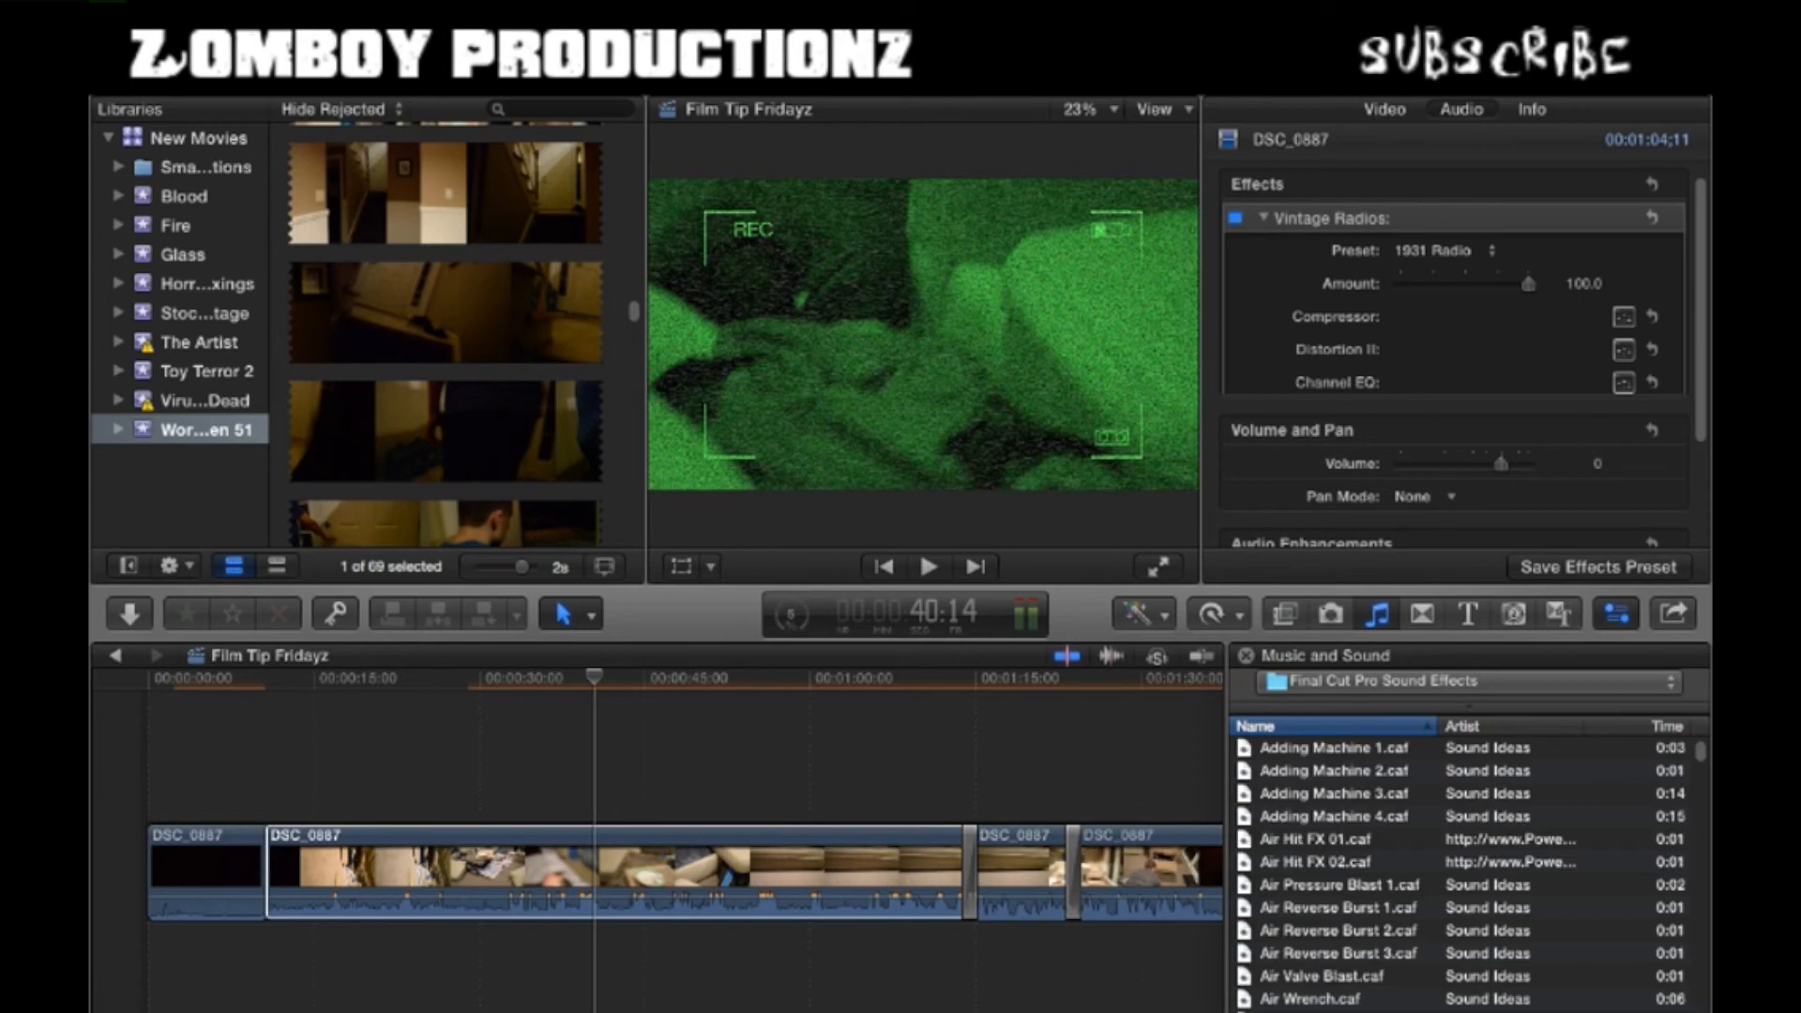
pyautogui.click(1339, 884)
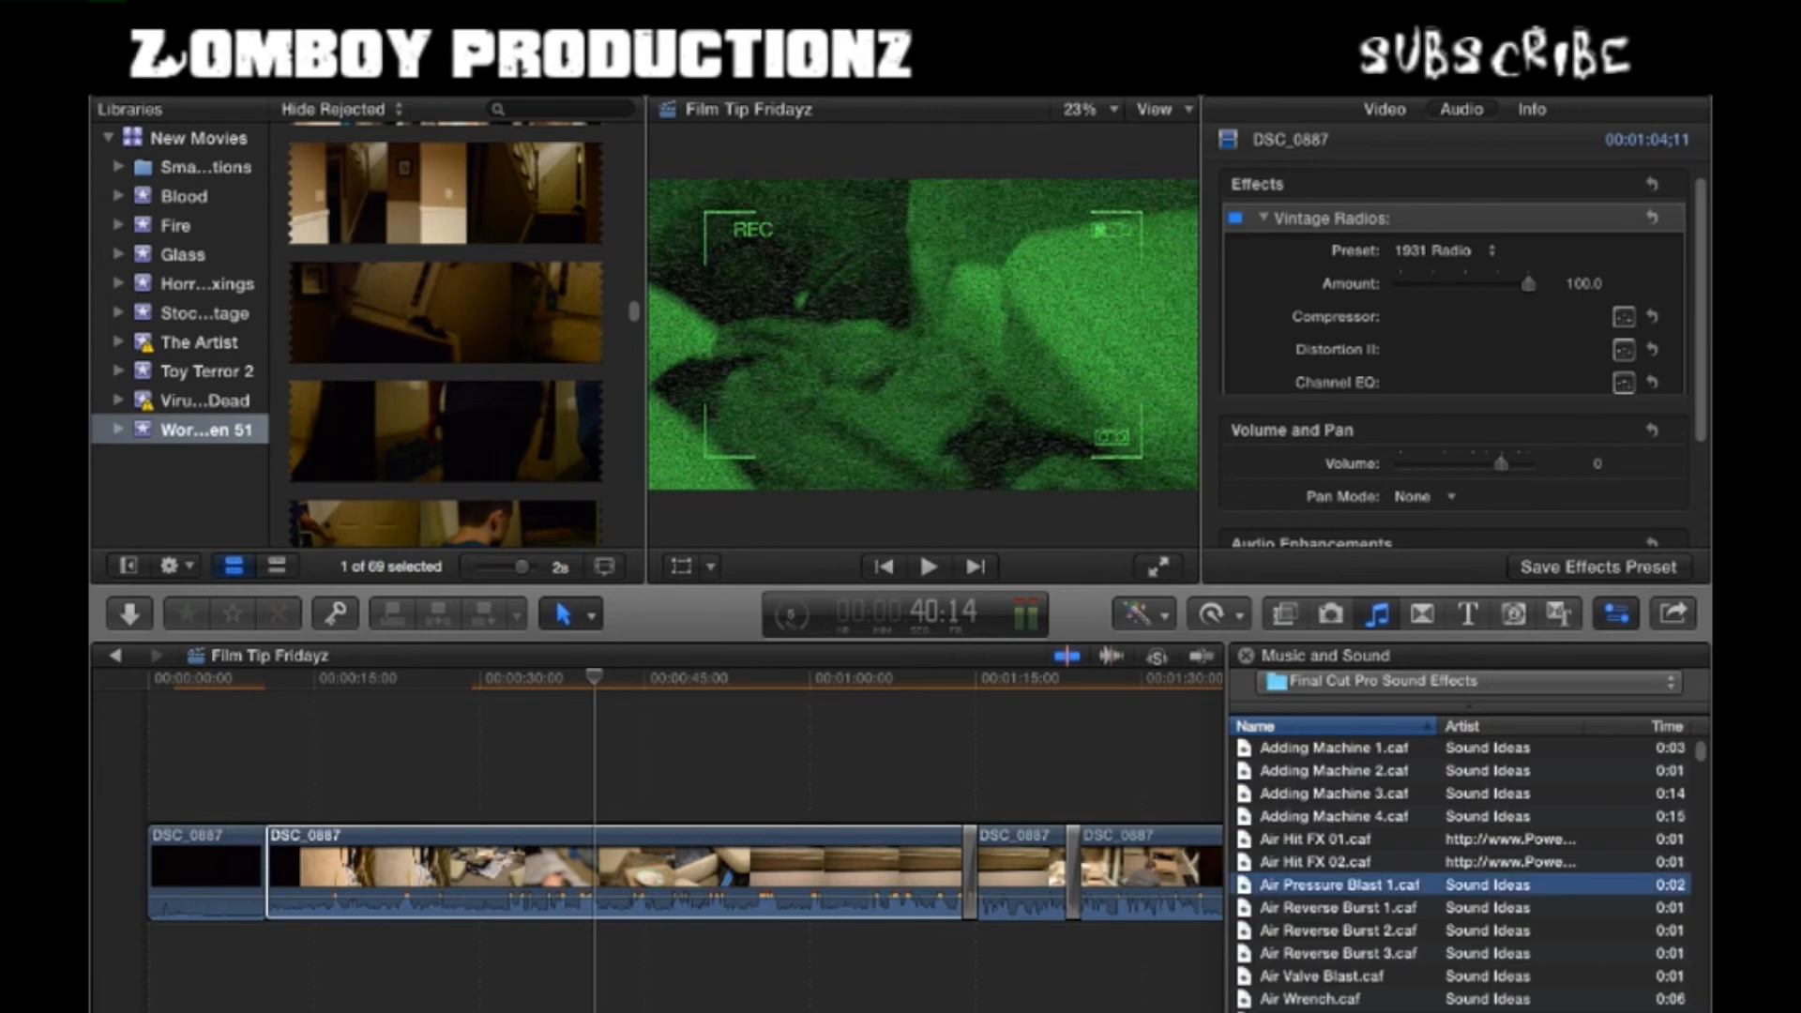
pyautogui.moveTo(1340, 885); pyautogui.dragTo(335, 954)
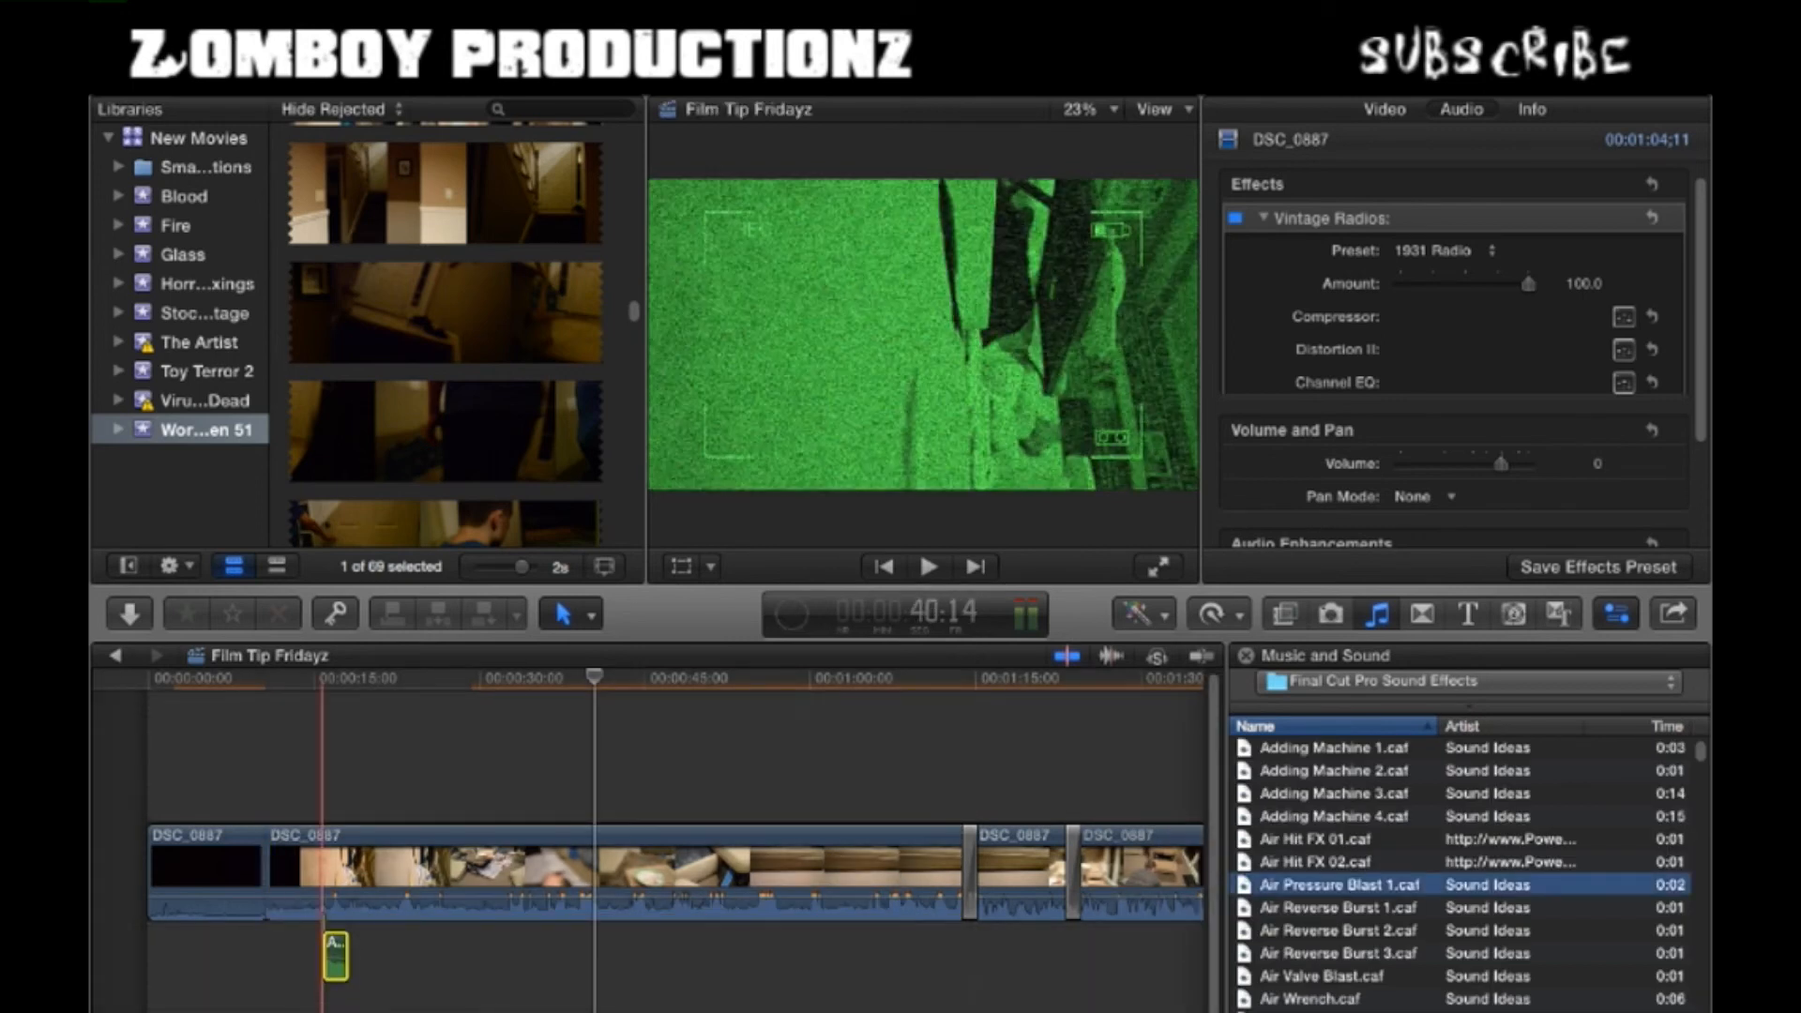
# - Apply the Alien audio effect to the Air Pressure Blast 1 clip
pyautogui.click(1284, 613)
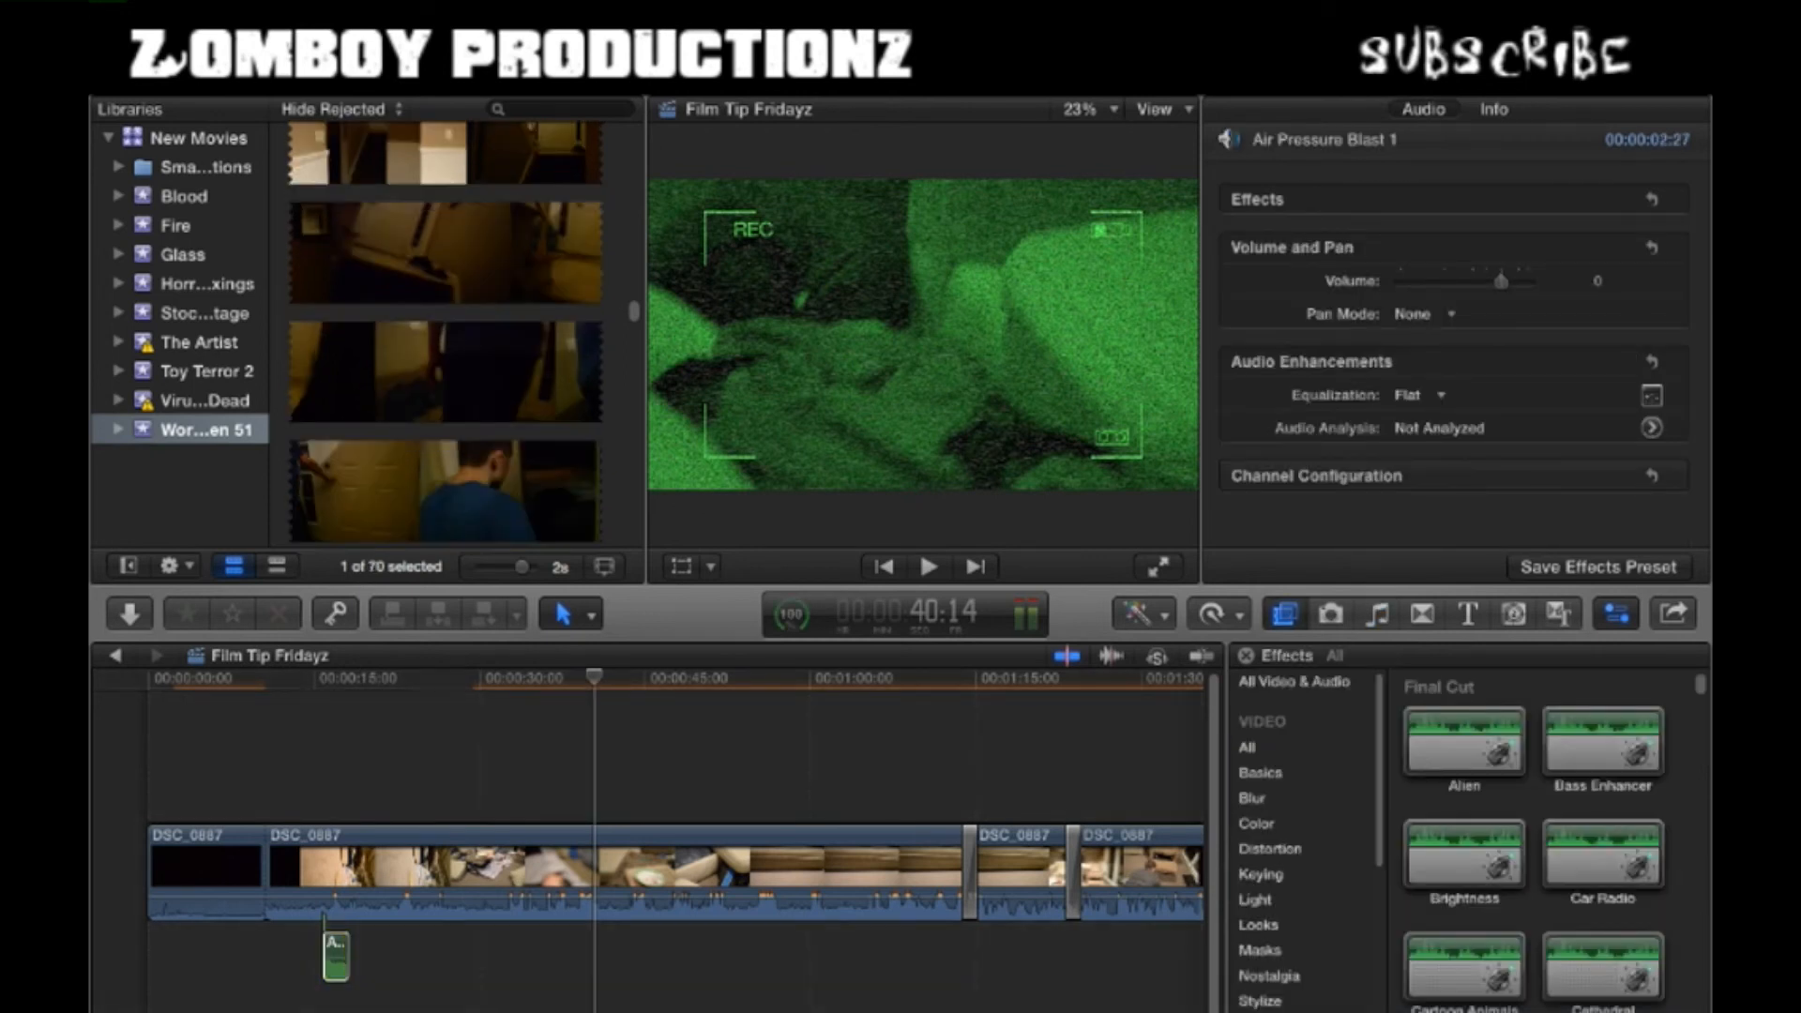
pyautogui.scroll(-1, 1534, 839)
pyautogui.scroll(1, 1534, 839)
pyautogui.click(1463, 739)
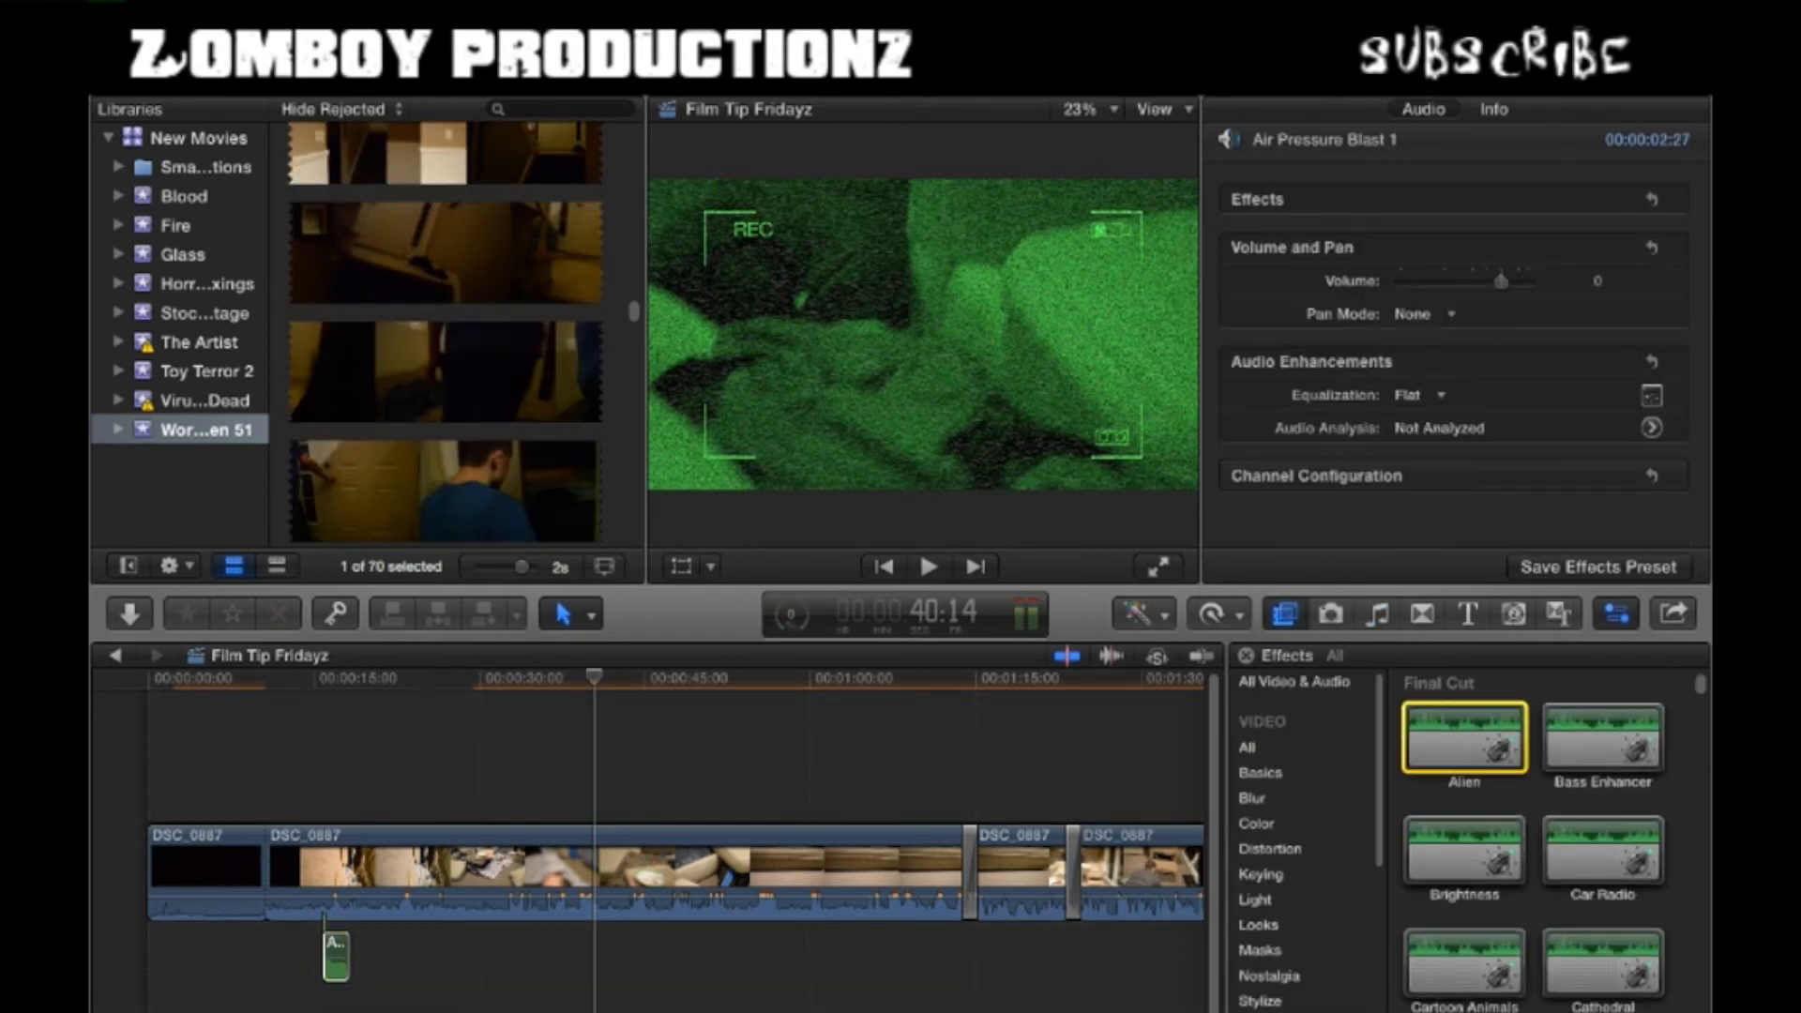
pyautogui.moveTo(1463, 739); pyautogui.dragTo(336, 954)
# - Play across the Air Pressure Blast 1 clip from about 0:14, and again from about 0:13, to hear the Alien effect
pyautogui.moveTo(590, 677); pyautogui.dragTo(305, 678)
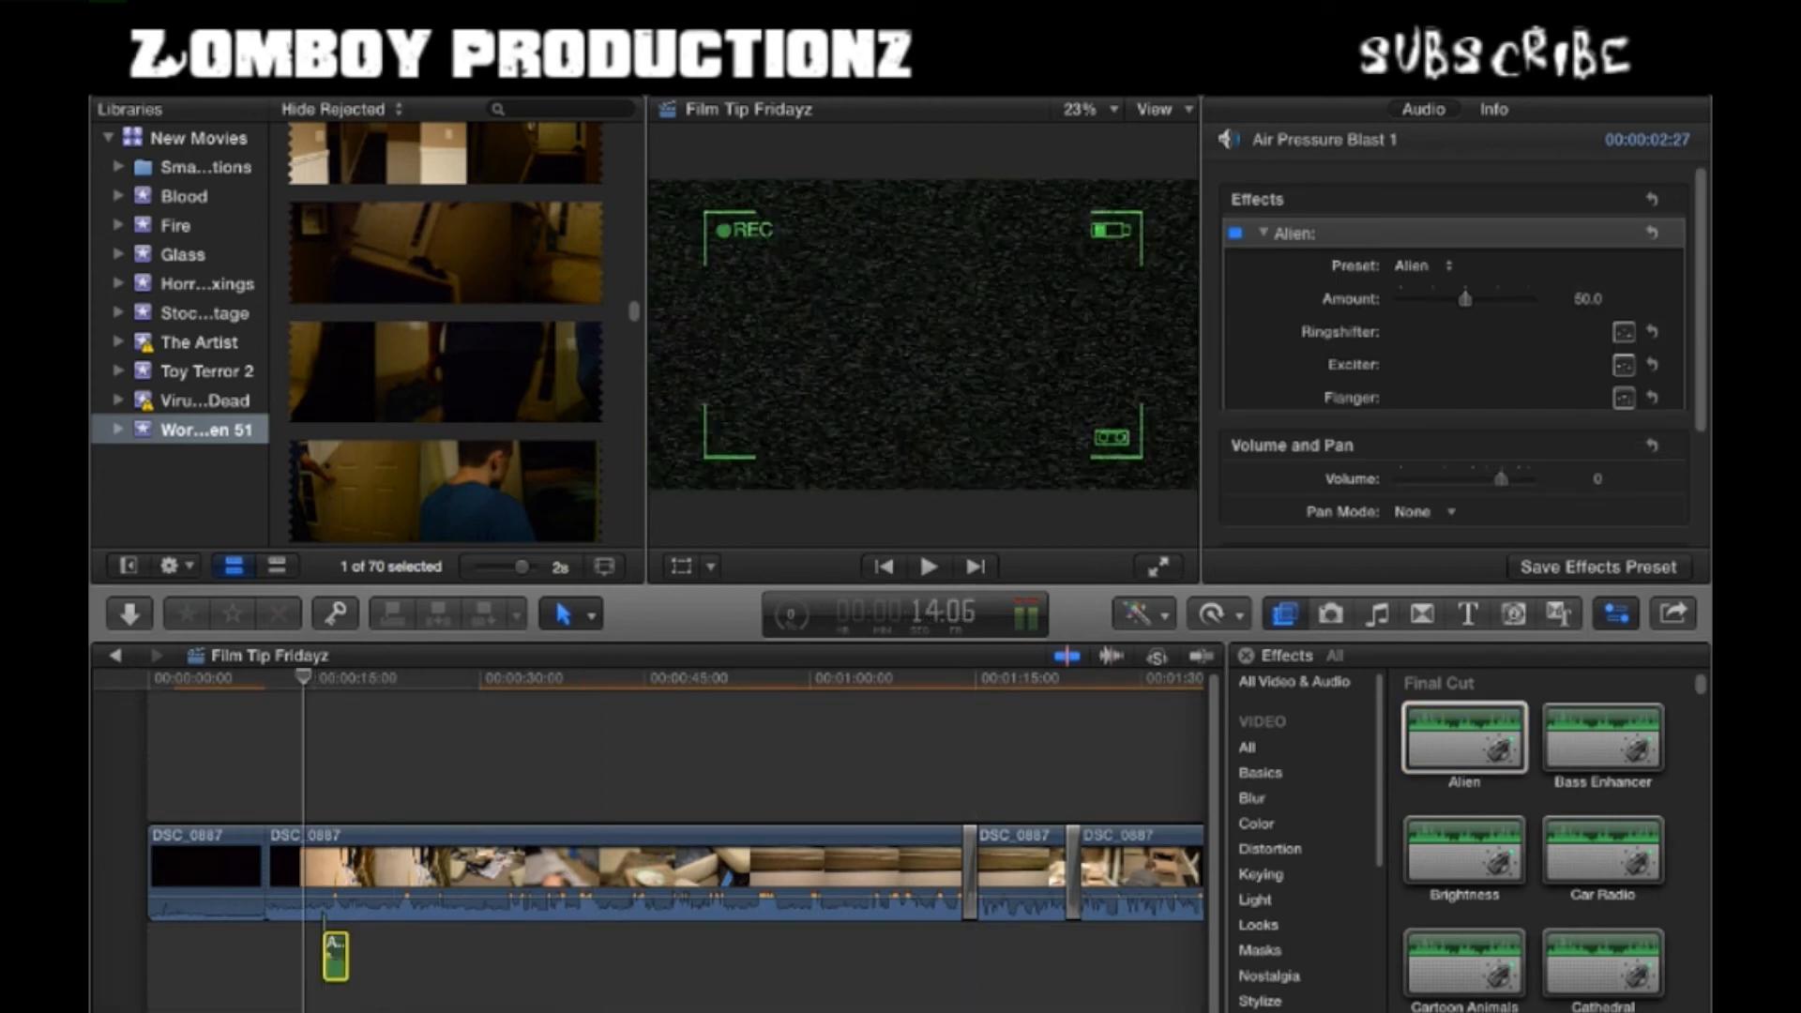
pyautogui.press('space')
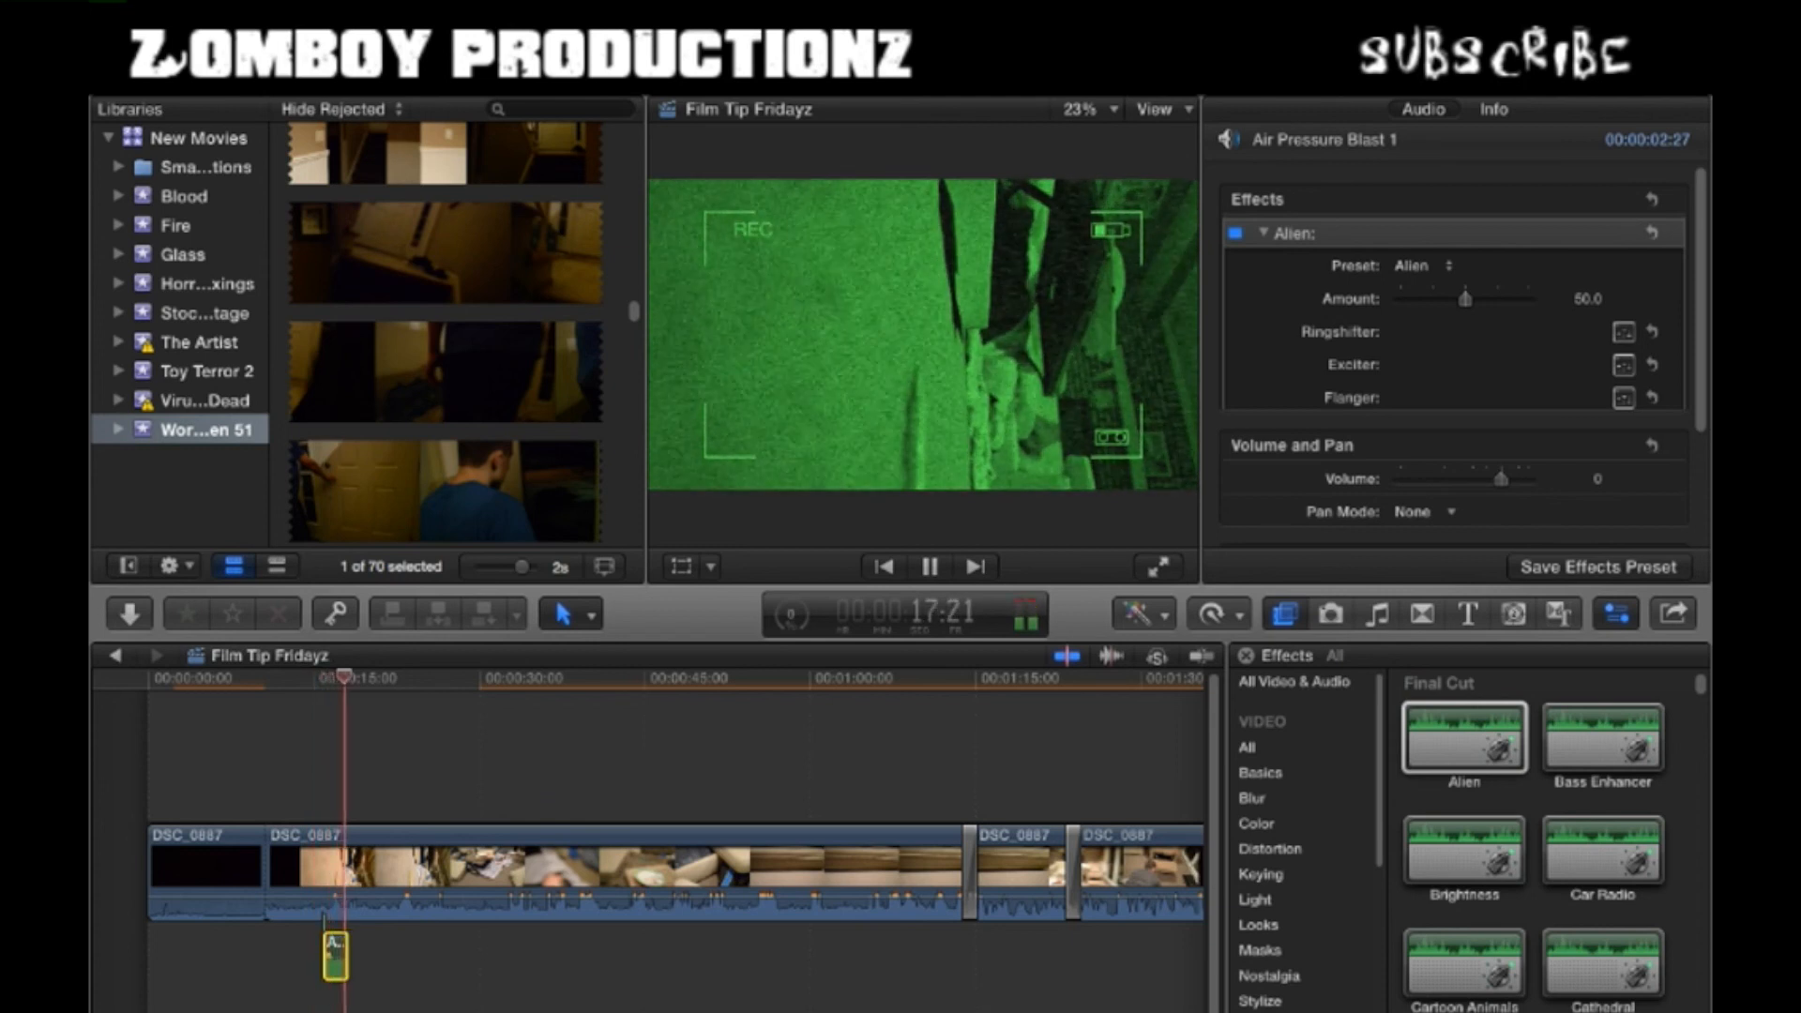
pyautogui.press('space')
pyautogui.moveTo(348, 677); pyautogui.dragTo(296, 677)
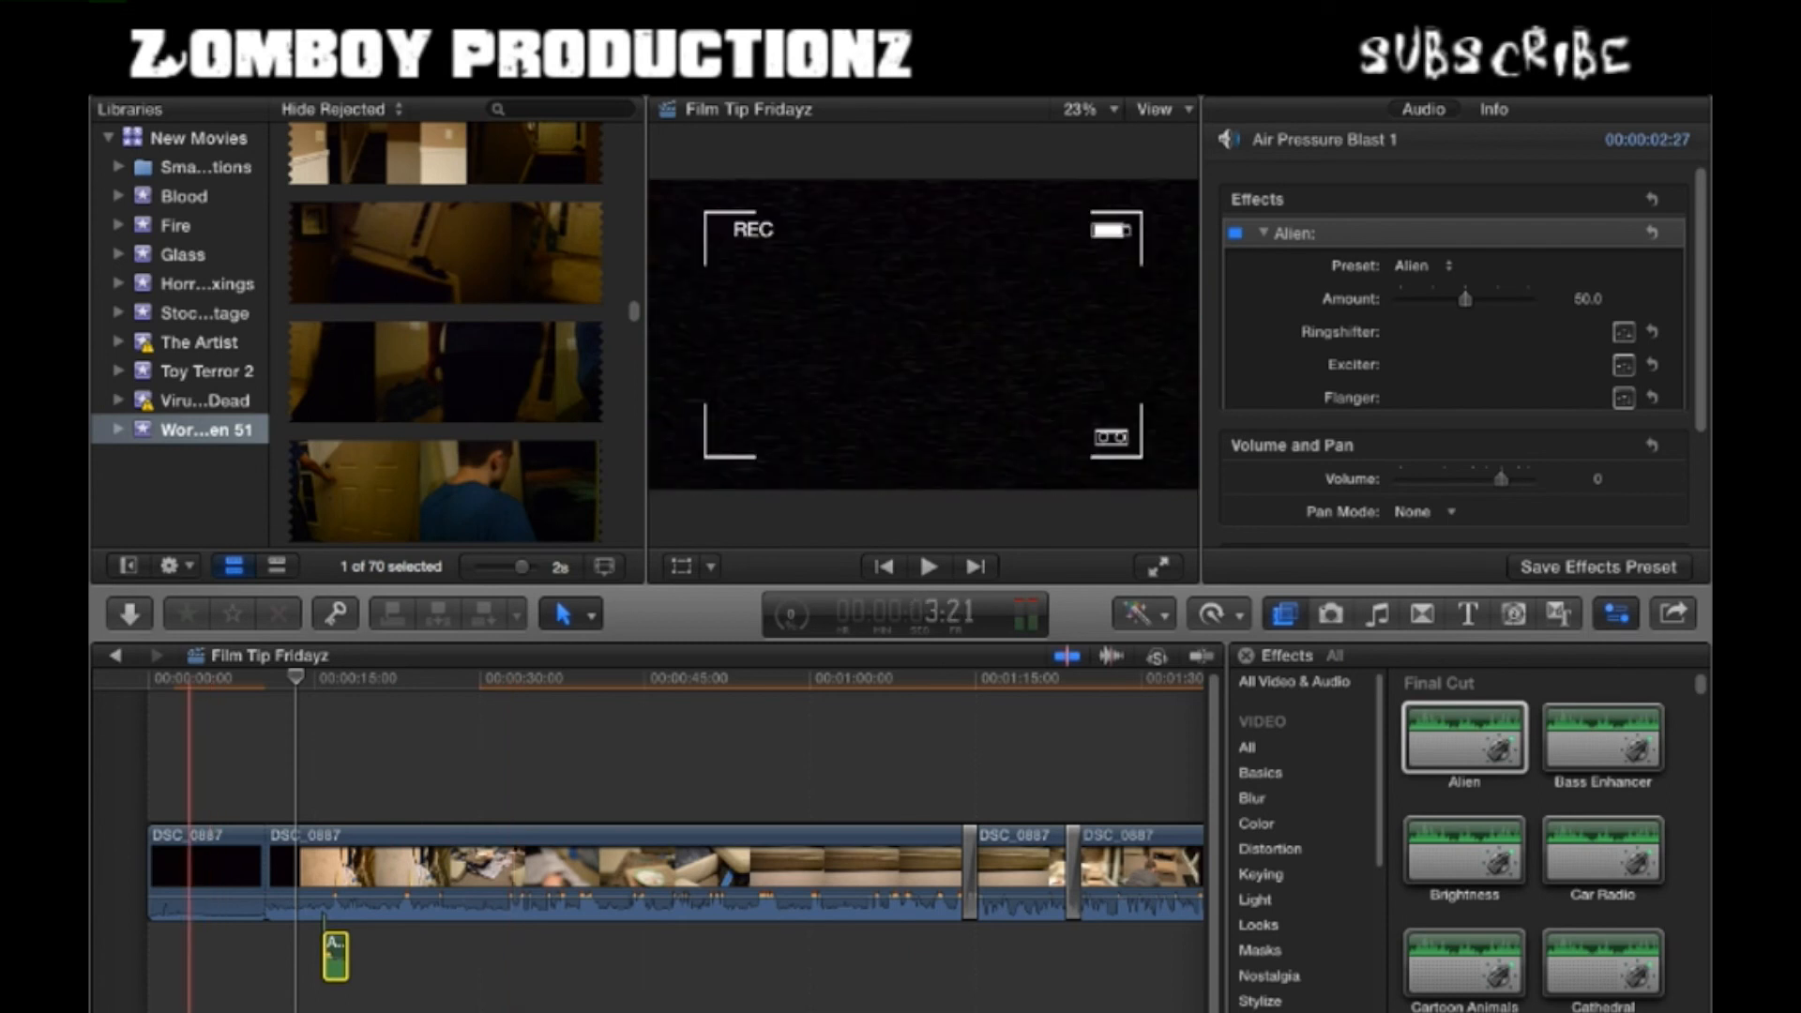
pyautogui.press('space')
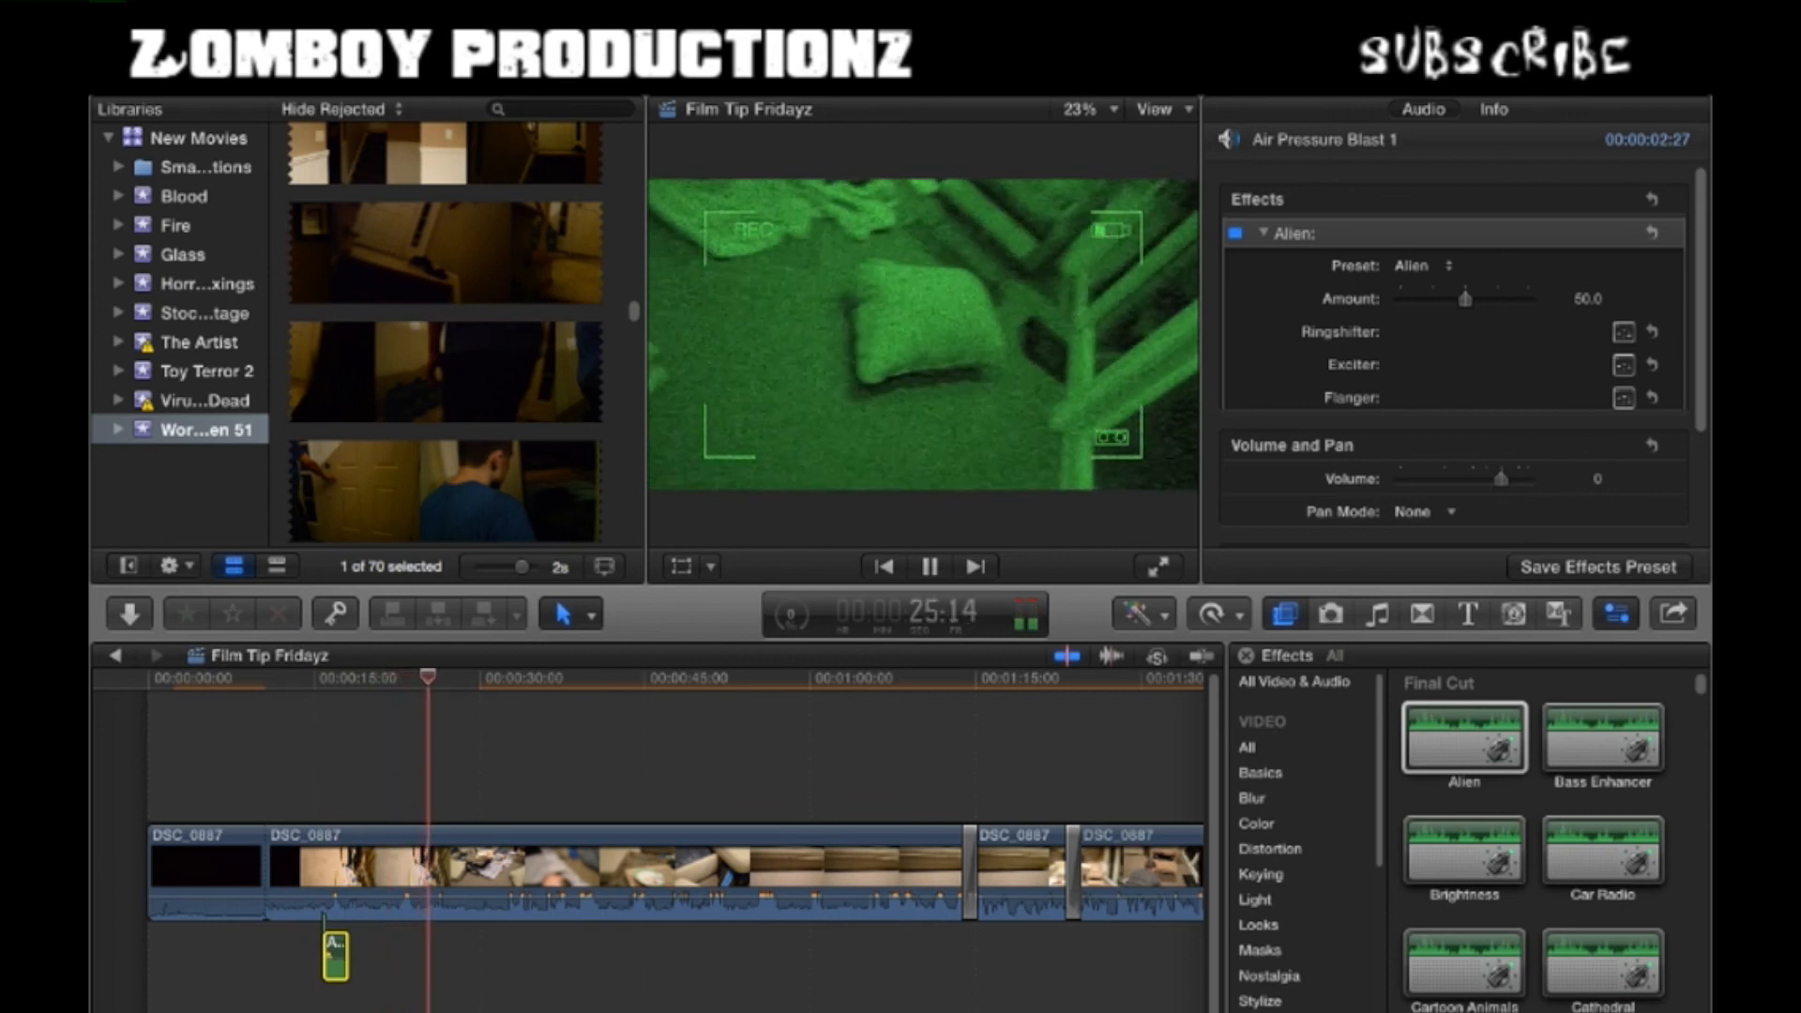
pyautogui.press('space')
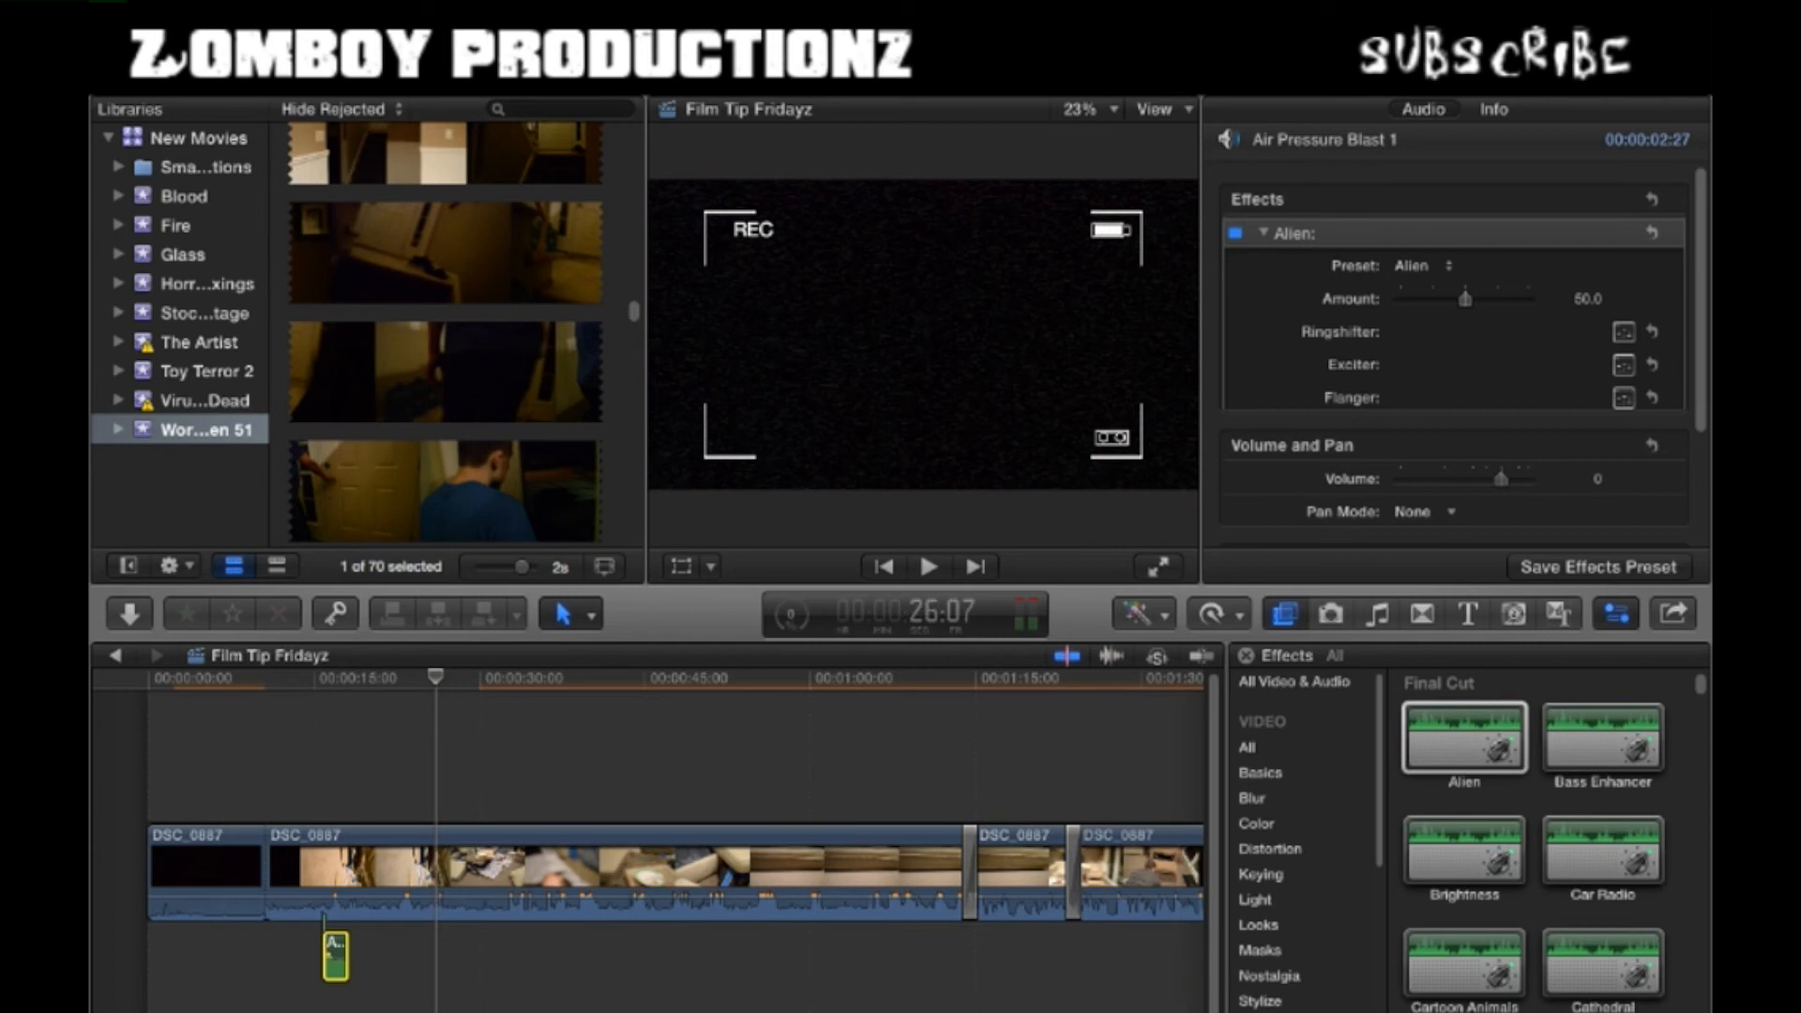
# - Browse all video effects and preview Bad TV and Bokeh Random on the second DSC_0887 clip
pyautogui.click(1247, 747)
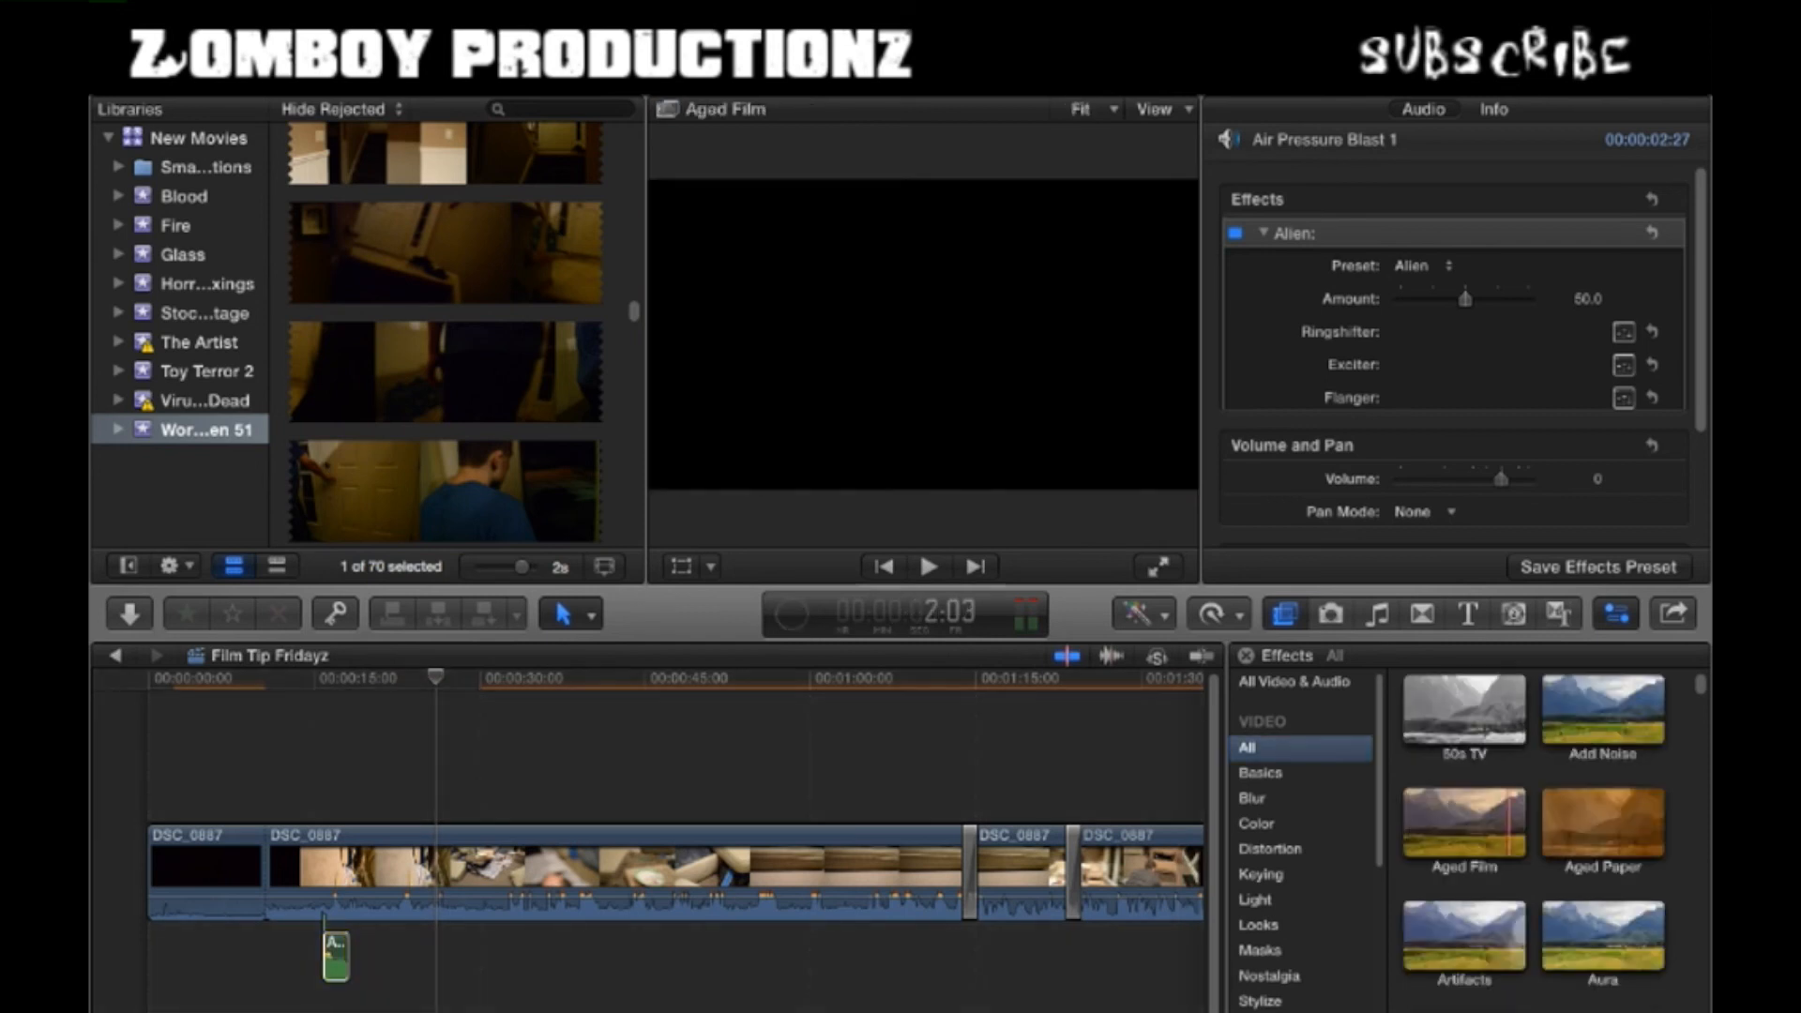
pyautogui.scroll(-2, 1534, 840)
pyautogui.scroll(-3, 1534, 839)
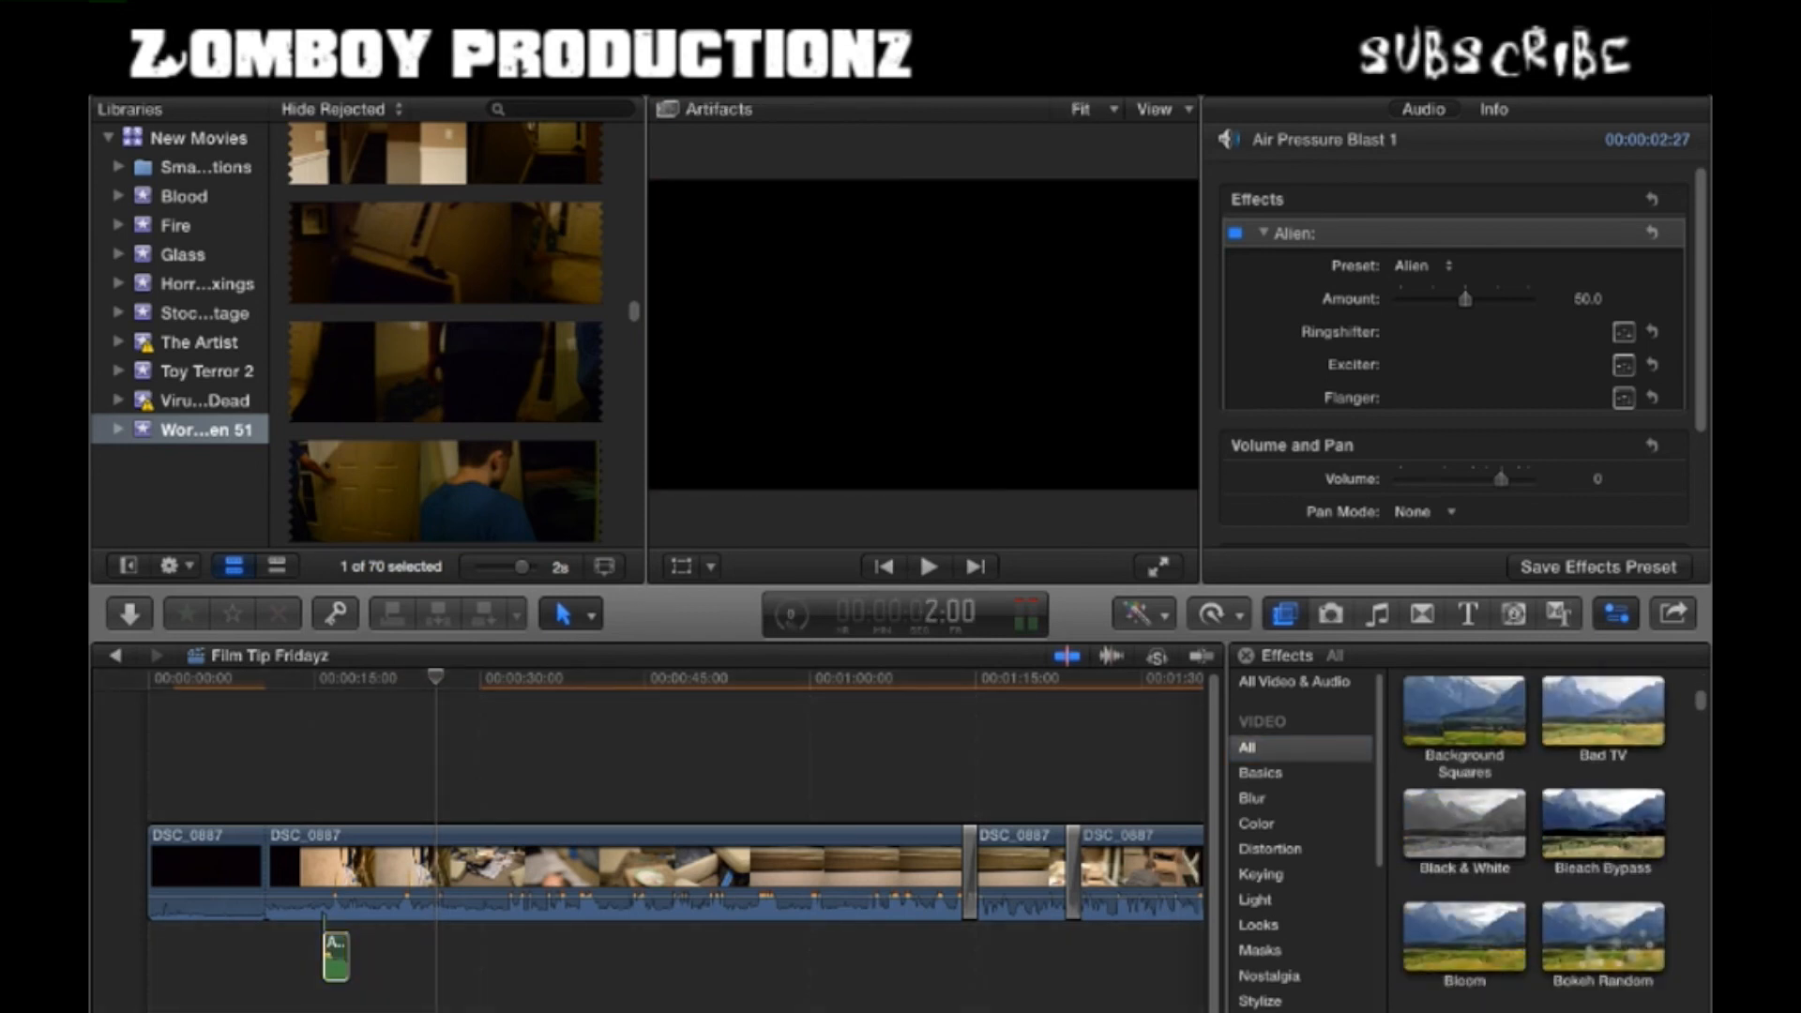
pyautogui.scroll(1, 1557, 760)
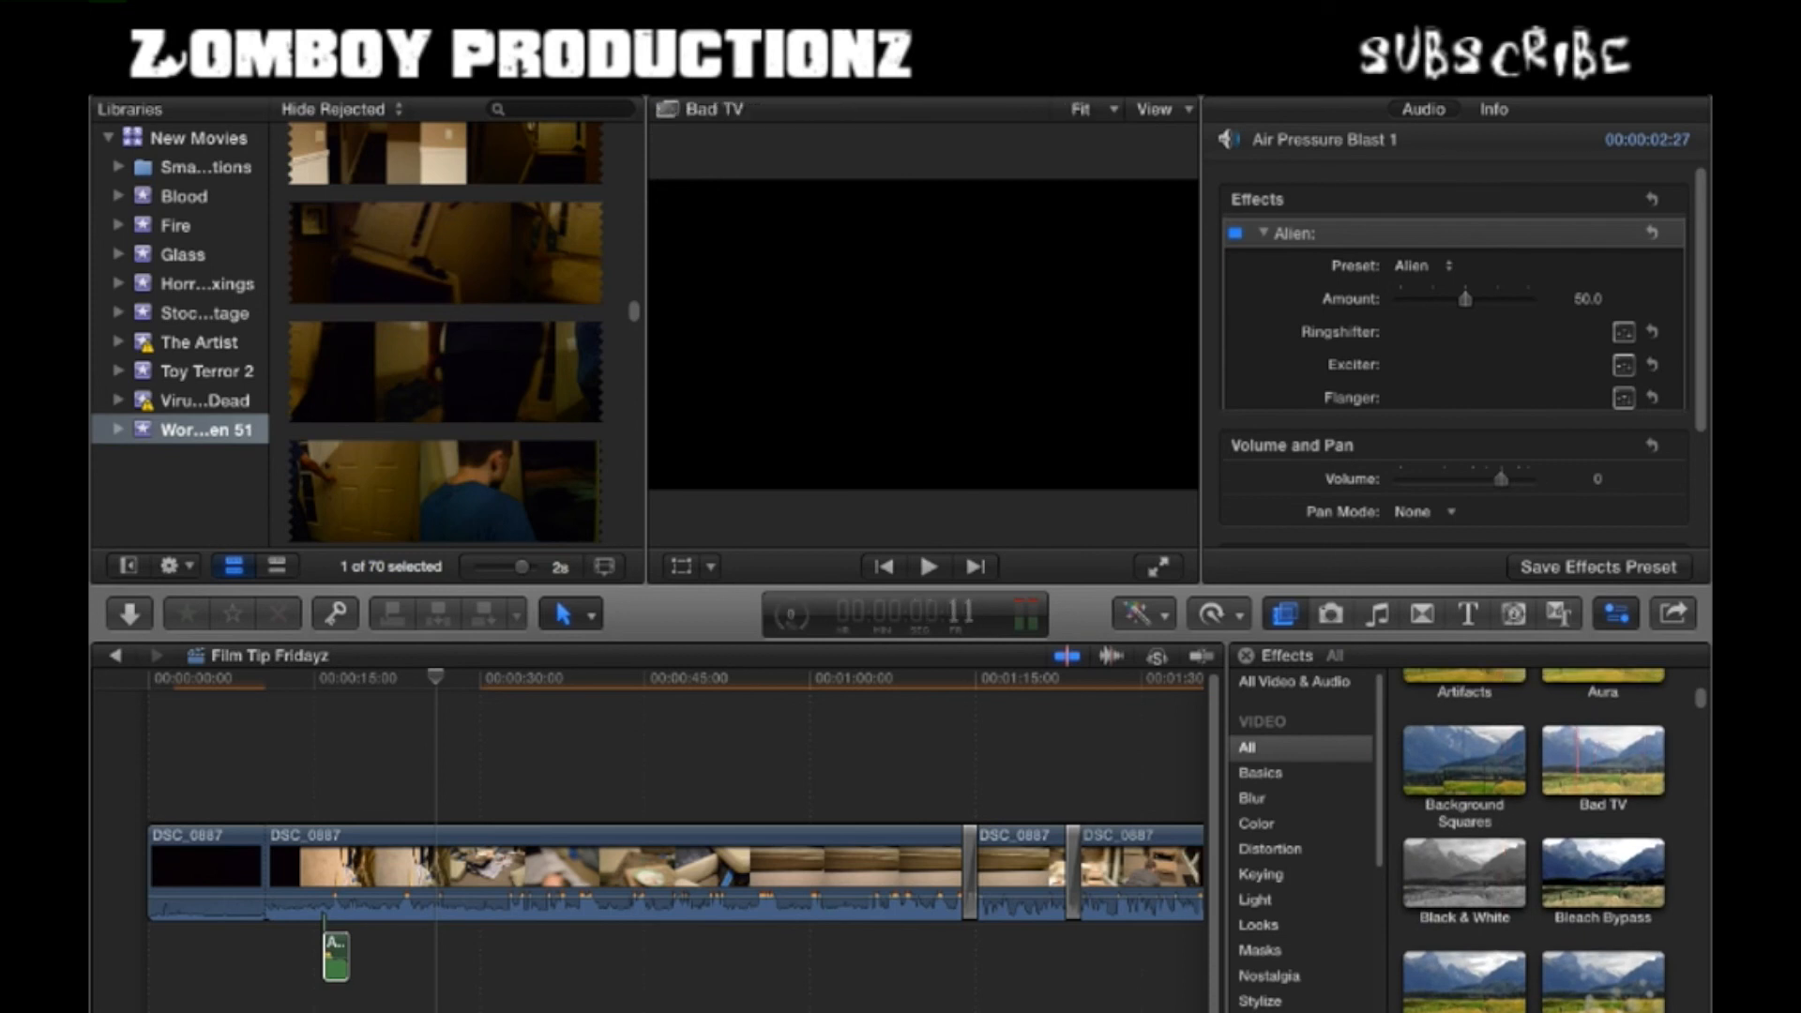
pyautogui.click(436, 867)
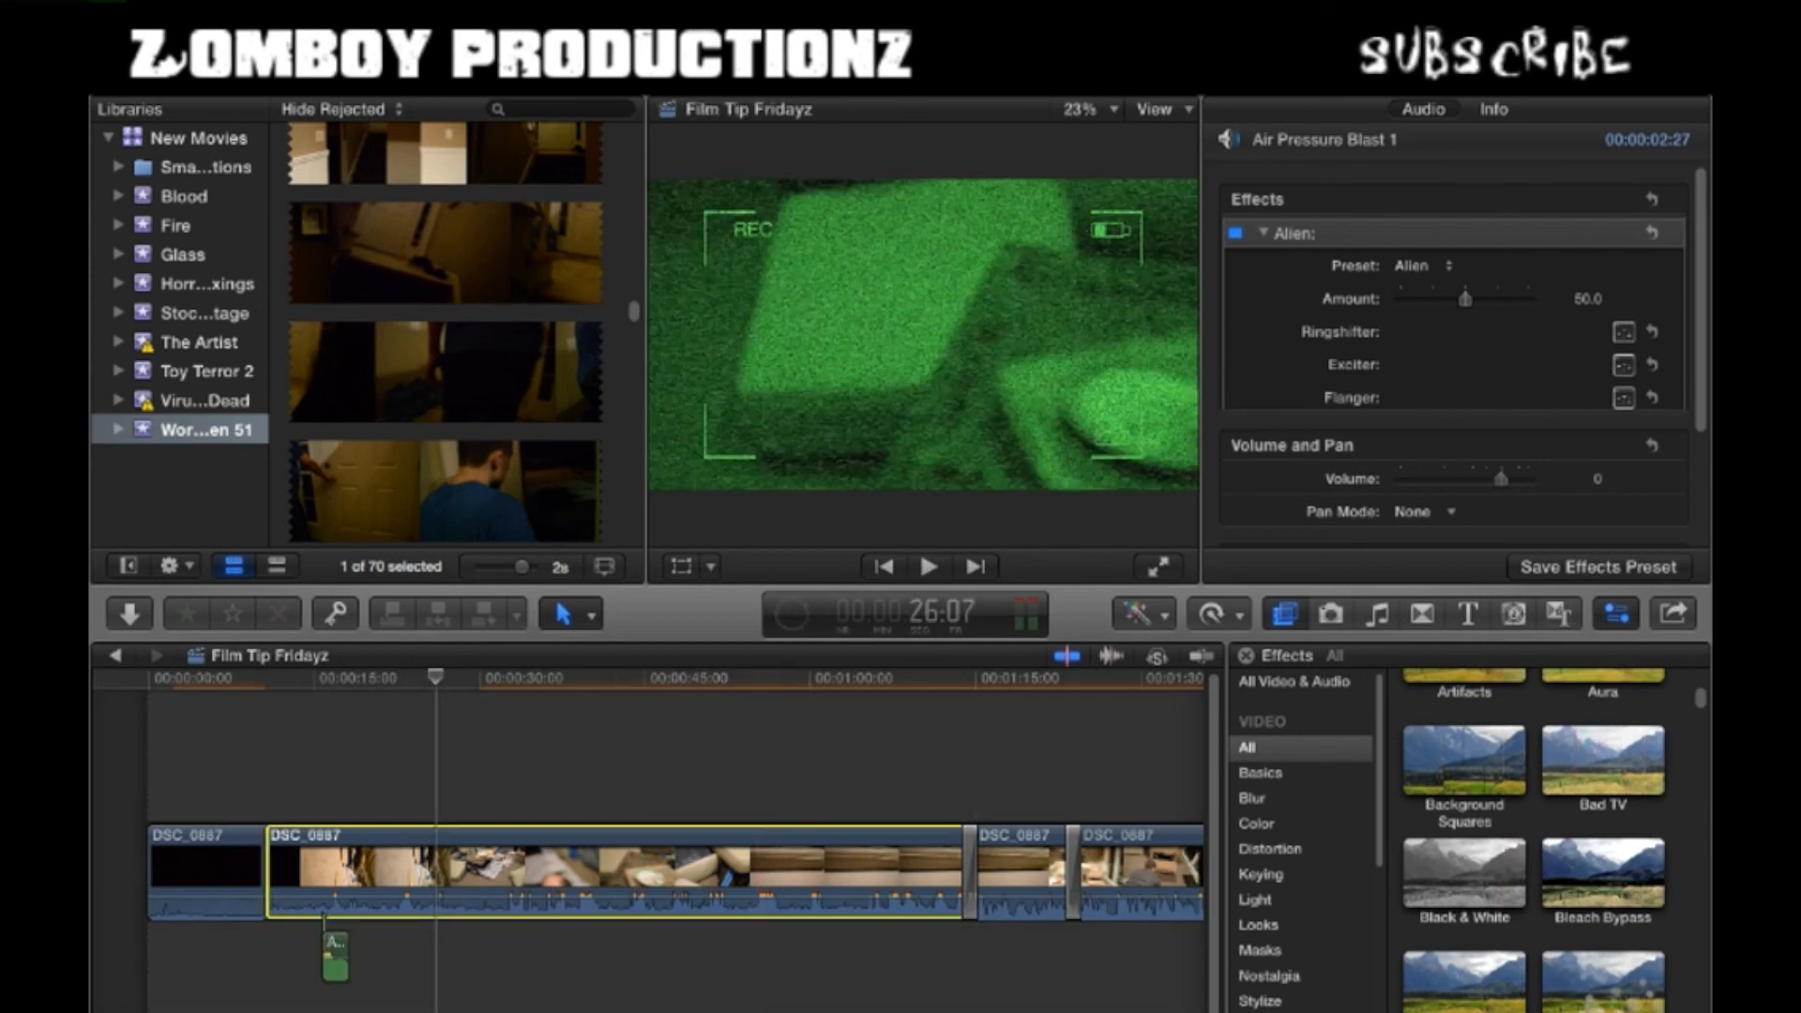
pyautogui.click(1593, 762)
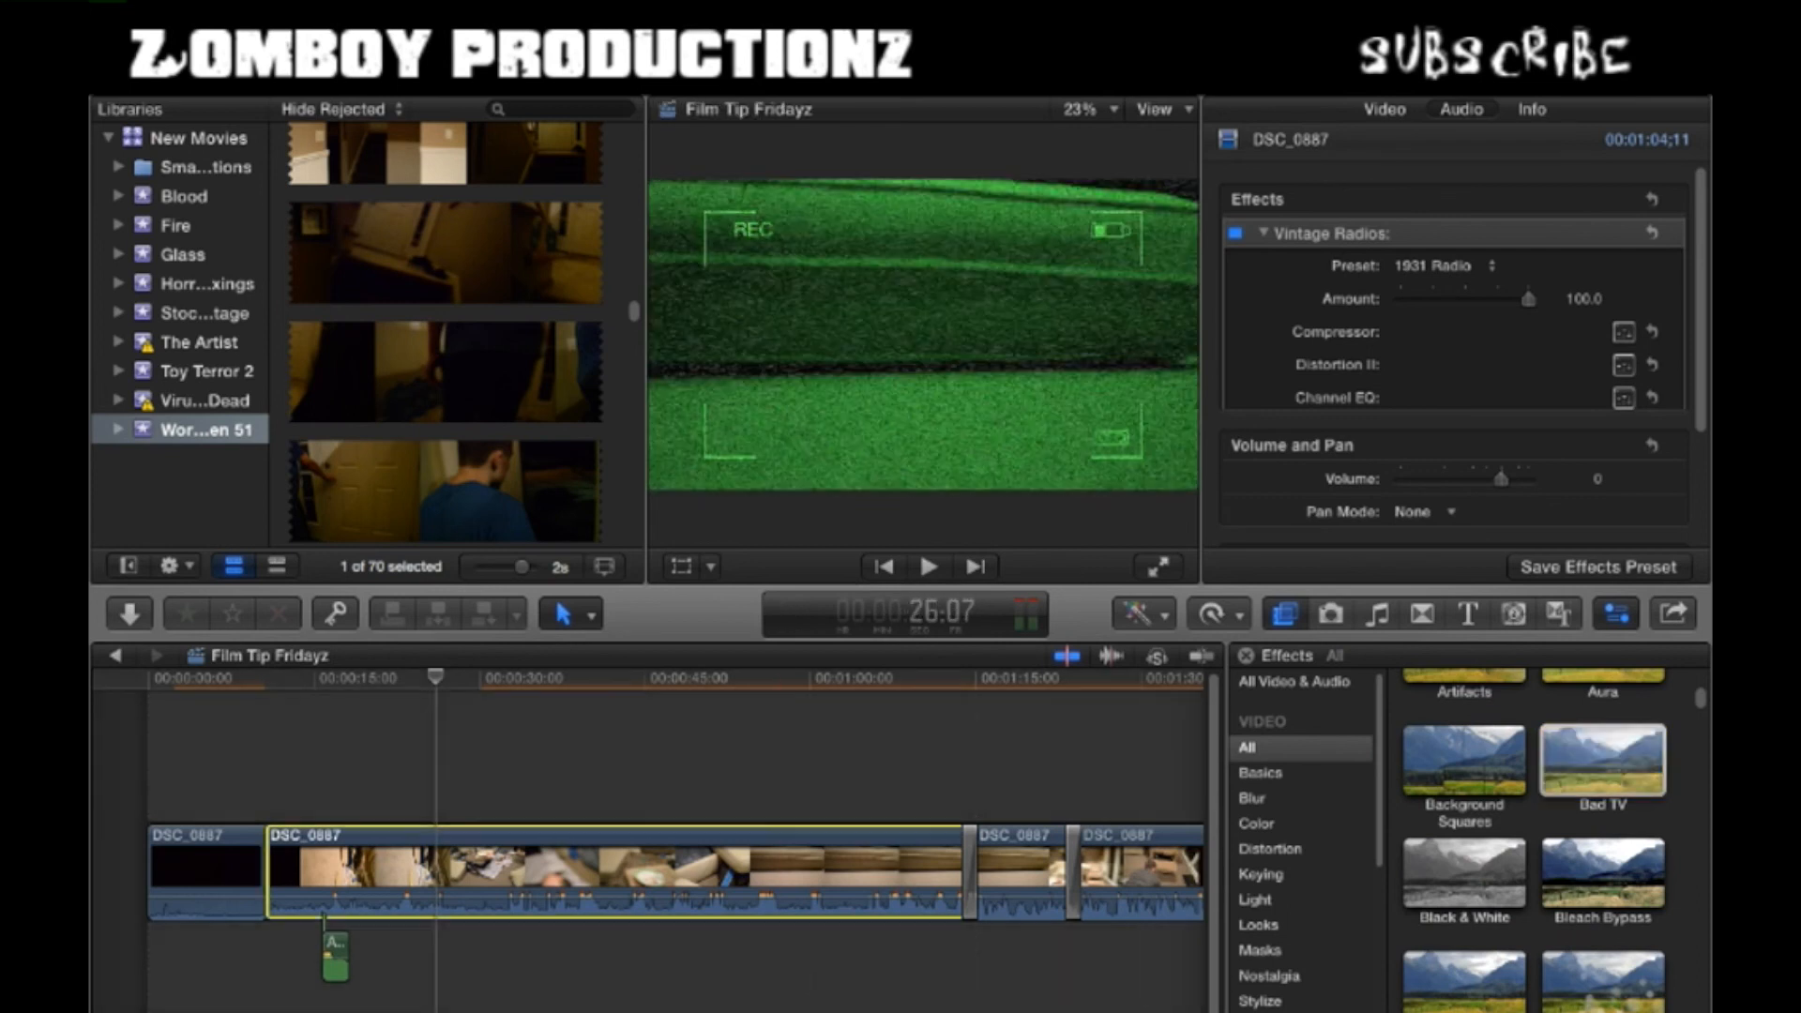
pyautogui.click(1601, 980)
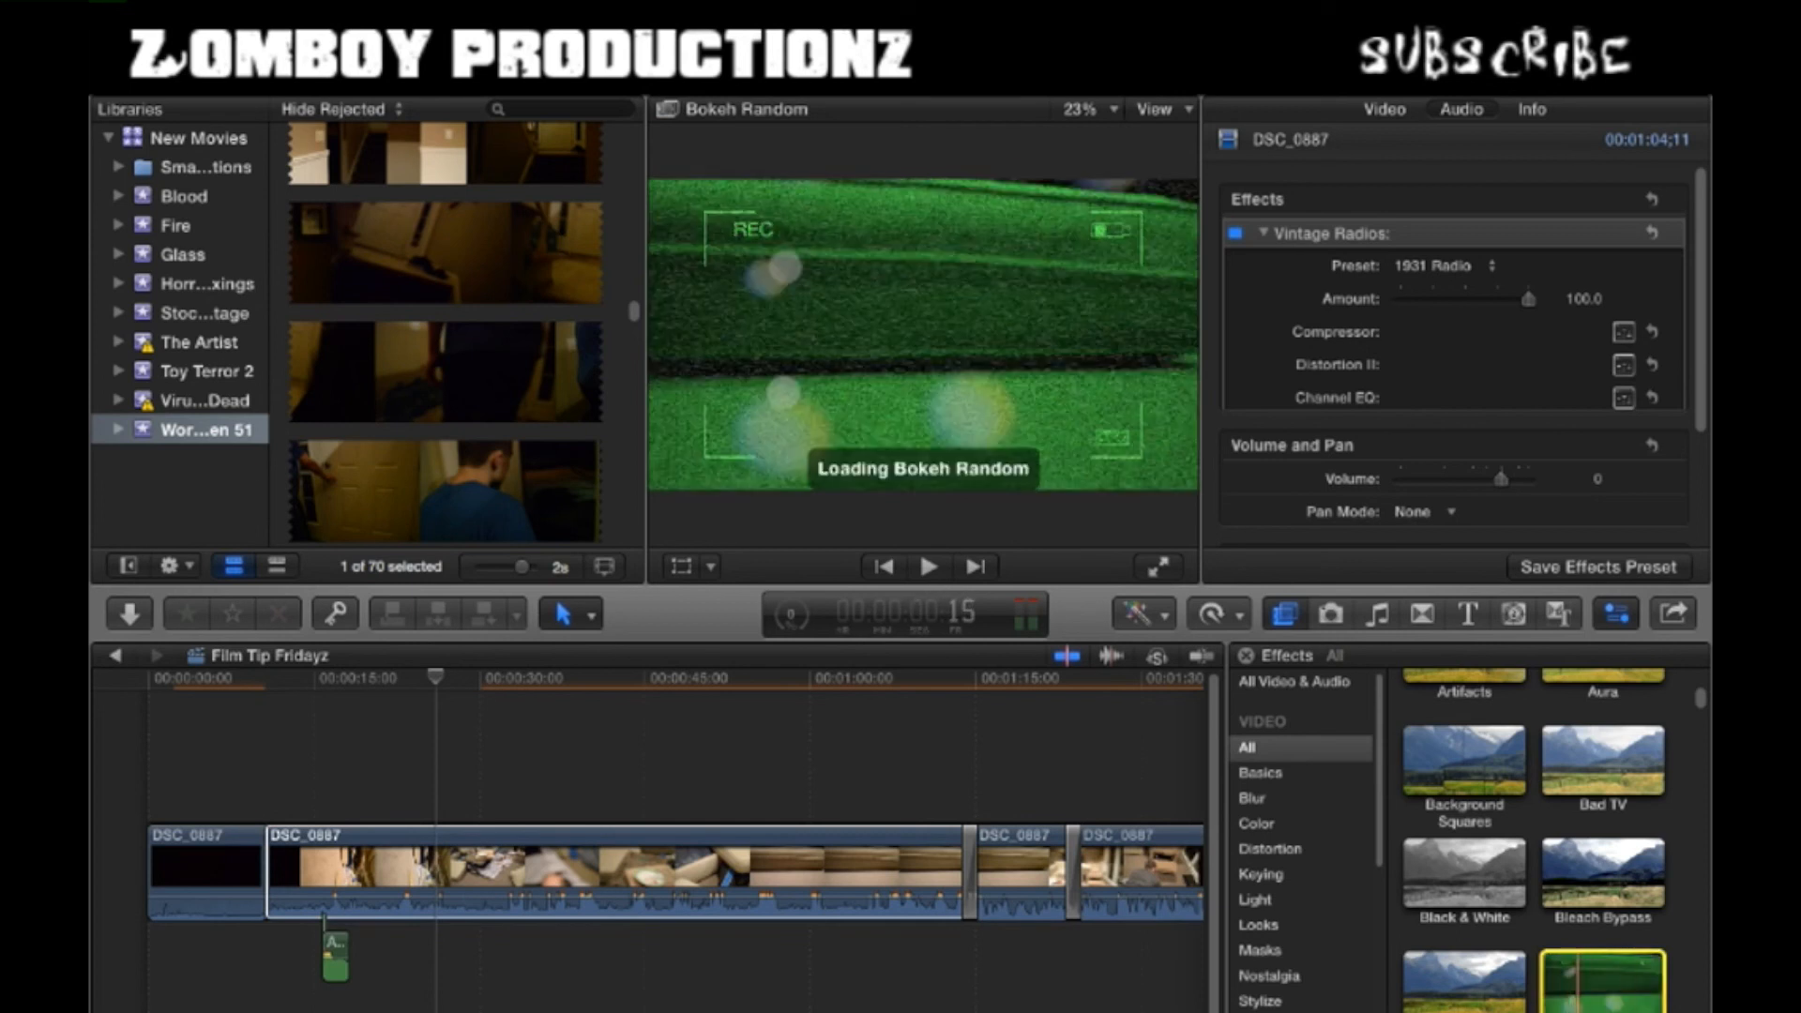
pyautogui.hscroll(2, 647, 873)
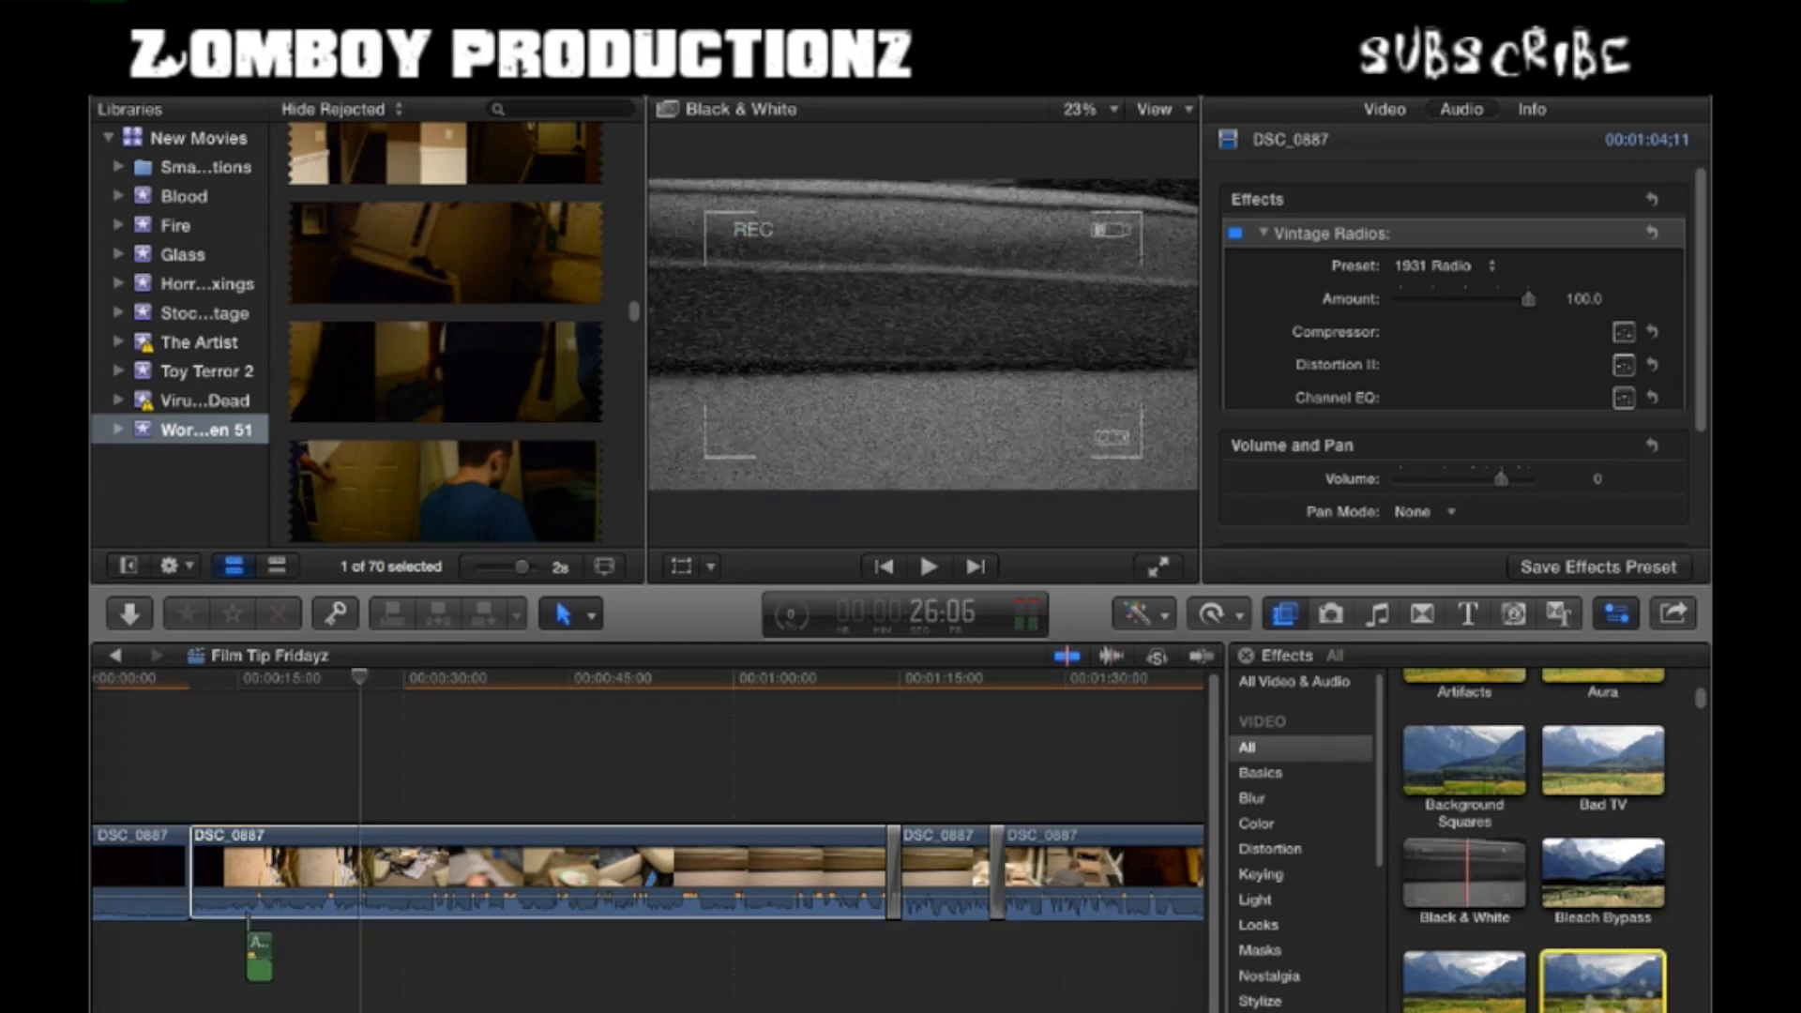
pyautogui.hscroll(2, 647, 872)
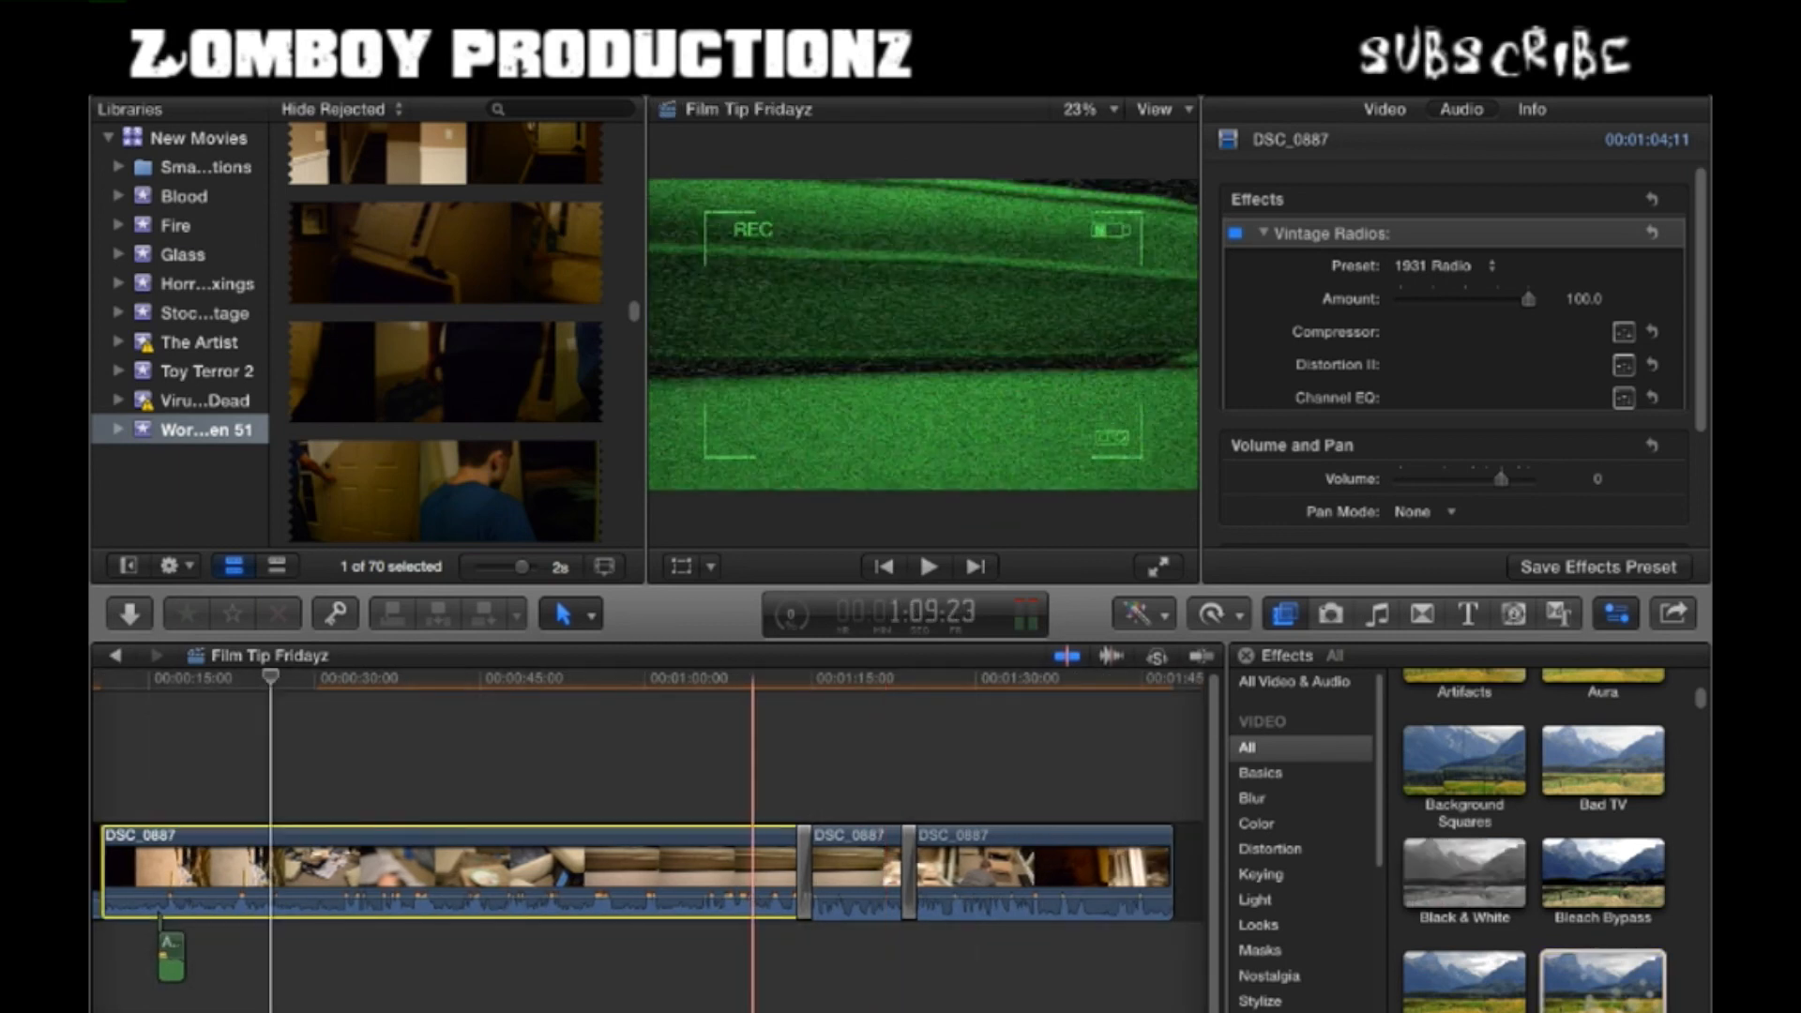
pyautogui.hscroll(-4, 519, 872)
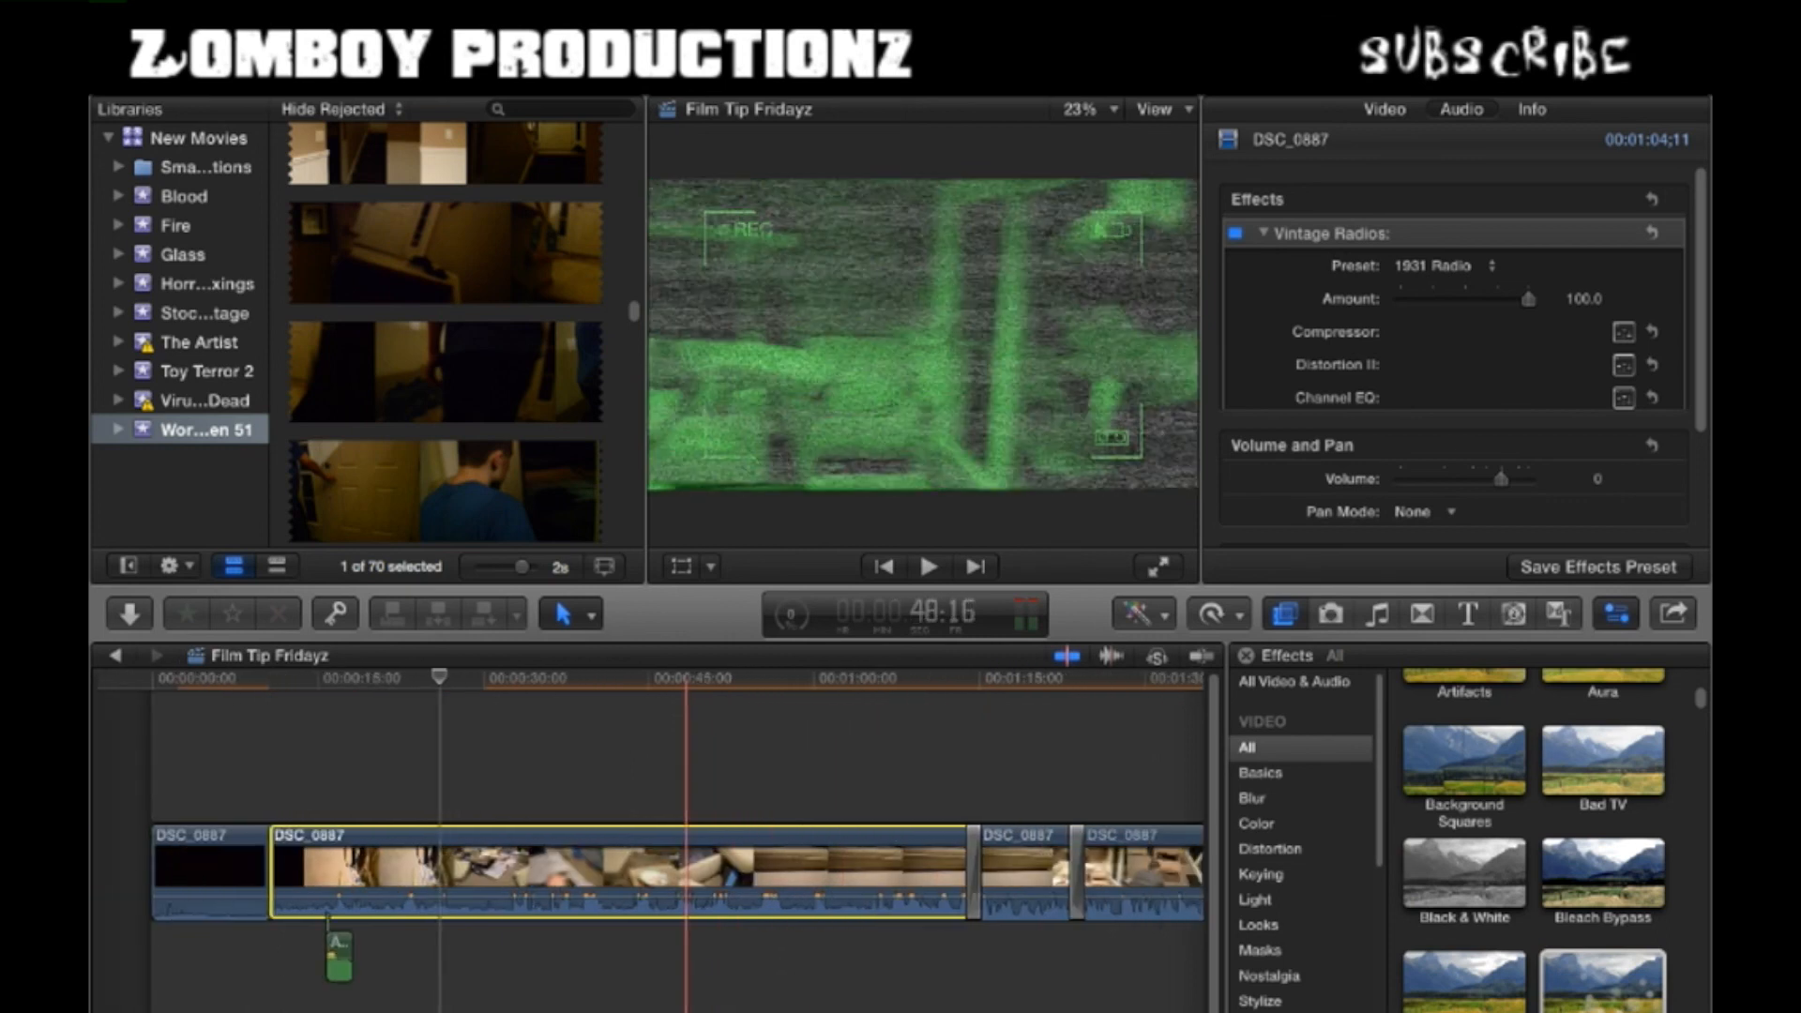
pyautogui.hscroll(2, 627, 872)
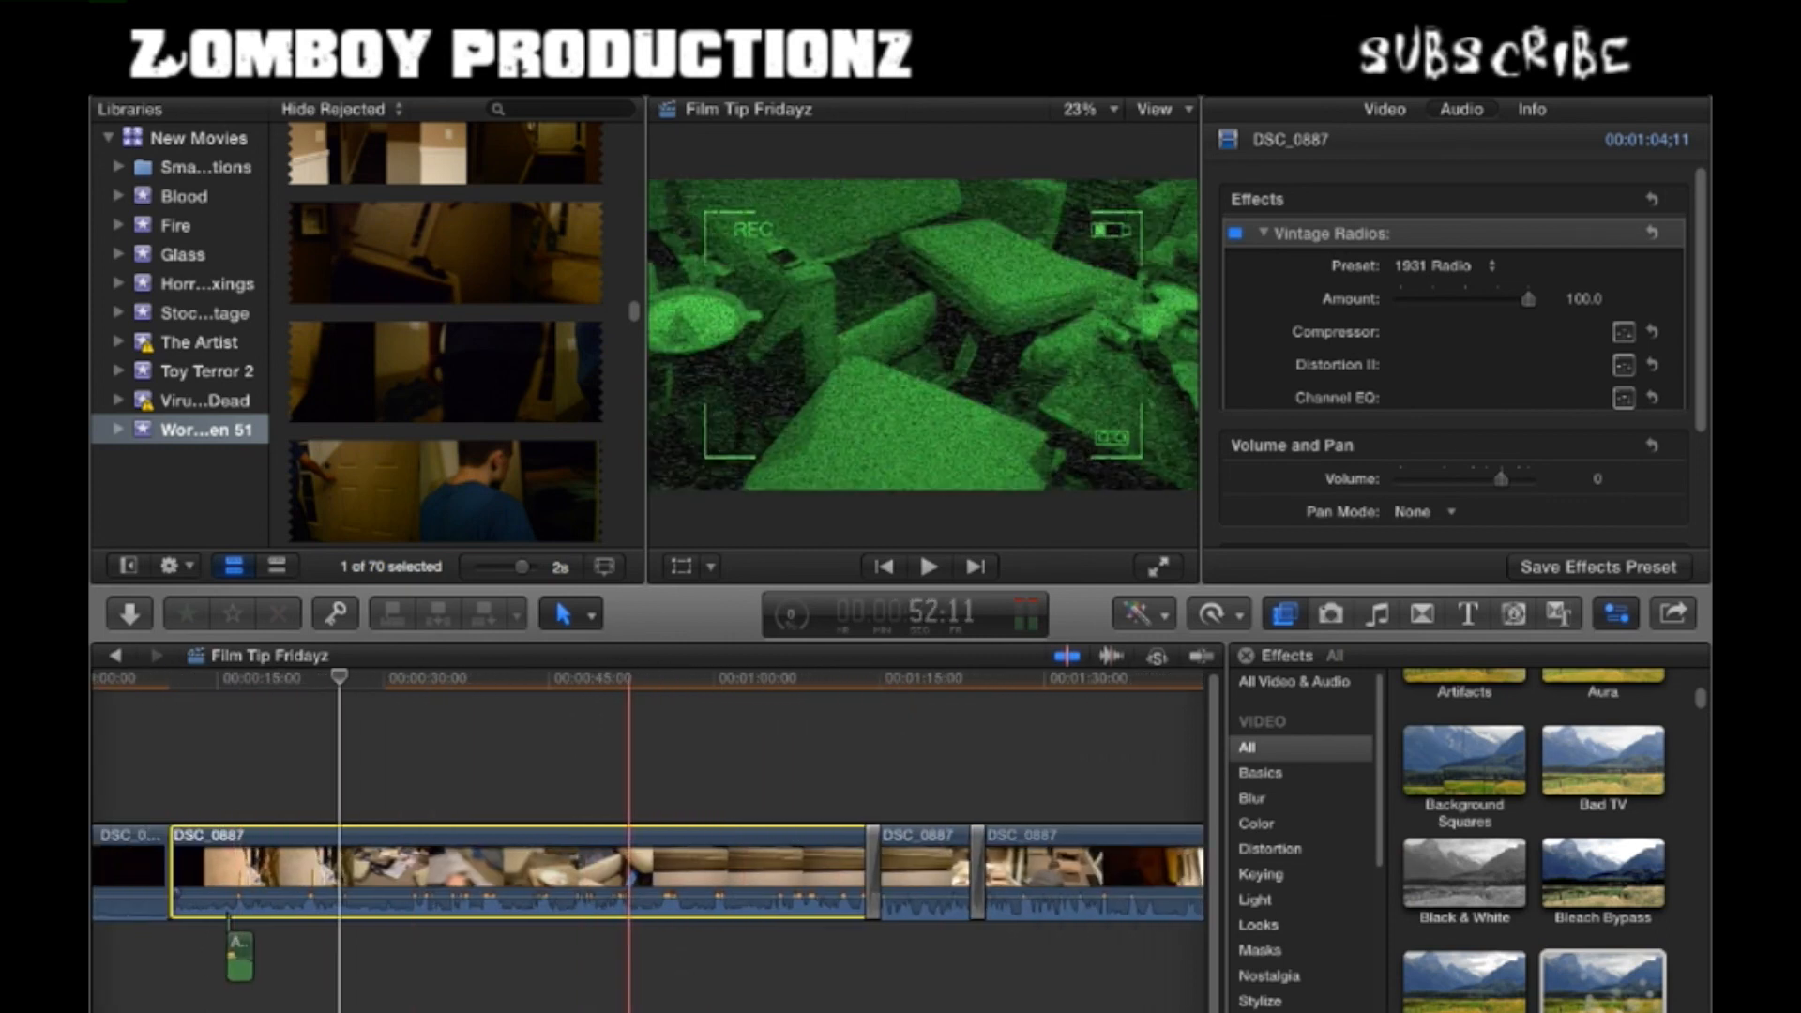